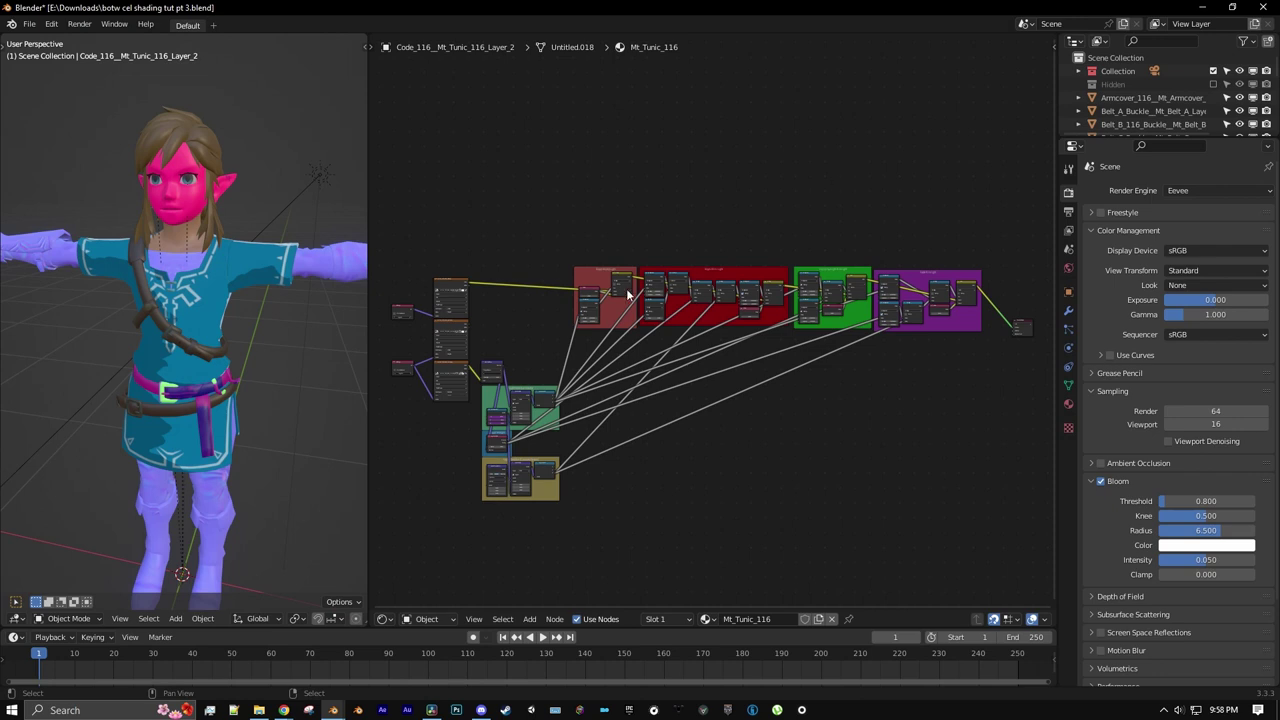
- Combine all the framed shading nodes and the Normal Map node of the tunic material into one node group
key("b")
left_click_drag(473, 236, 987, 570)
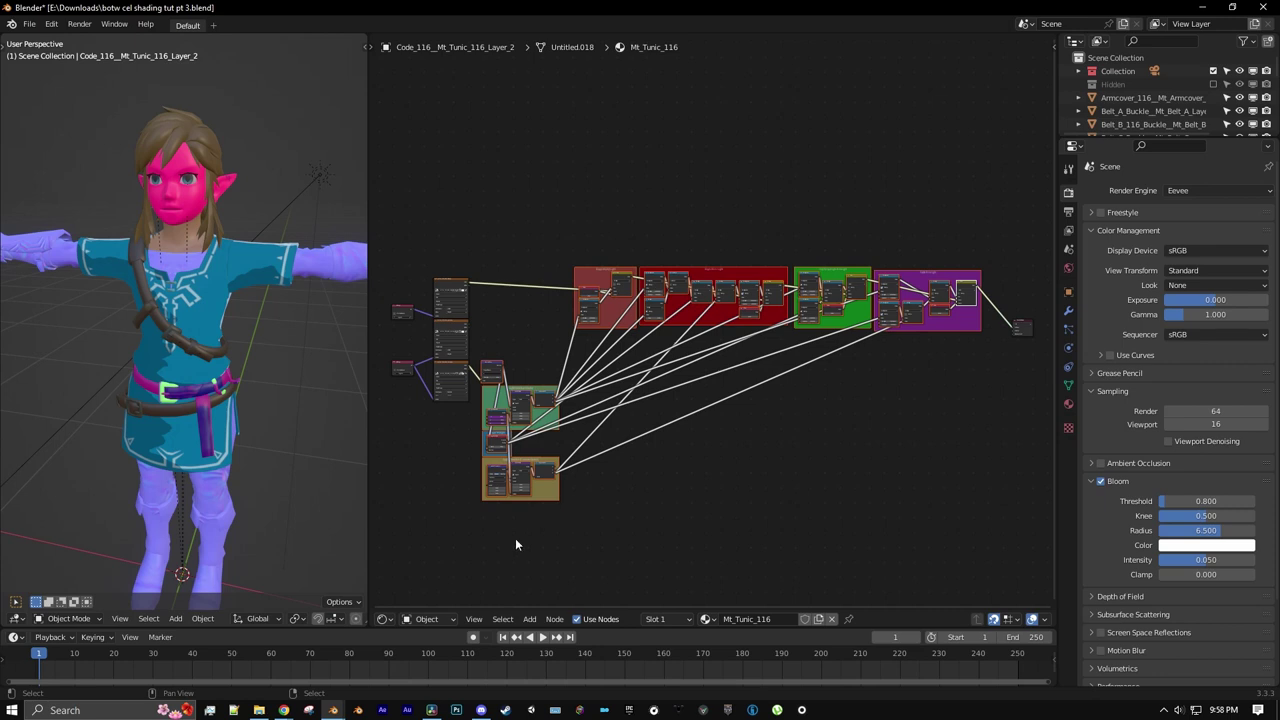
left_click(529, 619)
mouse_move(575, 484)
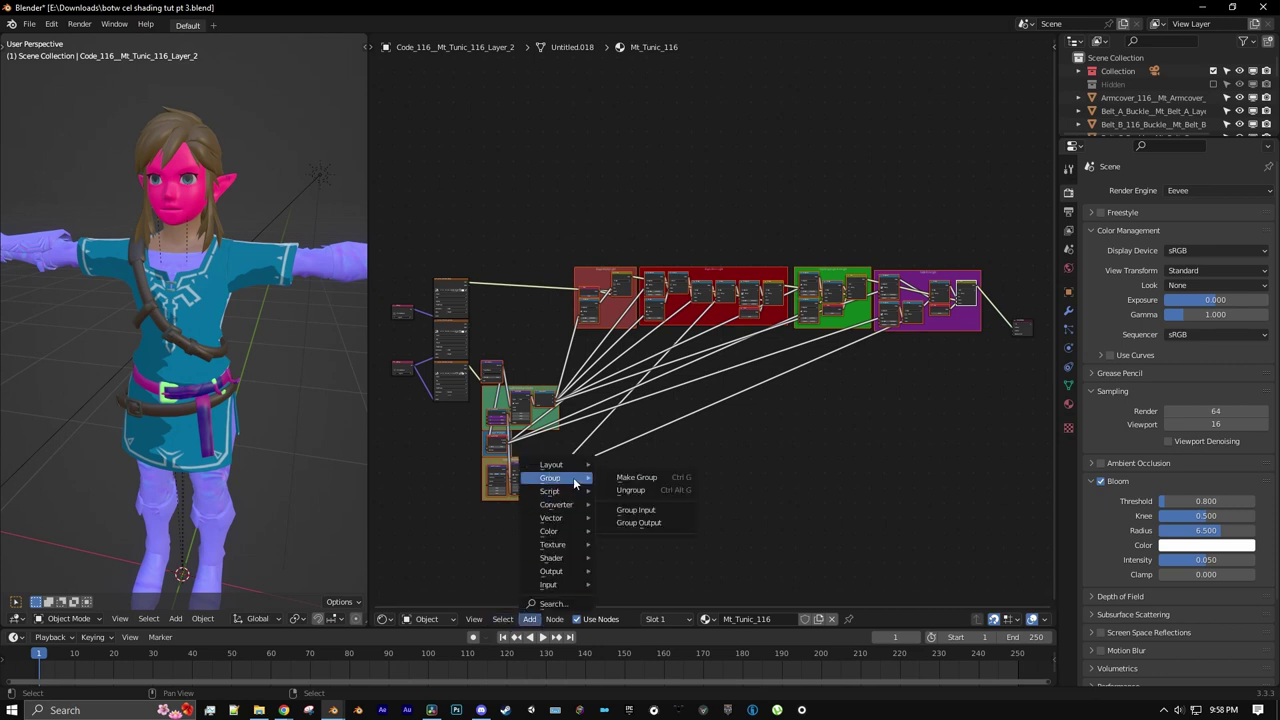
left_click(628, 478)
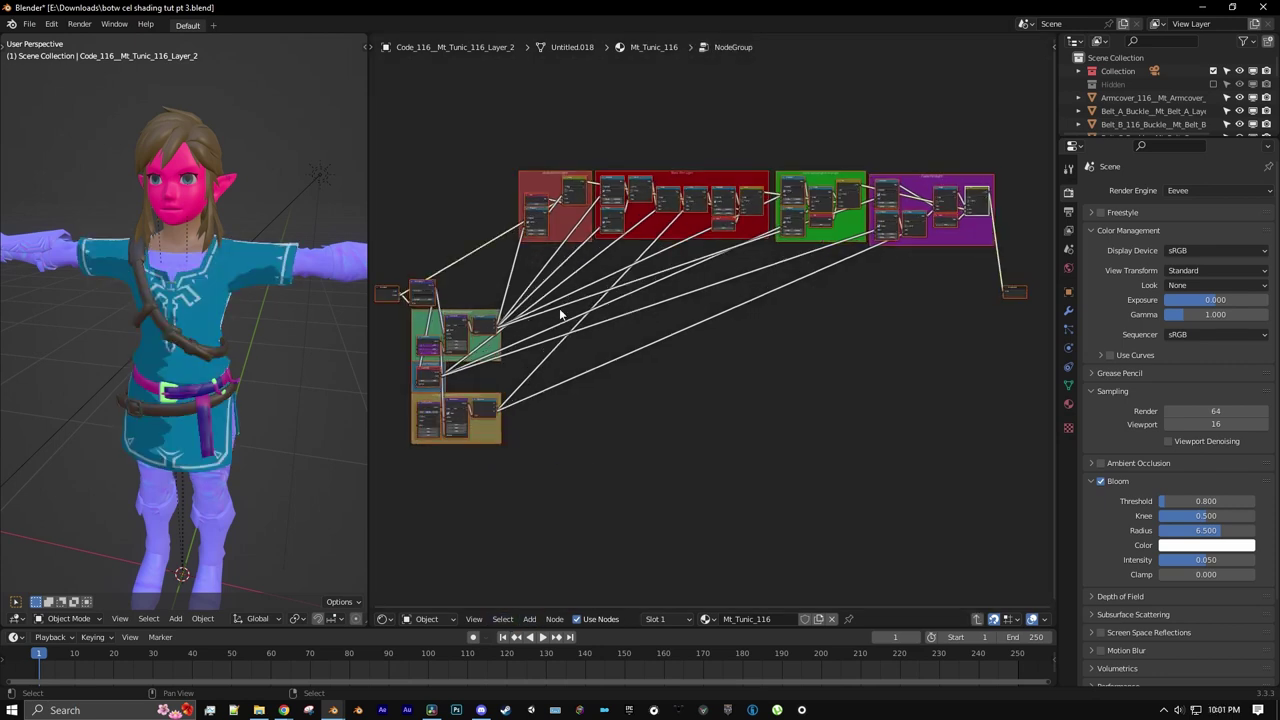
- Reorder the node group's inputs so that Color sits below Color1
middle_click_drag(563, 314, 756, 345)
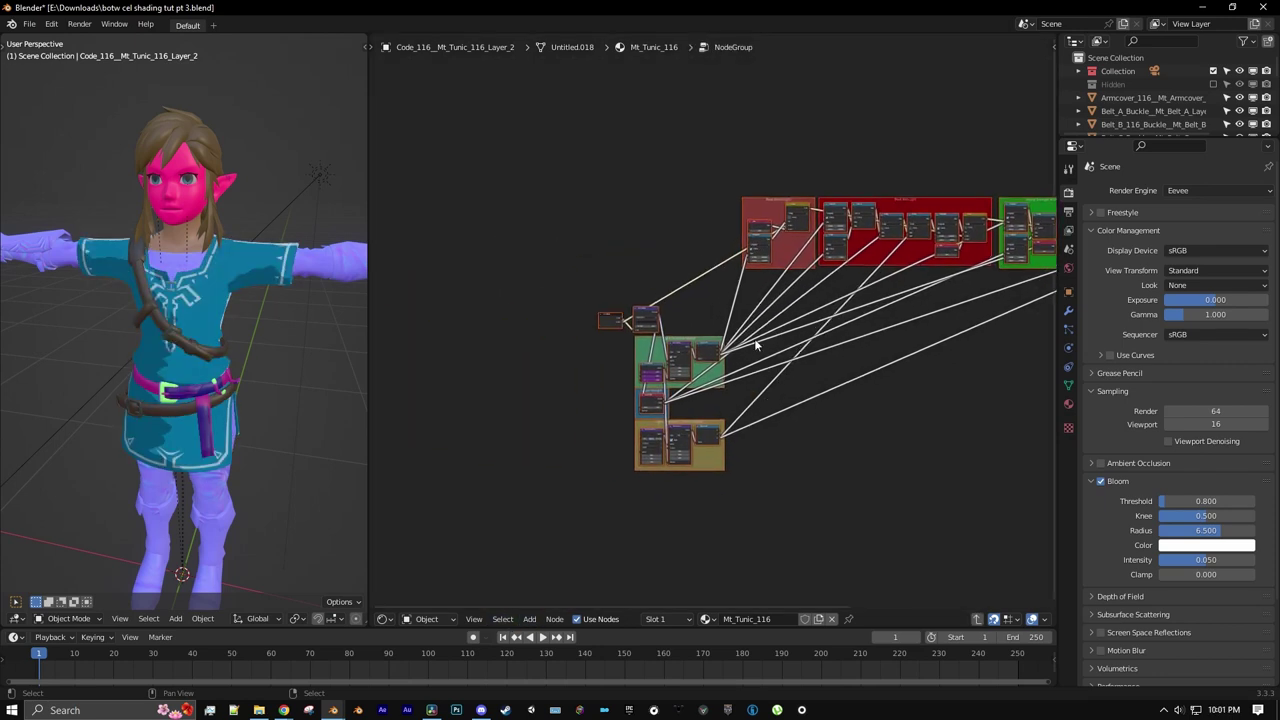
scroll(756, 345, "up", 10)
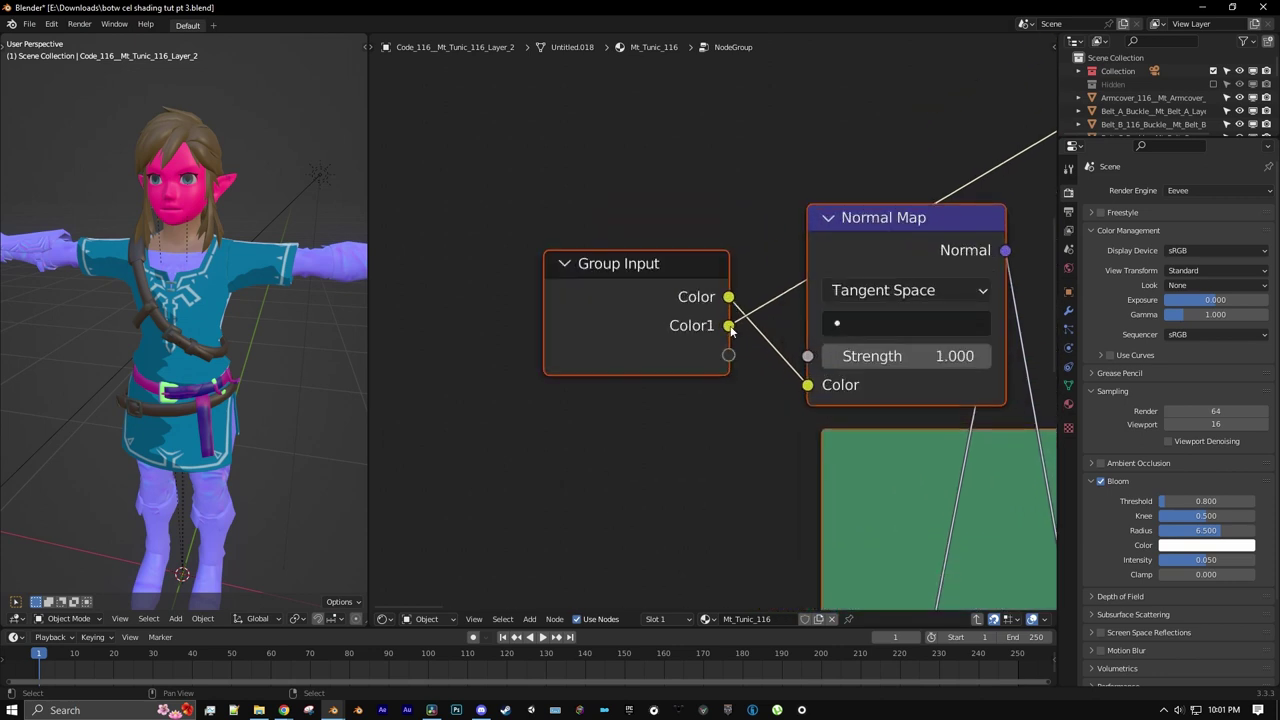
key("n")
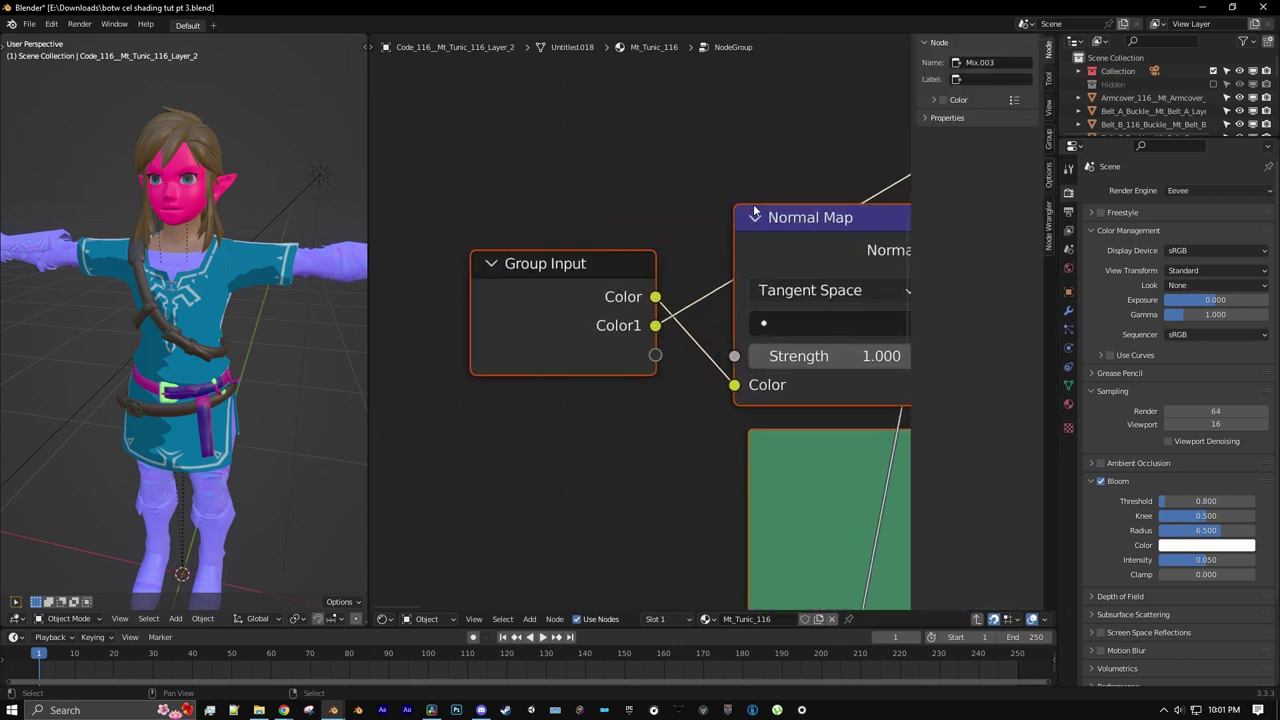
left_click(1049, 138)
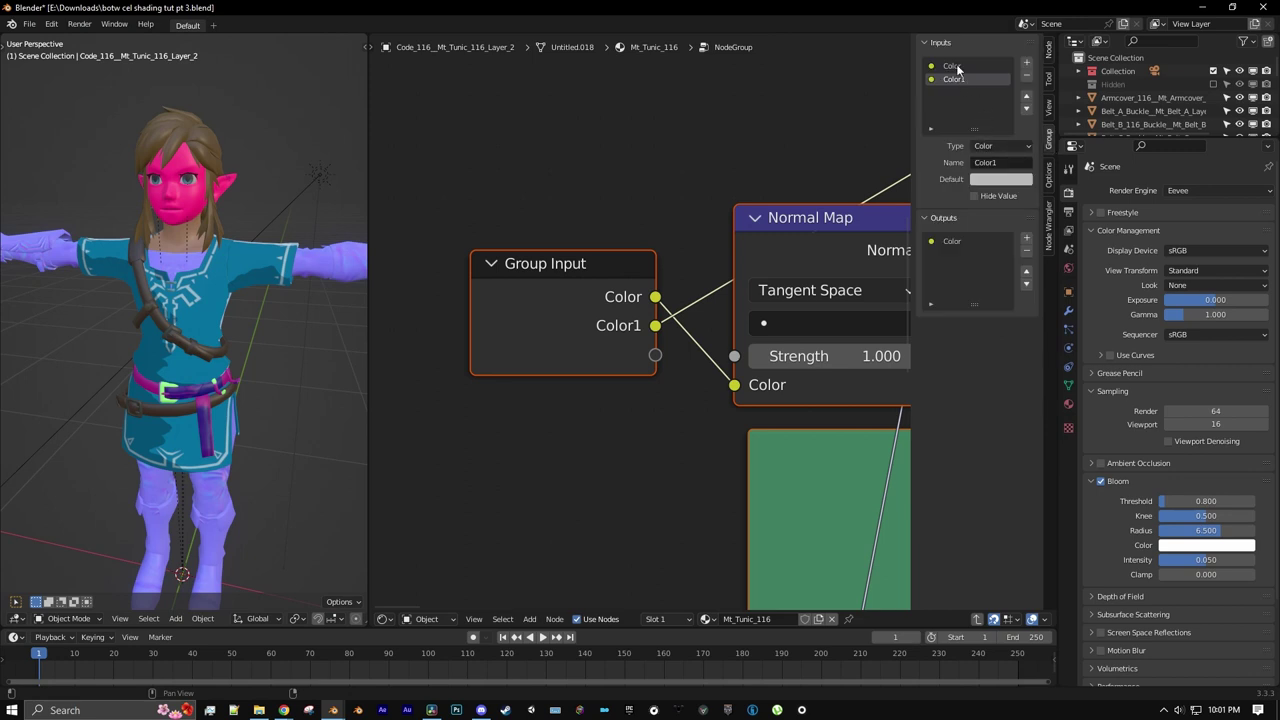
left_click(958, 68)
left_click(1026, 107)
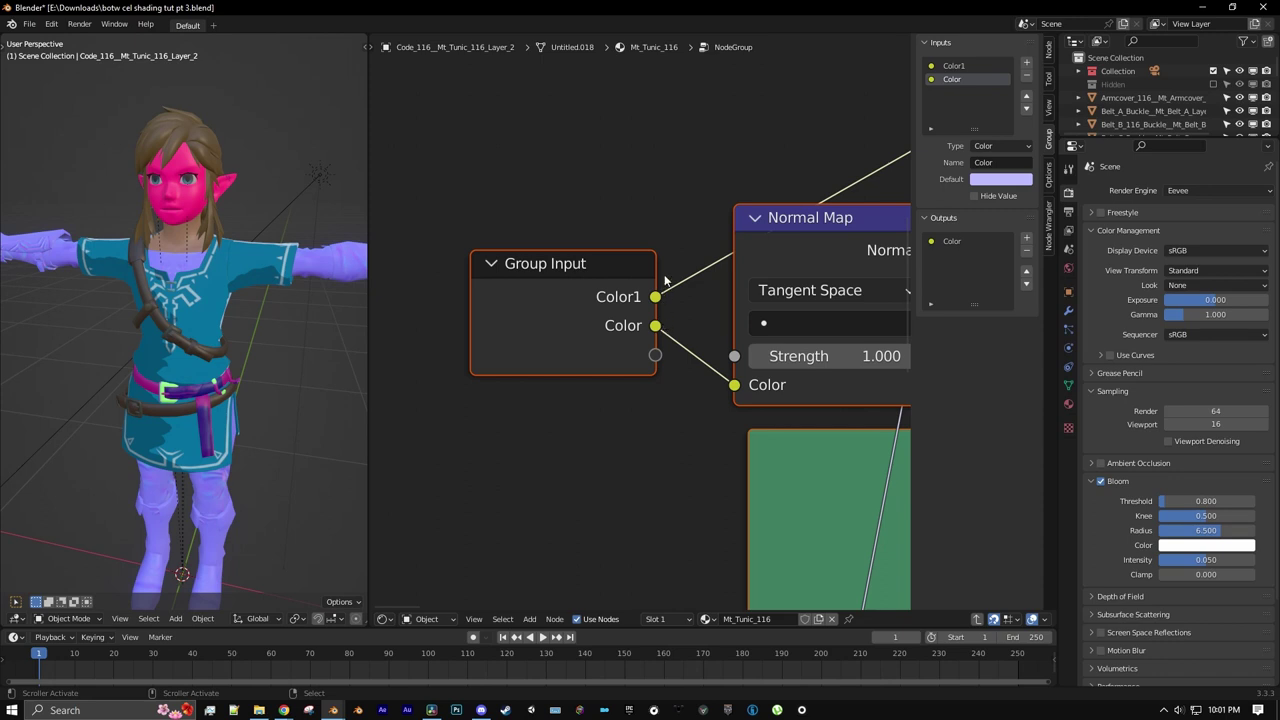
- Rename the group input Color1 as Alb
double_click(960, 66)
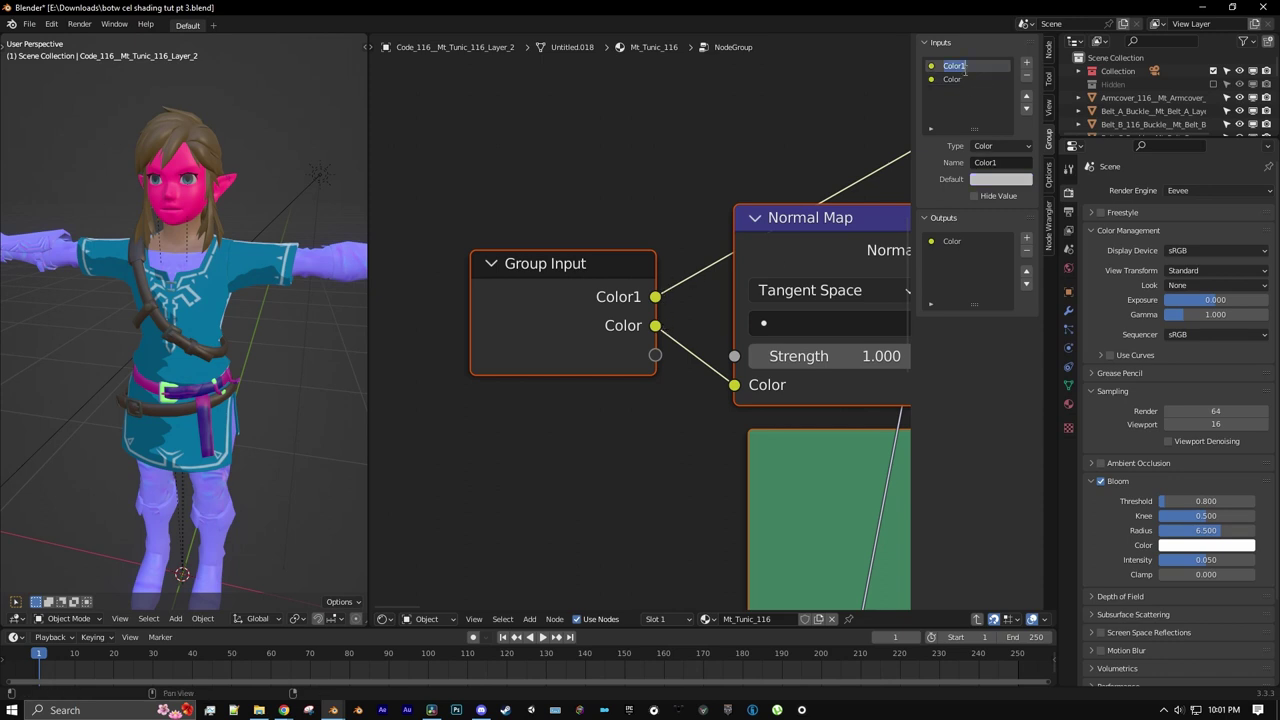
type("Alb")
key("Return")
- Rename the group input Color as Nrm and set its type to Vector
left_click(957, 79)
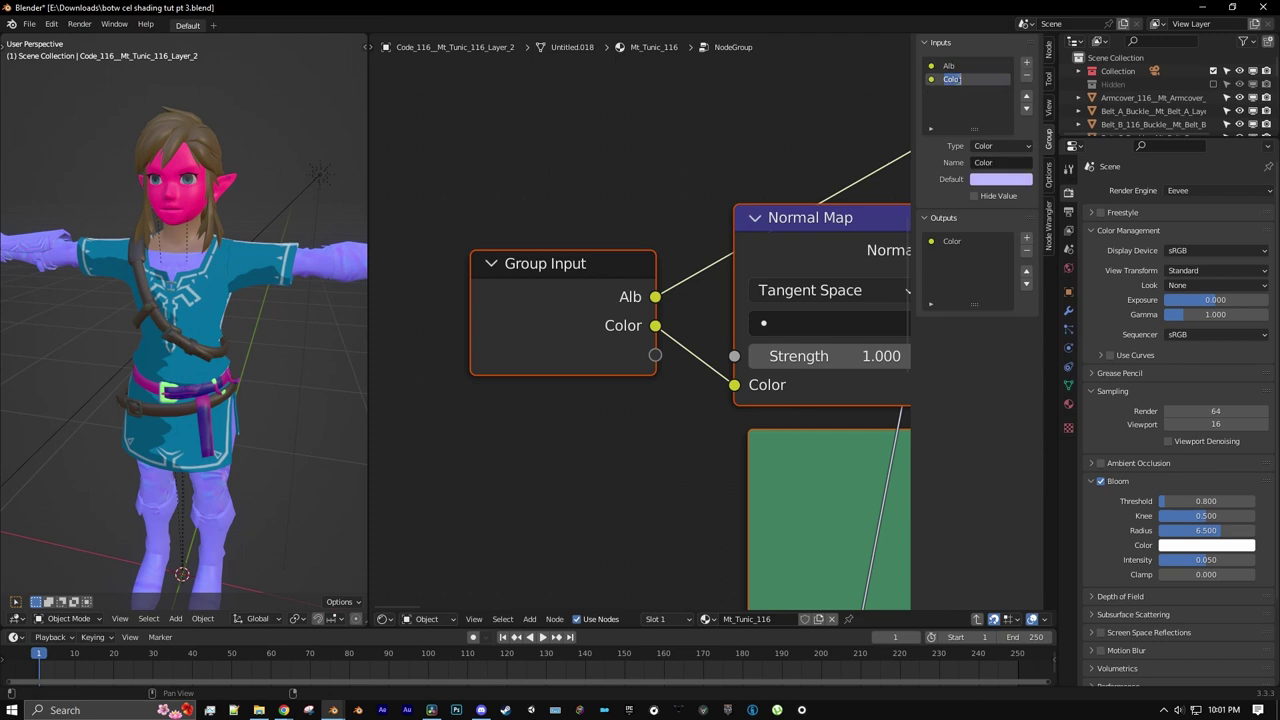
type("Nrm")
key("Return")
left_click(991, 143)
left_click(1000, 166)
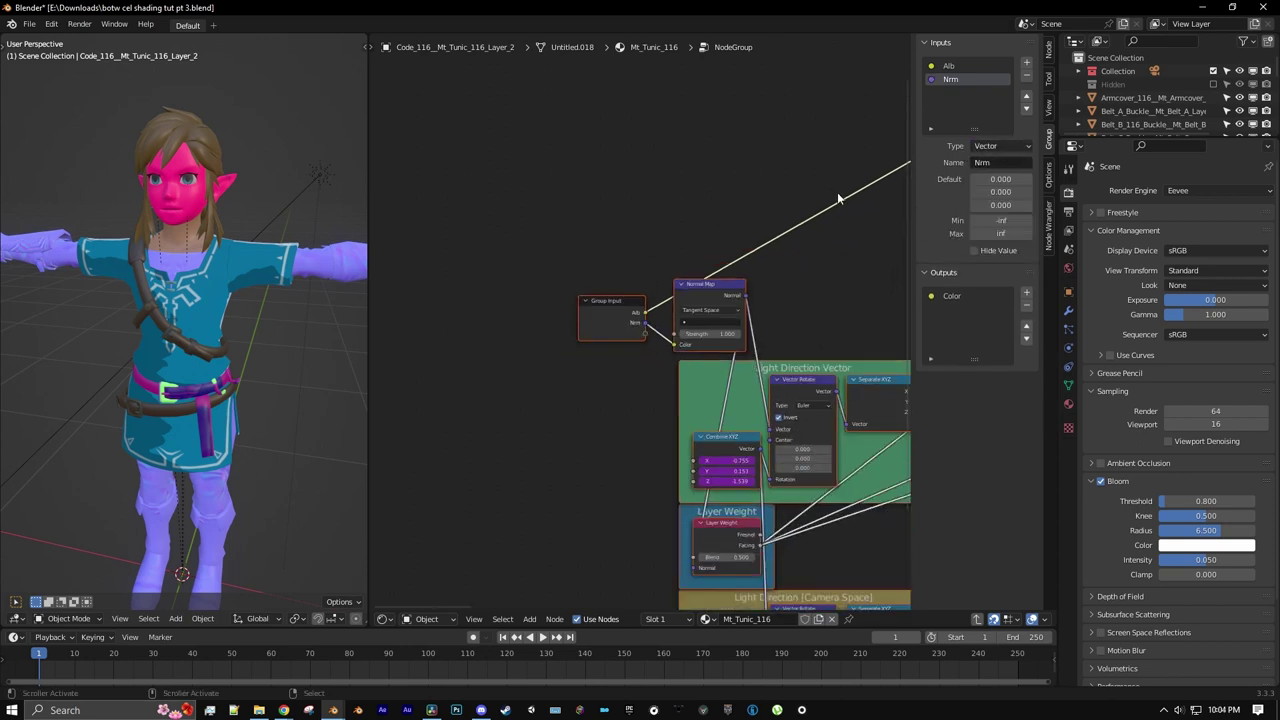
- Add three more inputs to the node group directly after Alb
scroll(840, 200, "down", 3)
middle_click_drag(852, 227, 596, 228)
scroll(706, 243, "down", 3)
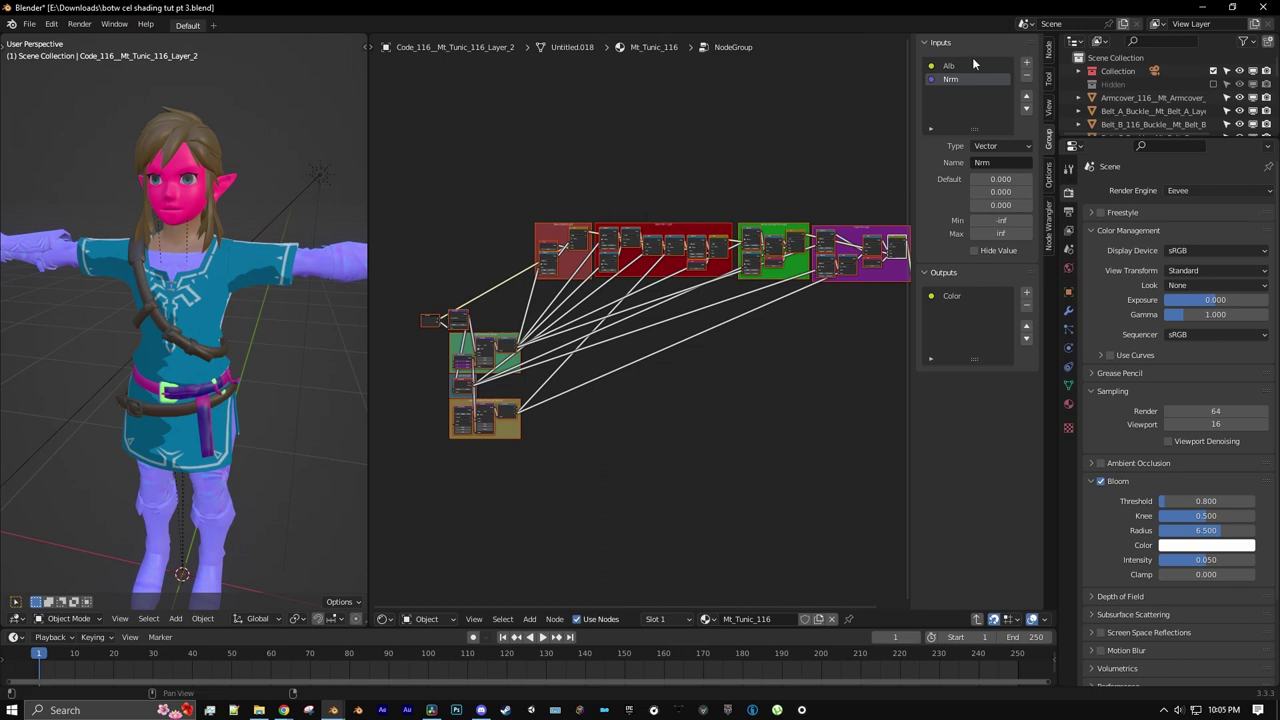
left_click(972, 63)
left_click(1026, 62)
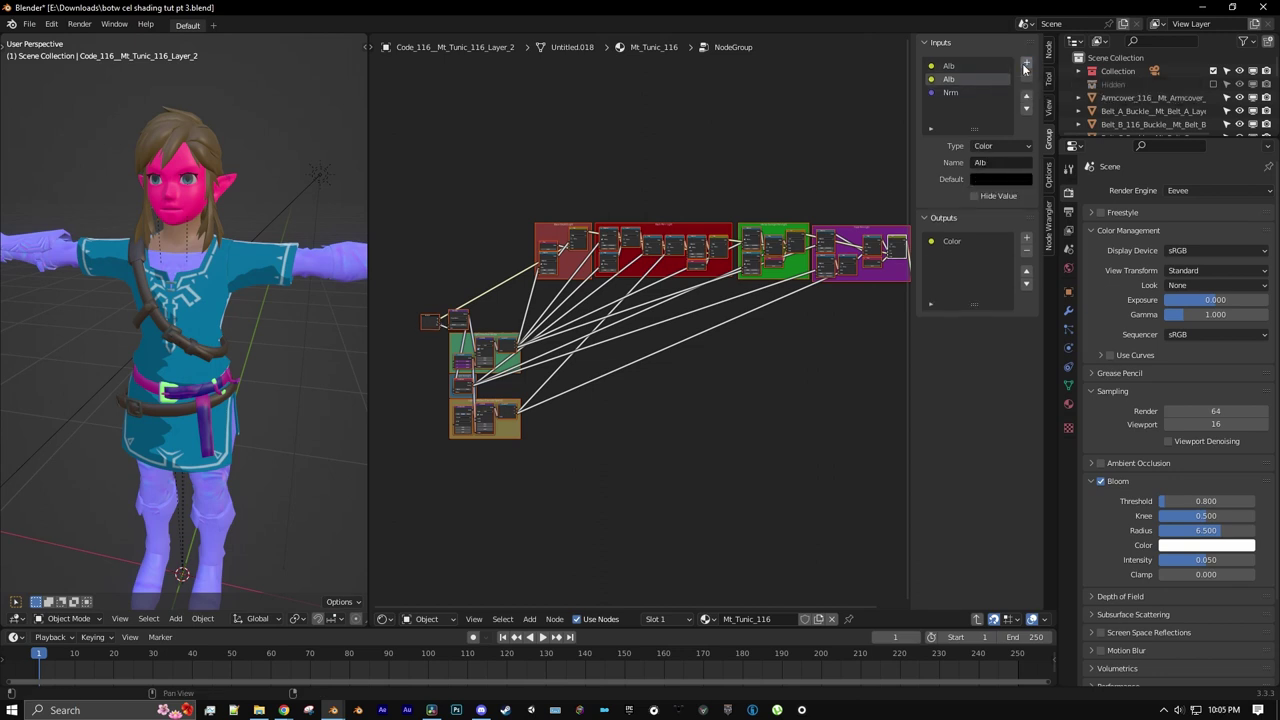
left_click(1026, 62)
left_click(1026, 62)
- Rename the first duplicated Alb input as Smoothness and set its type to Float
double_click(986, 80)
type("Smoothness")
key("Return")
left_click(1004, 146)
left_click(1000, 192)
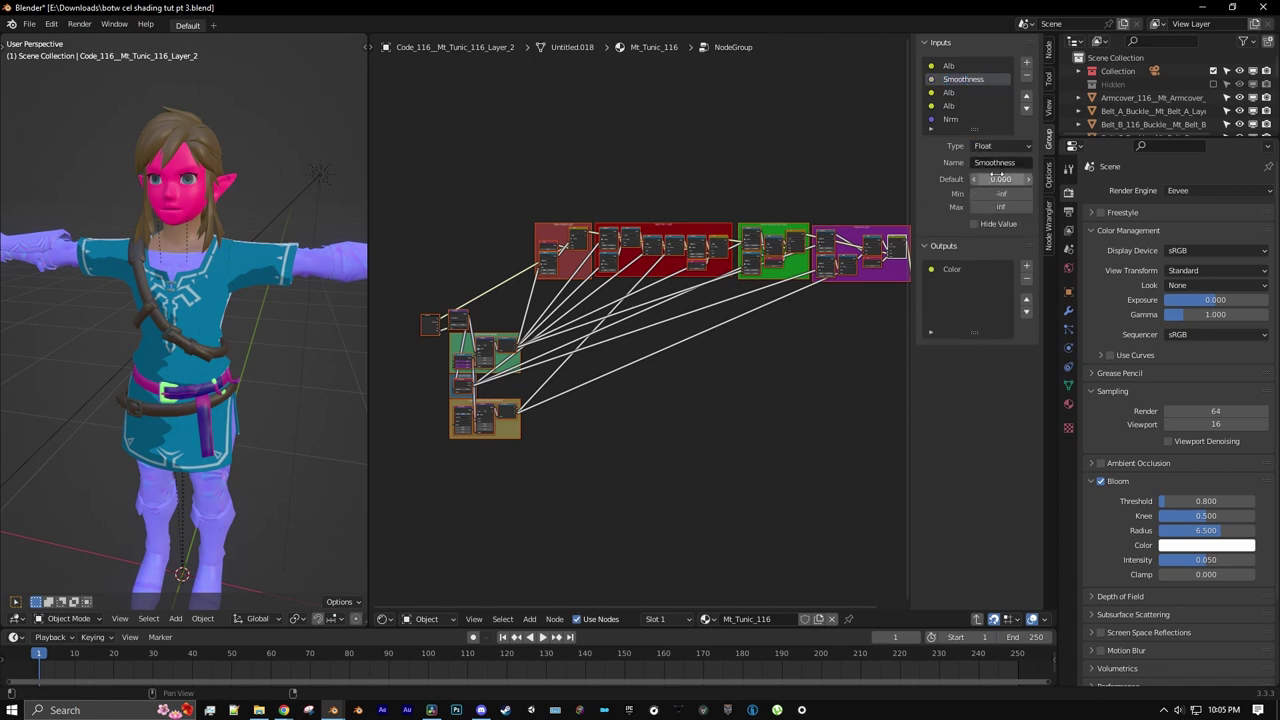
- Rename the duplicated Alb input below Smoothness as Metal and set its type to Float
double_click(968, 92)
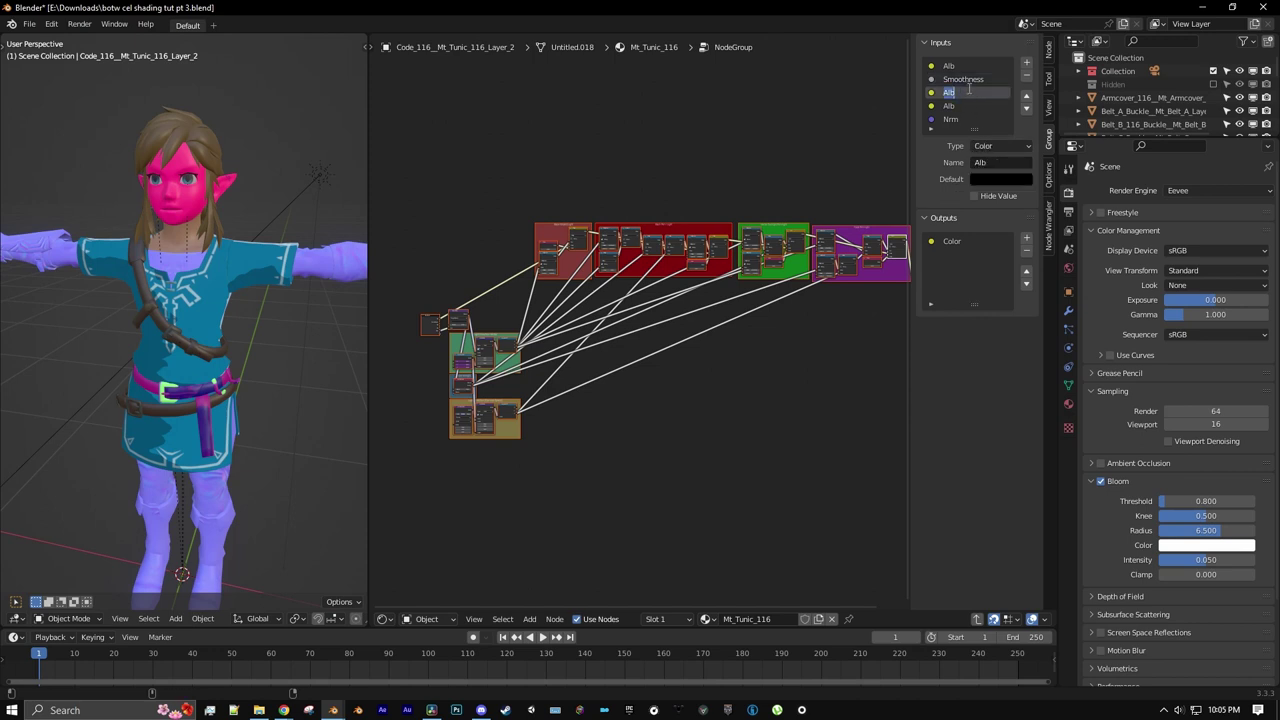
type("Metal")
left_click(1000, 146)
left_click(1000, 190)
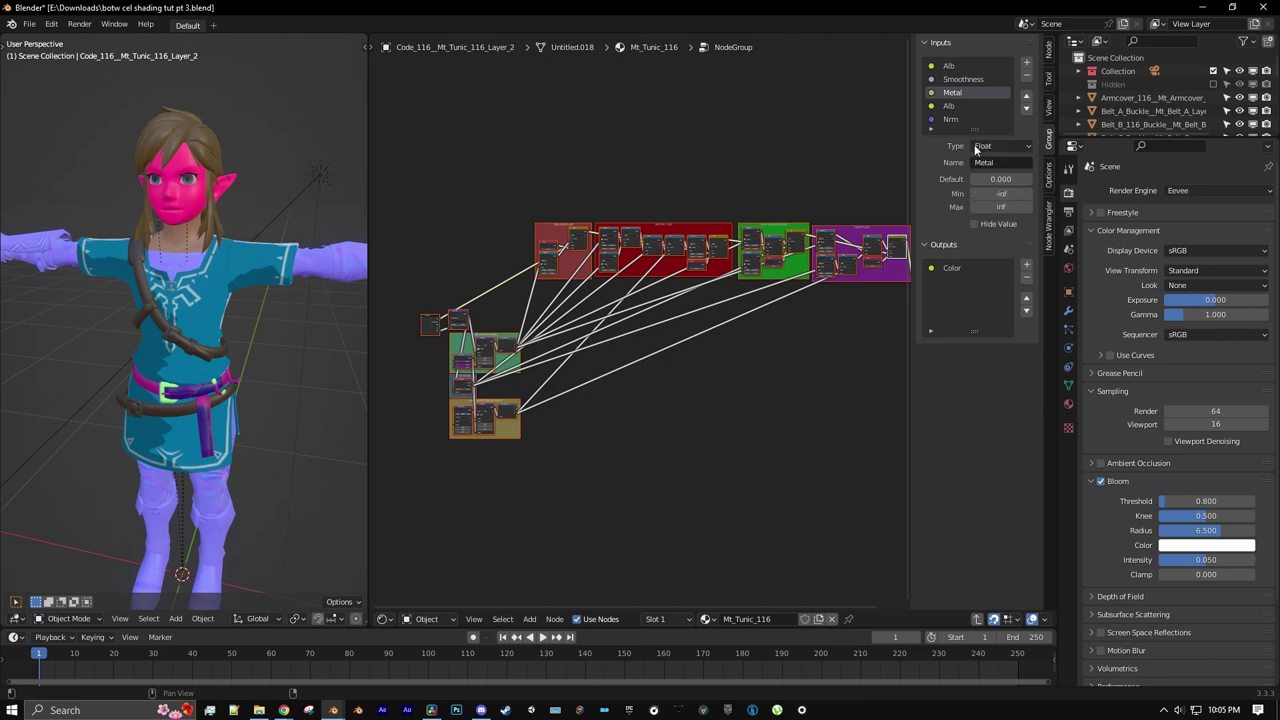
- Rename the last duplicated Alb input as Rubber and set its type to Float
left_click(952, 106)
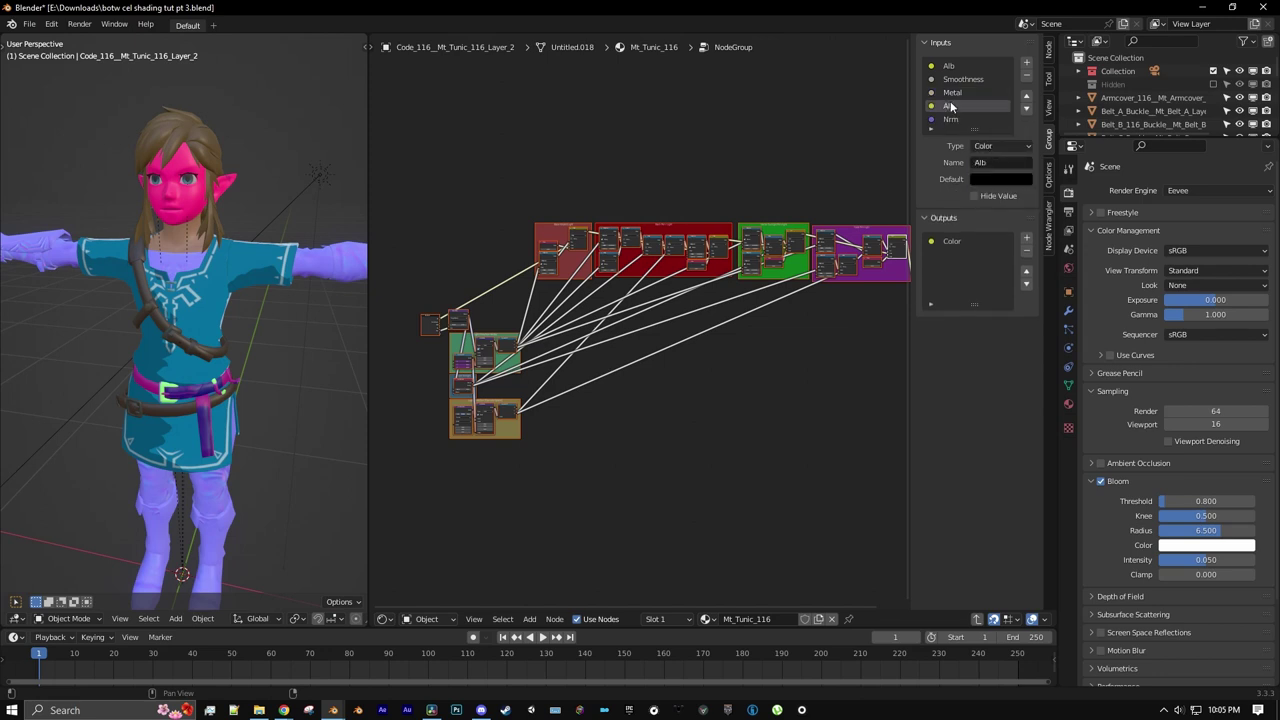
double_click(952, 106)
type("Rubber")
left_click(1000, 146)
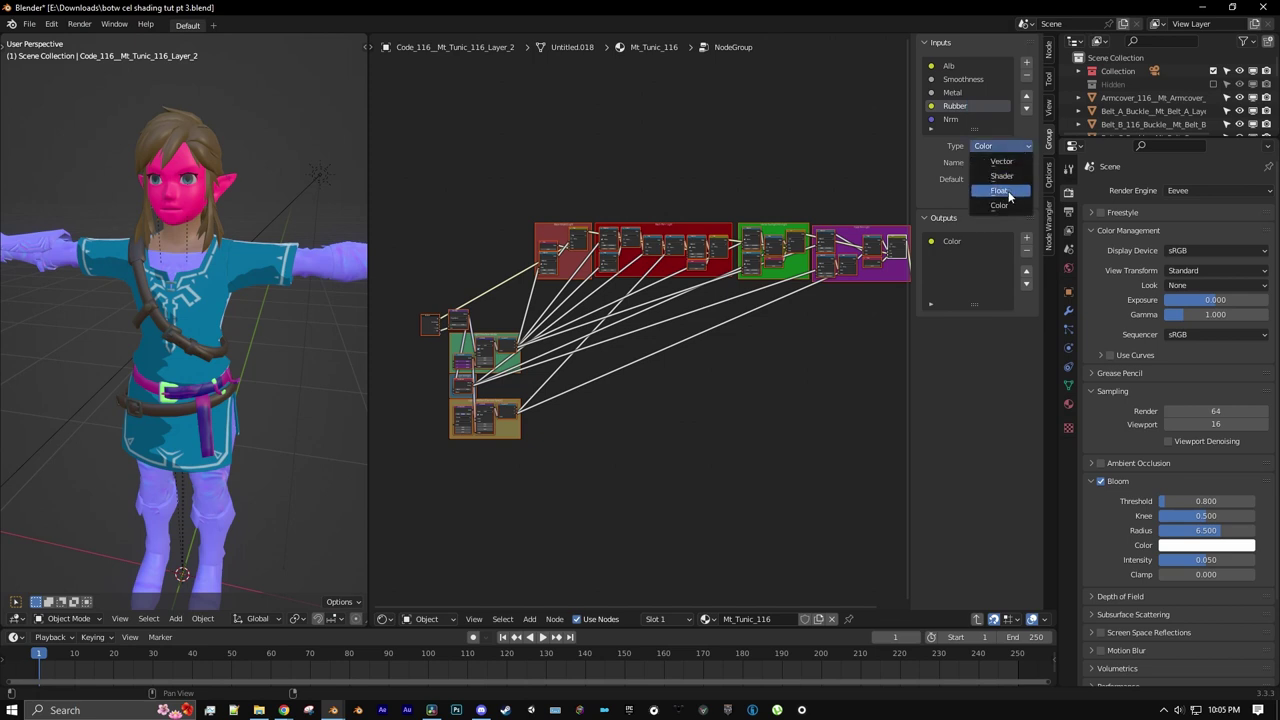
left_click(1008, 190)
- Add a group input after Nrm, name it Sun Color and set its type to Color
left_click(955, 119)
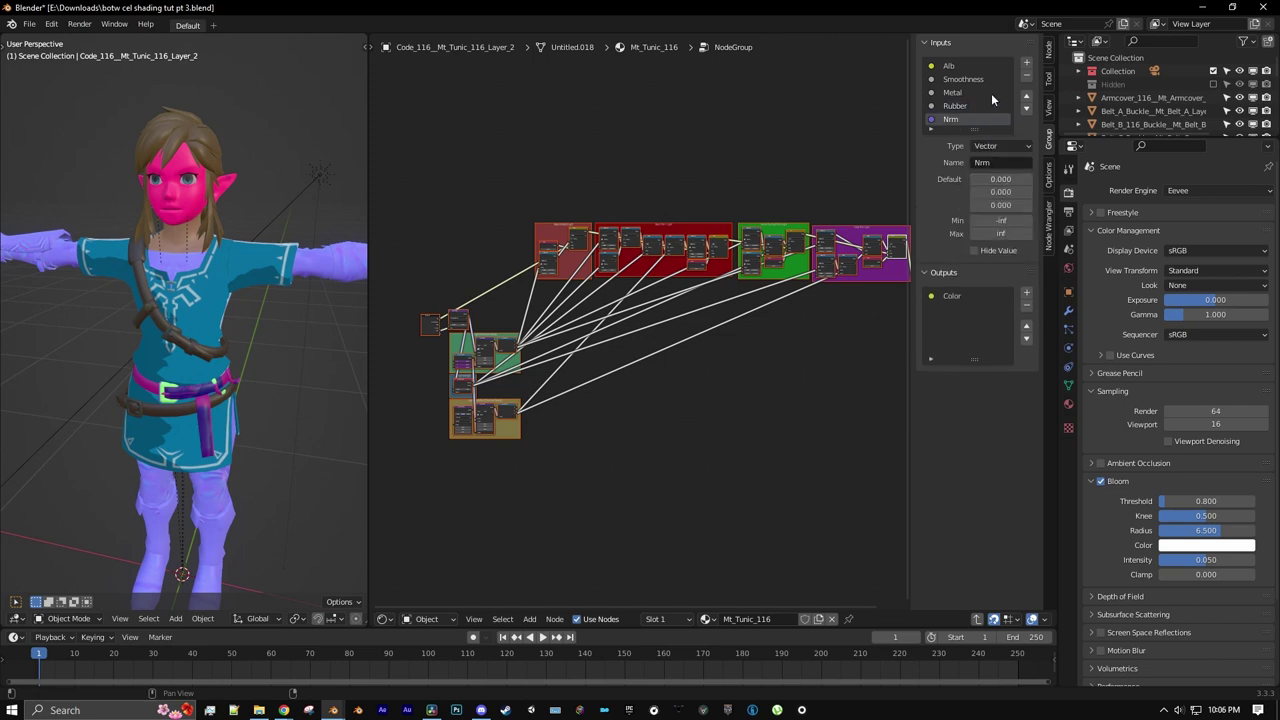
left_click(1026, 63)
double_click(952, 119)
type("Sun Color")
key("Return")
left_click(1002, 146)
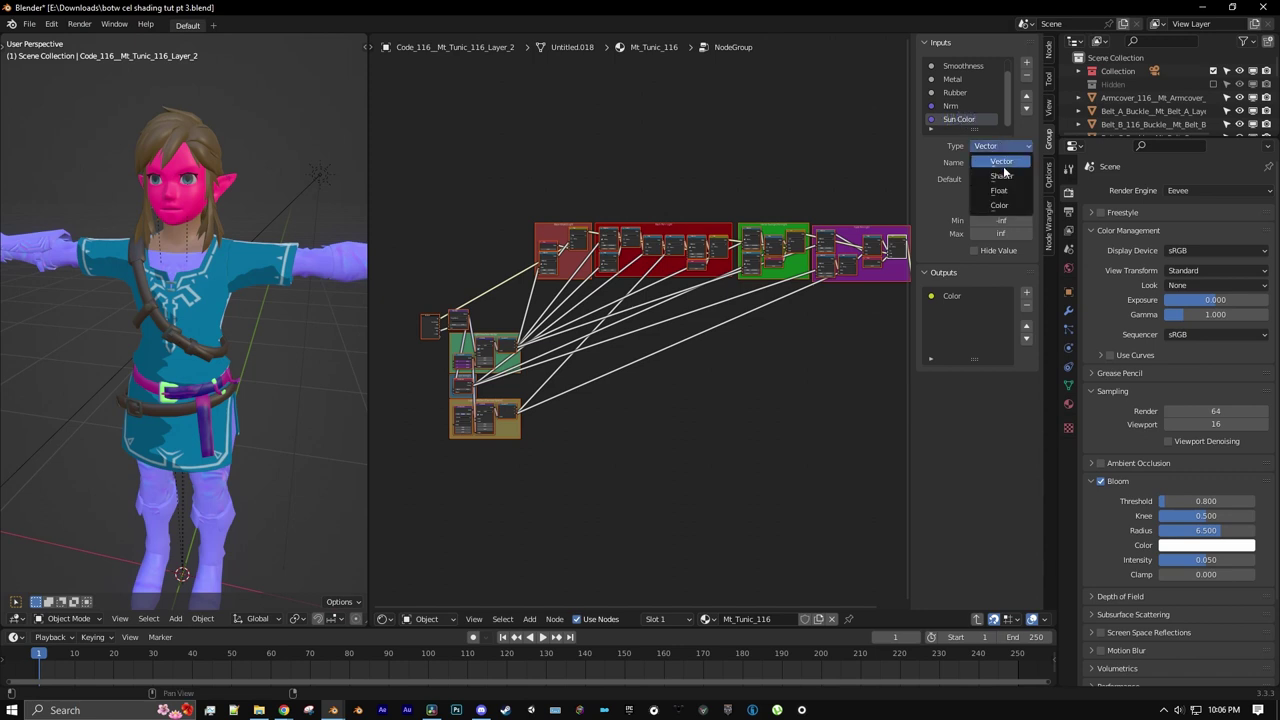
left_click(1000, 205)
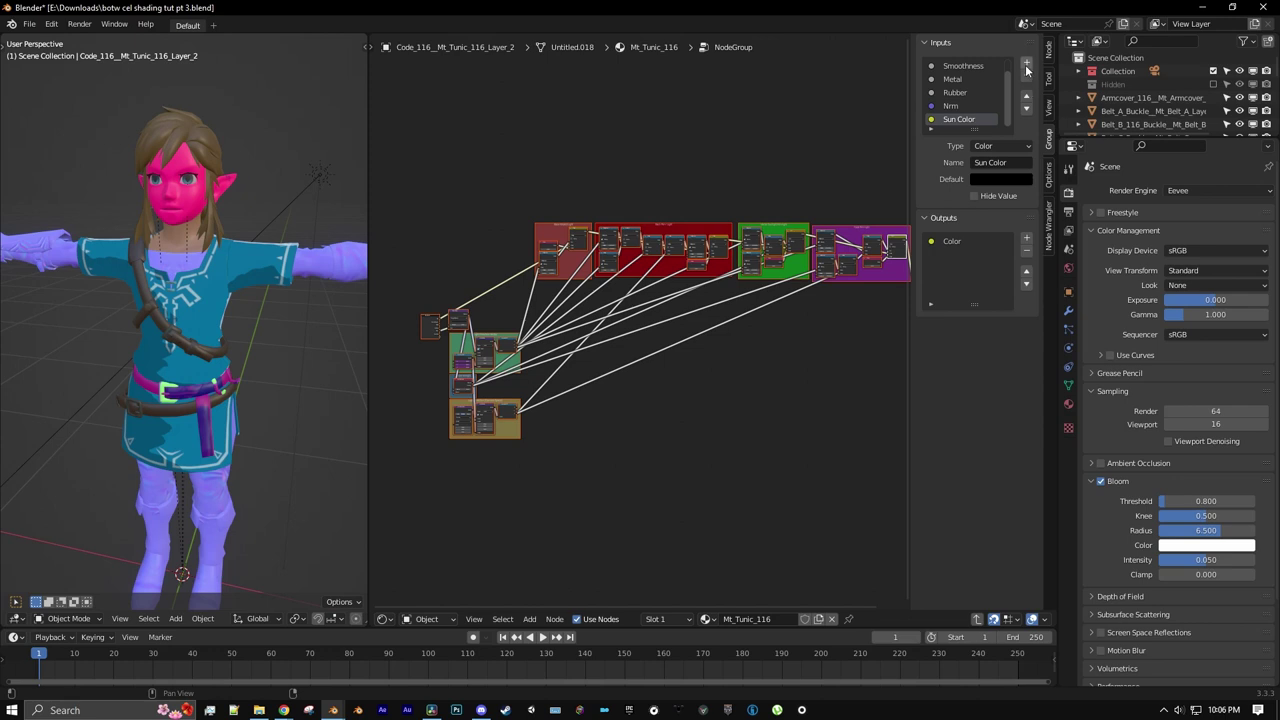
- Add a group input after Sun Color, name it Sun Strength and set its type to Float
left_click(1026, 63)
double_click(977, 118)
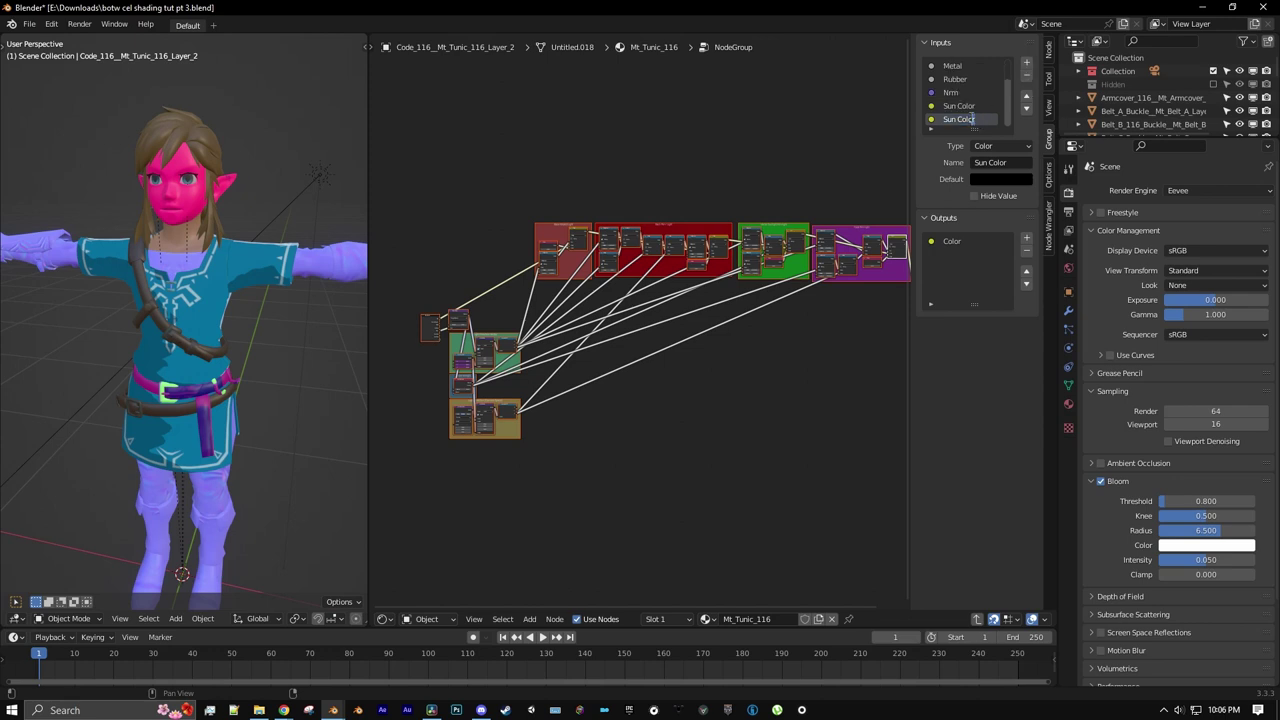
left_click_drag(977, 118, 957, 119)
type("Sh")
type("renght")
key("Return")
double_click(990, 119)
left_click(990, 119)
key("BackSpace")
key("BackSpace")
type("th")
key("Return")
left_click(1005, 146)
left_click(1004, 191)
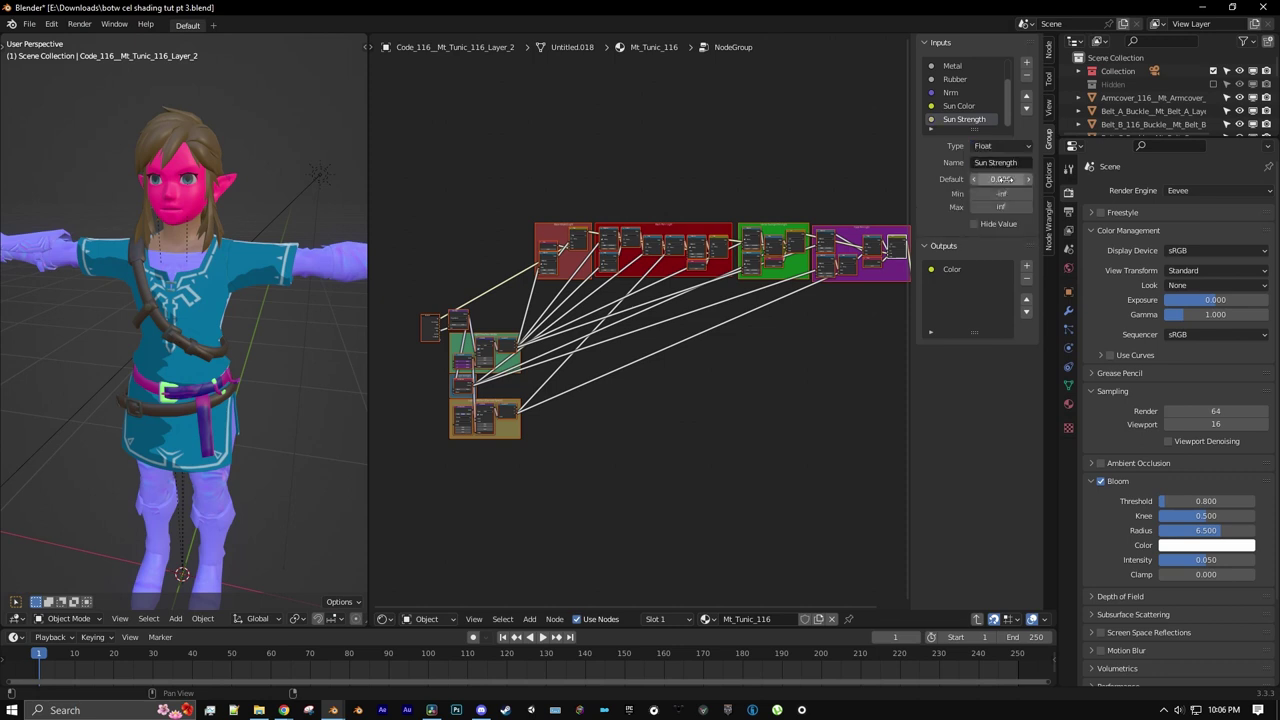
- Add a group input after Sun Strength, name it Indirect Lighting Color and set its type to Color
left_click(1026, 62)
double_click(968, 119)
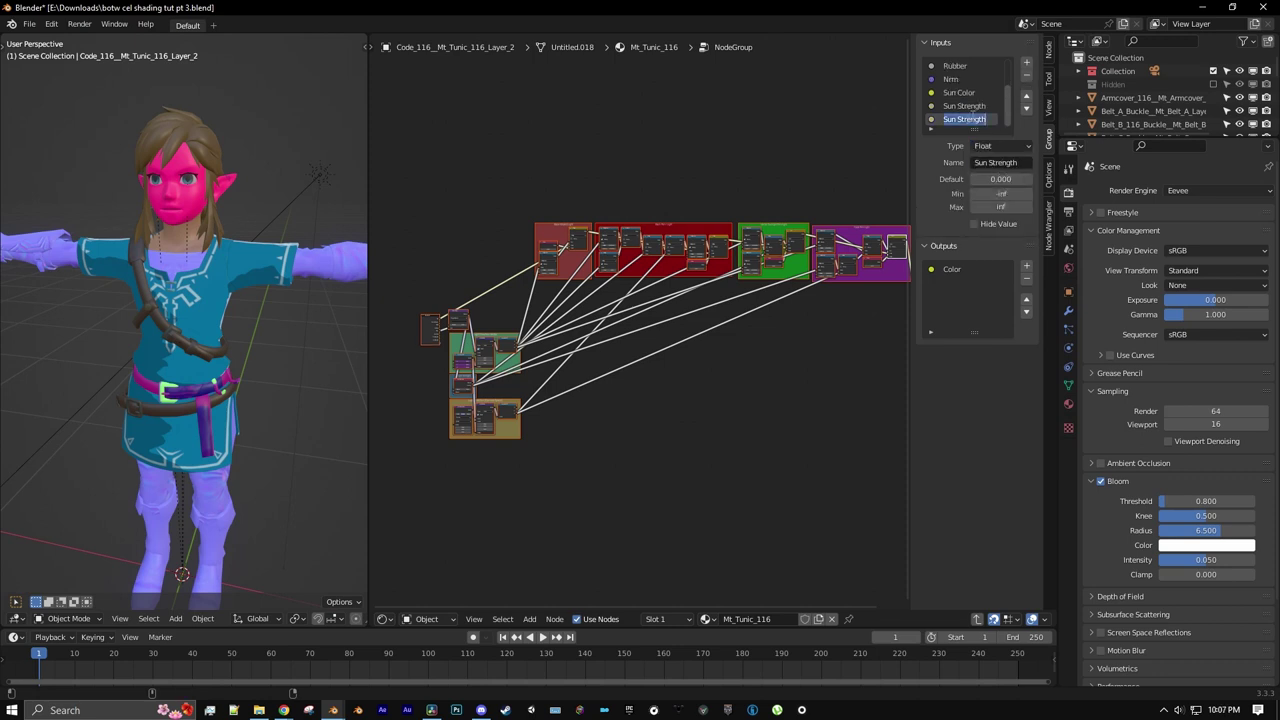
type("Indire")
type("c")
type("t Ligh")
type("ting Color")
key("Return")
left_click(1002, 146)
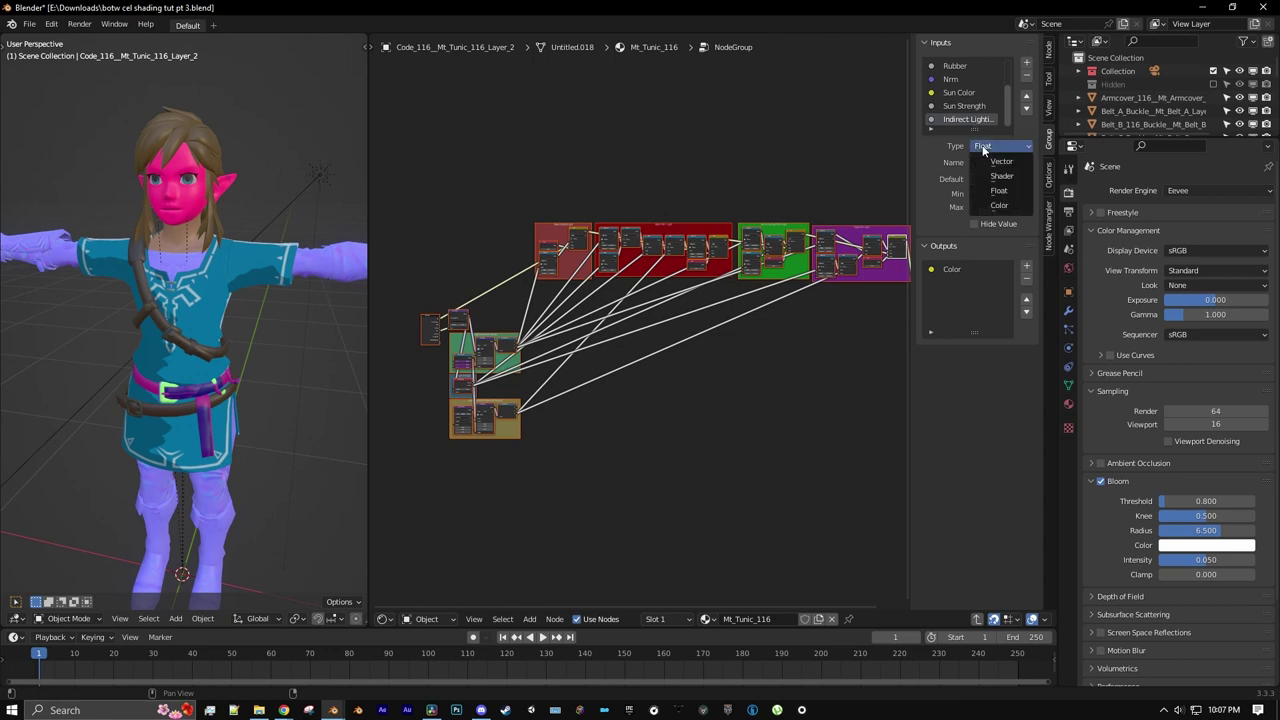
left_click(1002, 207)
- Add a final group input, name it Indirect Lighting Strength and set its type to Float
left_click(1026, 63)
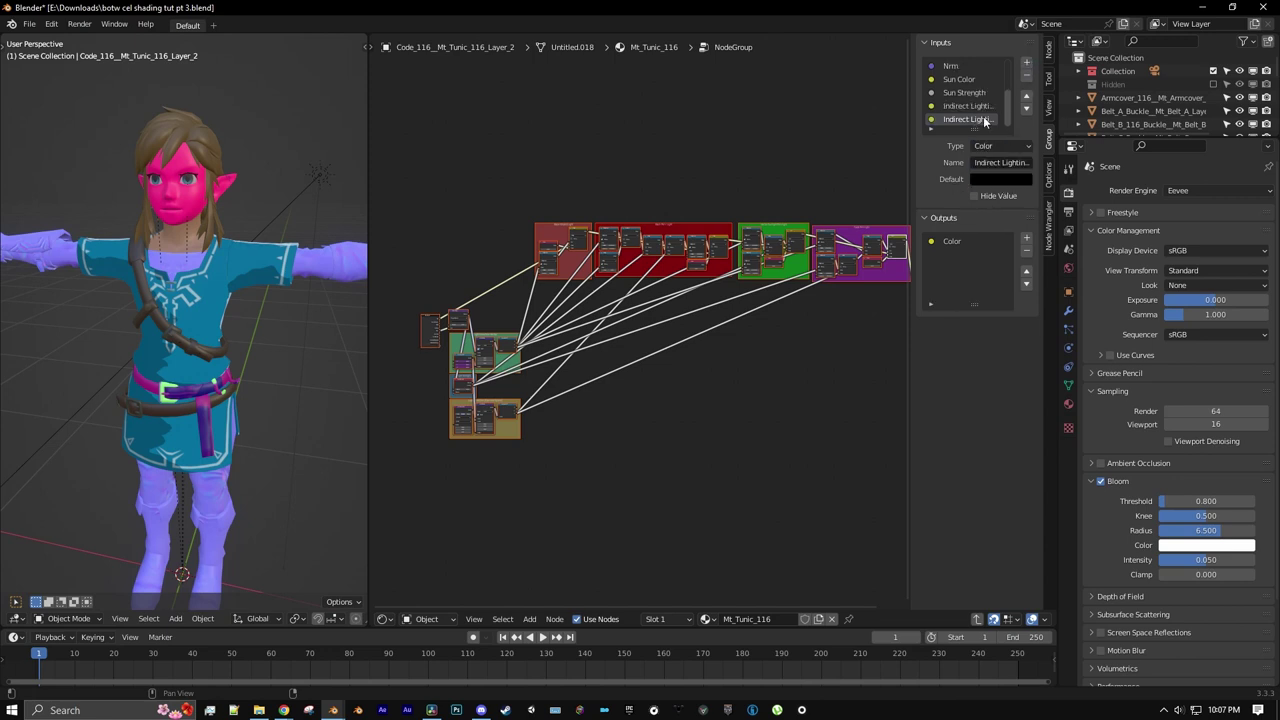
double_click(968, 119)
left_click_drag(977, 119, 999, 118)
type("Strength")
key("Return")
left_click(1005, 146)
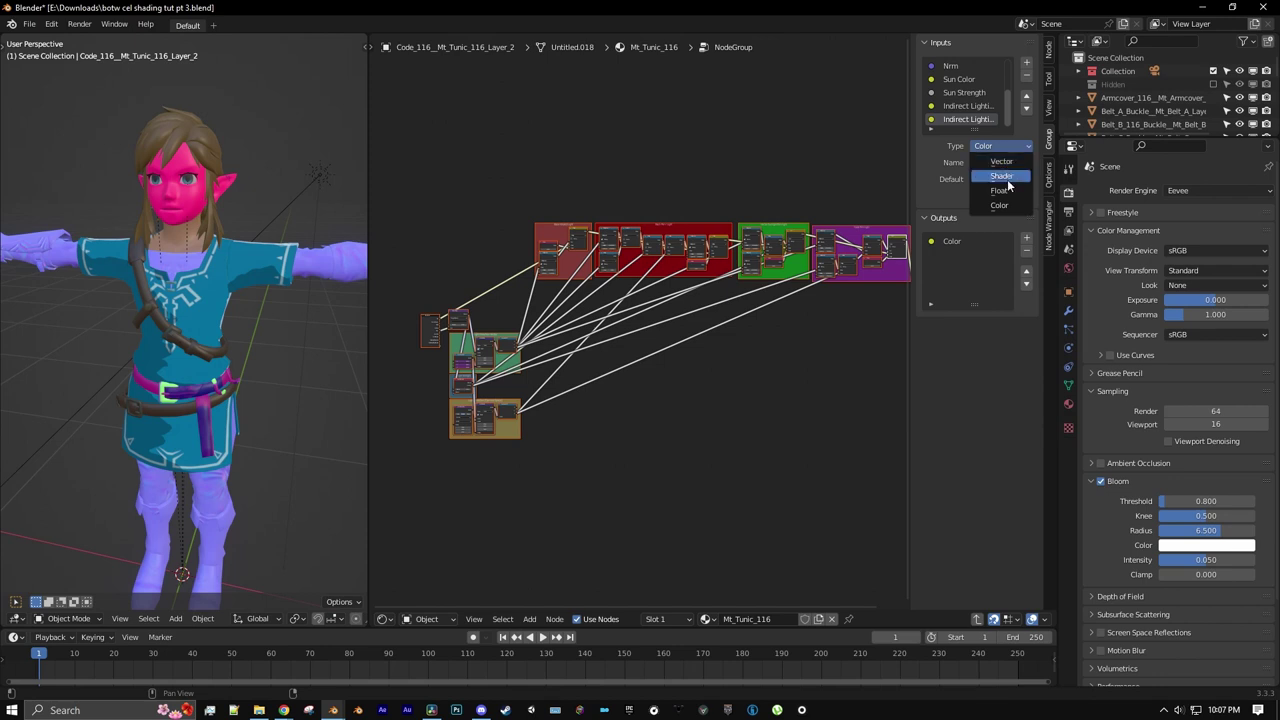
left_click(998, 190)
- Widen the Group Input node until the full Indirect Lighting Strength label fits
middle_click_drag(672, 259, 733, 252)
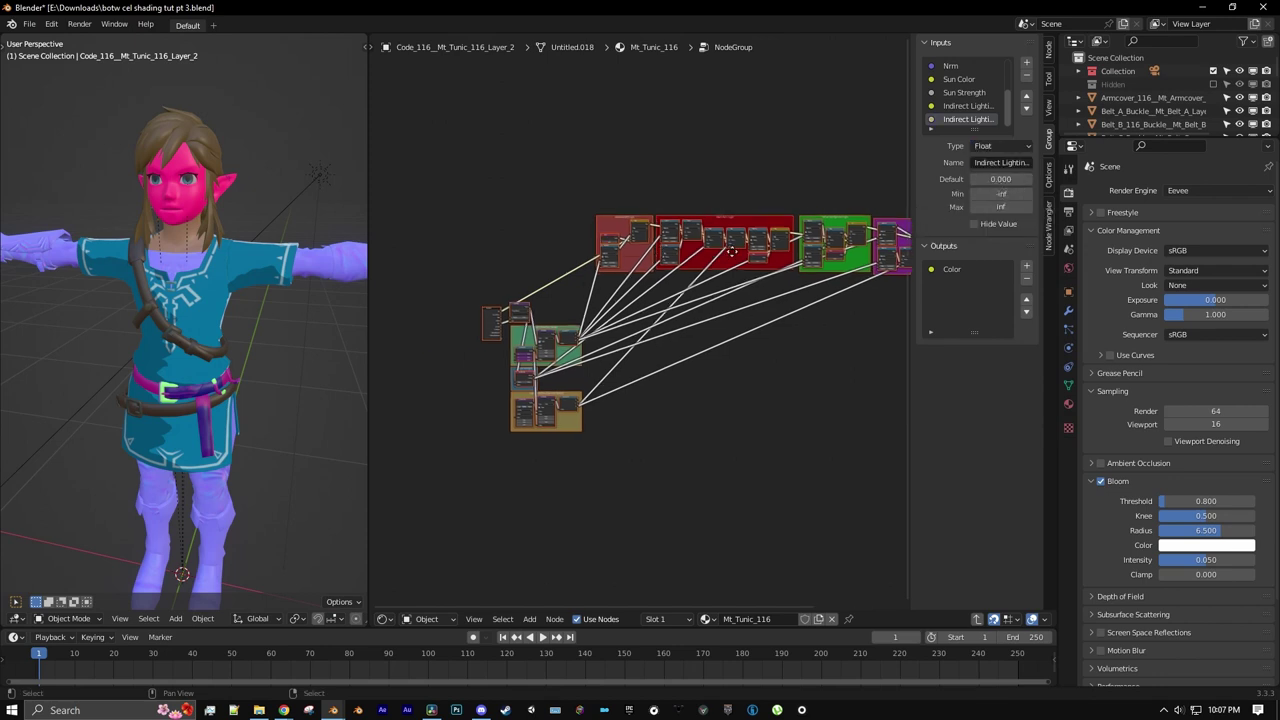
scroll(717, 274, "up", 8)
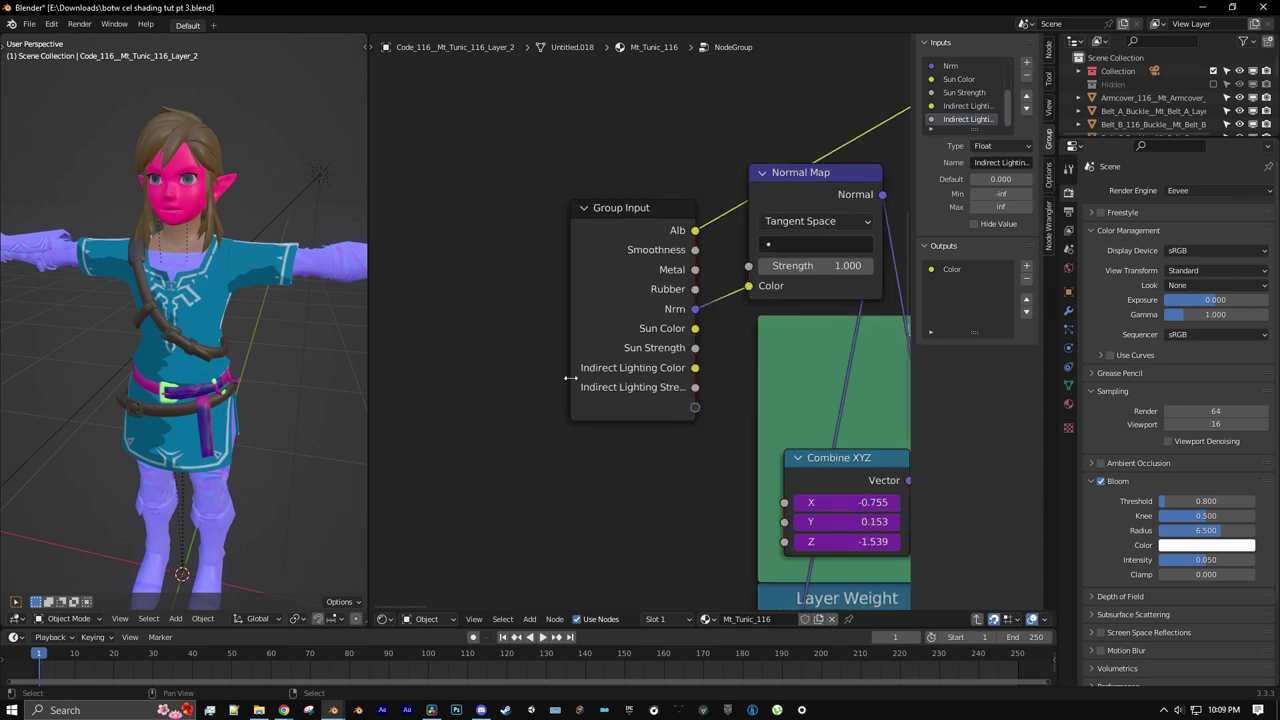
left_click_drag(569, 374, 493, 374)
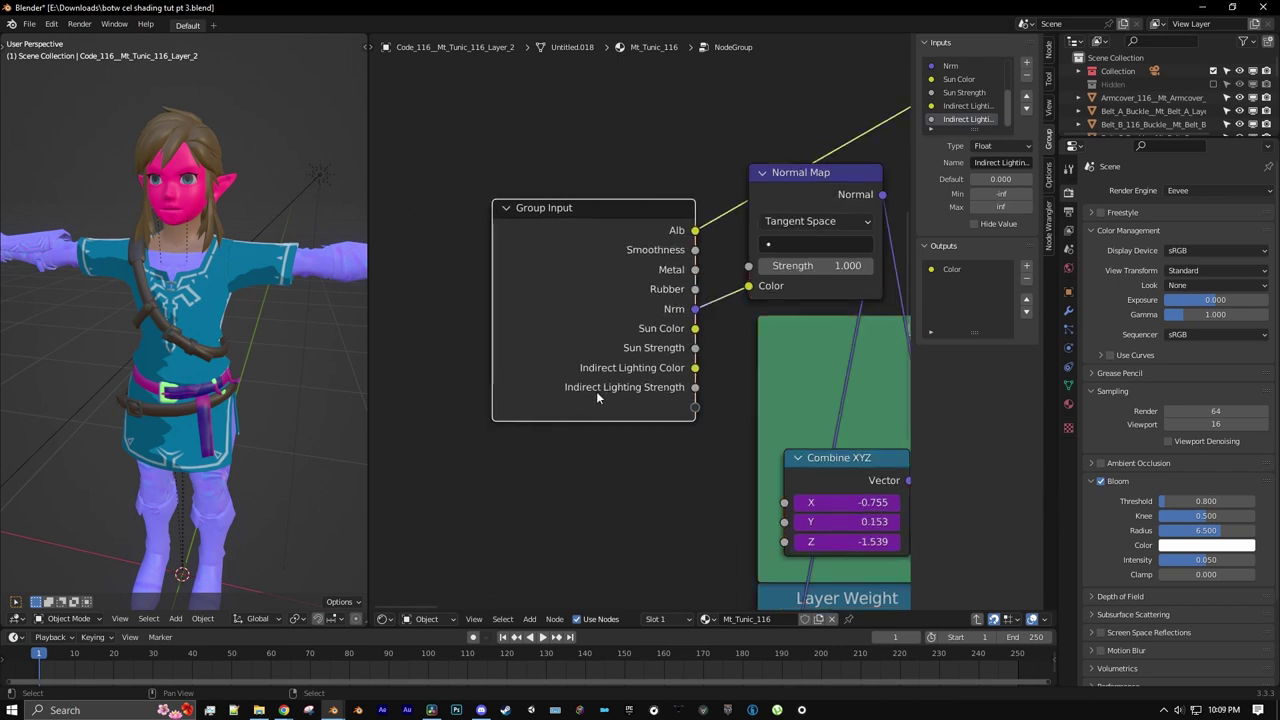
- Exit the node group and bring its node and the texture nodes into view in the material's main node tree
scroll(690, 385, "down", 7)
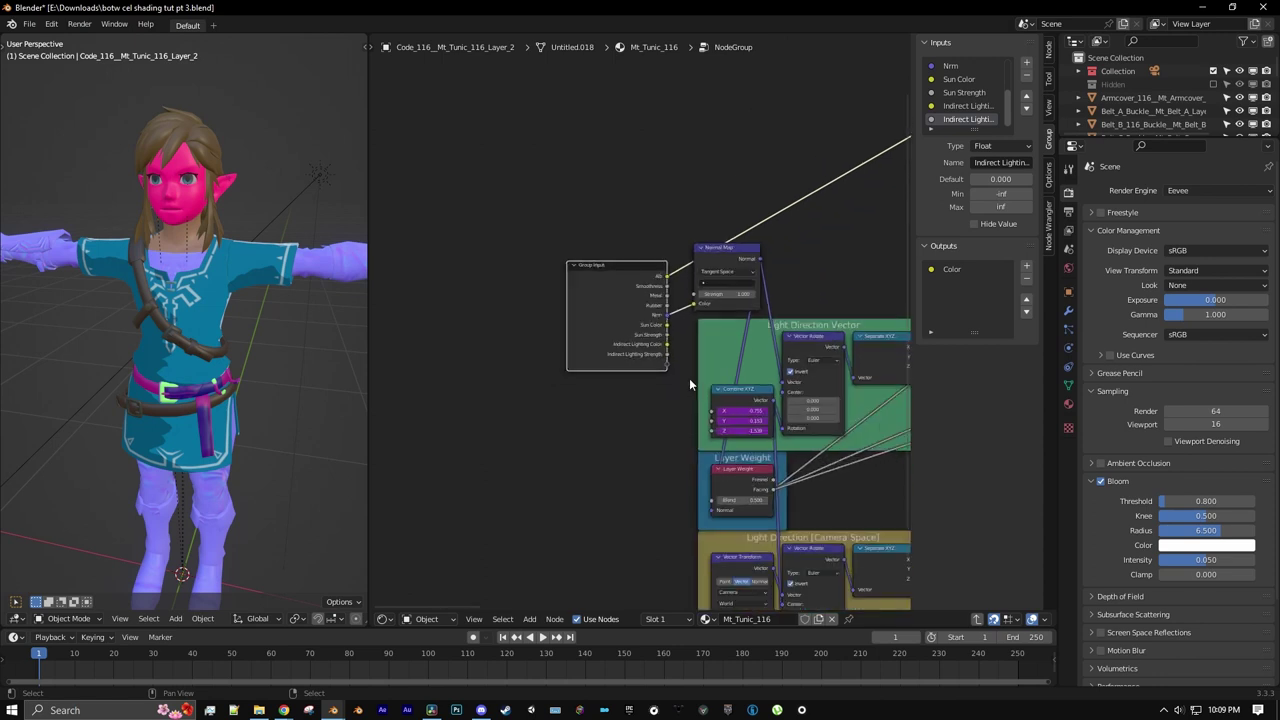
key("Home")
key("Tab")
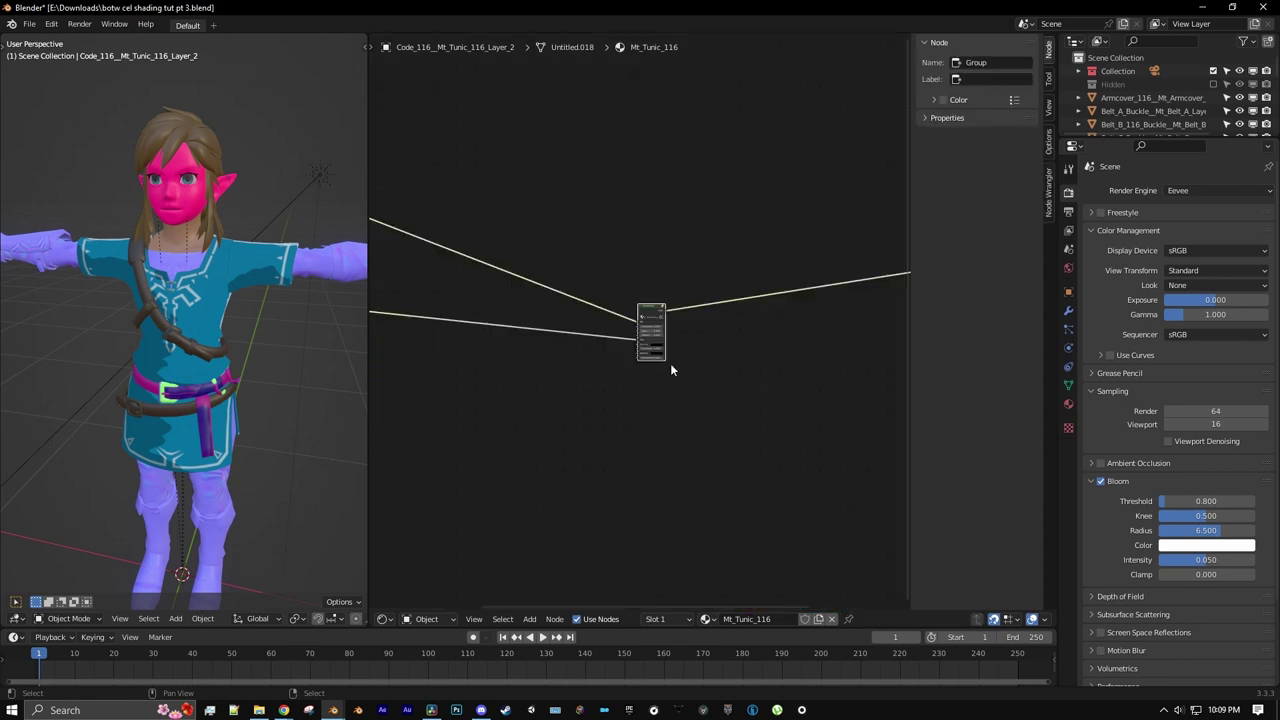
middle_click_drag(670, 363, 623, 370)
scroll(615, 365, "up", 6)
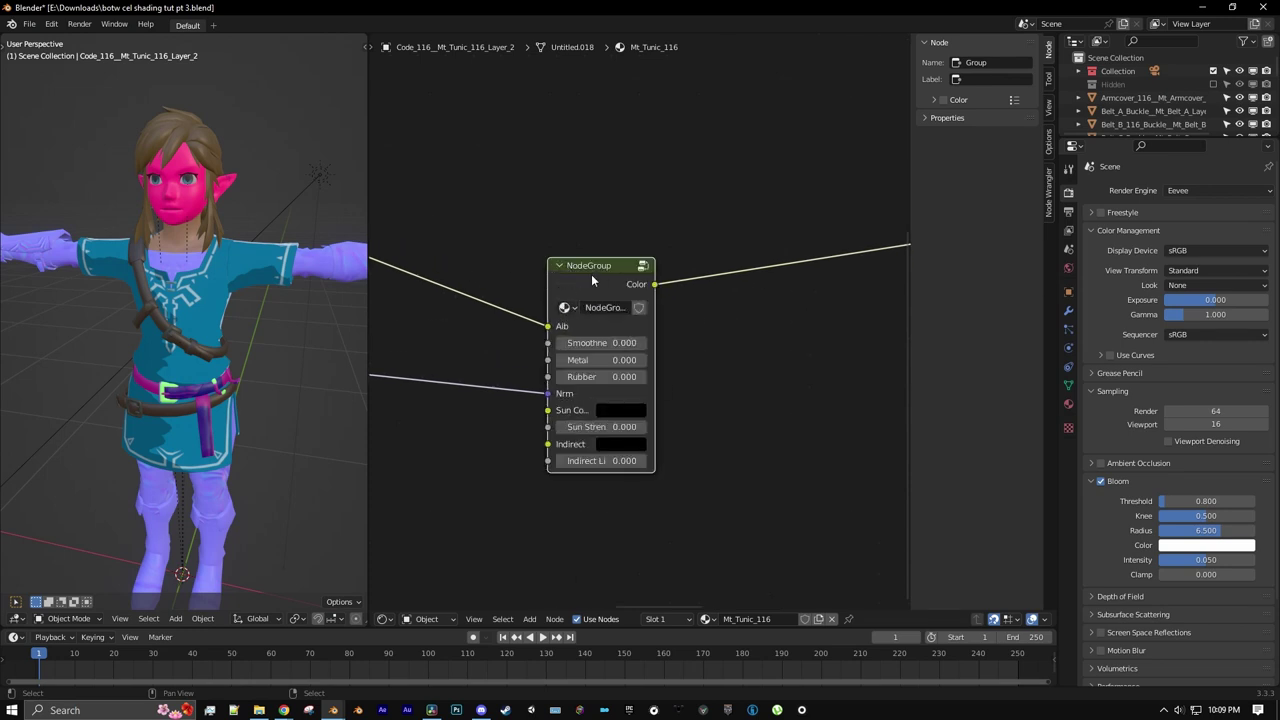
scroll(623, 305, "down", 4)
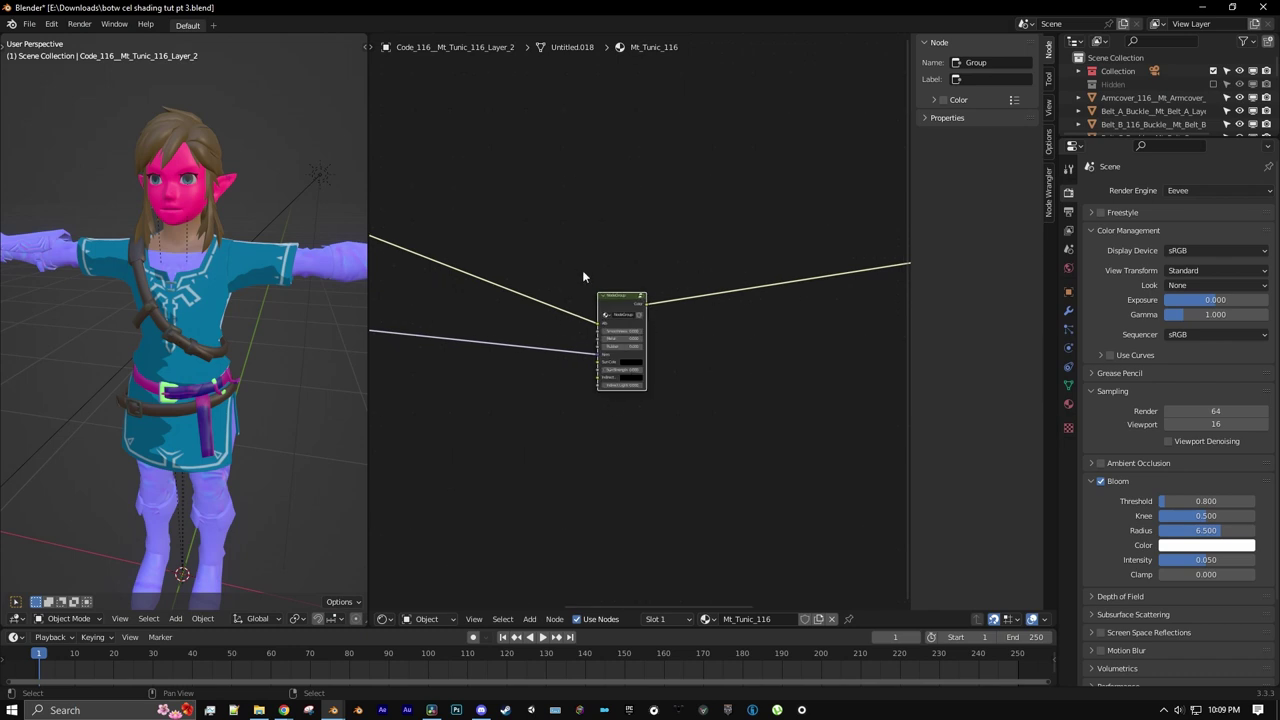
scroll(582, 272, "down", 12)
middle_click_drag(576, 264, 810, 302)
scroll(810, 303, "up", 5)
middle_click_drag(865, 337, 767, 326)
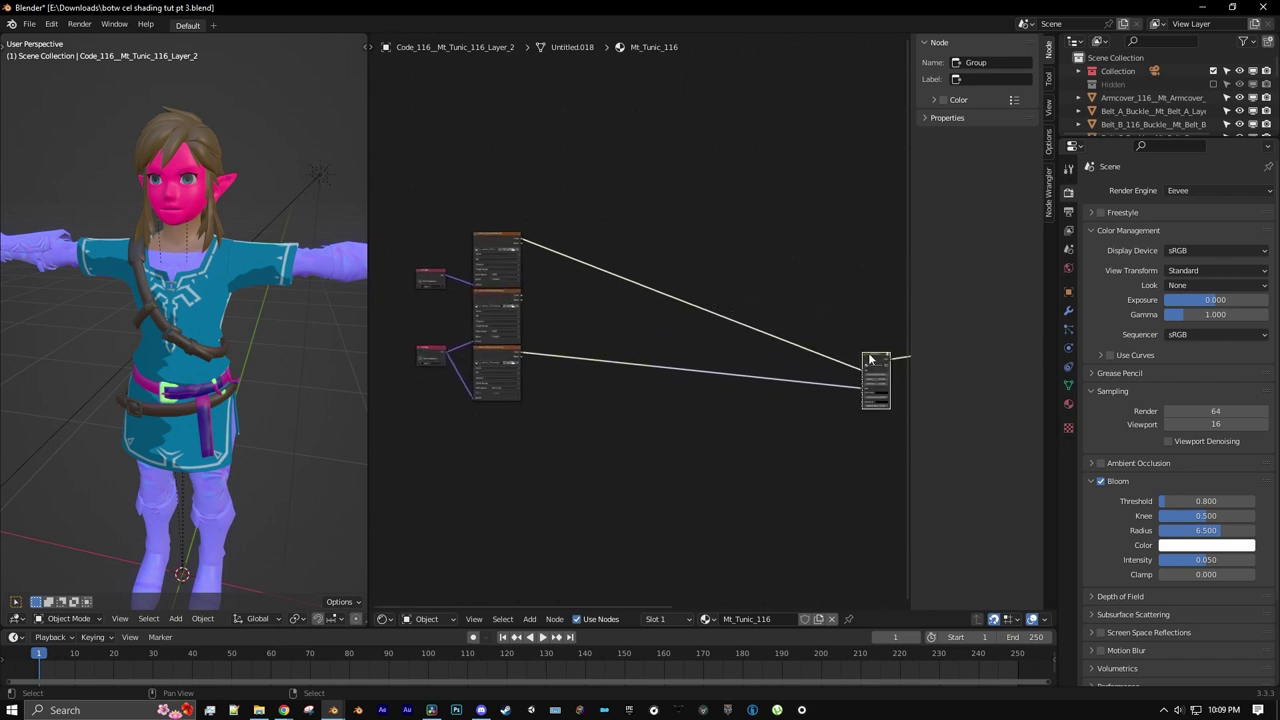
- Move the shader group node and the Material Output node close to the image texture nodes
left_click_drag(870, 358, 609, 283)
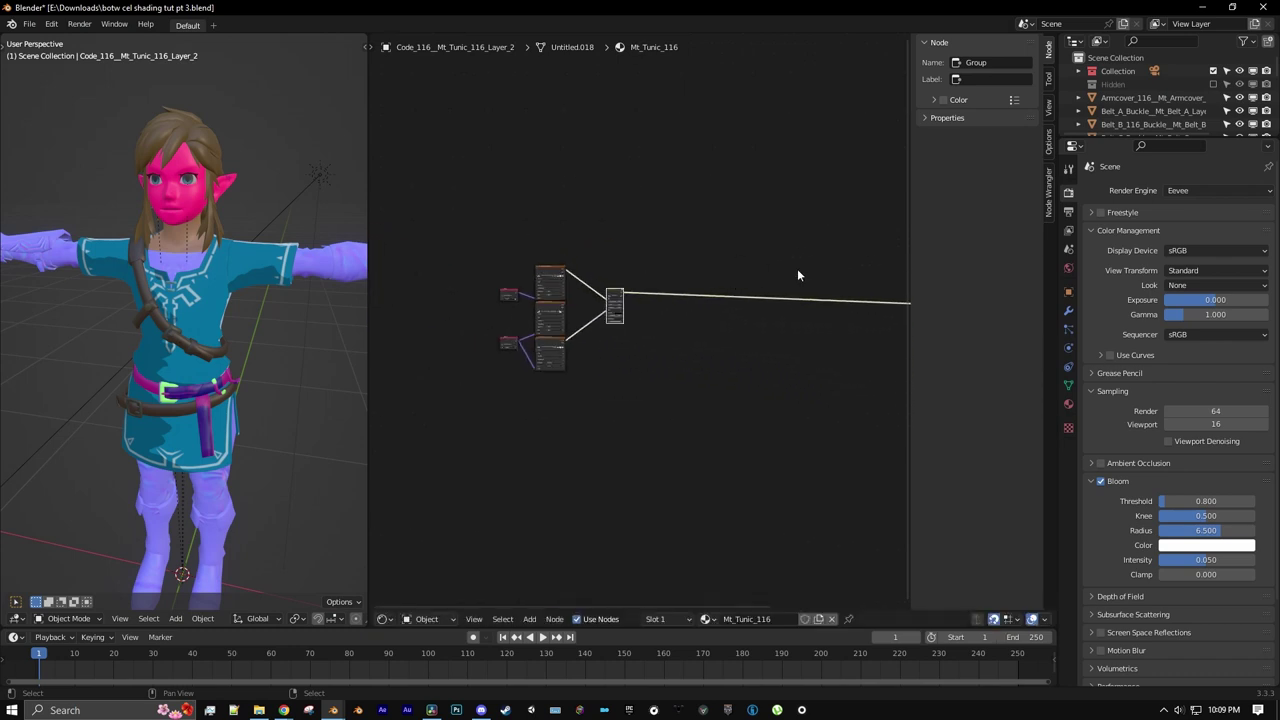
left_click_drag(889, 312, 504, 300)
middle_click_drag(563, 349, 715, 346)
scroll(716, 348, "up", 11)
key("n")
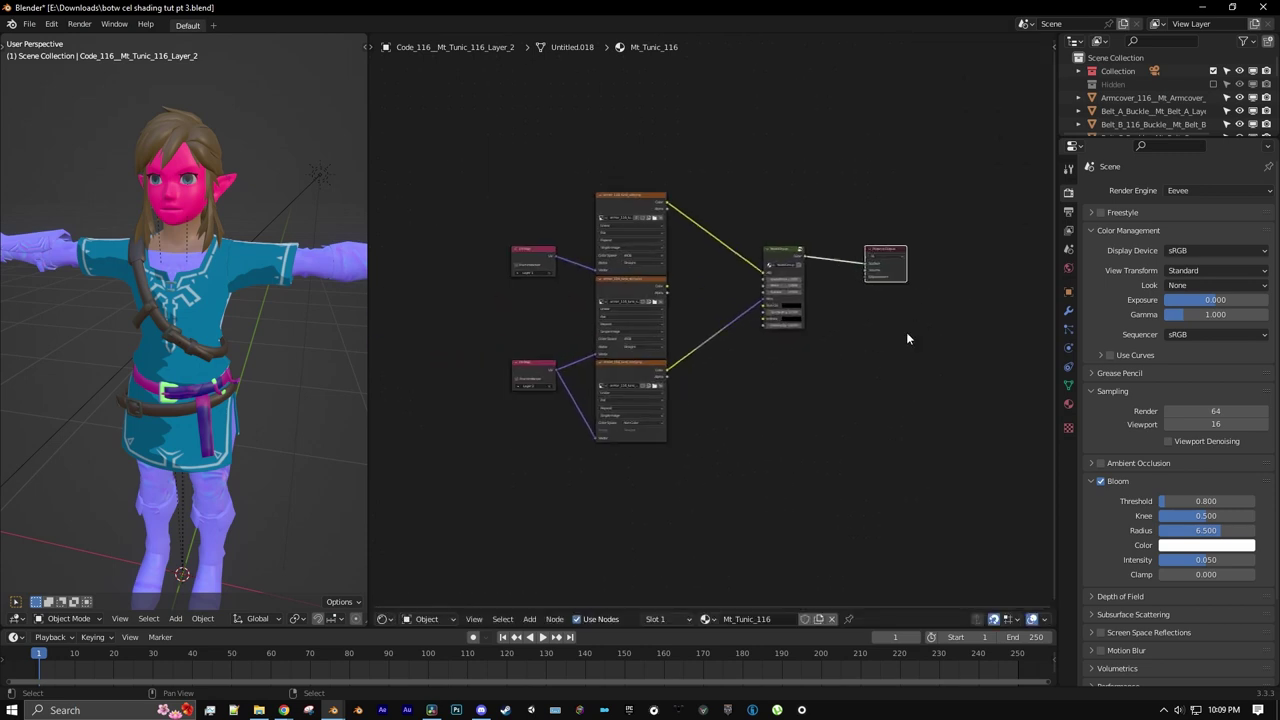
scroll(898, 391, "up", 2)
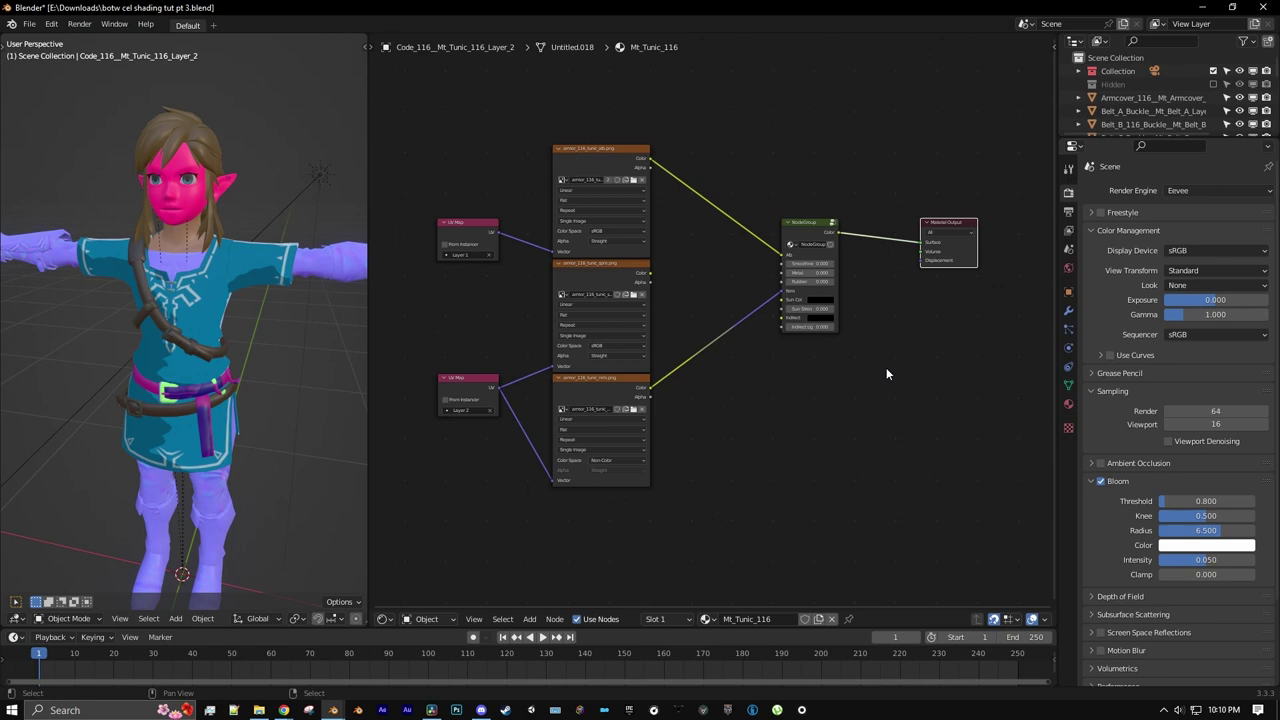
left_click(886, 368)
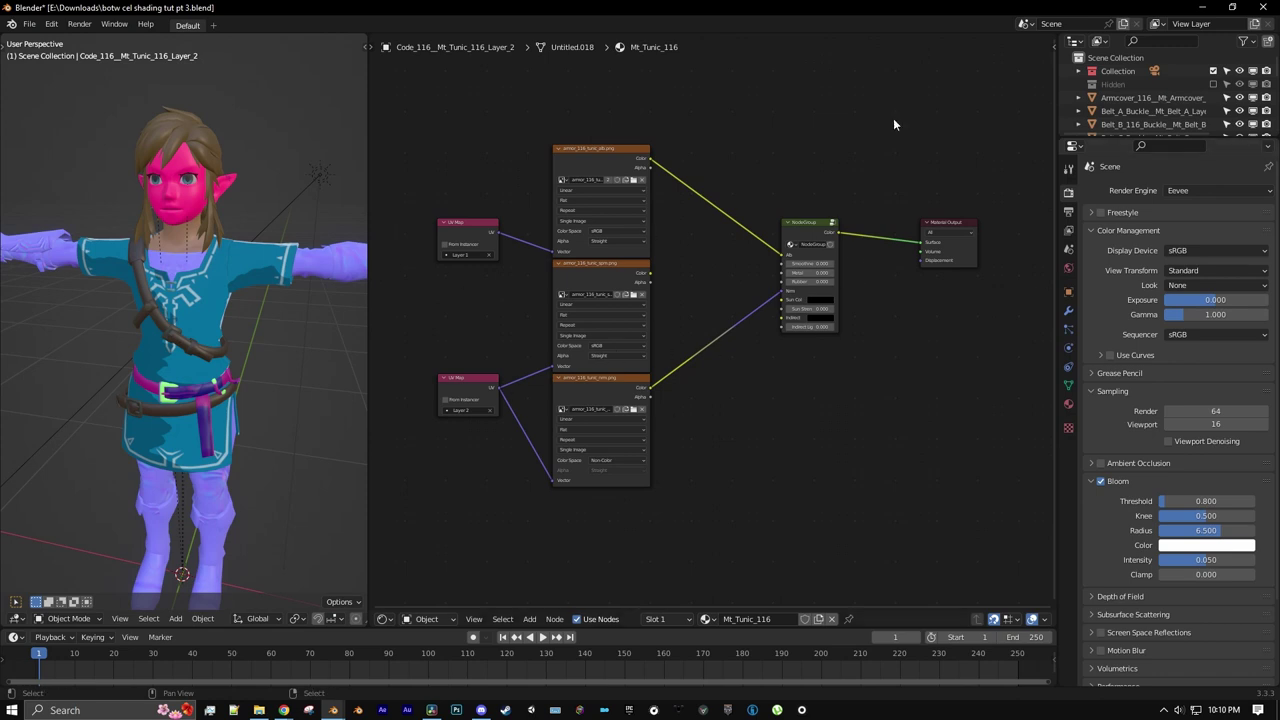
- Rename the node group to Botw Clothing Shader and widen its node so the full input labels fit
scroll(955, 300, "up", 3)
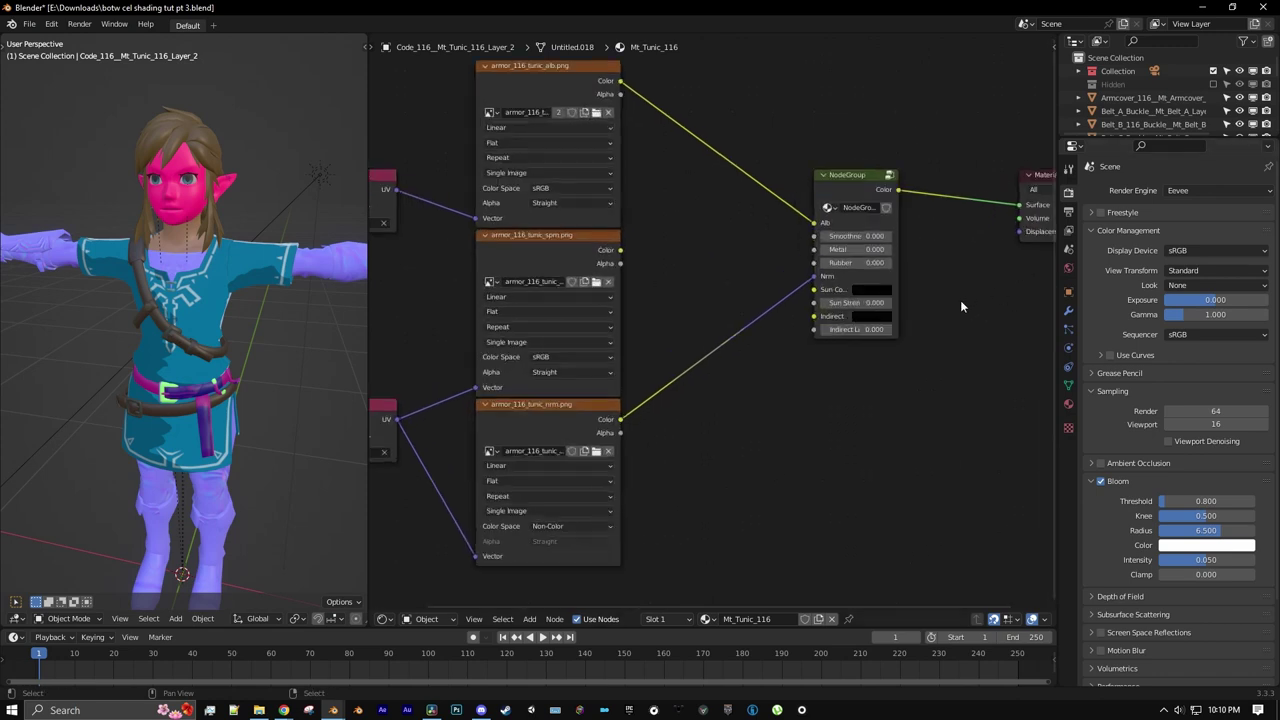
left_click(686, 247)
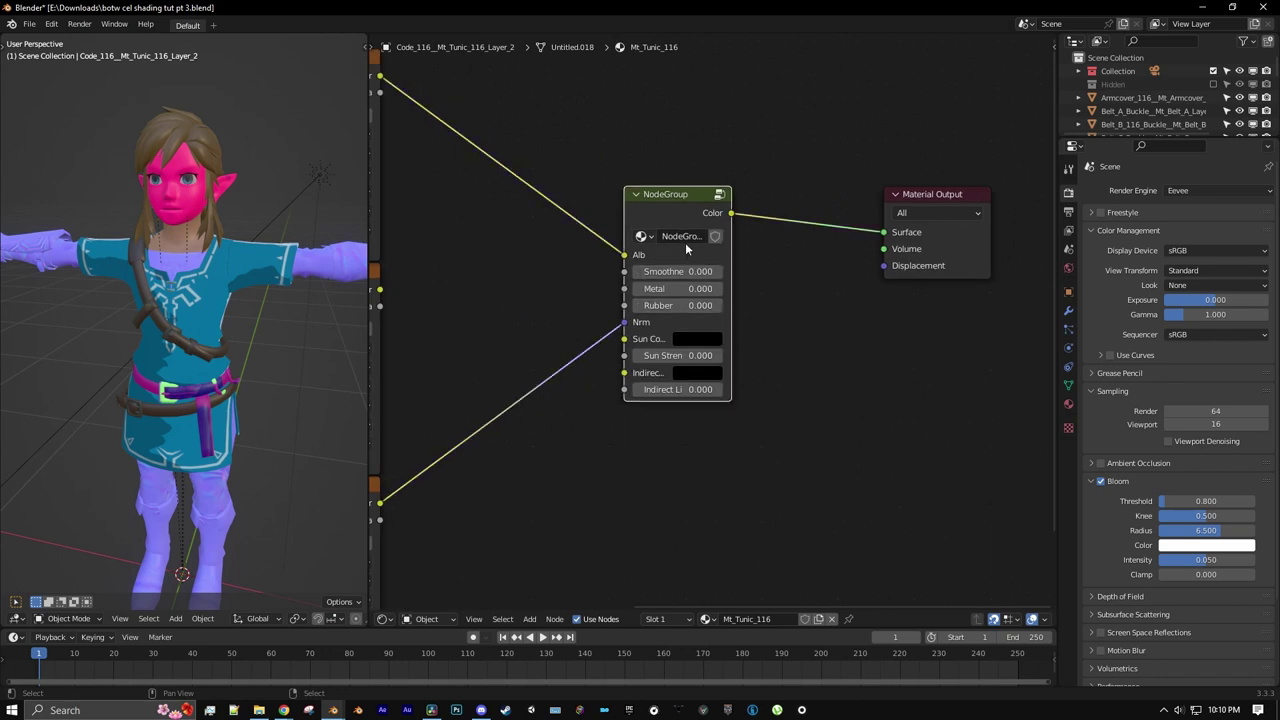
type("Botw")
type(" Clothing")
type(" Shader")
key("Return")
left_click_drag(728, 251, 829, 251)
scroll(662, 384, "down", 5)
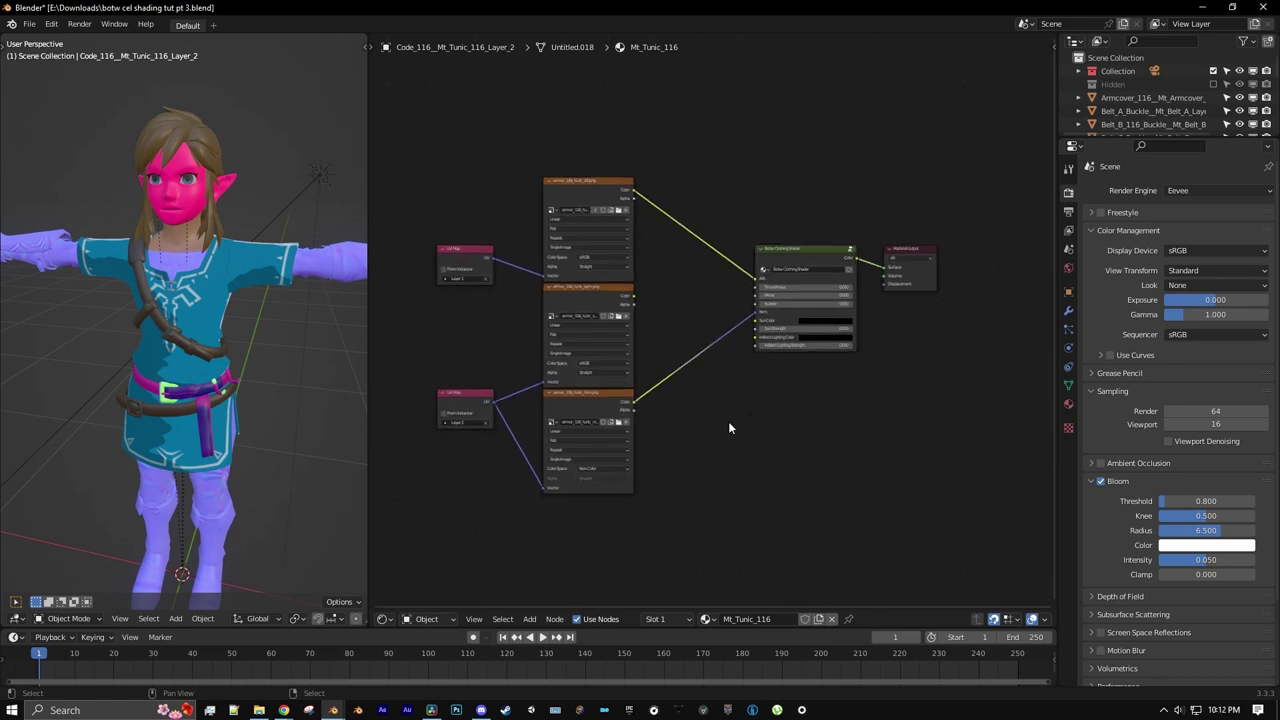
- Add an RGB node in the empty area below the shader group and a Value node directly beneath it
middle_click_drag(651, 451, 682, 437)
left_click(530, 619)
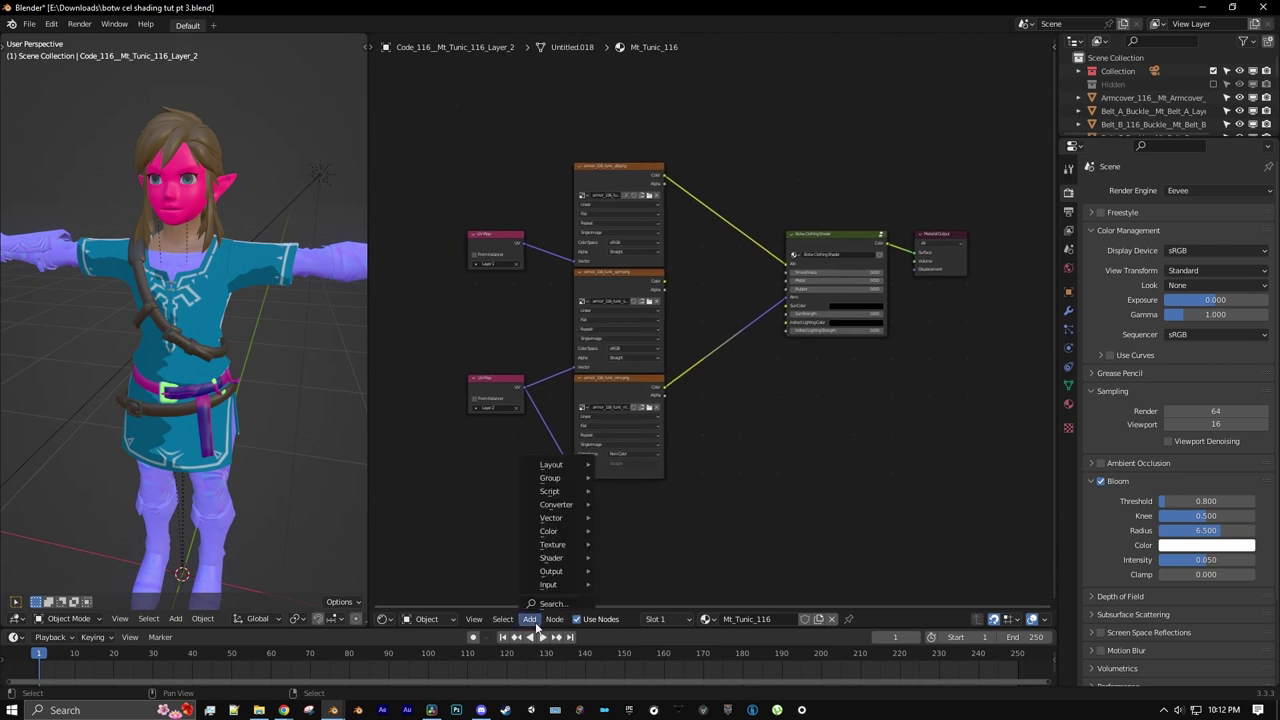
mouse_move(555, 584)
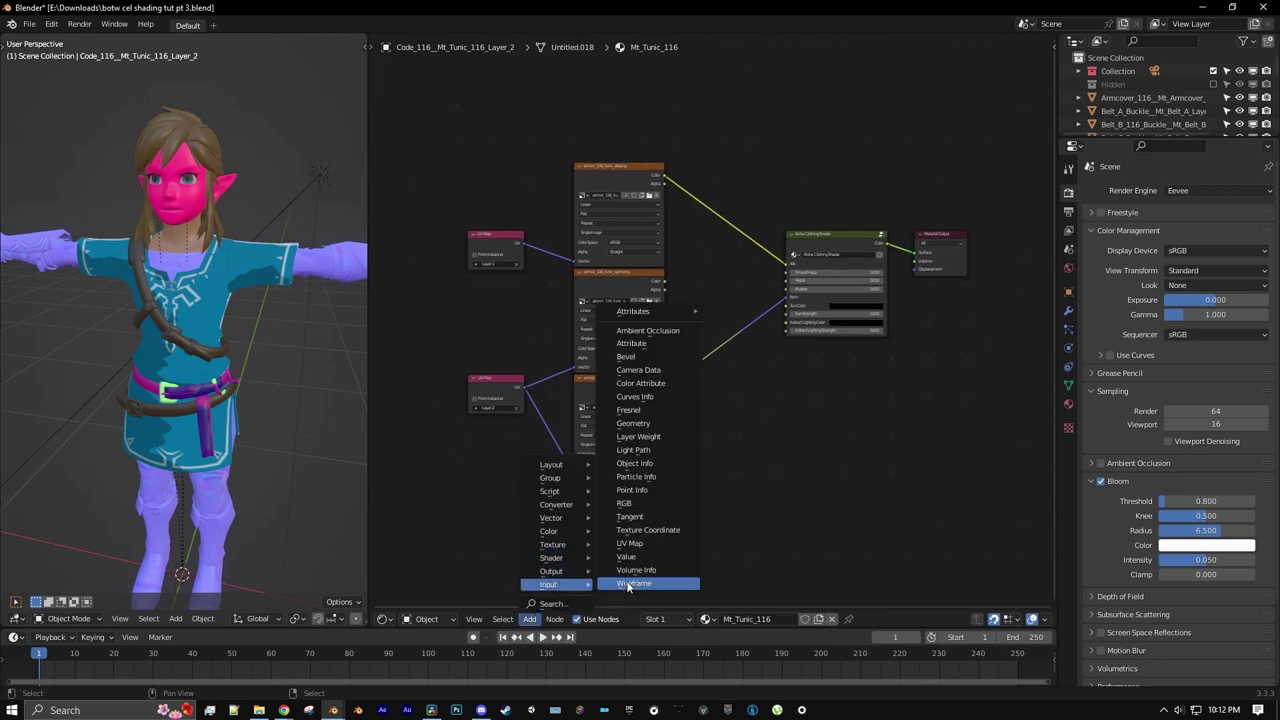
left_click(640, 506)
scroll(770, 440, "up", 3)
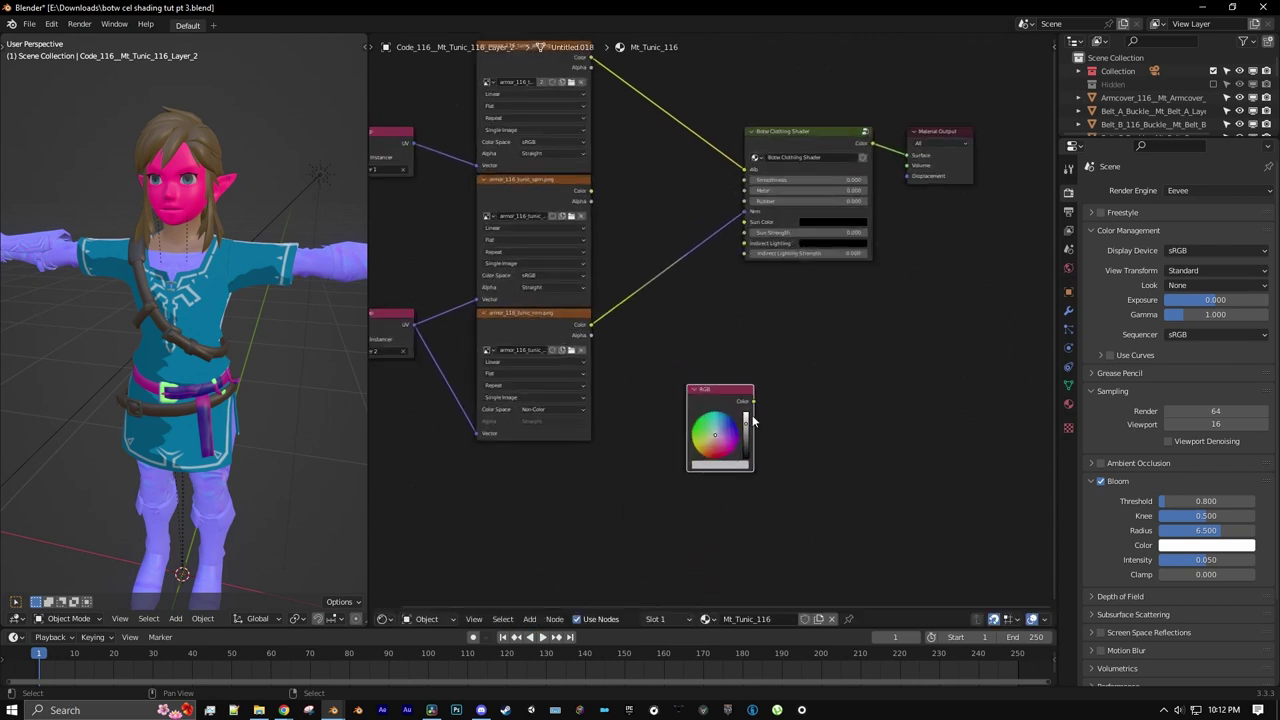
scroll(752, 415, "up", 1)
left_click(530, 619)
mouse_move(555, 584)
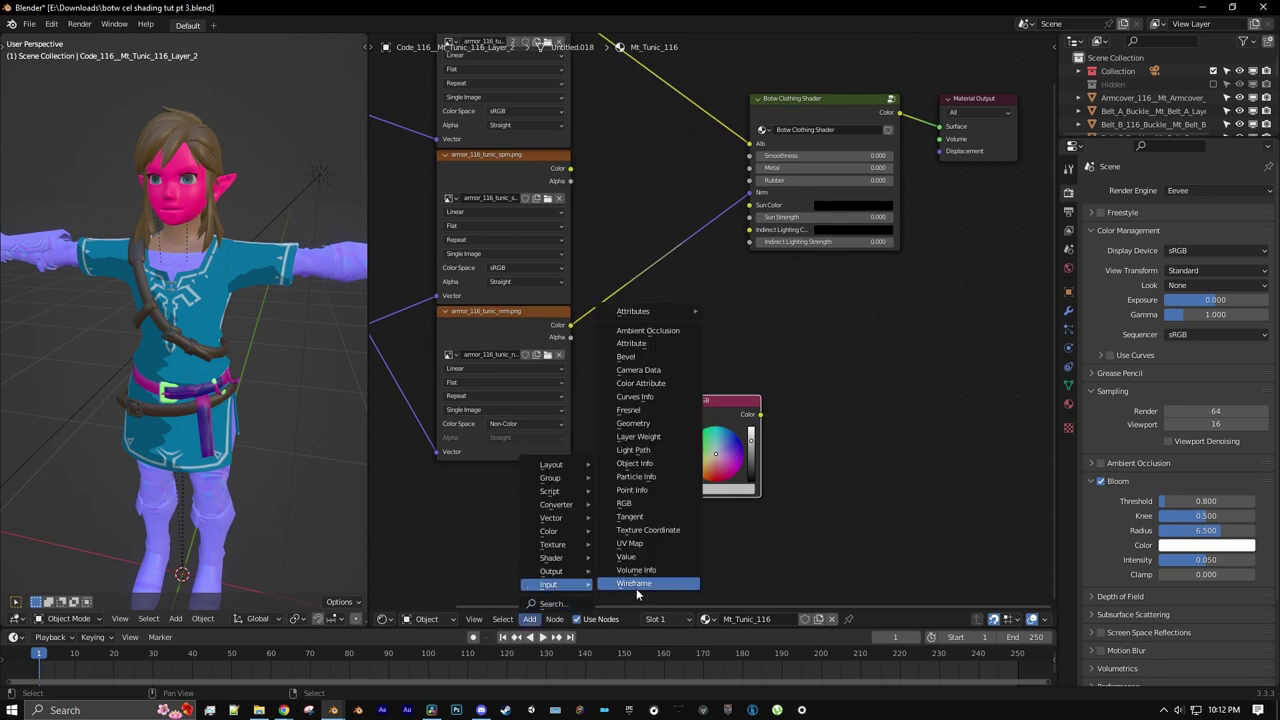
left_click(628, 557)
left_click(688, 504)
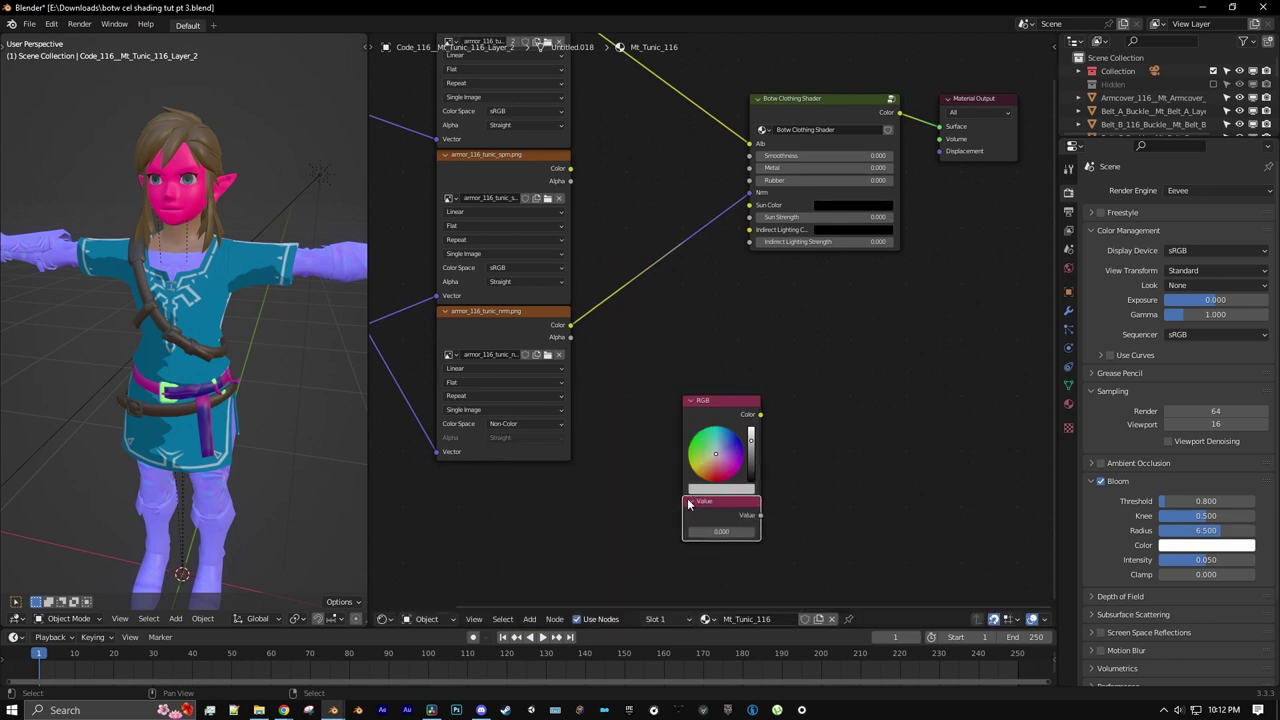
middle_click_drag(725, 514, 726, 471)
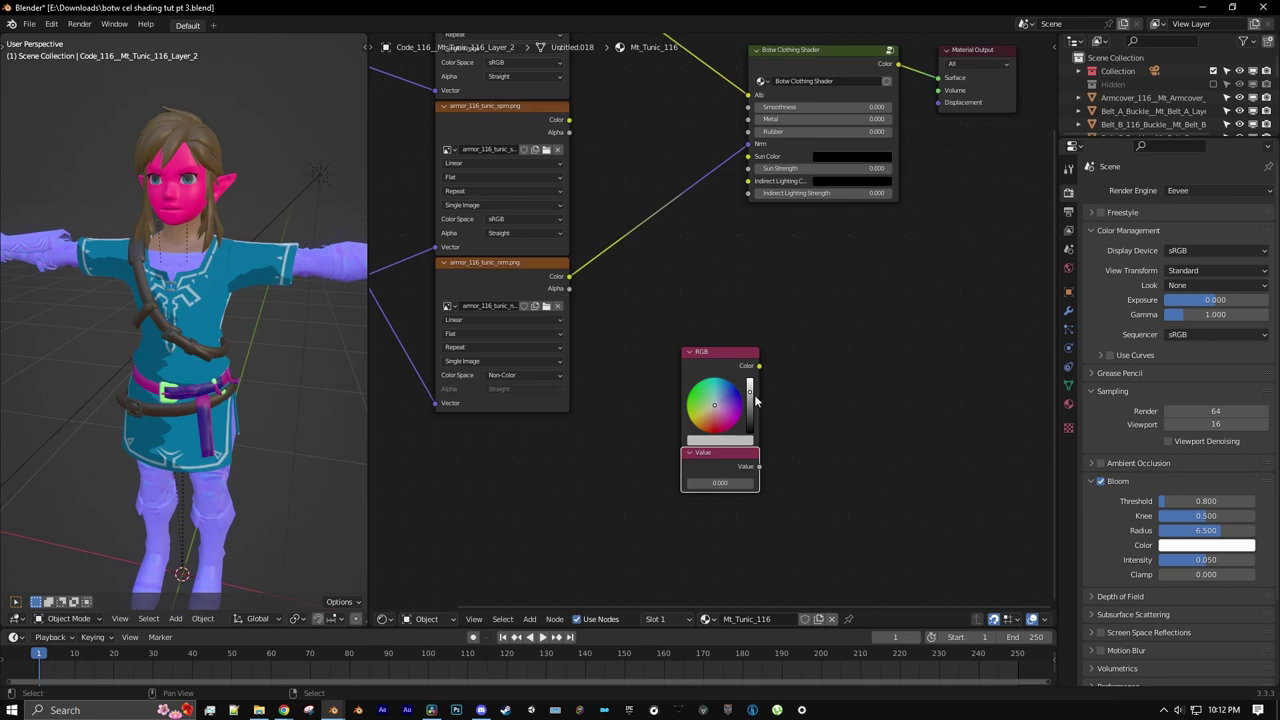
- Set the RGB node's color to white and the Value node to 2
left_click_drag(750, 400, 754, 384)
scroll(754, 384, "up", 3)
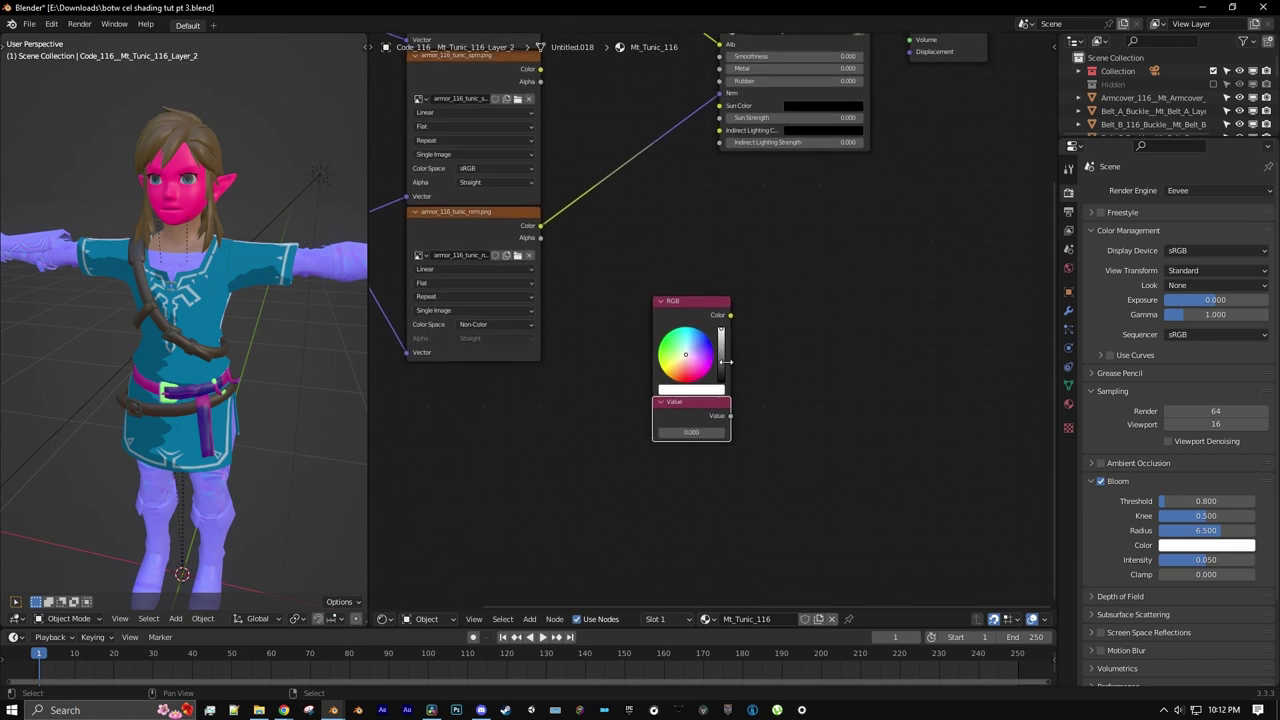
double_click(701, 490)
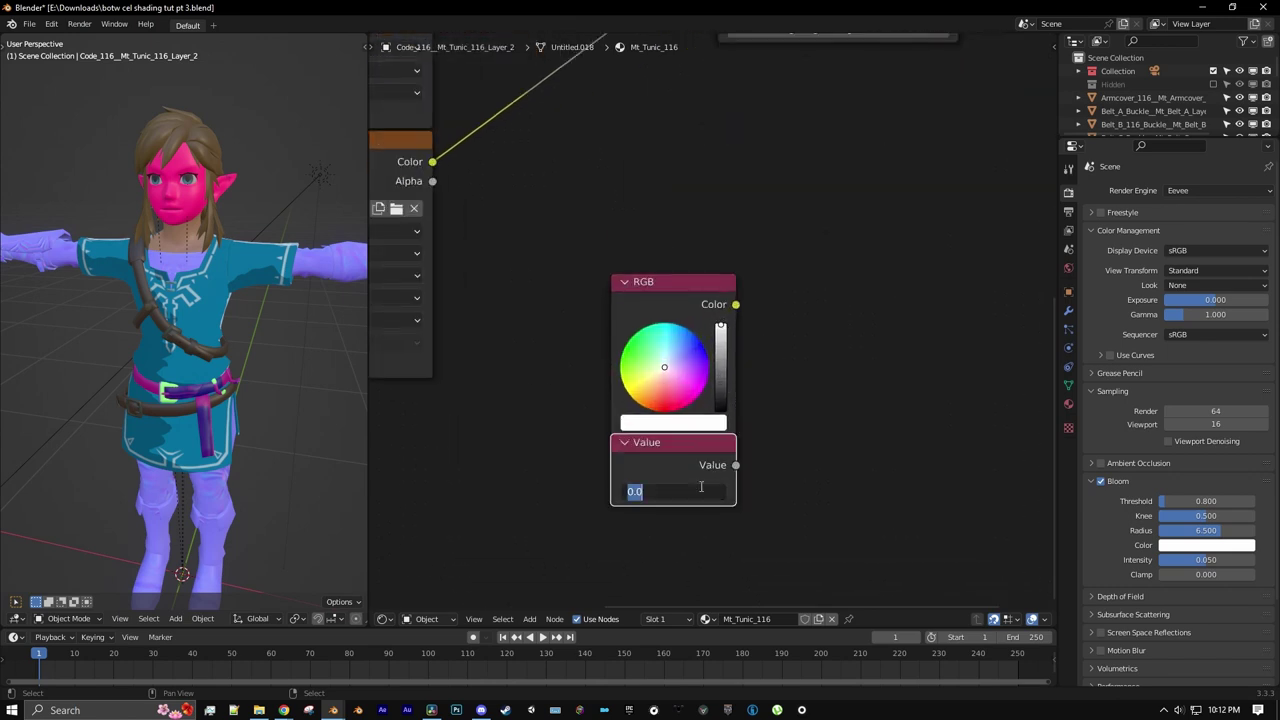
type("2")
key("Return")
- Duplicate the RGB and Value pair straight below the originals and set the duplicated Value node to 1
scroll(817, 243, "down", 2)
left_click_drag(822, 201, 645, 378)
key("shift+d")
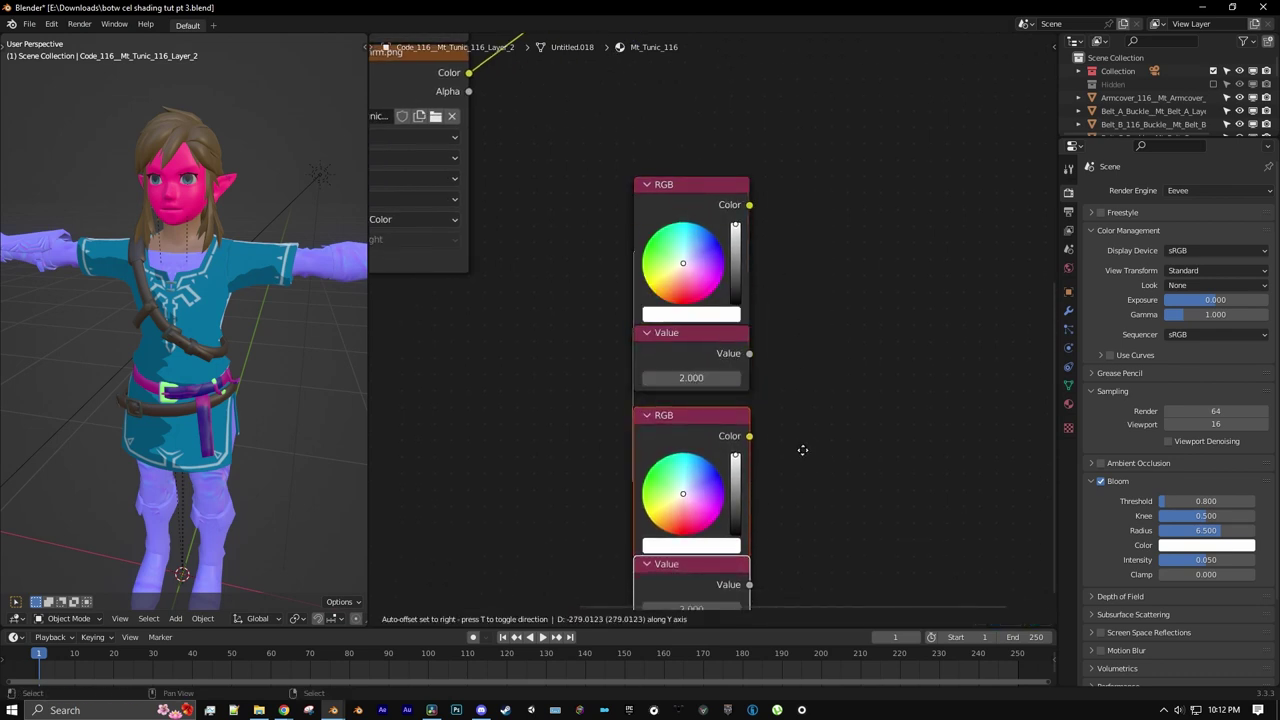
left_click(803, 451)
middle_click_drag(803, 451, 791, 286)
scroll(788, 364, "up", 1)
left_click(714, 451)
type("1")
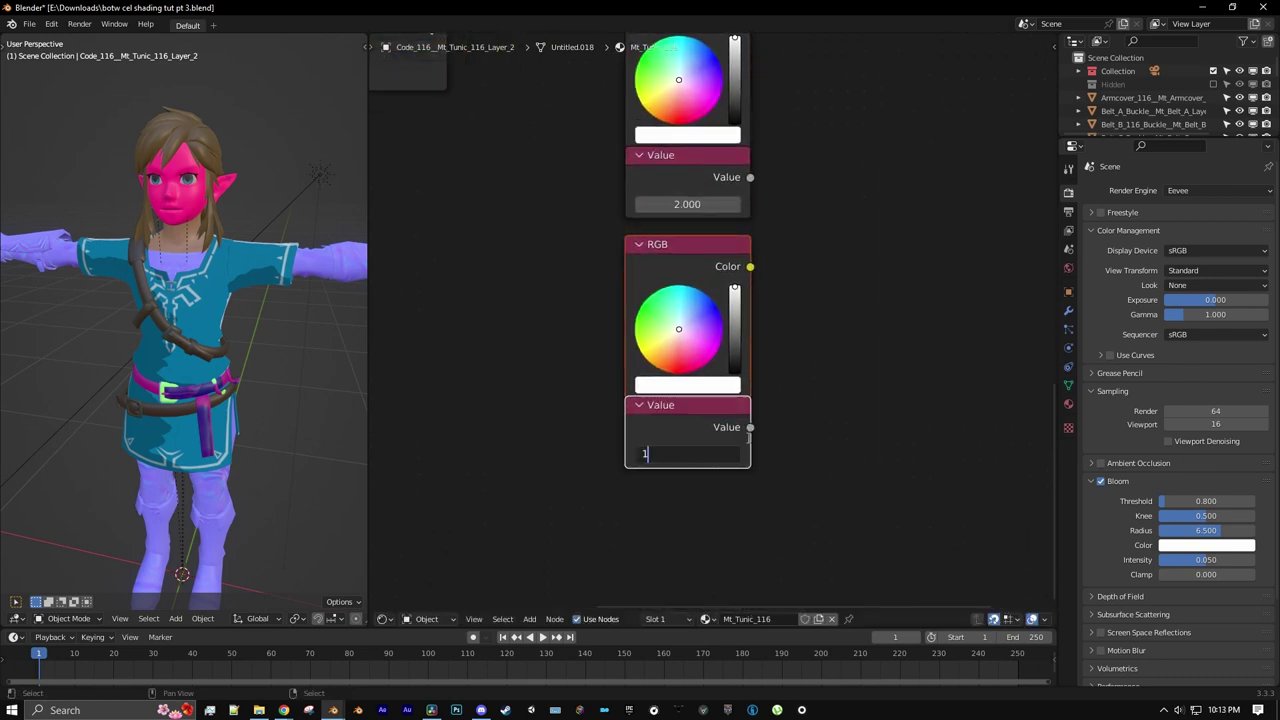
key("Return")
- Move both RGB and Value pairs beneath the armor_116_tunic_nrm.png texture node
scroll(828, 263, "down", 3)
scroll(828, 250, "down", 4)
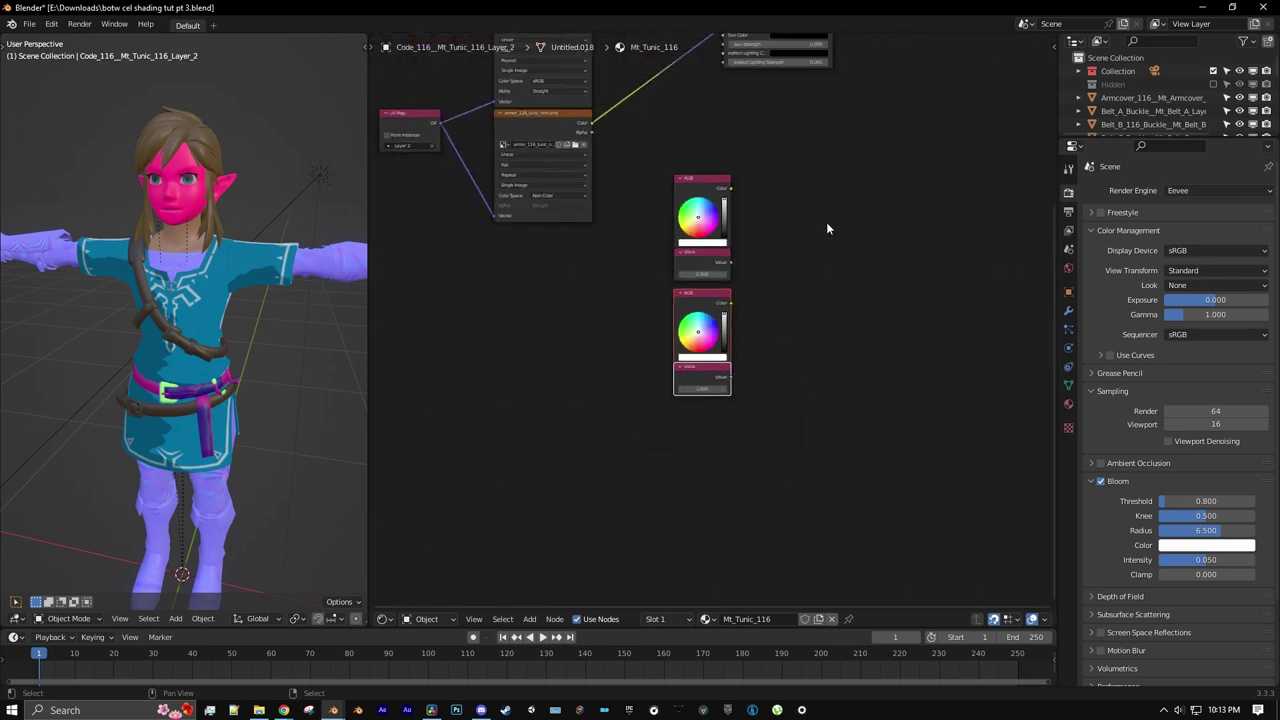
middle_click_drag(829, 198, 817, 338)
scroll(817, 337, "up", 2)
left_click_drag(788, 358, 668, 557)
key("g")
left_click(478, 402)
middle_click_drag(561, 398, 586, 363)
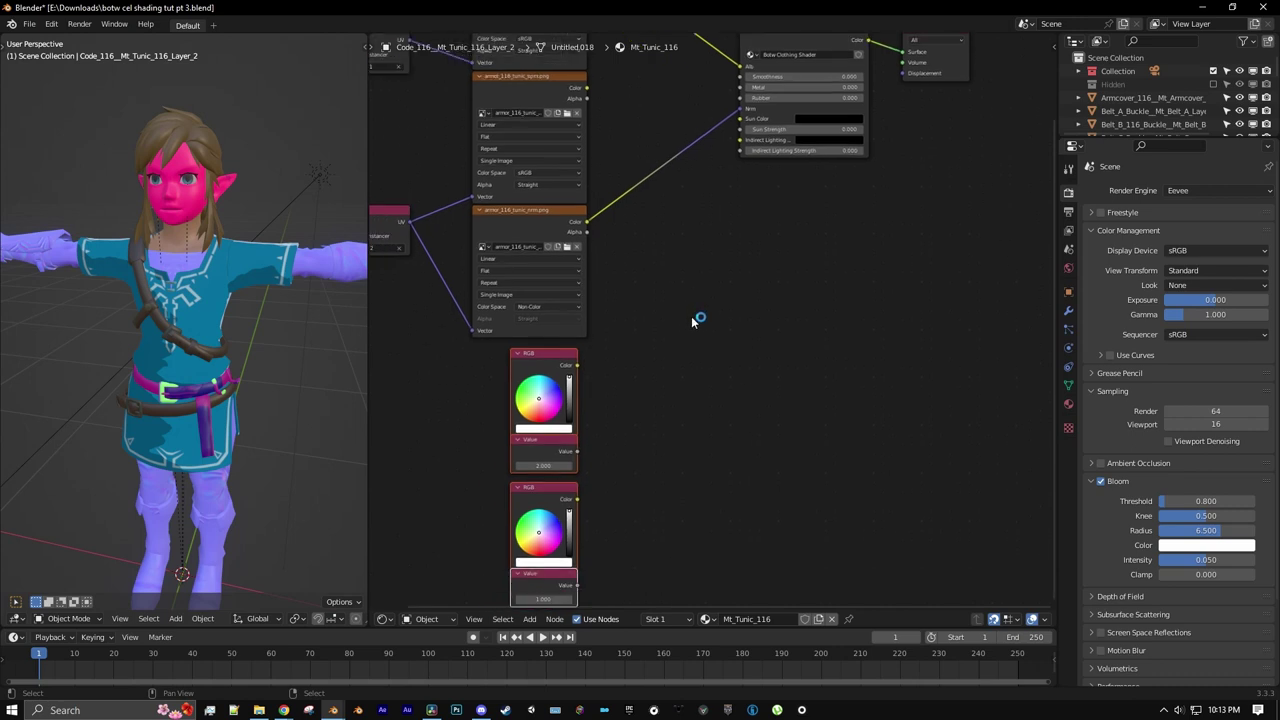
- Connect the upper RGB and Value nodes to Sun Color and Sun Strength, and the lower pair to Indirect Lighting Color and Strength
left_click_drag(579, 365, 740, 118)
left_click_drag(577, 451, 740, 129)
middle_click_drag(712, 334, 708, 306)
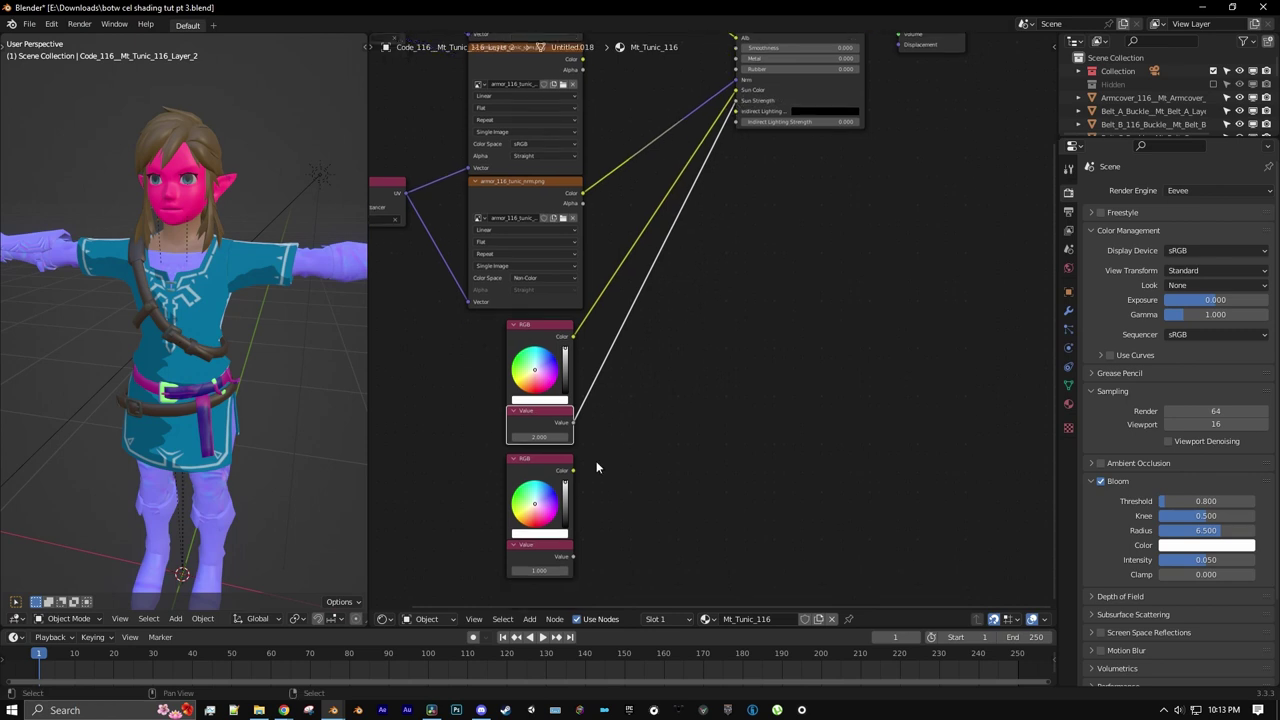
left_click_drag(570, 468, 737, 111)
left_click_drag(573, 556, 738, 123)
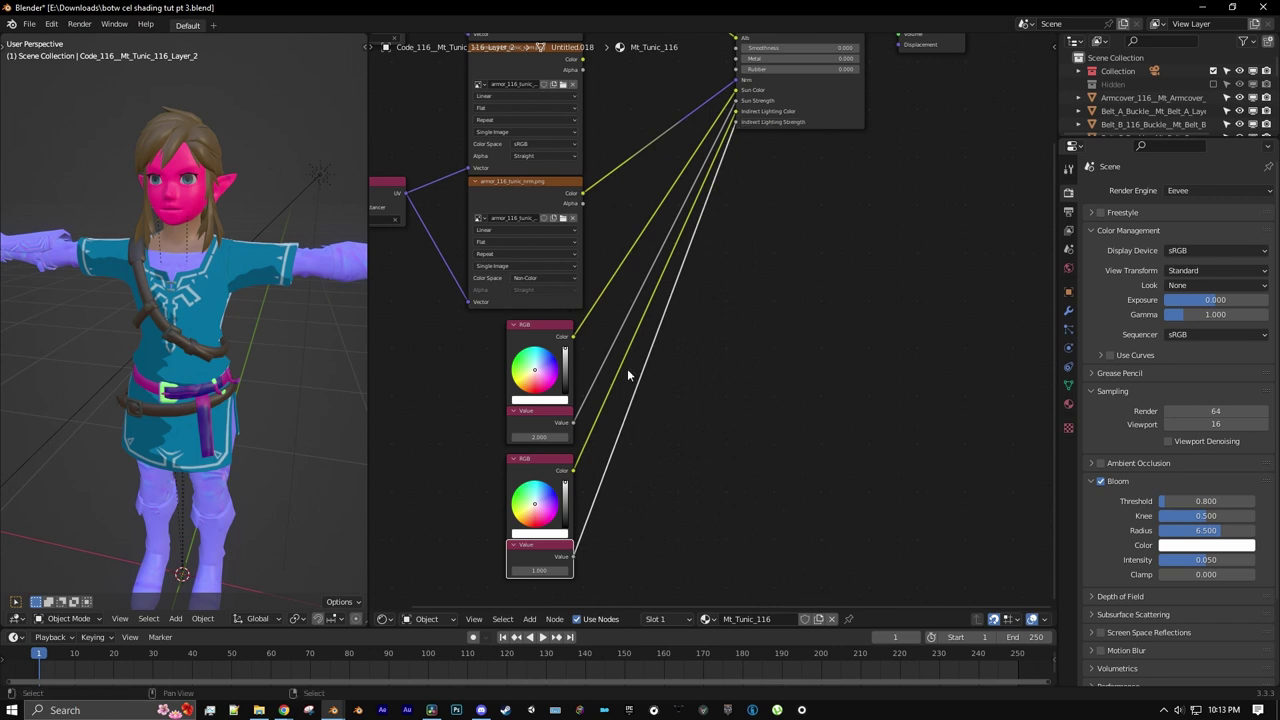
- Combine the four RGB and Value nodes into a new node group and return to the main material tree
left_click_drag(625, 360, 498, 582)
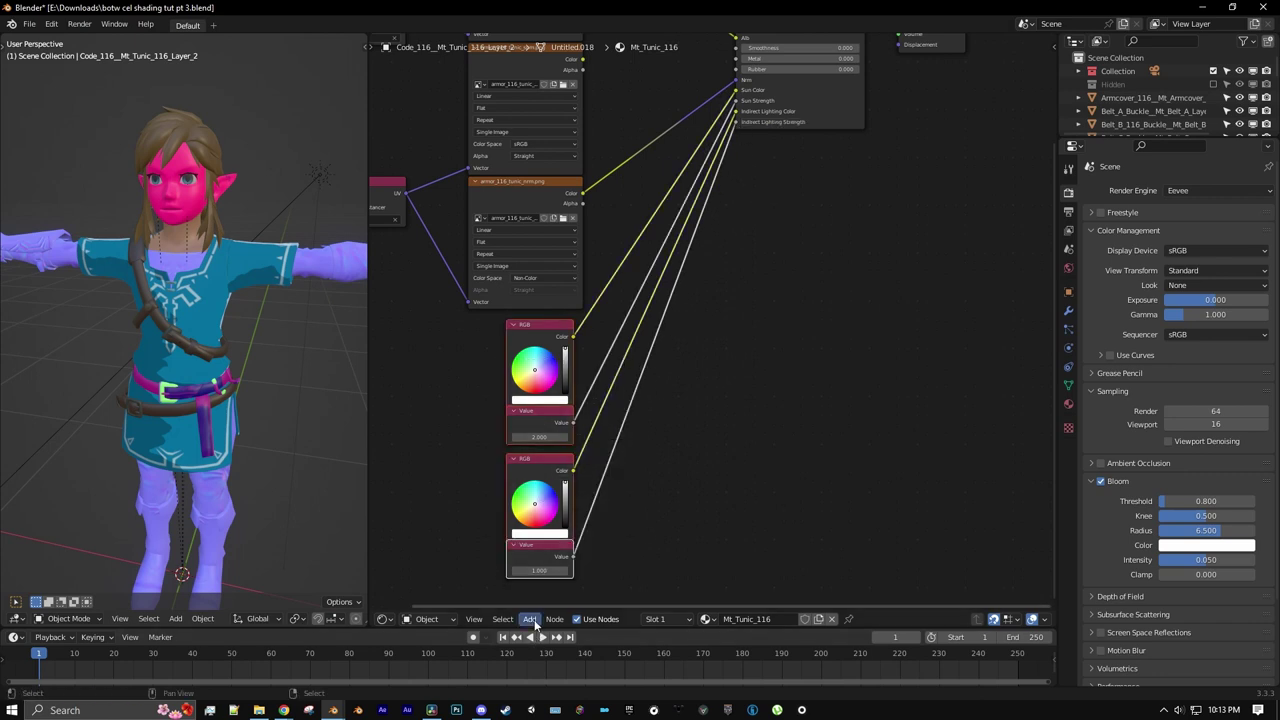
left_click(529, 619)
mouse_move(558, 478)
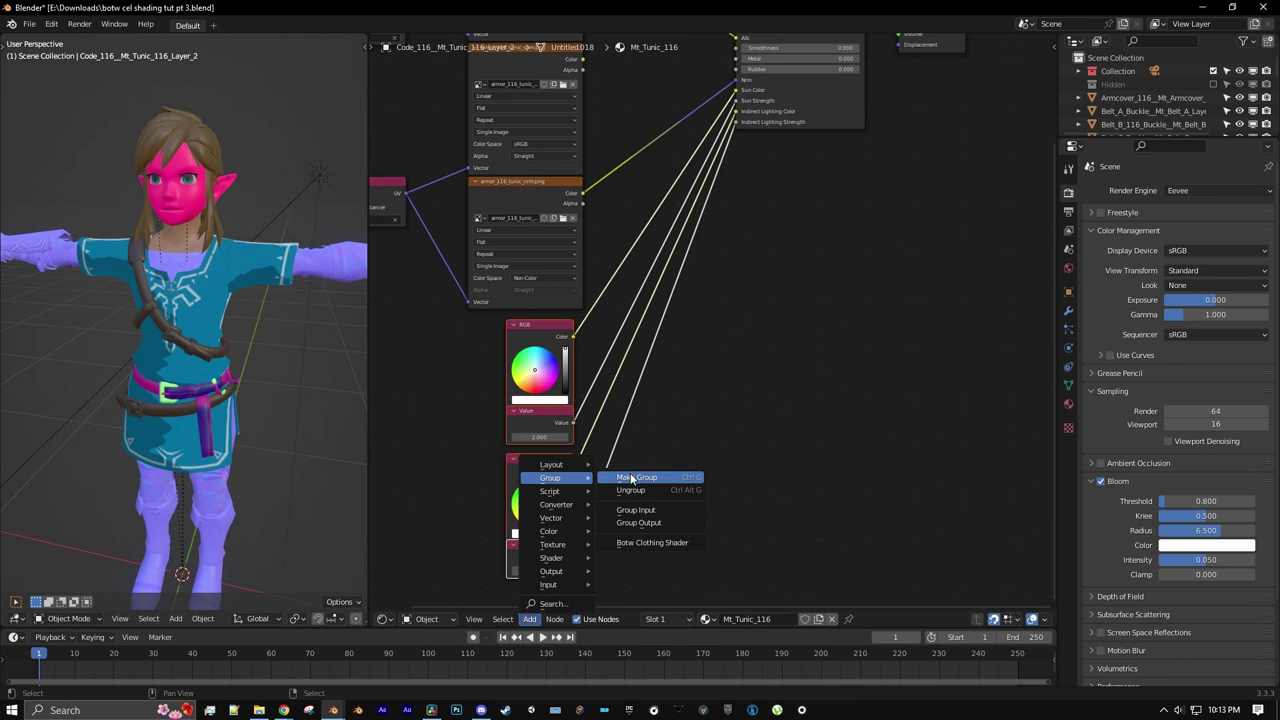
left_click(638, 477)
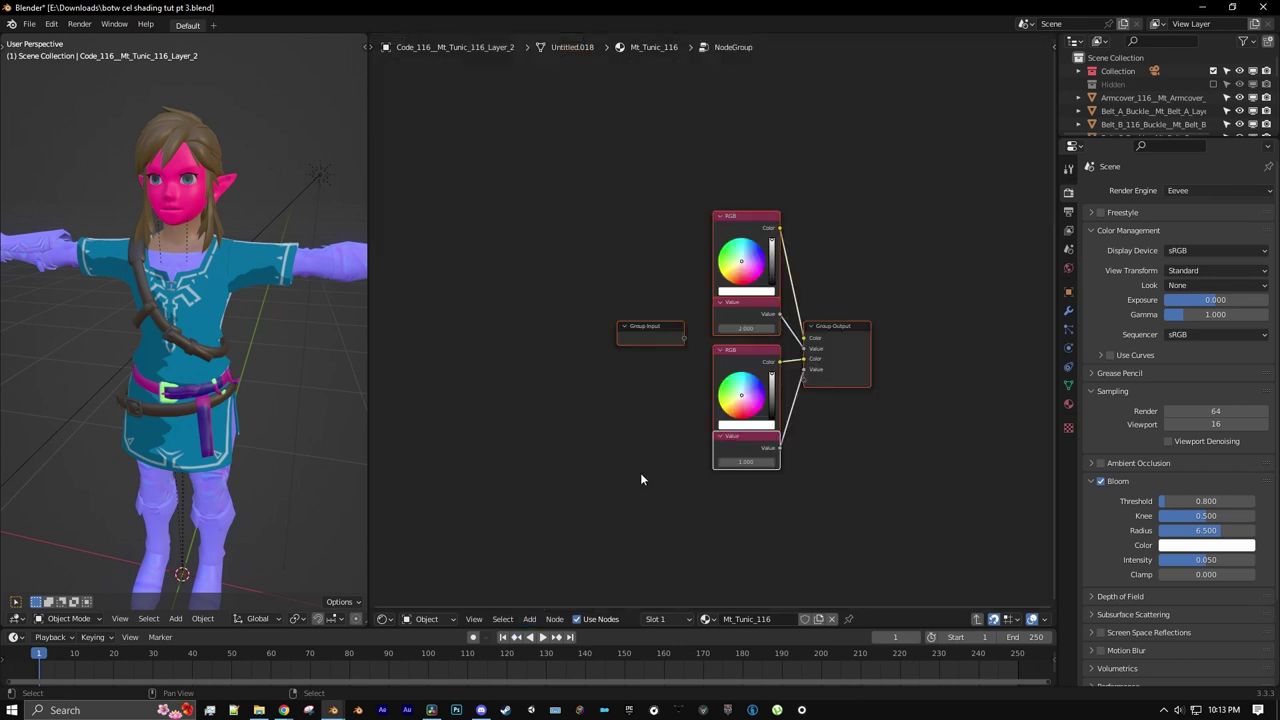
left_click(978, 619)
- Place the new group node directly under the normal map texture node, aligned with its output edge
middle_click_drag(595, 487, 655, 520)
key("g")
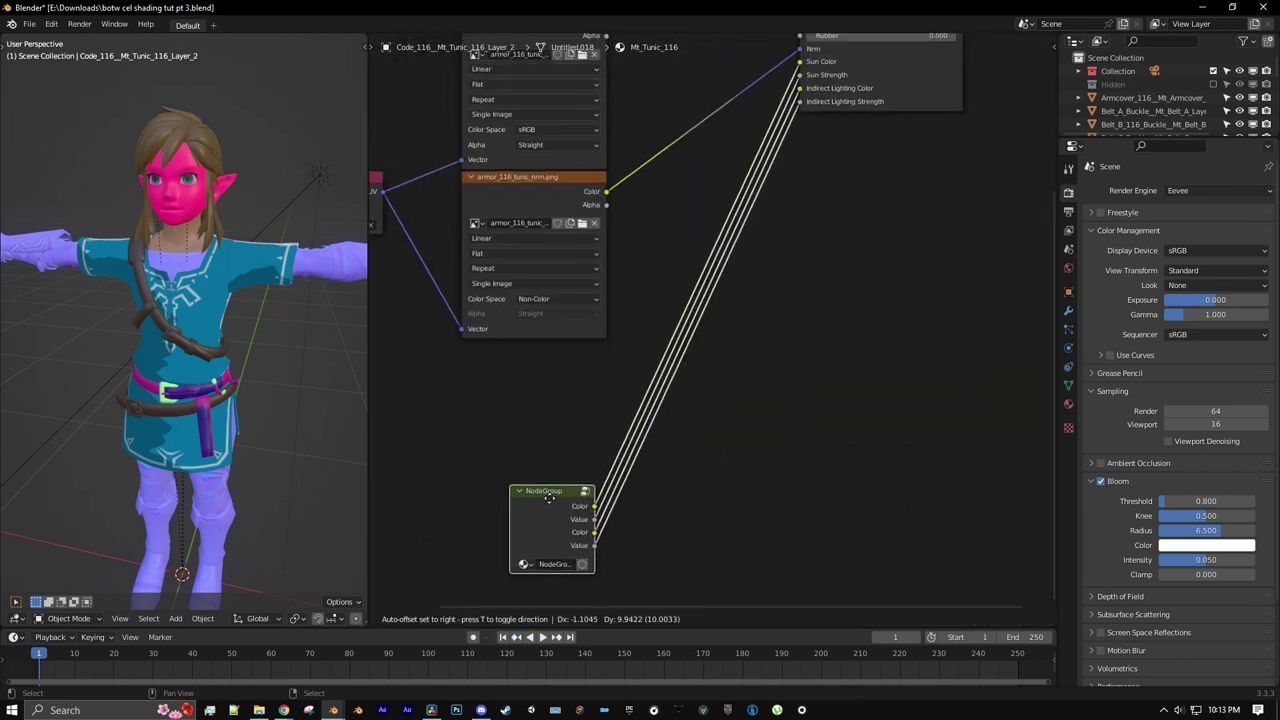
left_click(562, 362)
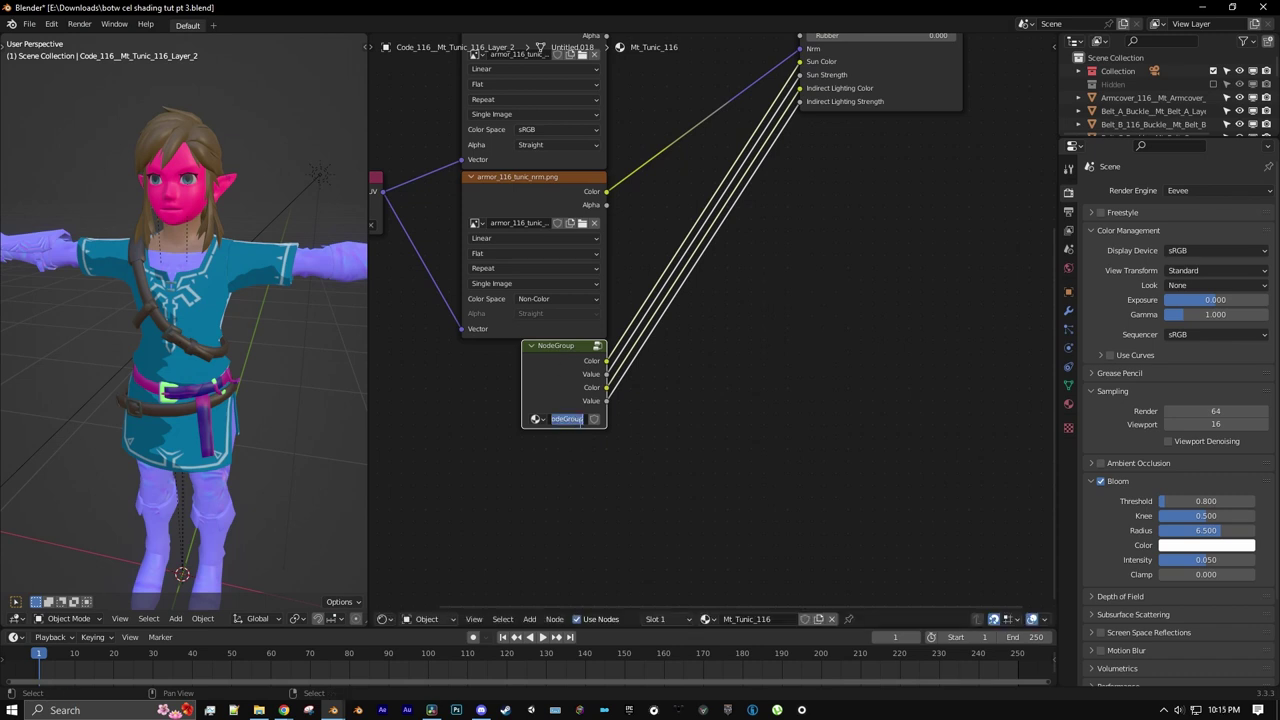
- Rename the new node group to Lighting Controller and widen its node to match the texture nodes above
type("Ligh")
type("ting Controlle")
type("r")
key("Return")
left_click_drag(522, 393, 461, 387)
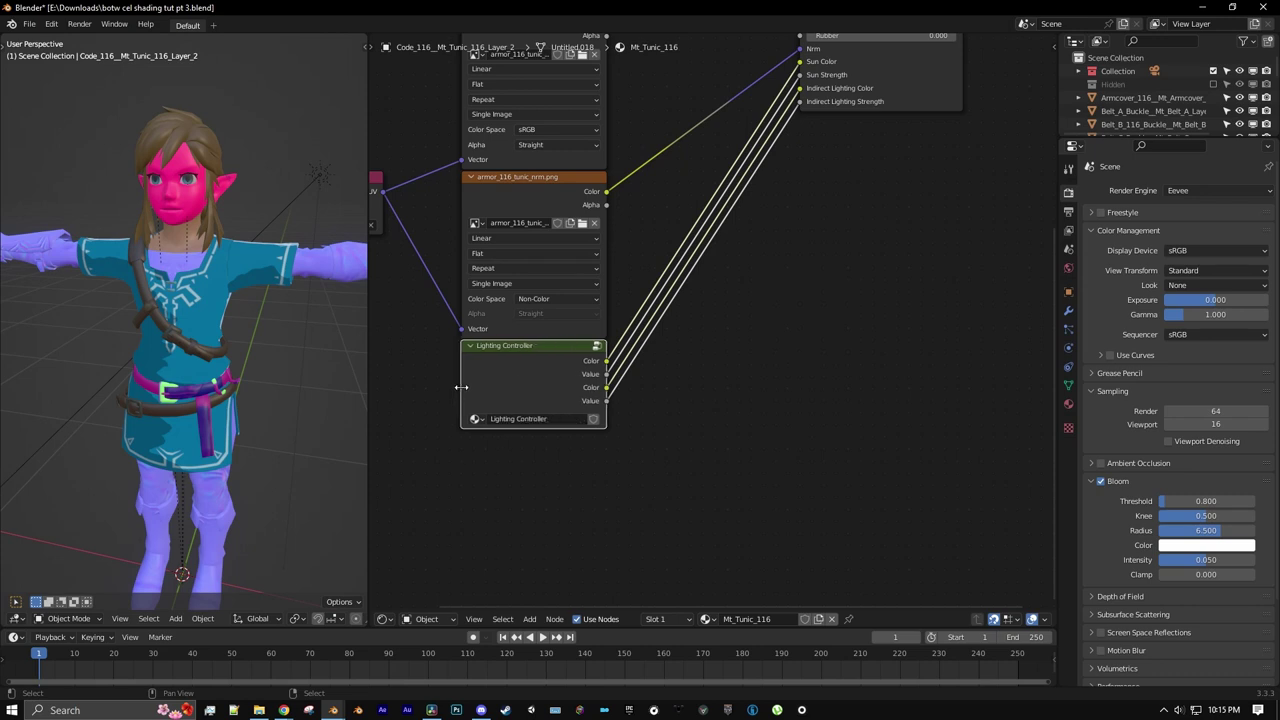
scroll(718, 262, "down", 2)
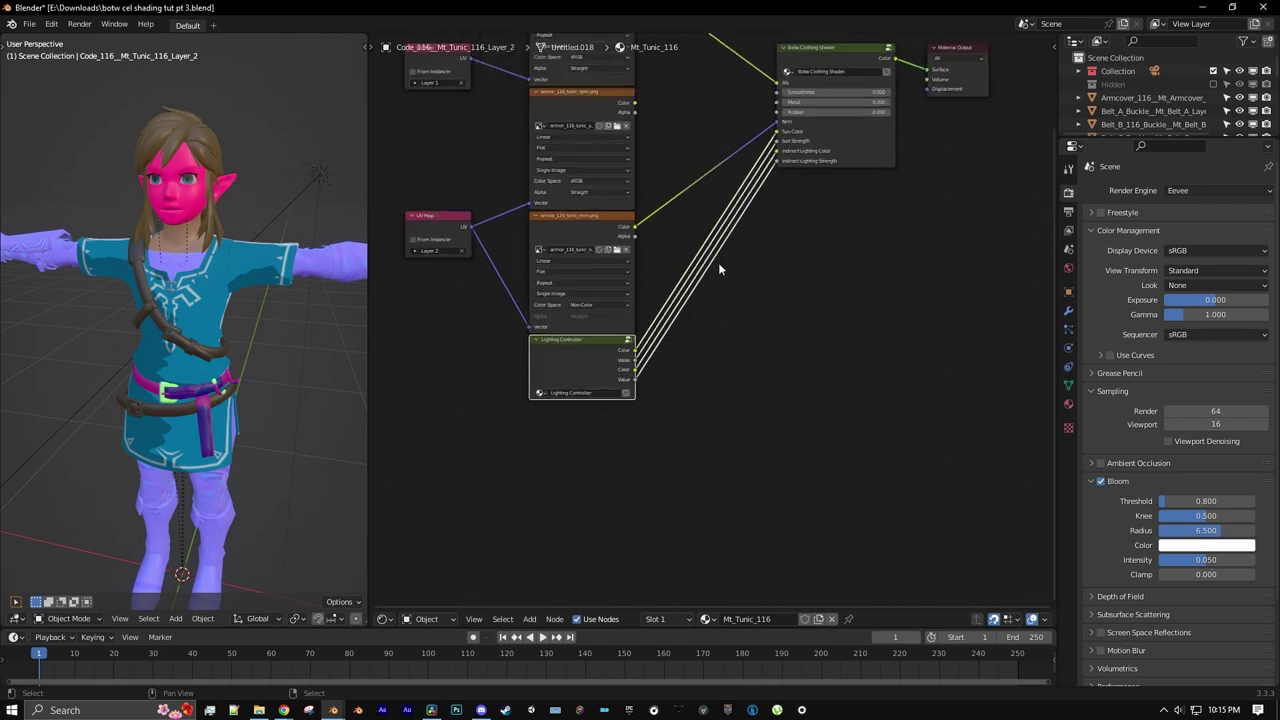
middle_click_drag(714, 369, 724, 375)
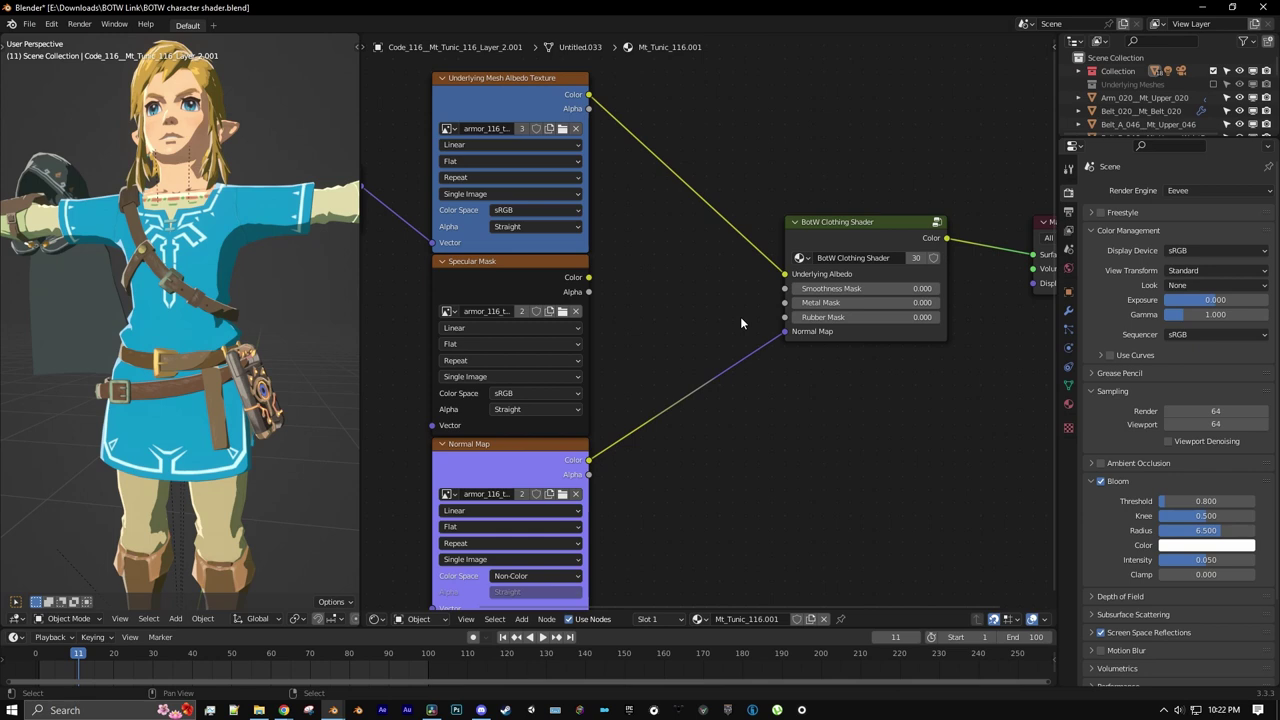
- Preview the Specular Mask texture's color and alpha outputs on the tunic, and switch back to the BotW Clothing Shader output
left_click(520, 283, "ctrl+shift")
left_click(517, 283, "ctrl+shift")
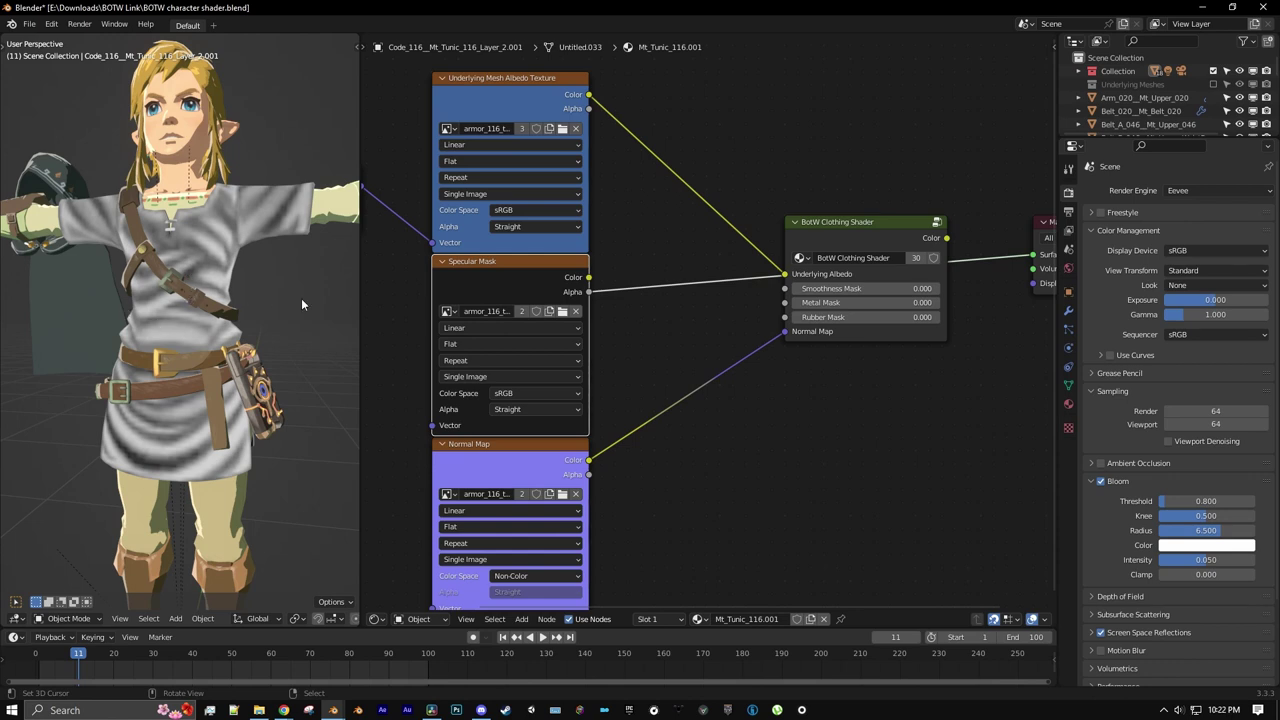
left_click(826, 242, "ctrl+shift")
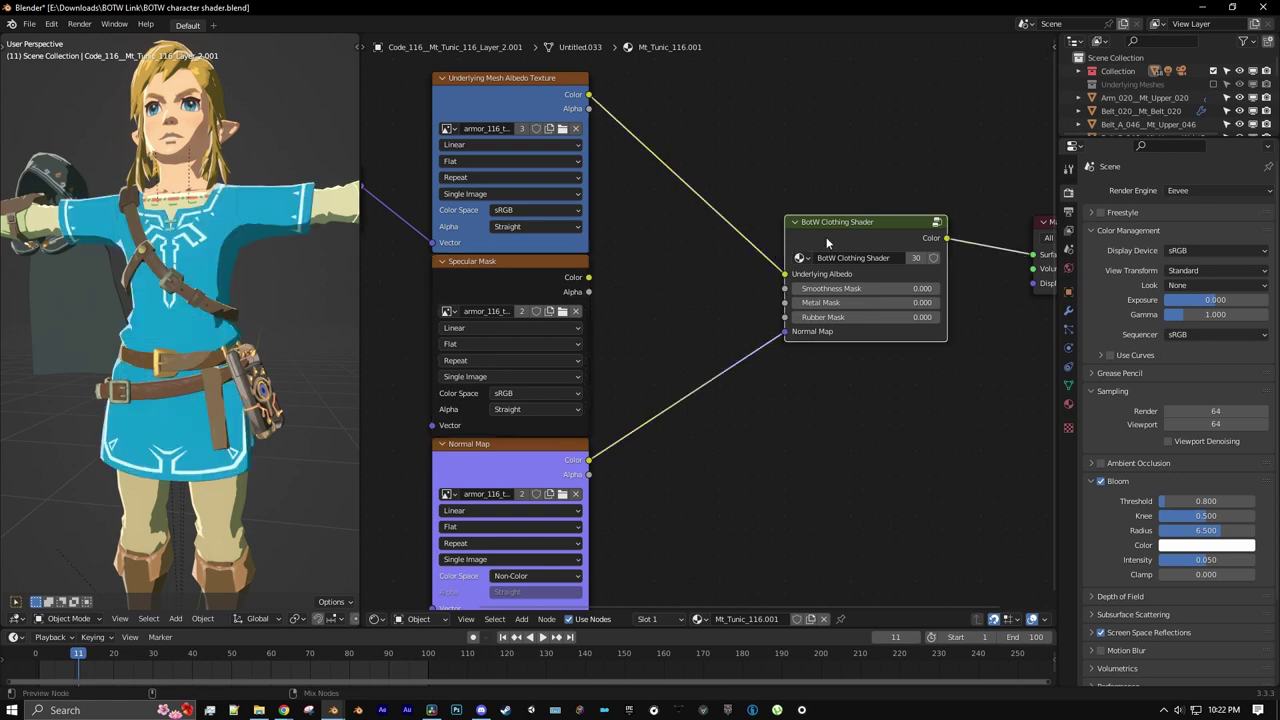
- Connect the Specular Mask's Color output to the shader's Smoothness Mask input and inspect the highlights on the tunic up close
left_click_drag(589, 277, 785, 290)
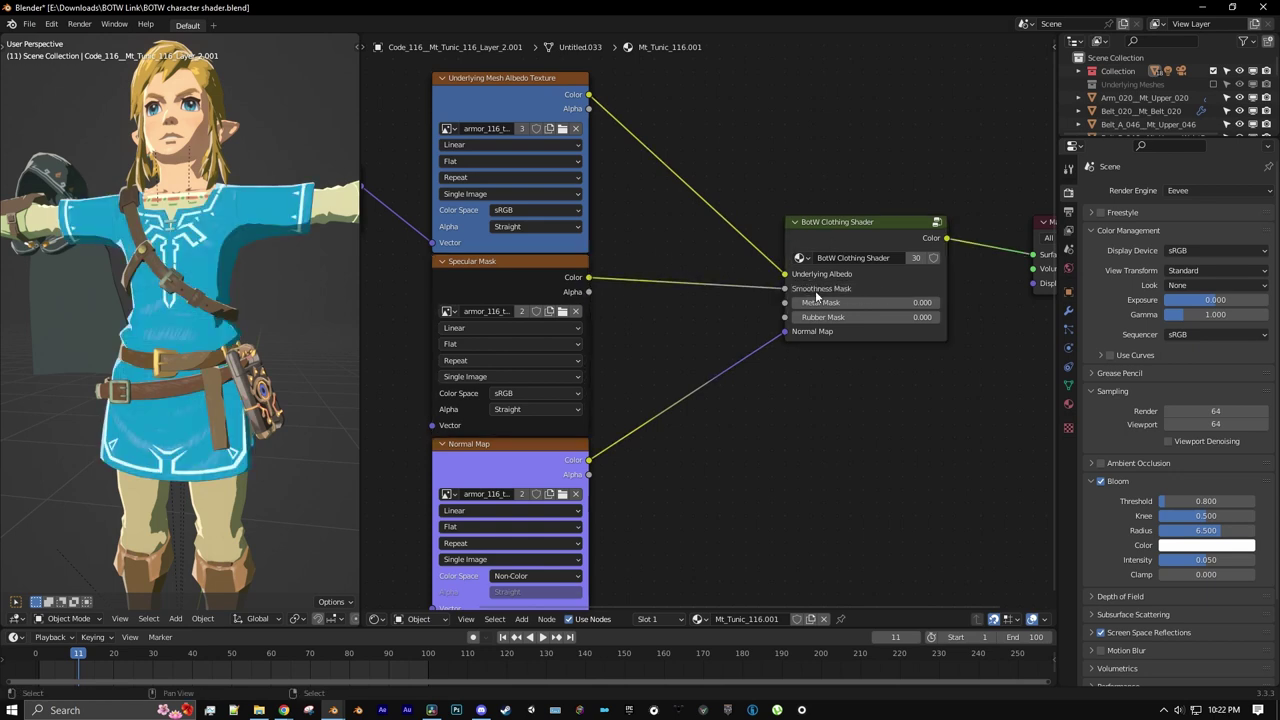
scroll(190, 350, "up", 6)
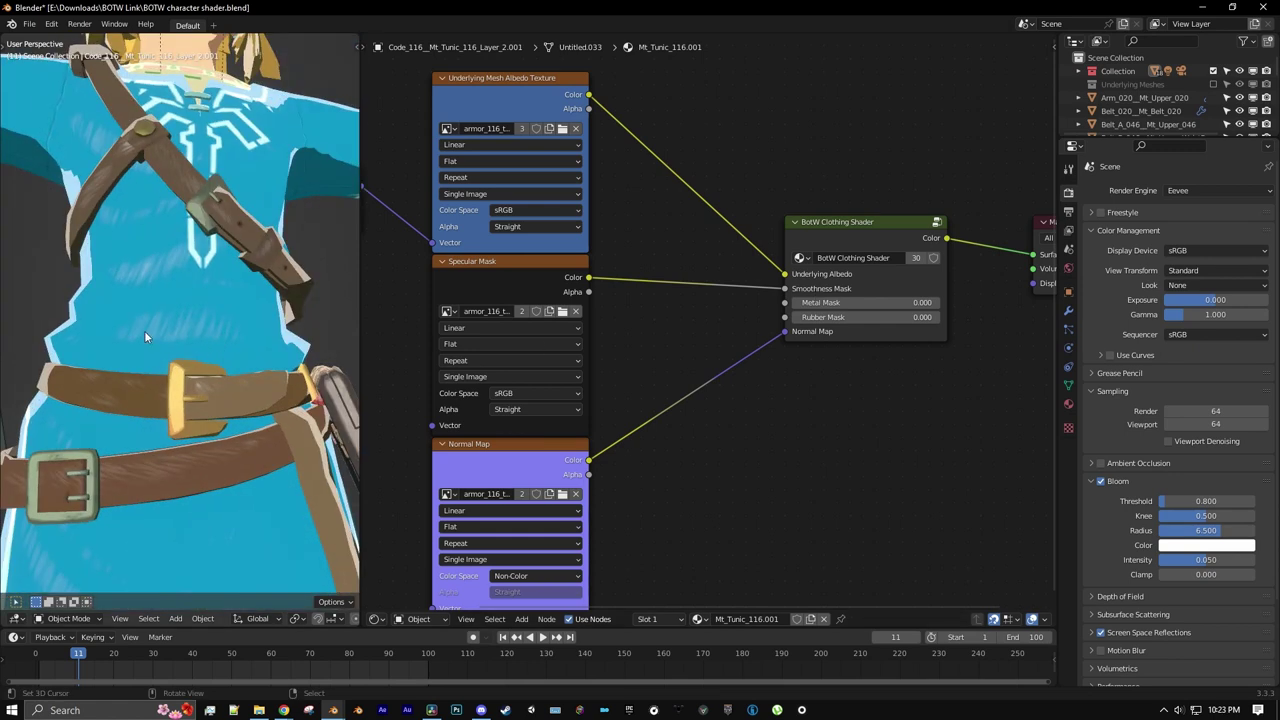
middle_click_drag(282, 326, 152, 286)
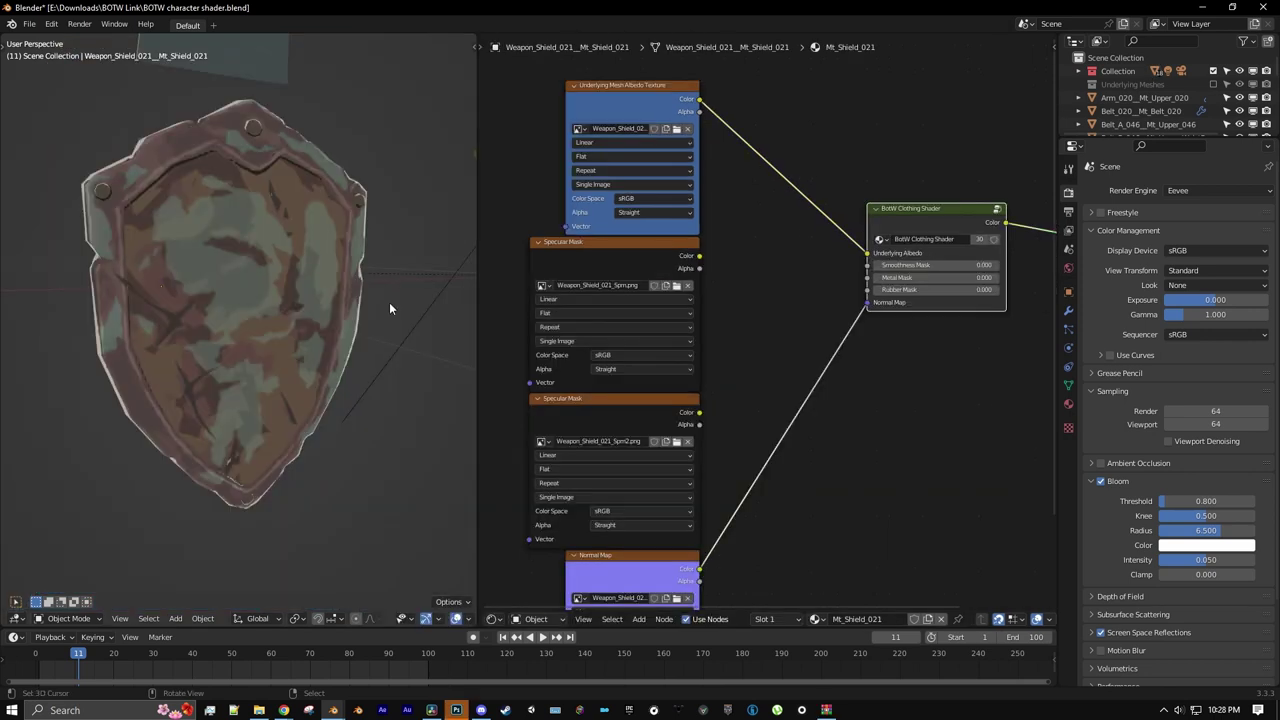
- Connect the Color output of the shield's Weapon_Shield_021_Spm.png texture to the clothing shader's Smoothness Mask input
left_click(598, 410)
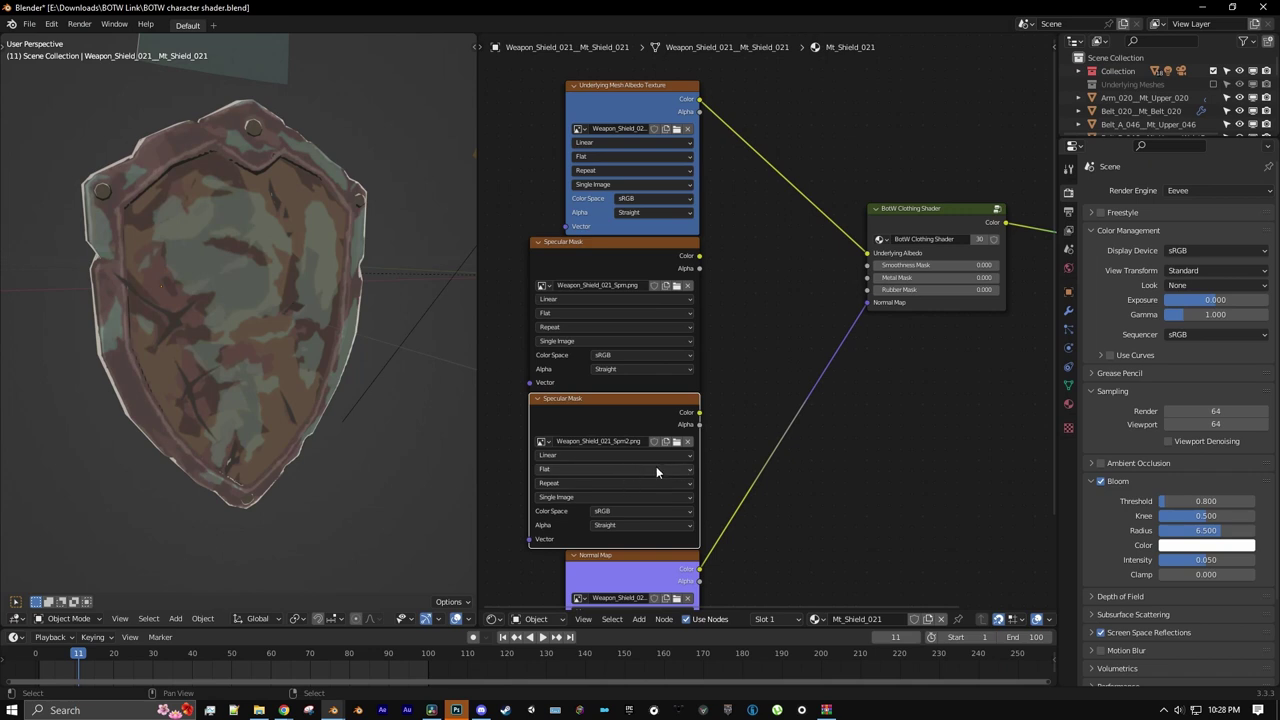
middle_click_drag(867, 461, 788, 452)
middle_click_drag(774, 349, 729, 326)
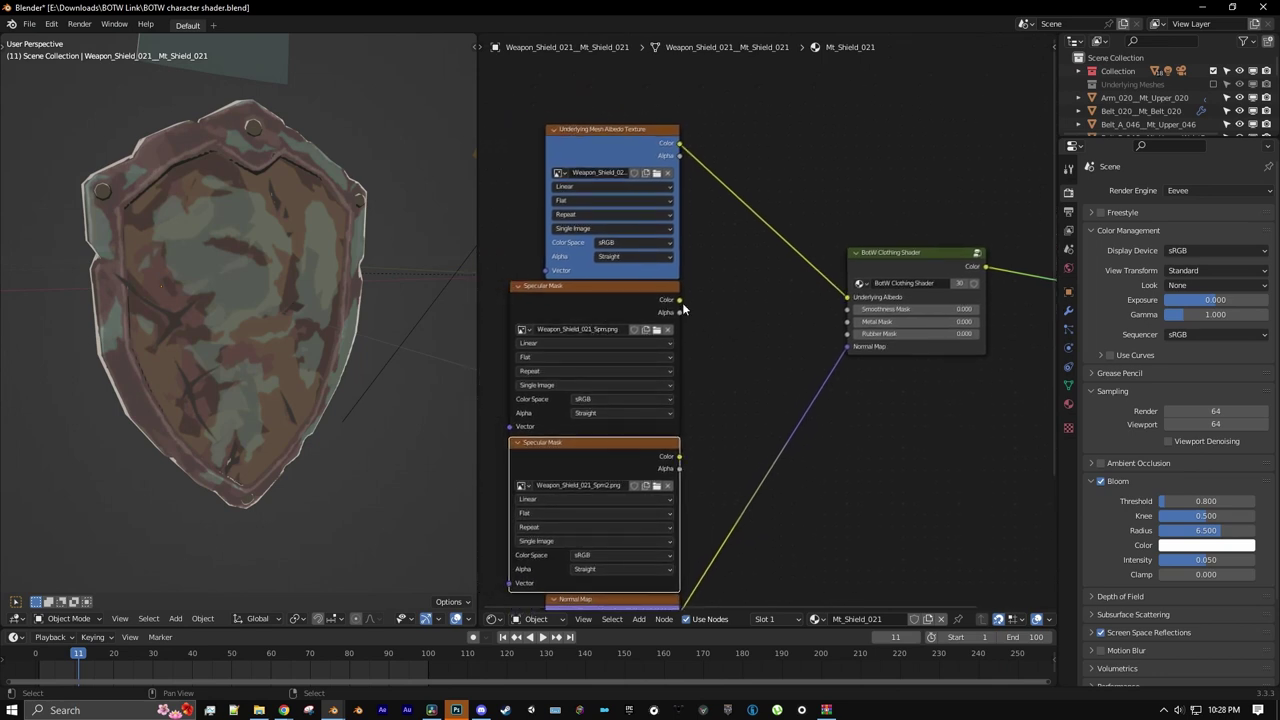
left_click_drag(679, 299, 848, 310)
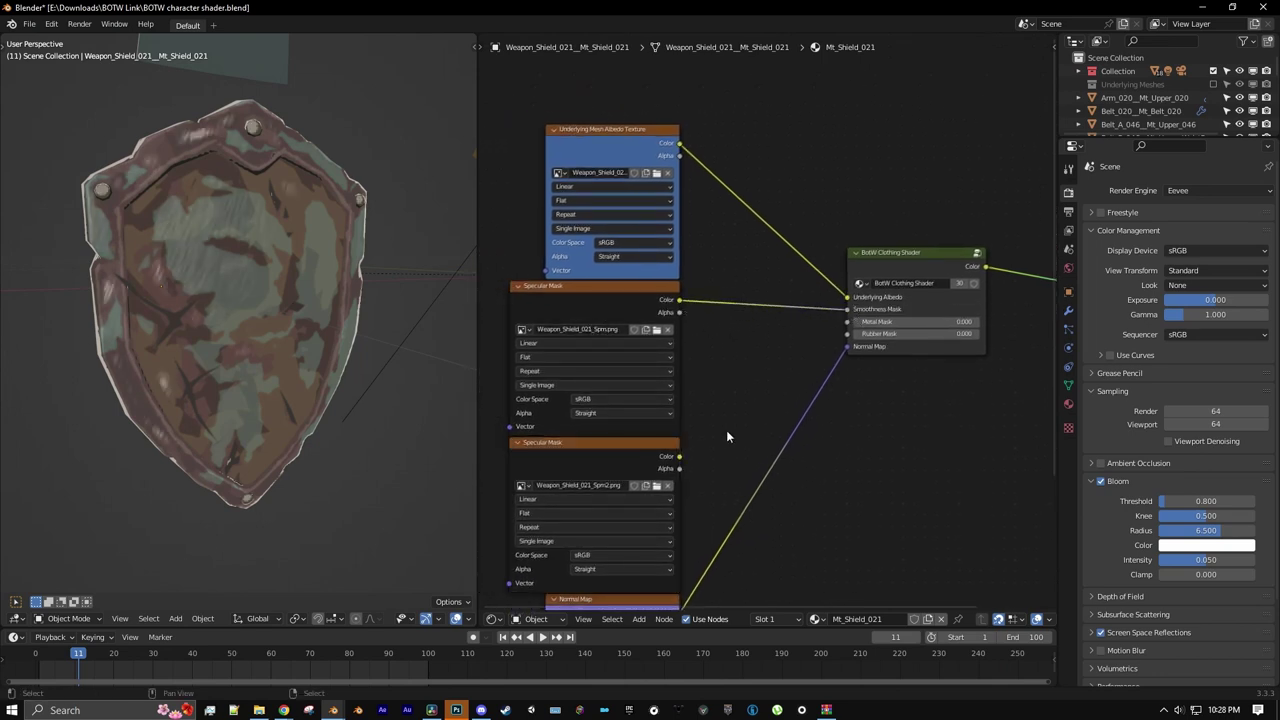
middle_click_drag(730, 438, 735, 421)
- Connect the Color output of the Weapon_Shield_021_Spm2.png texture to the Metal Mask input and inspect the shield from another angle
left_click(671, 446)
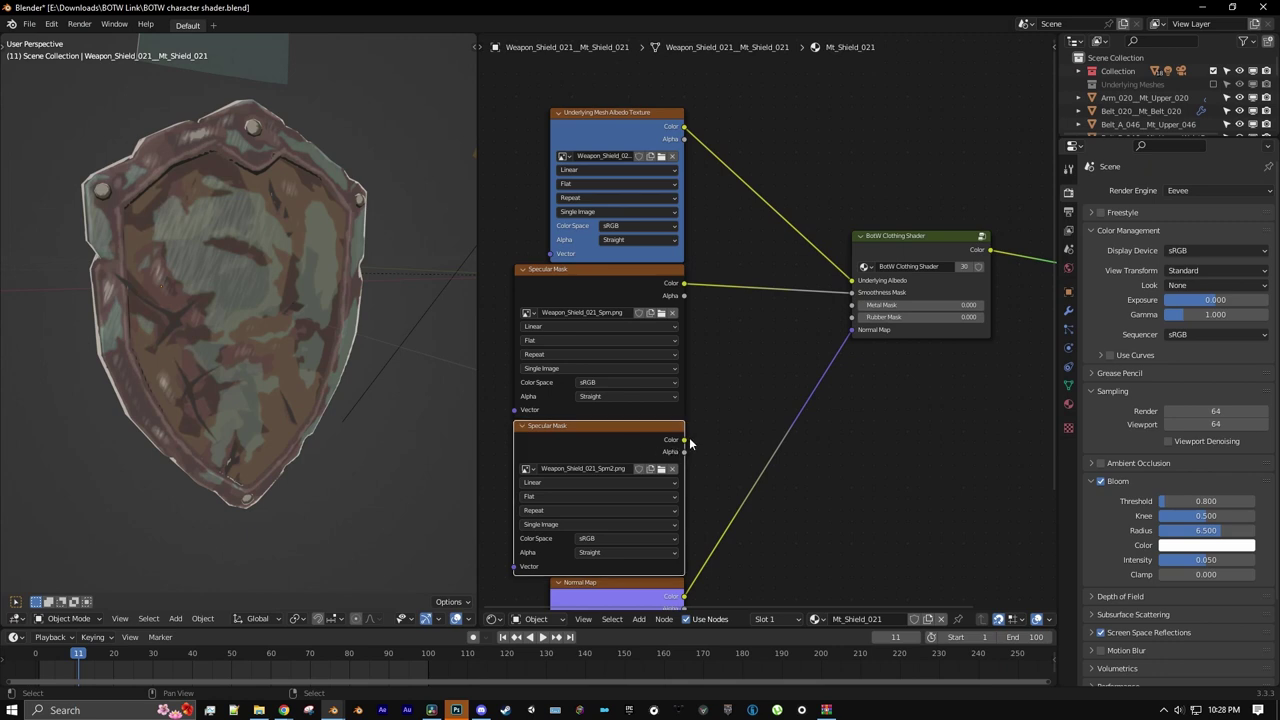
mouse_move(685, 440)
left_mouse_down()
mouse_move(848, 302)
mouse_move(845, 326)
mouse_move(851, 305)
left_mouse_up()
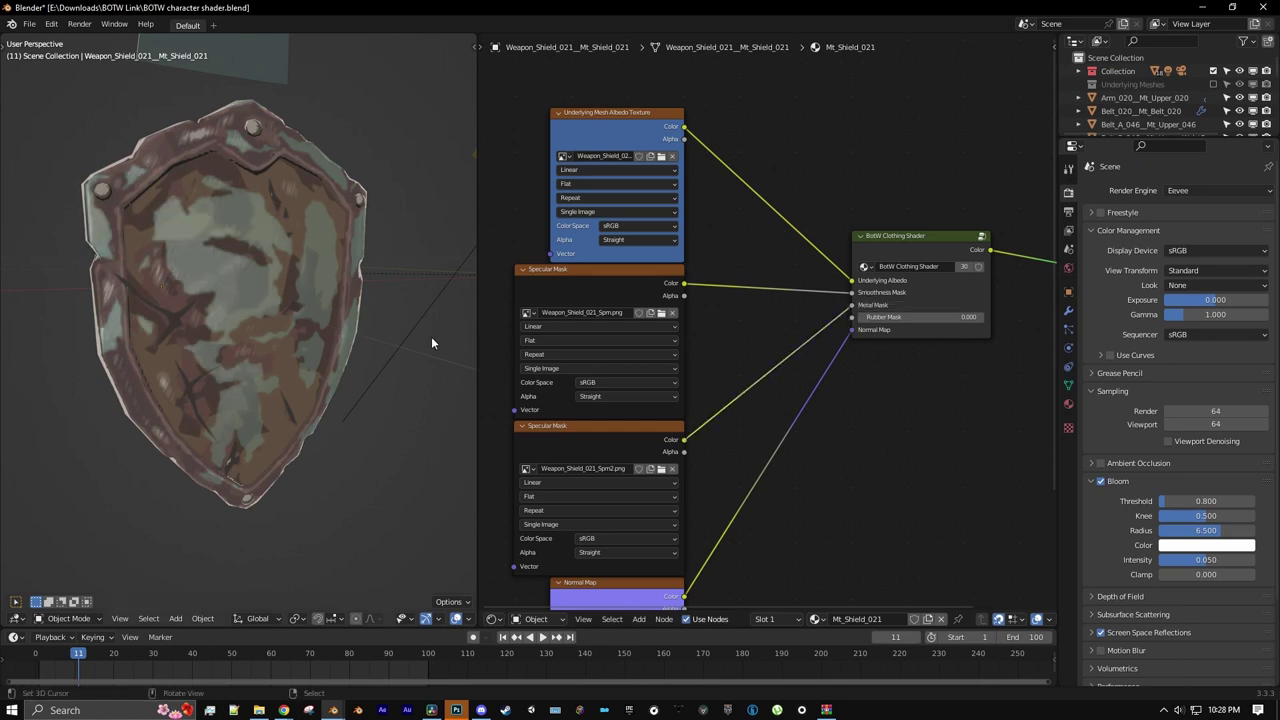
mouse_move(431, 336)
middle_mouse_down()
mouse_move(47, 331)
mouse_move(413, 330)
mouse_move(252, 328)
middle_mouse_up()
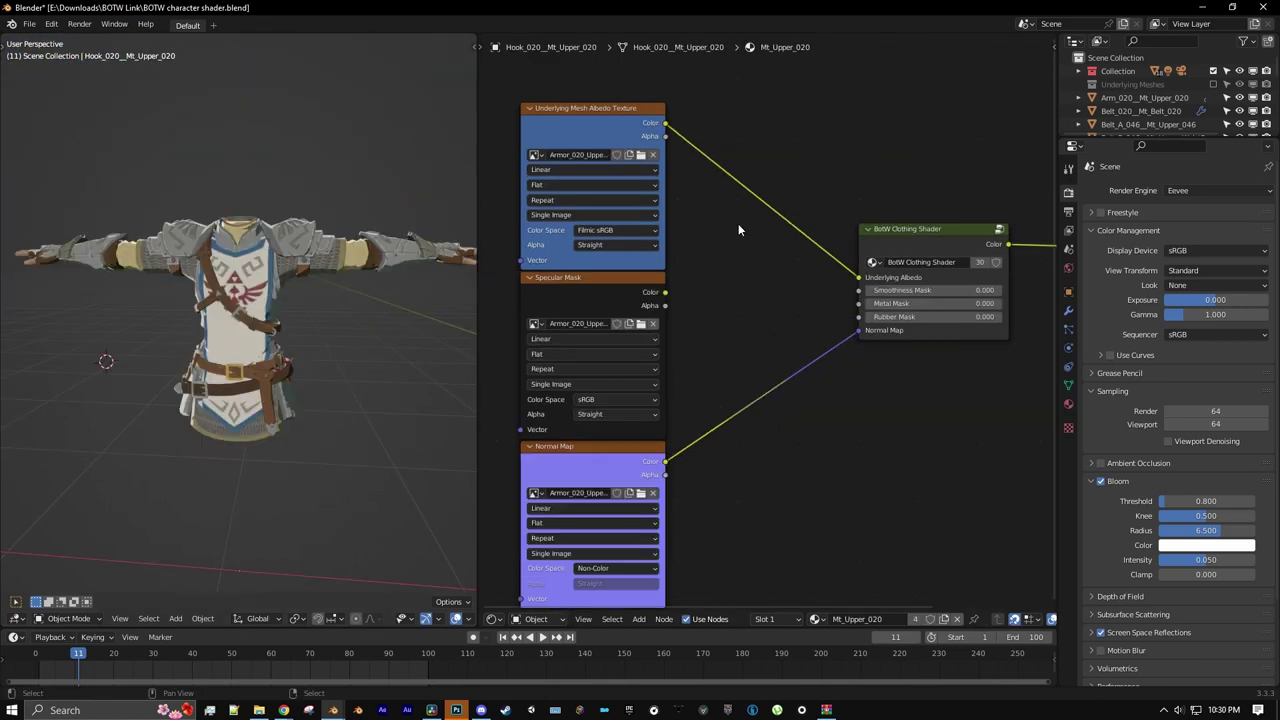
- Preview the upper-body armor's Specular Mask texture on the model and set its alpha mode to Channel Packed
left_click(625, 298, "ctrl+shift")
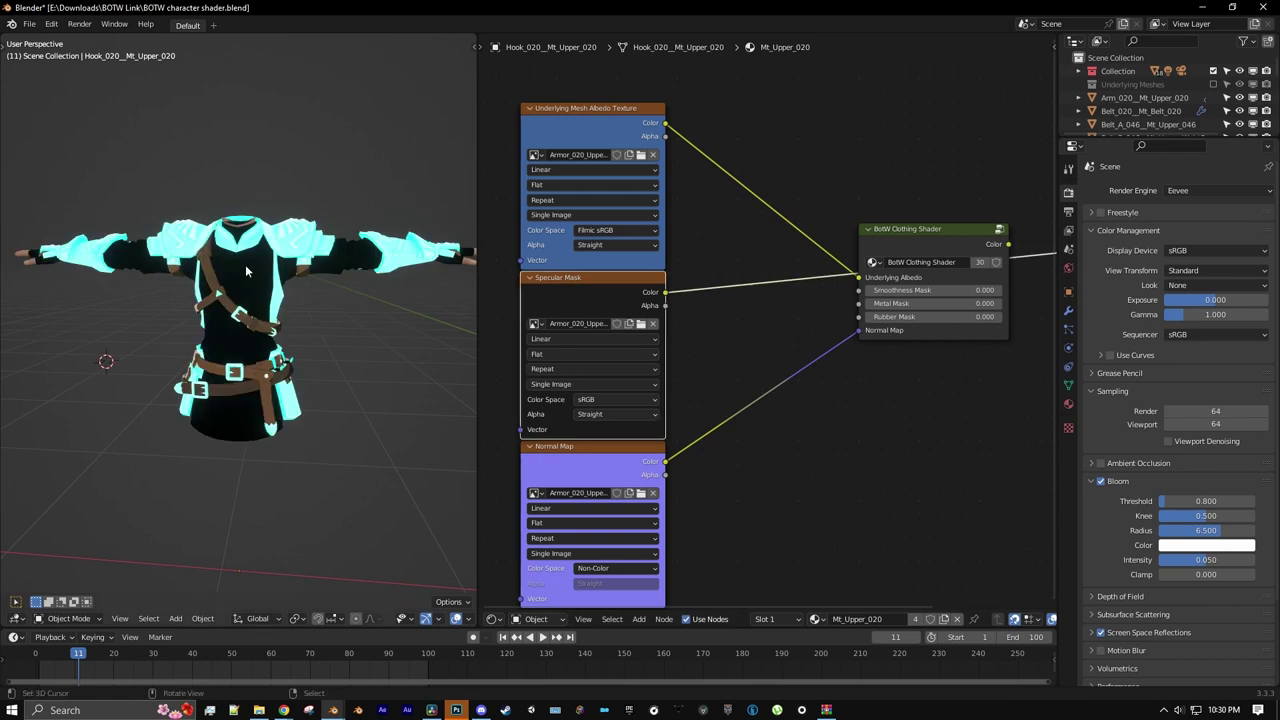
left_click(587, 418)
left_click(604, 461)
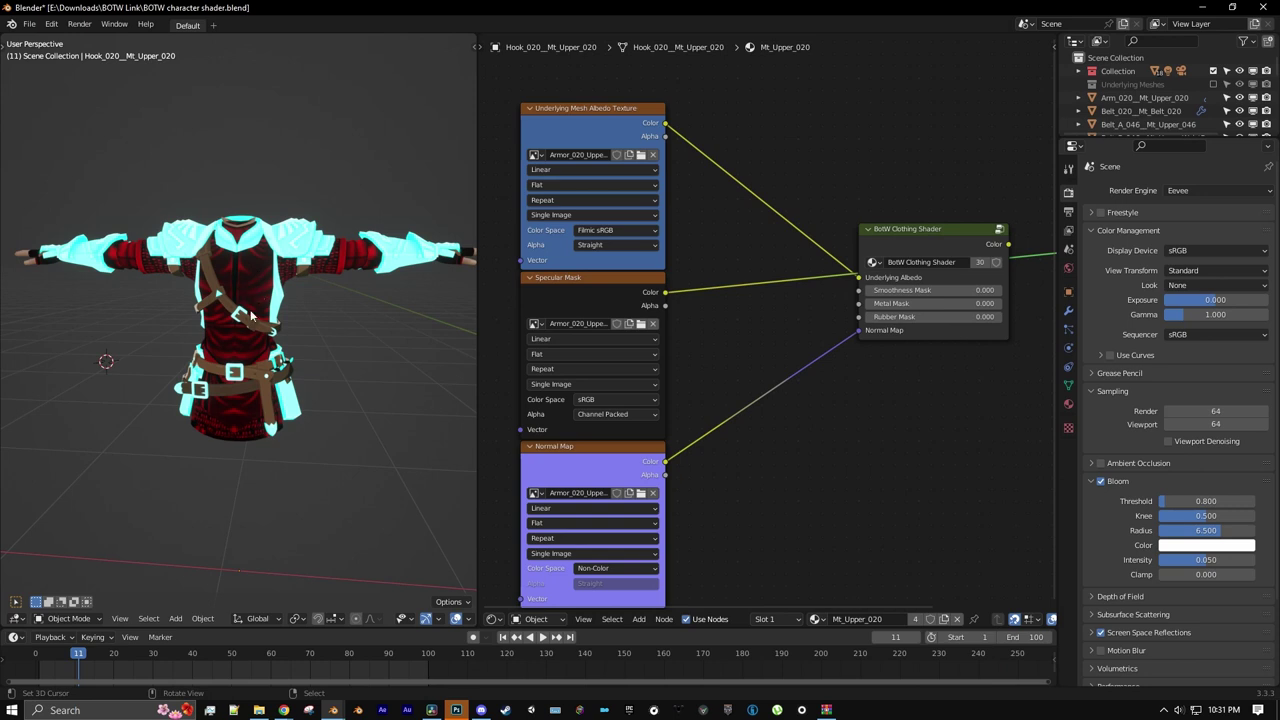
- Add a Separate XYZ node and insert it on the link coming from the Specular Mask's Color output
left_click(638, 619)
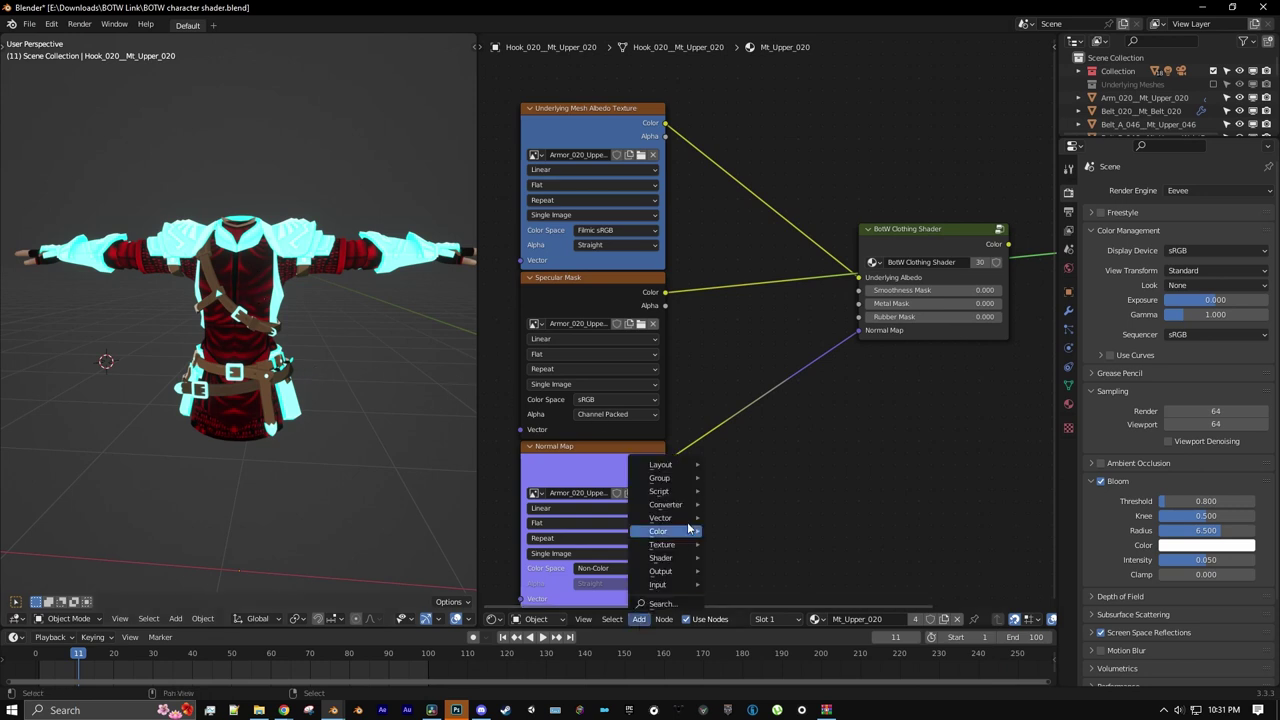
mouse_move(692, 507)
left_click(760, 463)
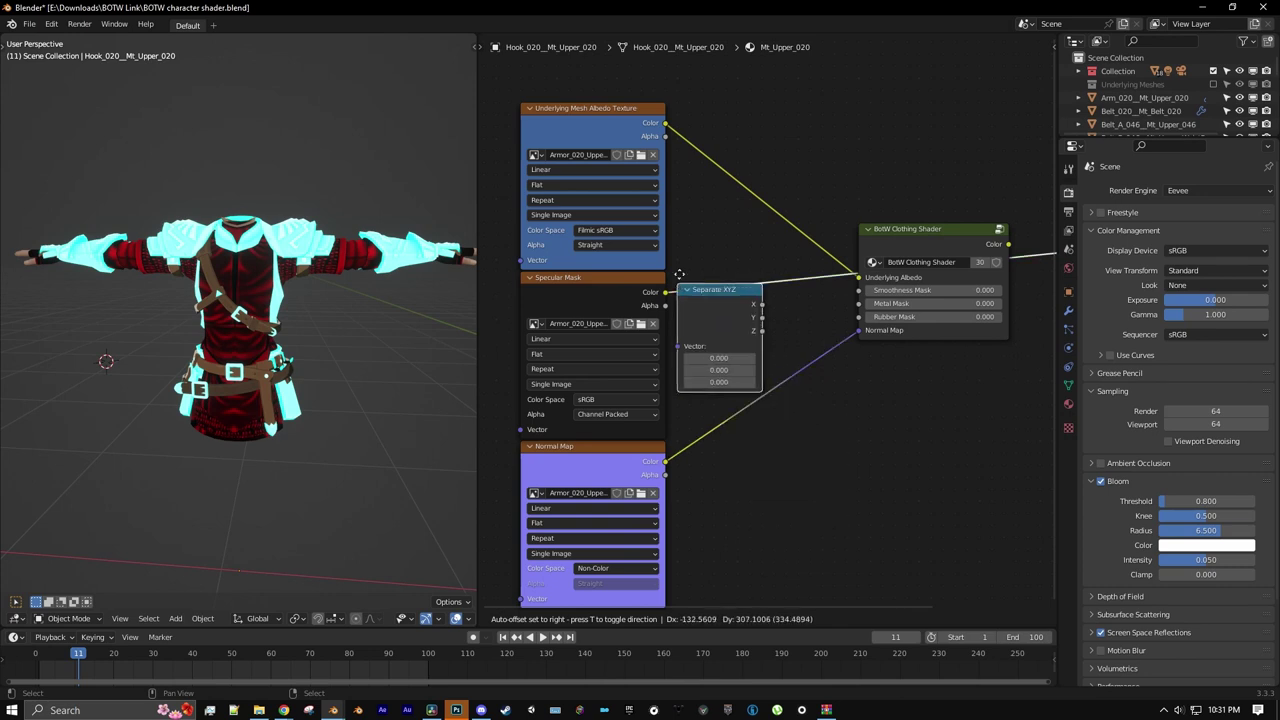
left_click(775, 294)
- Preview the Separate XYZ node's X and Y outputs on the armor and examine each mask channel
scroll(775, 294, "up", 3)
left_click(710, 282, "ctrl+shift")
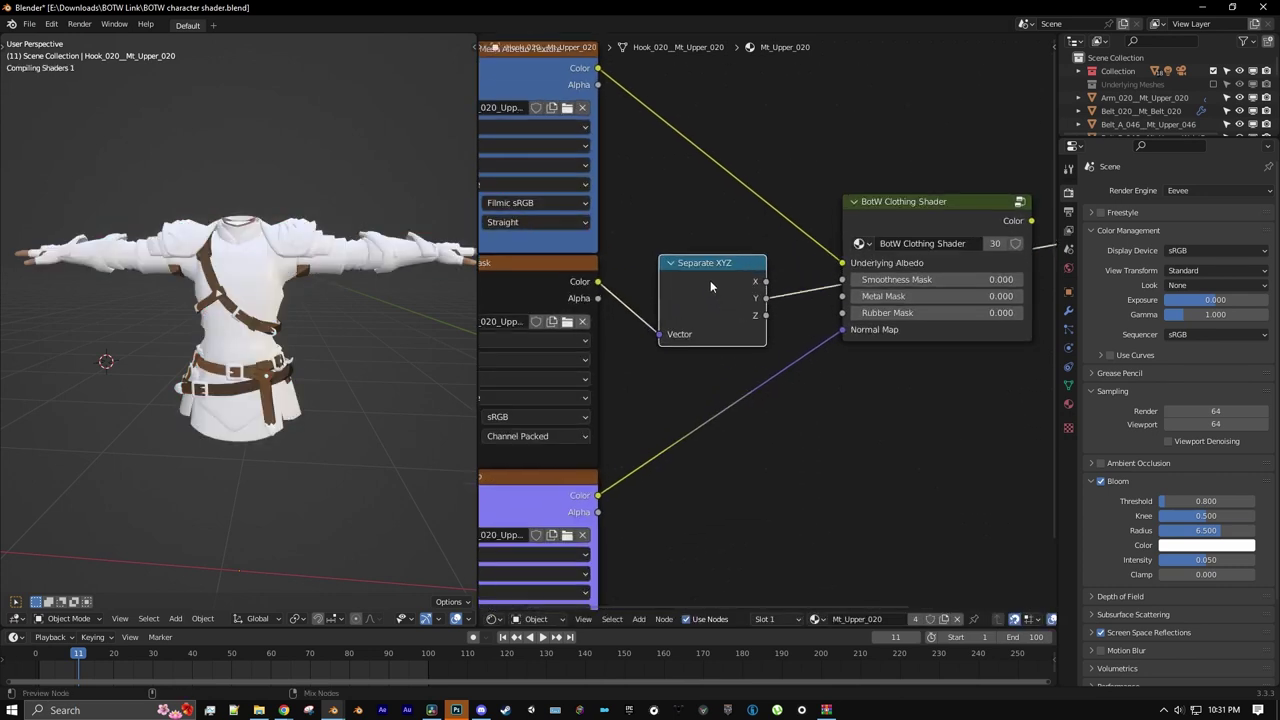
left_click(710, 282, "ctrl+shift")
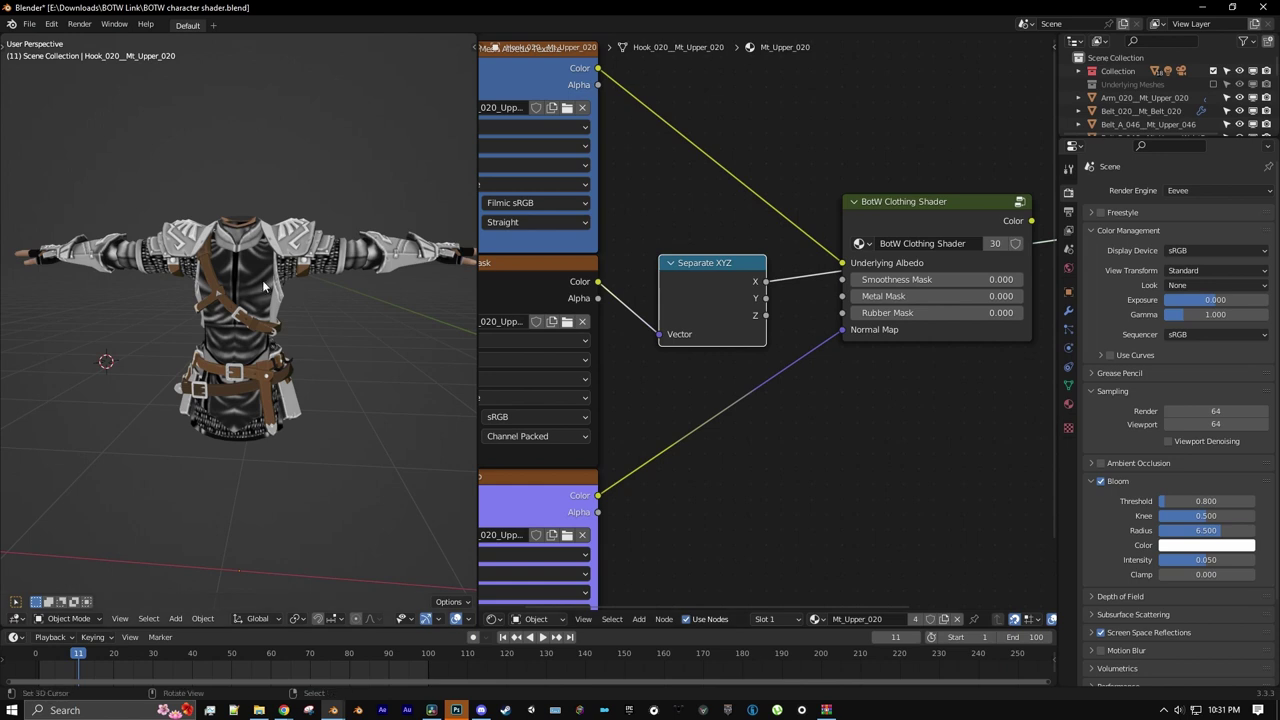
scroll(280, 250, "up", 2)
middle_click_drag(280, 240, 246, 281)
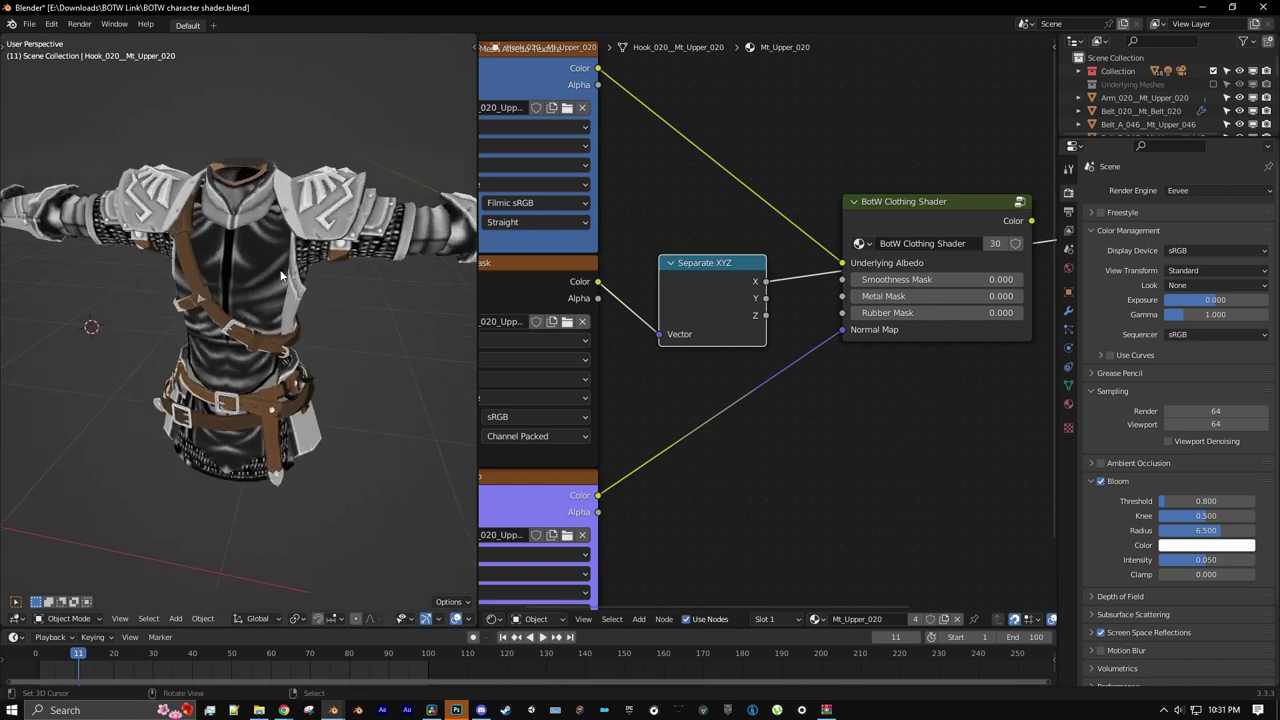
left_click(702, 308, "ctrl+shift")
scroll(222, 268, "down", 3)
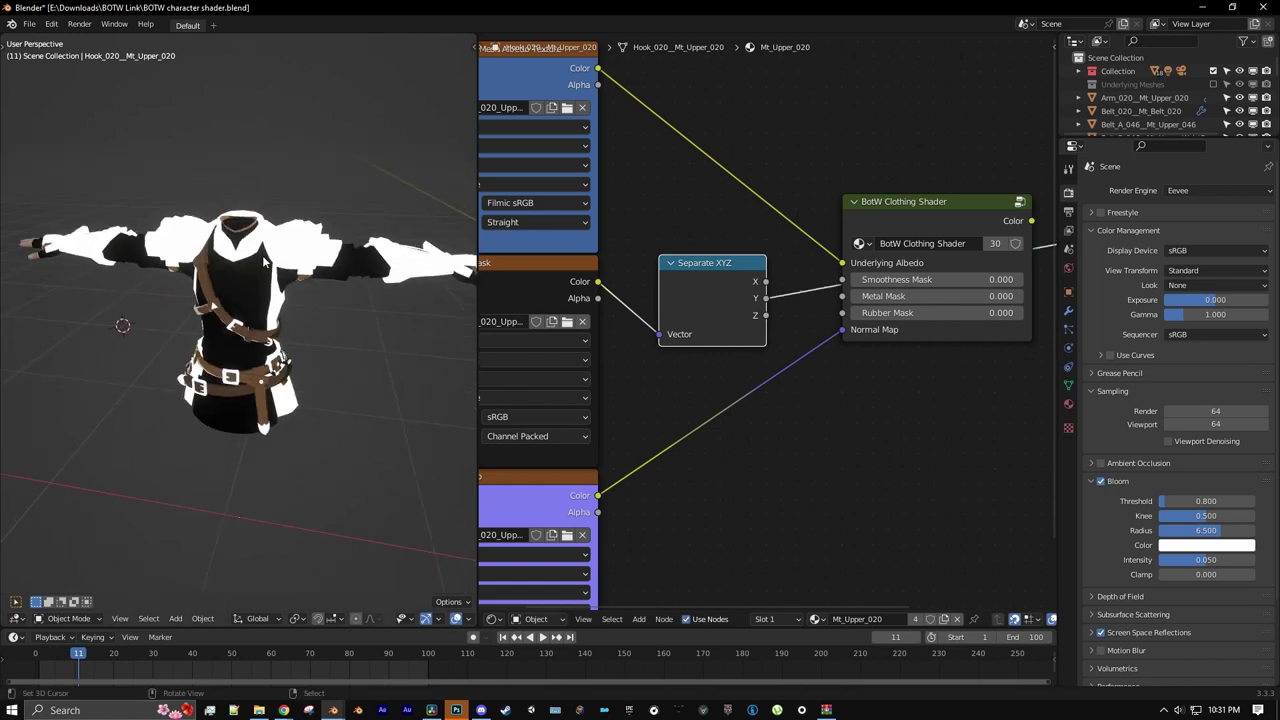
- Restore the BotW Clothing Shader output, connect Separate XYZ's X to Smoothness Mask and Y to Metal Mask, and inspect the armor
left_click(906, 212, "ctrl+shift")
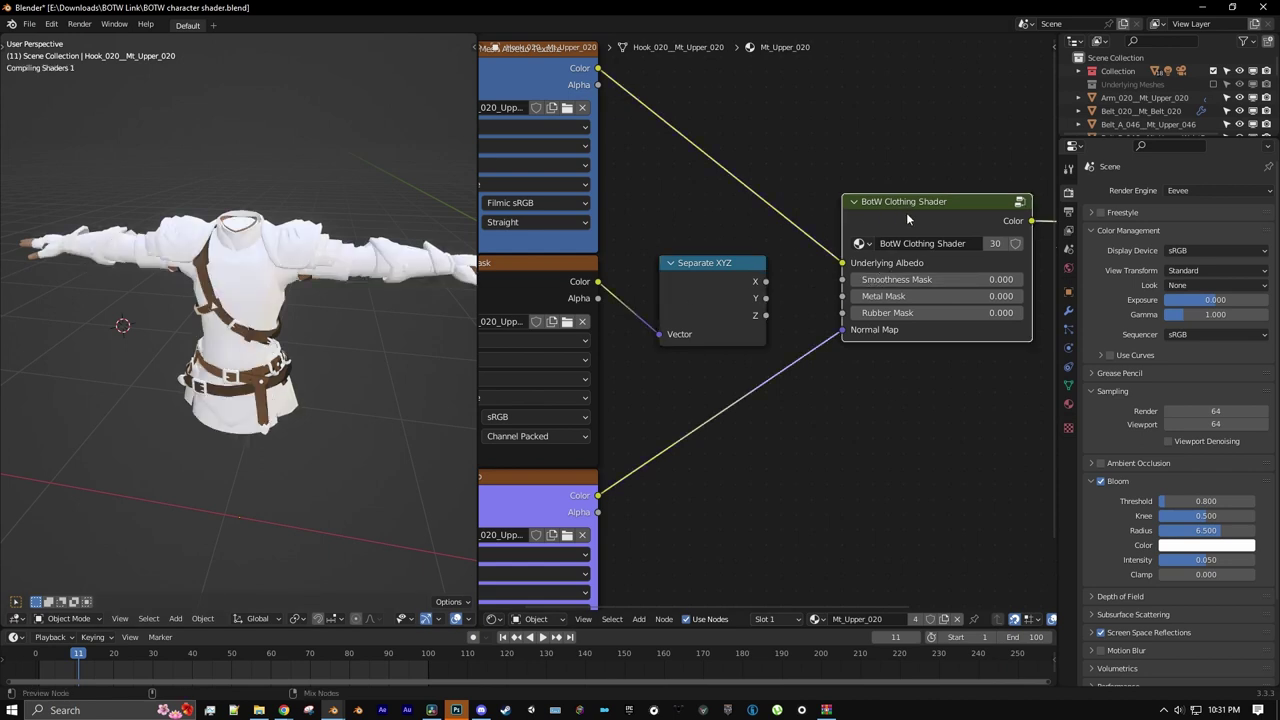
left_click_drag(728, 283, 841, 281)
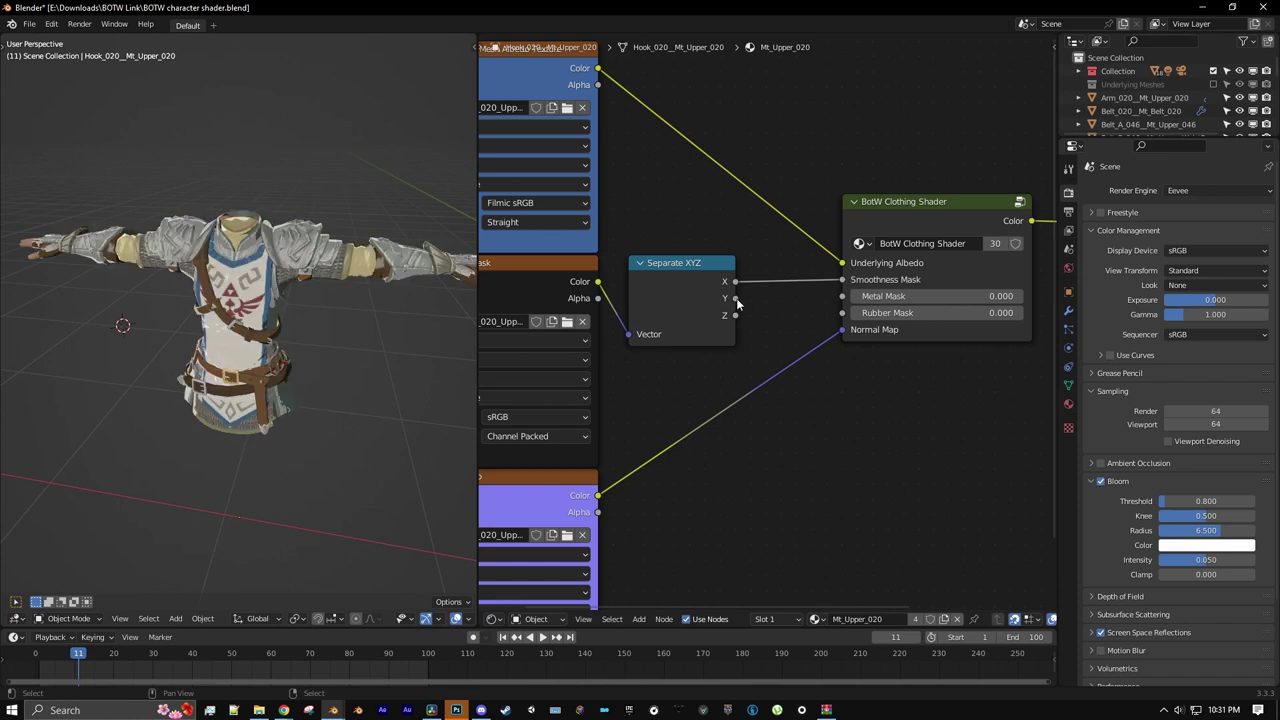
left_click_drag(736, 299, 843, 305)
scroll(385, 308, "up", 2)
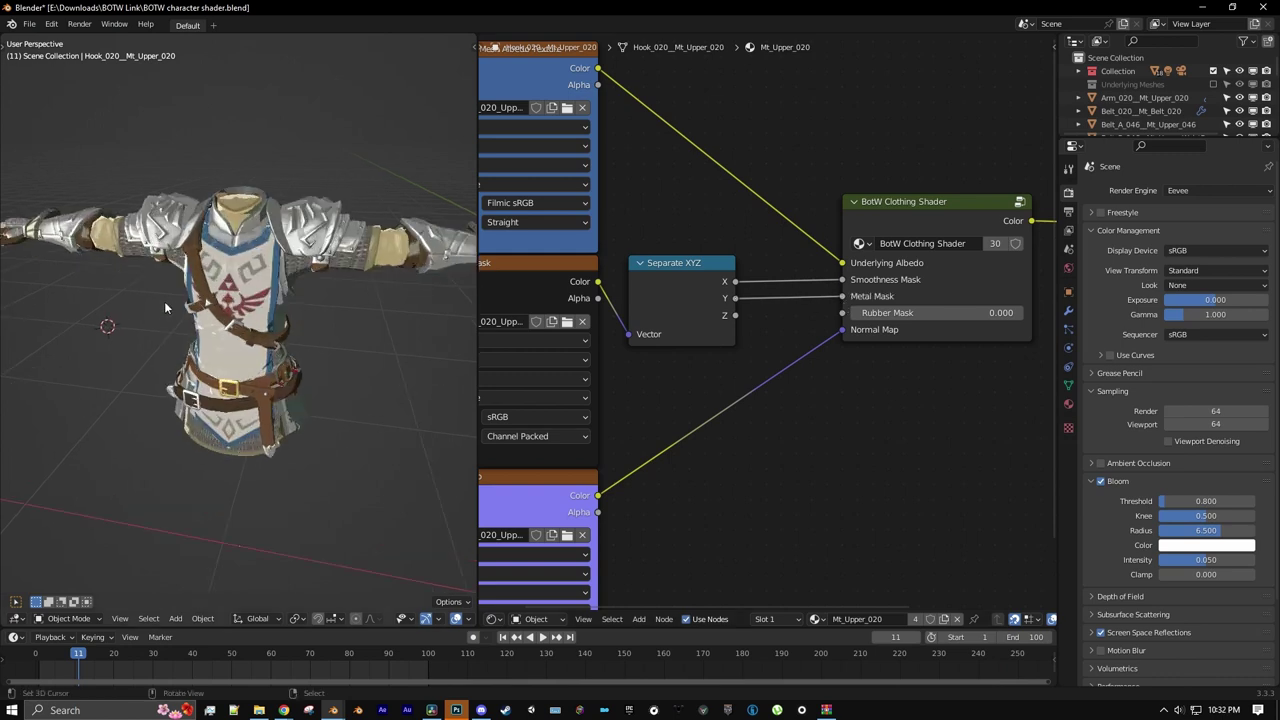
middle_click_drag(385, 308, 443, 294)
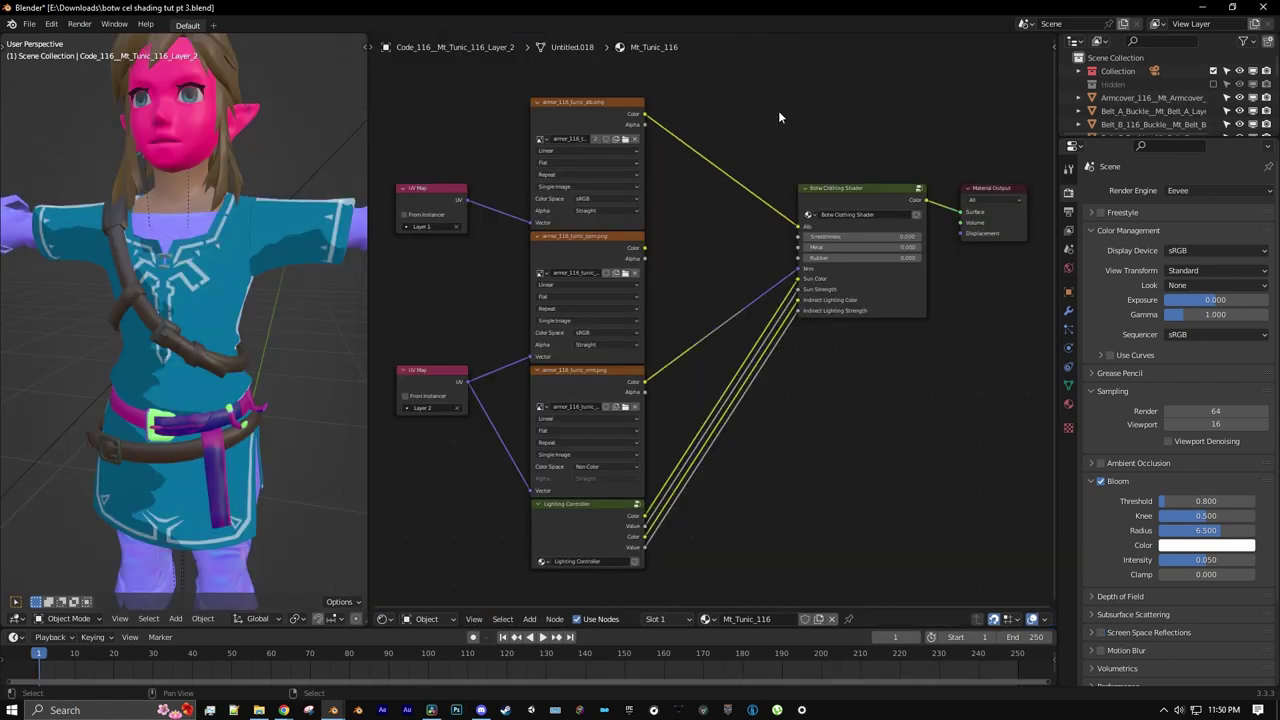
- Preview the tunic's armor_116_tunic_spm.png texture and connect its Color output to the clothing shader's Smoothness input
left_click(595, 246, "ctrl+shift")
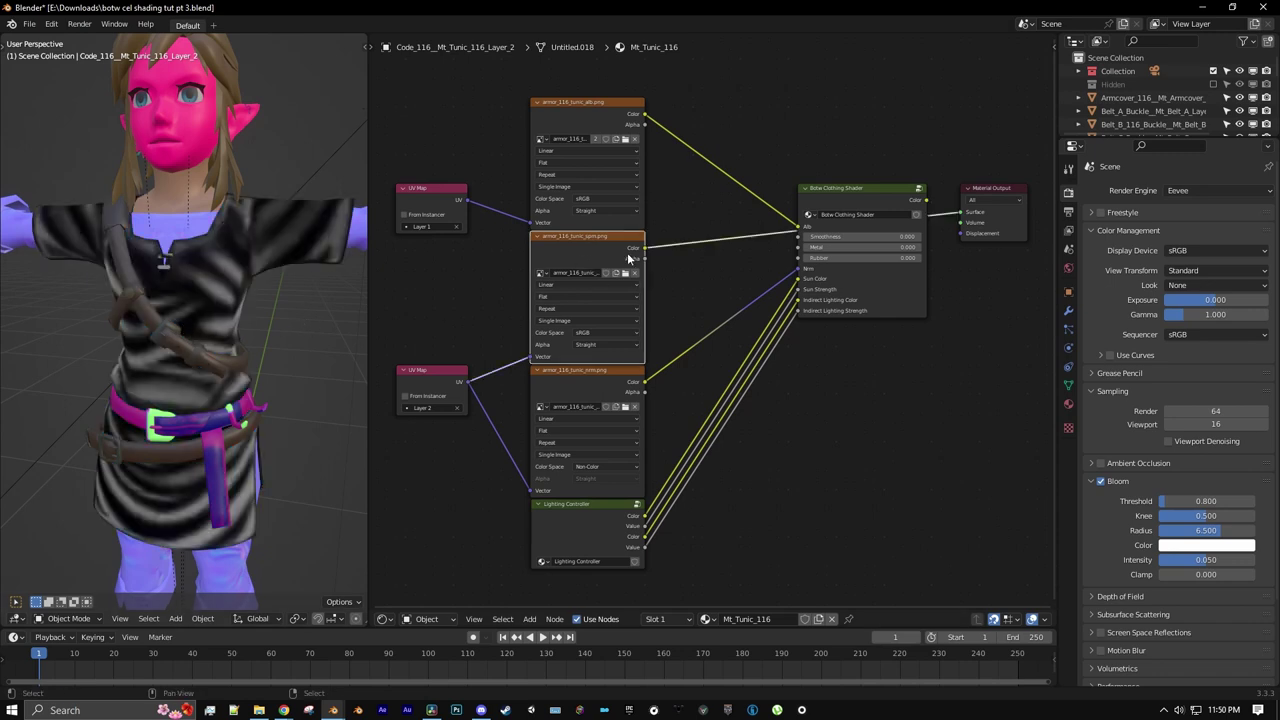
left_click_drag(645, 247, 798, 236)
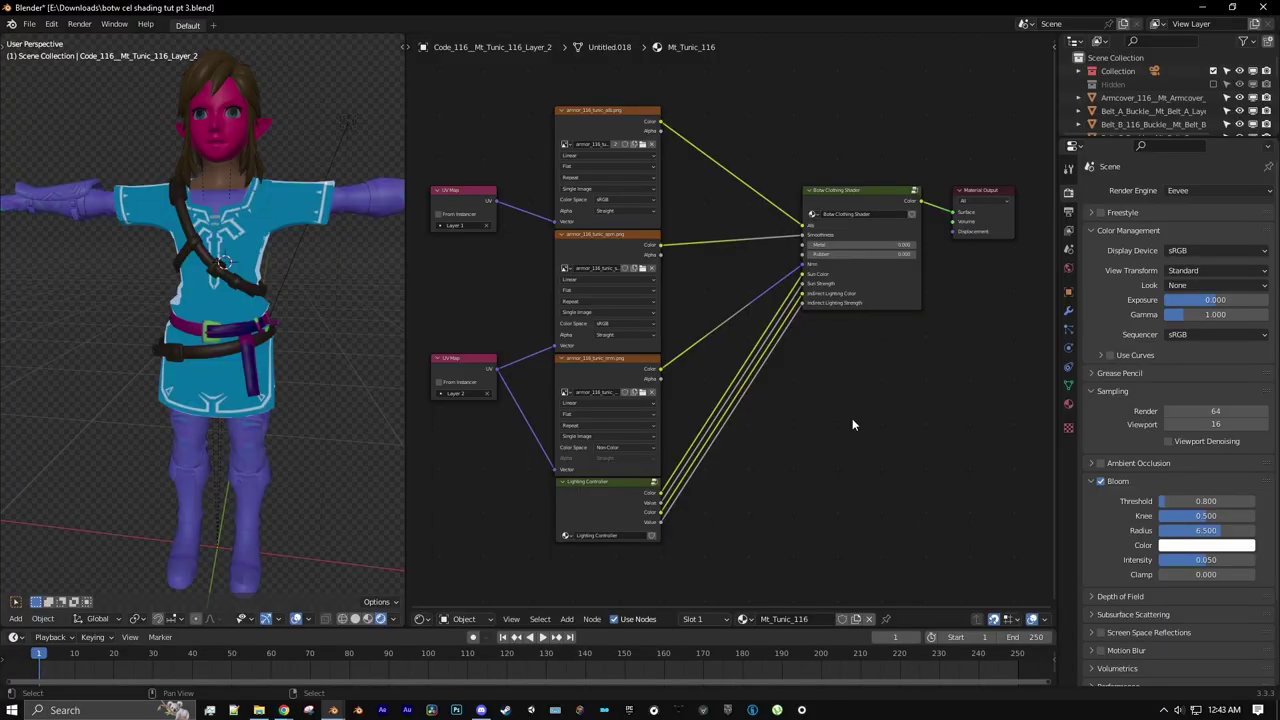
- Add a Glossy BSDF and a Shader to RGB node below the clothing shader and link BSDF to the Shader input
left_click(567, 619)
mouse_move(588, 557)
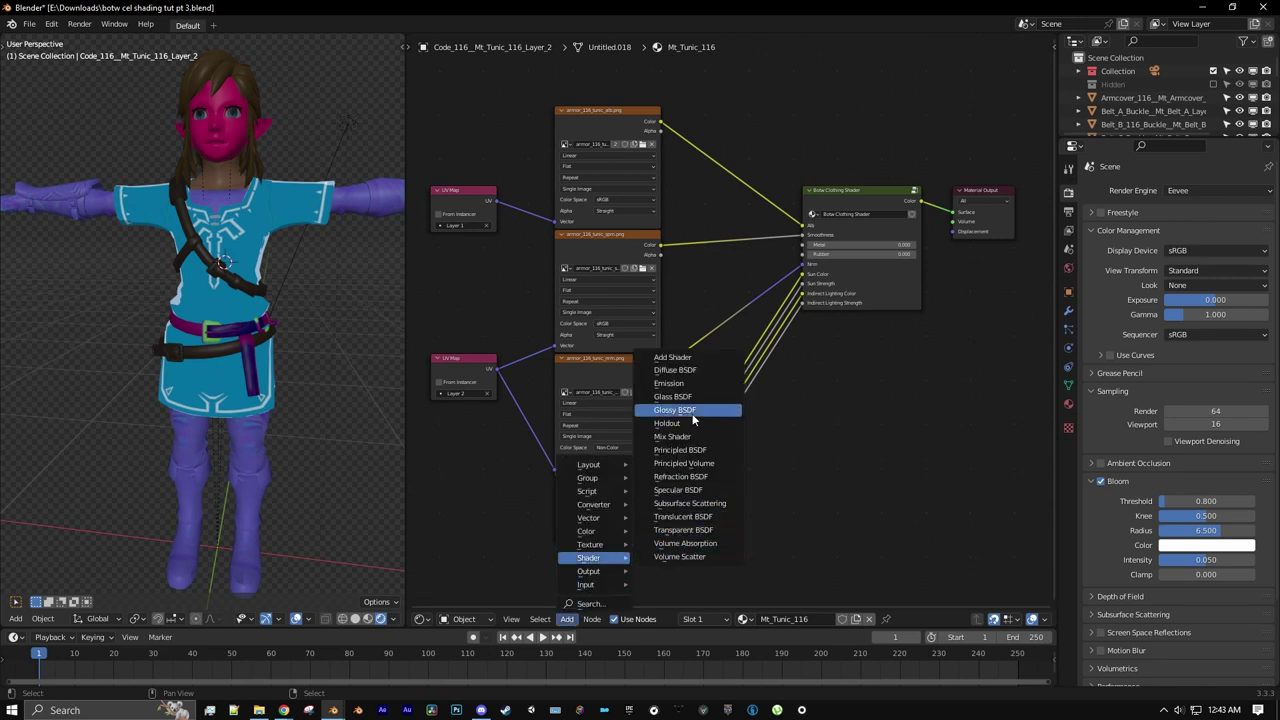
left_click(693, 420)
scroll(627, 529, "up", 1)
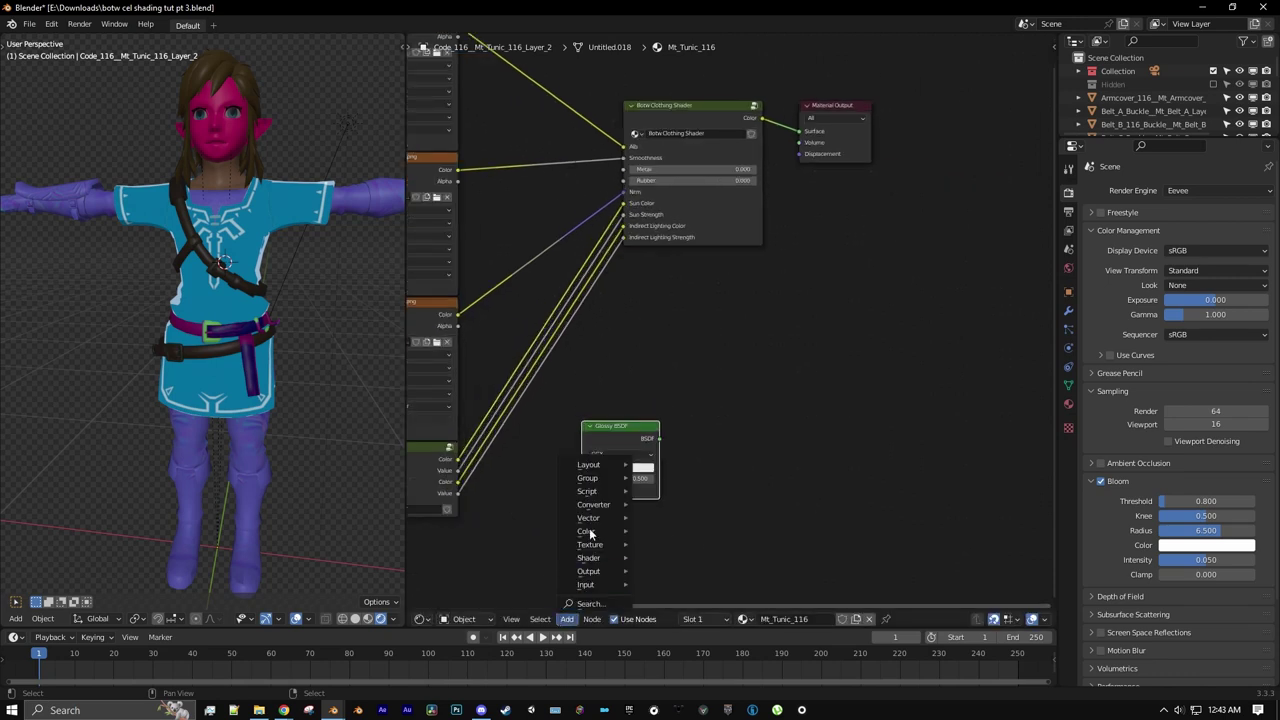
mouse_move(600, 504)
left_click(685, 479)
left_click(717, 420)
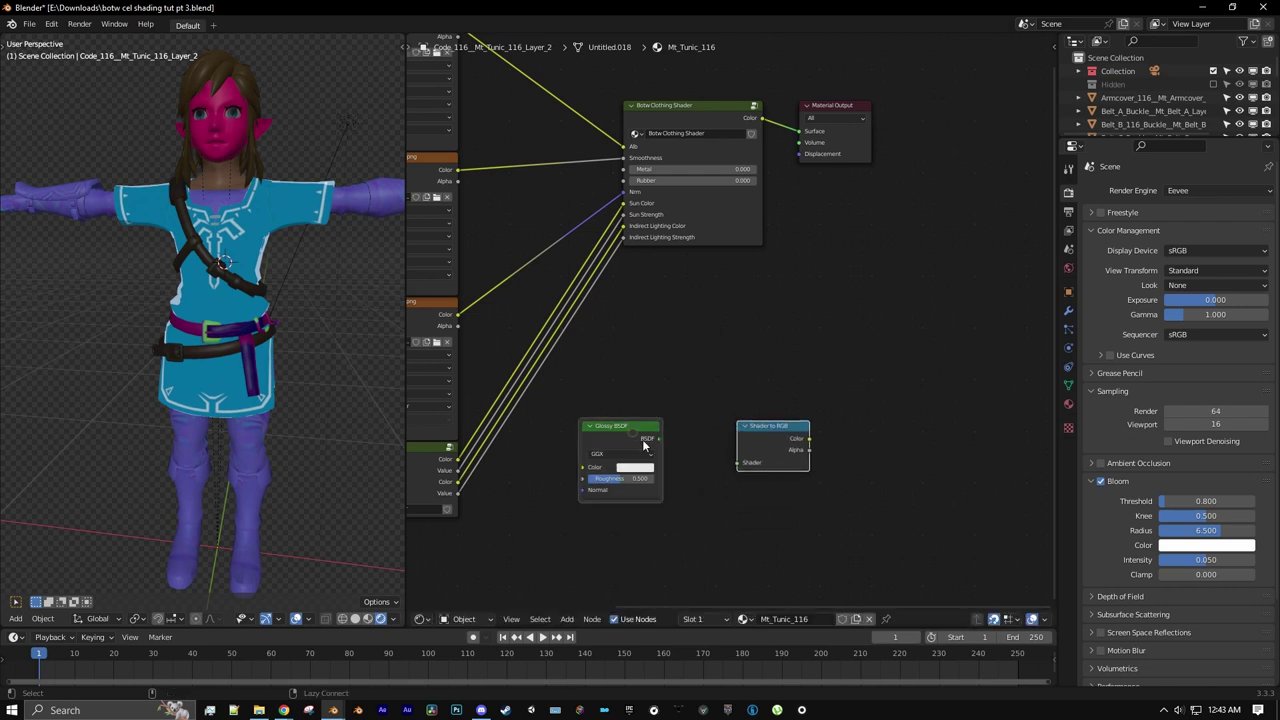
left_click_drag(772, 443, 730, 451)
scroll(697, 535, "up", 3)
middle_click_drag(697, 535, 645, 580)
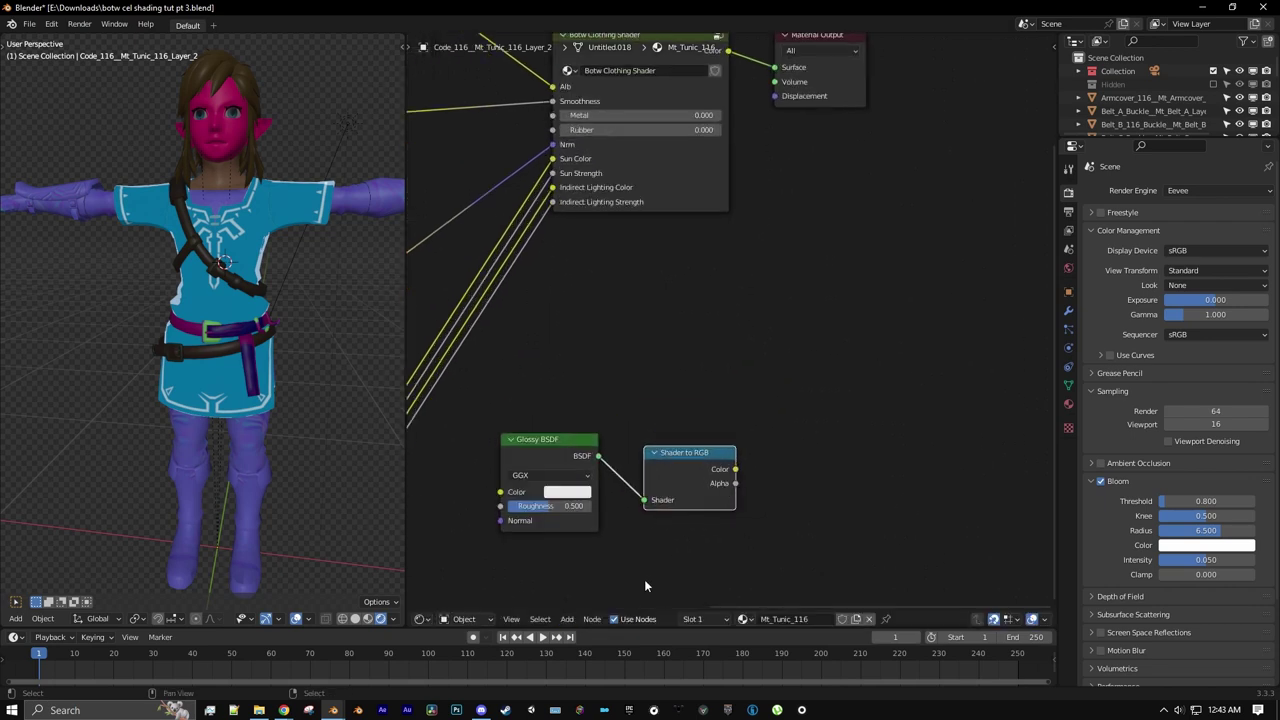
- Add a Math node set to Multiply Add, fed by Shader to RGB's Color output, with a multiplier of 10000
left_click(567, 619)
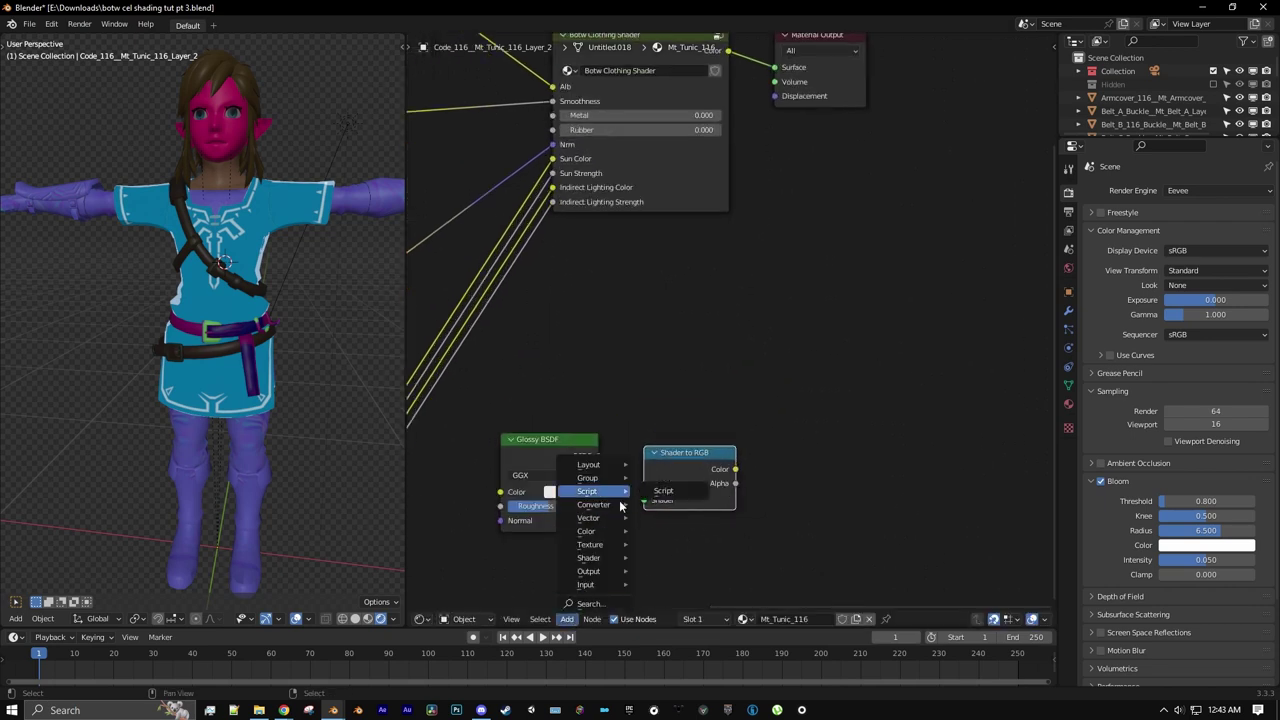
mouse_move(593, 506)
left_click(662, 423)
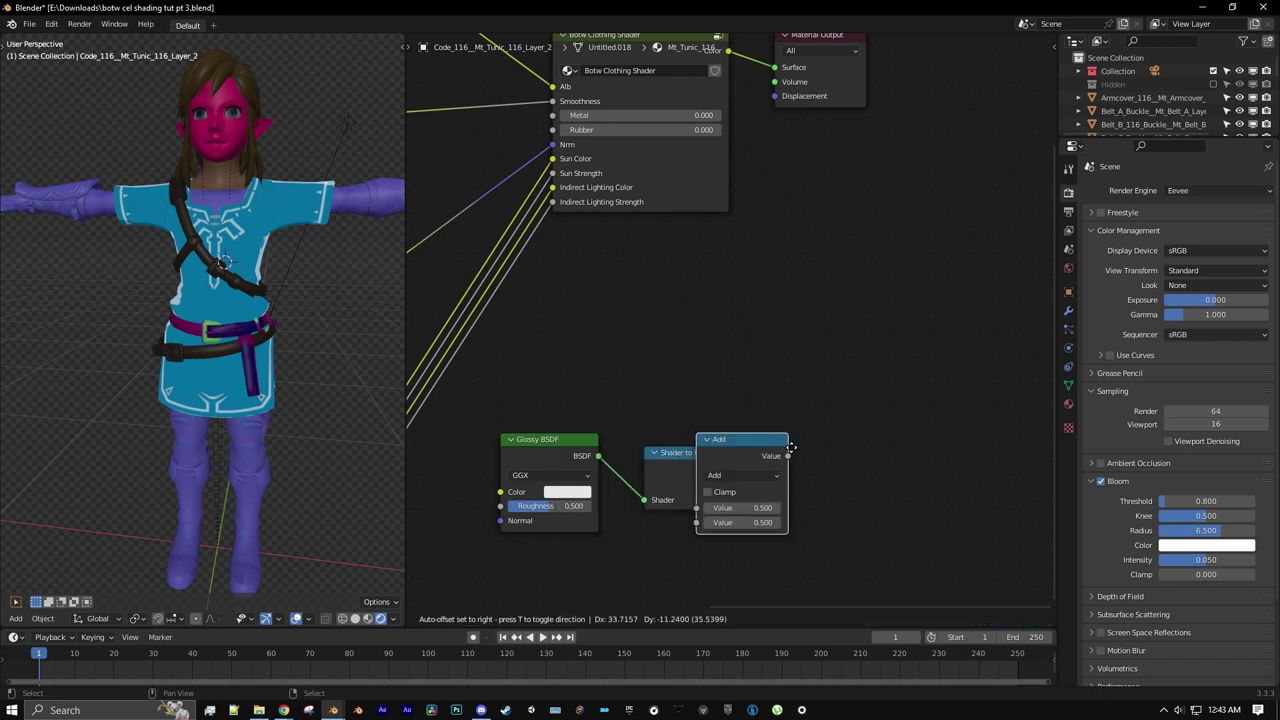
left_click(806, 452)
left_click(816, 462)
left_click(509, 558)
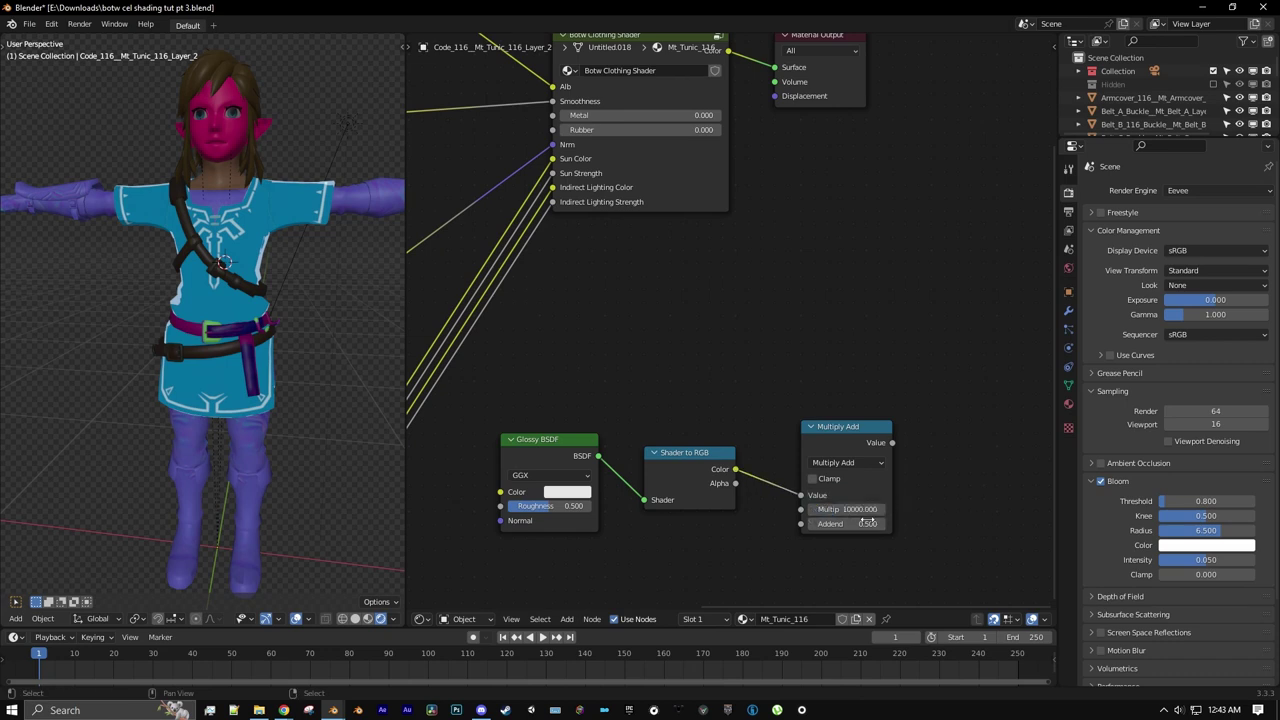
- Preview the Multiply Add node on the tunic, enable Clamp and lower its Addend to about -1820.6
left_click(876, 428, "ctrl+shift")
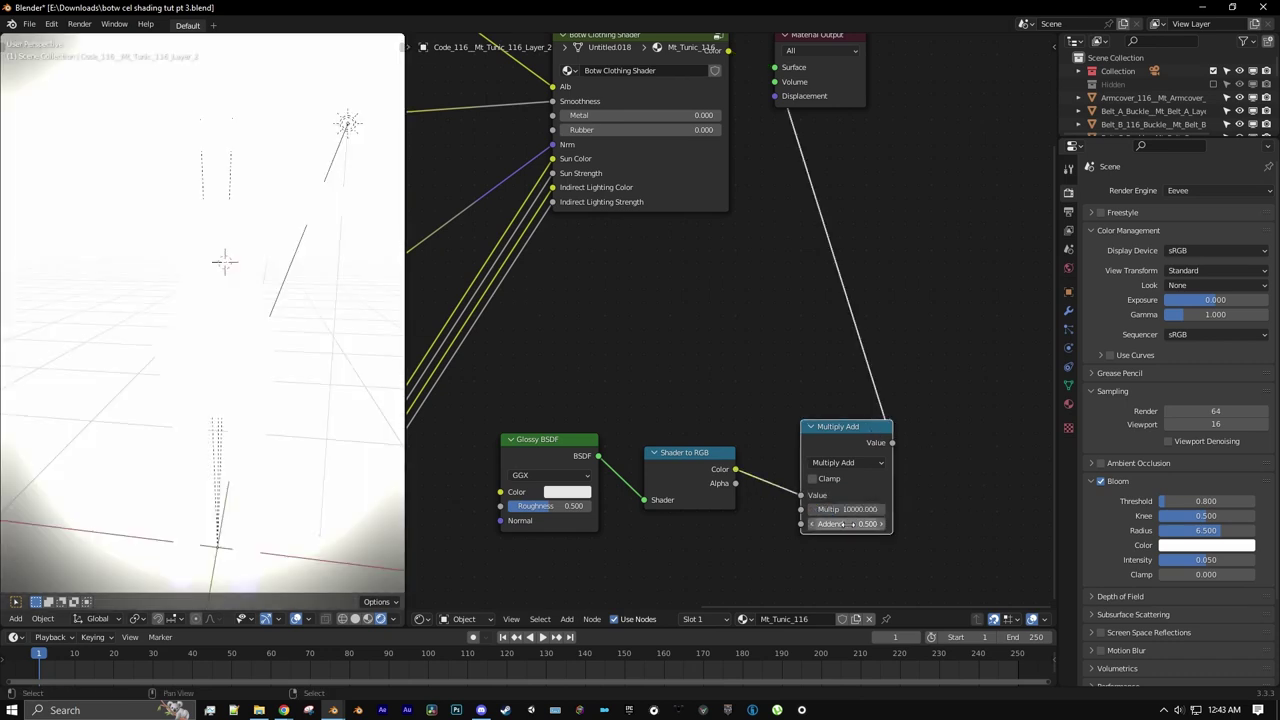
left_click(813, 479)
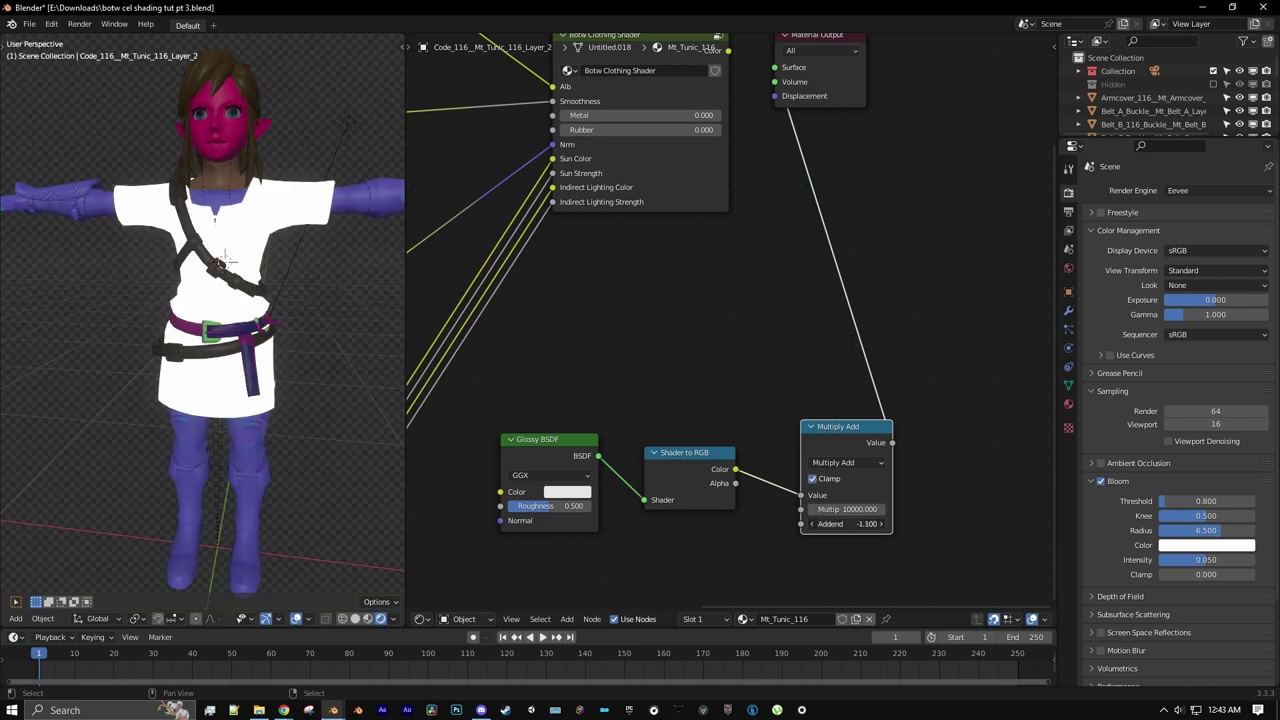
left_click_drag(848, 523, 790, 523)
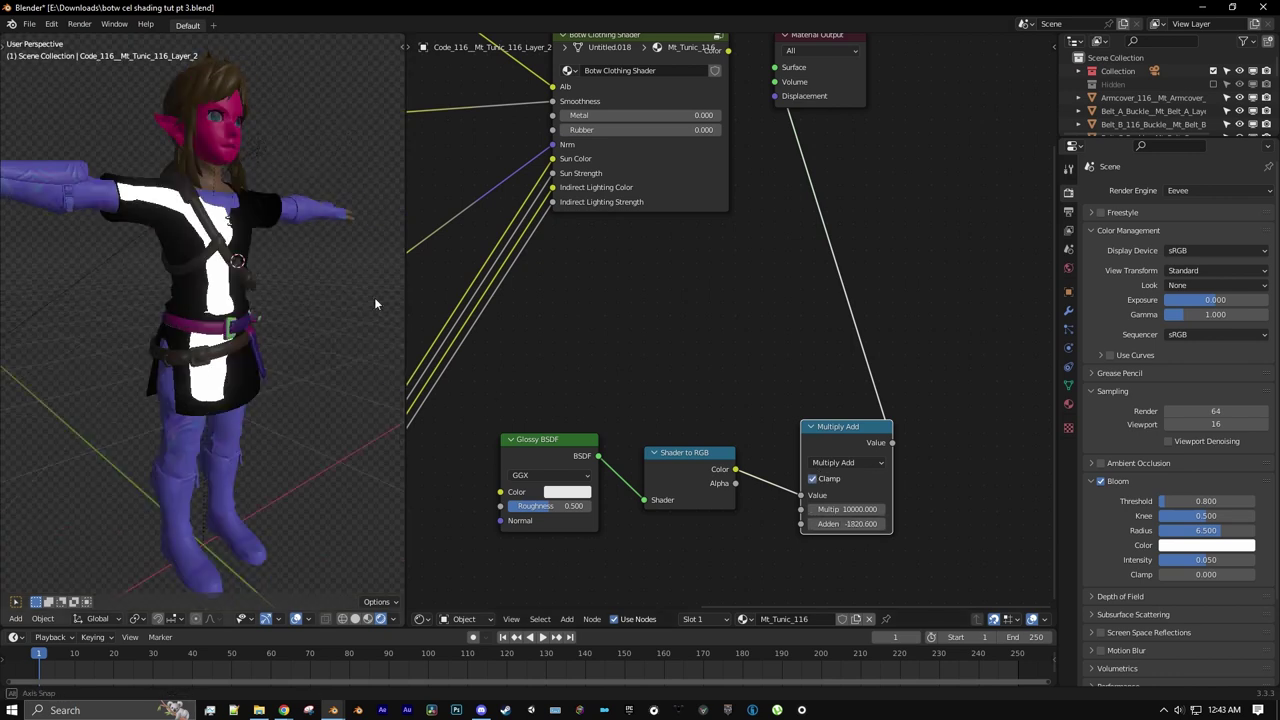
middle_click_drag(374, 297, 252, 305)
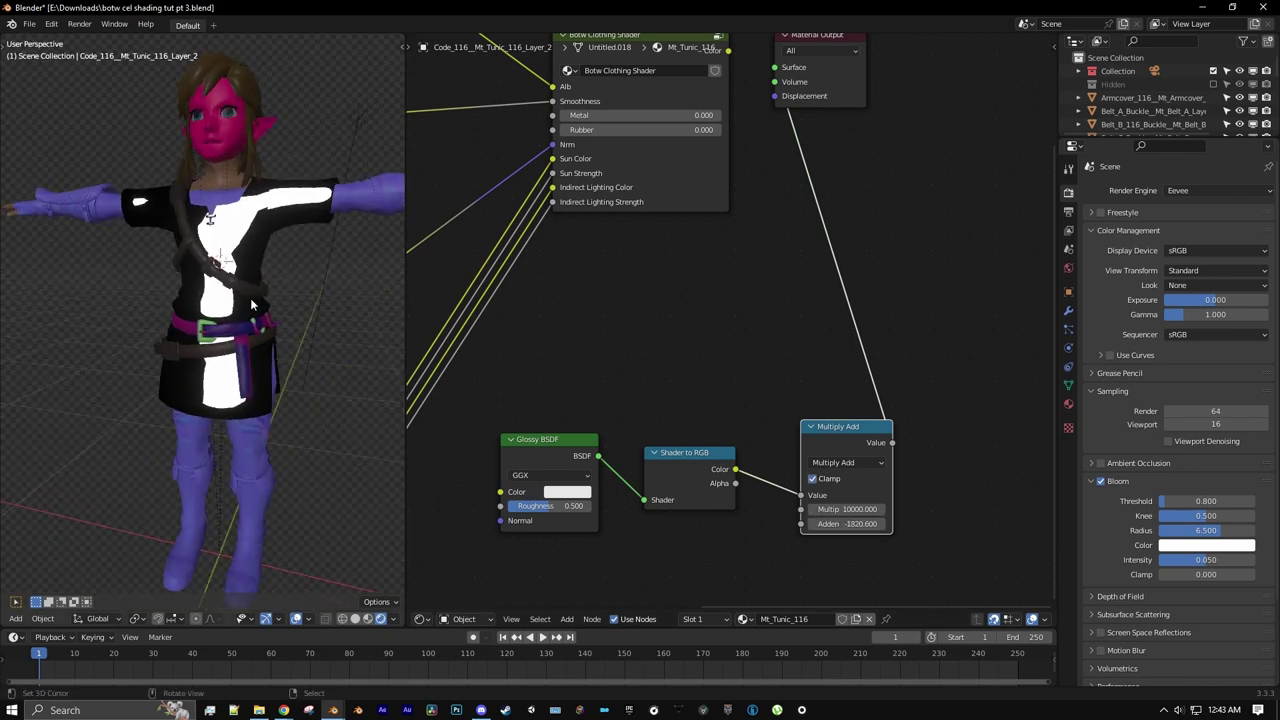
- Add a cube mesh to the scene and scale it to roughly the size of the character's torso
key("F3")
type("ca")
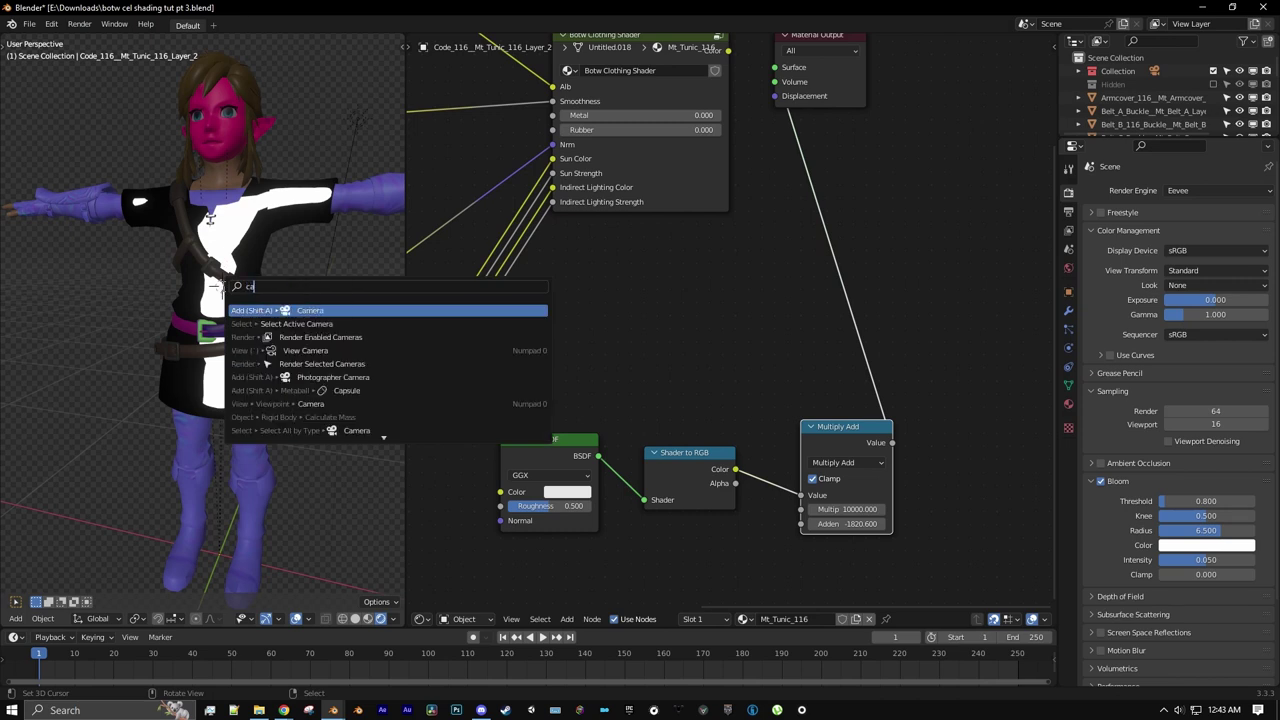
key("BackSpace")
type("ube")
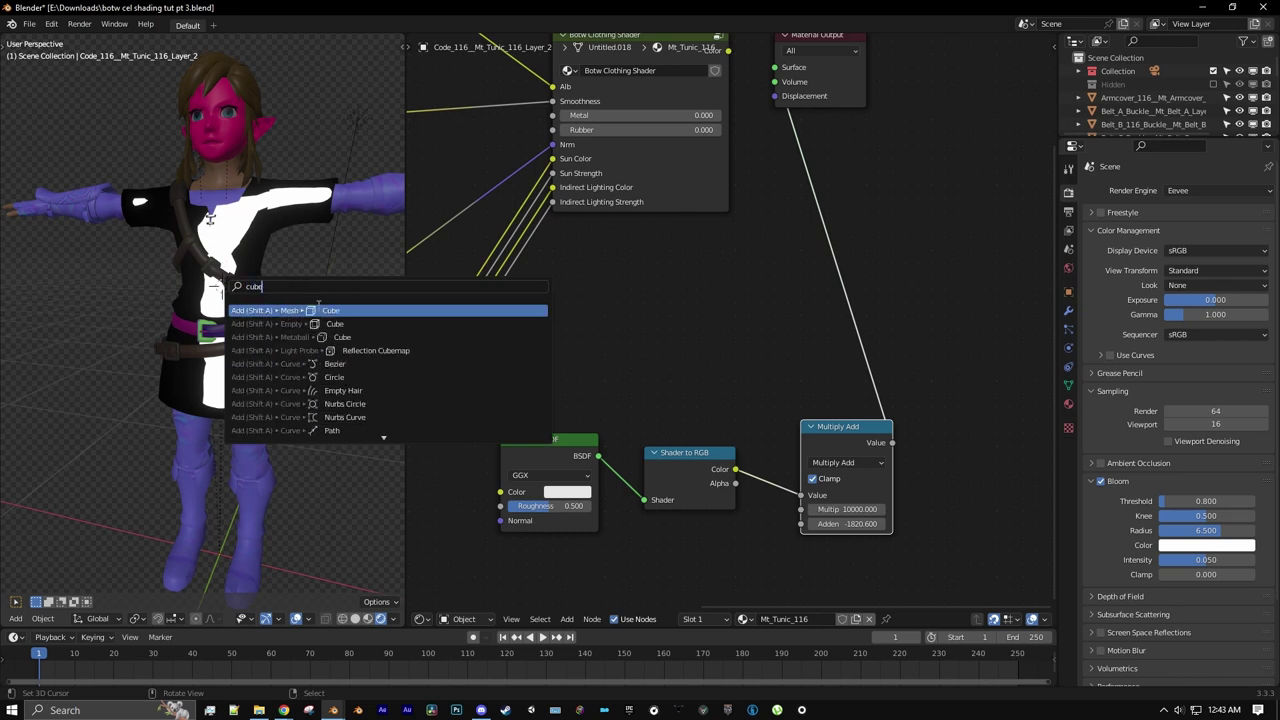
key("Return")
key("s")
left_click(271, 344)
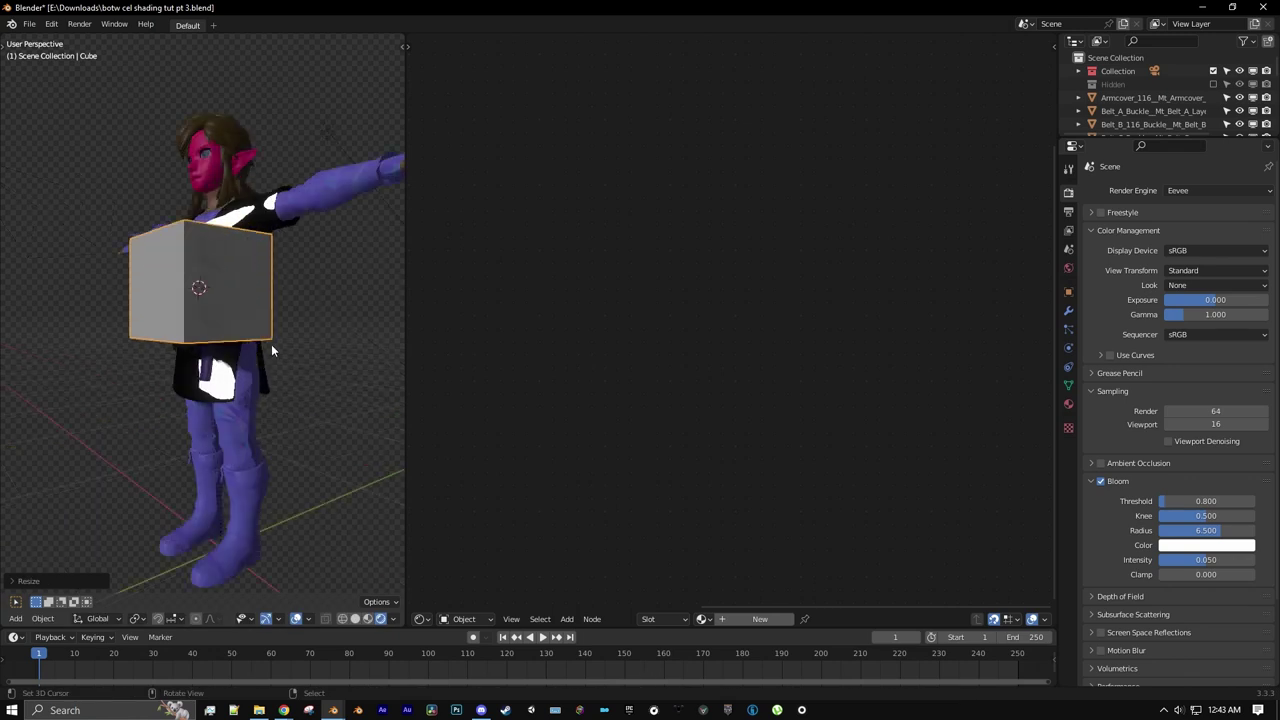
- Move the cube up and in front of the character's head
middle_click_drag(271, 344, 280, 277)
key("g")
left_click(290, 238)
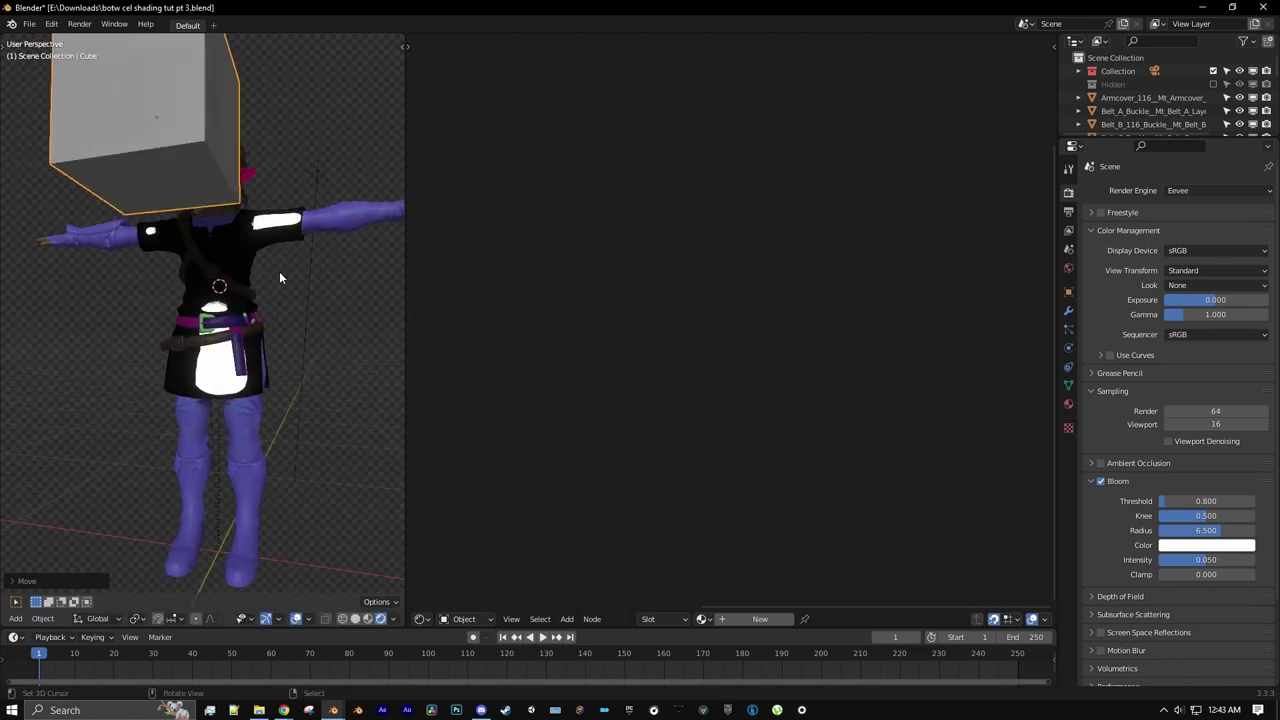
- Move the cube to beside the character's torso
scroll(279, 271, "up", 2)
key("g")
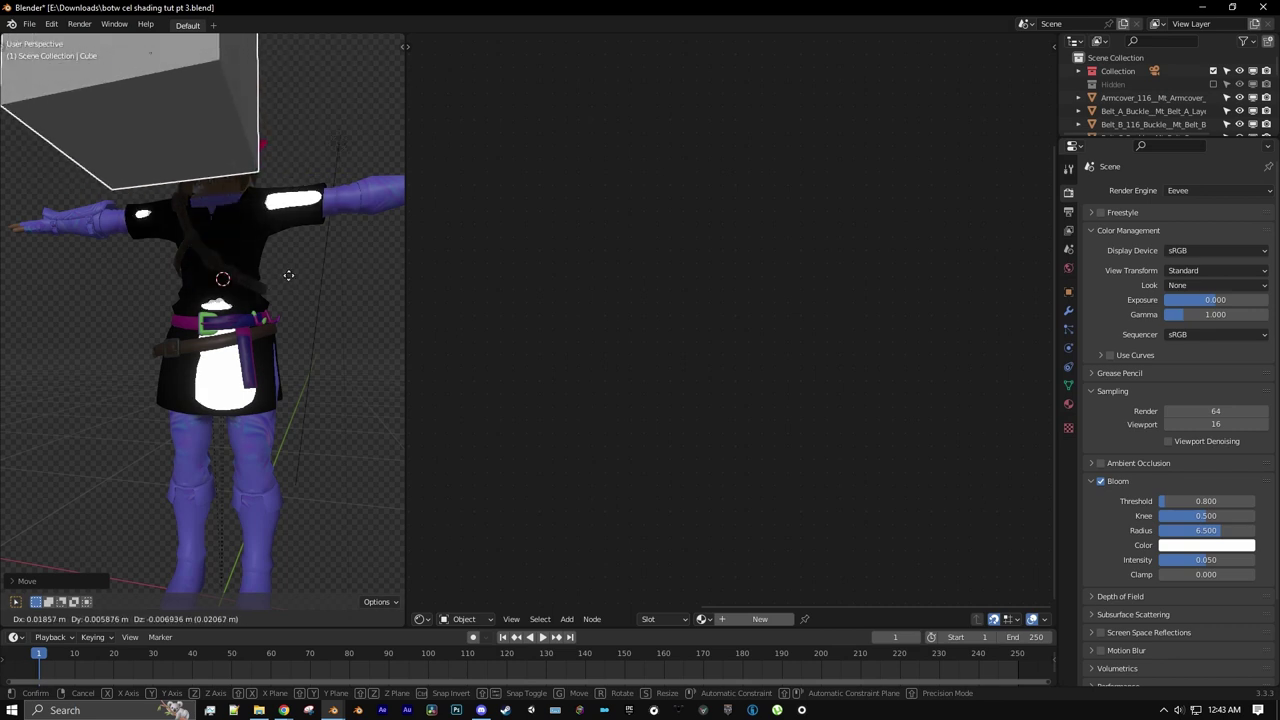
left_click(181, 218)
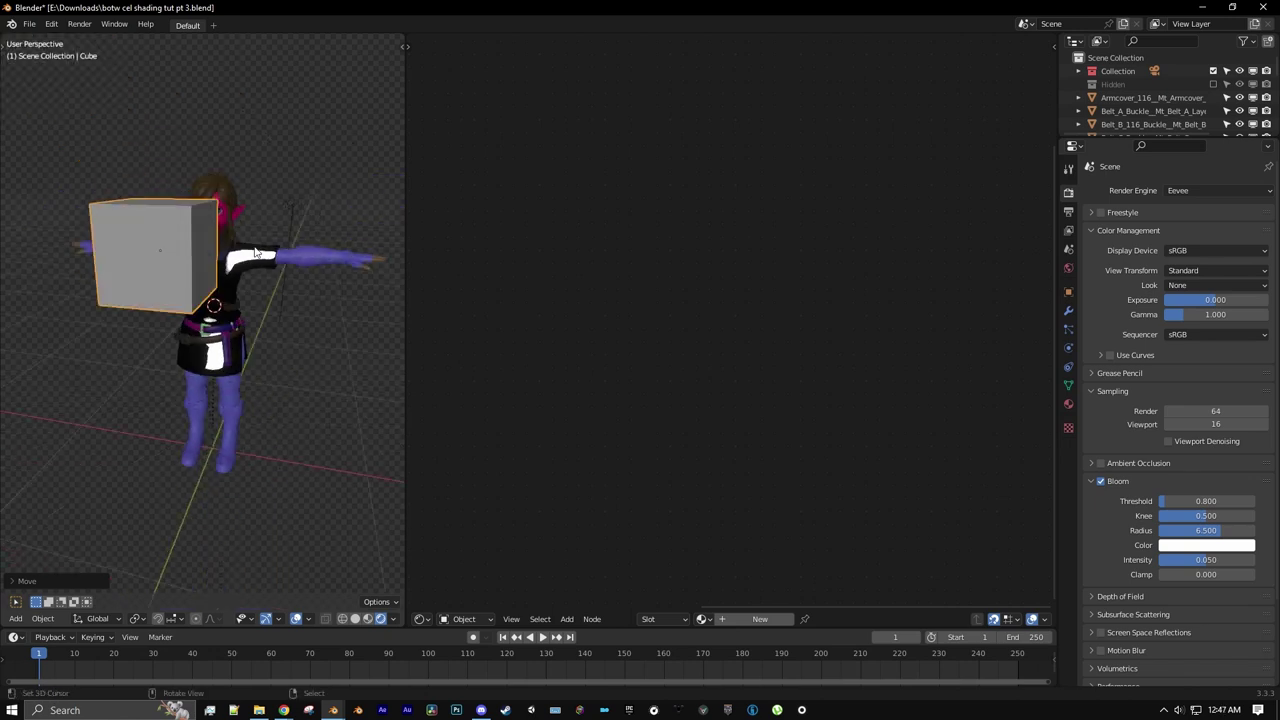
- Delete the cube and the tunic's glossy highlight nodes, and reconnect Botw Clothing Shader's Color to the Material Output's Surface
key("Delete")
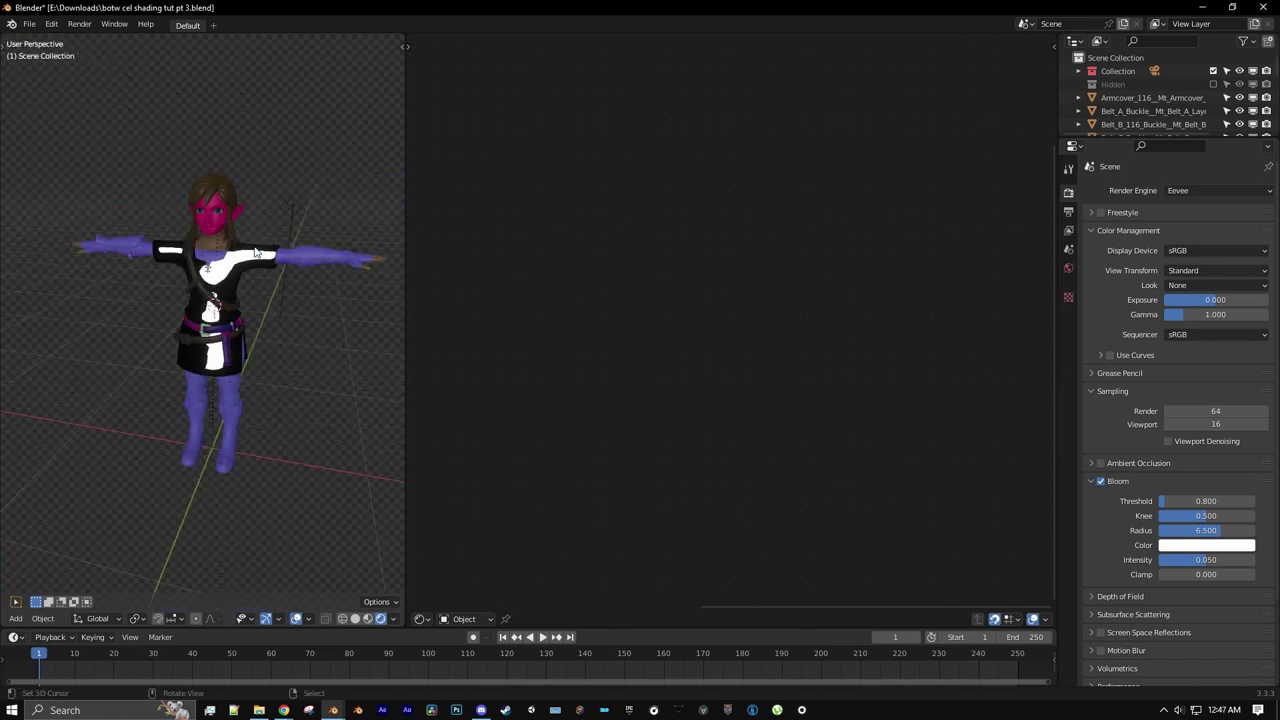
left_click(225, 285)
left_click_drag(497, 336, 841, 489)
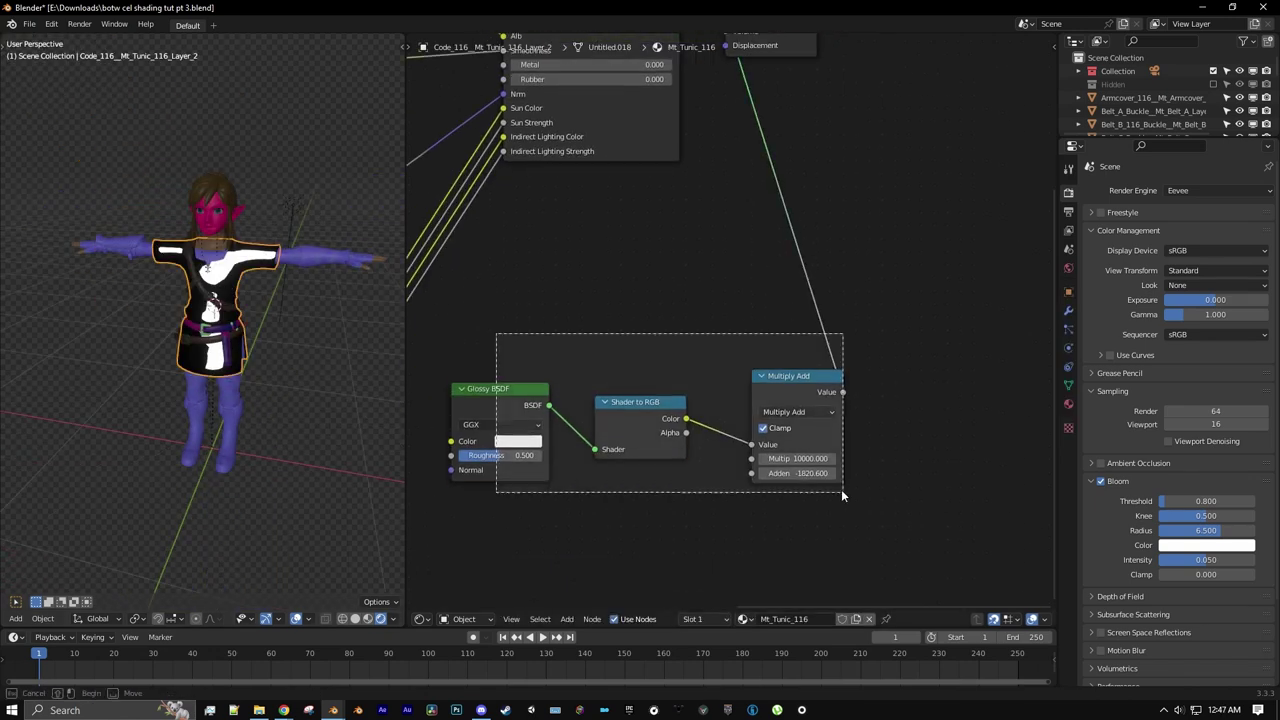
scroll(673, 397, "down", 2)
key("Delete")
scroll(756, 340, "up", 2)
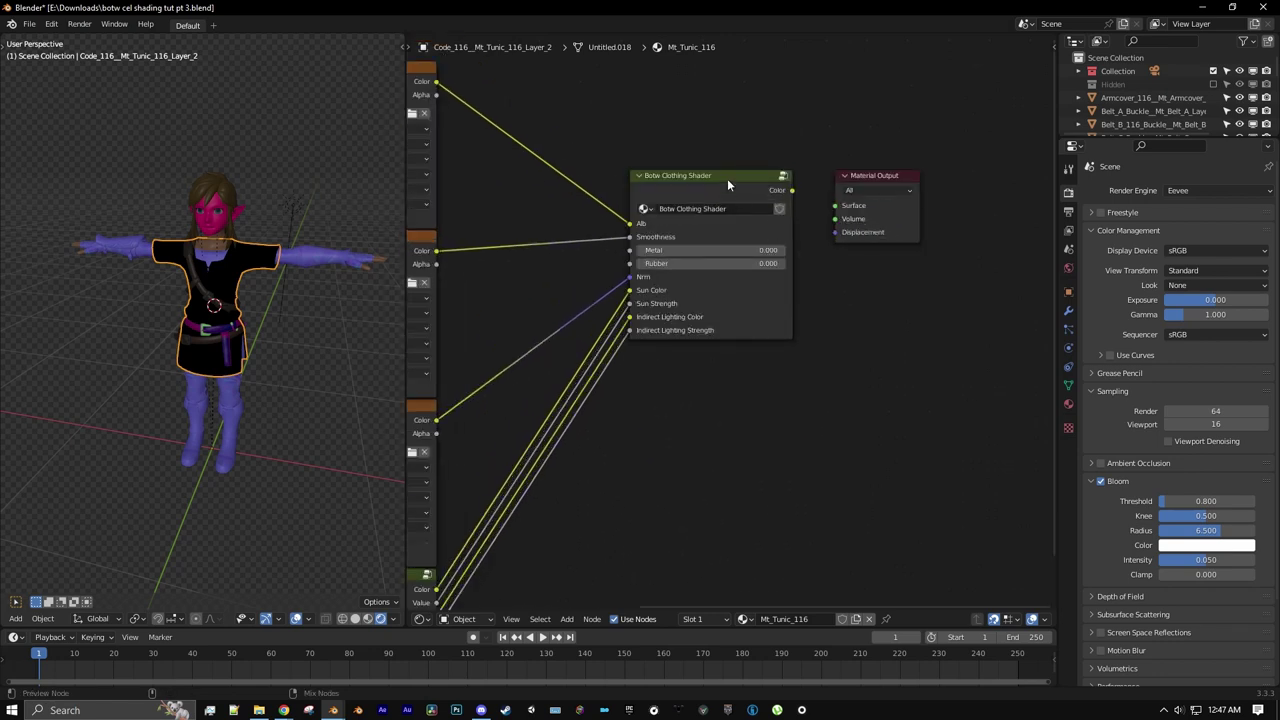
scroll(727, 178, "up", 3)
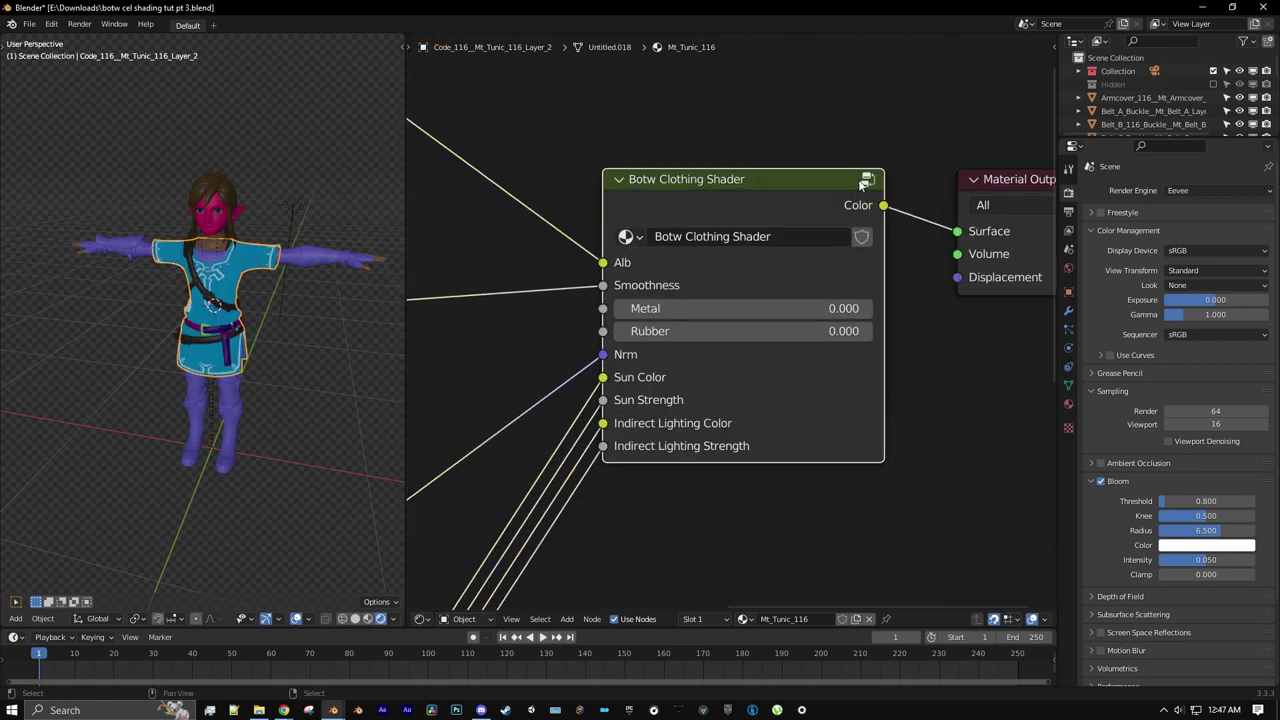
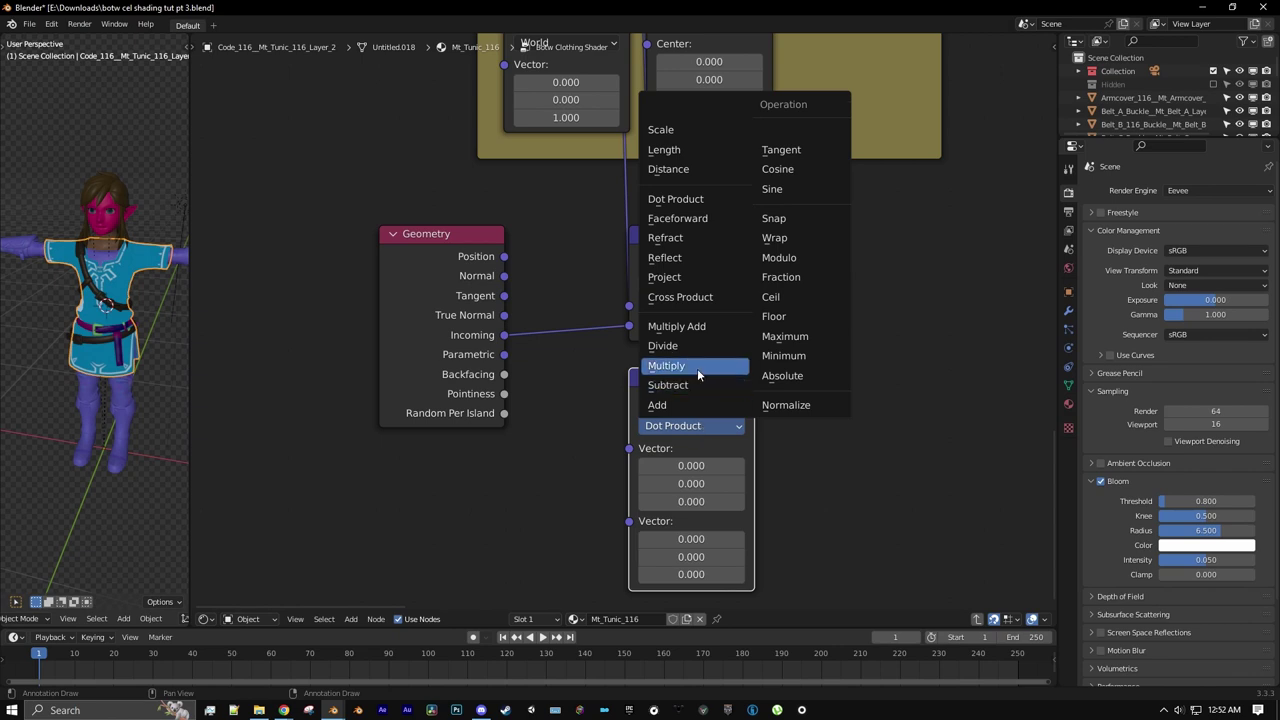
- Set the vector math node below Dot Product to Multiply and feed its first input from the Normal Map's Normal output
left_click(697, 368)
scroll(620, 274, "down", 4)
scroll(620, 274, "up", 4, "shift")
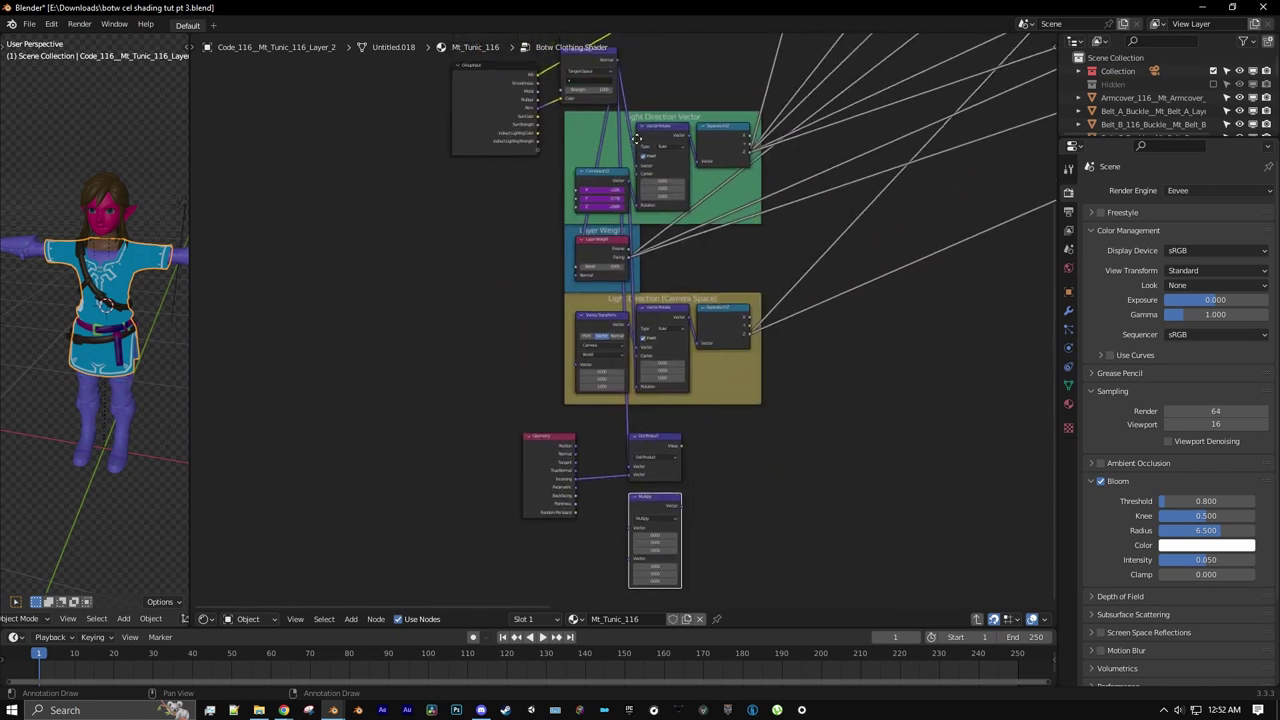
middle_click_drag(637, 139, 636, 142)
left_click_drag(618, 63, 629, 531)
- Set all three components of that Multiply node's second vector to 2
scroll(693, 510, "up", 3)
middle_click_drag(693, 510, 697, 368)
scroll(697, 373, "up", 2)
left_click(677, 453)
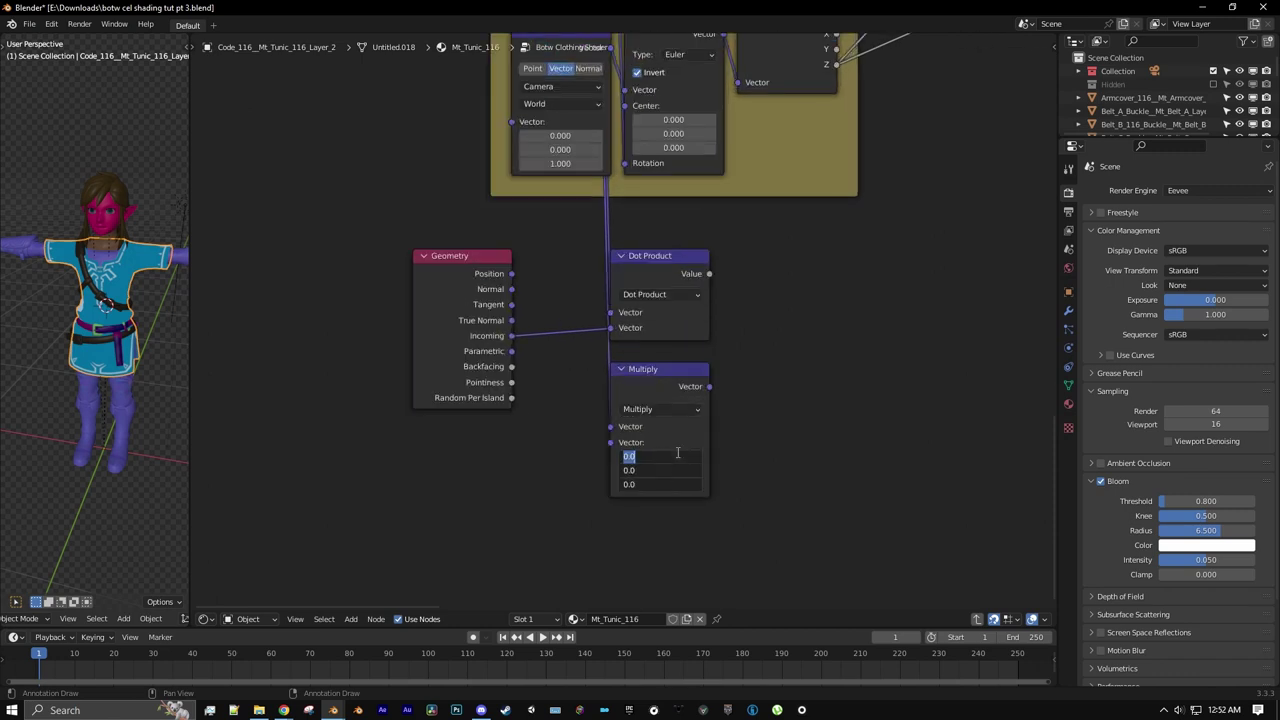
type("2")
key("Return")
- Duplicate the Multiply node and connect Dot Product's Value and the normal-times-2 Vector to the copy's inputs
middle_click_drag(805, 370, 733, 408)
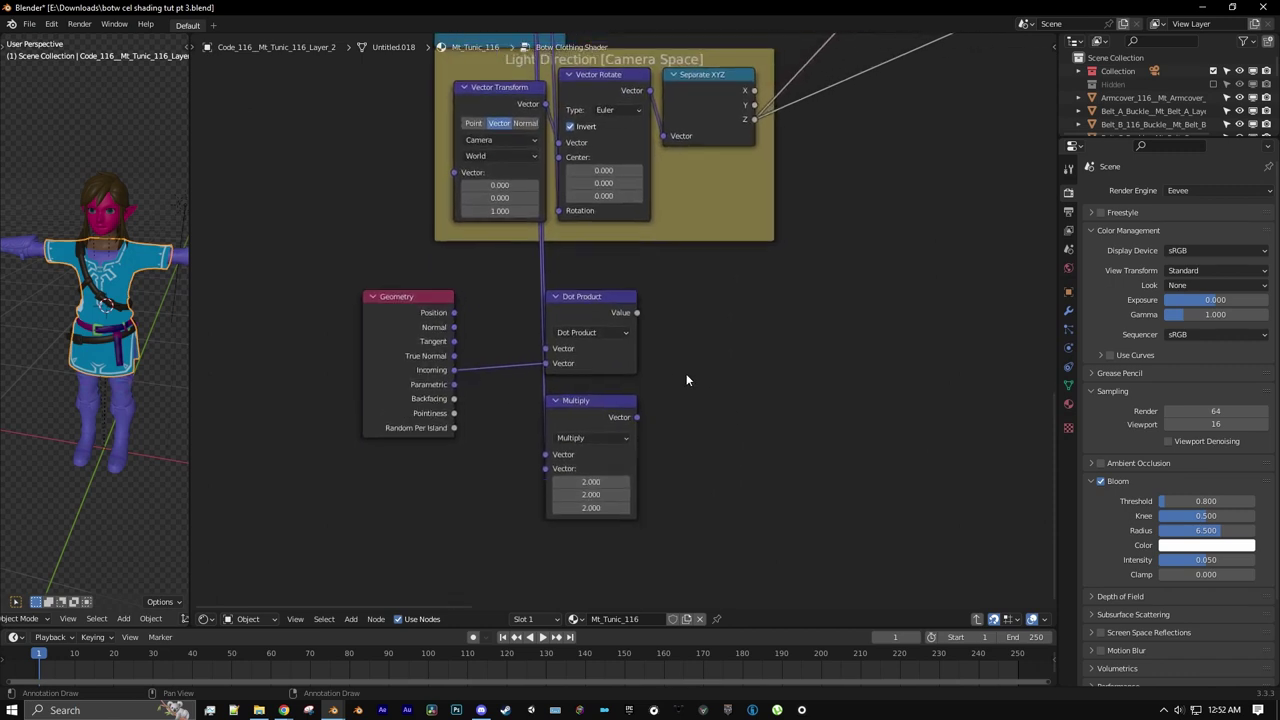
left_click(613, 425)
key("shift+d")
left_click(797, 327)
left_click_drag(637, 312, 722, 366)
left_click_drag(637, 425, 722, 381)
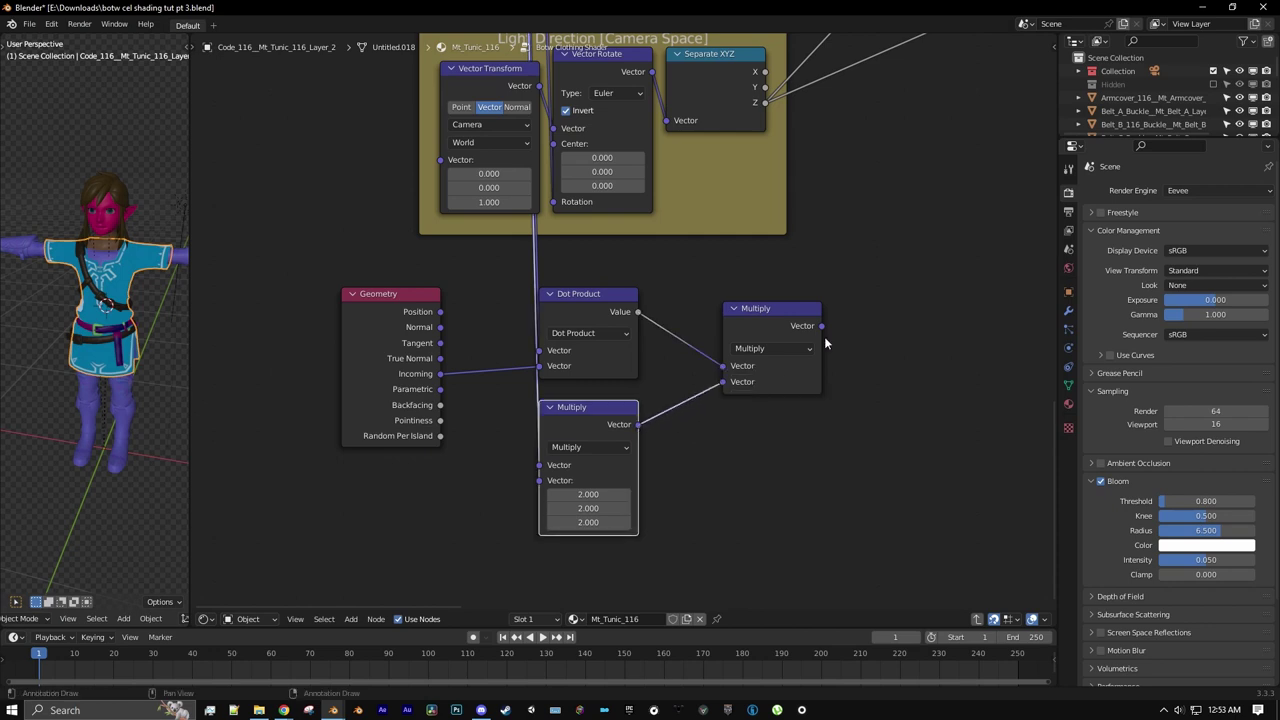
- Add a duplicated vector math node set to Subtract, subtracting the second Multiply's output from Geometry's Incoming vector
middle_click_drag(786, 324, 612, 364)
key("shift+d")
left_click(754, 364)
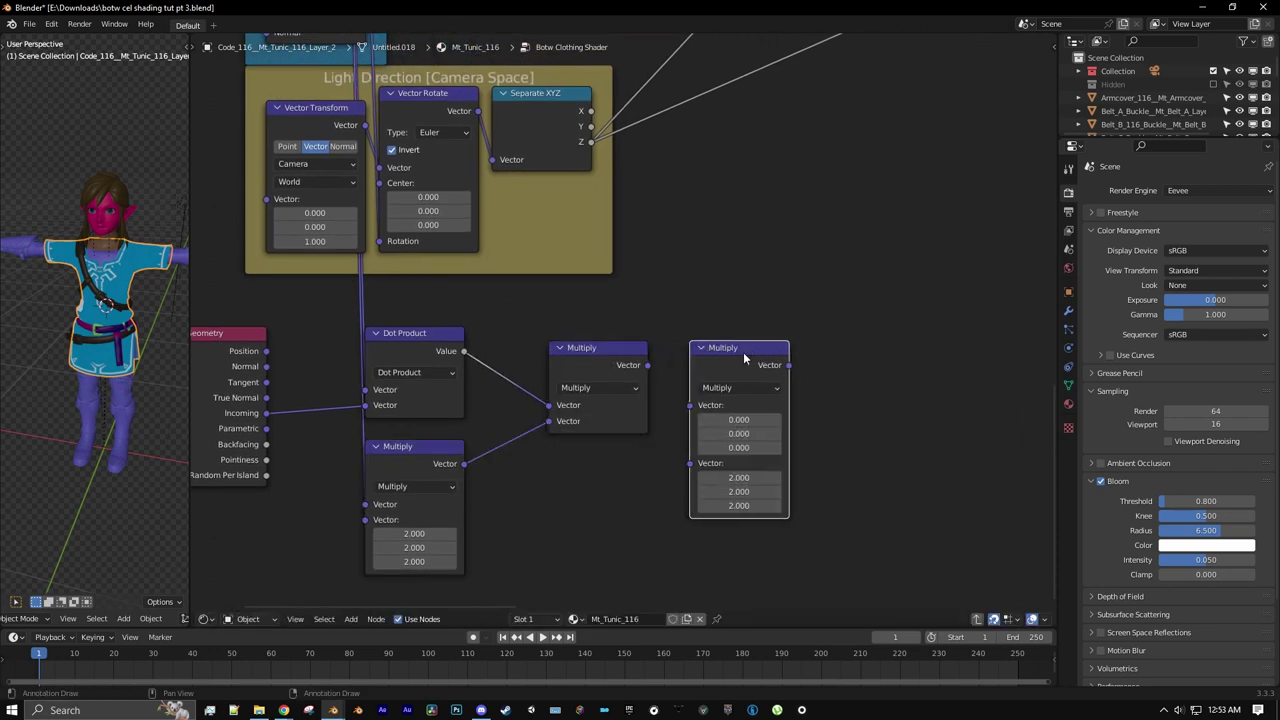
left_click(730, 388)
left_click(721, 419)
left_click_drag(716, 380, 740, 370)
left_click_drag(267, 413, 704, 405)
left_click_drag(649, 366, 655, 381)
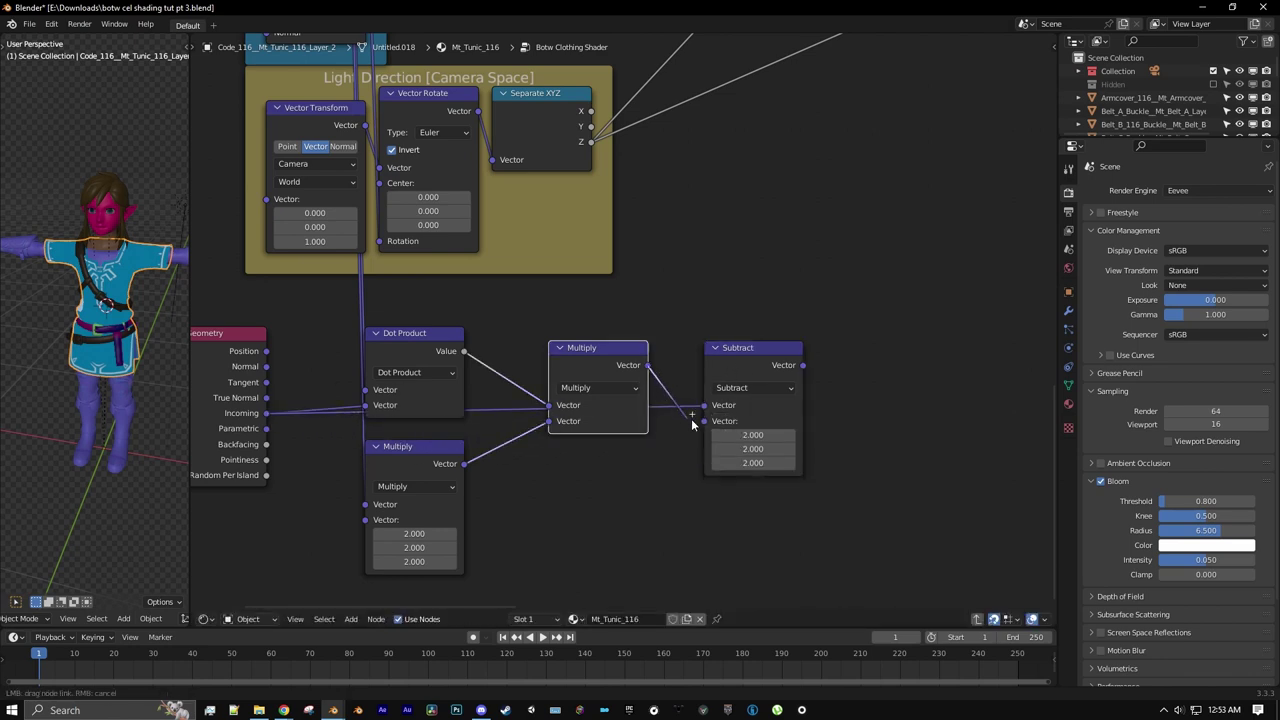
left_click_drag(702, 425, 704, 421)
- Duplicate the Subtract node as Multiply, feed it the Subtract result and set its second vector to -1 on every axis
middle_click_drag(754, 351, 674, 370)
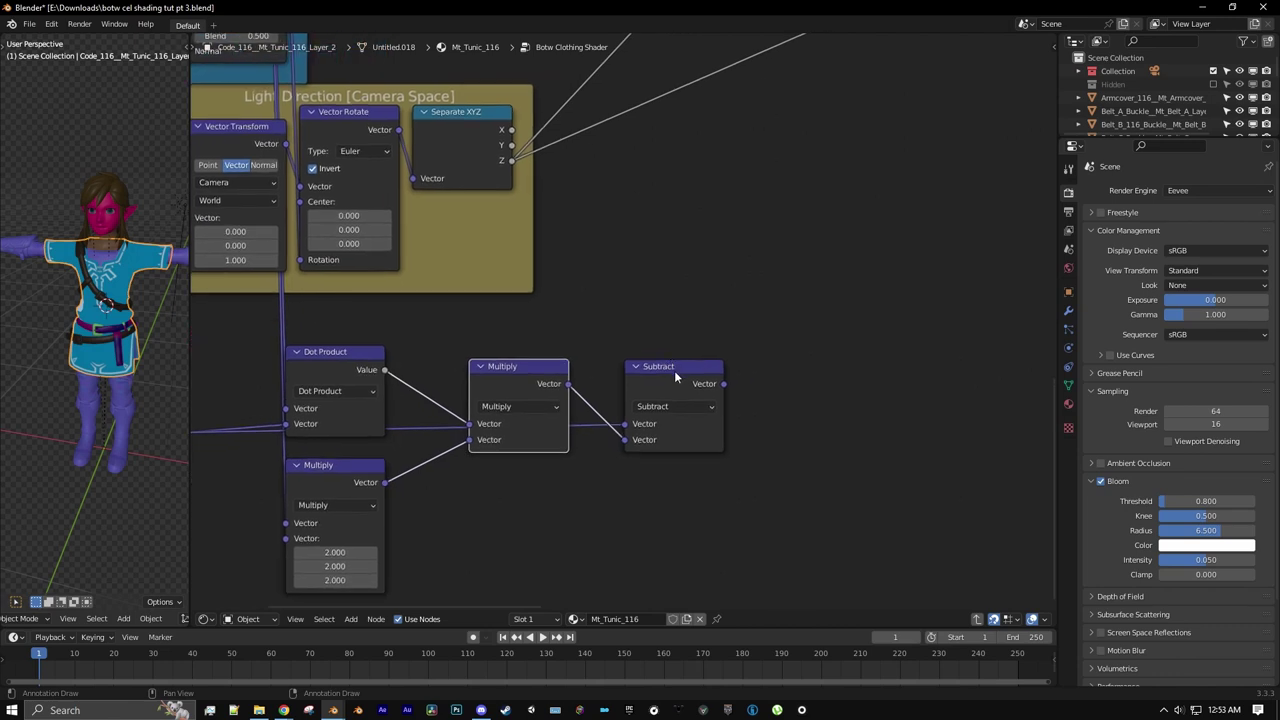
left_click(674, 370)
key("shift+d")
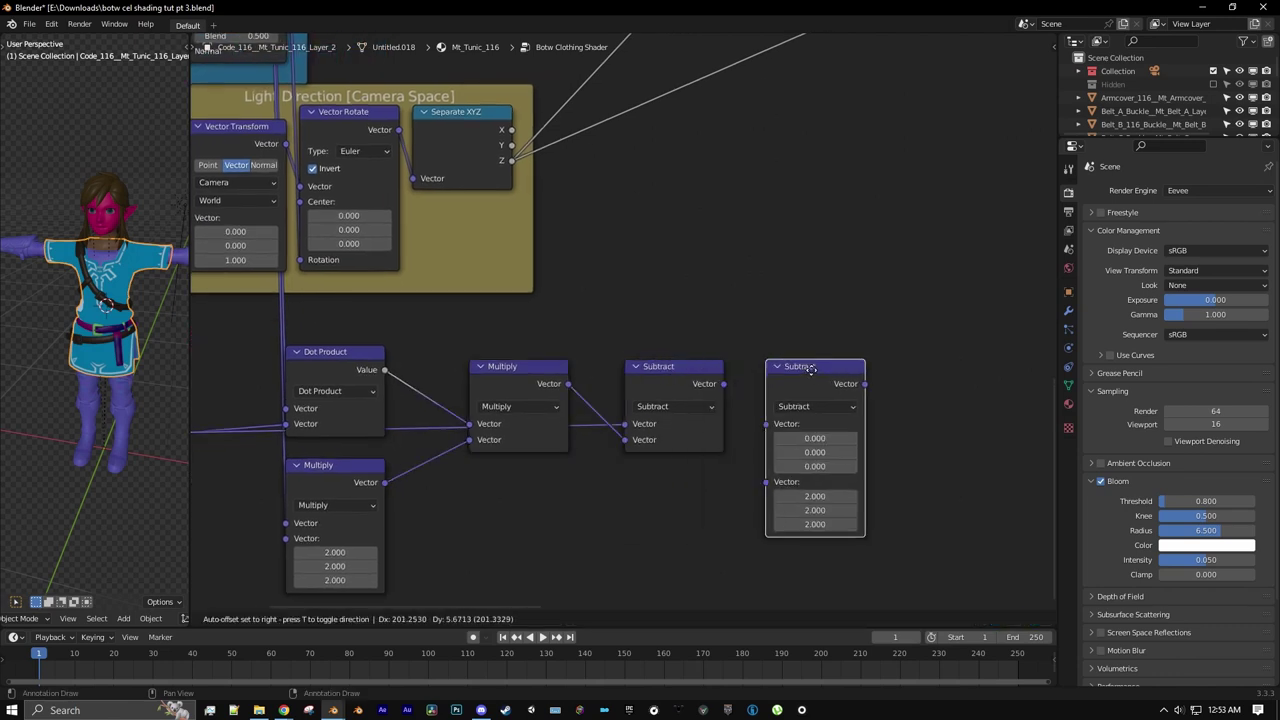
left_click(805, 402)
left_click(805, 406)
left_click(800, 439)
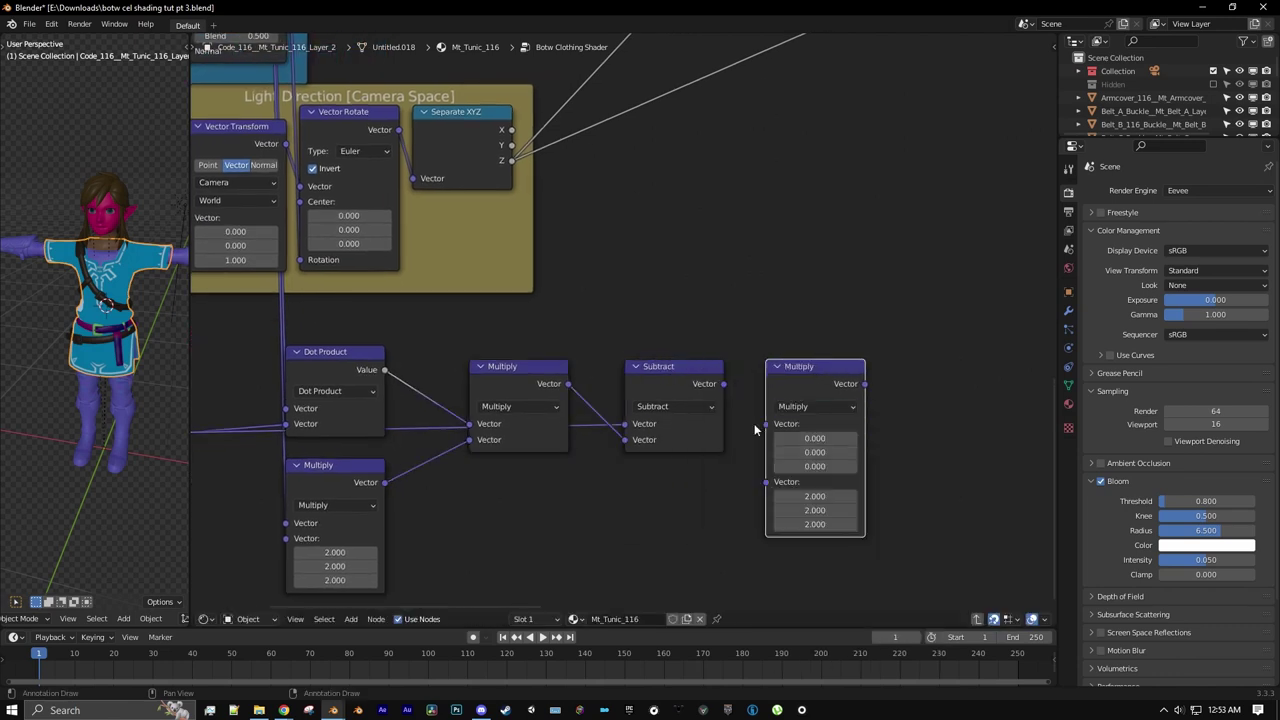
left_click_drag(723, 384, 766, 424)
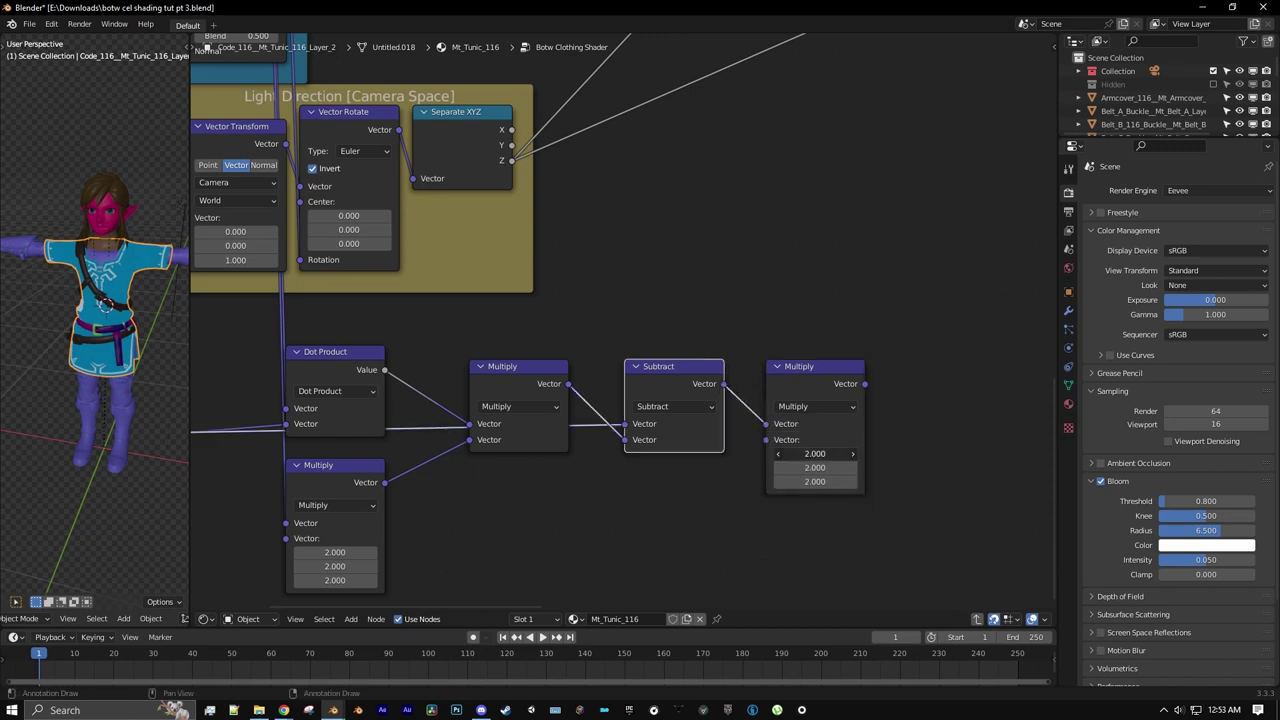
double_click(835, 455)
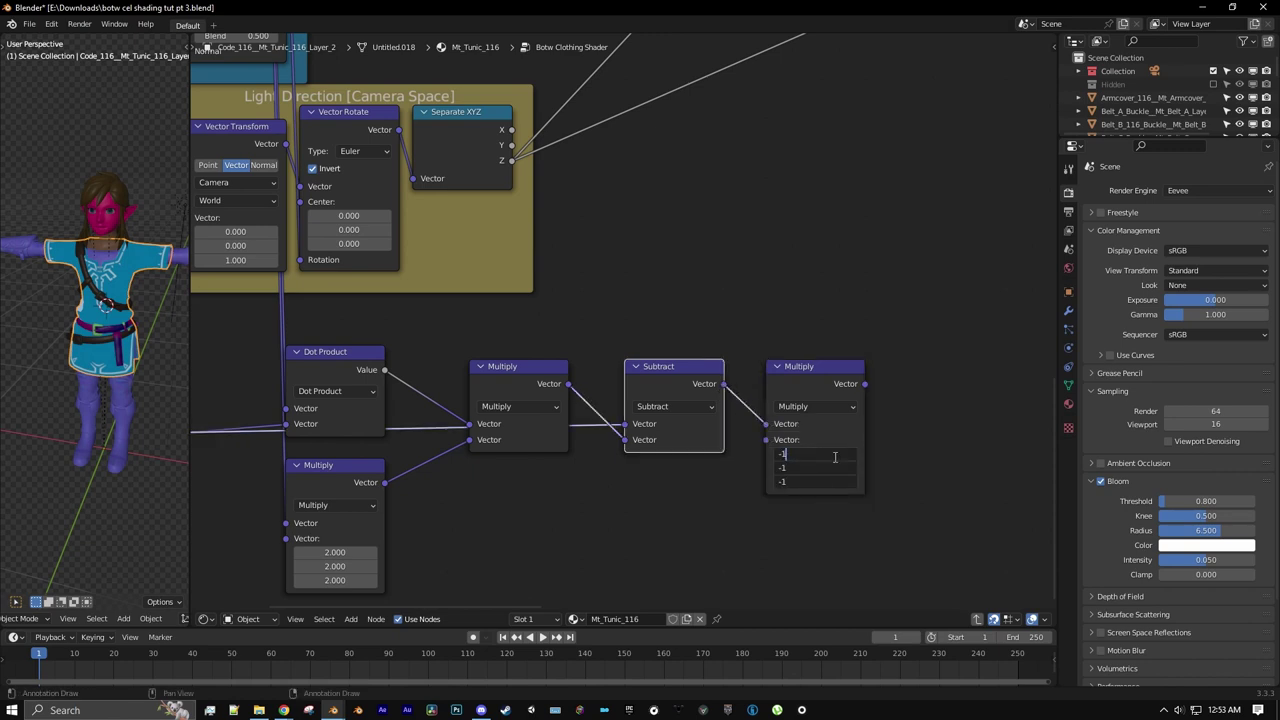
key("Return")
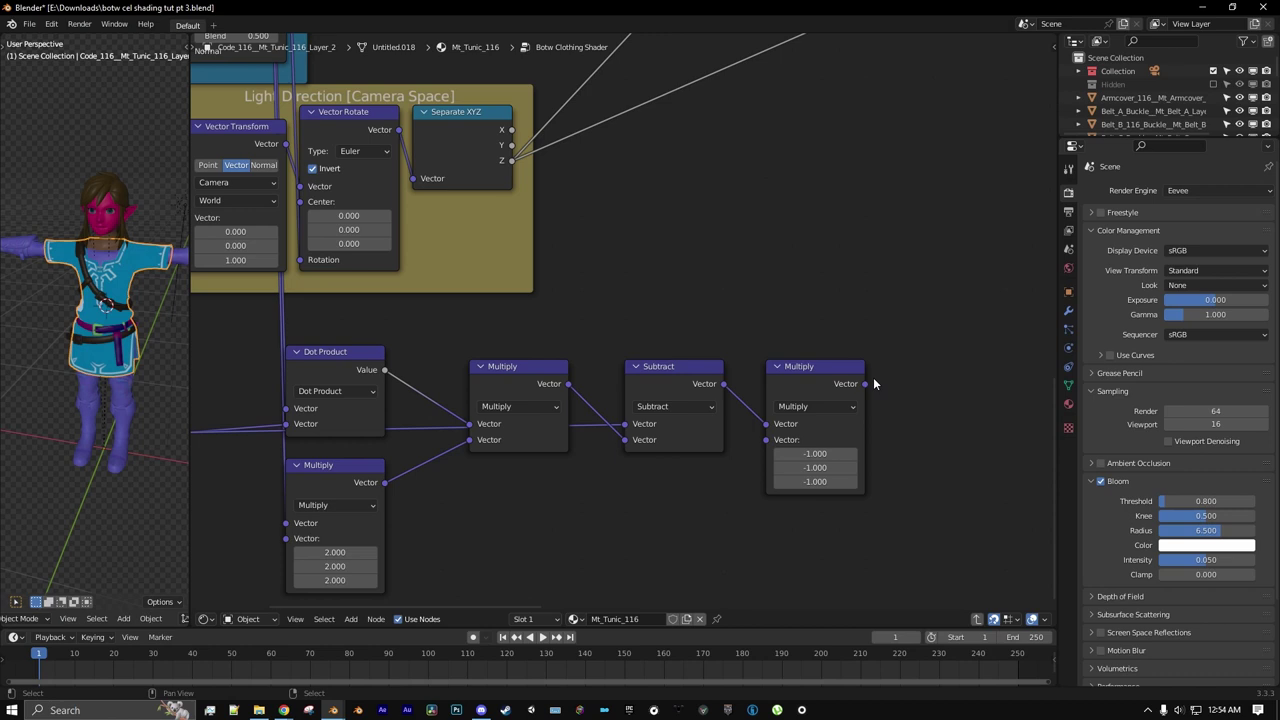
- Add a Texture Coordinate node below the vector math chain
scroll(873, 378, "down", 3)
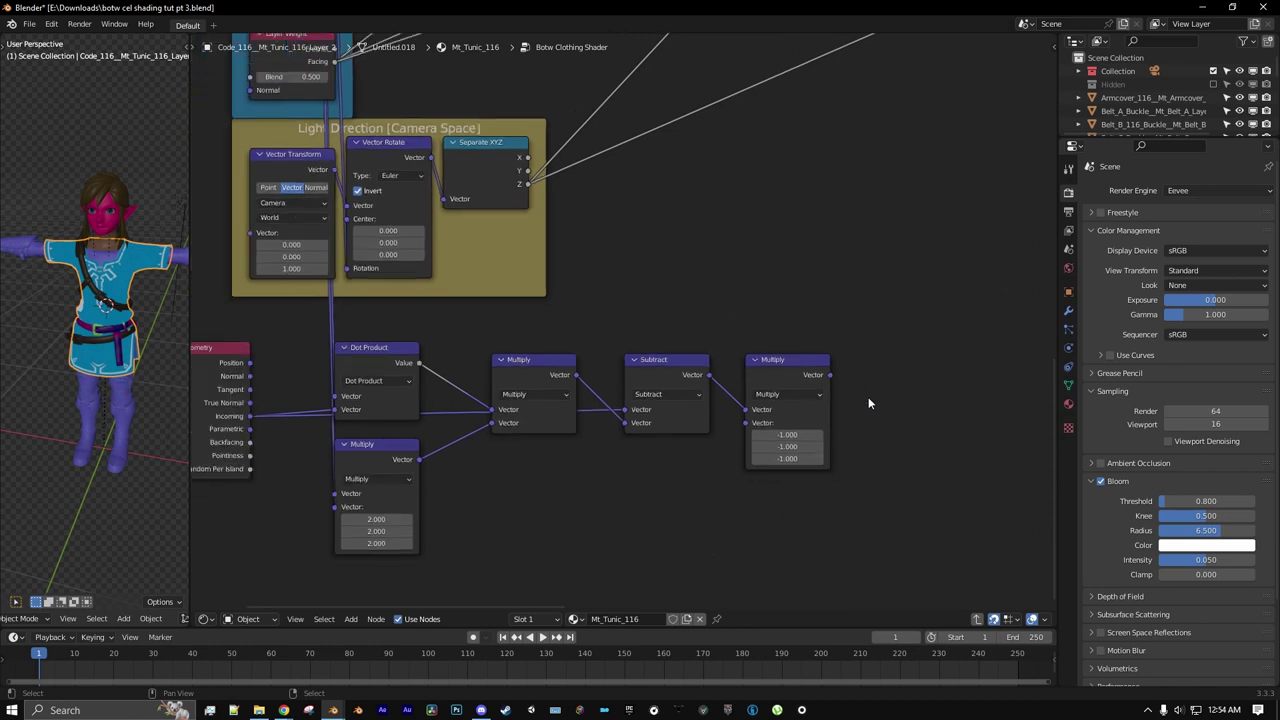
middle_click_drag(851, 407, 894, 345)
scroll(891, 364, "up", 1)
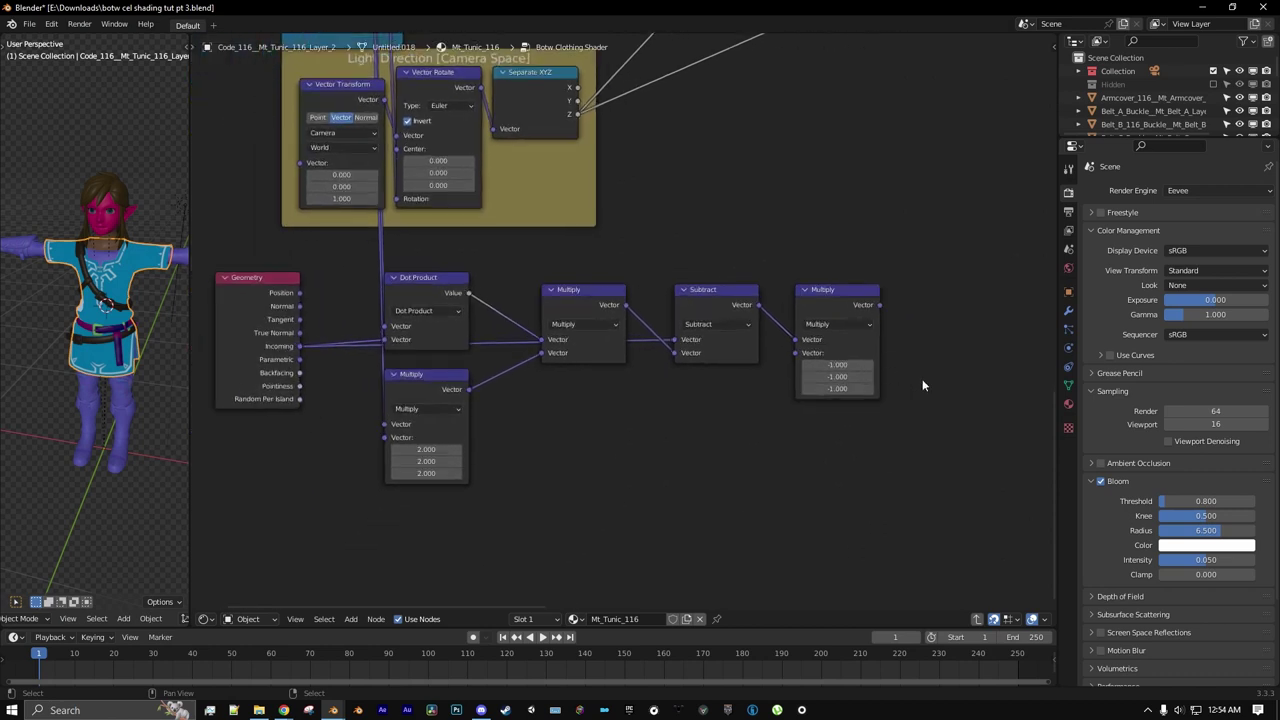
middle_click_drag(875, 409, 850, 424)
left_click(352, 619)
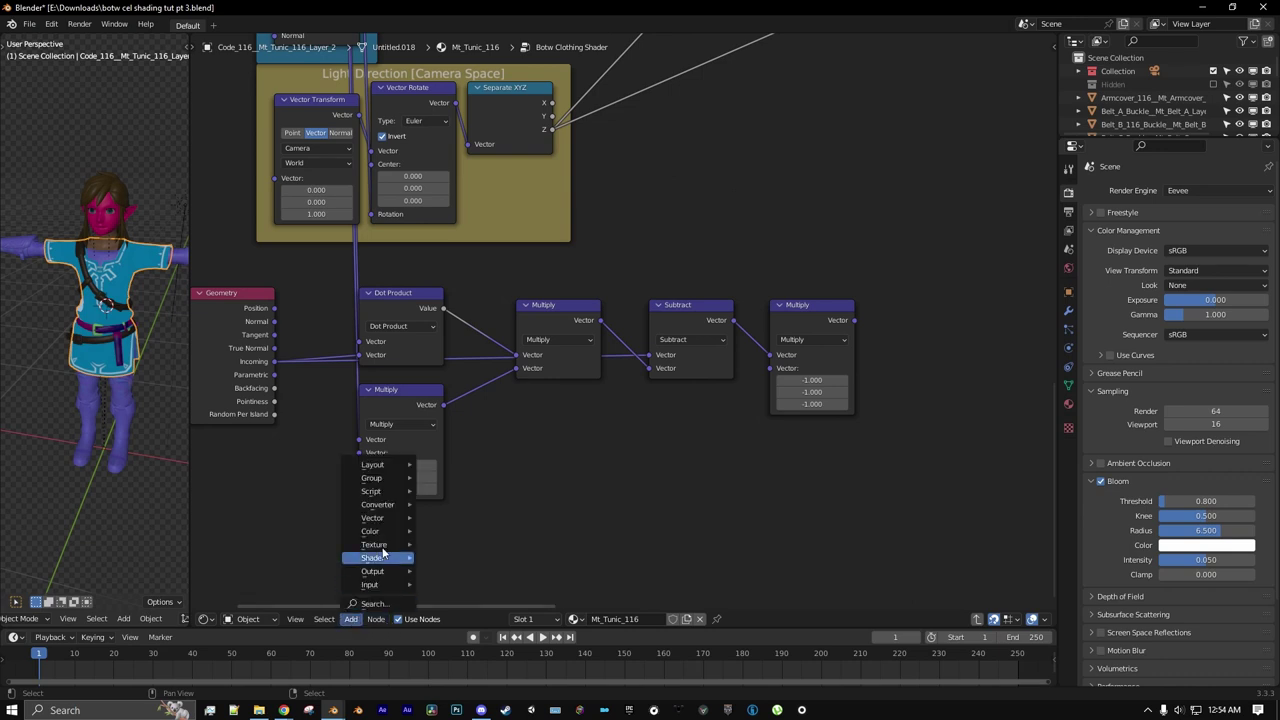
mouse_move(375, 584)
left_click(493, 538)
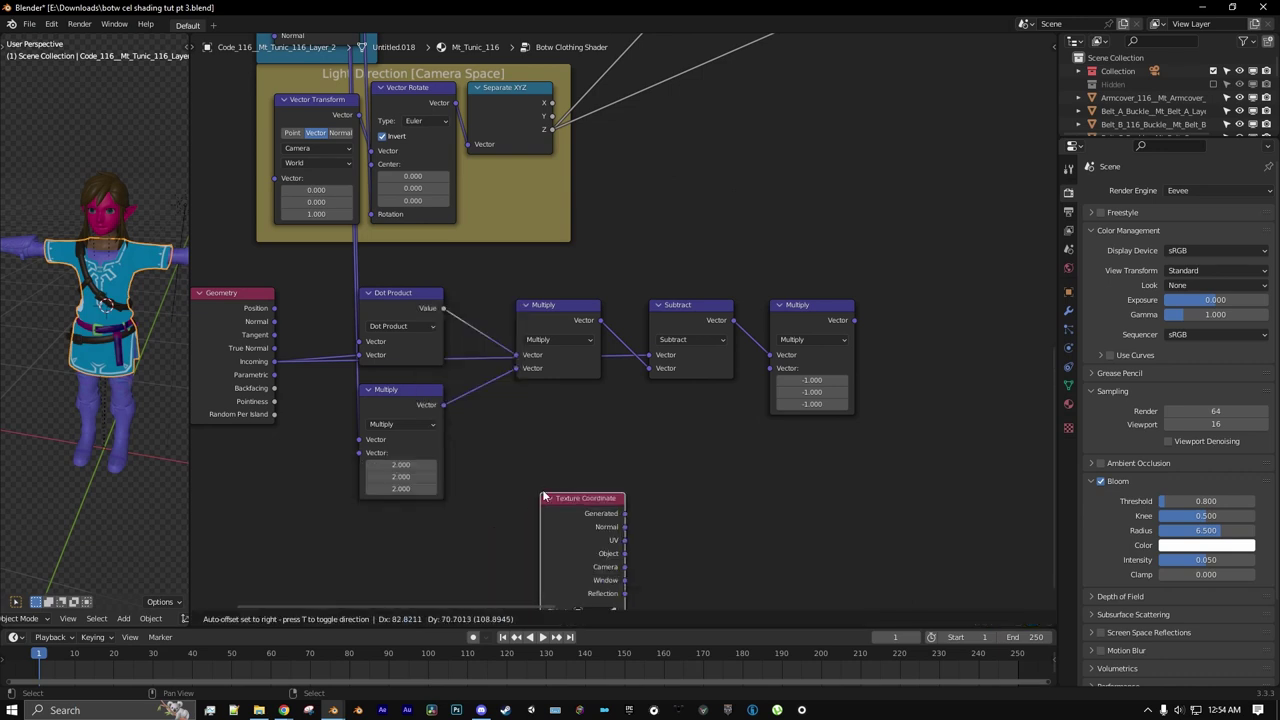
left_click(543, 491)
- Preview the Texture Coordinate node's Reflection output on the tunic and examine its shading up close
middle_click_drag(565, 514, 602, 415)
scroll(602, 415, "up", 1)
left_click(627, 447, "ctrl+shift")
left_click(627, 447, "ctrl+shift")
left_click(627, 447, "ctrl+shift")
left_click(627, 447, "ctrl+shift")
left_click(627, 447, "ctrl+shift")
left_click(627, 447, "ctrl+shift")
left_click(627, 447, "ctrl+shift")
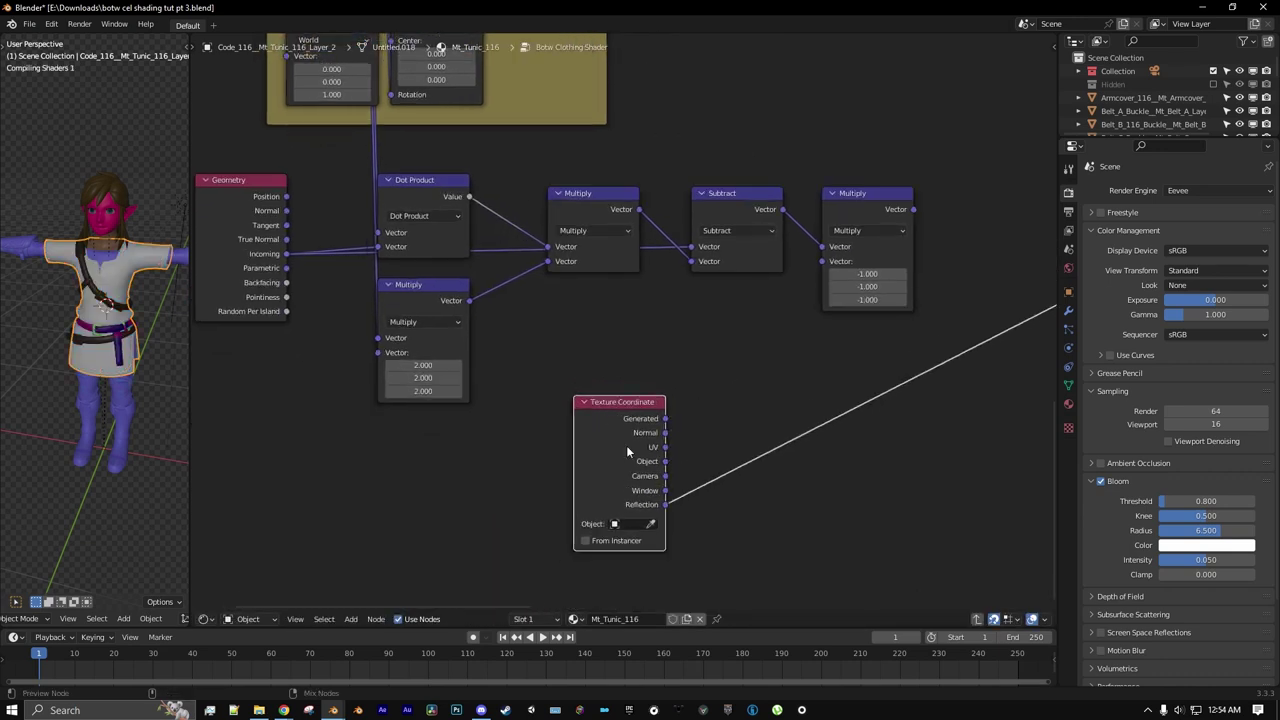
middle_click_drag(668, 522, 654, 390)
scroll(654, 390, "up", 7)
scroll(126, 374, "up", 2)
scroll(128, 360, "up", 2)
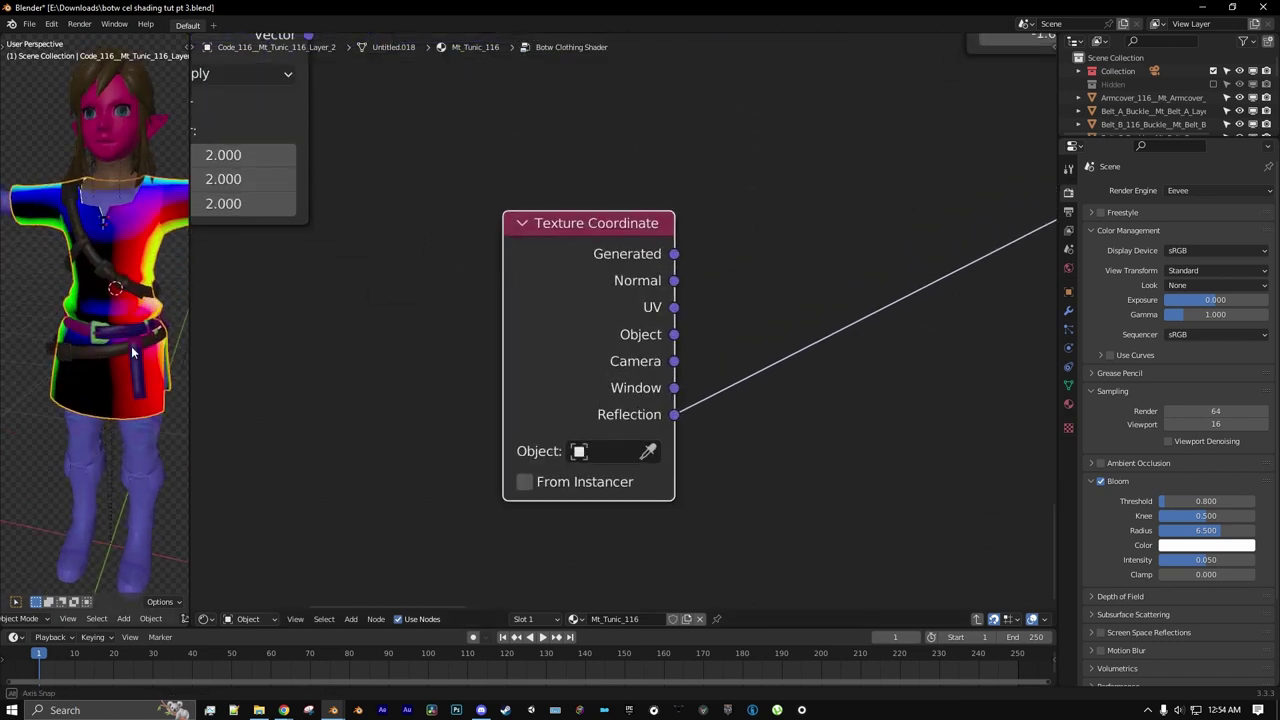
- Preview the final Multiply node's Vector output on the tunic for comparison, and delete the Texture Coordinate node
scroll(757, 219, "down", 3)
left_click(765, 230, "ctrl+shift")
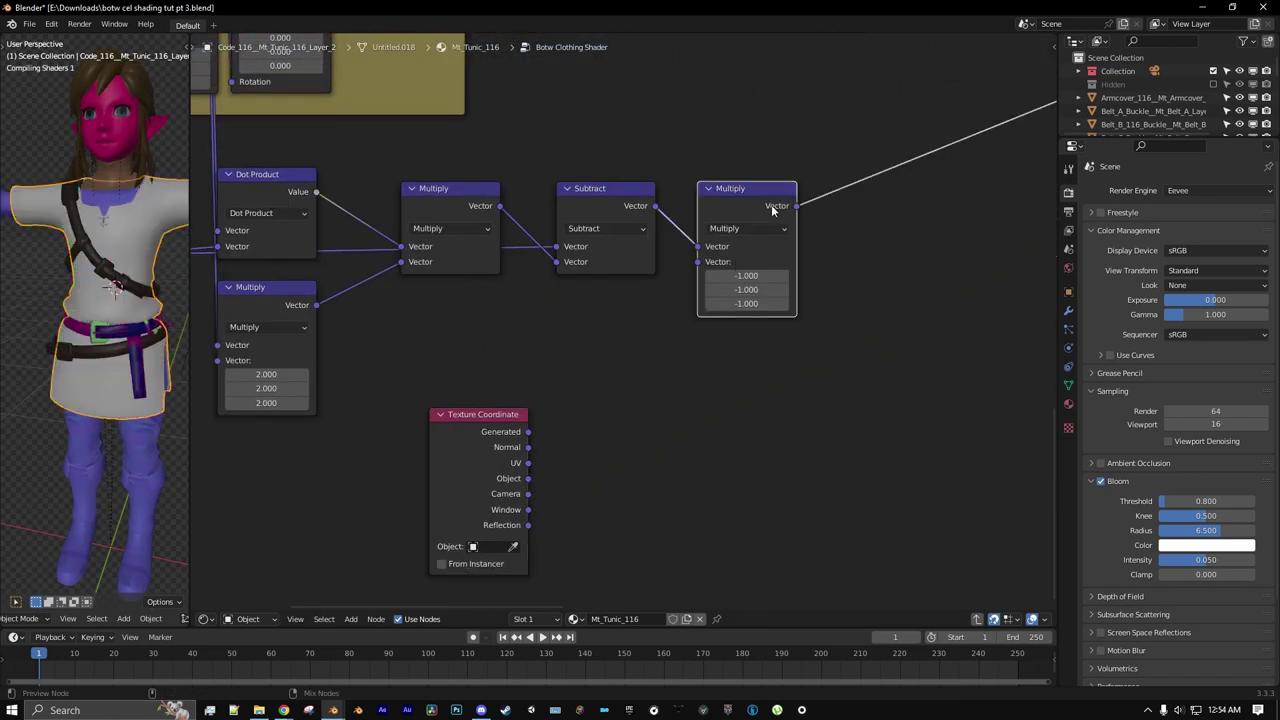
middle_click_drag(20, 303, 95, 293)
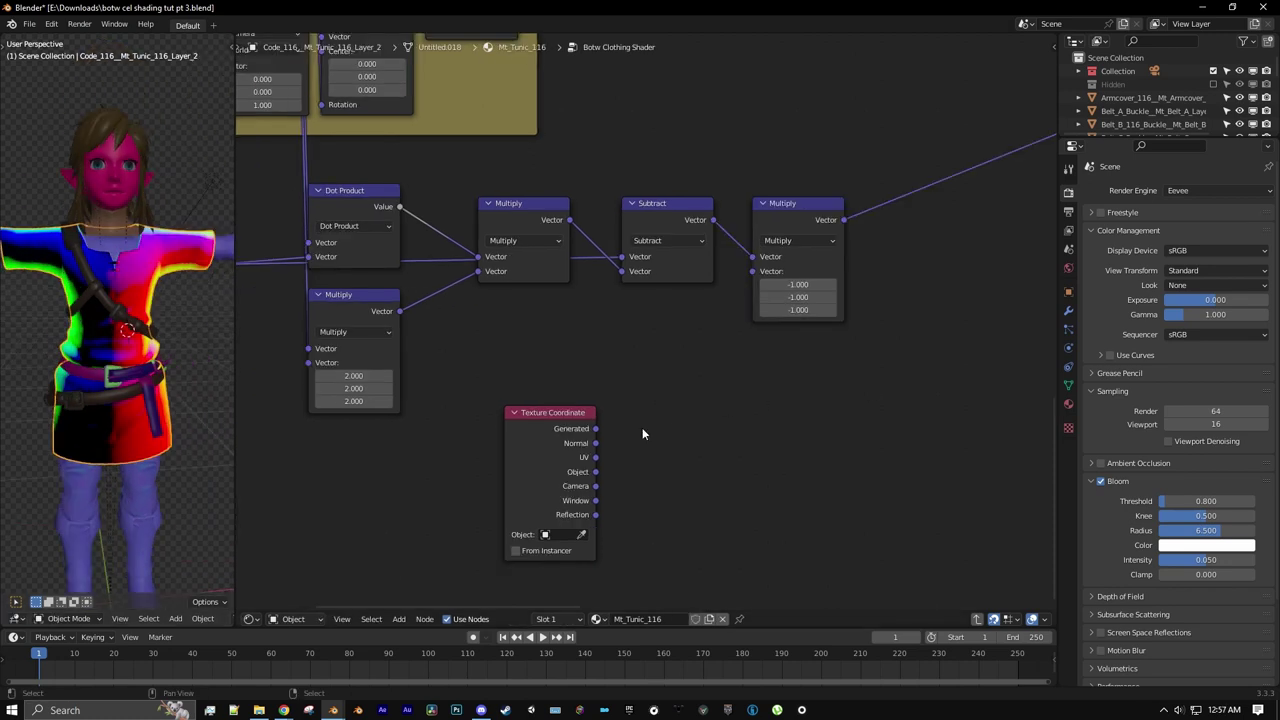
key("x")
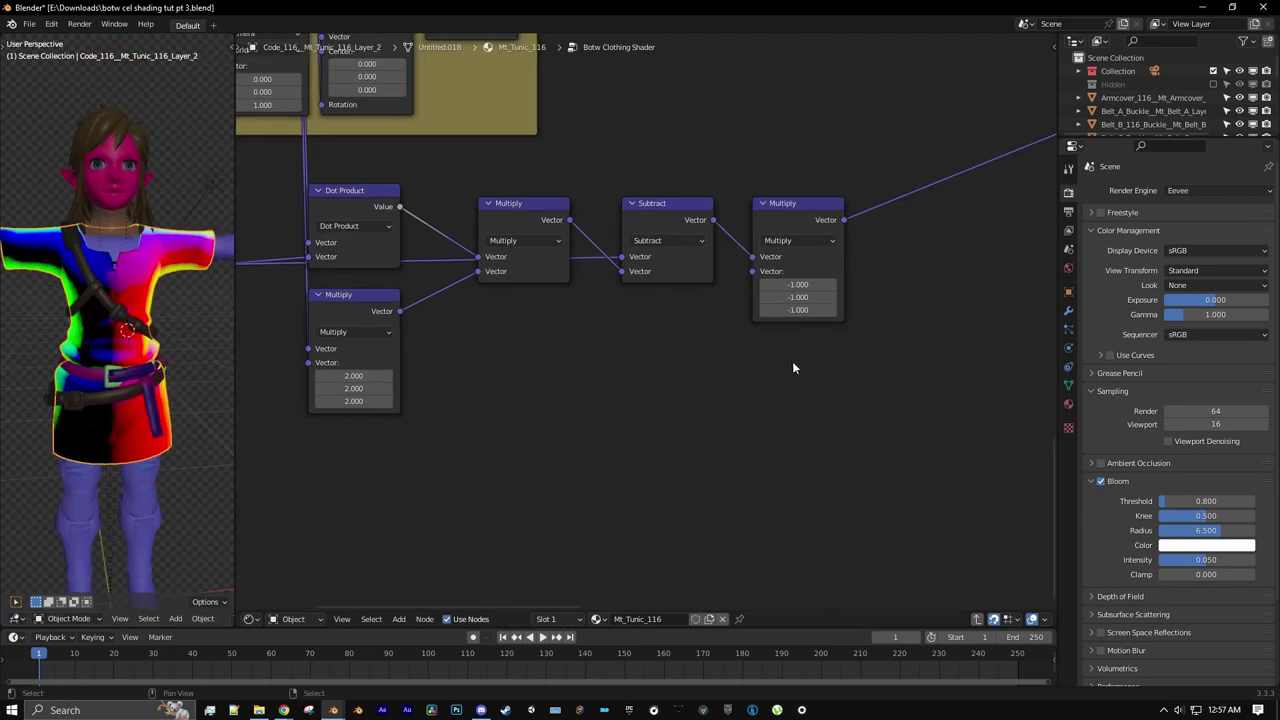
- Insert a Separate XYZ node into the link leaving the final Multiply node
middle_click_drag(792, 361, 577, 451)
key("shift+a")
mouse_move(429, 497)
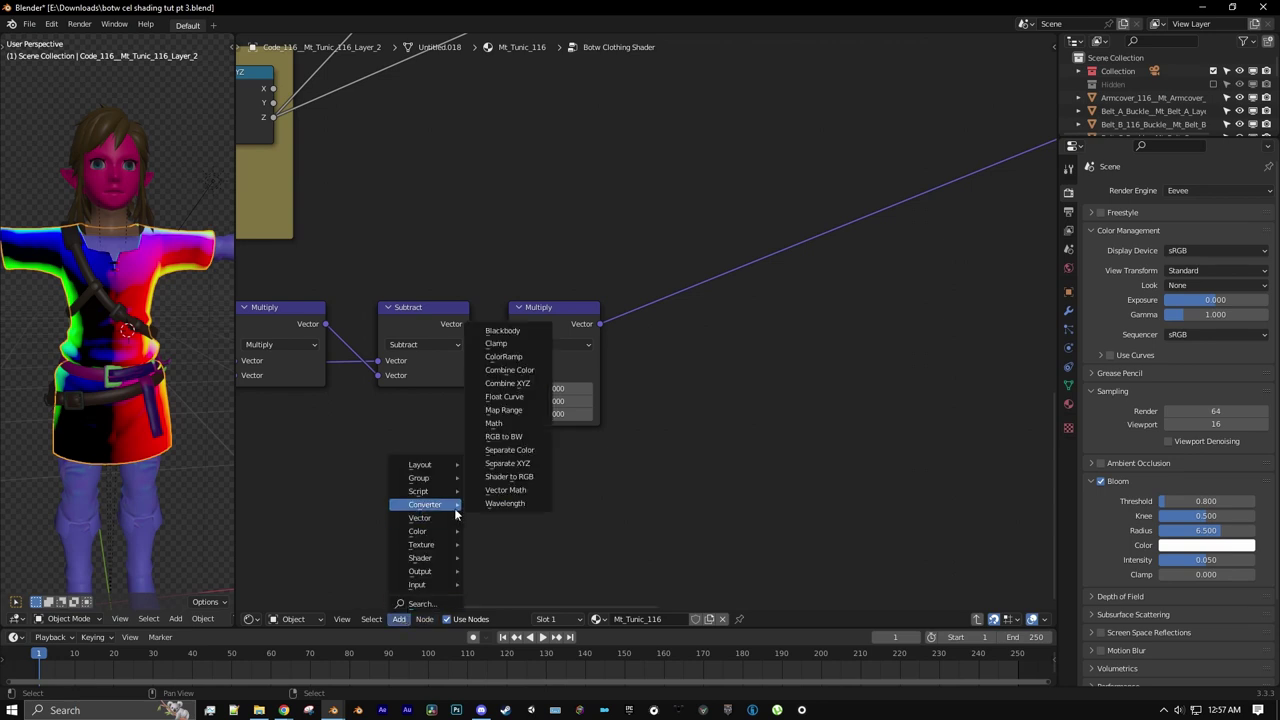
left_click(505, 469)
left_click(672, 267)
middle_click_drag(652, 426, 480, 499)
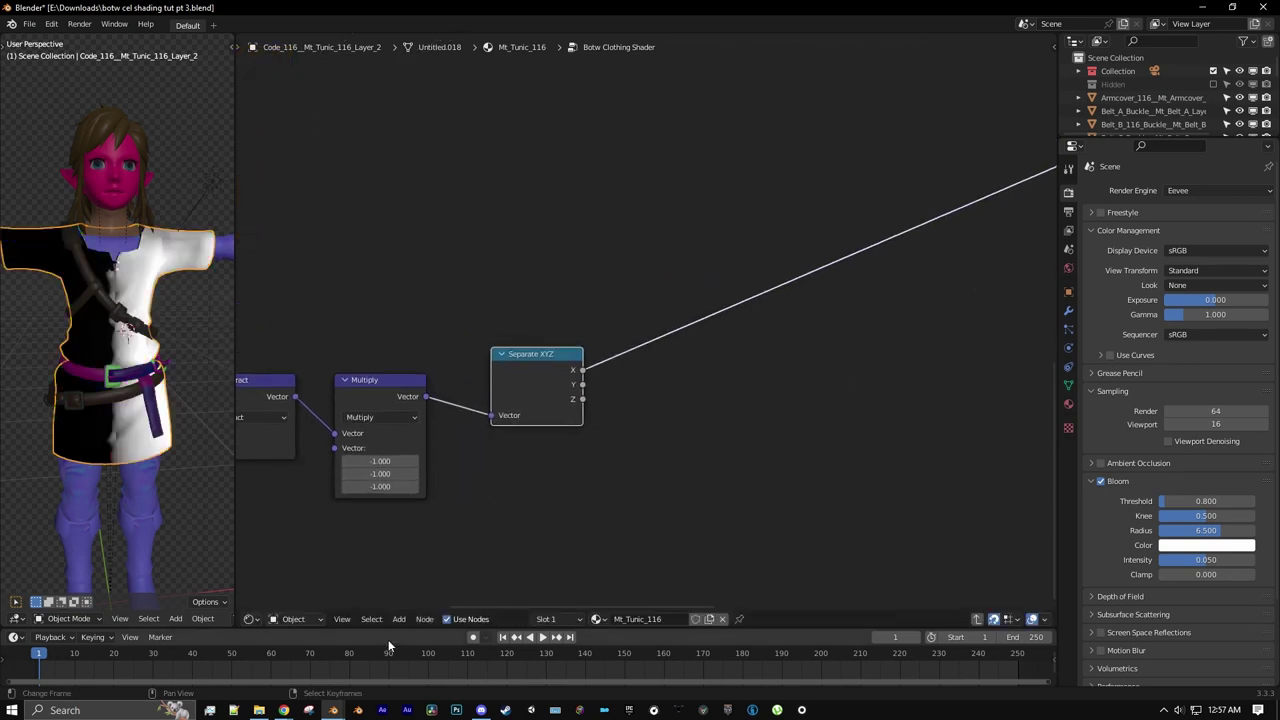
- Add a Math node set to Multiply Add, fed by Separate XYZ's Z output, with a multiplier of 10000
left_click(399, 619)
mouse_move(441, 514)
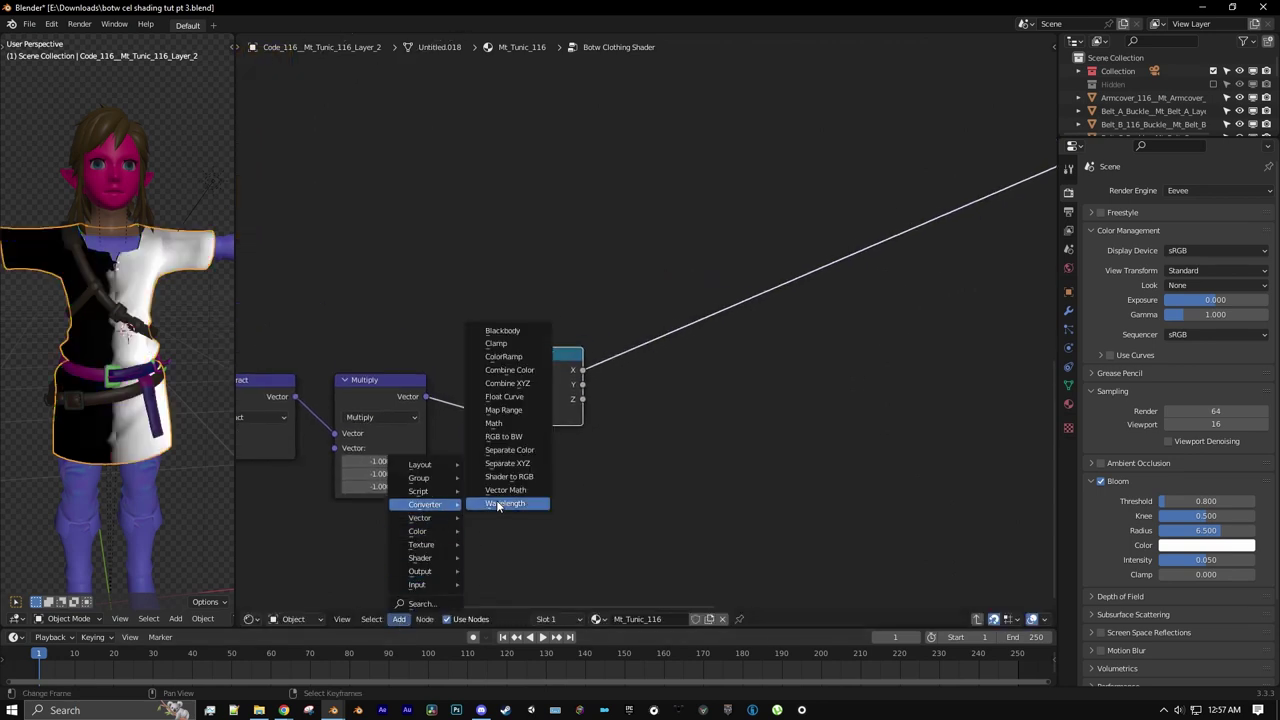
left_click(500, 430)
left_click(665, 388)
left_click_drag(583, 401, 662, 449)
left_click(708, 416)
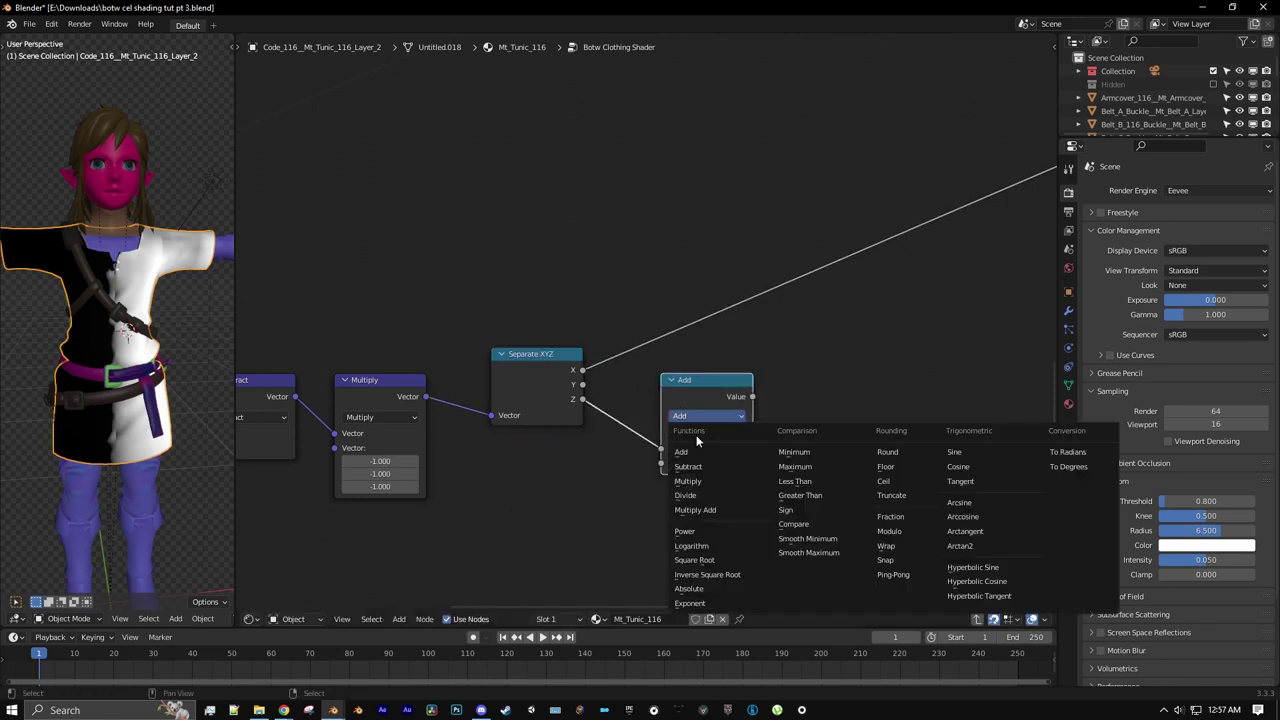
left_click(715, 506)
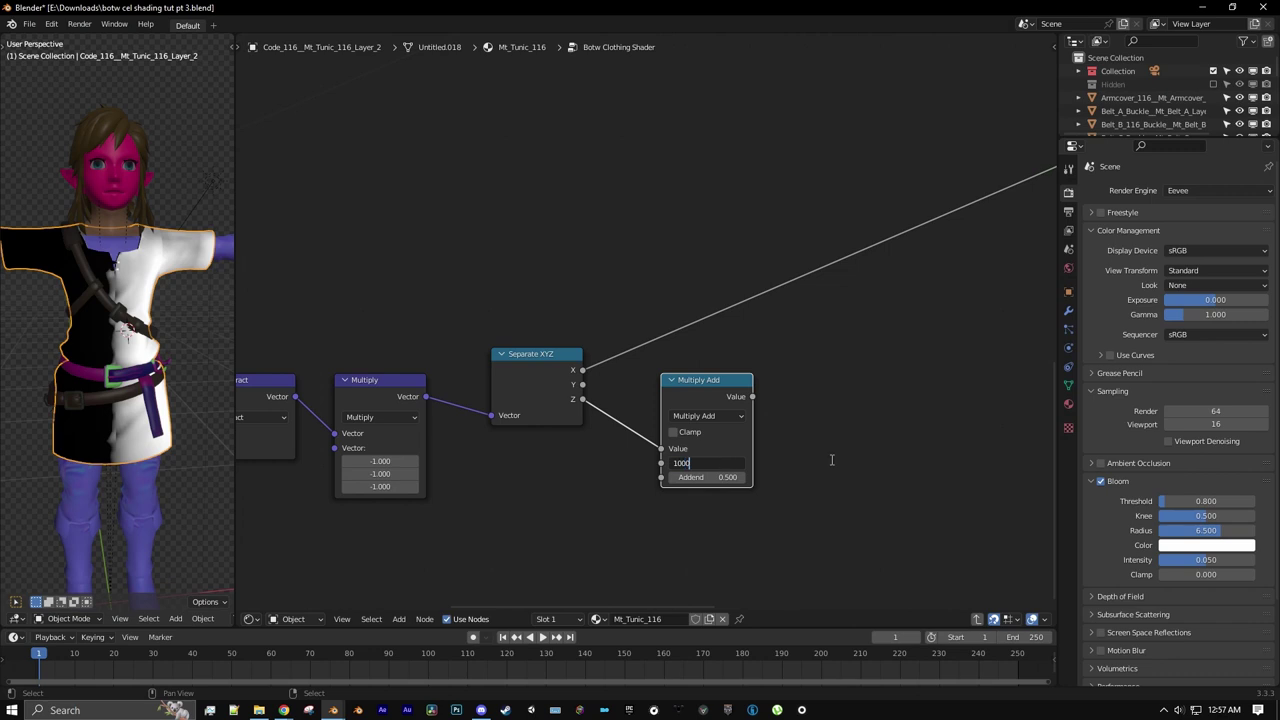
- Preview the new Multiply Add node on the tunic, enable Clamp and set its Addend to -9000
left_click(719, 397, "ctrl+shift")
left_click_drag(719, 477, 460, 478)
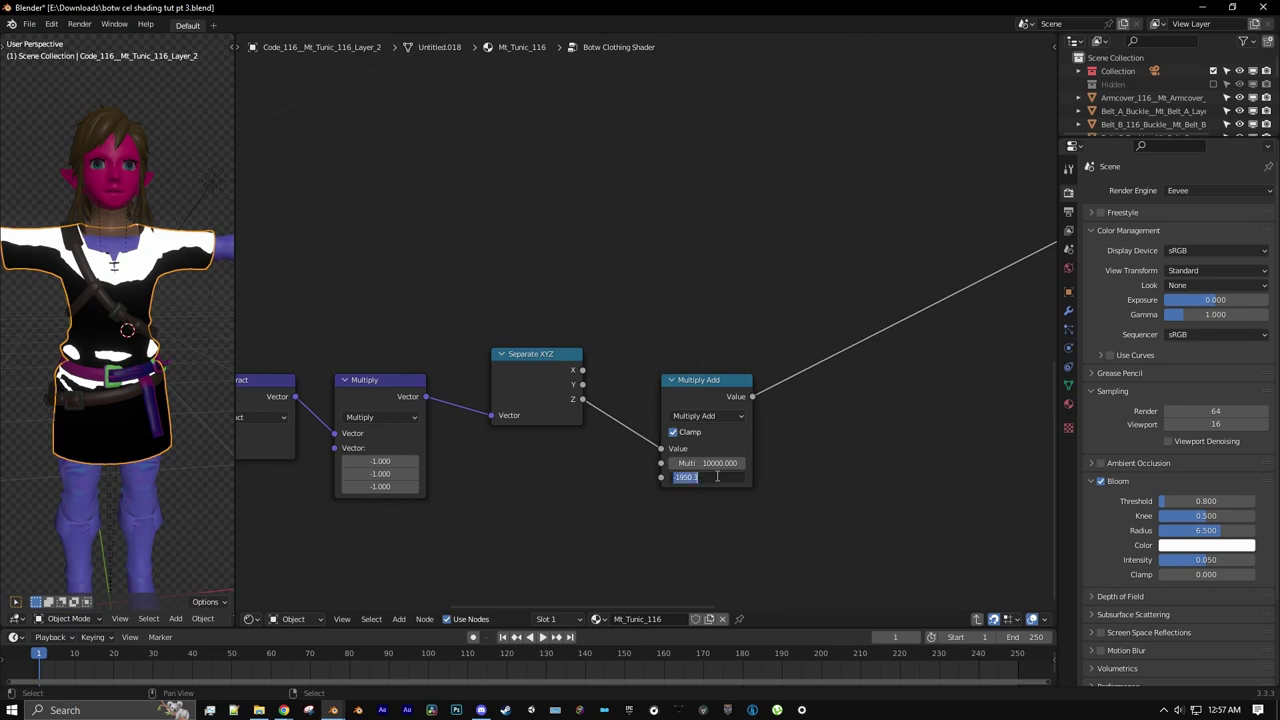
type("00")
key("Return")
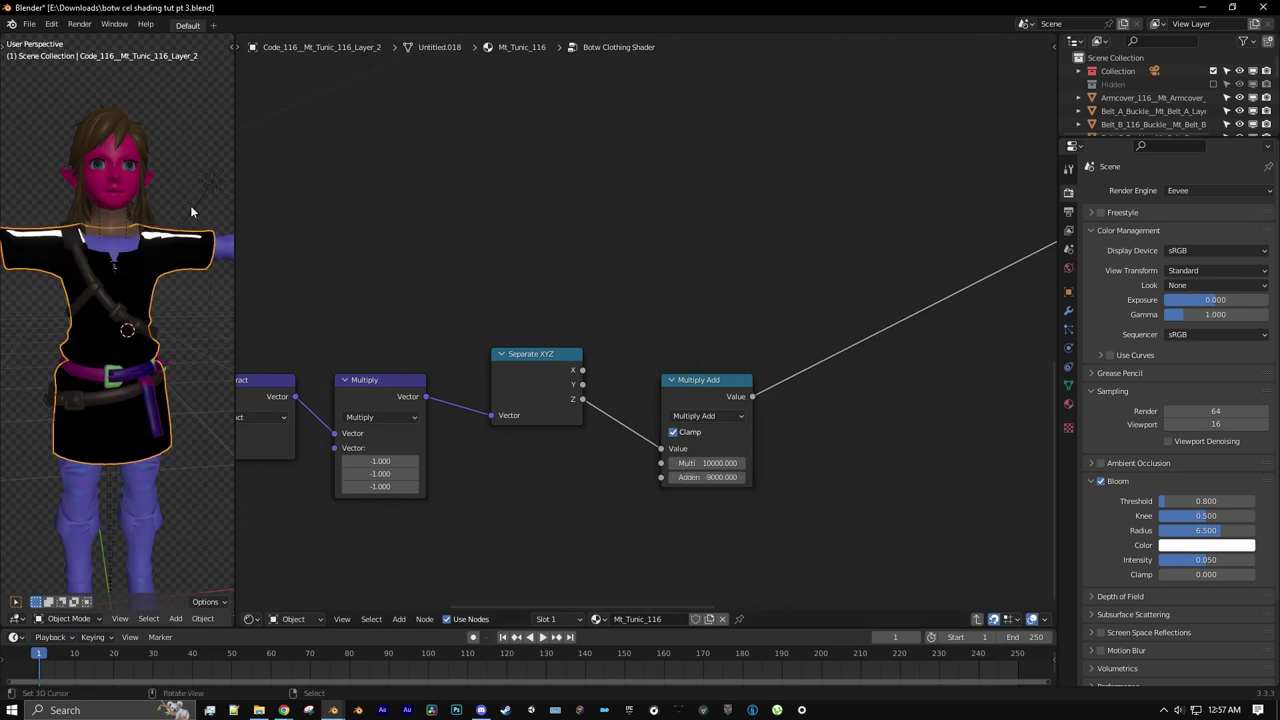
- Inspect the tunic highlight from several angles, and insert a Vector Rotate node between the final Multiply and Separate XYZ nodes
middle_click_drag(192, 210, 64, 191)
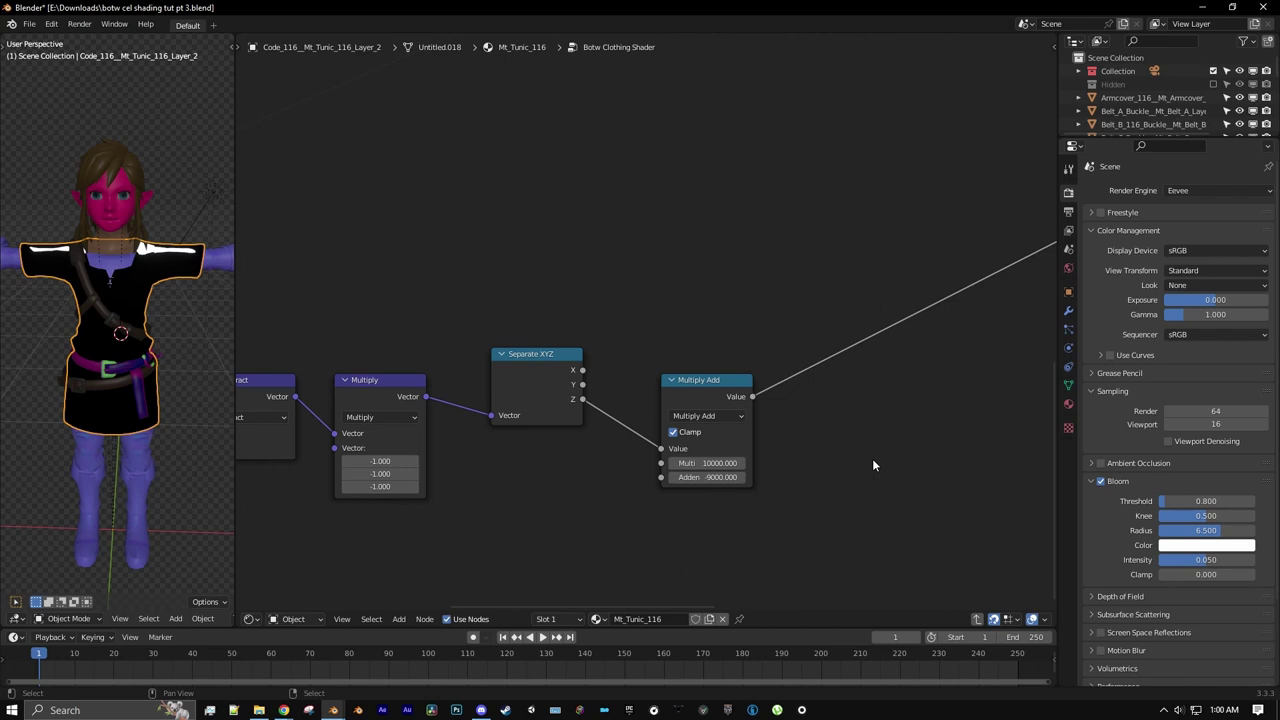
middle_click_drag(192, 318, 163, 146)
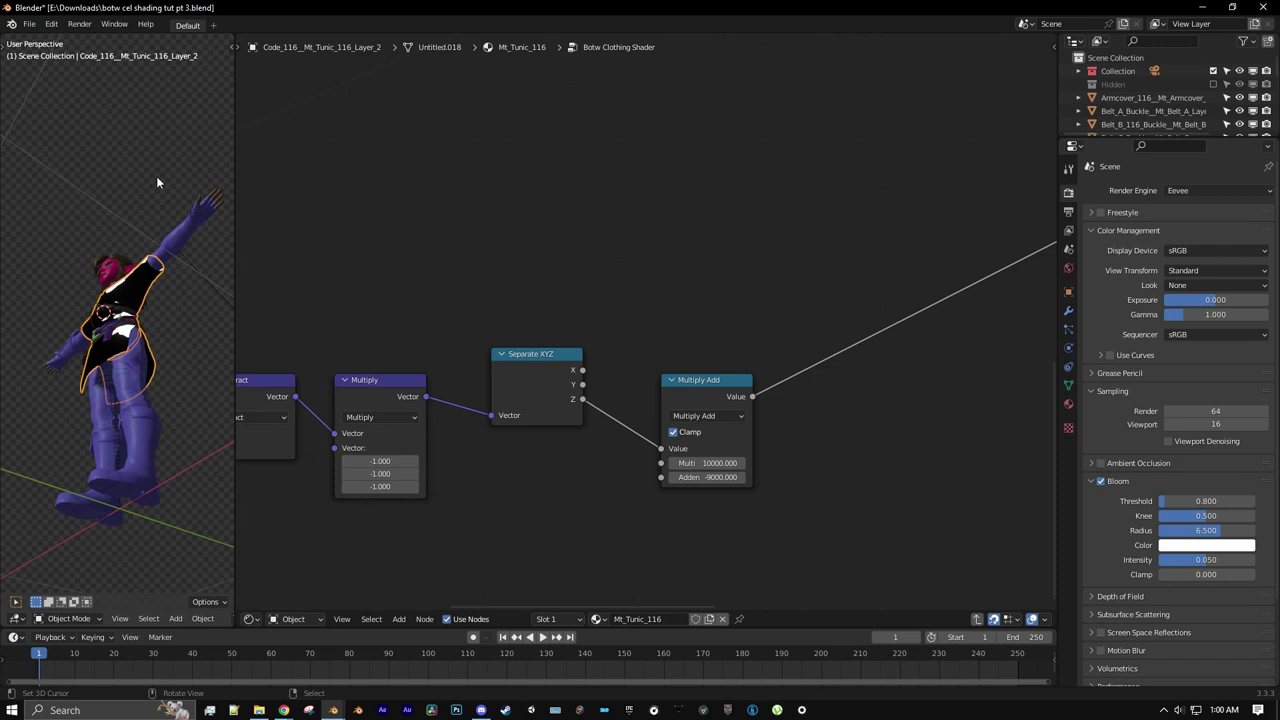
middle_click_drag(156, 182, 180, 230)
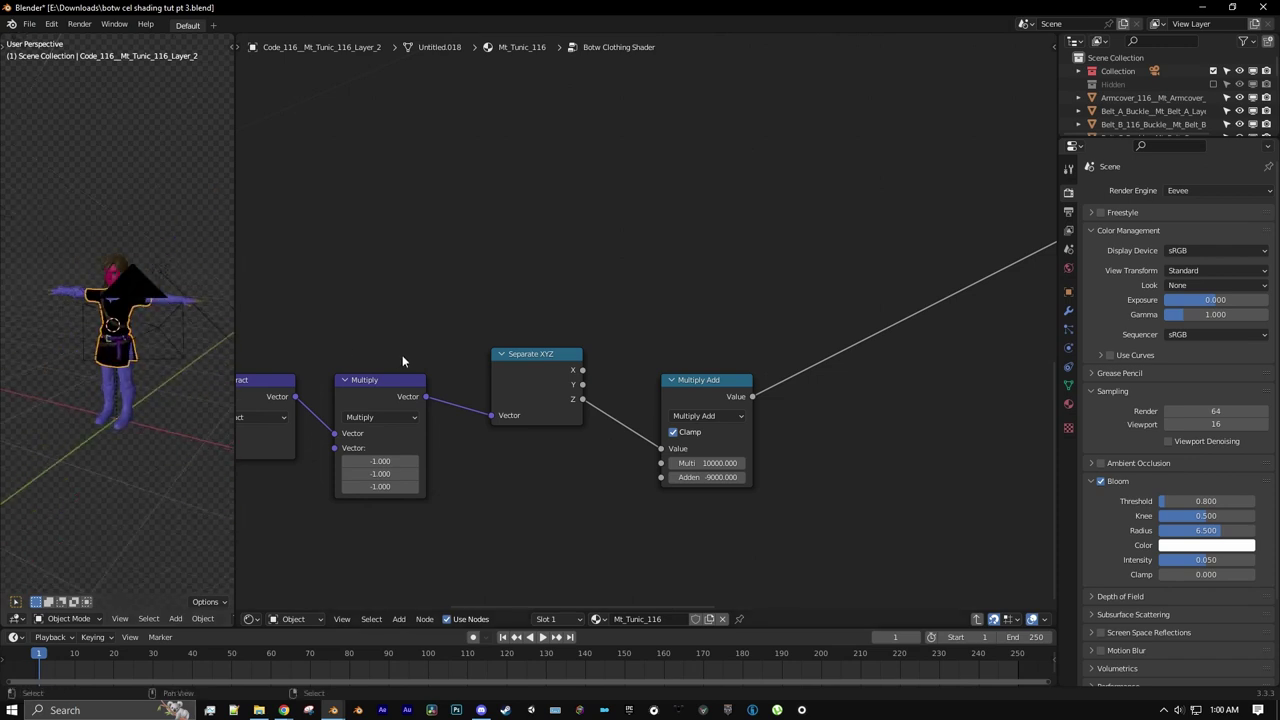
scroll(403, 361, "down", 5)
scroll(580, 420, "up", 2)
left_click(399, 619)
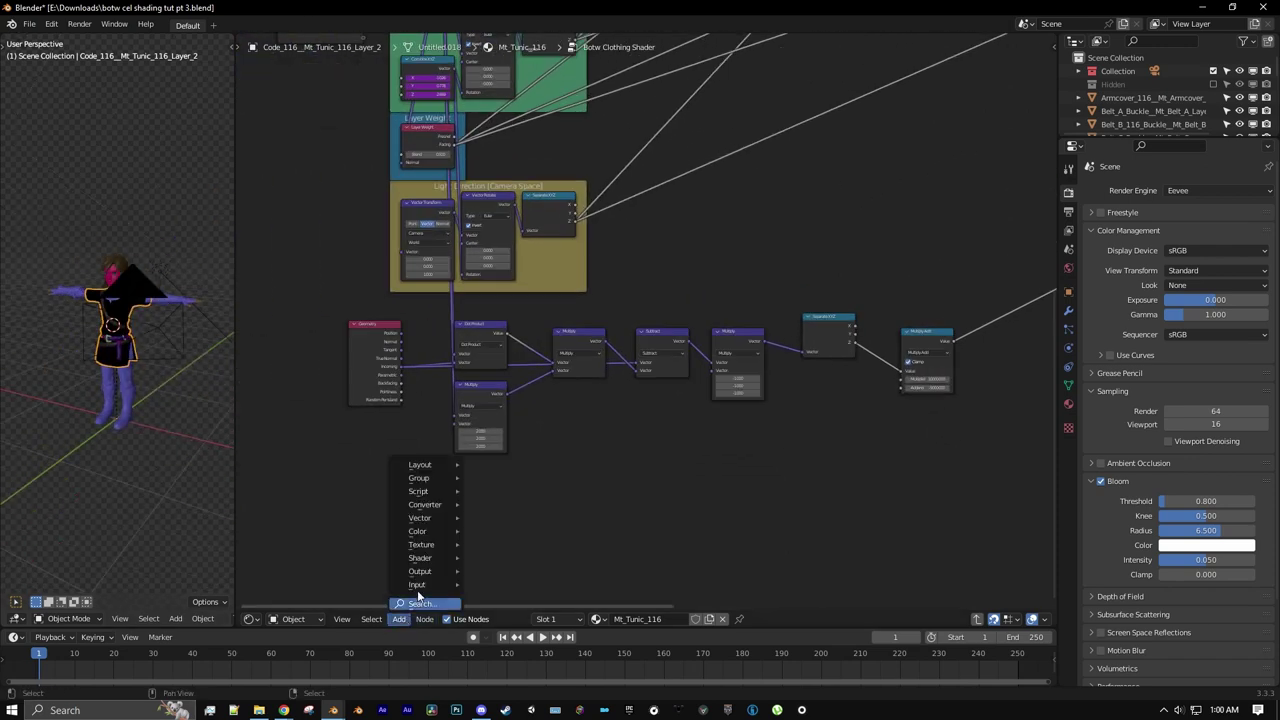
mouse_move(425, 518)
left_click(520, 606)
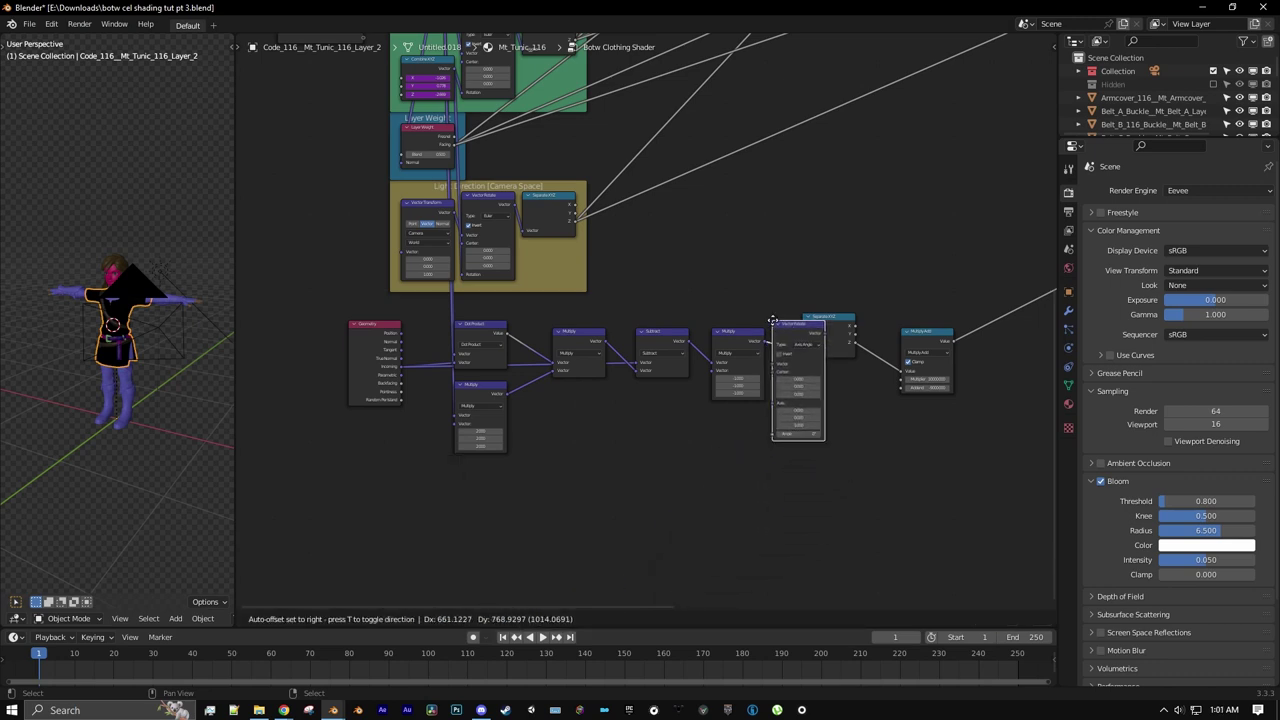
left_click(772, 325)
scroll(935, 347, "up", 2)
scroll(728, 258, "down", 3)
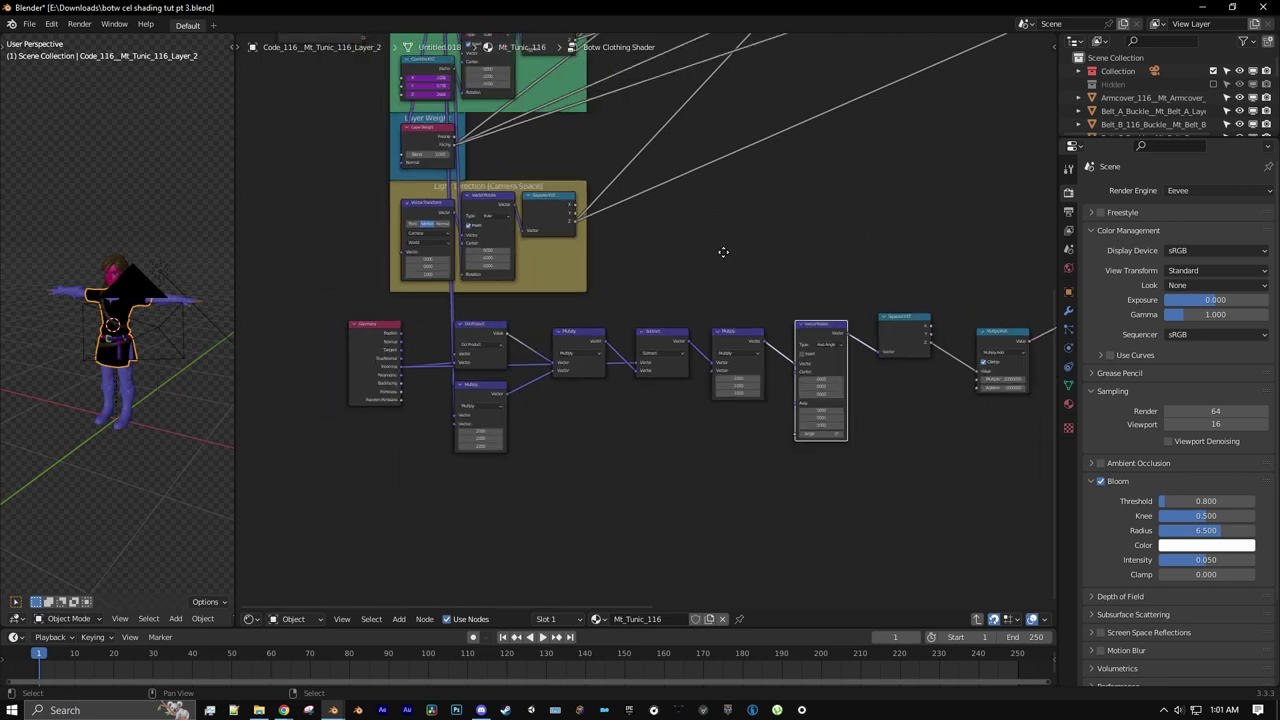
- Set the new Vector Rotate node's rotation type to Euler
middle_click_drag(723, 251, 723, 355)
mouse_move(636, 247)
middle_mouse_down()
mouse_move(651, 280)
mouse_move(620, 239)
middle_mouse_up()
scroll(535, 201, "up", 1)
scroll(535, 204, "up", 1)
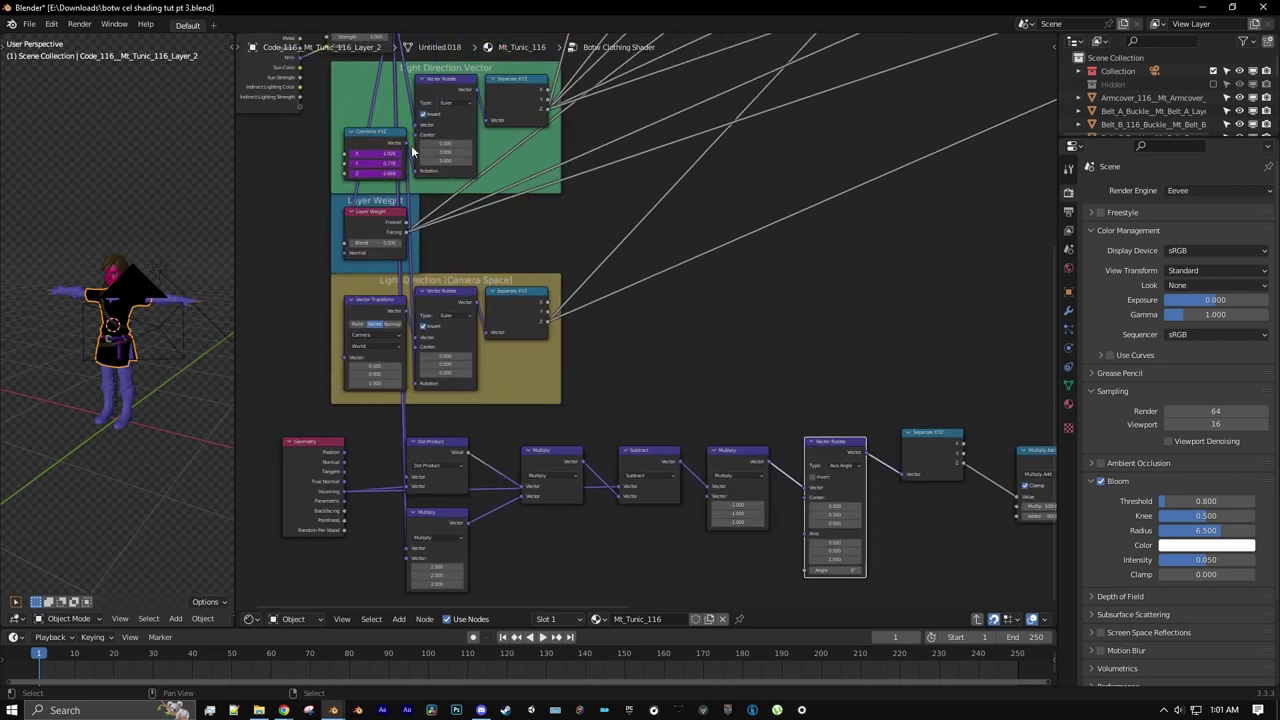
left_click_drag(406, 144, 438, 147)
left_click_drag(465, 190, 786, 350)
key("Escape")
middle_click_drag(799, 406, 760, 331)
scroll(765, 335, "up", 3)
left_click(834, 409)
left_click(822, 469)
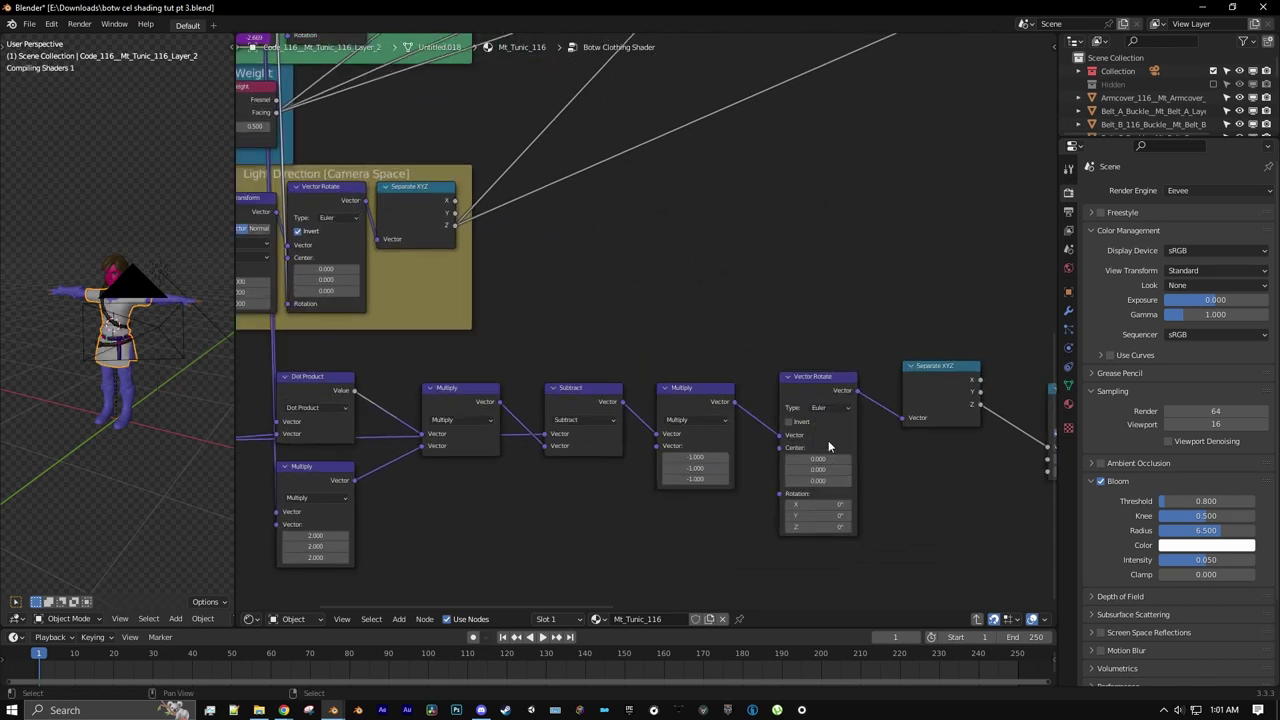
- Connect the light direction Combine XYZ's Vector output to the new Vector Rotate's Rotation input and enable Invert
scroll(829, 443, "down", 2)
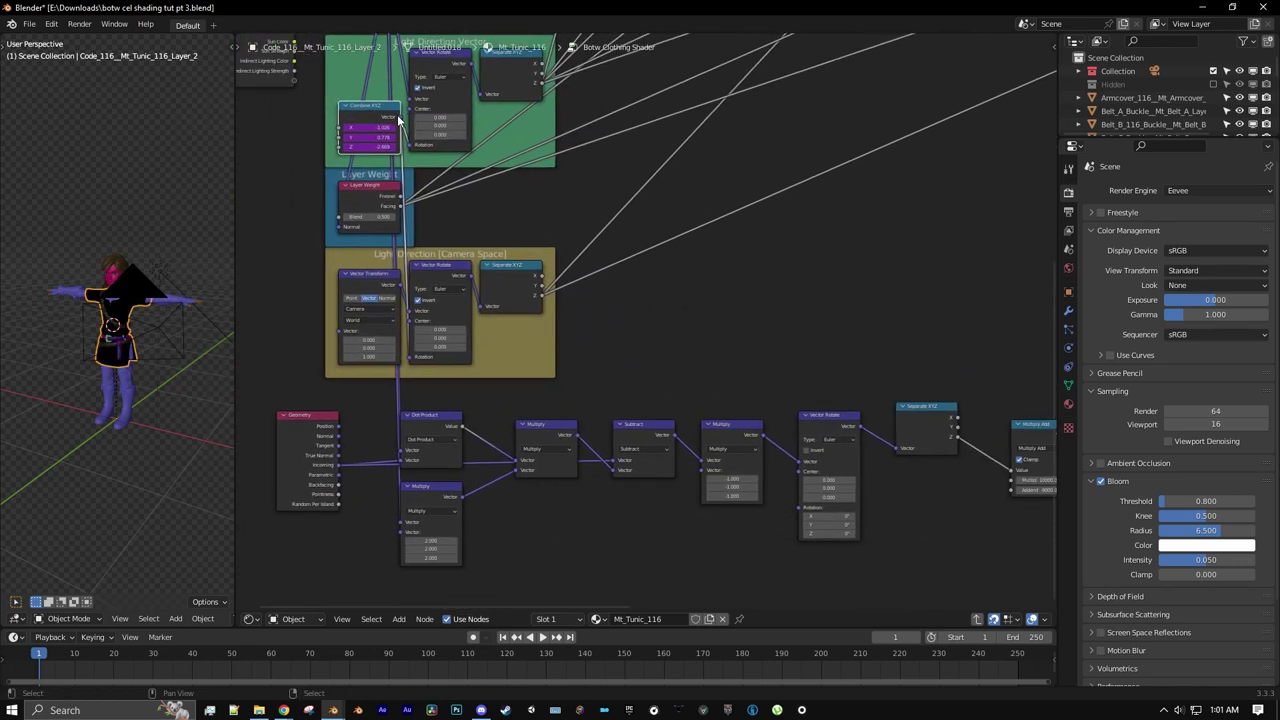
left_click_drag(685, 391, 803, 508)
middle_click_drag(835, 421, 743, 323)
scroll(755, 350, "up", 4)
left_click(762, 366)
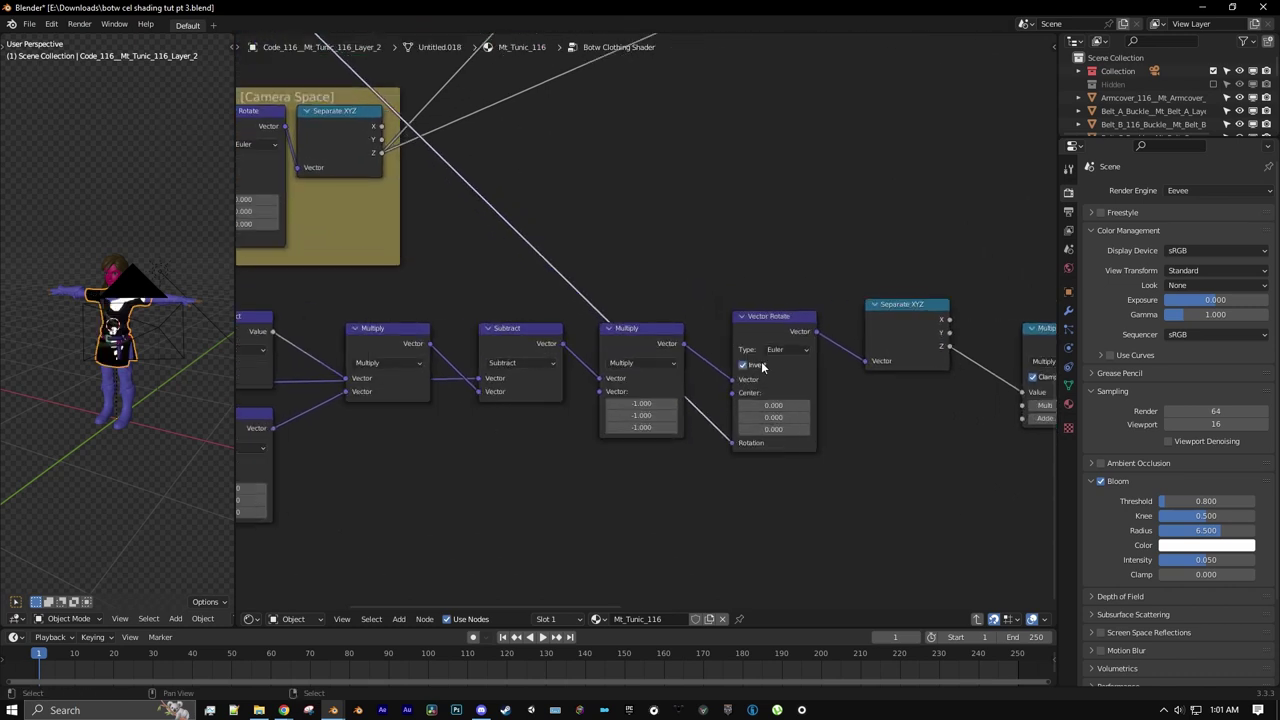
- Select the Sun, enlarge the 3D viewport and freely rotate the light to test the highlight on the tunic
middle_click_drag(205, 350, 178, 303)
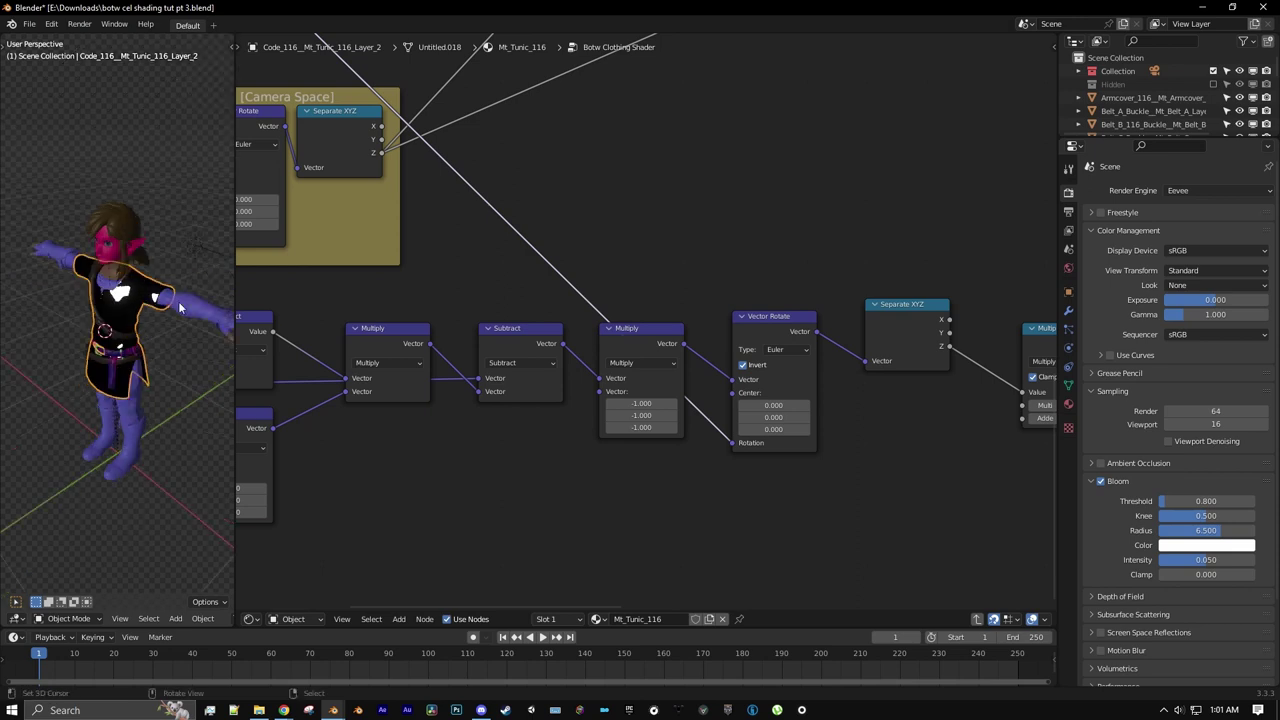
left_click(190, 251)
middle_click_drag(190, 251, 224, 342)
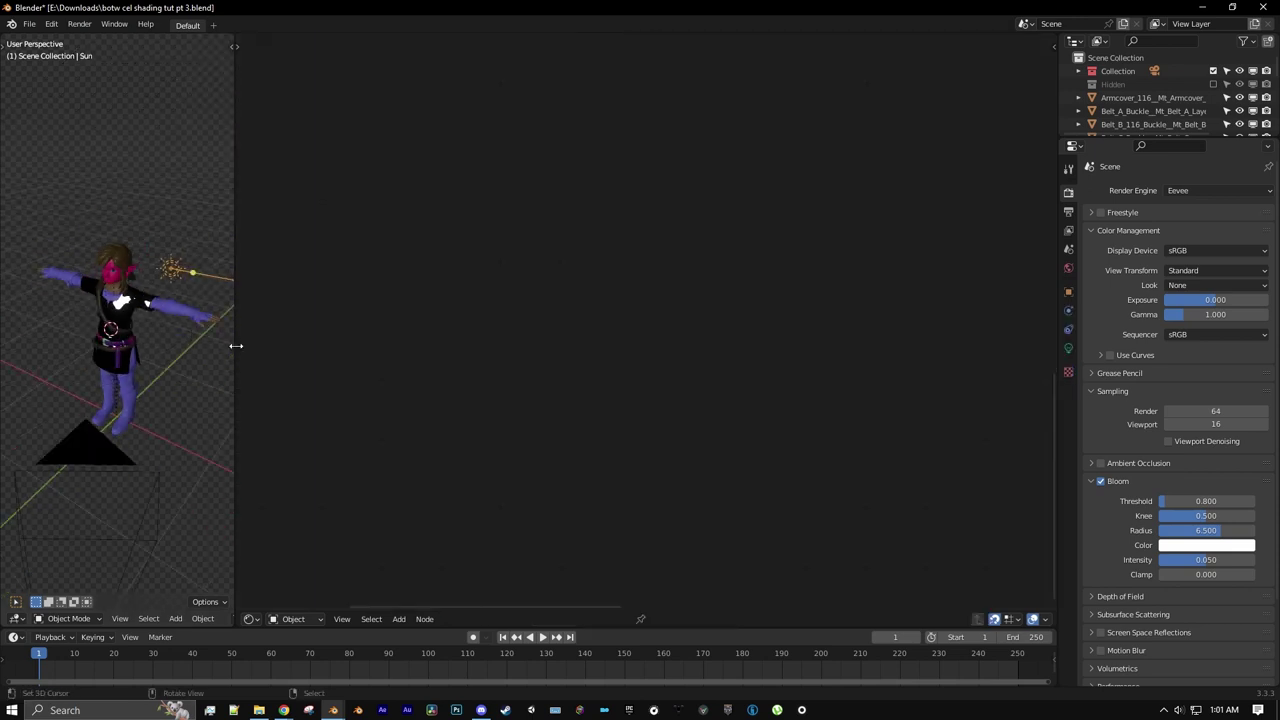
left_click_drag(236, 346, 757, 363)
scroll(654, 342, "up", 4)
scroll(503, 309, "down", 1)
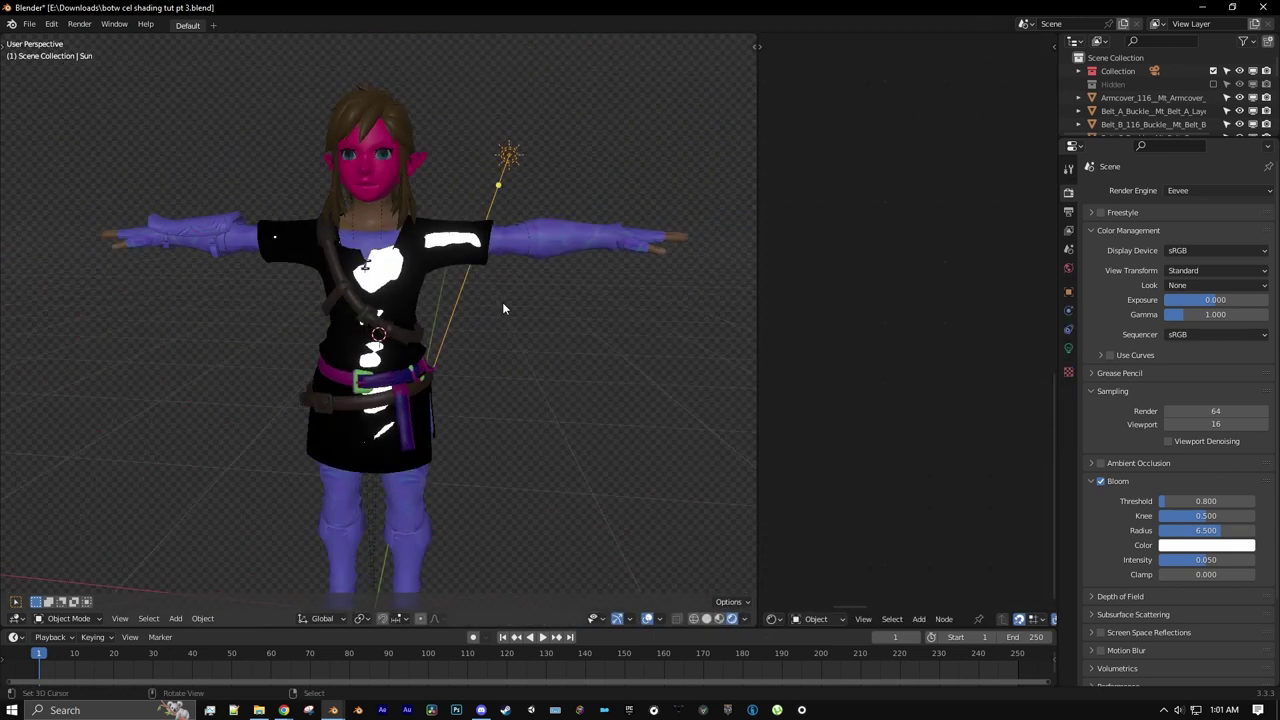
key("r")
key("r")
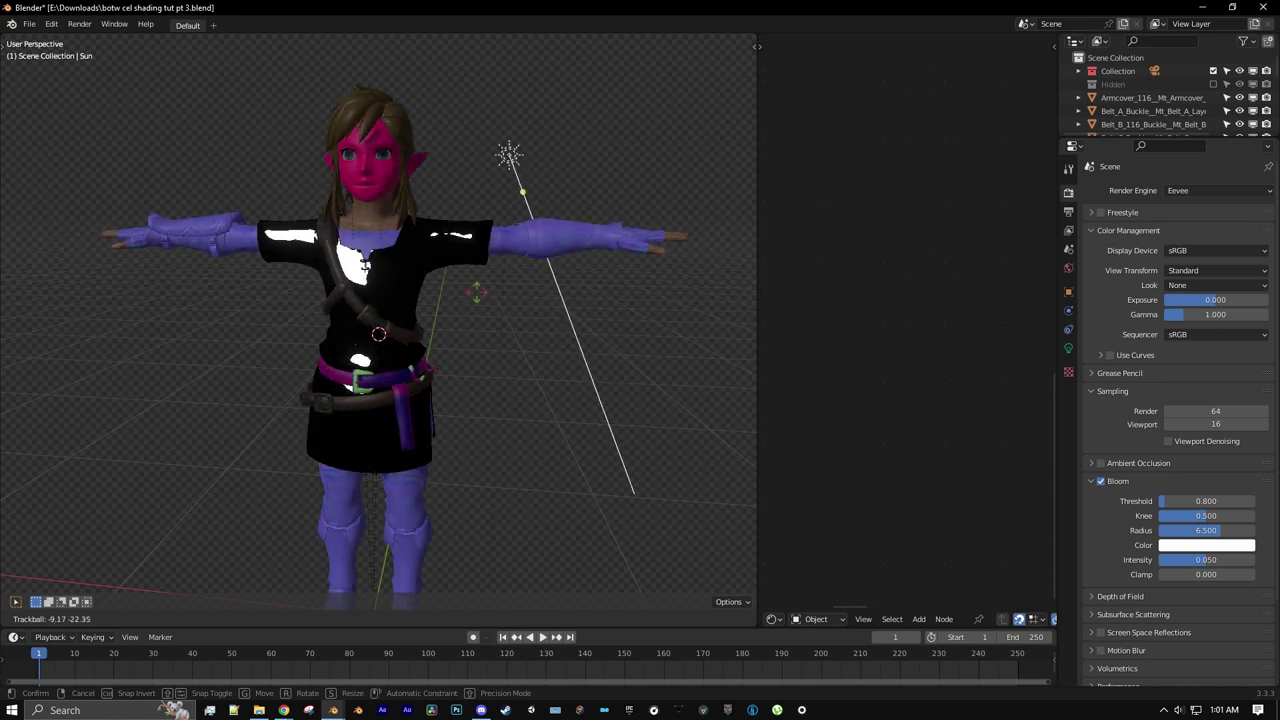
left_click(663, 317)
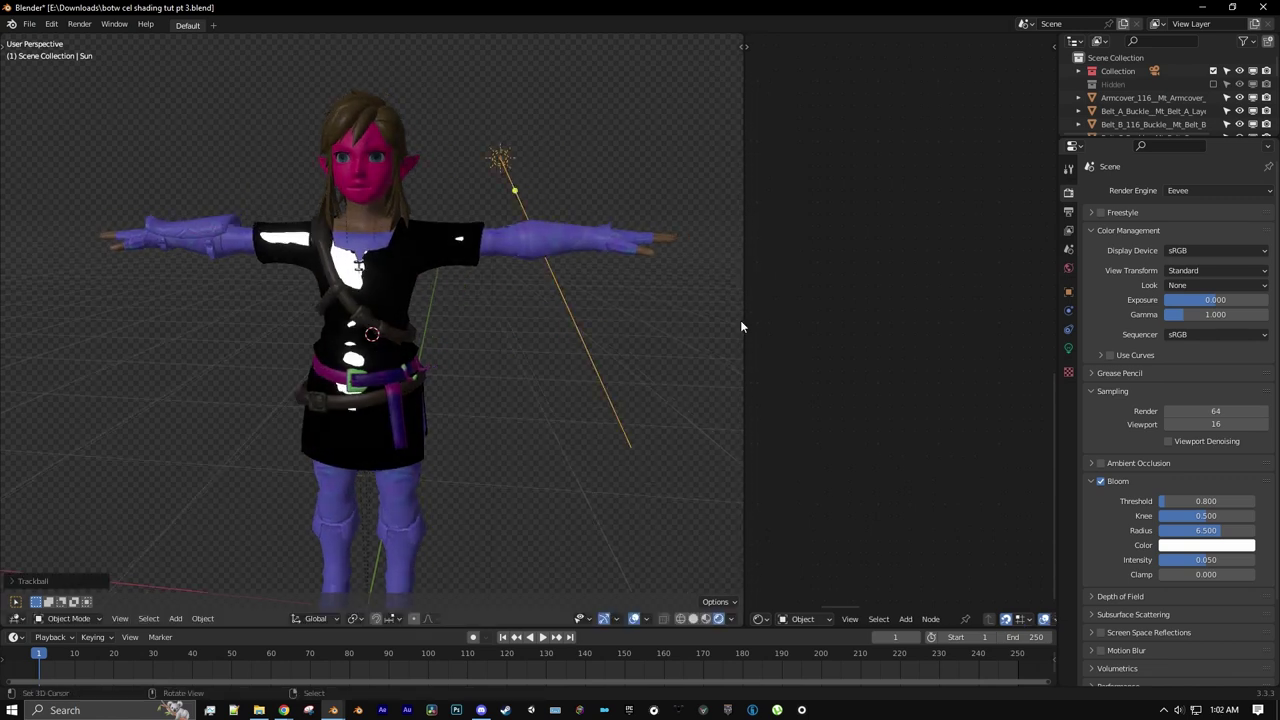
- Widen the node editor again, reselect the tunic and reopen its Botw Clothing Shader node group
left_click_drag(743, 322, 329, 323)
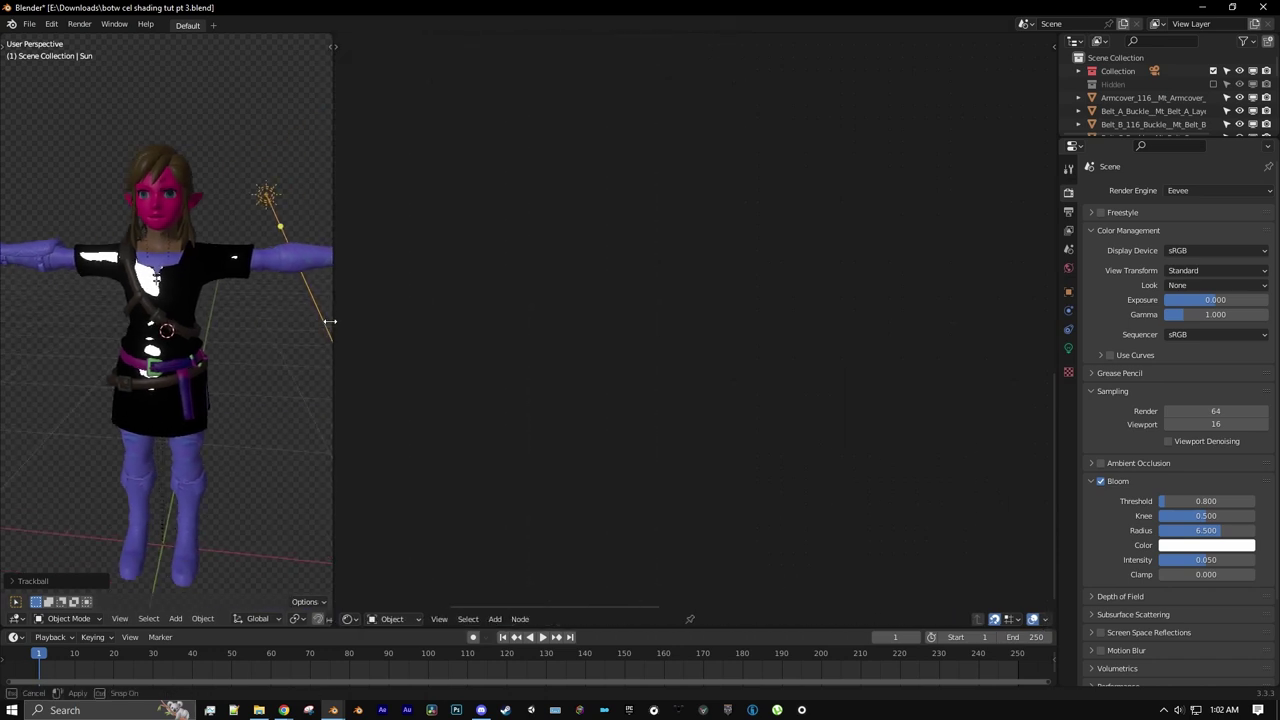
left_click(229, 283)
key("Home")
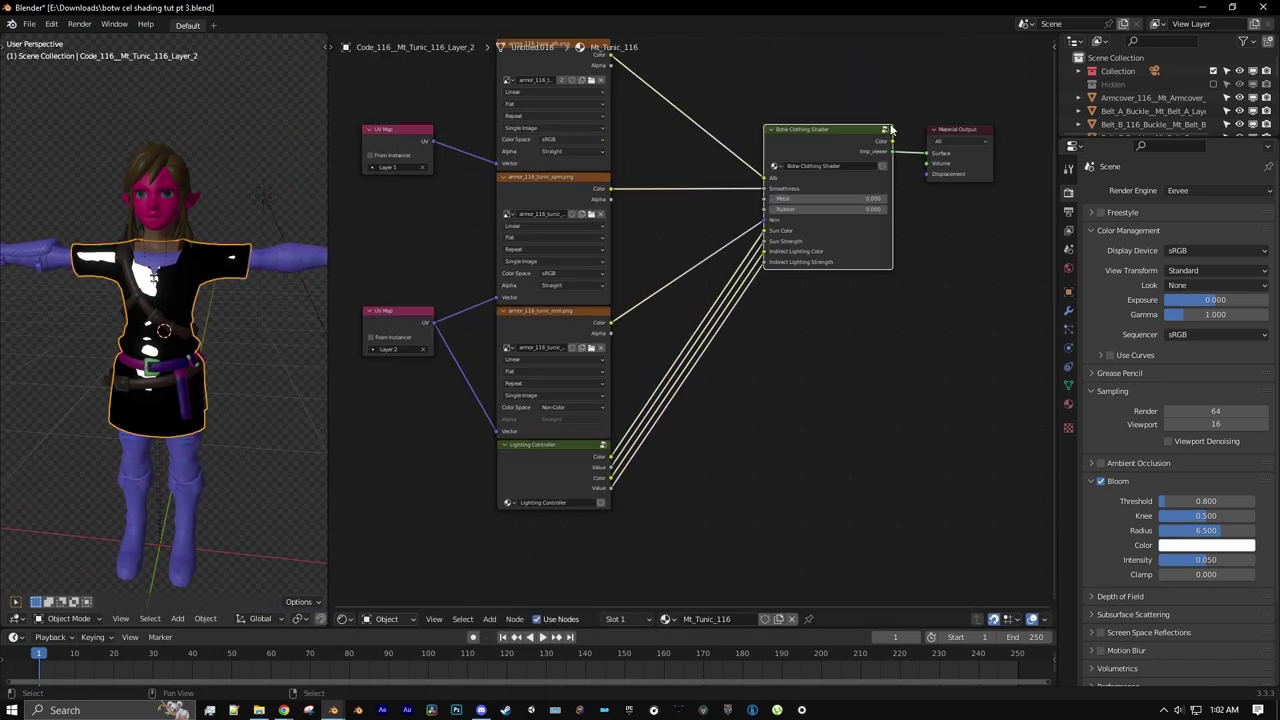
left_click(886, 129)
- Delete the Multiply Add node after the Separate XYZ at the end of the reflection chain
scroll(794, 350, "down", 4)
middle_click_drag(873, 356, 769, 341)
scroll(769, 341, "up", 3)
left_click(869, 320)
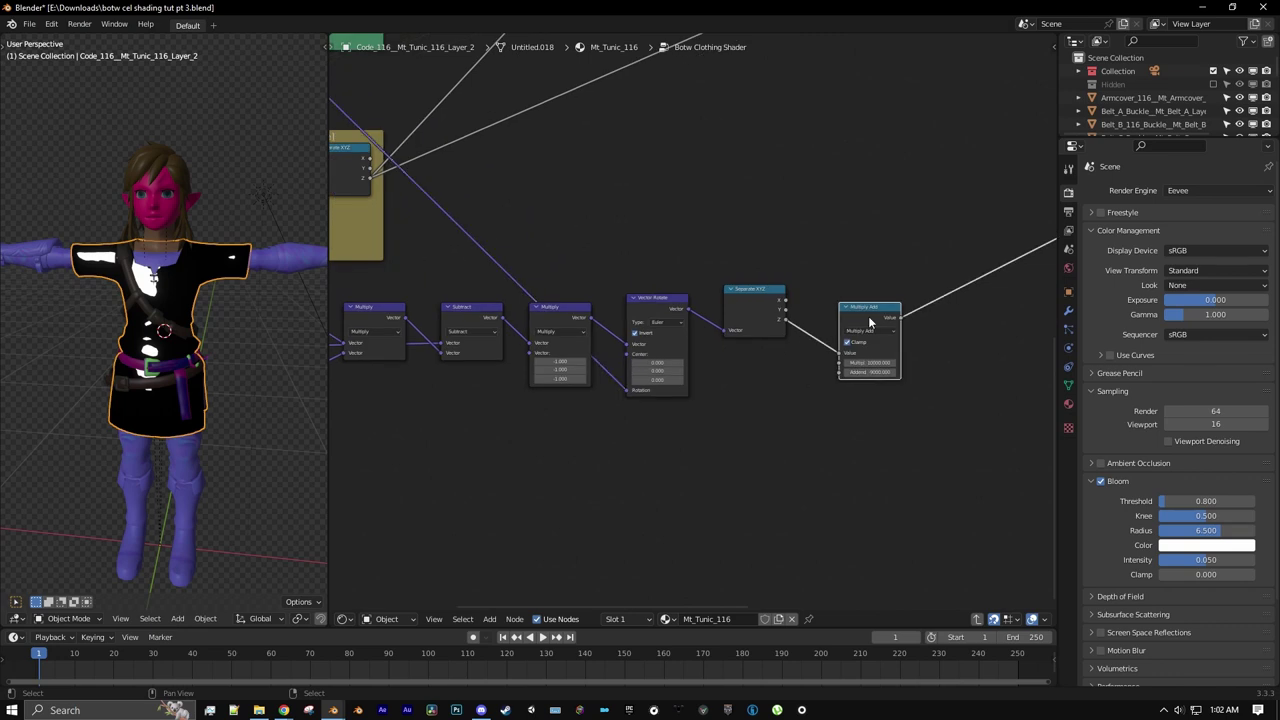
key("x")
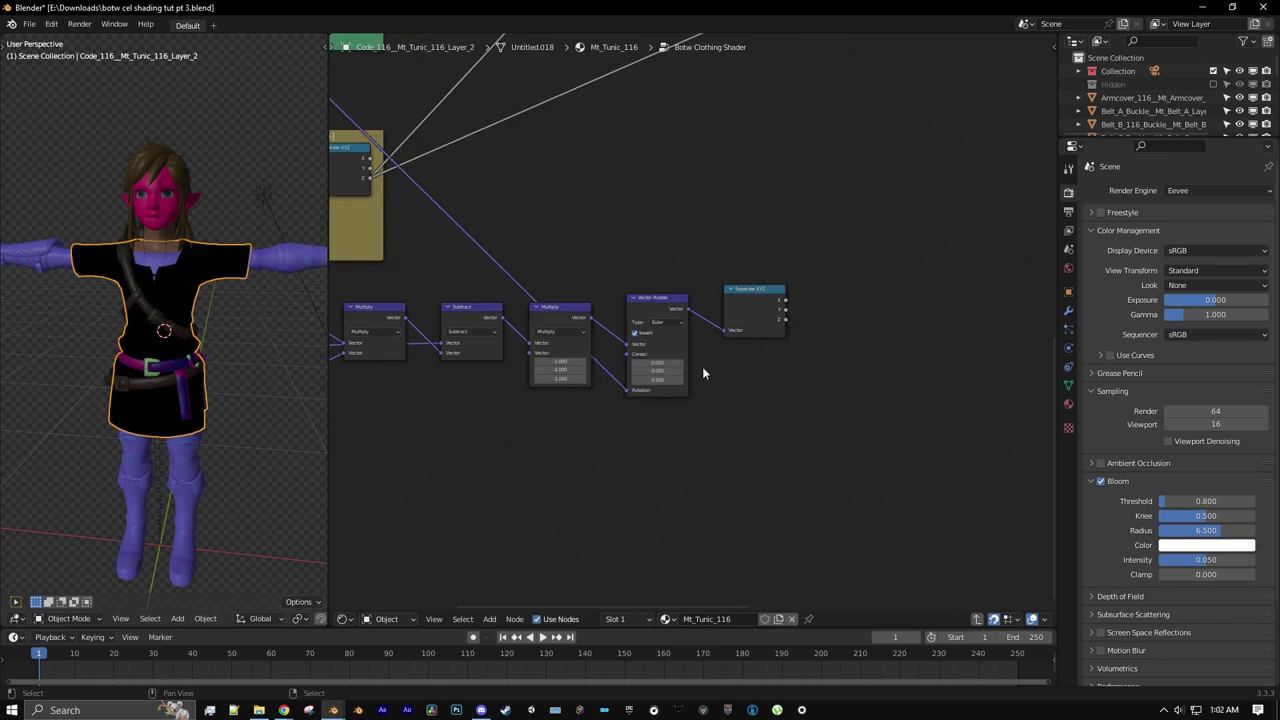
- Add a Frame and place the whole reflection chain, from Geometry to Separate XYZ, inside it
scroll(702, 366, "down", 3)
key("shift+a")
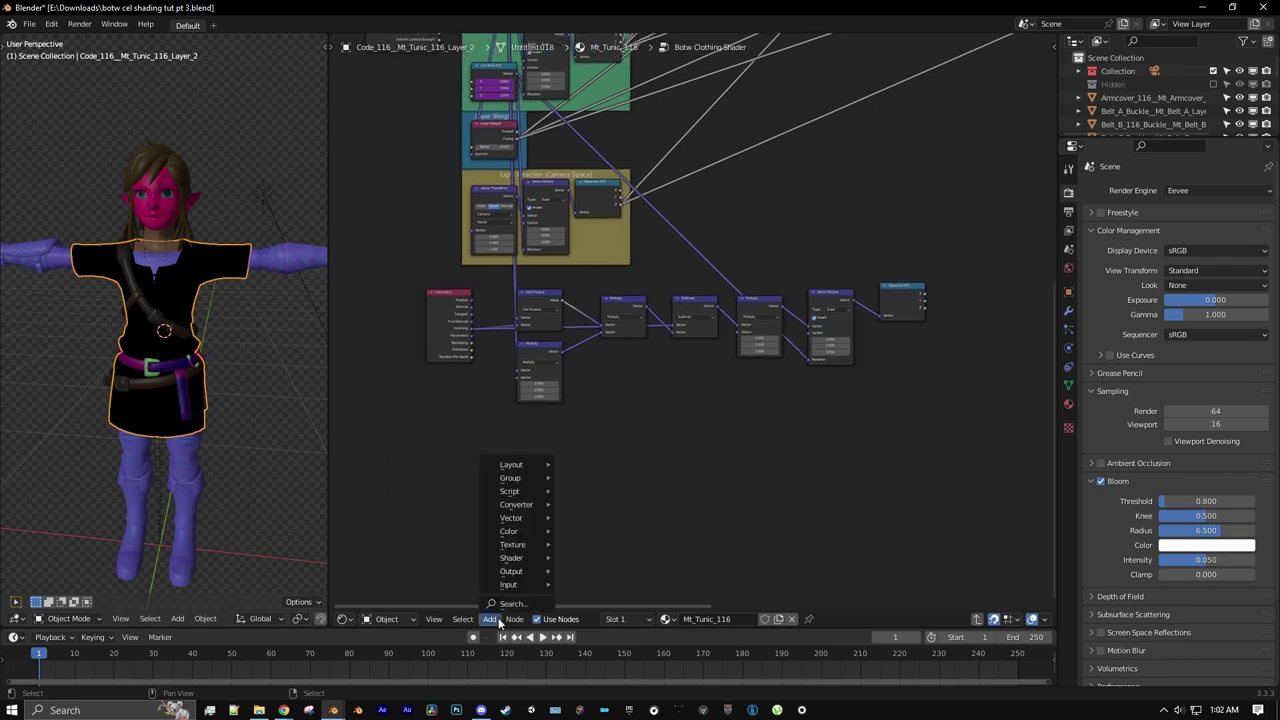
mouse_move(525, 462)
left_click(585, 466)
left_click(456, 393)
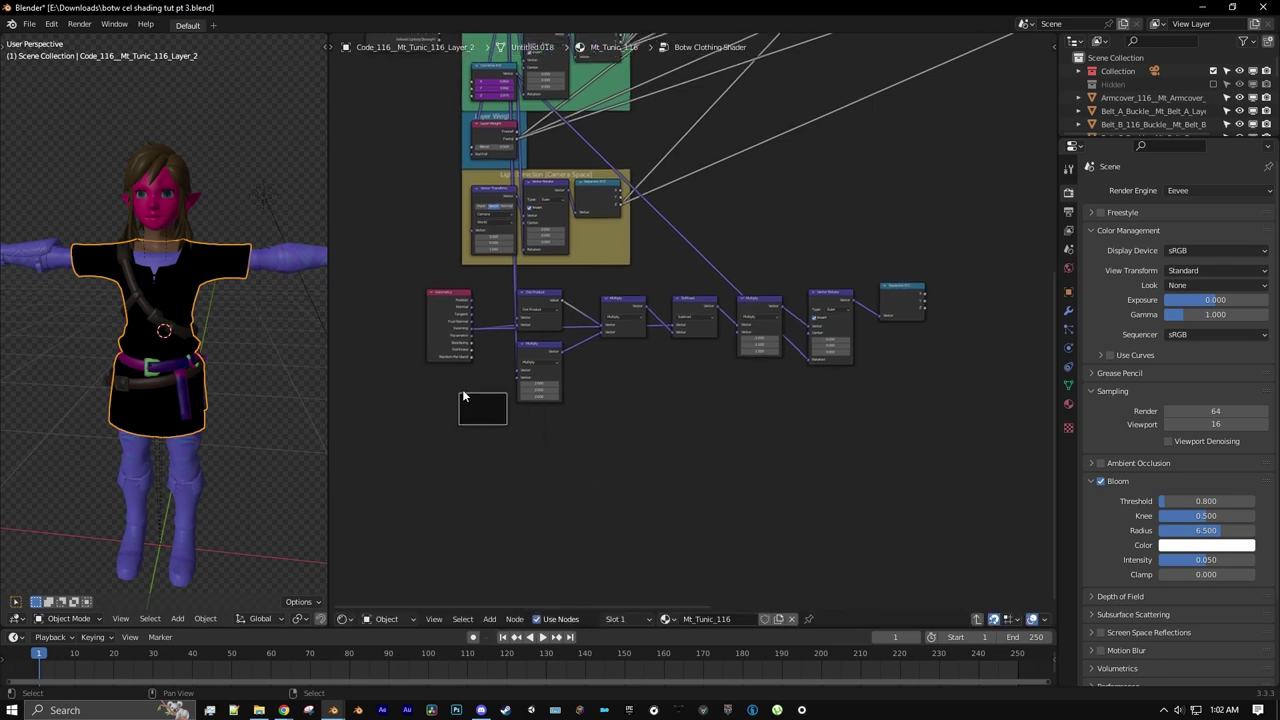
scroll(456, 395, "up", 1)
left_click_drag(400, 265, 1005, 333)
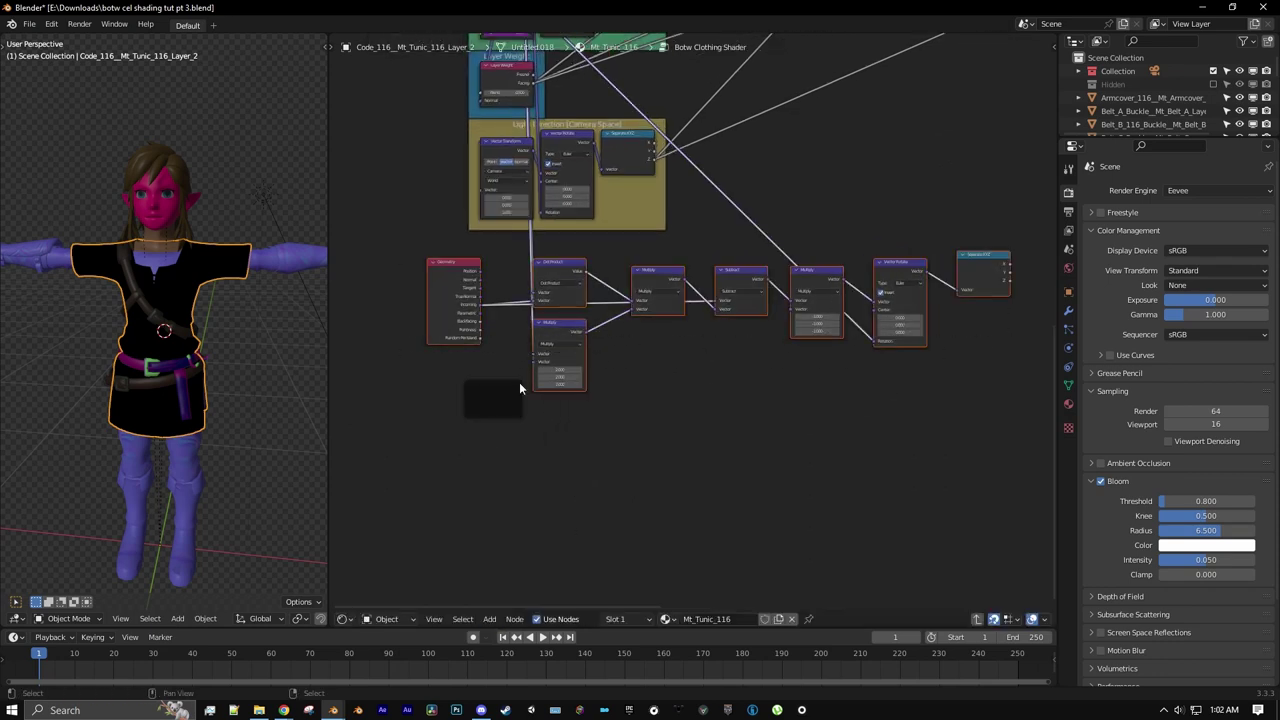
key("g")
left_click(509, 394)
- Arrange the Geometry, Dot Product and 2.000 Multiply nodes compactly within the new frame, below the Light Direction [Camera Space] frame
left_click_drag(437, 300, 499, 267)
left_click_drag(582, 285, 575, 254)
left_click_drag(577, 342, 564, 302)
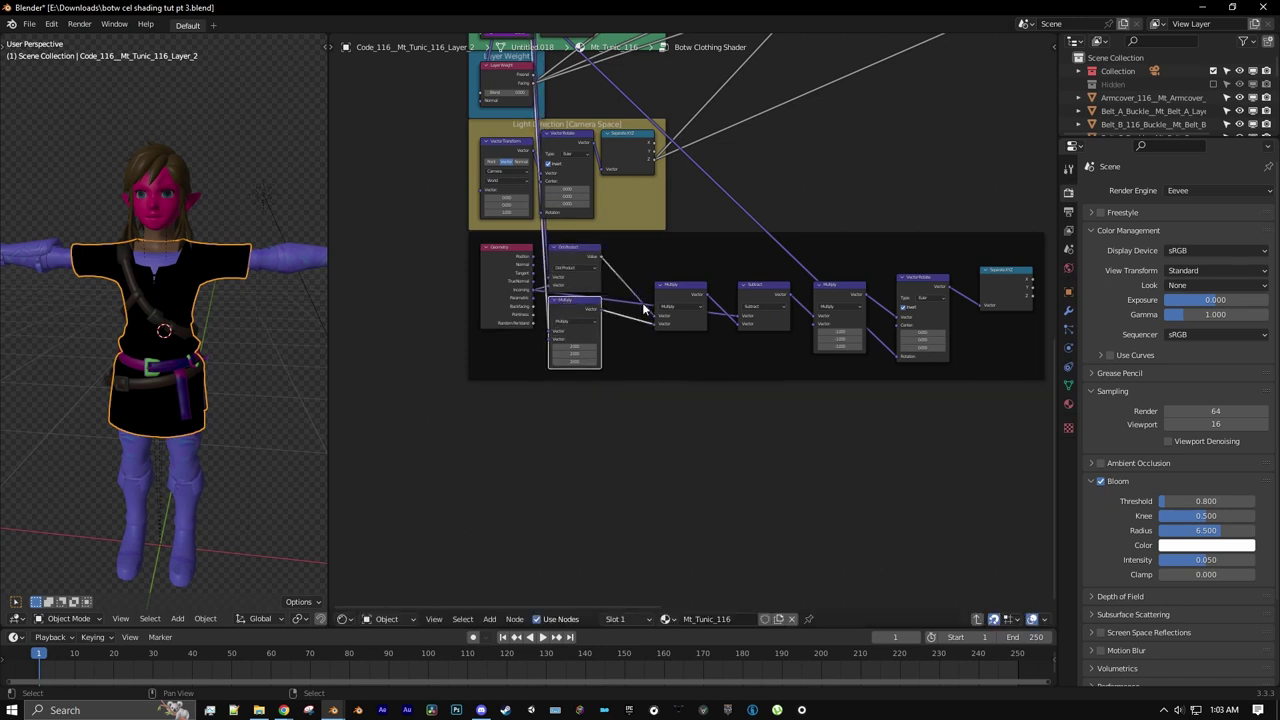
middle_click_drag(694, 295, 634, 359)
scroll(634, 359, "up", 3)
- Line up the remaining Multiply, Subtract, Multiply, Vector Rotate and Separate XYZ nodes closely in a row inside the frame
left_click_drag(605, 367, 546, 340)
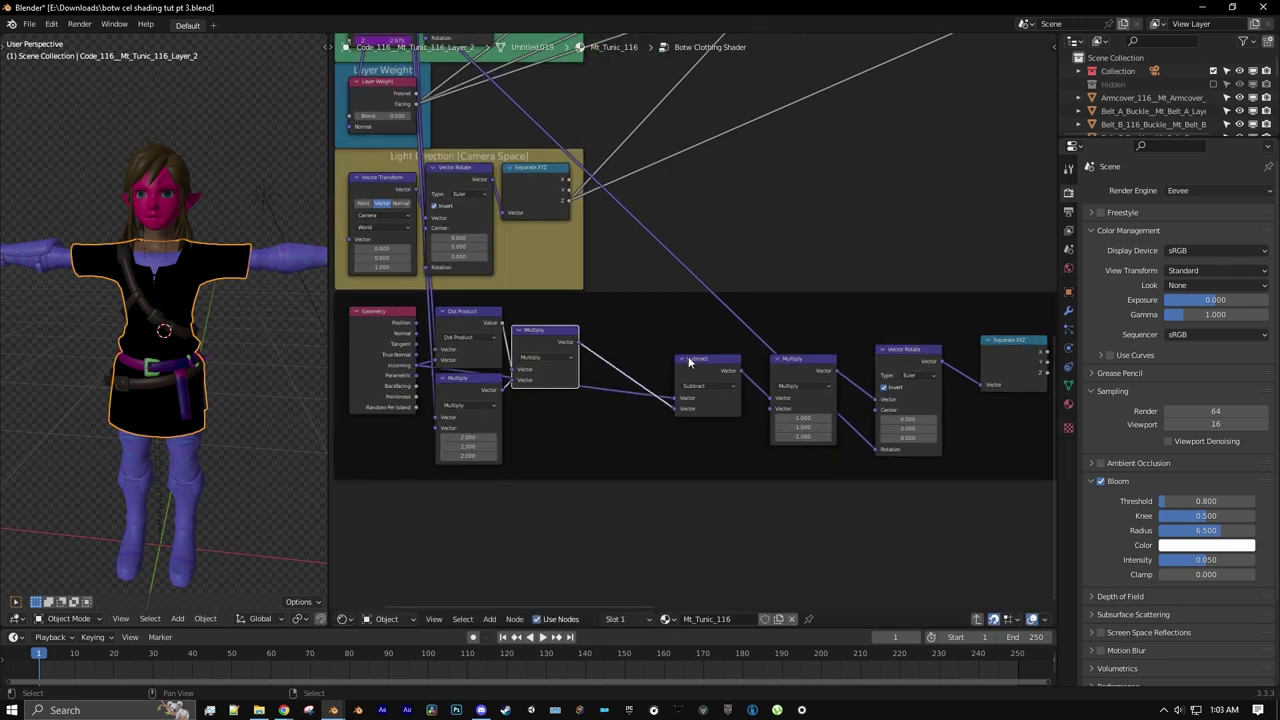
left_click_drag(695, 372, 602, 342)
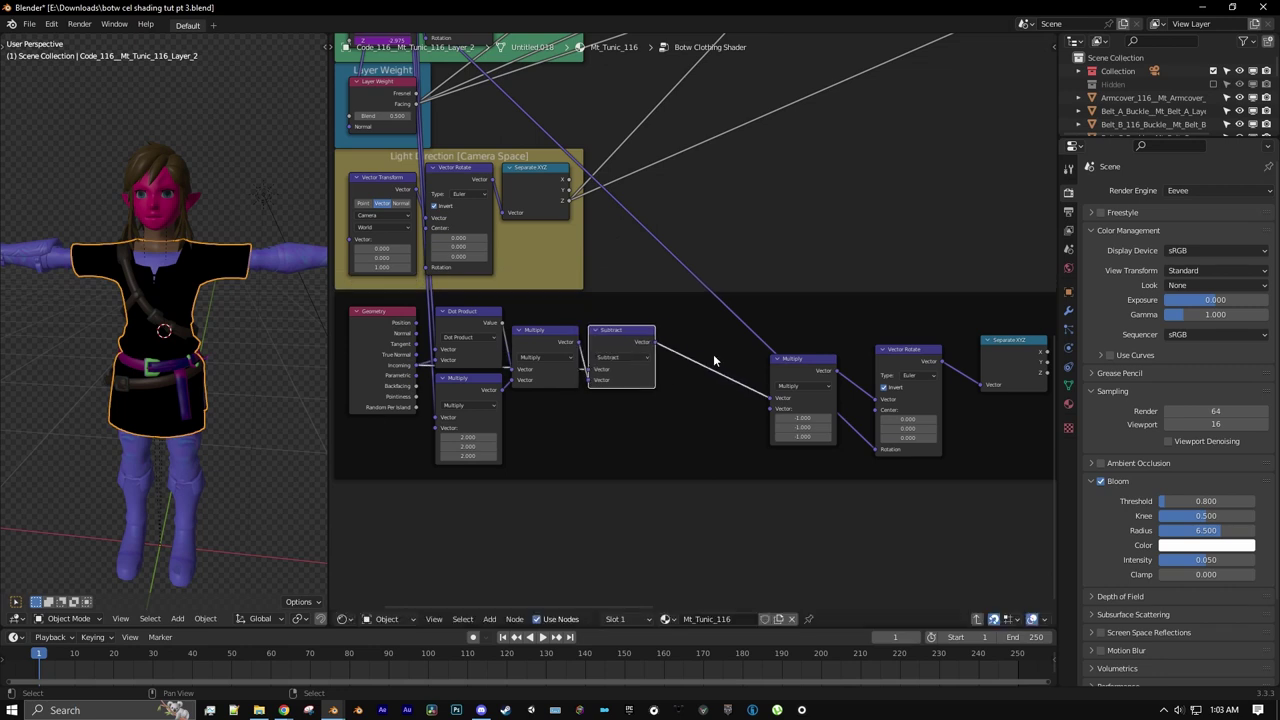
left_click_drag(795, 372, 690, 344)
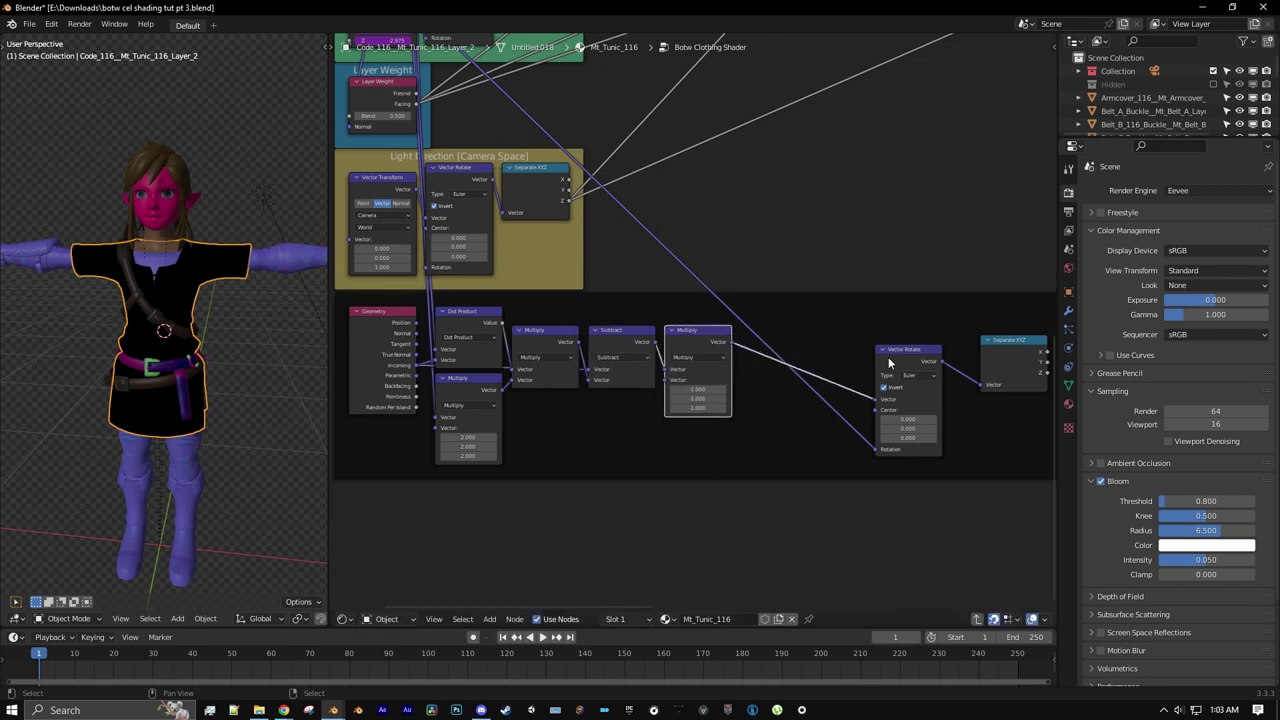
left_click_drag(888, 363, 754, 343)
middle_click_drag(900, 365, 834, 355)
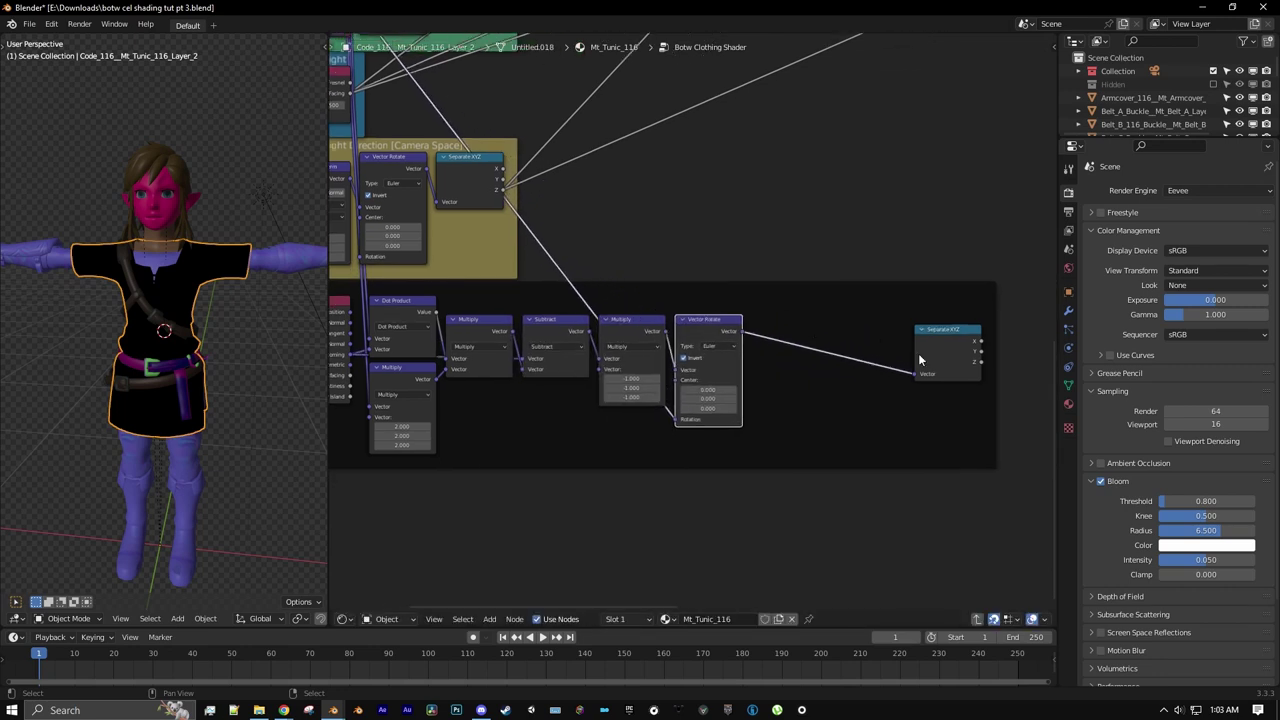
left_click_drag(920, 360, 754, 350)
middle_click_drag(586, 318, 701, 323)
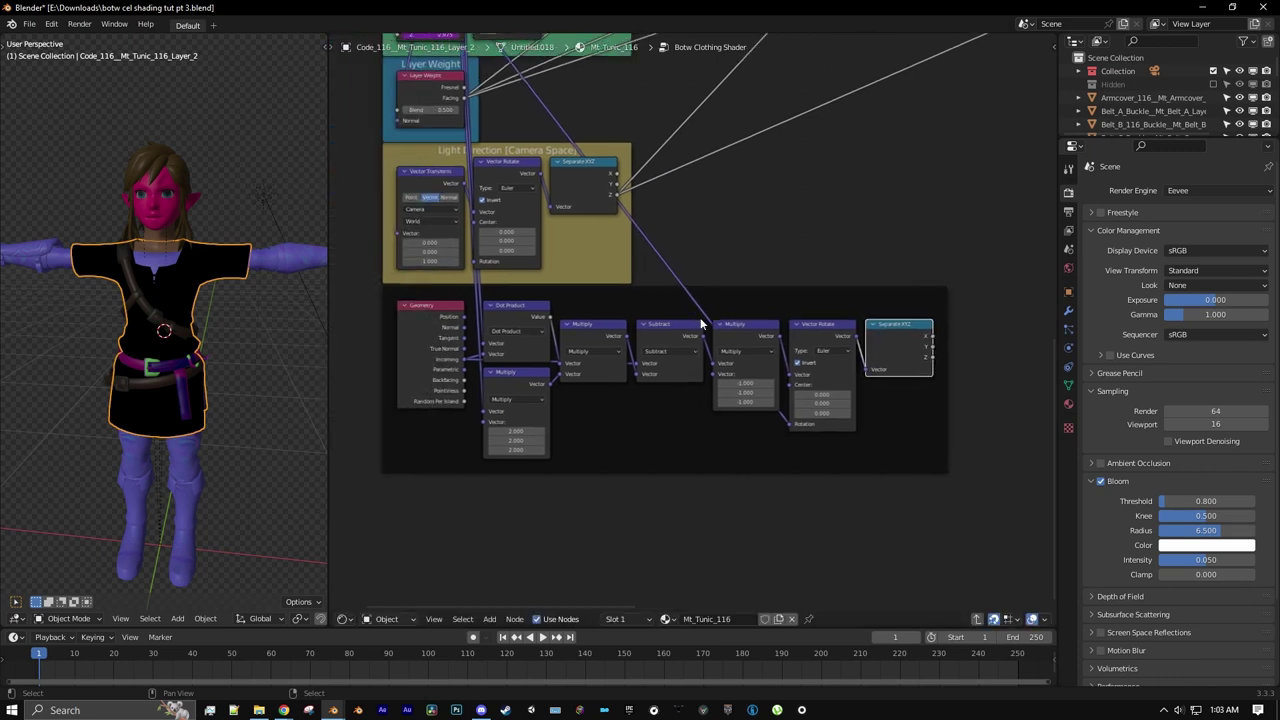
- Label the new frame "Specular Vector" and give it a custom dark blue color with HSV 0.655, 1.000, 0.608
left_click(635, 295)
key("n")
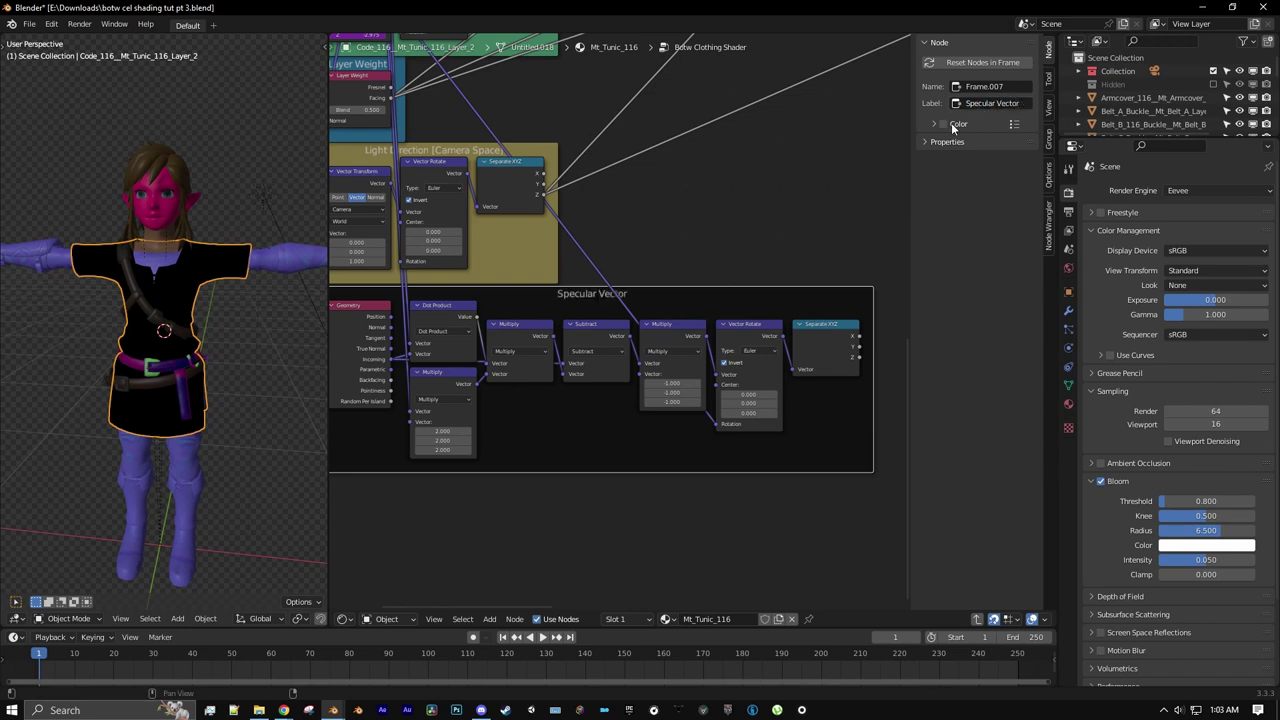
left_click(942, 123)
scroll(568, 229, "down", 1)
scroll(568, 229, "down", 6)
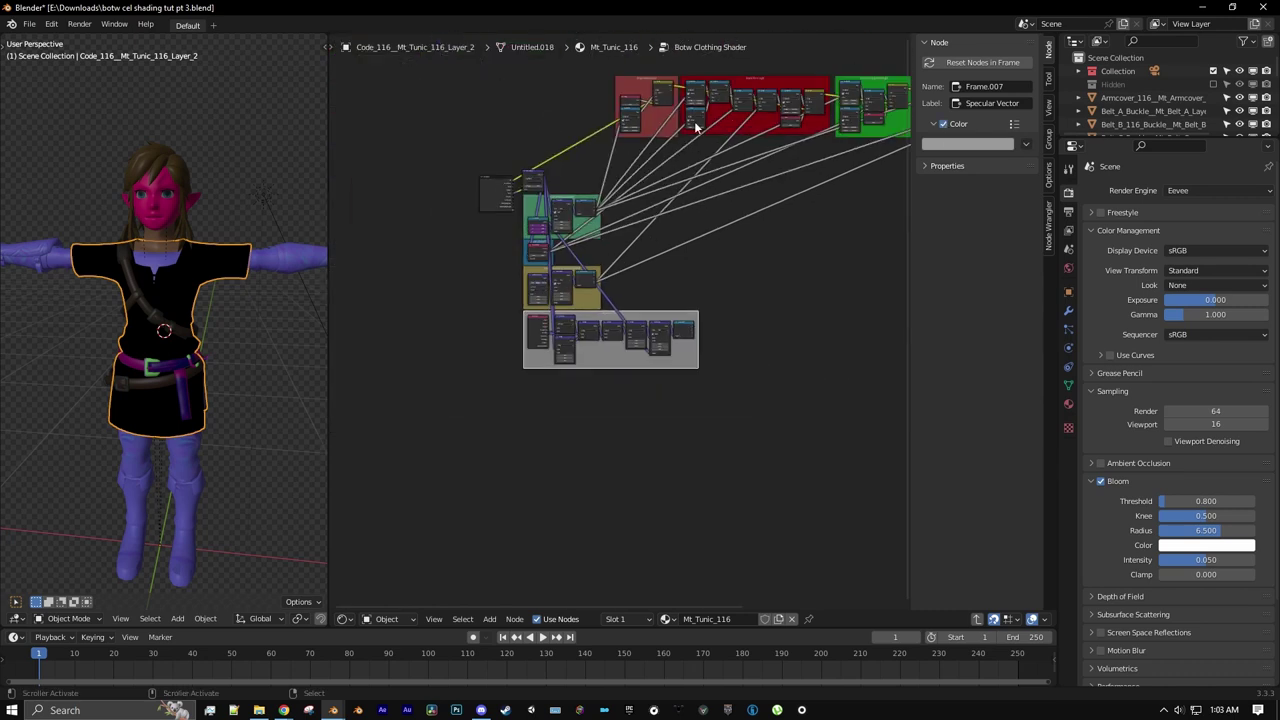
scroll(645, 291, "up", 5)
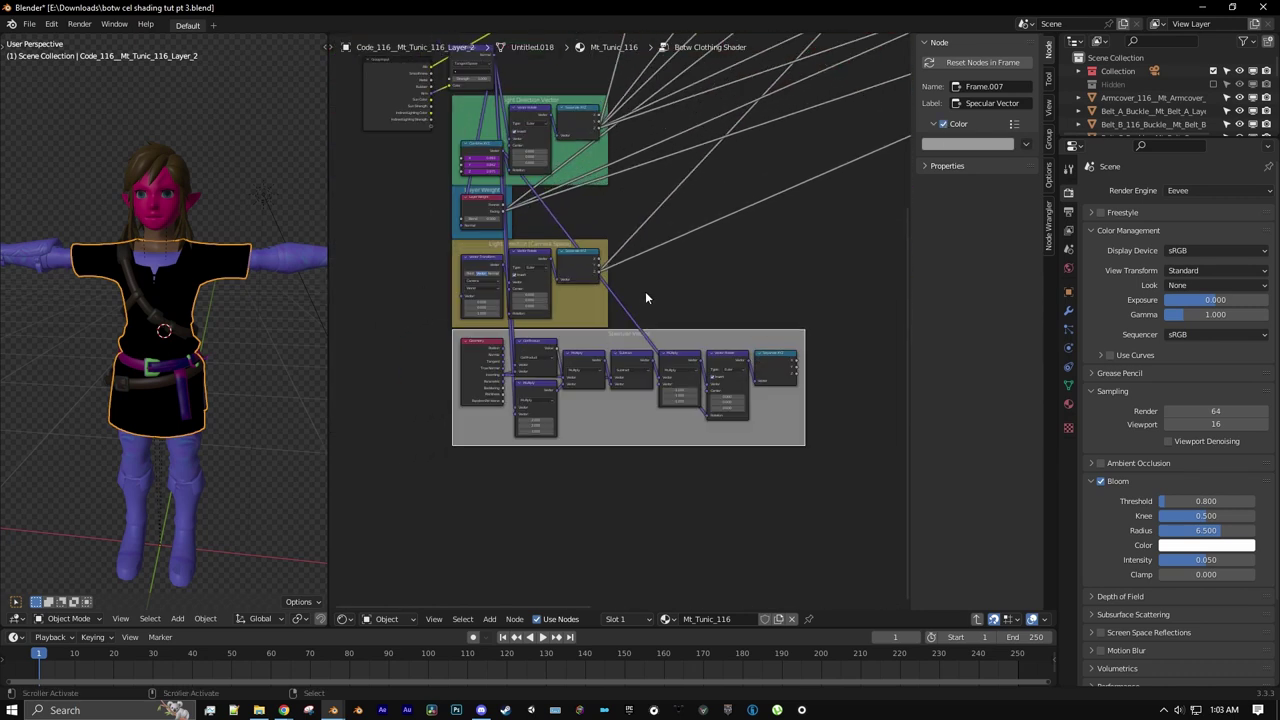
left_click(985, 144)
left_click(1006, 187)
left_click_drag(1006, 187, 1019, 178)
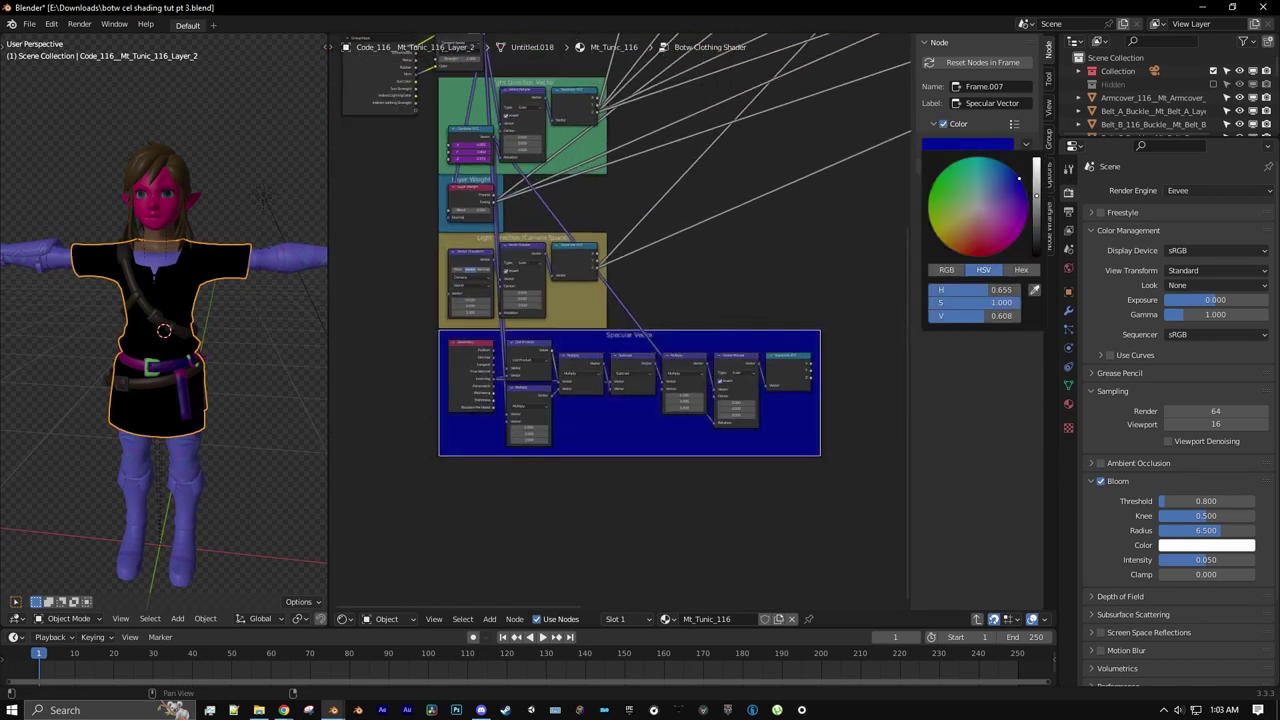
scroll(760, 243, "down", 9)
middle_click_drag(758, 246, 669, 350)
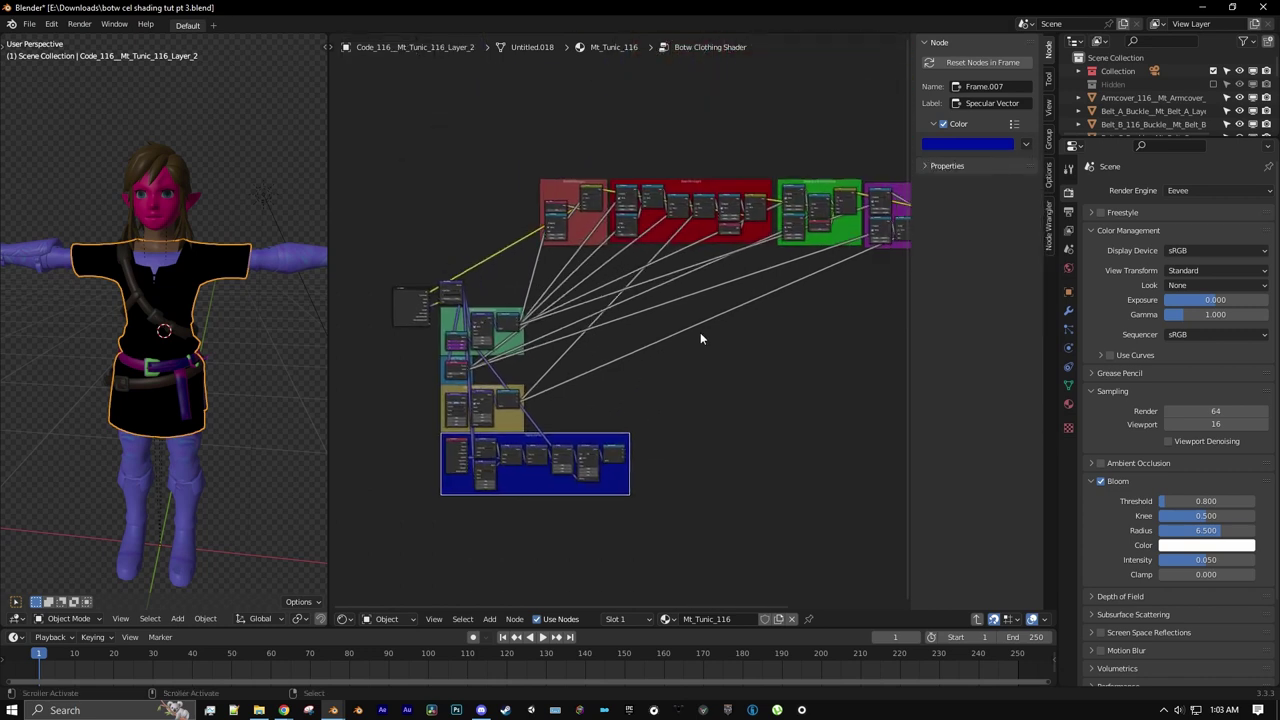
key("n")
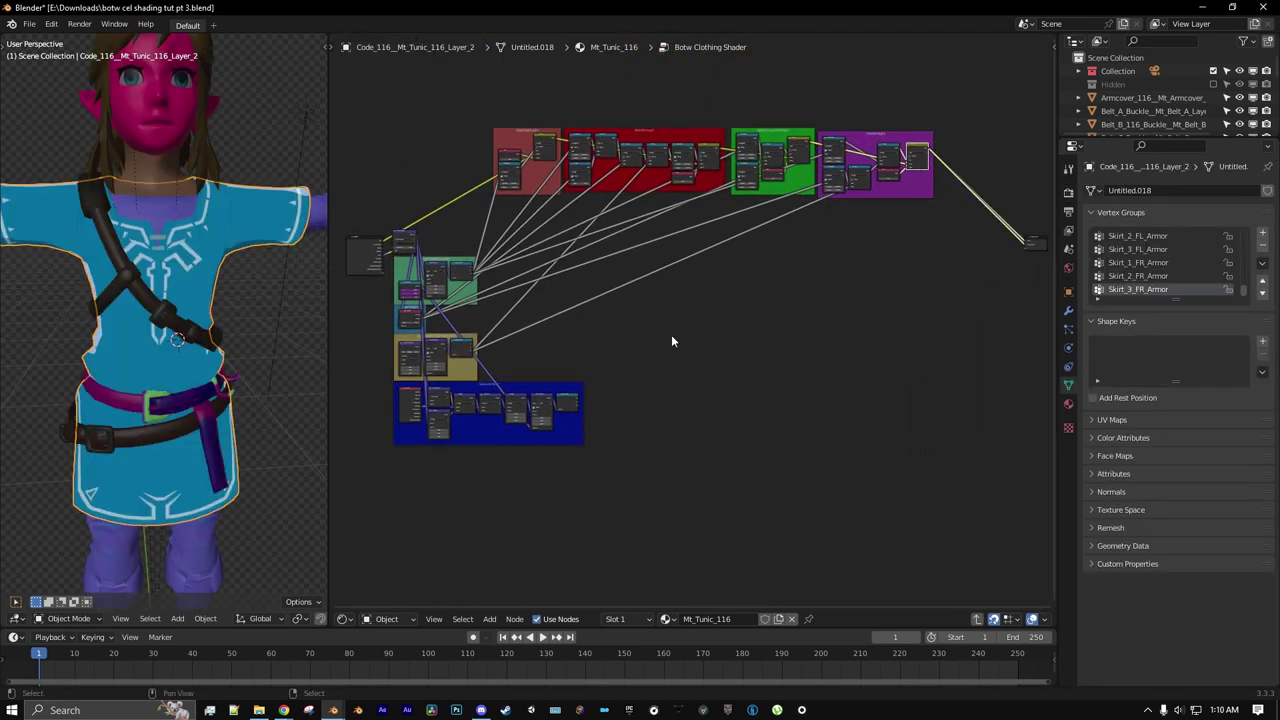
middle_click_drag(616, 394, 851, 263)
scroll(851, 263, "up", 4)
scroll(690, 376, "up", 5)
middle_click_drag(690, 378, 752, 339)
scroll(752, 339, "up", 3)
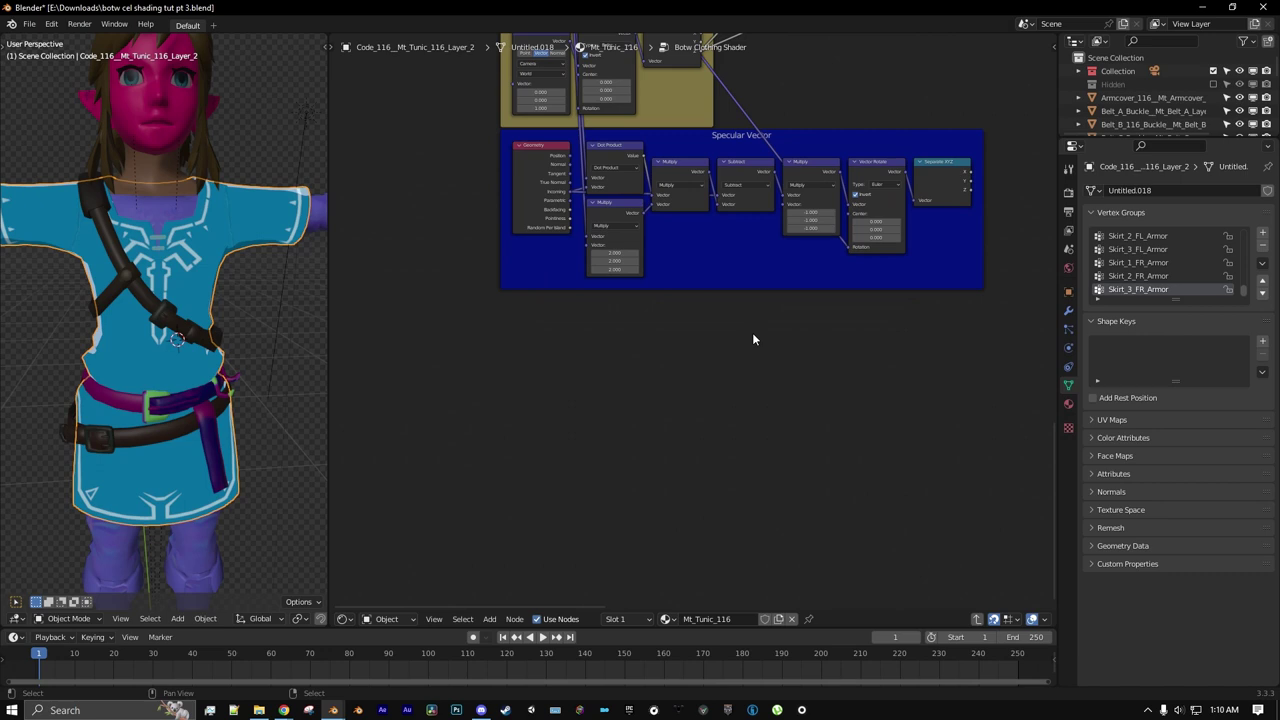
- Add an Image Texture node below the Specular Vector frame and load SketchLines_Mask.tga from the BOTW Link folder into it
left_click(489, 619)
mouse_move(515, 544)
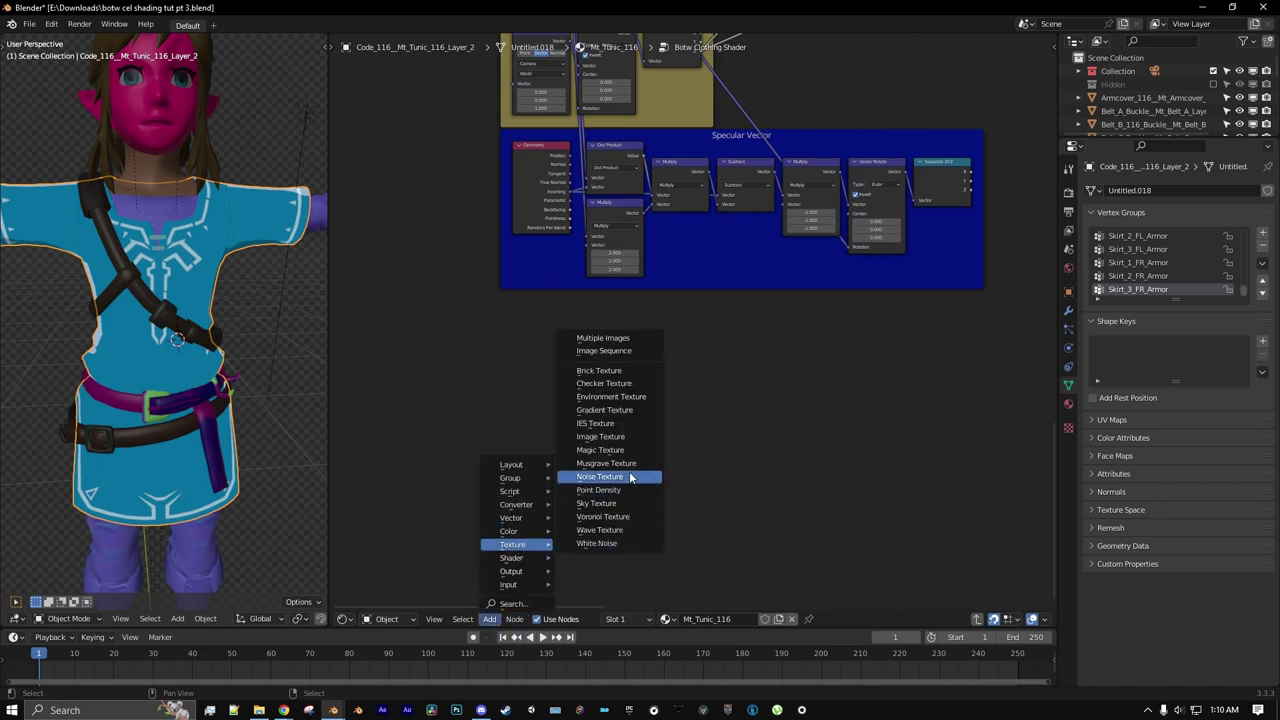
left_click(629, 437)
left_click(750, 415)
scroll(750, 415, "up", 2)
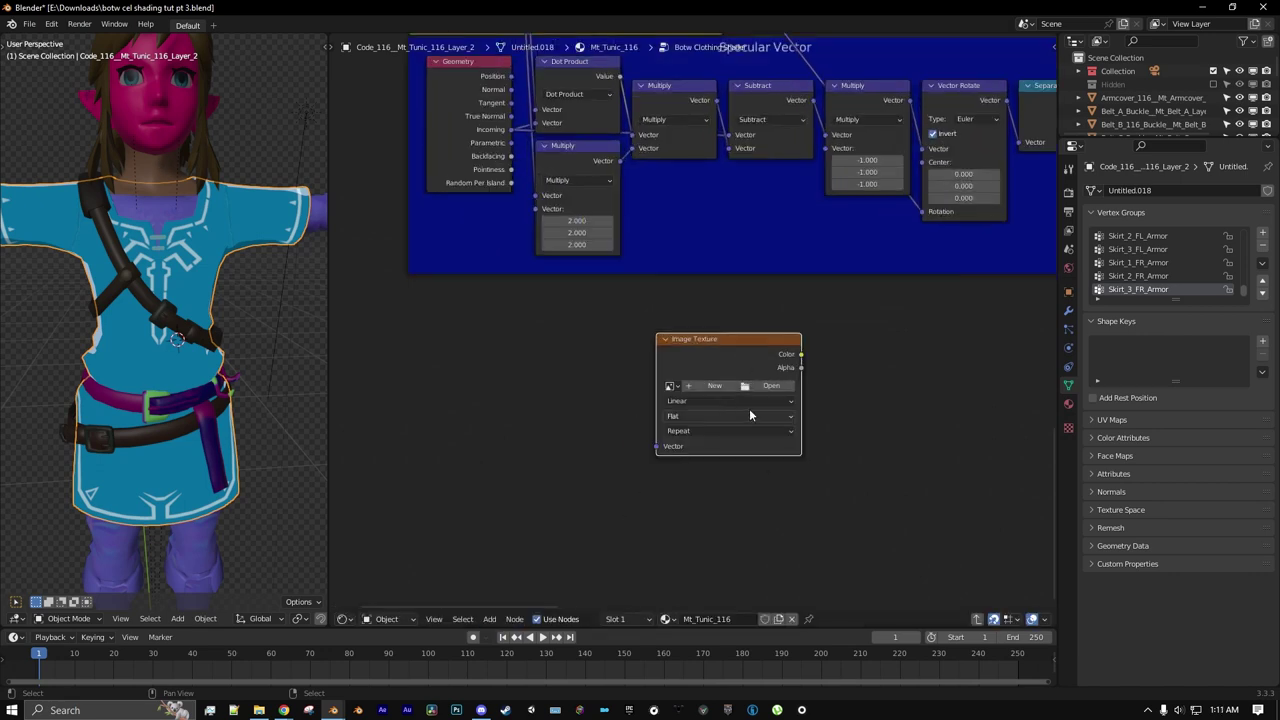
left_click(775, 386)
left_click(275, 419)
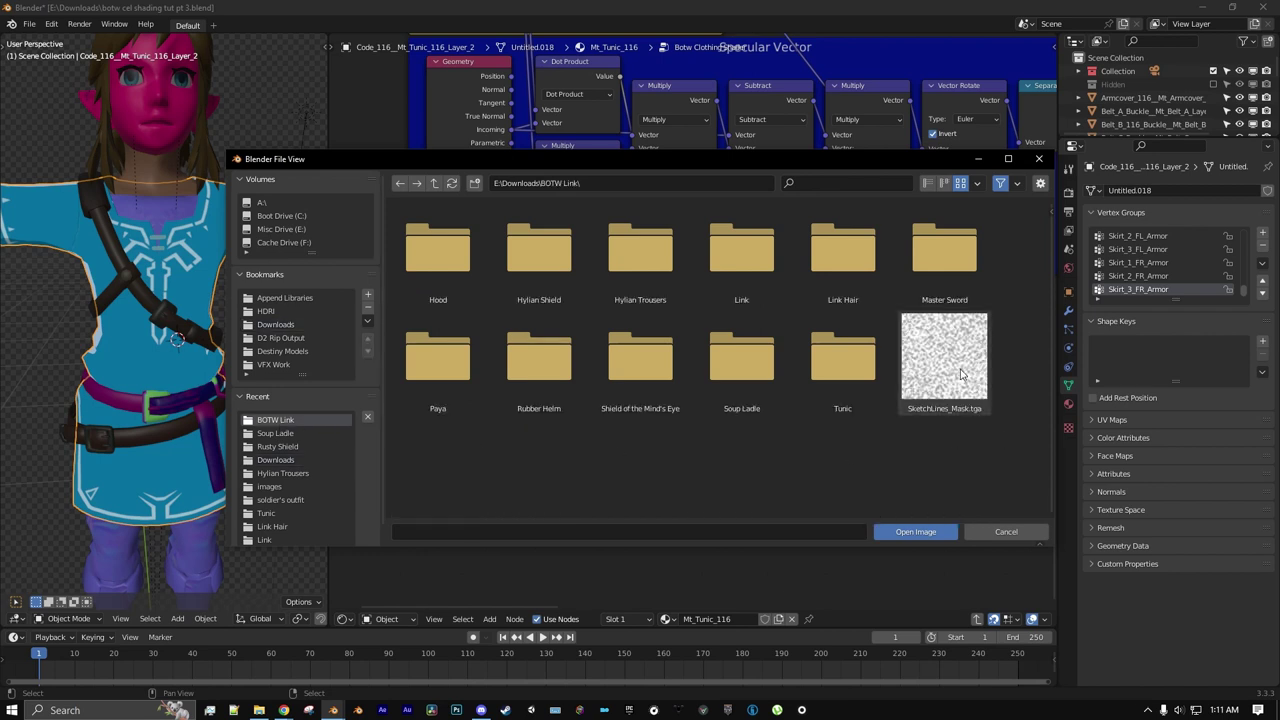
left_click(936, 397)
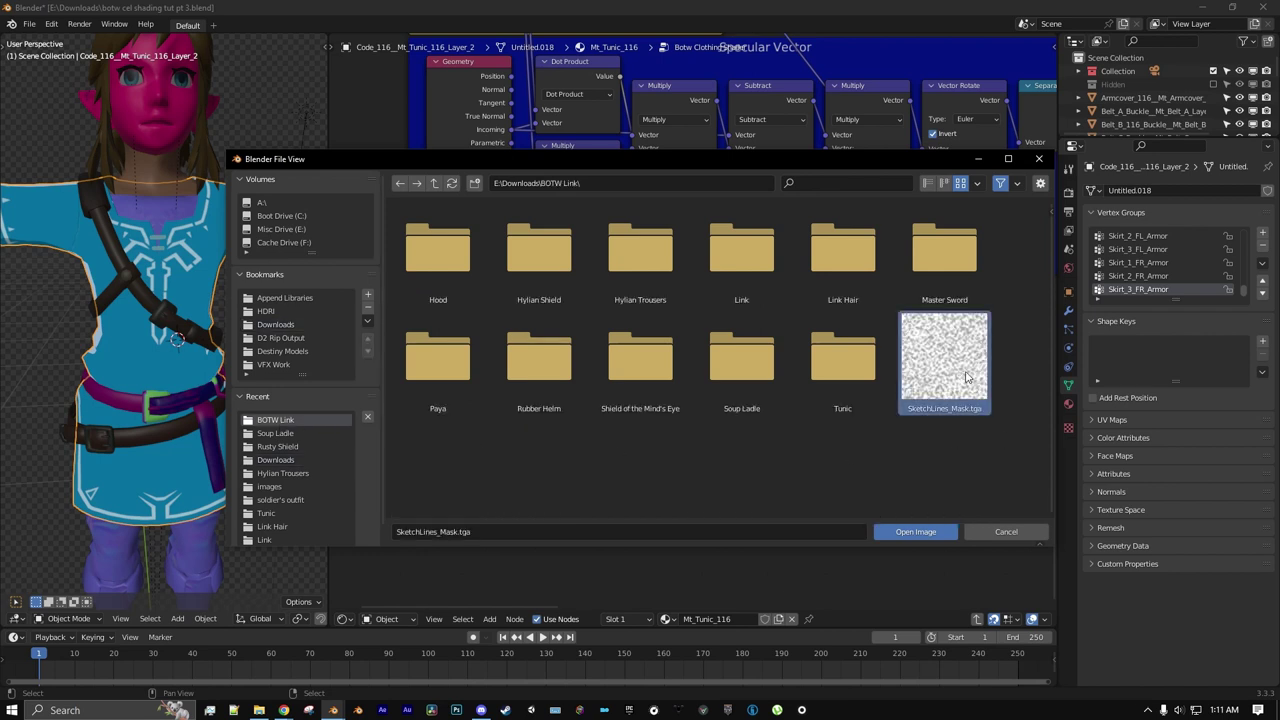
double_click(945, 365)
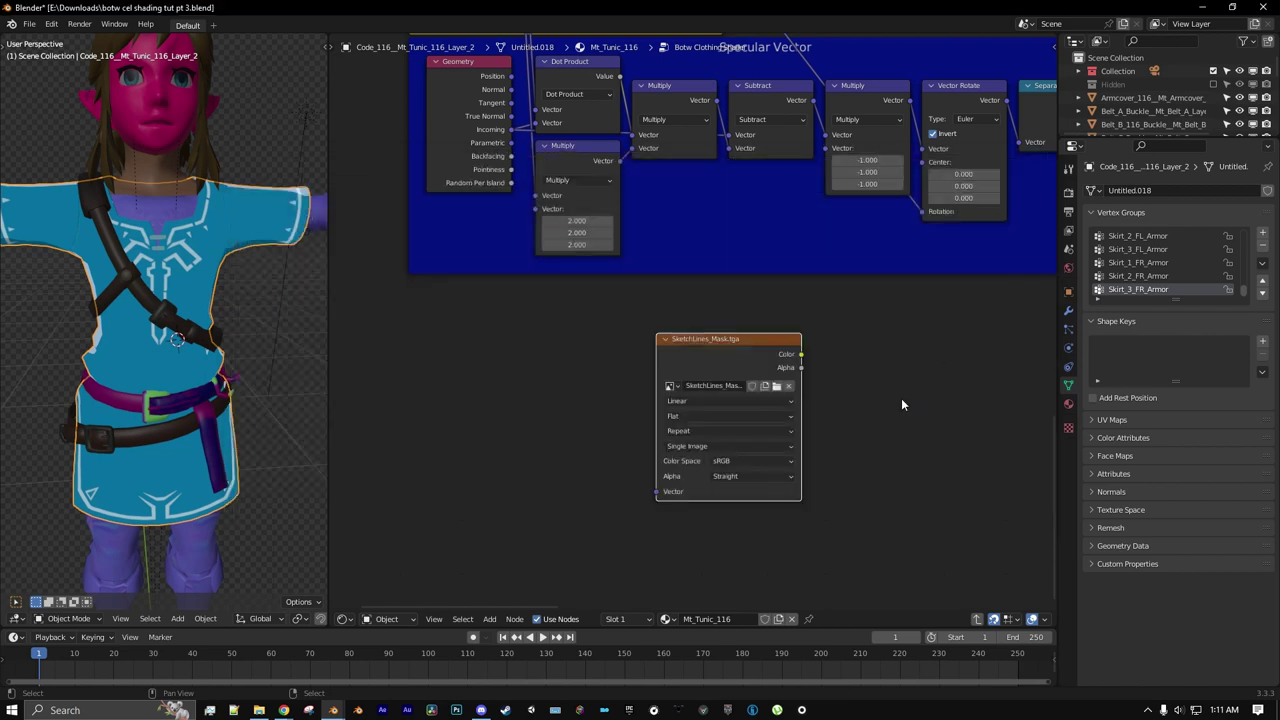
- Add a UV Map node set to Layer 2 and connect its UV output to the SketchLines_Mask.tga texture's Vector input
middle_click_drag(756, 350, 829, 308)
scroll(829, 308, "up", 1)
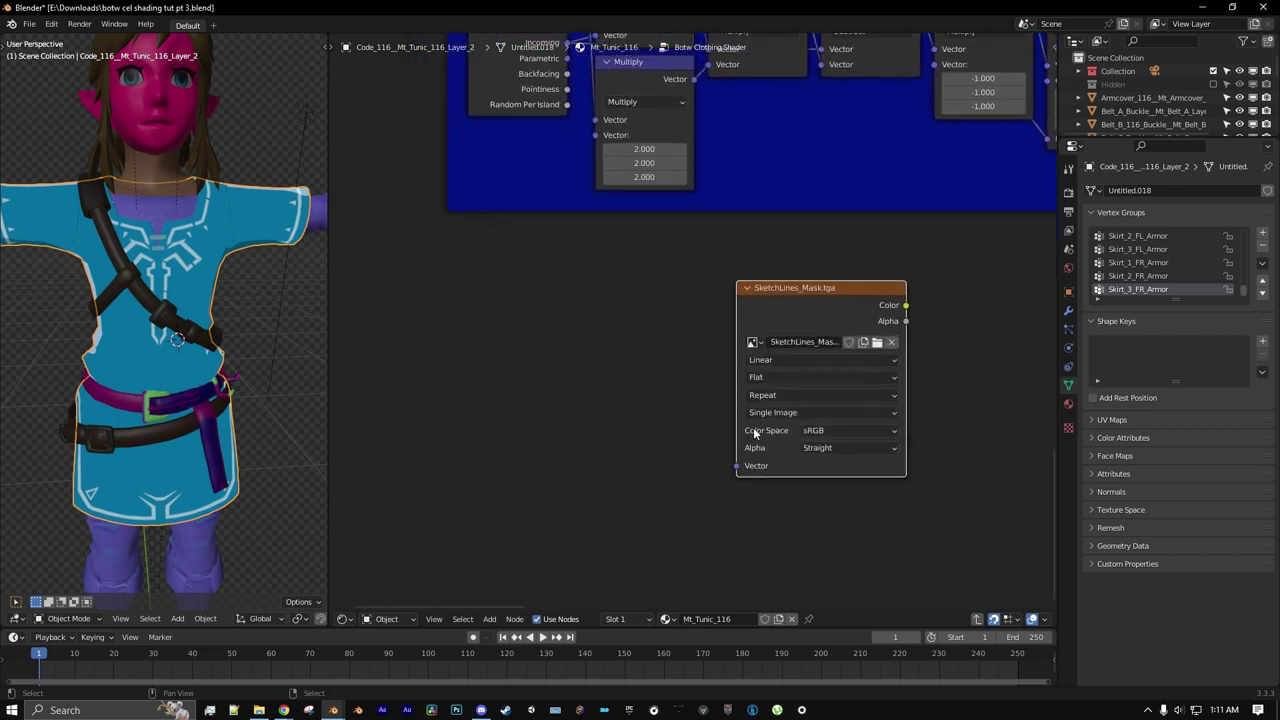
left_click(500, 619)
mouse_move(515, 584)
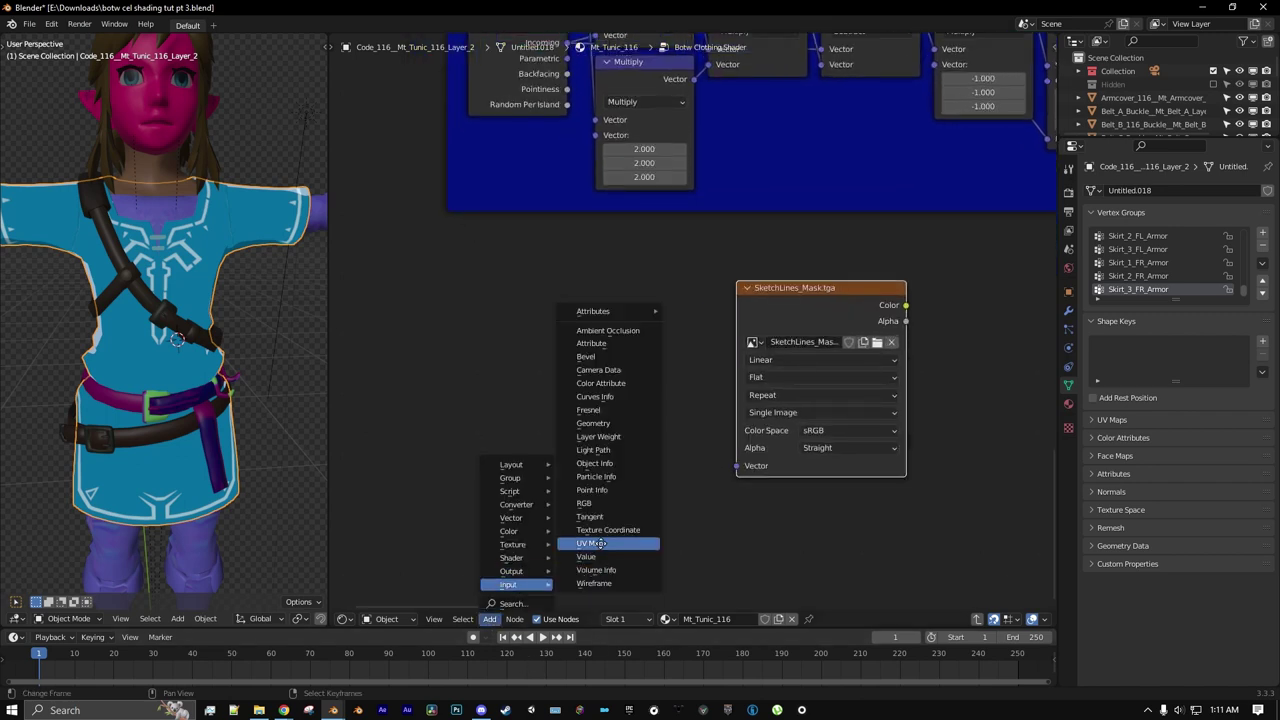
left_click(596, 543)
left_click(509, 390)
left_click(506, 401)
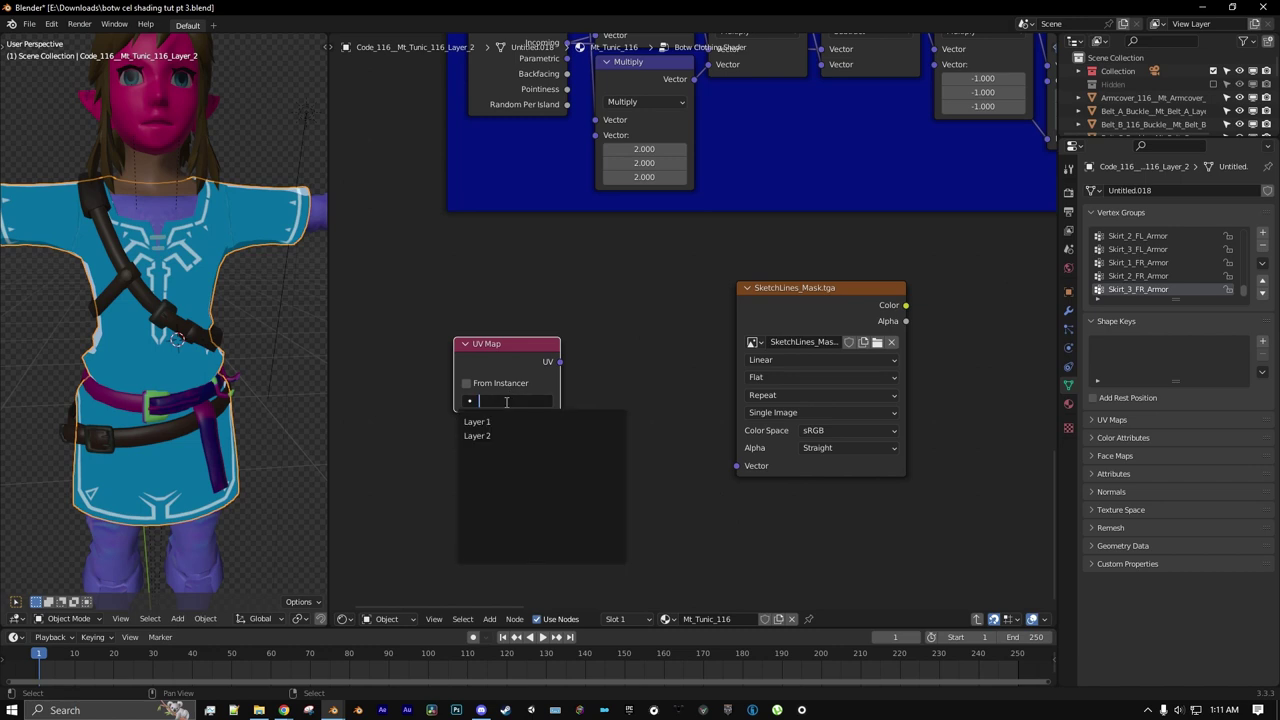
left_click(478, 435)
left_click_drag(558, 362, 742, 458)
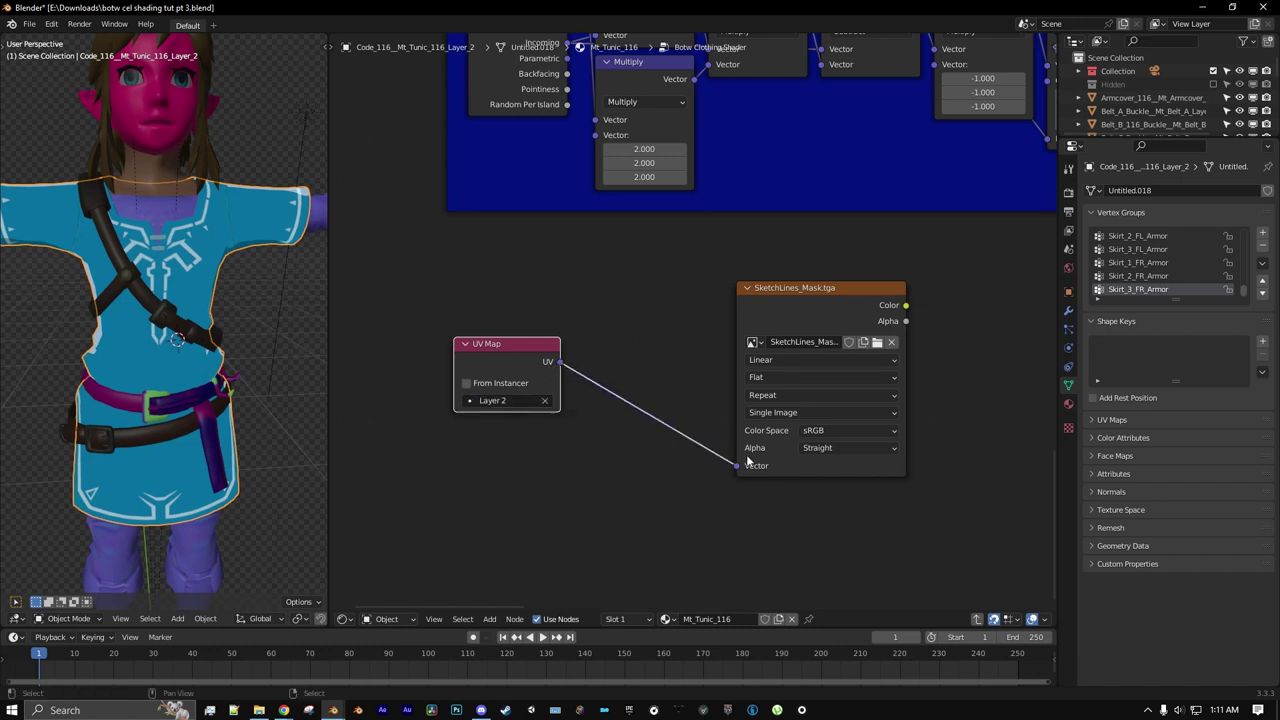
- Insert a Mapping node between the UV Map and the sketch texture, with its Z rotation set to -60°
left_click(496, 618)
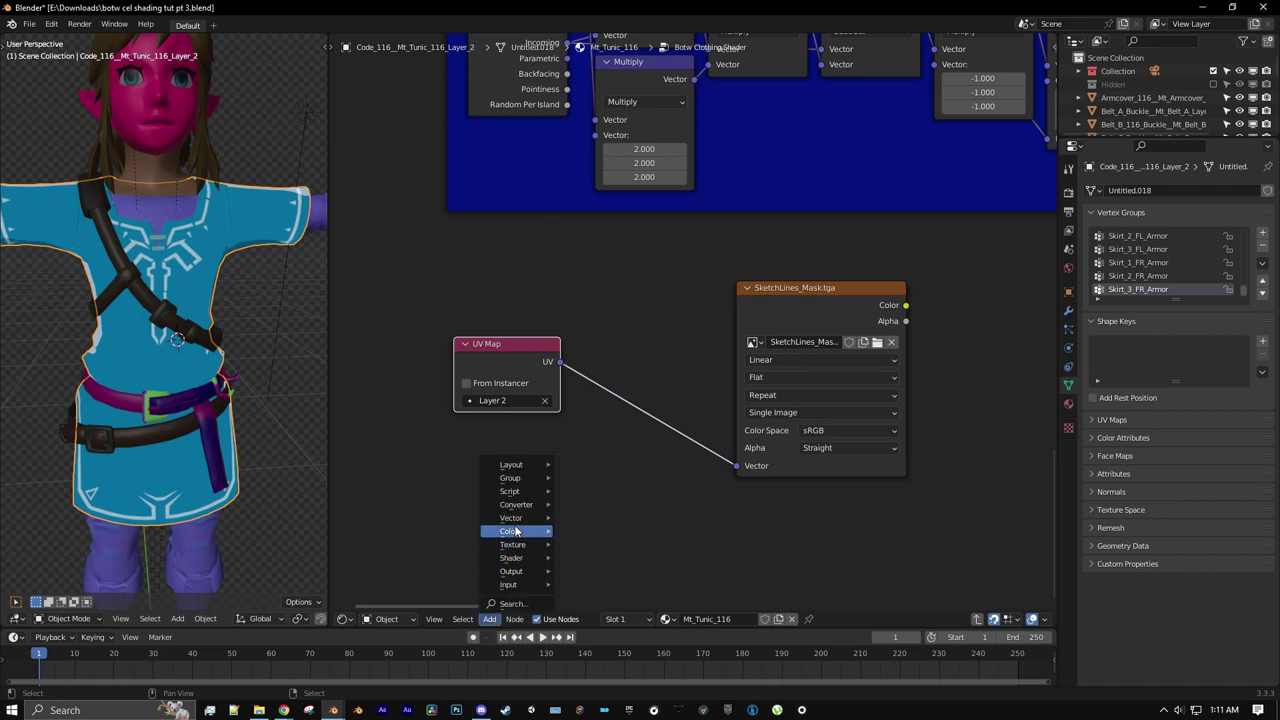
mouse_move(540, 518)
left_click(583, 298)
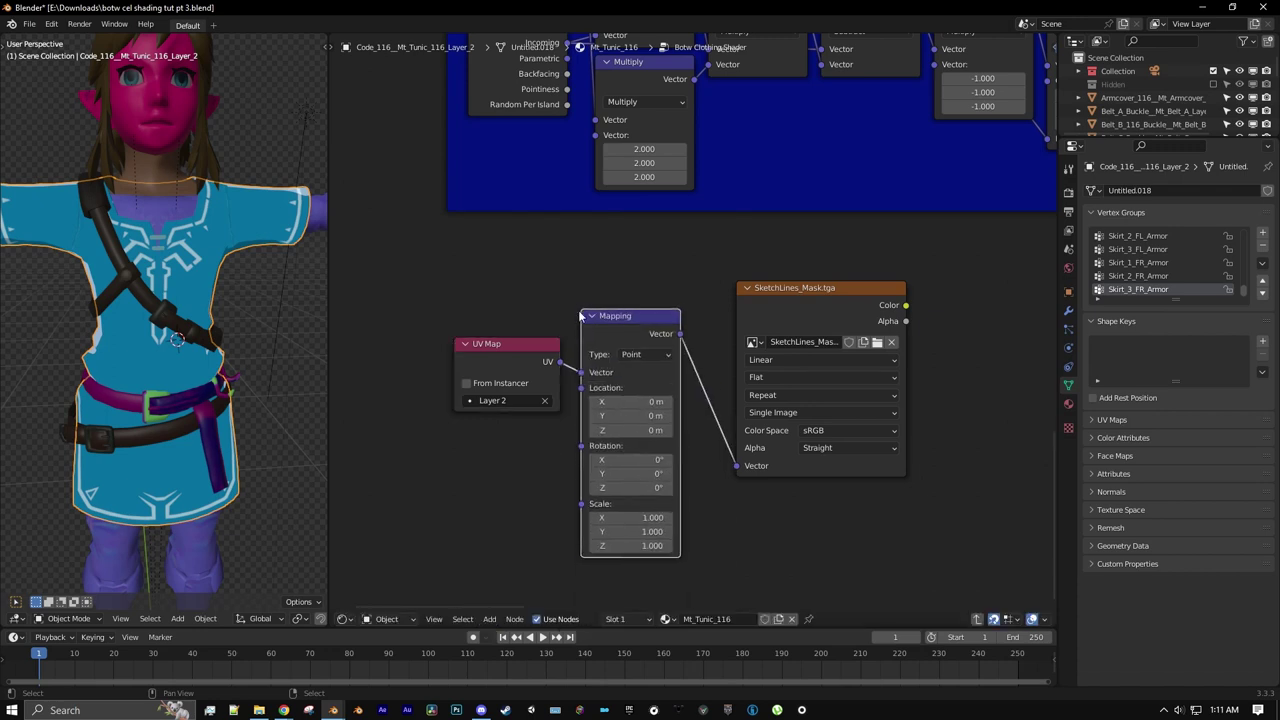
scroll(651, 443, "up", 3)
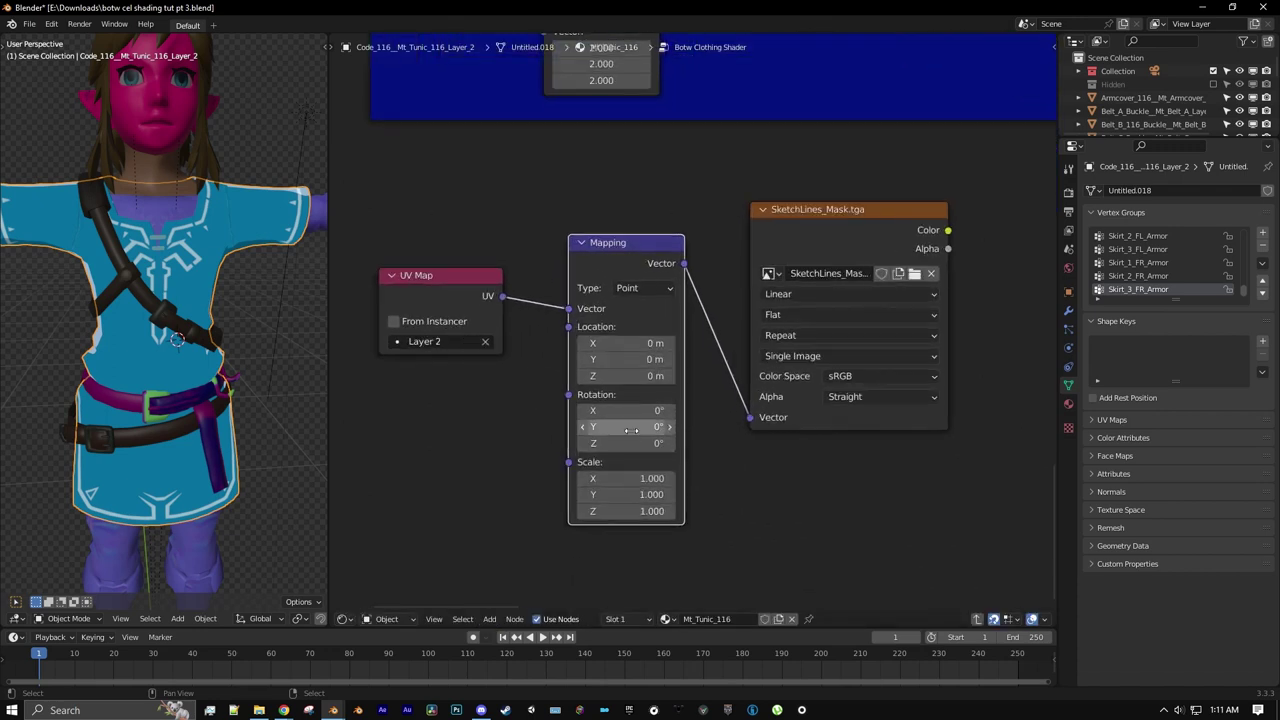
left_click(630, 443)
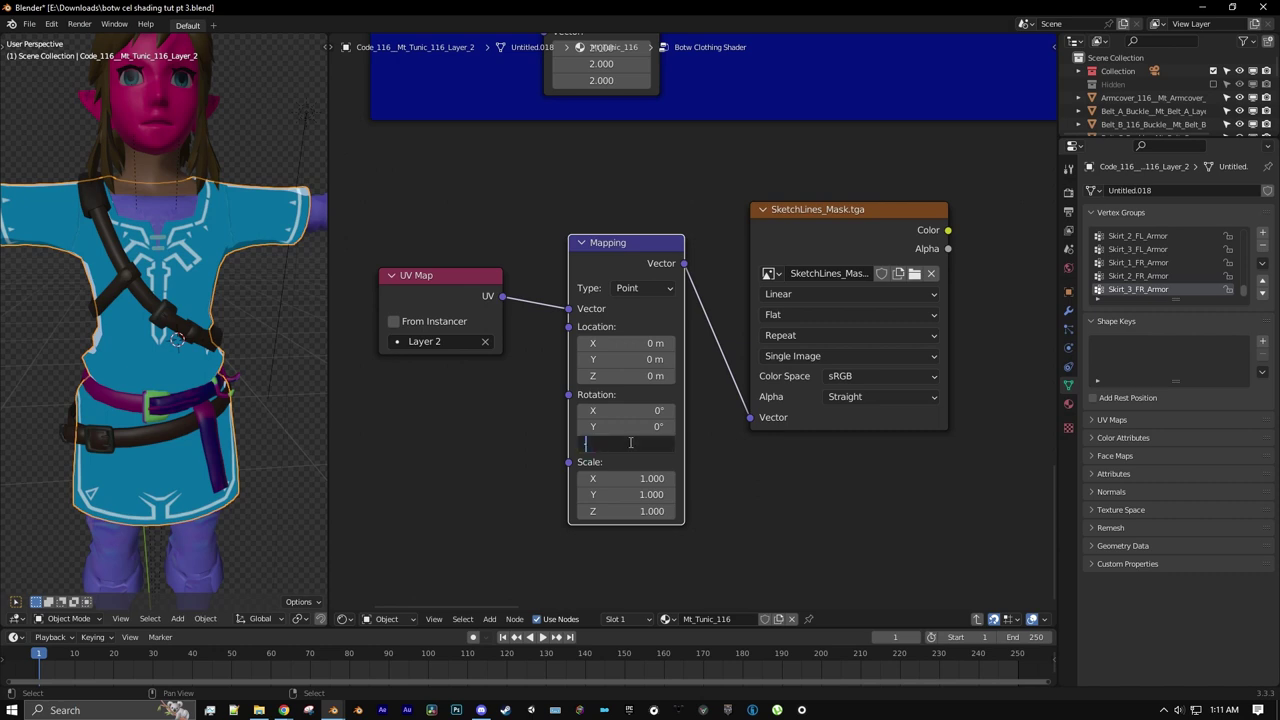
key("Return")
- Duplicate the Mapping node into the link before the texture, setting the copy's Z rotation to 0° and its Y scale to 7.5
key("shift+d")
left_click(717, 255)
middle_click_drag(817, 326, 741, 306)
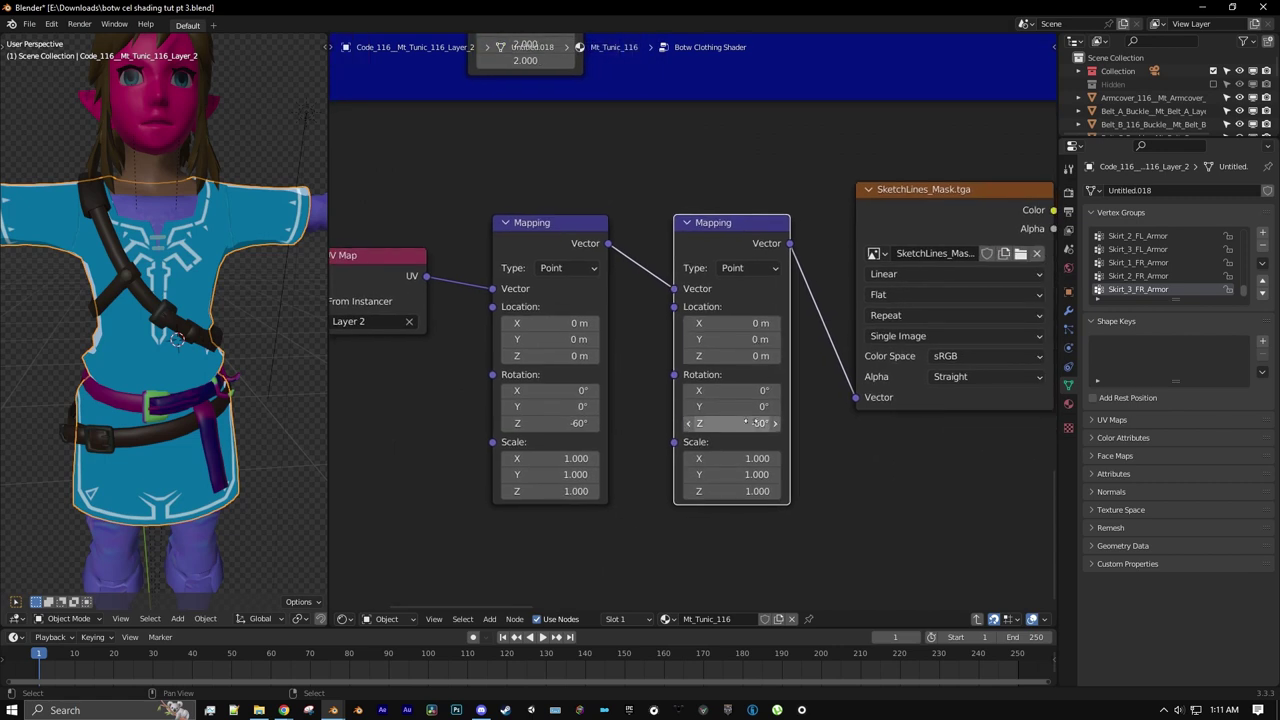
left_click(745, 423)
key("Return")
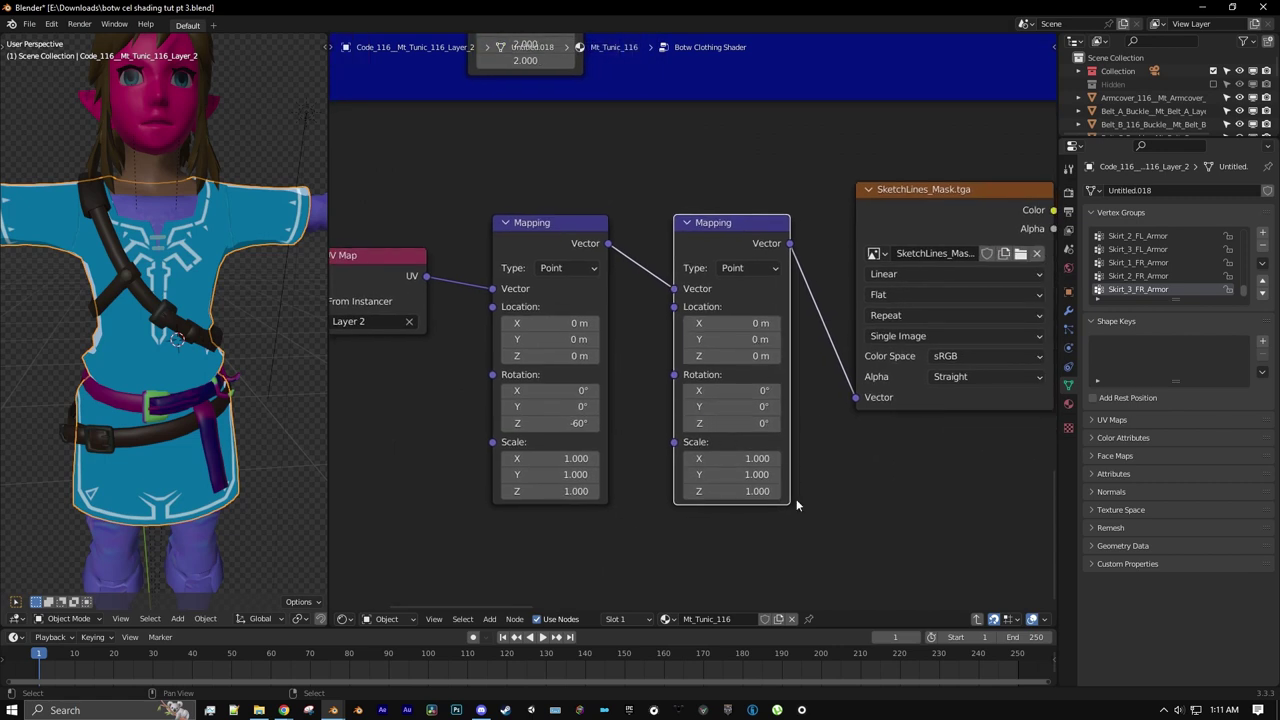
left_click(709, 475)
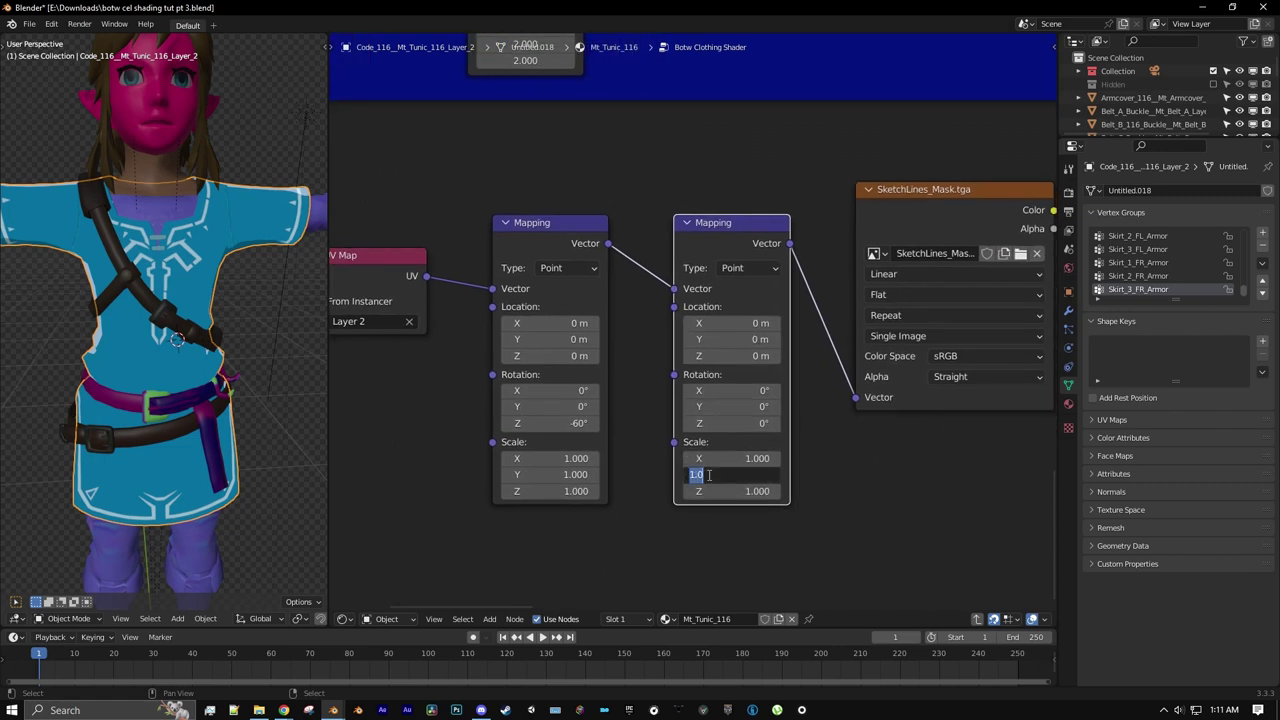
type("7.5")
key("Return")
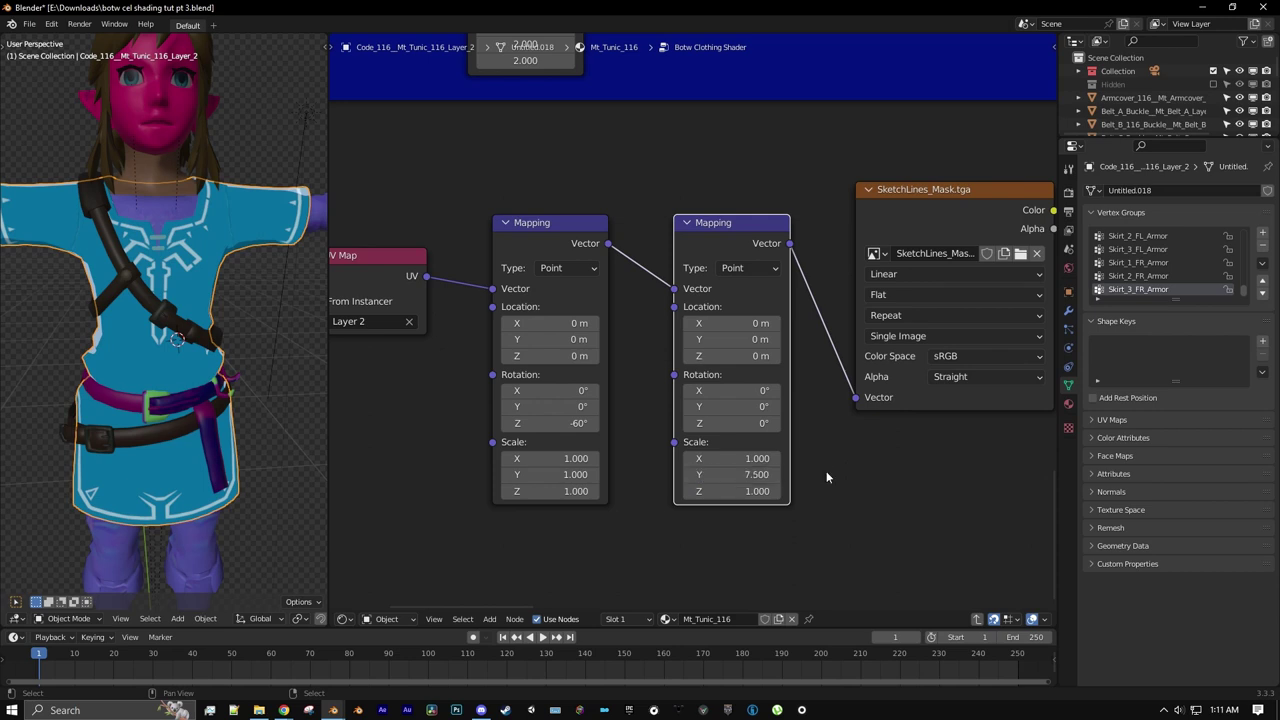
- Preview the sketch texture on the tunic and examine the direction and stretch of its strokes
scroll(958, 329, "down", 2)
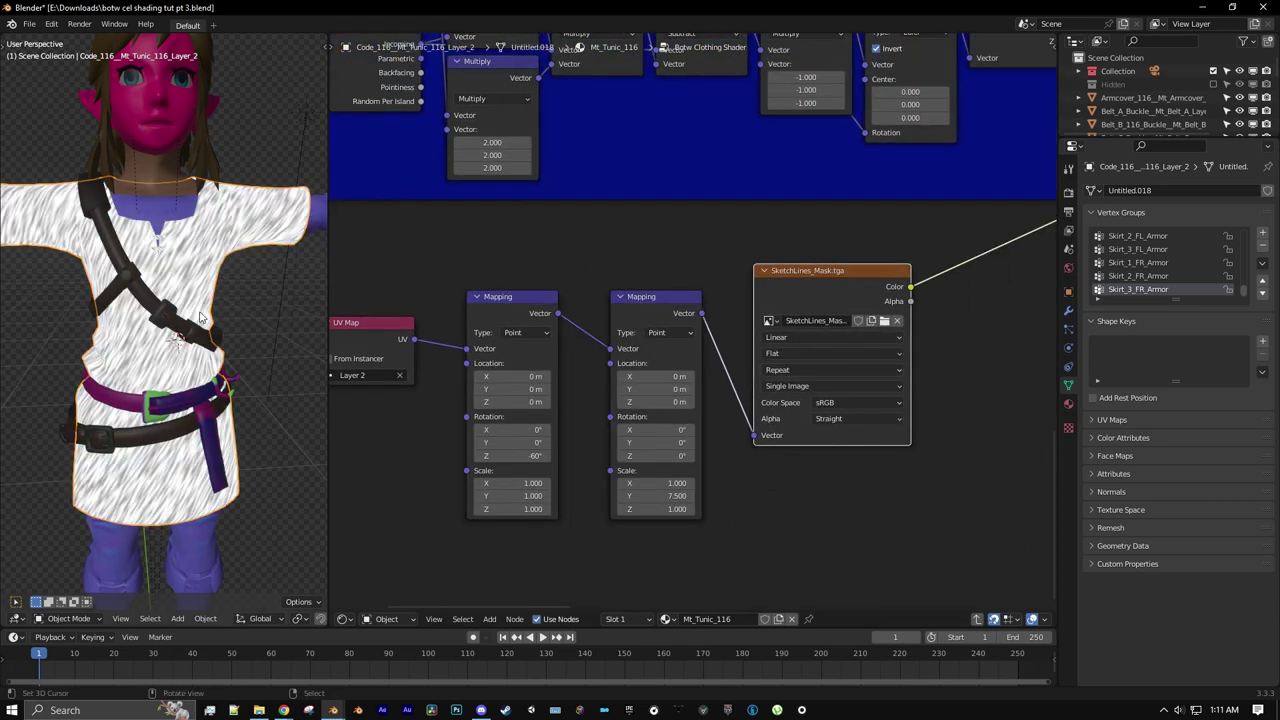
middle_click_drag(200, 318, 218, 200)
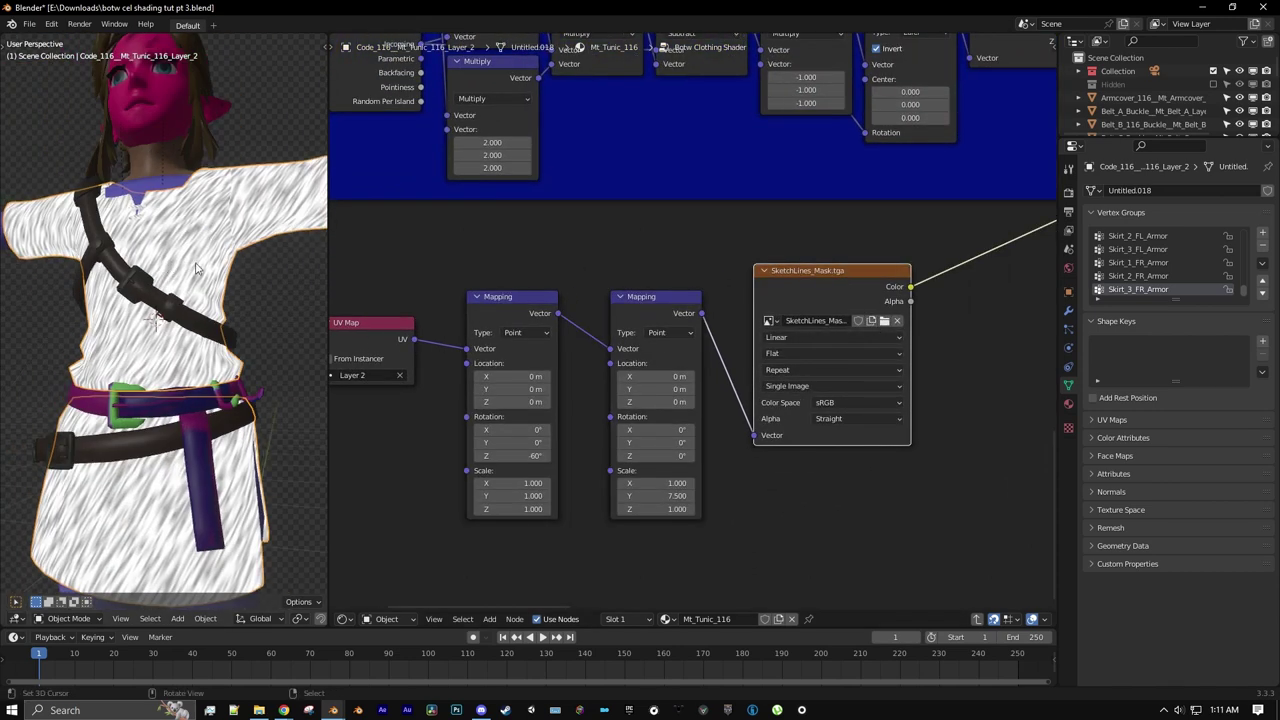
middle_click_drag(197, 268, 193, 366, "alt")
scroll(840, 360, "down", 2)
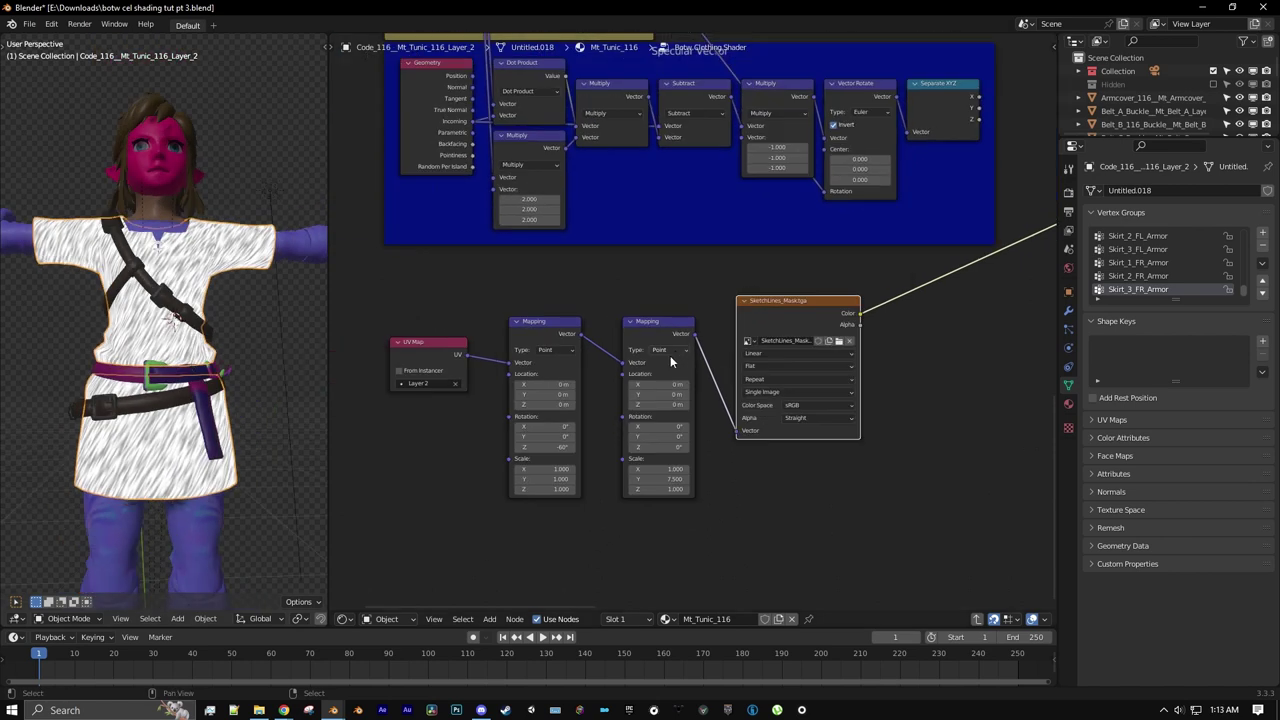
- Add a Frame and place the UV Map, both Mapping nodes and the SketchLines_Mask.tga texture inside it
left_click(489, 619)
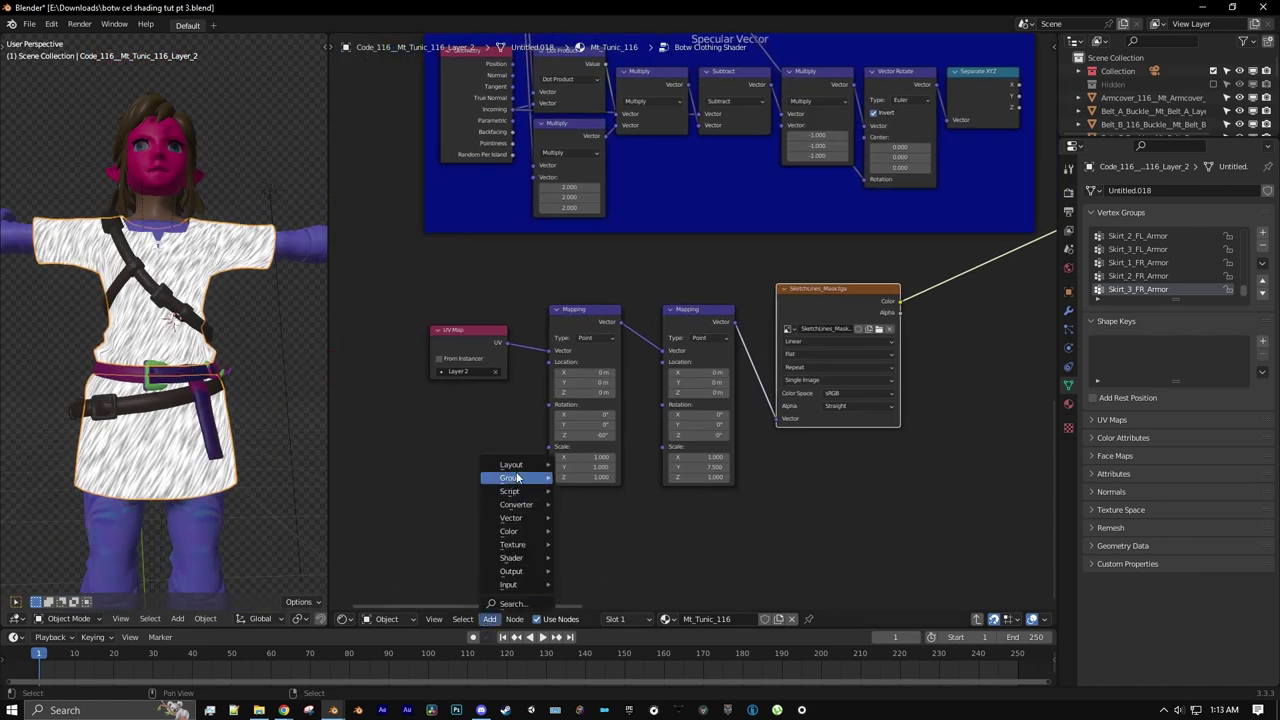
mouse_move(509, 463)
left_click(584, 471)
left_click(521, 231)
left_click(474, 335)
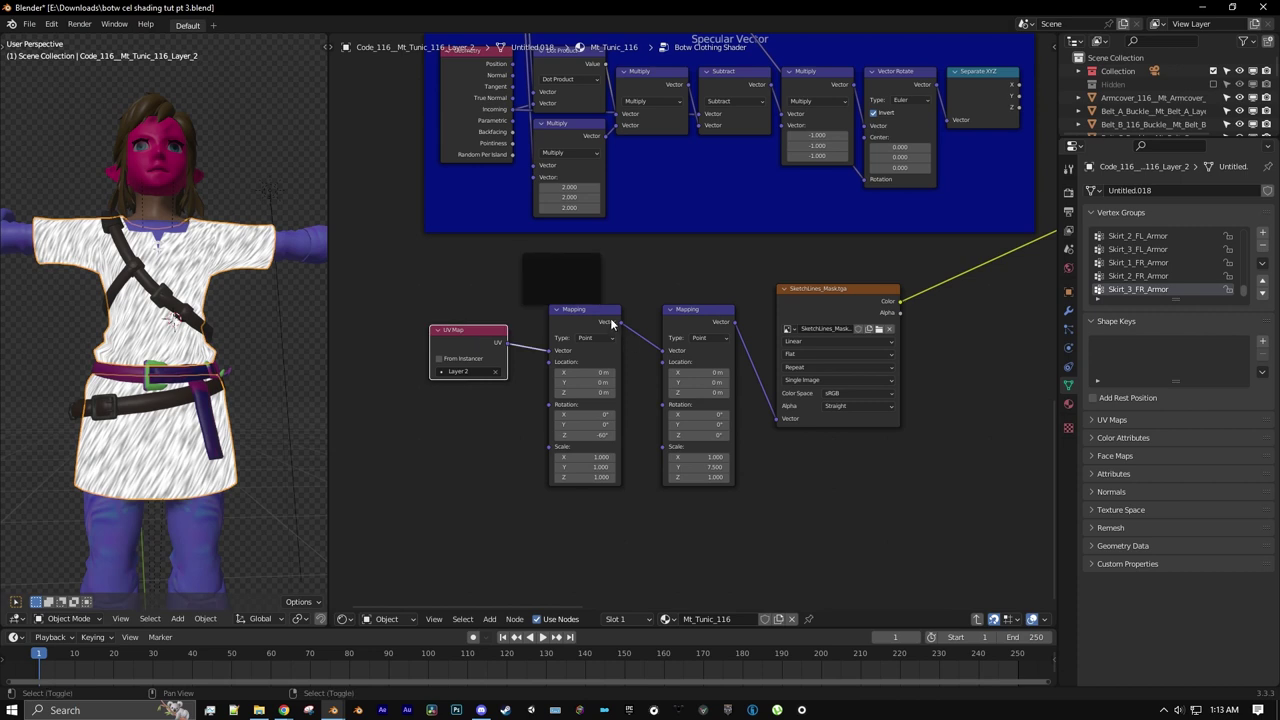
left_click(609, 321, "shift")
left_click(704, 322, "shift")
left_click(795, 299, "shift")
left_click(560, 290, "shift")
key("ctrl+p")
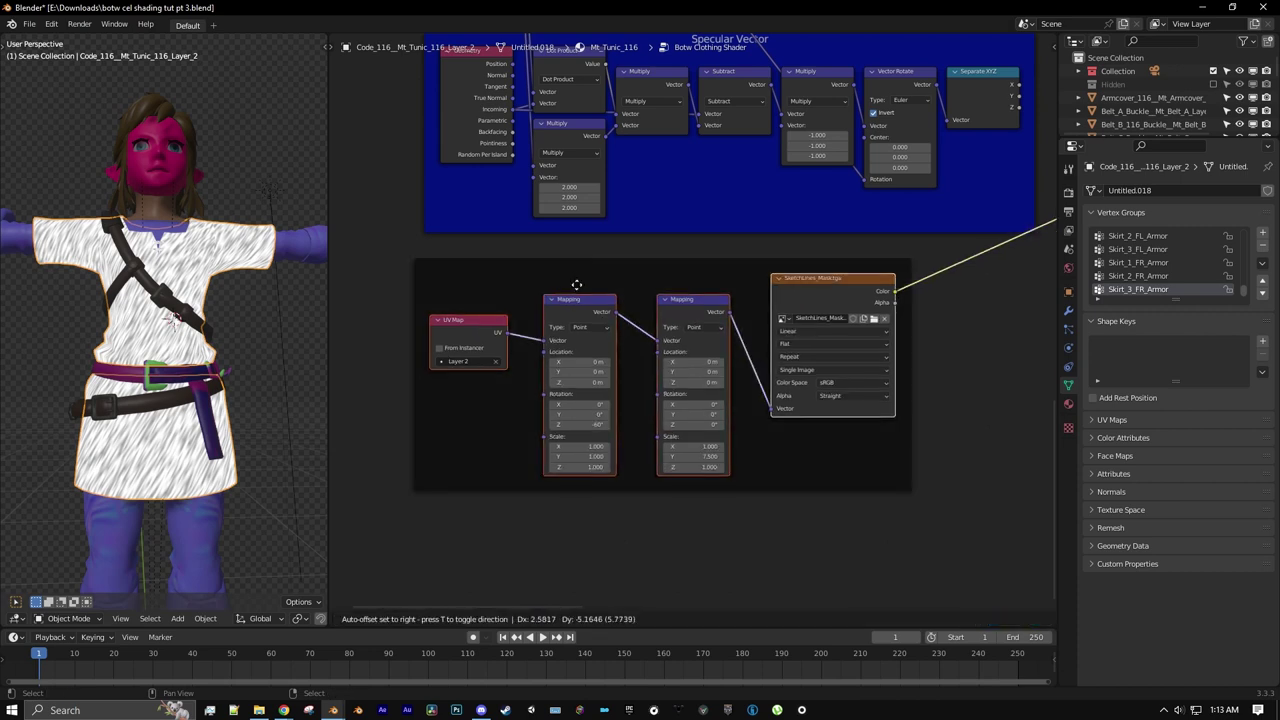
- Line up both Mapping nodes and the image texture closely beside the UV Map node within the new frame
left_click(582, 329)
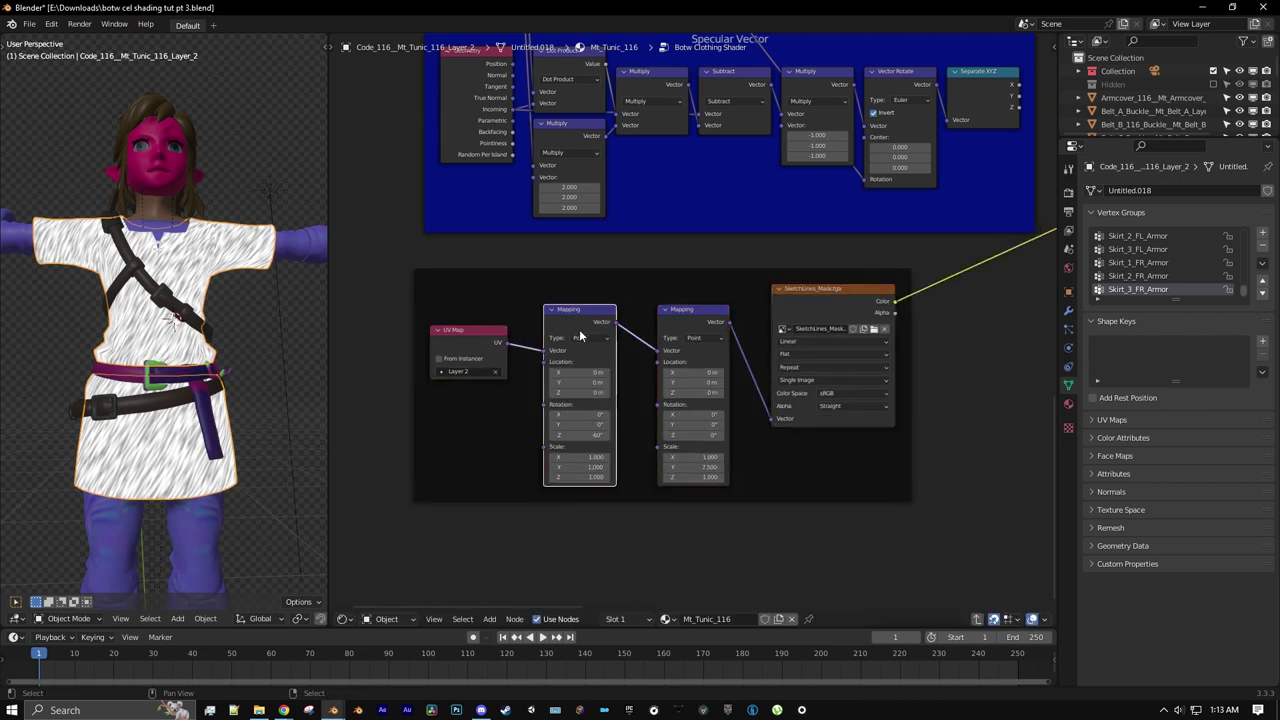
left_click_drag(579, 329, 548, 350)
left_click_drag(674, 331, 612, 332)
left_click(814, 305)
mouse_move(814, 305)
left_mouse_down()
mouse_move(723, 339)
mouse_move(707, 329)
mouse_move(755, 336)
left_mouse_up()
- Label the frame "Specular Sketch Texture", color it dark orange with hue 0.062 and value 0.608, and place it just below Specular Vector
left_click(640, 308)
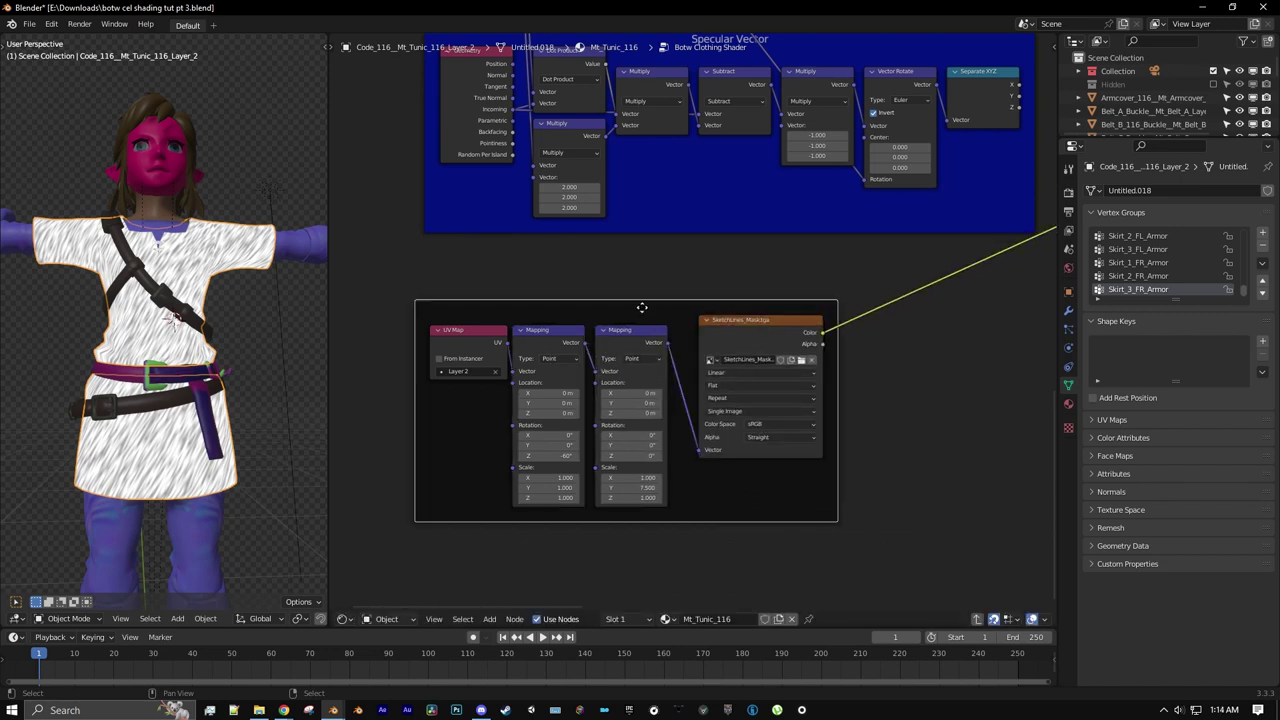
key("n")
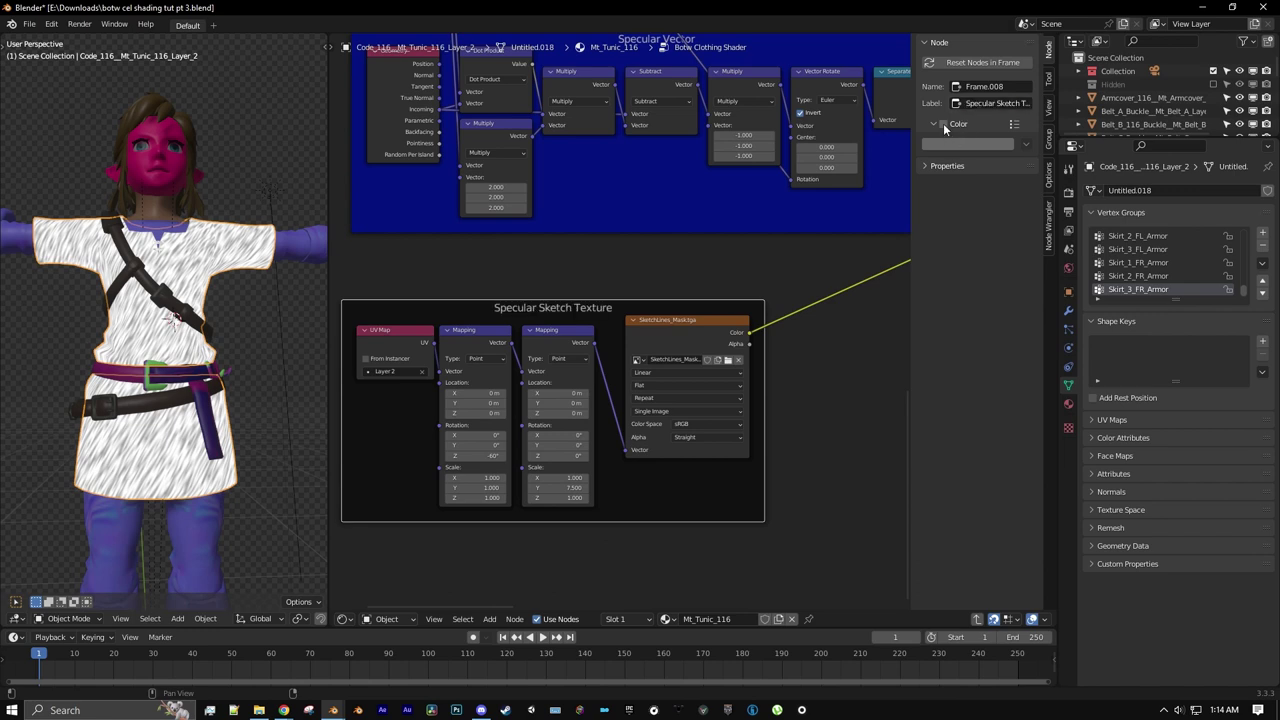
left_click(943, 123)
left_click(955, 145)
left_click_drag(963, 177, 976, 236)
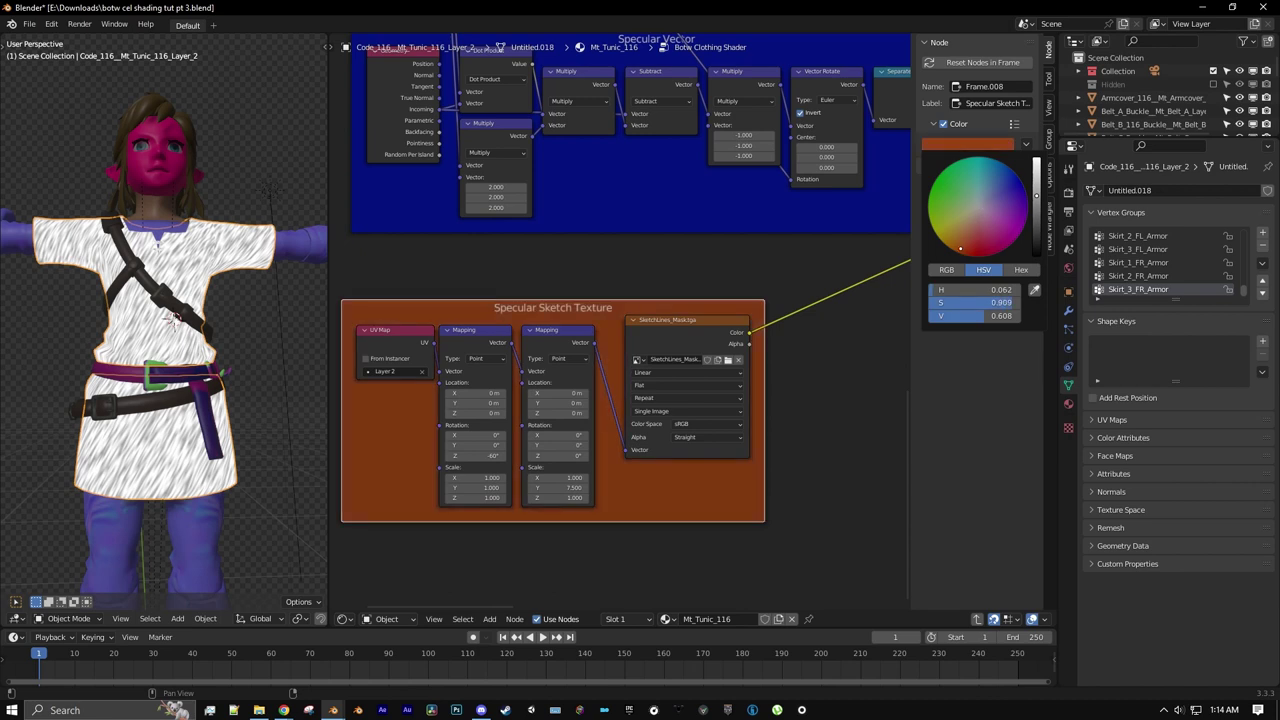
left_click_drag(543, 305, 553, 241)
- Add a Math node in the empty space beside the Specular Vector and Specular Sketch Texture frames and set it to Multiply
key("Home")
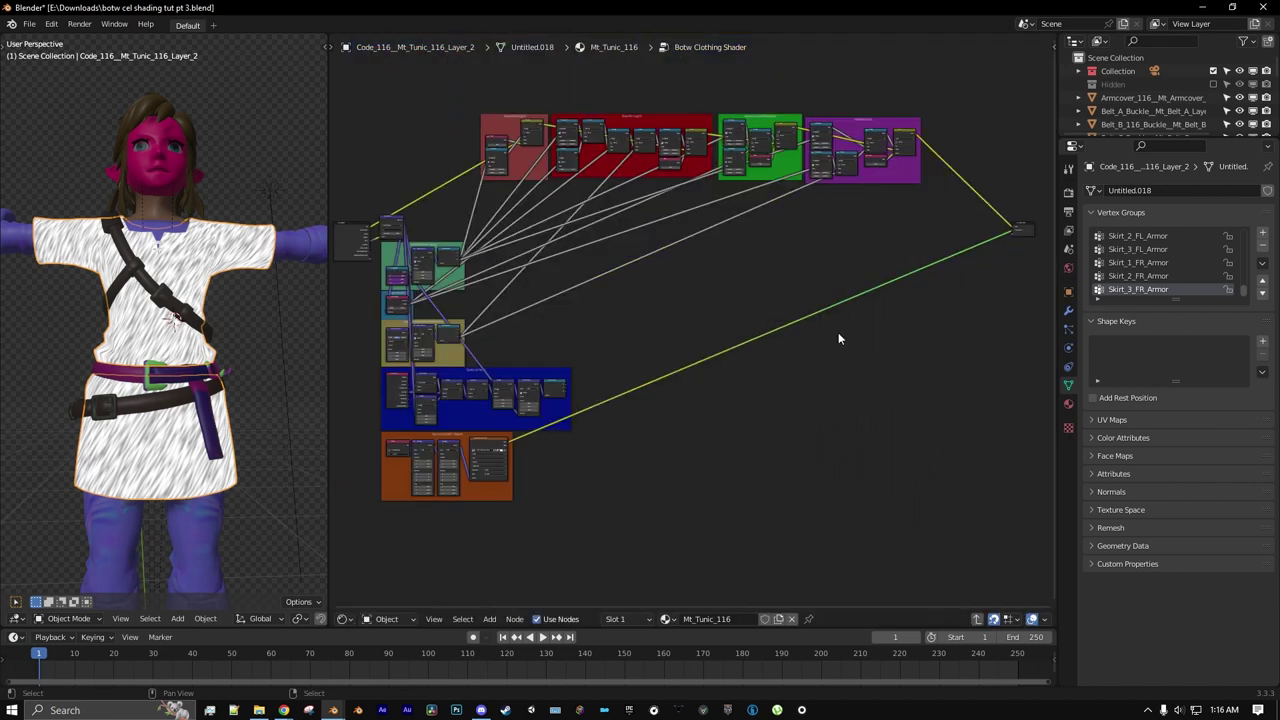
scroll(666, 434, "up", 5)
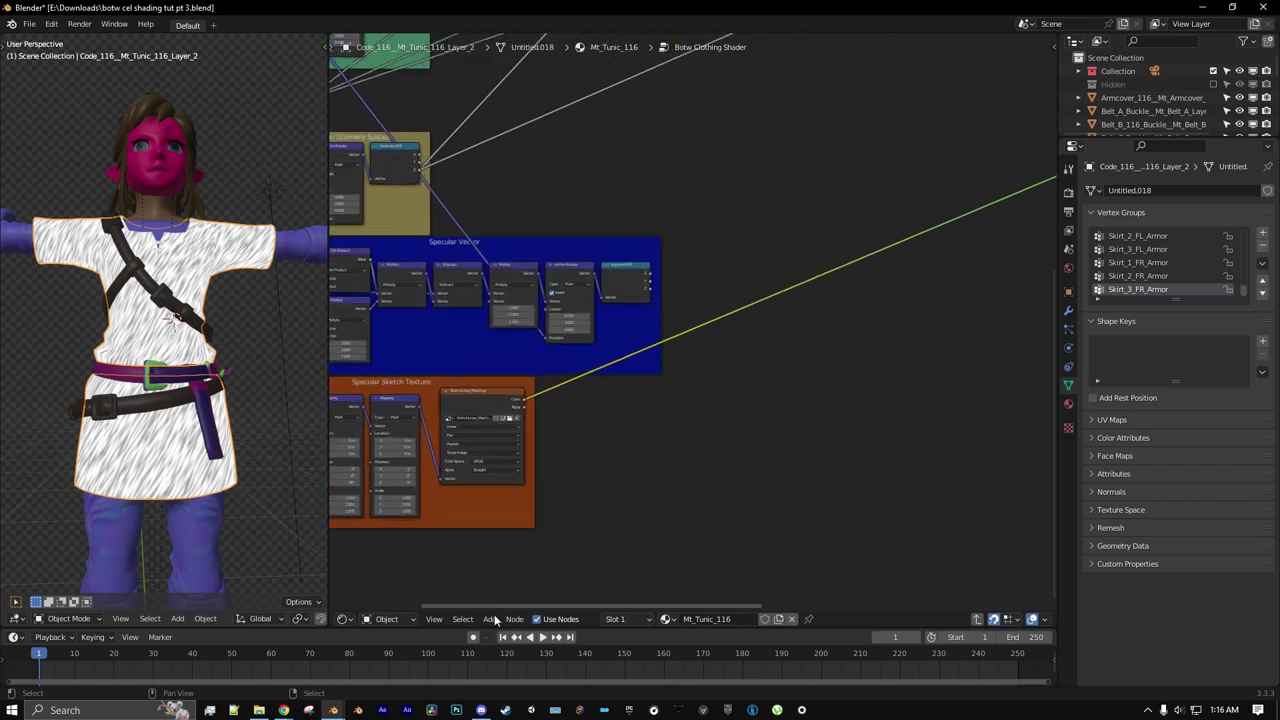
left_click(494, 620)
mouse_move(514, 531)
left_click(600, 424)
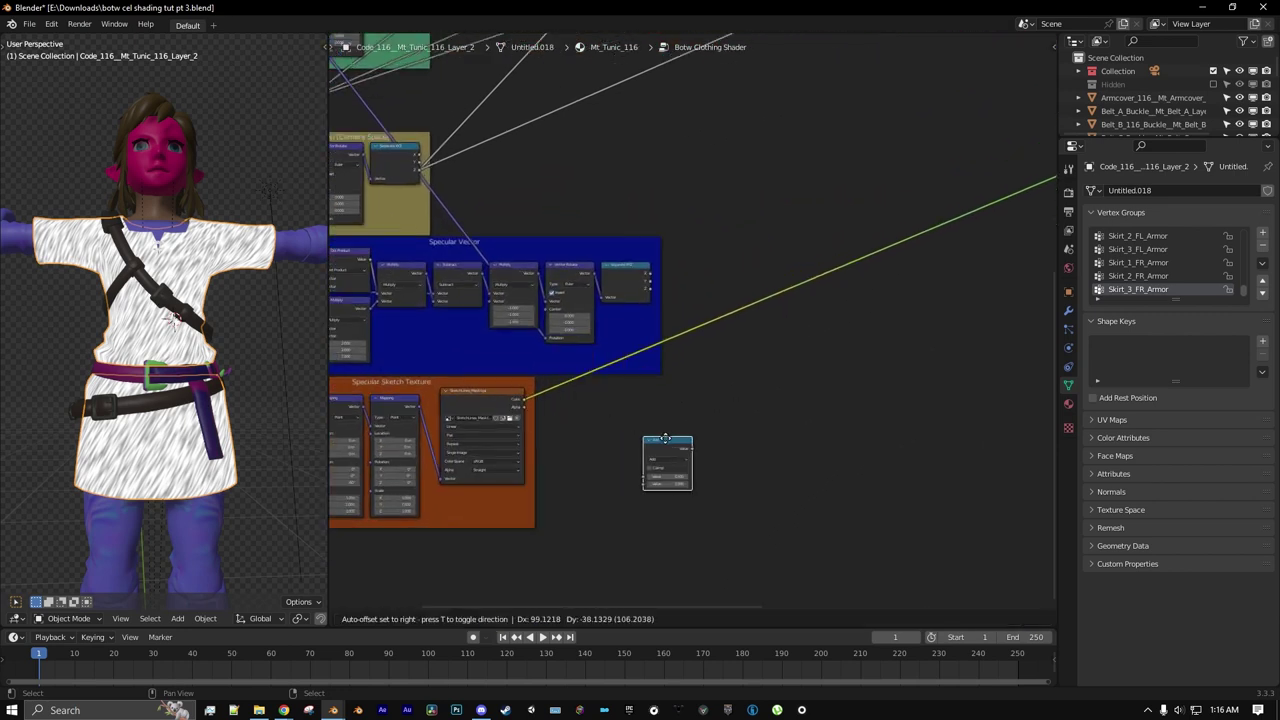
left_click(729, 365)
scroll(743, 395, "up", 3)
left_click(718, 383)
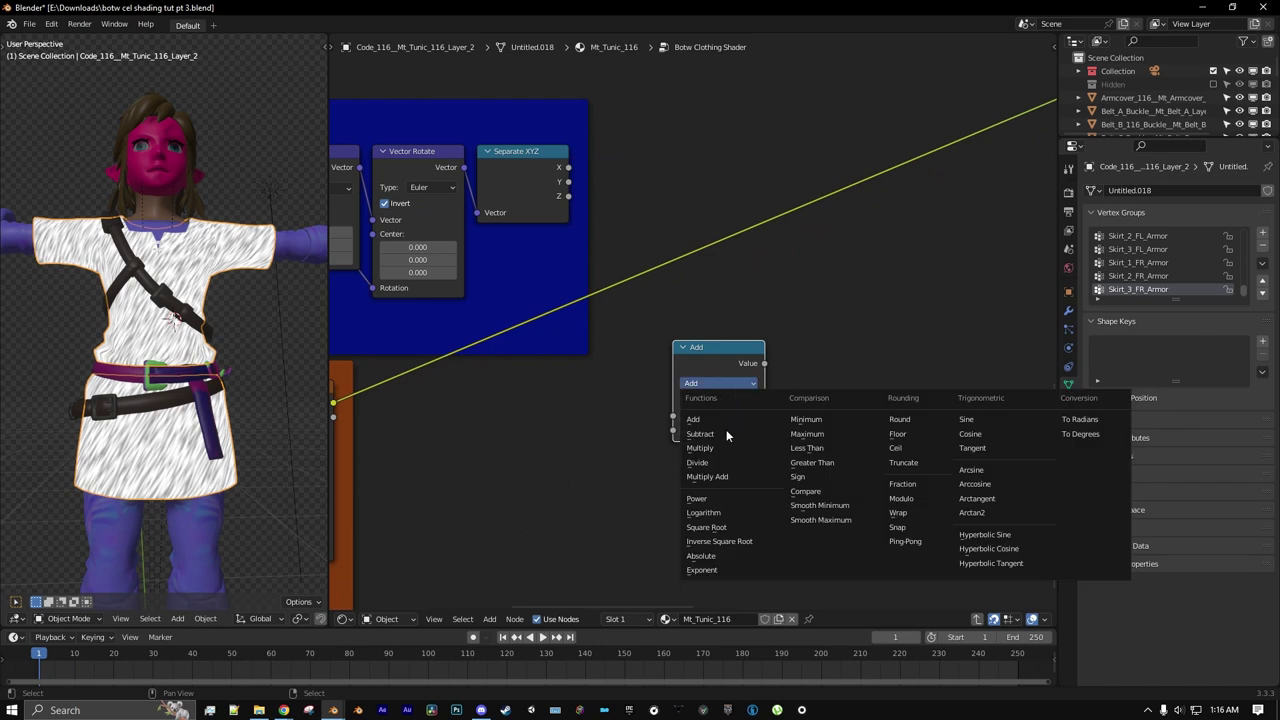
left_click(721, 447)
- Multiply the Specular Vector's Z output by the sketch texture's Color and preview the product on the tunic
scroll(548, 418, "down", 2)
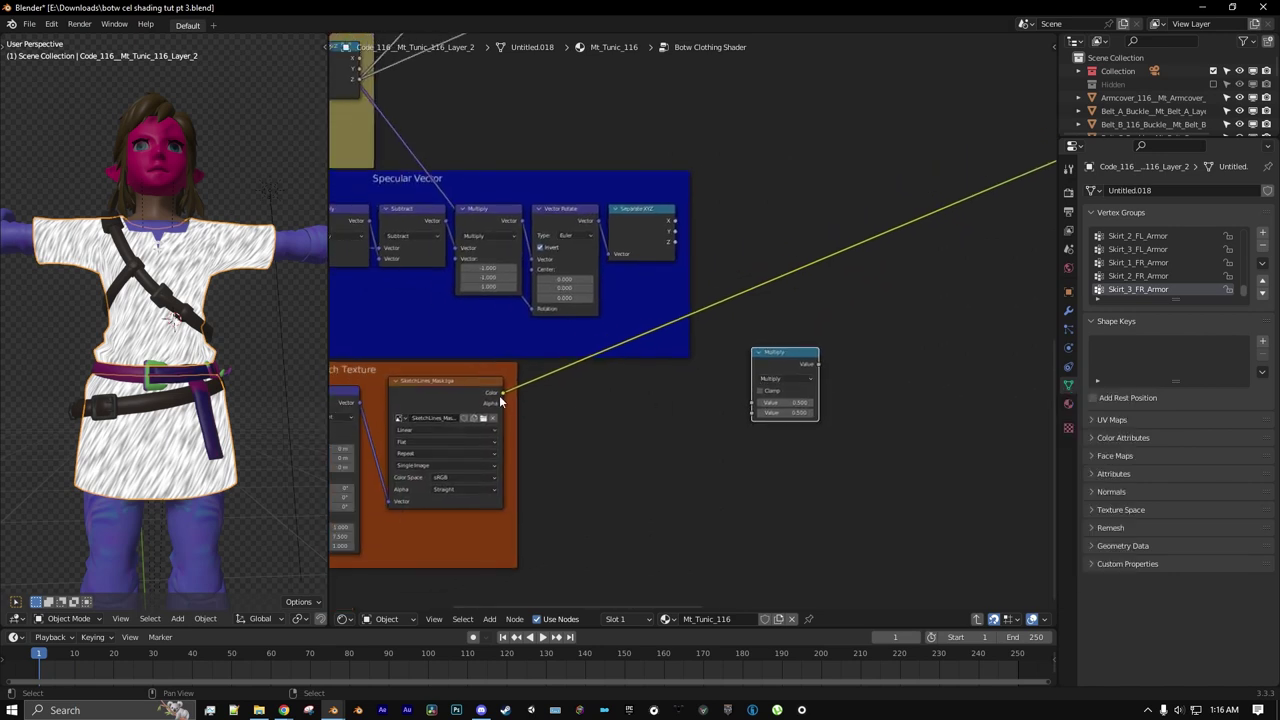
left_click_drag(508, 395, 752, 412)
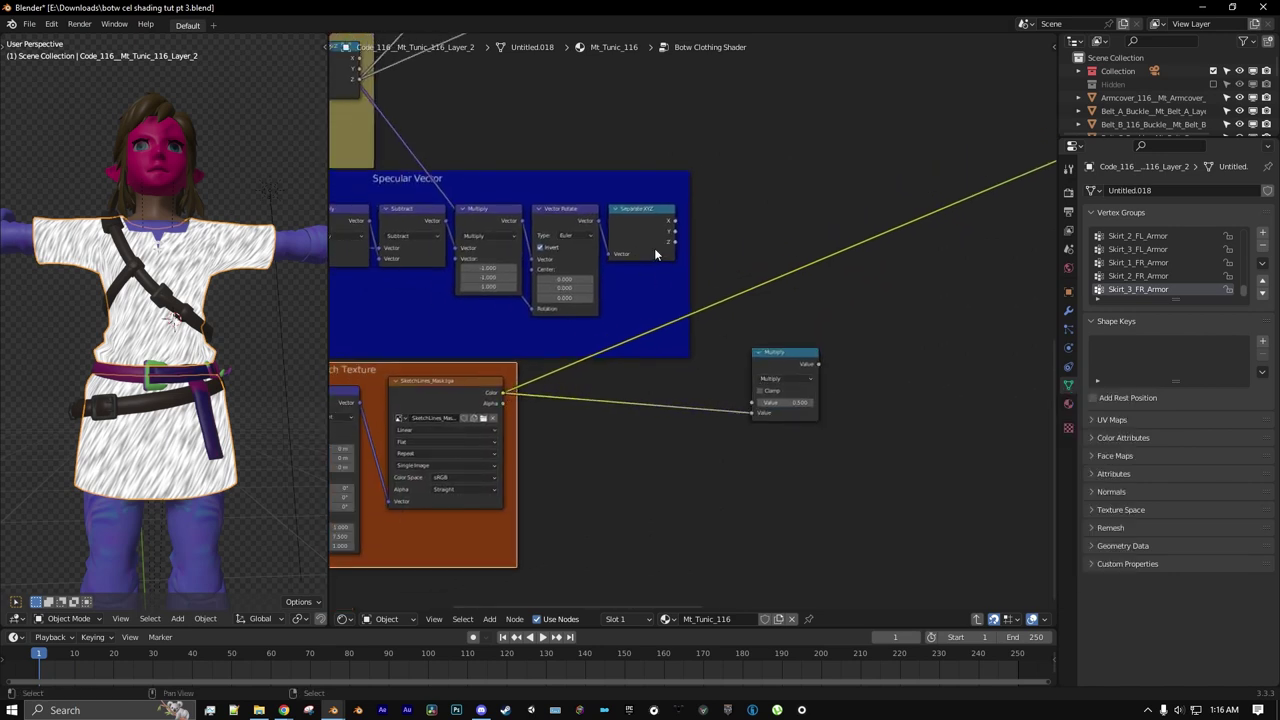
left_click_drag(673, 245, 718, 238)
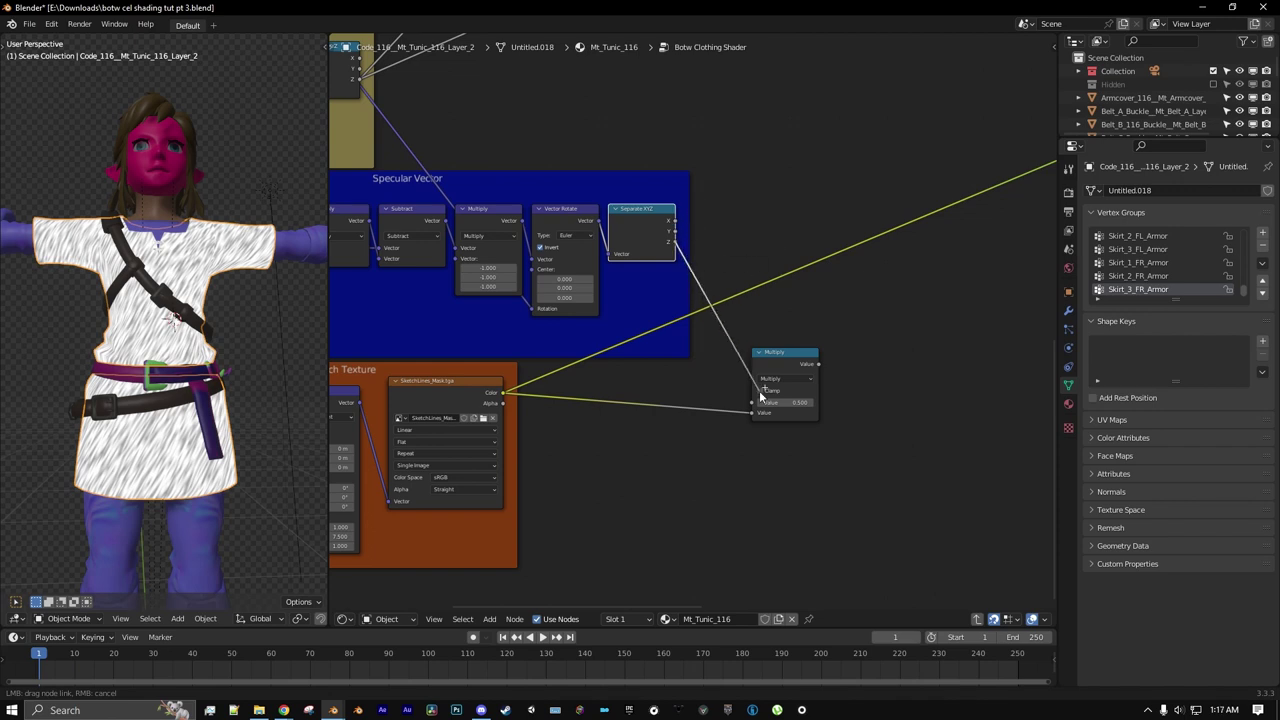
left_click_drag(760, 397, 818, 322)
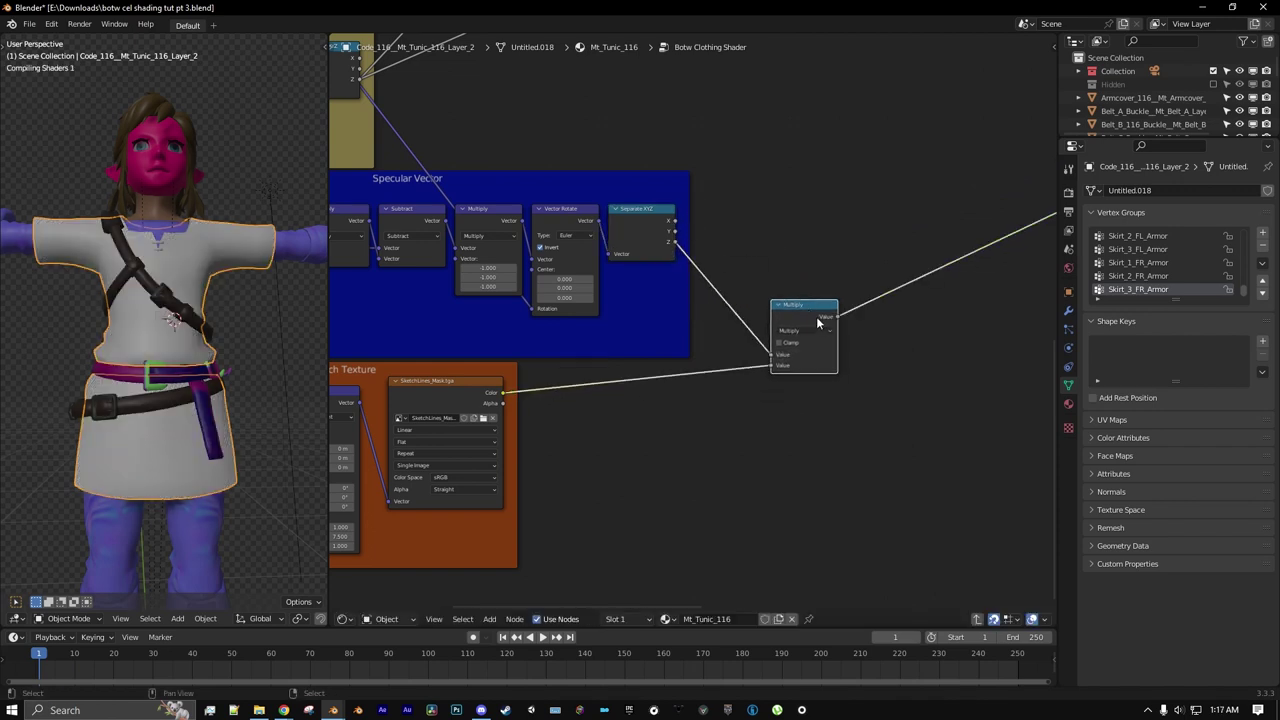
- Duplicate the Multiply node that combines the Specular Vector and sketch texture, and insert the copy on its output link
scroll(817, 322, "down", 4)
middle_click_drag(733, 211, 666, 280)
scroll(666, 280, "up", 3)
key("shift+d")
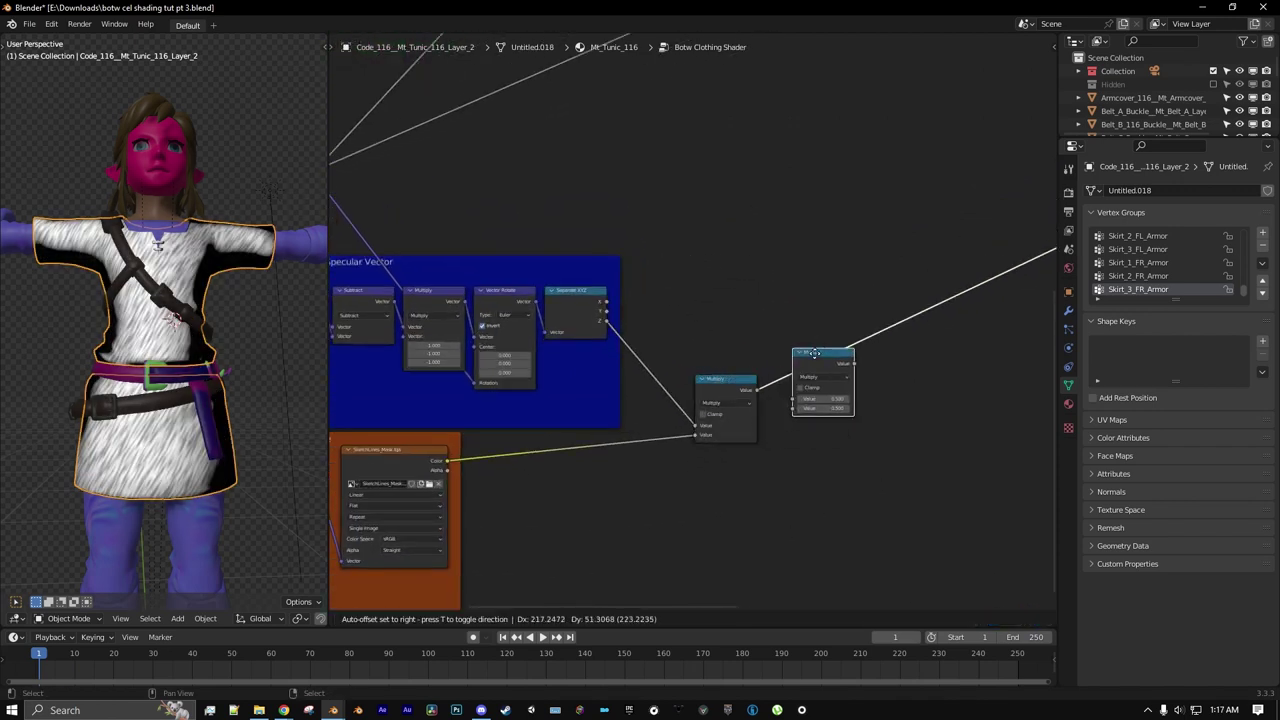
left_click(815, 353)
- Add a Group Input node near the two Multiply nodes and connect its Smoothness to the second Multiply's lower Value input
left_click(489, 619)
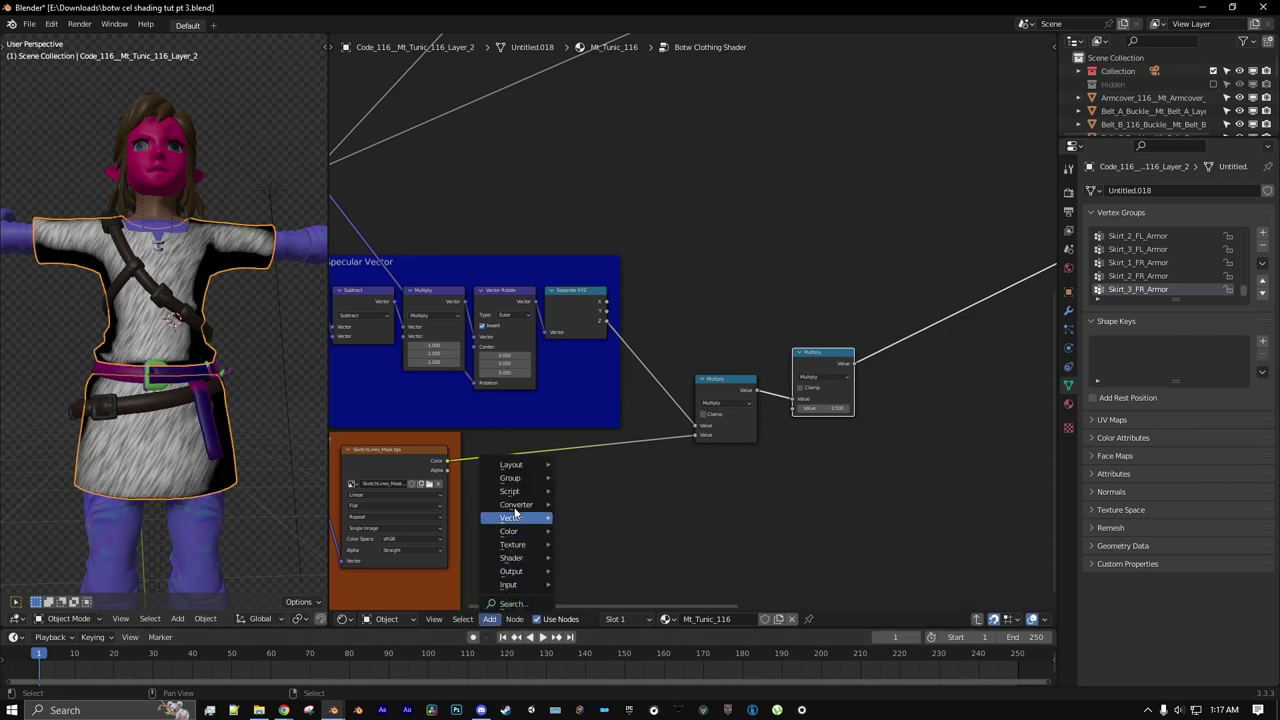
mouse_move(510, 478)
left_click(605, 511)
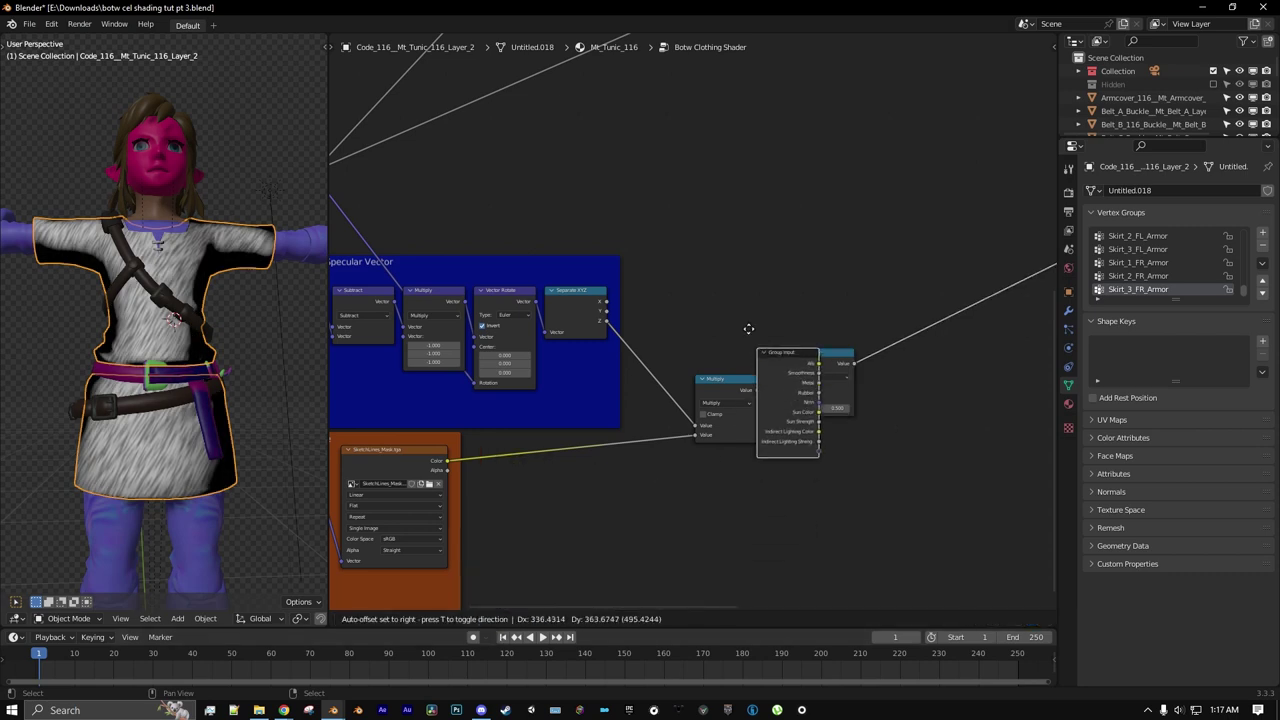
left_click(678, 232)
scroll(696, 295, "up", 4)
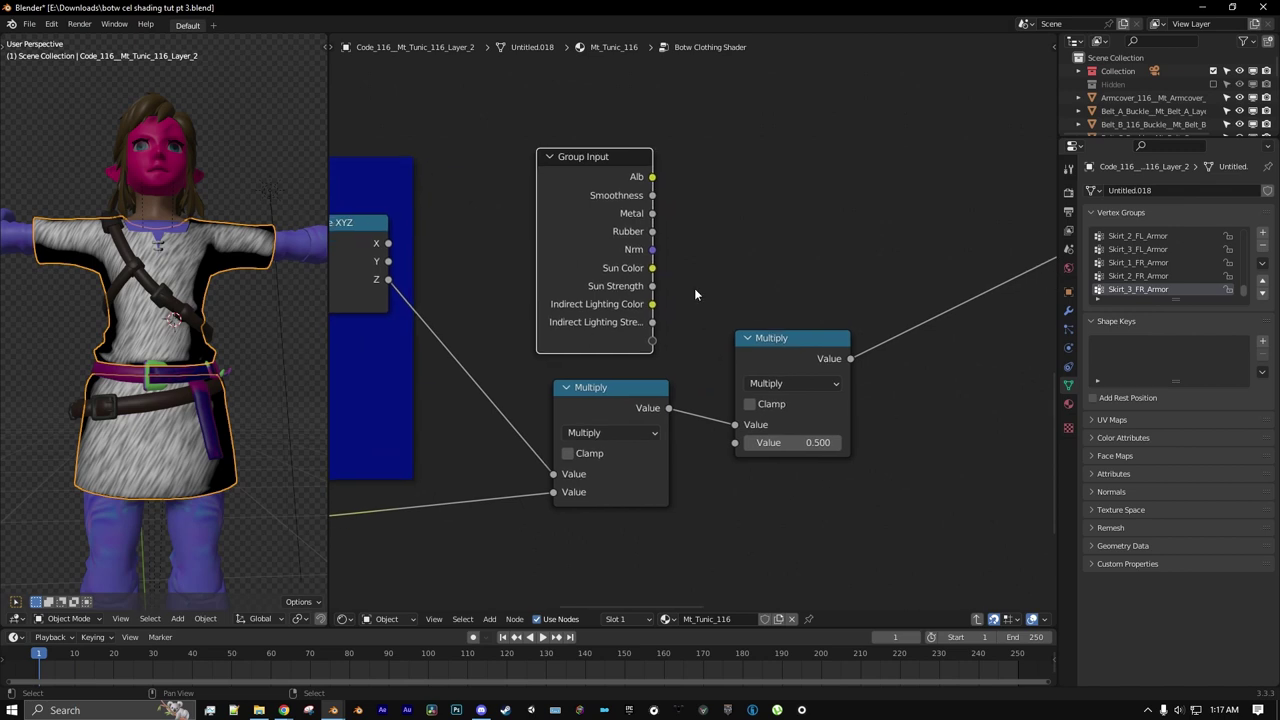
left_click_drag(655, 198, 731, 198)
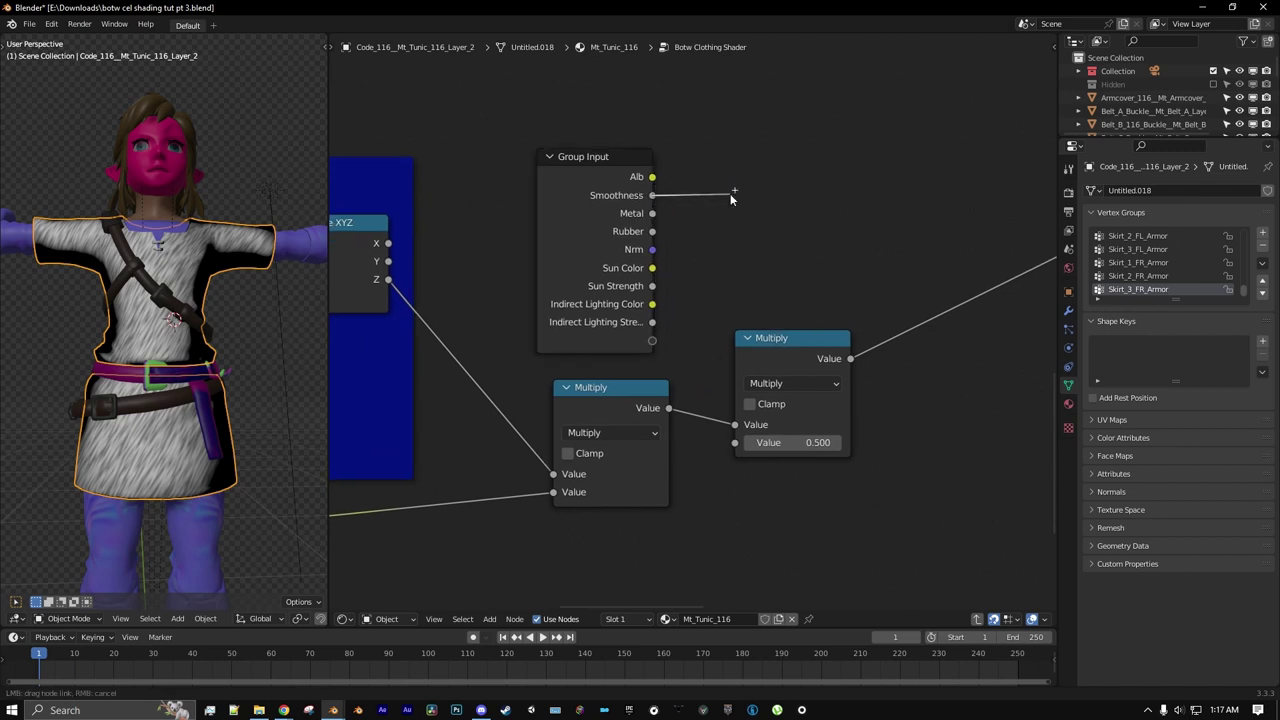
left_click_drag(695, 327, 736, 443)
middle_click_drag(711, 388, 709, 283)
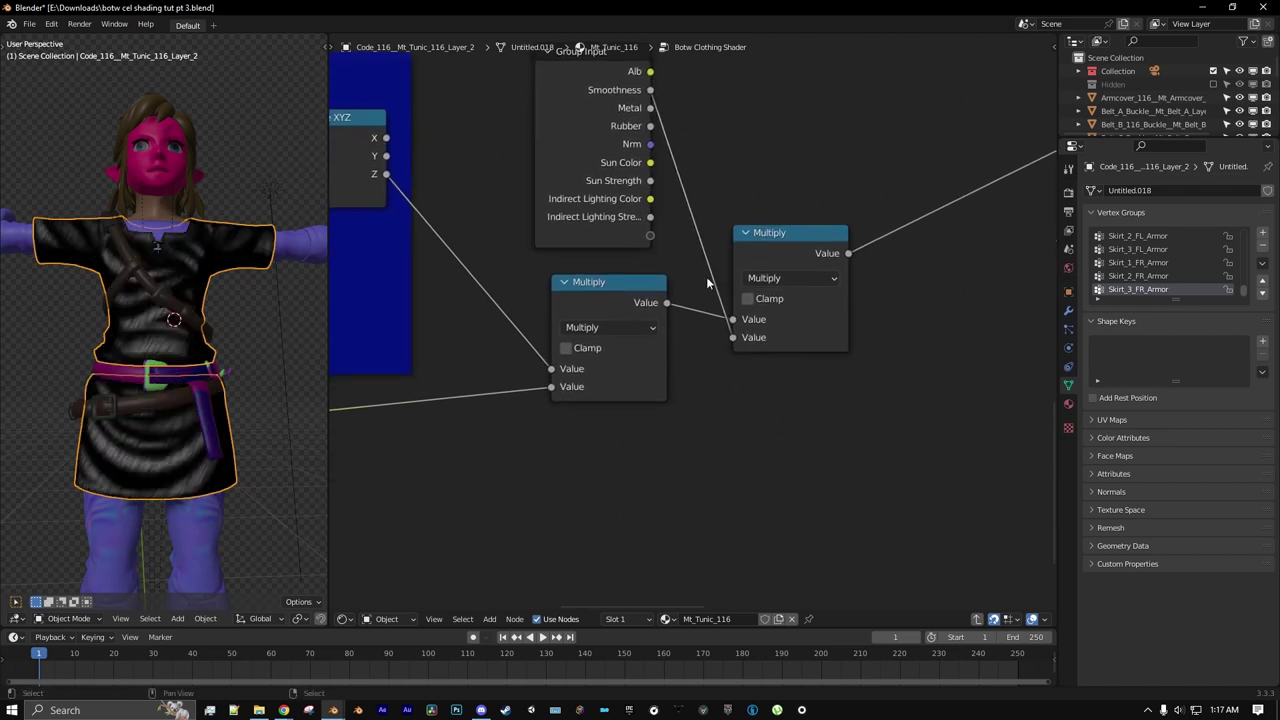
- Place the Group Input directly below the first Multiply node and hide its unused sockets
left_click_drag(594, 180, 606, 543)
middle_click_drag(606, 513, 610, 398)
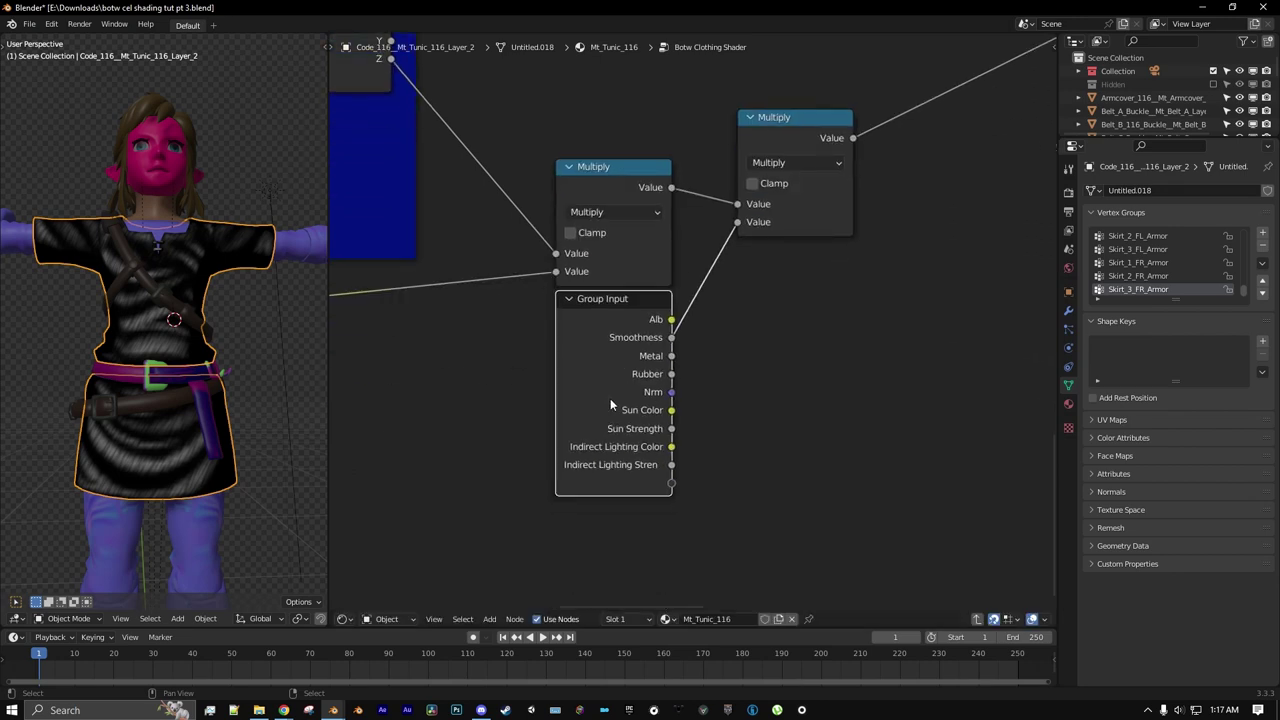
key("ctrl+h")
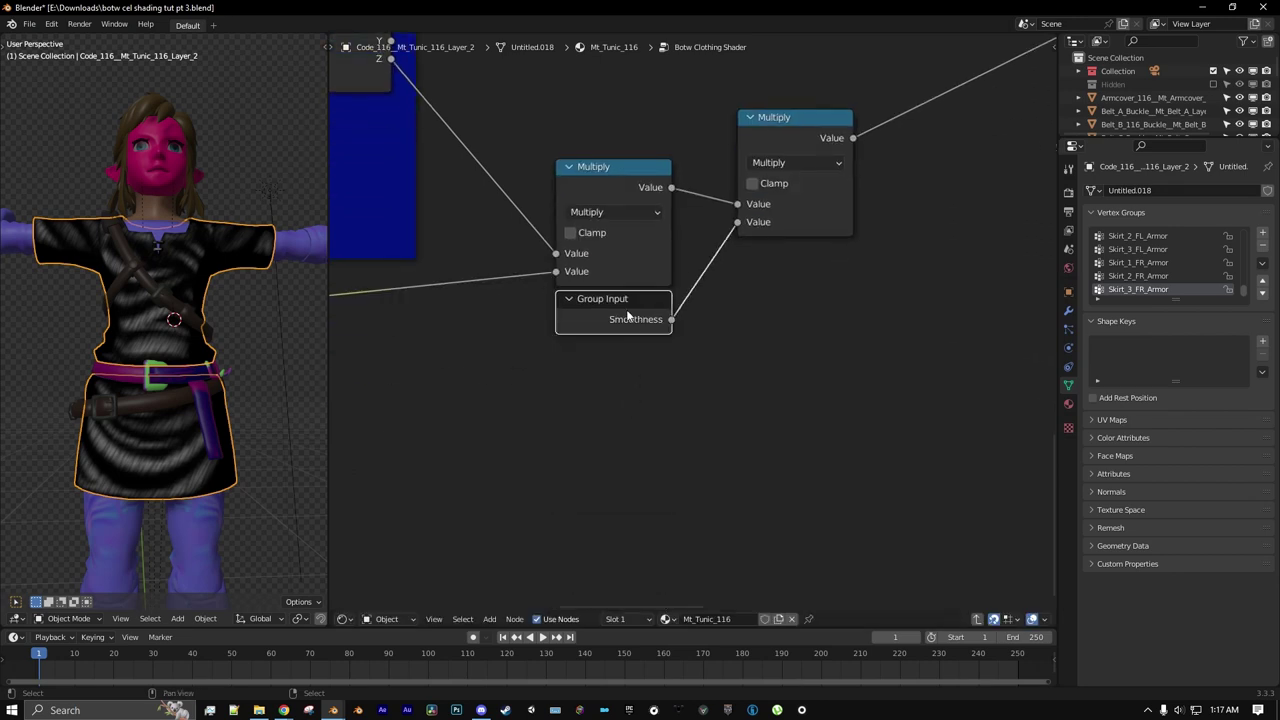
- Duplicate the second Multiply node onto its output link and change the copy's operation to Multiply Add
scroll(720, 316, "down", 2)
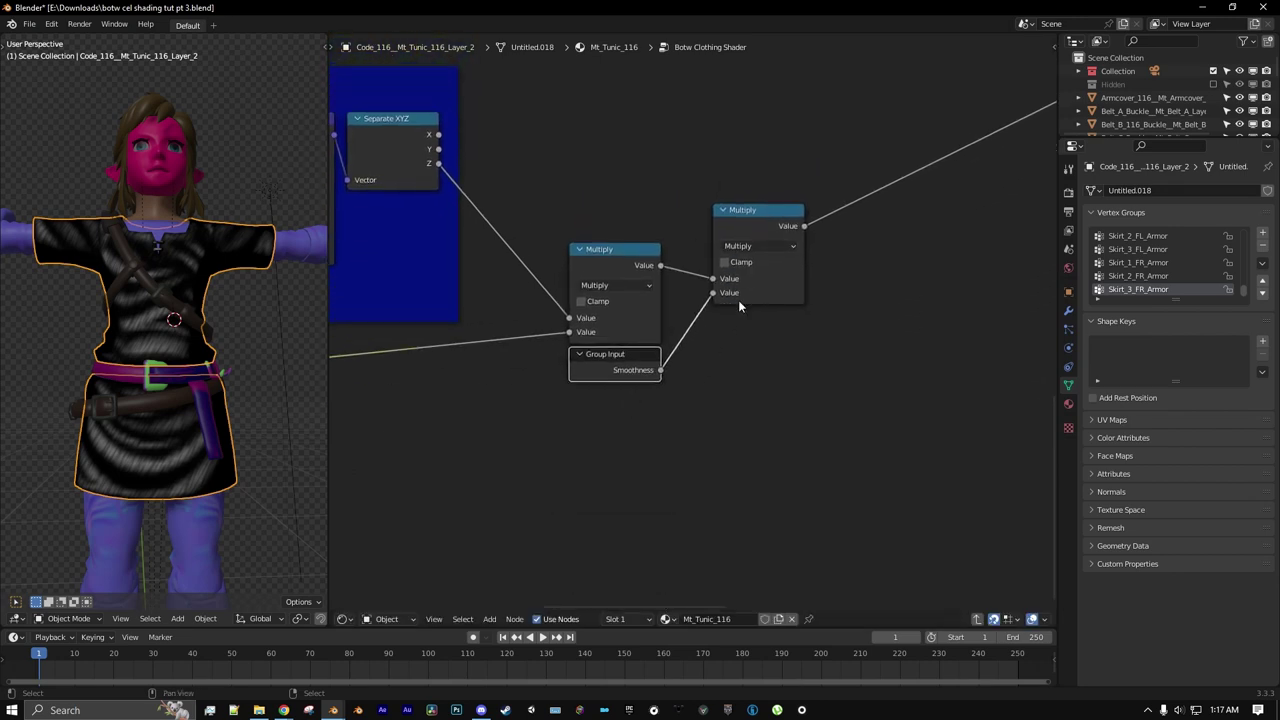
middle_click_drag(828, 277, 703, 356)
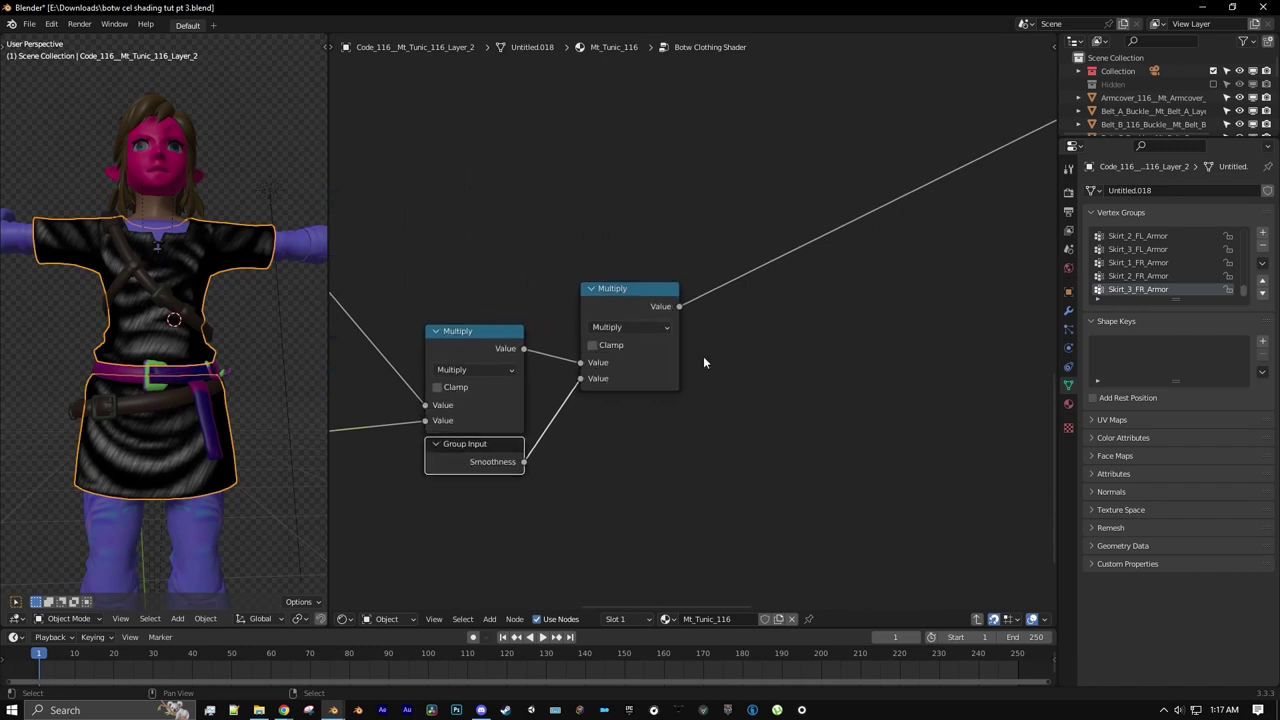
left_click(655, 309)
key("shift+d")
left_click(766, 286)
left_click(766, 299)
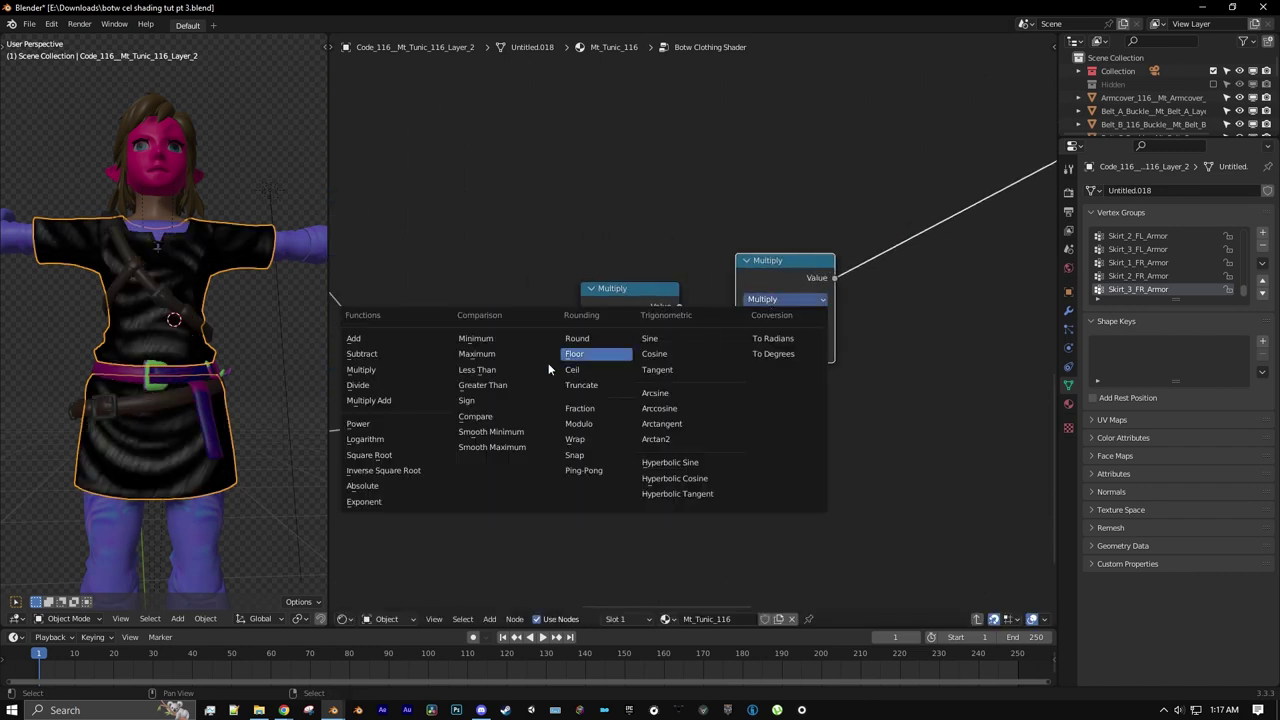
left_click(441, 404)
scroll(738, 386, "up", 1)
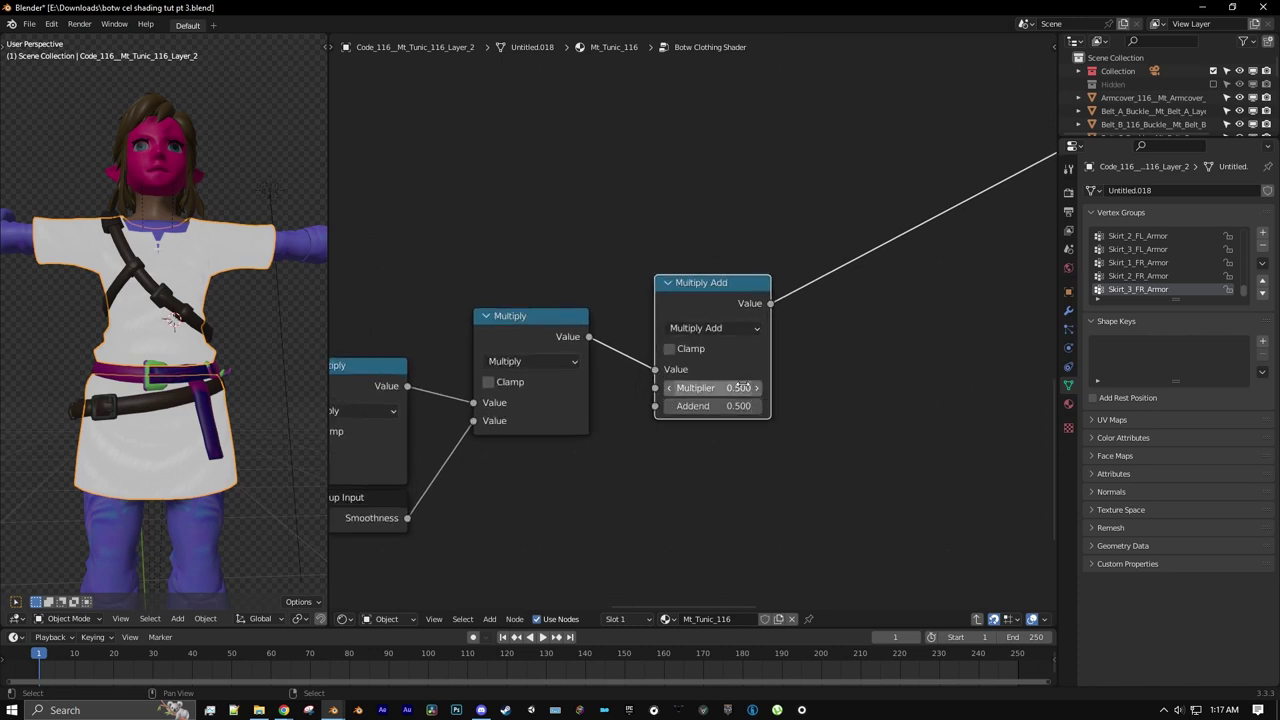
- Set the Multiply Add node's Multiplier to 20 and Addend to -0.5, enable Clamp, and check the highlights on the tunic
left_click(738, 387)
type("20")
key("Return")
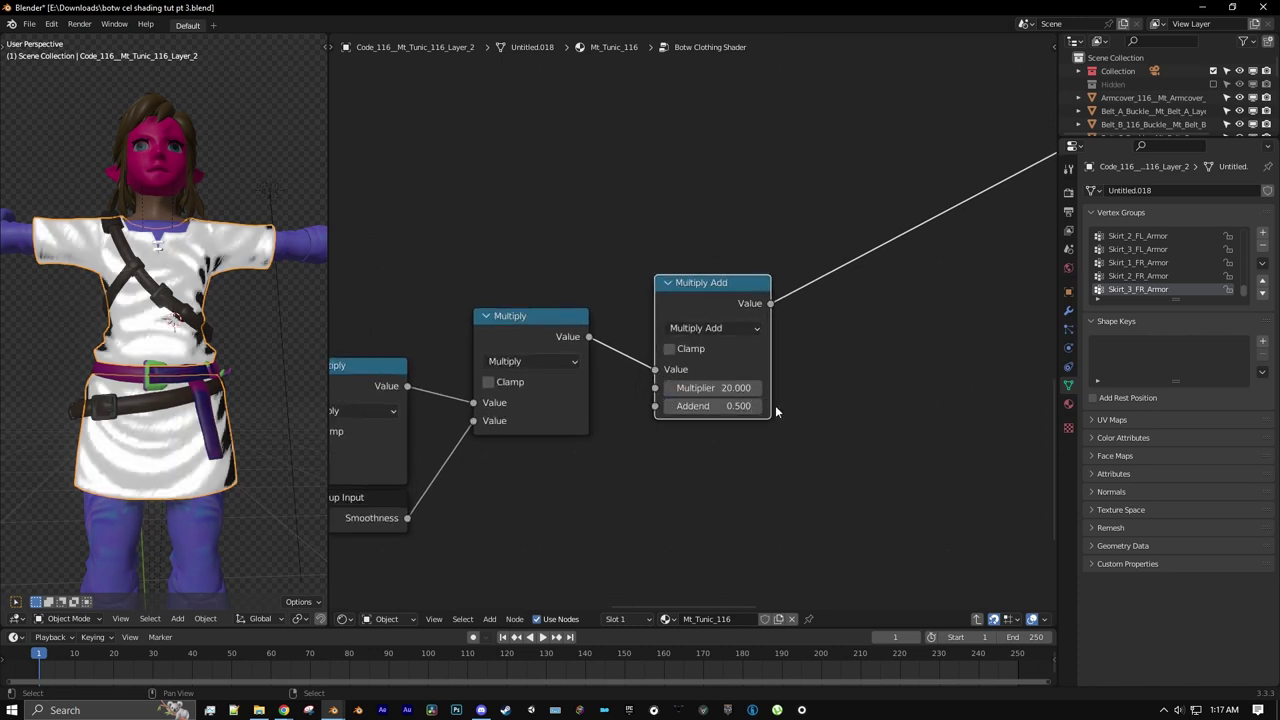
left_click(721, 407)
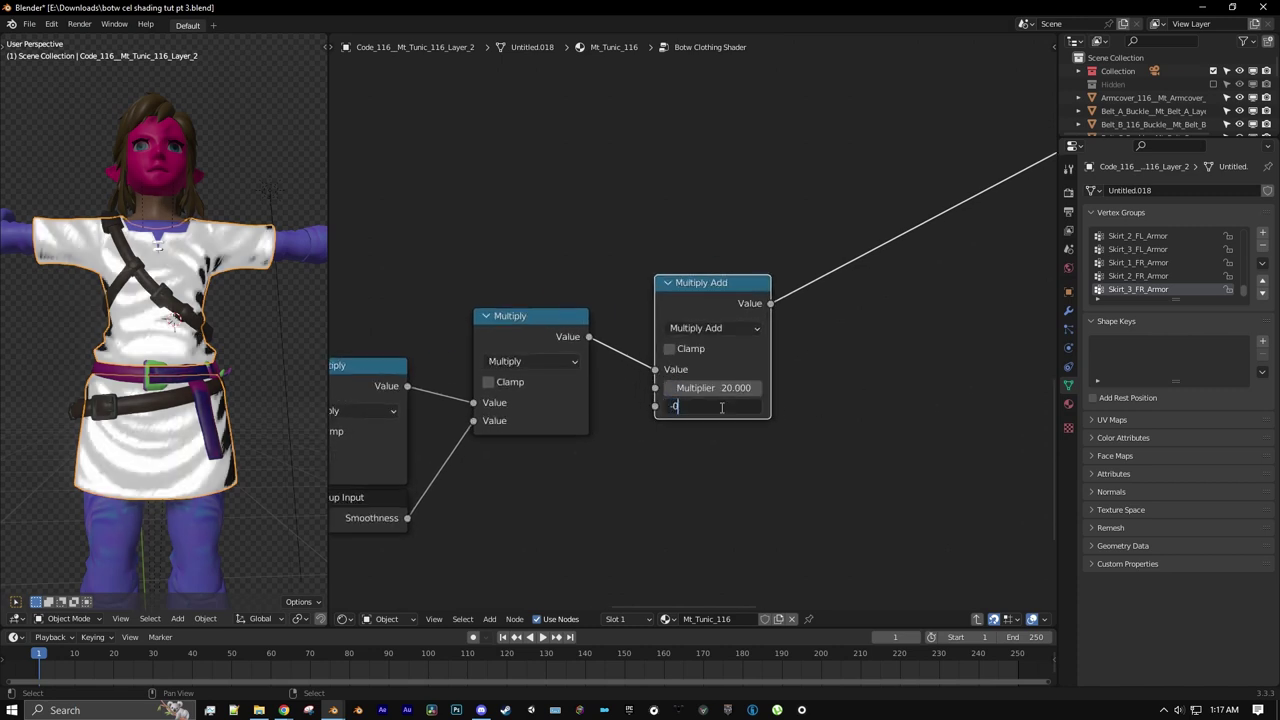
type("-0.5")
key("Return")
left_click(669, 349)
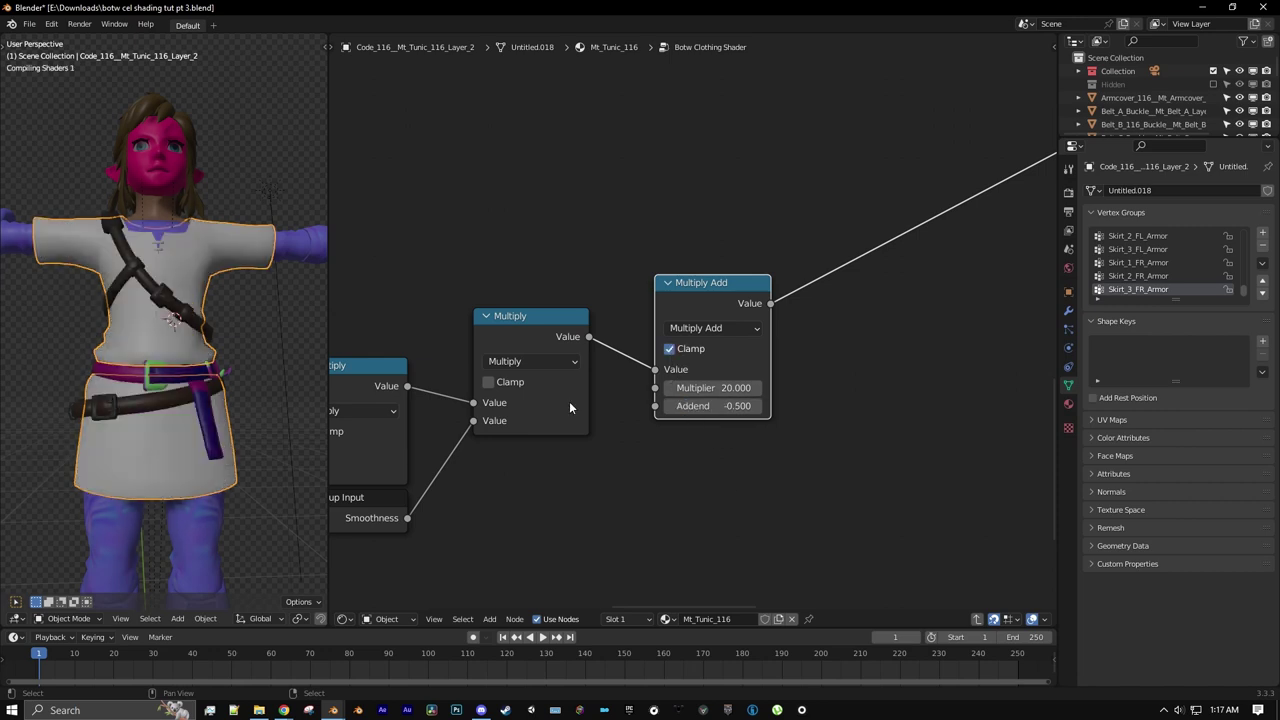
scroll(186, 292, "up", 4)
middle_click_drag(228, 343, 113, 337)
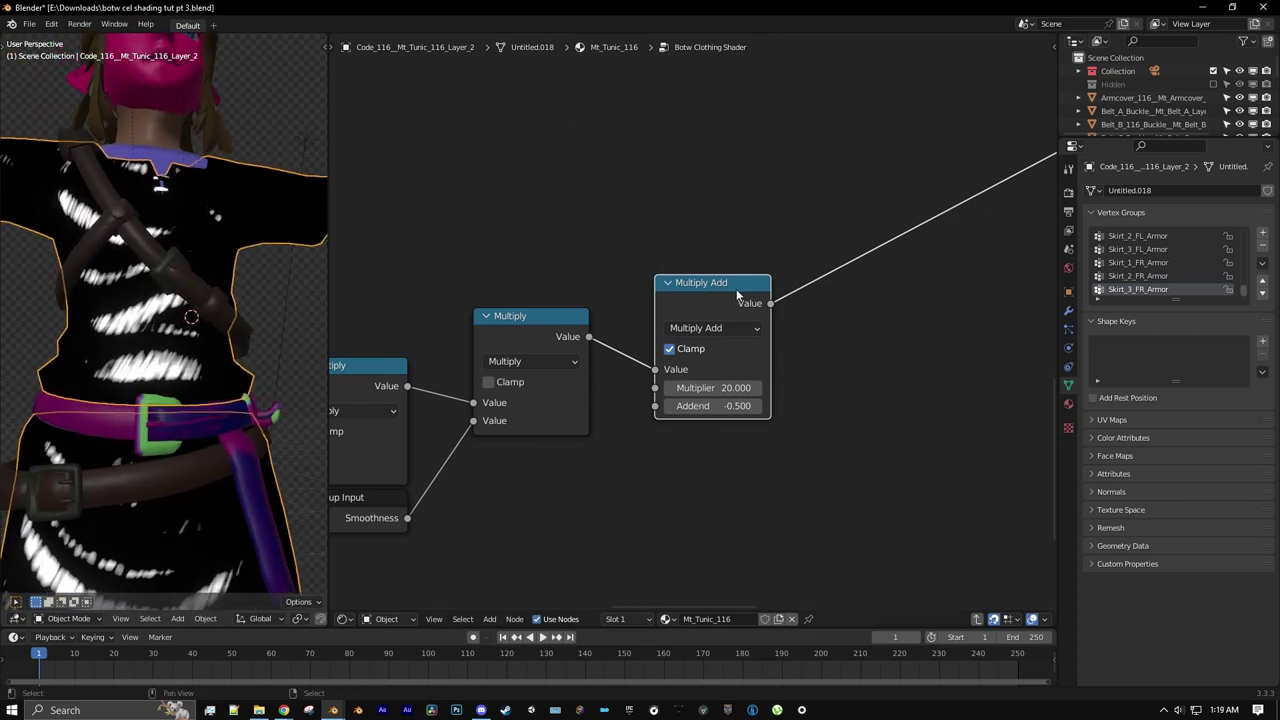
- Duplicate the Multiply Add node directly above the original and feed it the same Smoothness-multiplied value
key("shift+d")
left_click(737, 145)
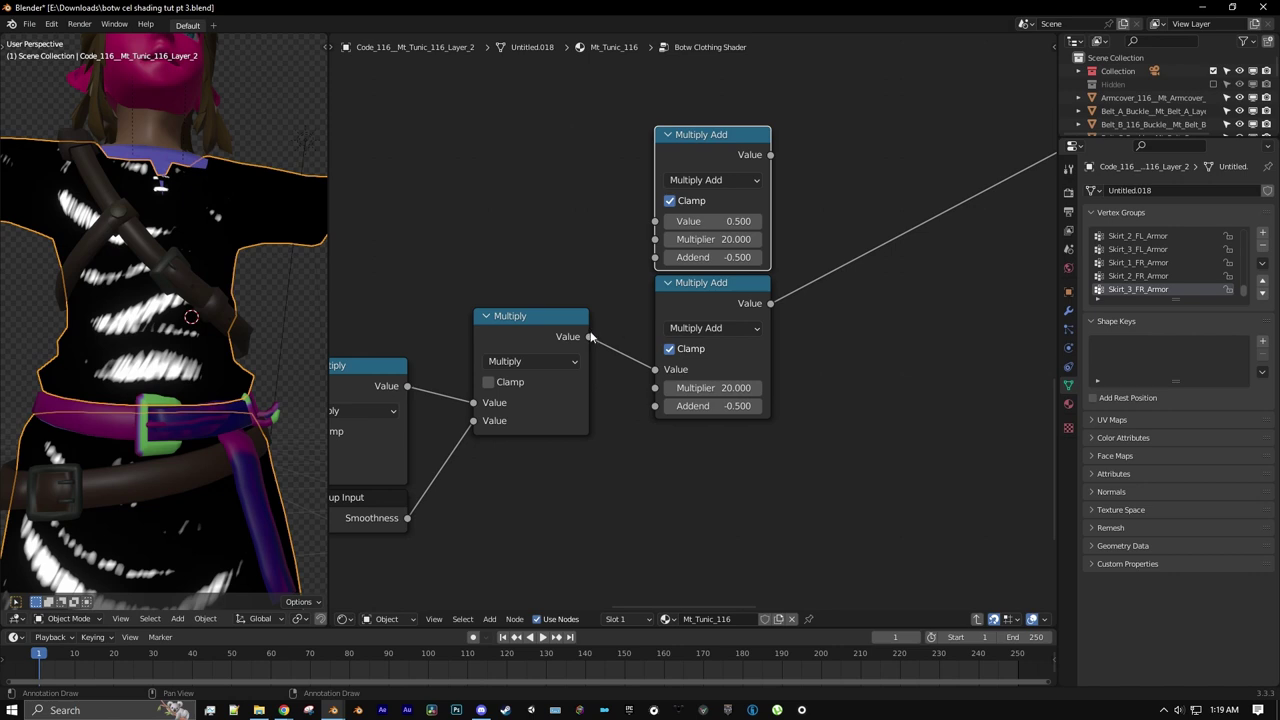
left_click_drag(589, 337, 626, 272)
left_click_drag(659, 221, 655, 221)
middle_click_drag(655, 221, 622, 306)
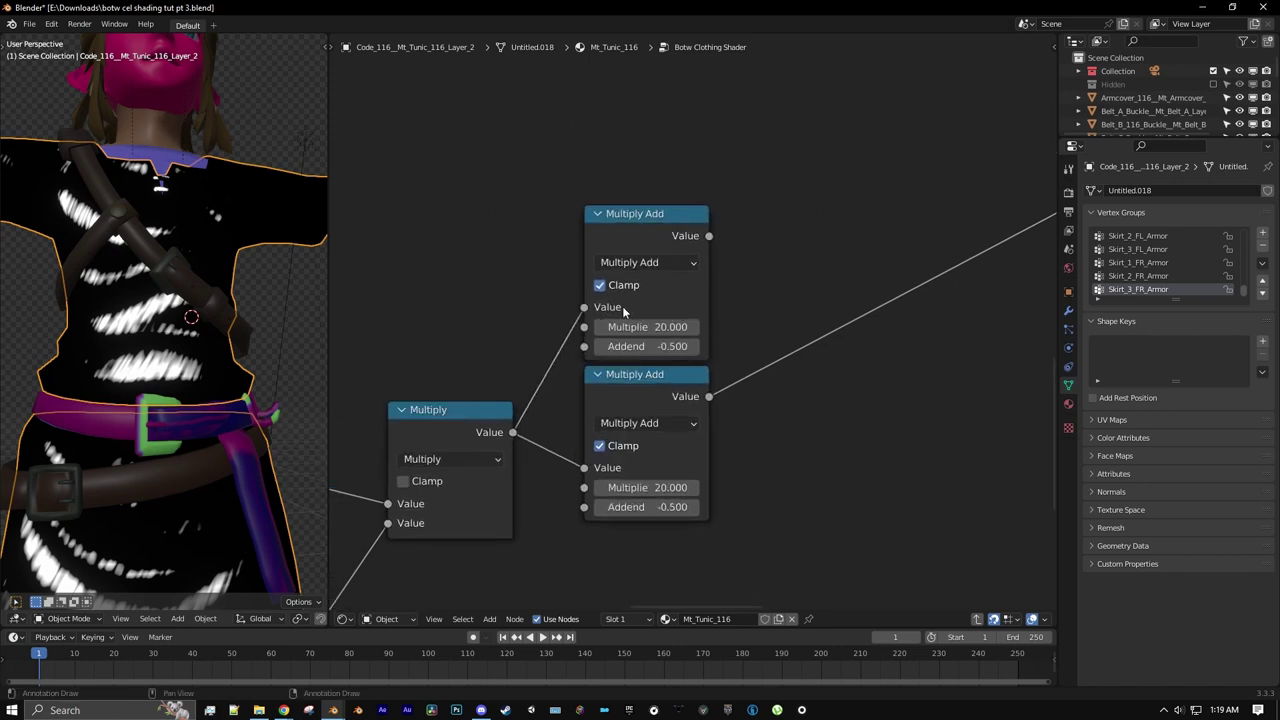
- Set the upper Multiply Add's Multiplier to 10 and Addend to -1, and compare both Multiply Add results on the tunic
left_click(659, 331)
left_click(654, 349)
key("Return")
middle_click_drag(720, 354, 680, 343)
left_click(631, 235, "ctrl+shift")
middle_click_drag(310, 302, 280, 354)
left_click(572, 366, "ctrl+shift")
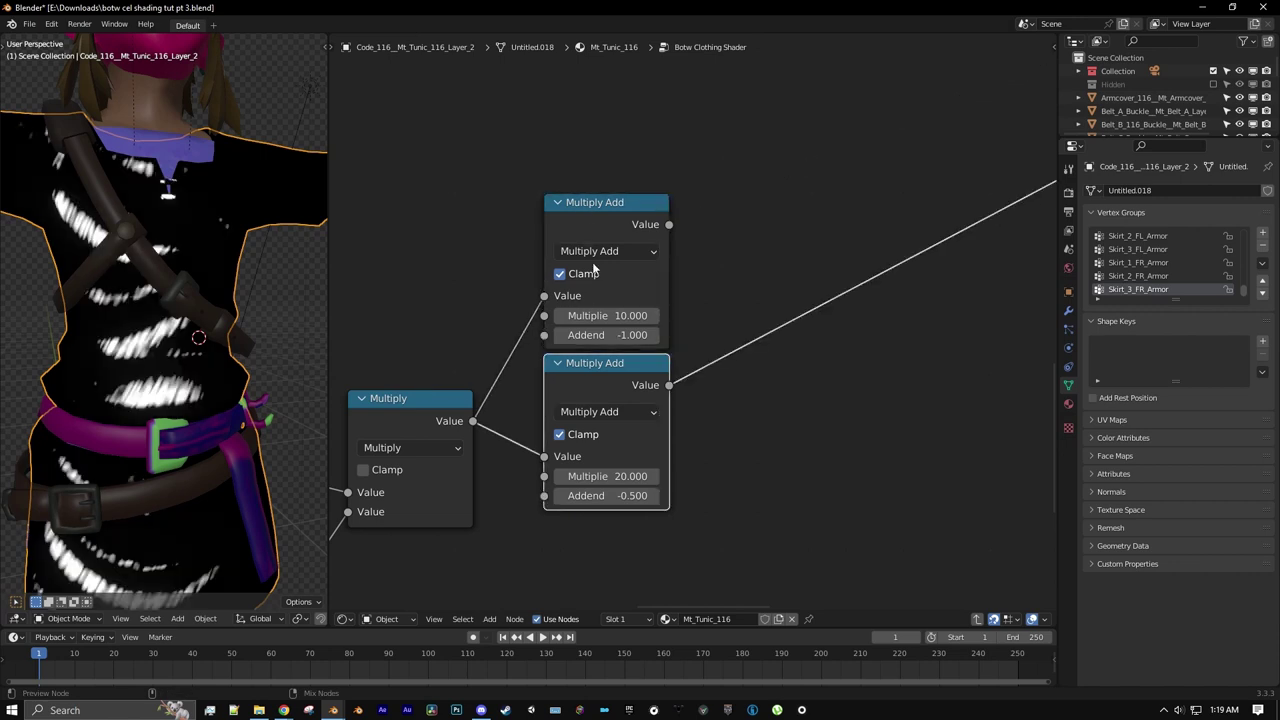
left_click(606, 222, "ctrl+shift")
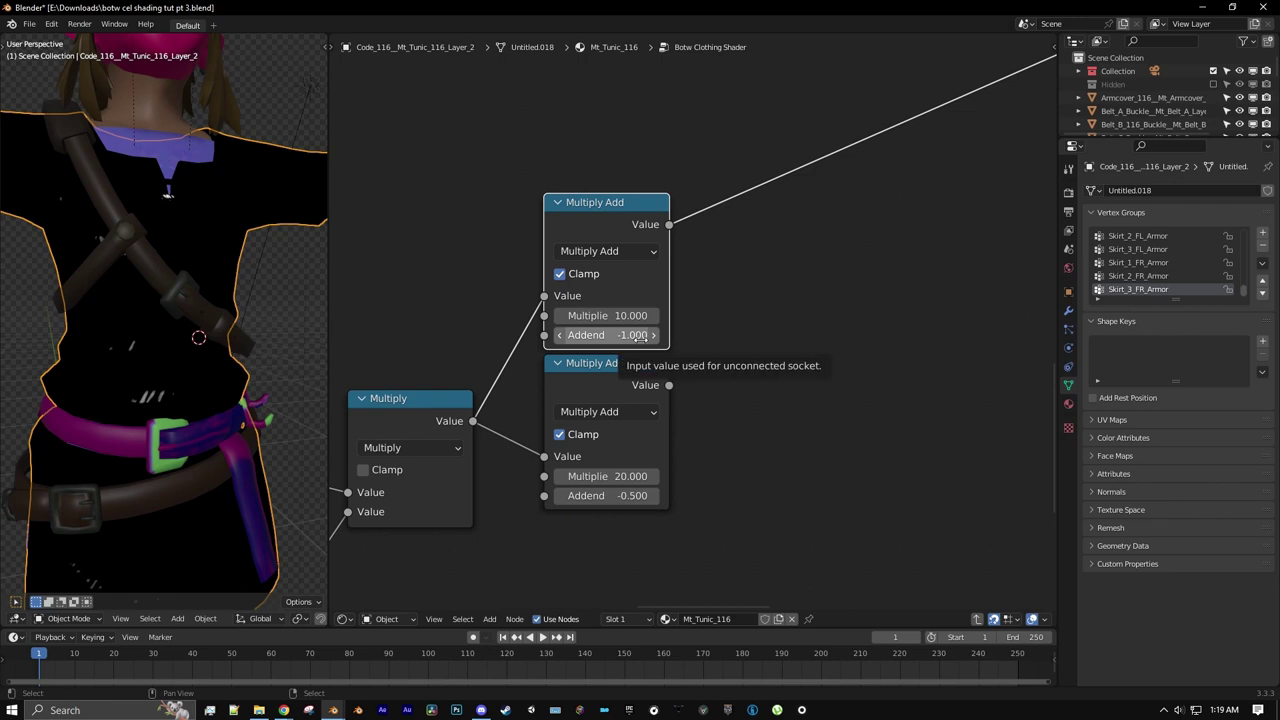
- Duplicate the lower Multiply Add node beside the original and change the copy's operation to Multiply
left_click(632, 386)
key("shift+d")
left_click(809, 387)
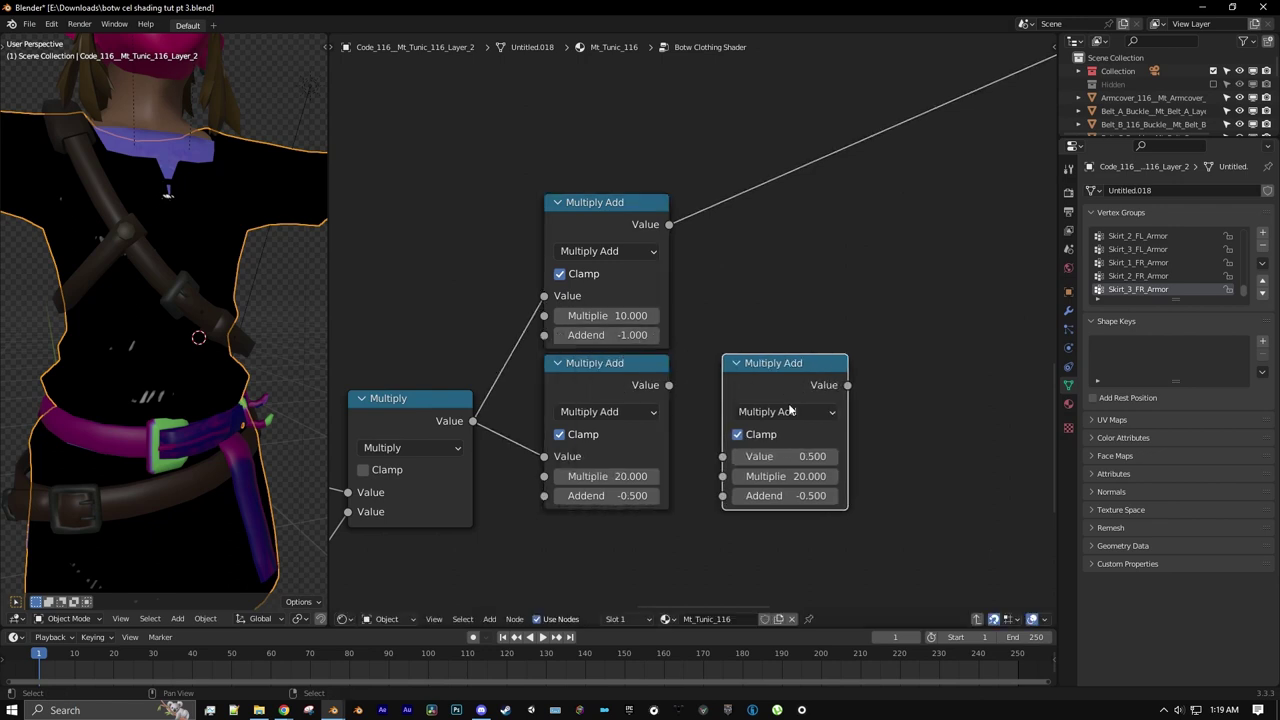
left_click(786, 411)
left_click(307, 500)
middle_click_drag(682, 404, 641, 371)
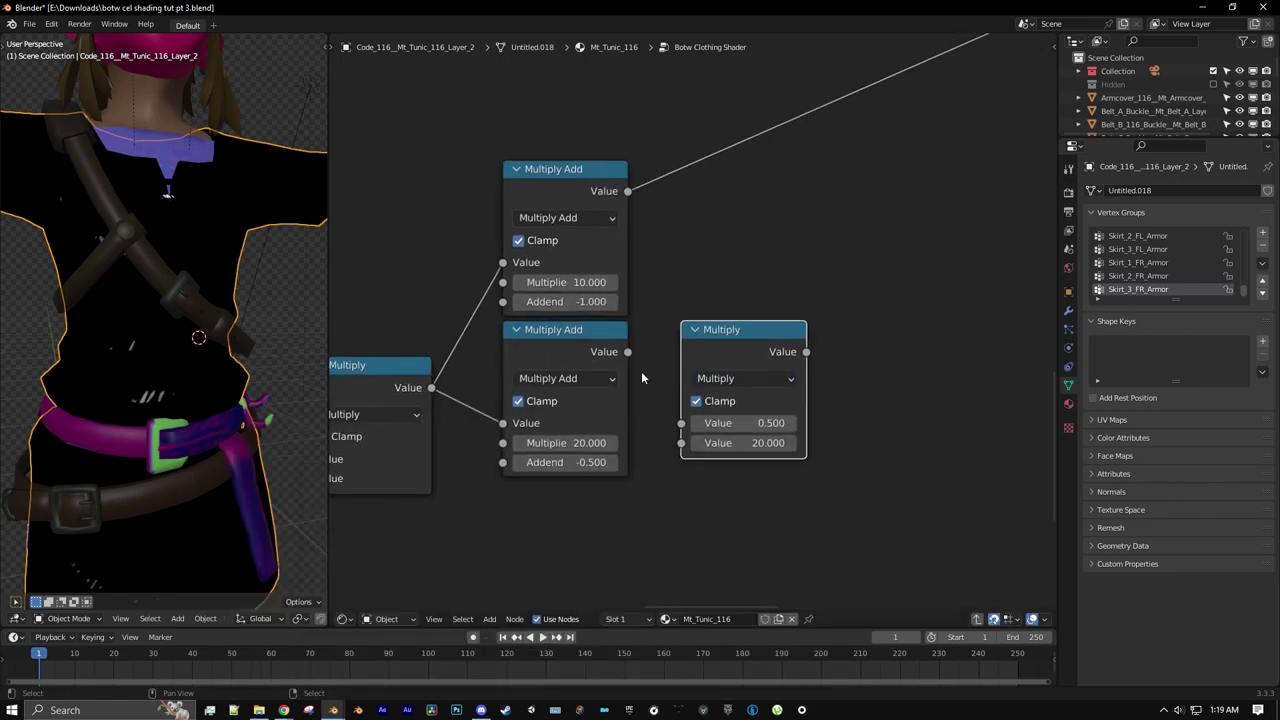
- Feed the lower Multiply Add's output into the new Multiply node, turn off its Clamp, and set its second value to 0.25
left_click_drag(628, 352, 684, 423)
left_click(766, 442)
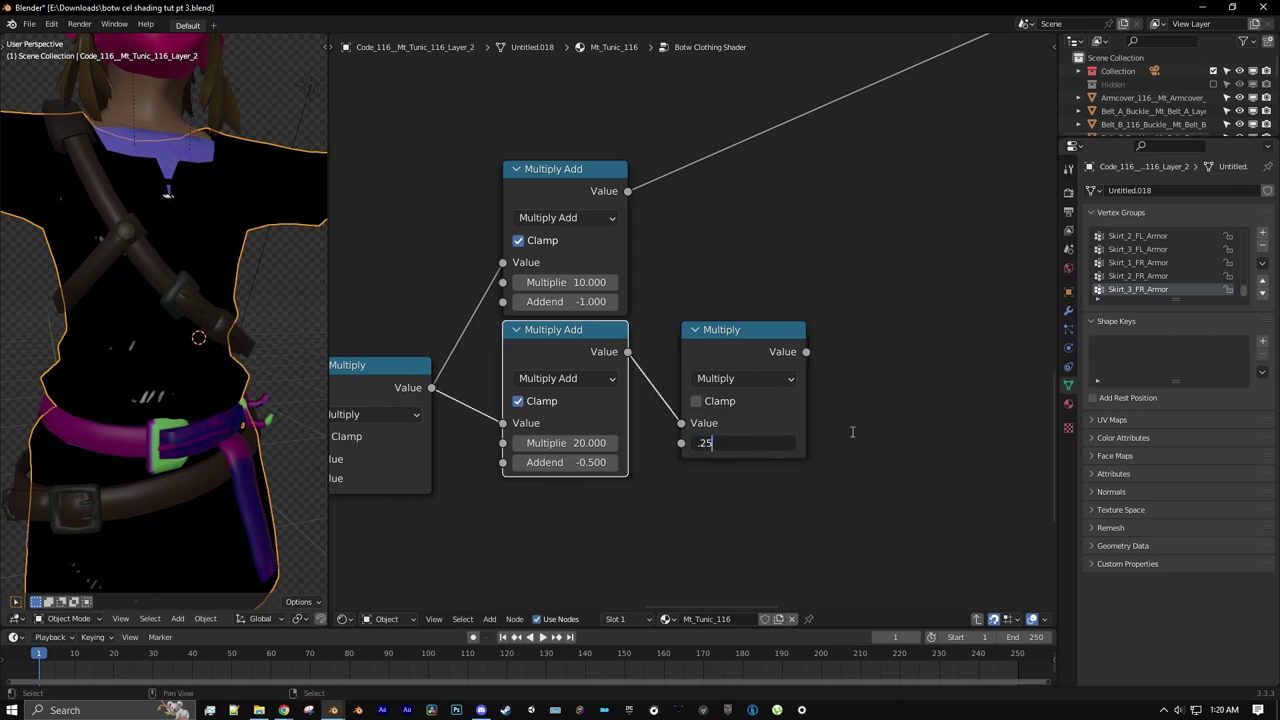
key("Return")
scroll(820, 325, "down", 1)
middle_click_drag(820, 325, 749, 382)
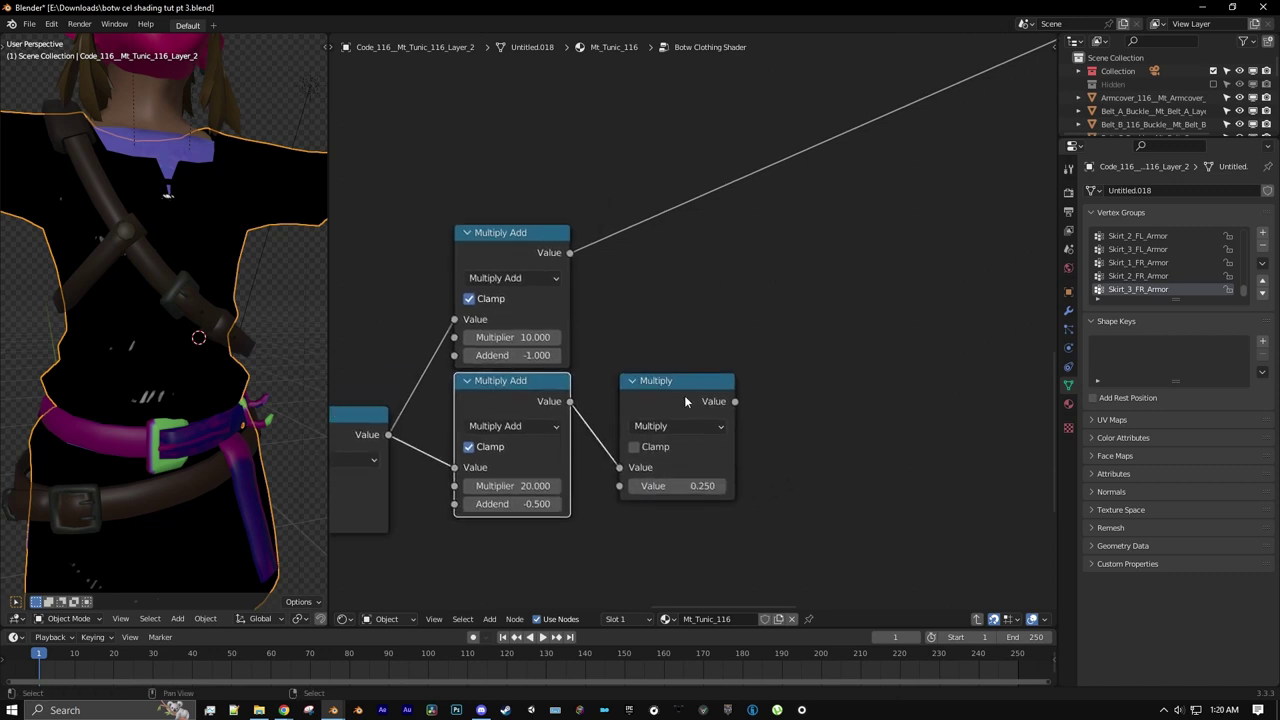
- Duplicate the 0.25 Multiply node up beside the upper Multiply Add, leaving a gap, and change the copy's operation to Add
left_click(684, 396)
key("shift+d")
left_click(863, 251)
left_click(862, 278)
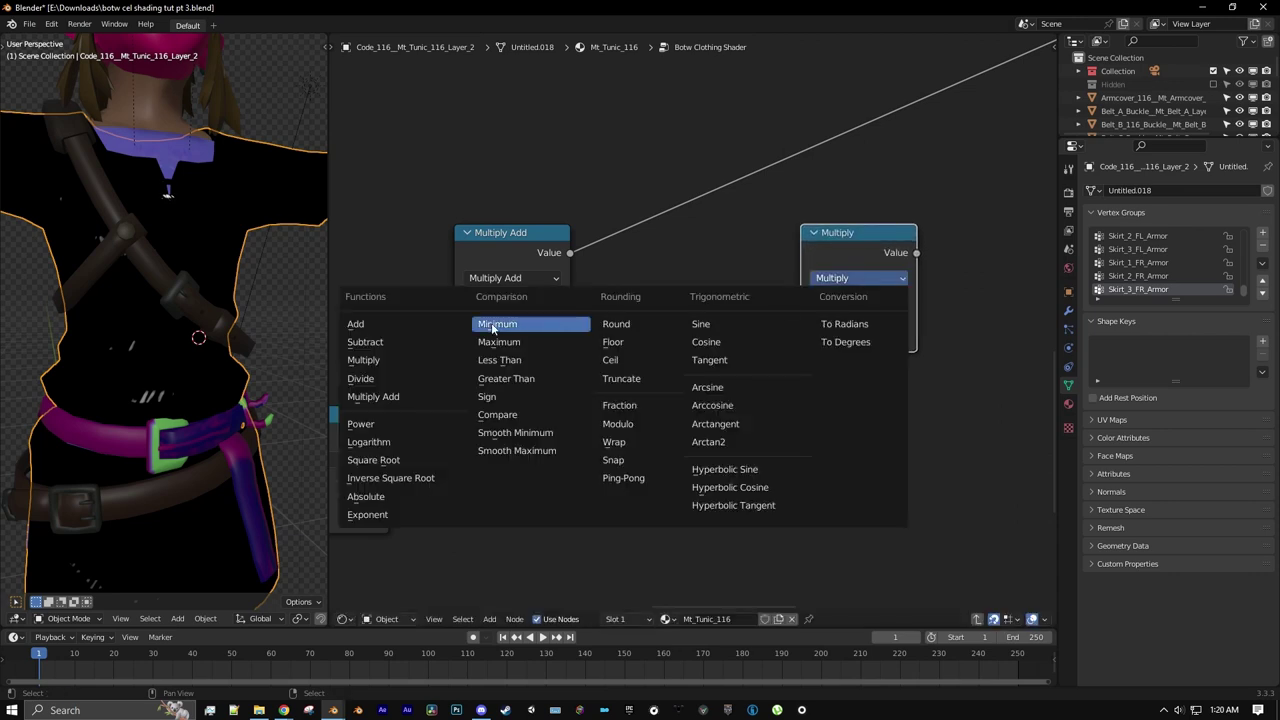
left_click(365, 323)
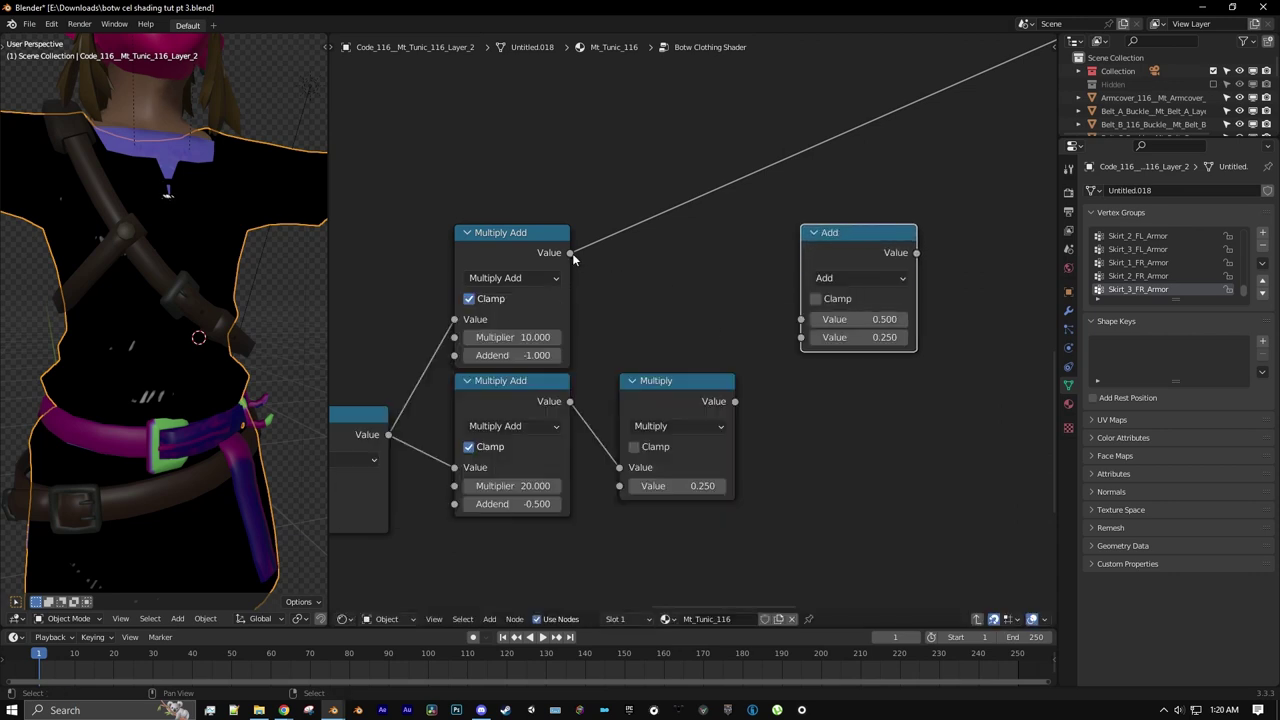
- Sum the upper Multiply Add's output and the 0.25 Multiply's output in the Add node, and preview the layered highlight on the tunic
left_click_drag(570, 253, 803, 339)
middle_click_drag(895, 302, 775, 356)
left_click(762, 307, "ctrl+shift")
scroll(268, 352, "up", 2)
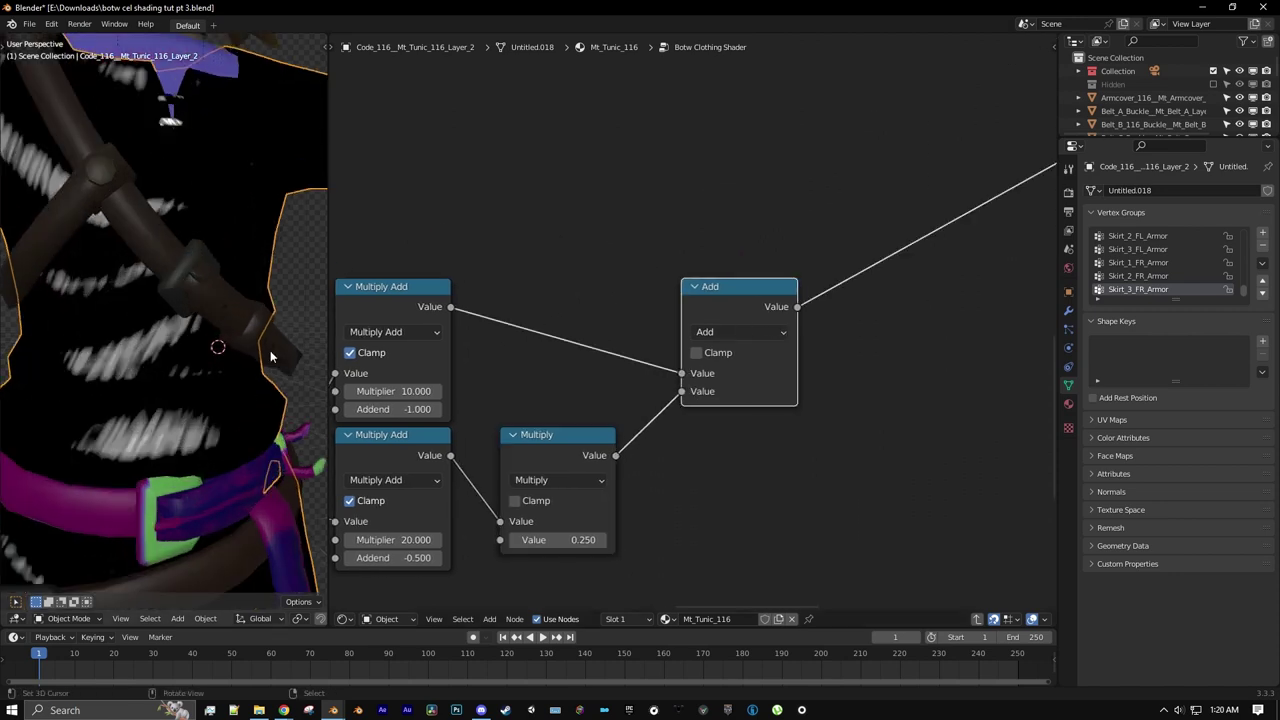
scroll(296, 370, "down", 4)
scroll(297, 320, "up", 6)
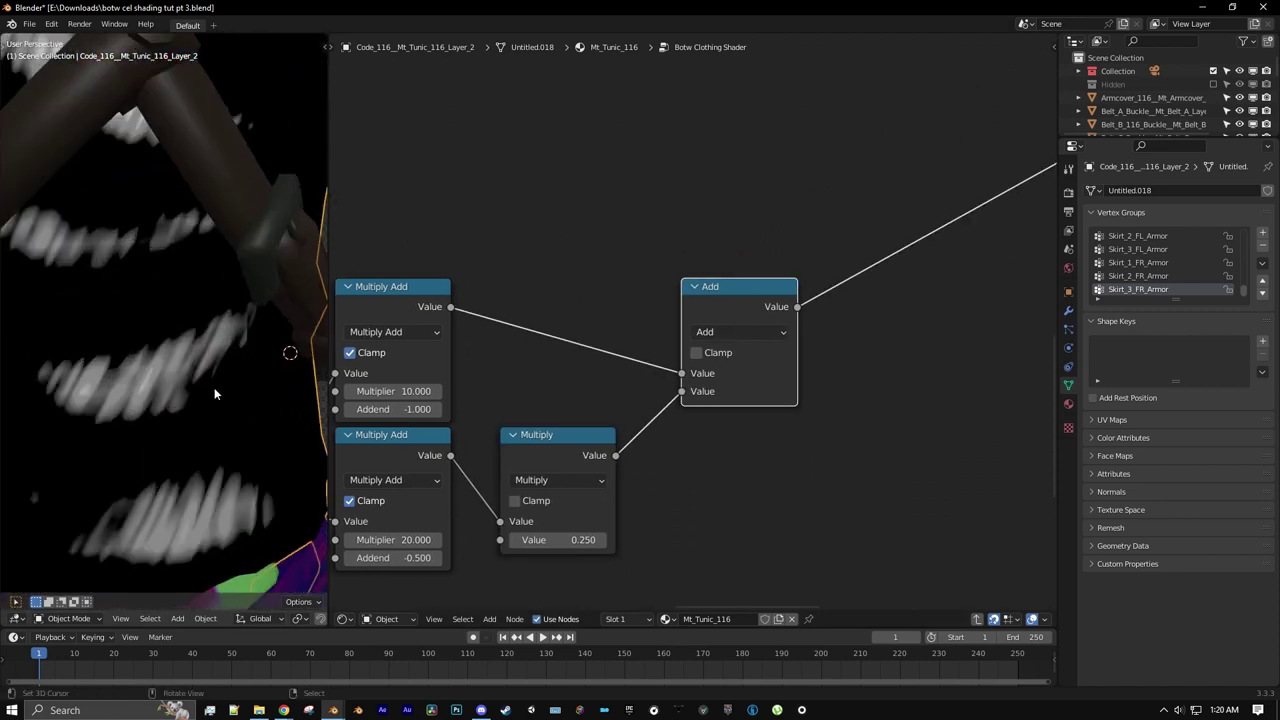
scroll(152, 381, "down", 3)
middle_click_drag(152, 381, 232, 408)
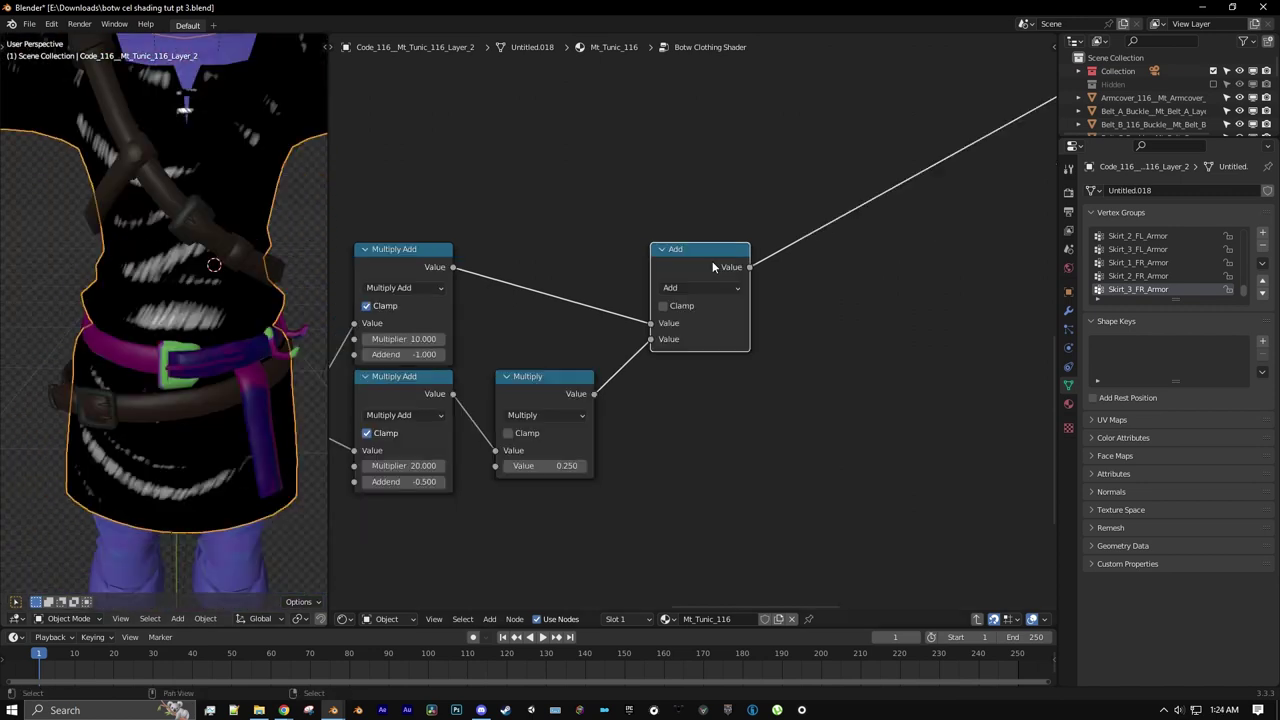
- Duplicate the Add node onto its output link, change the copy to Multiply, and set its second value to 0.1
key("shift+d")
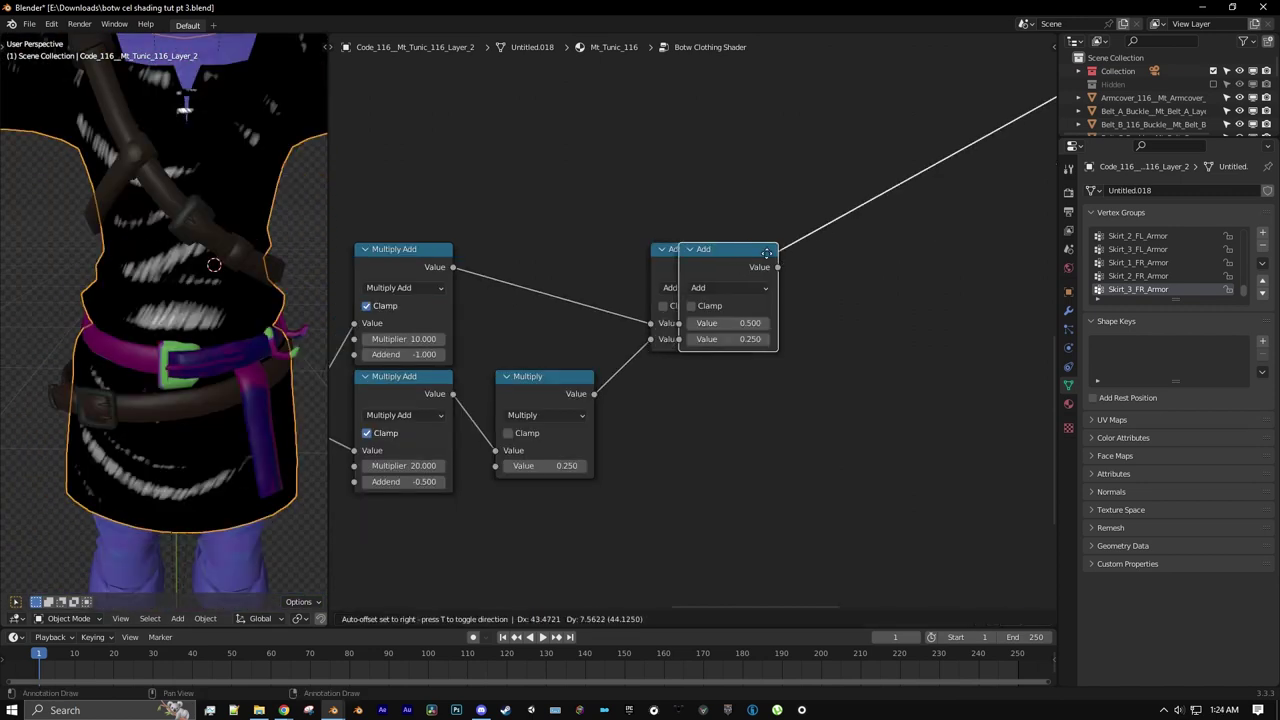
left_click(890, 212)
left_click(852, 245)
left_click(440, 327)
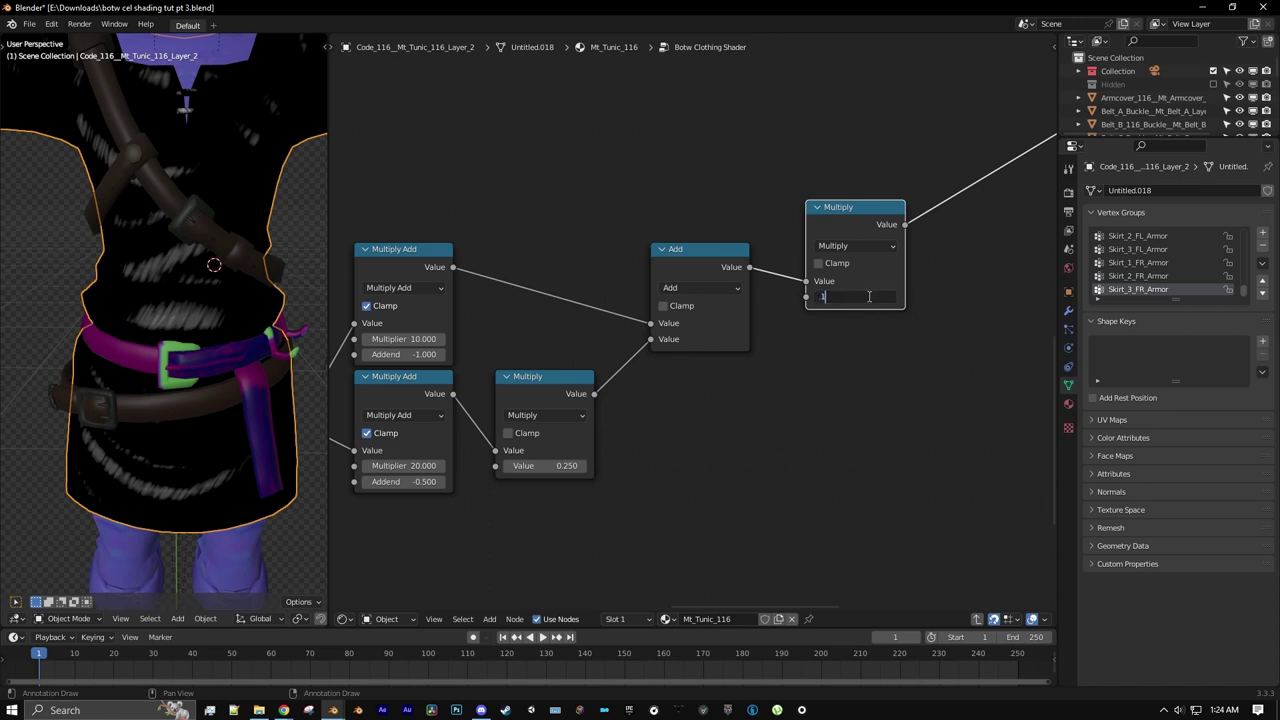
key("Return")
- Insert a MixRGB node after the 0.1 Multiply, set its blend mode to Add, and feed the Multiply's output into Color2
scroll(955, 243, "down", 3)
middle_click_drag(931, 239, 733, 338)
scroll(733, 338, "up", 2)
left_click(490, 619)
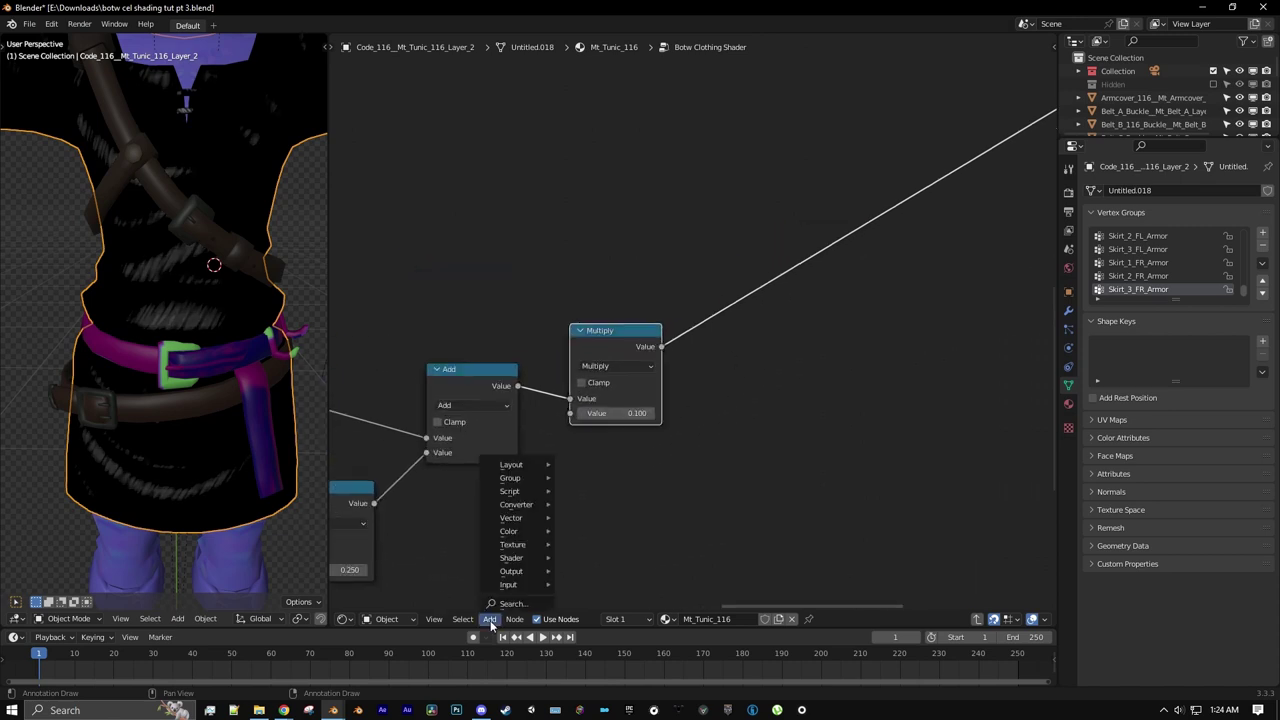
mouse_move(514, 531)
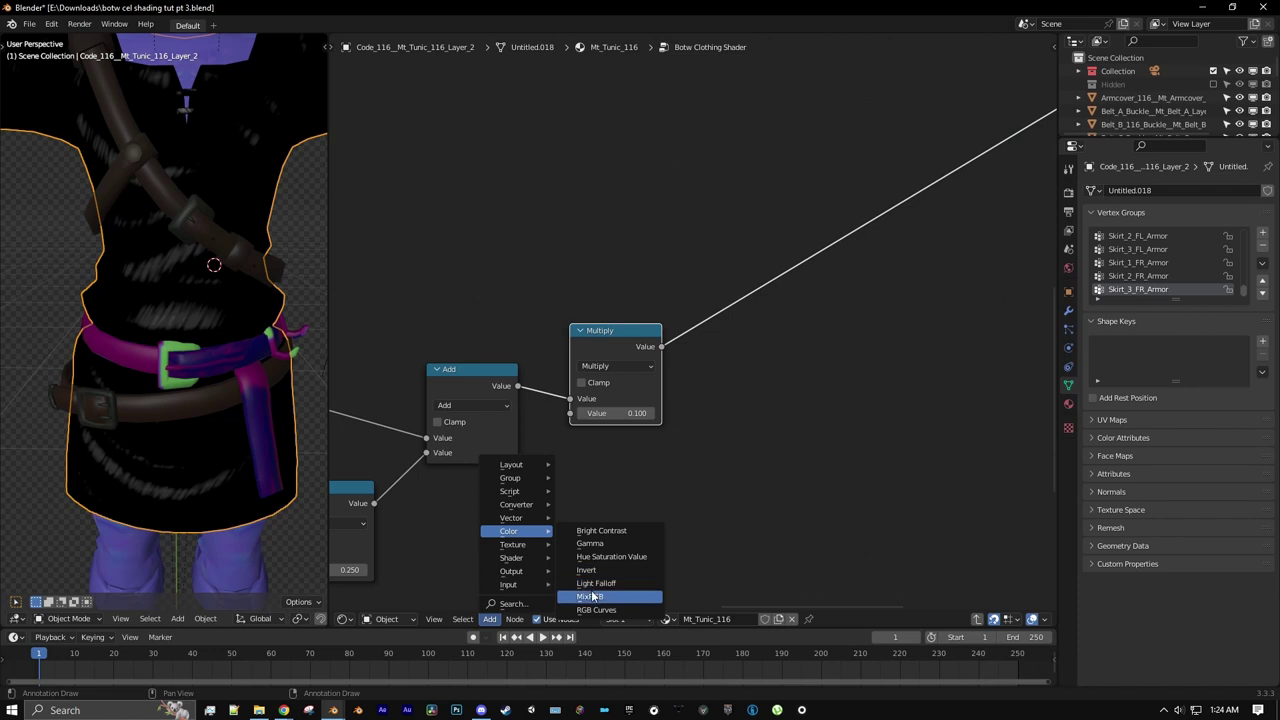
left_click(591, 596)
left_click(745, 360)
scroll(752, 368, "up", 2)
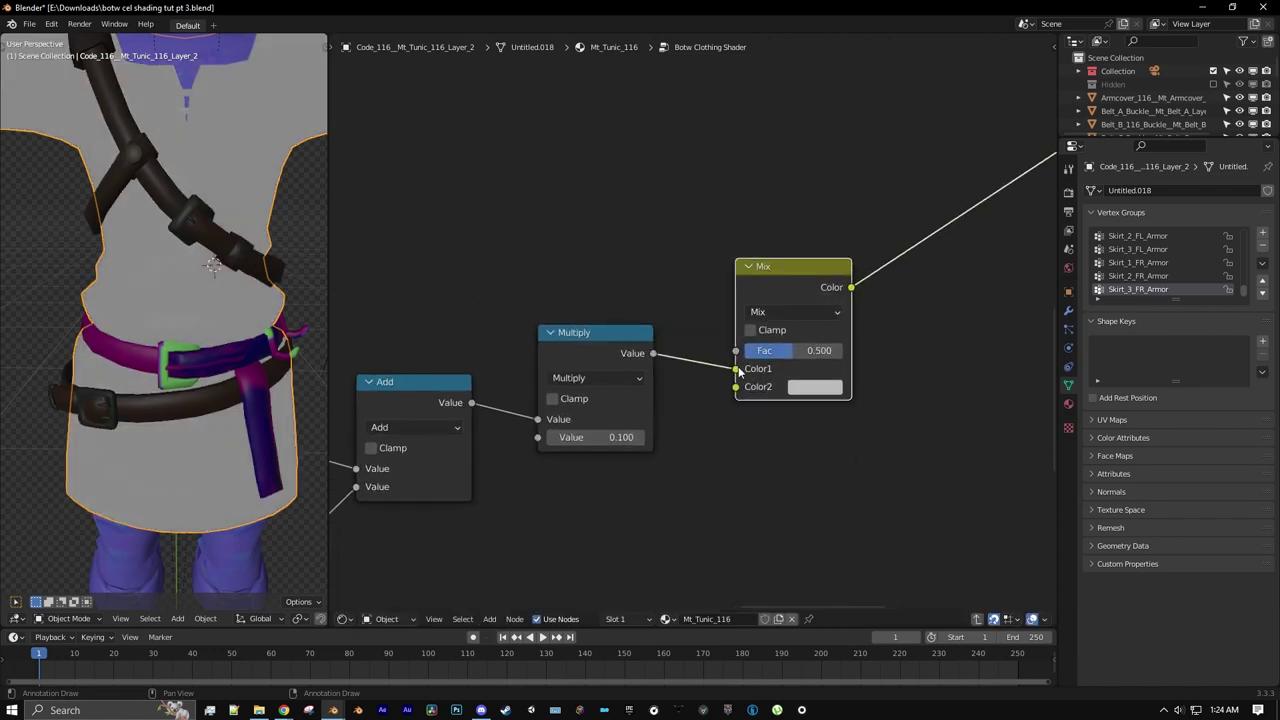
left_click(802, 314)
left_click(796, 479)
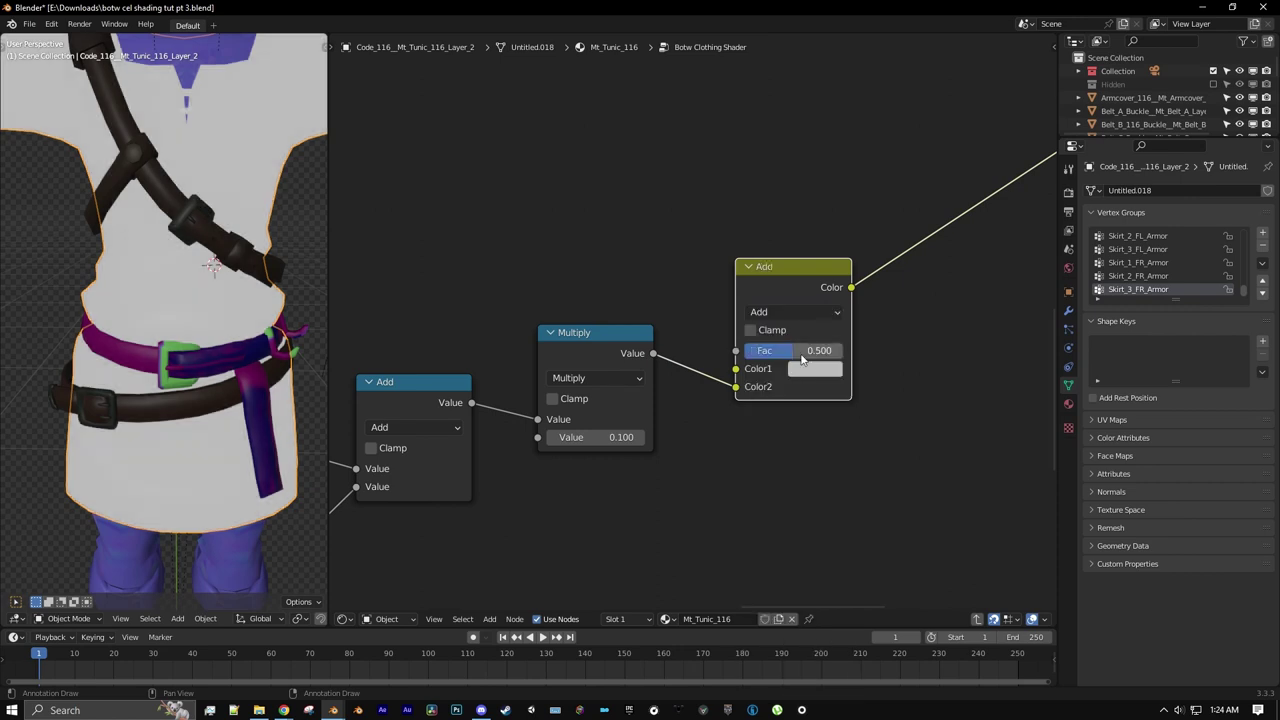
- Set the MixRGB Add node's factor to 1 and feed the purple frame's final color into its Color1 input
left_click_drag(788, 352, 829, 352)
scroll(855, 311, "down", 6)
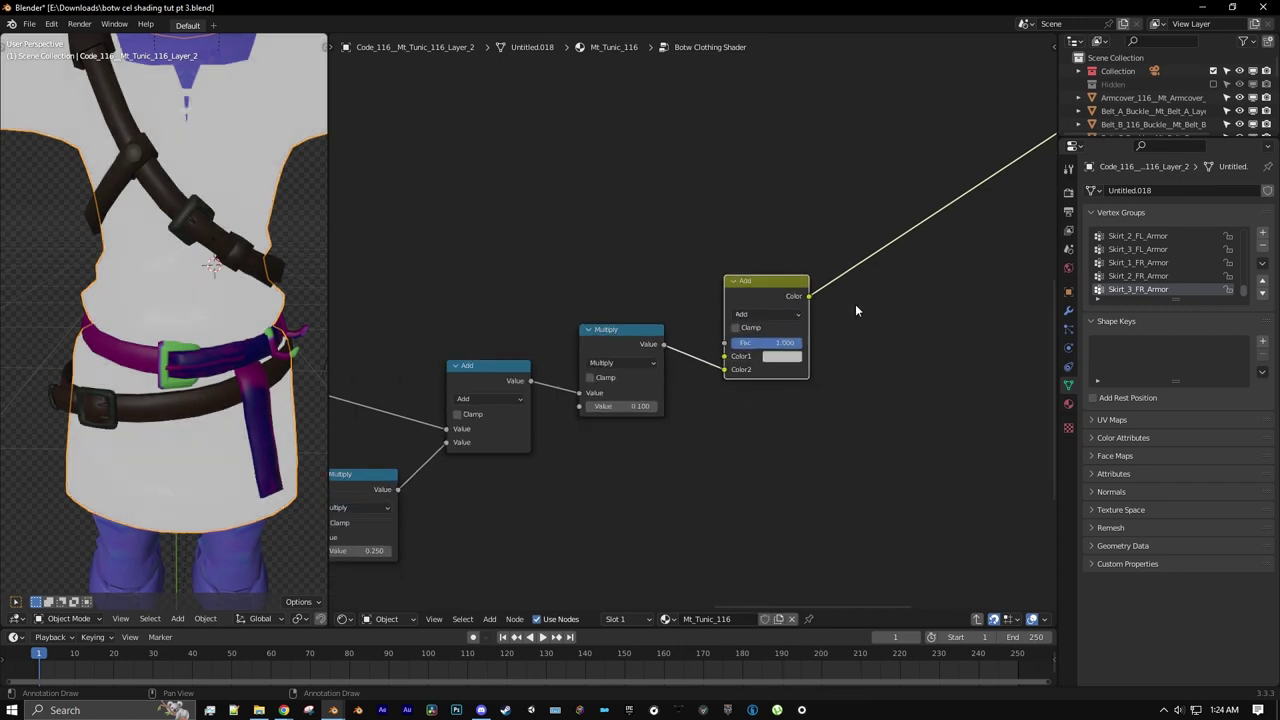
middle_click_drag(855, 311, 697, 449)
scroll(730, 382, "down", 9)
middle_click_drag(744, 364, 703, 420)
scroll(702, 423, "up", 1)
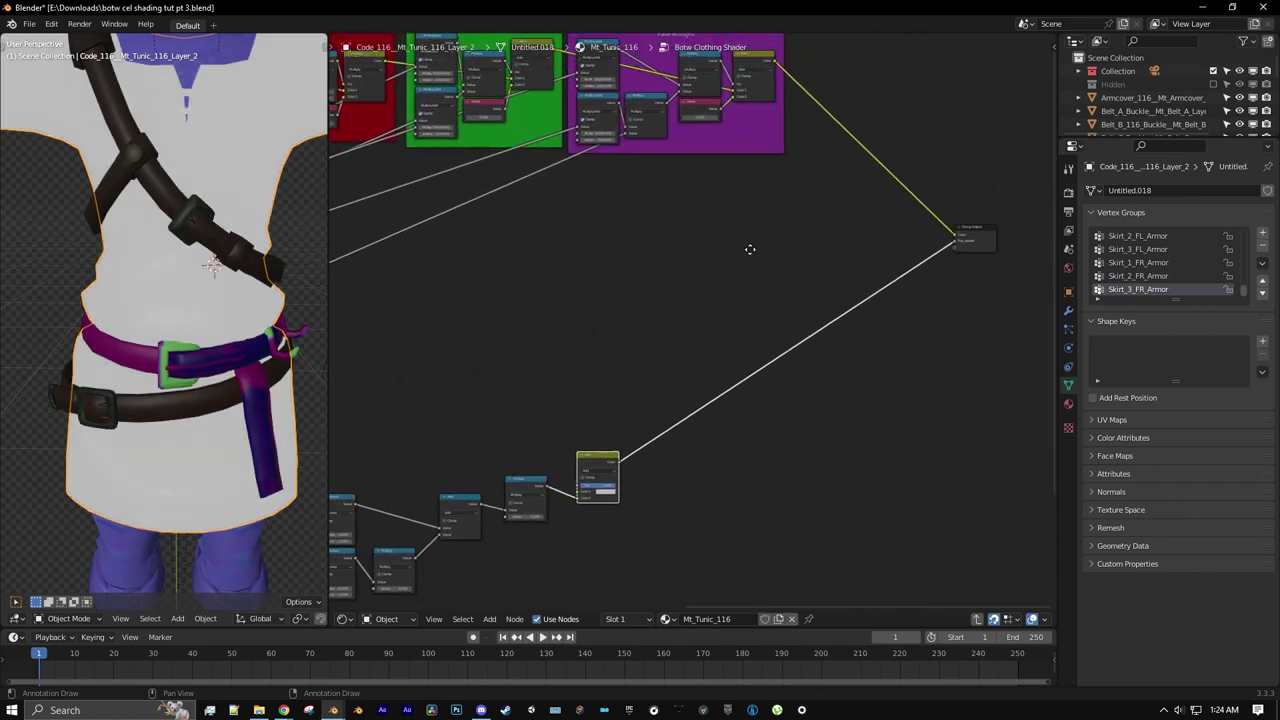
left_click_drag(783, 73, 609, 495)
middle_click_drag(609, 495, 683, 424)
scroll(723, 387, "up", 2)
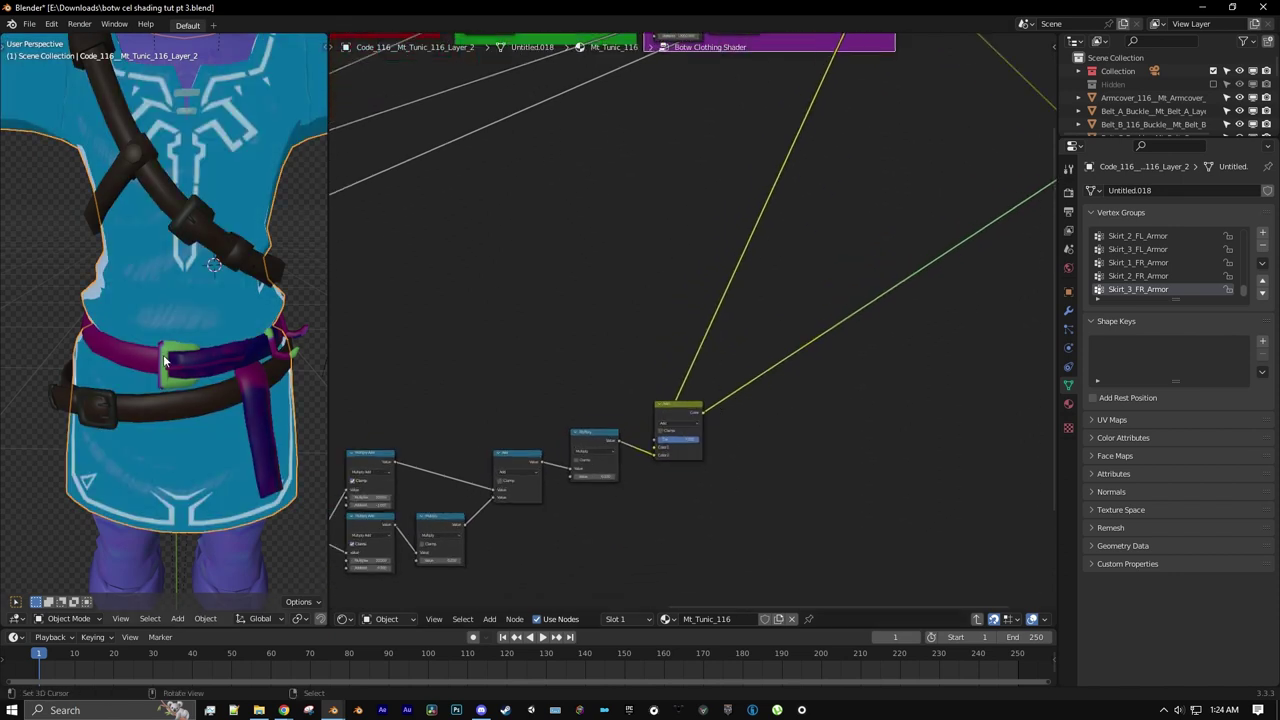
middle_click_drag(205, 342, 201, 303)
scroll(201, 300, "up", 1)
scroll(200, 298, "up", 2)
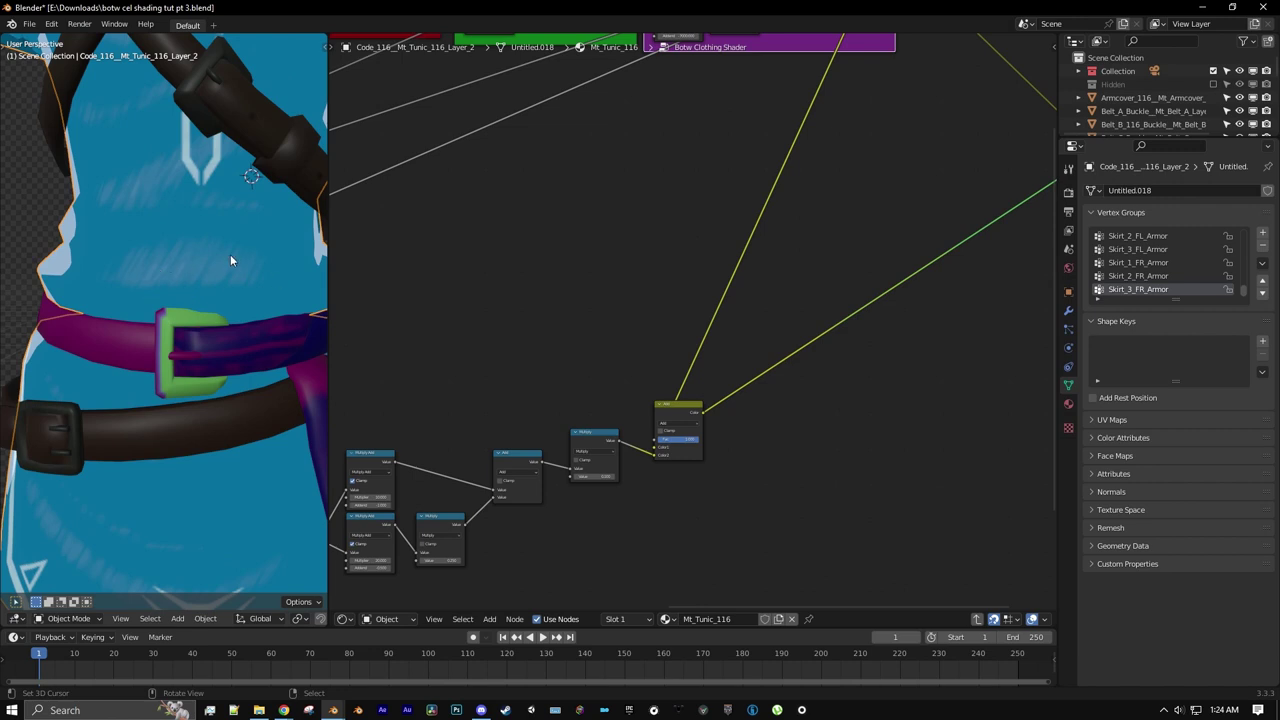
scroll(230, 260, "down", 3)
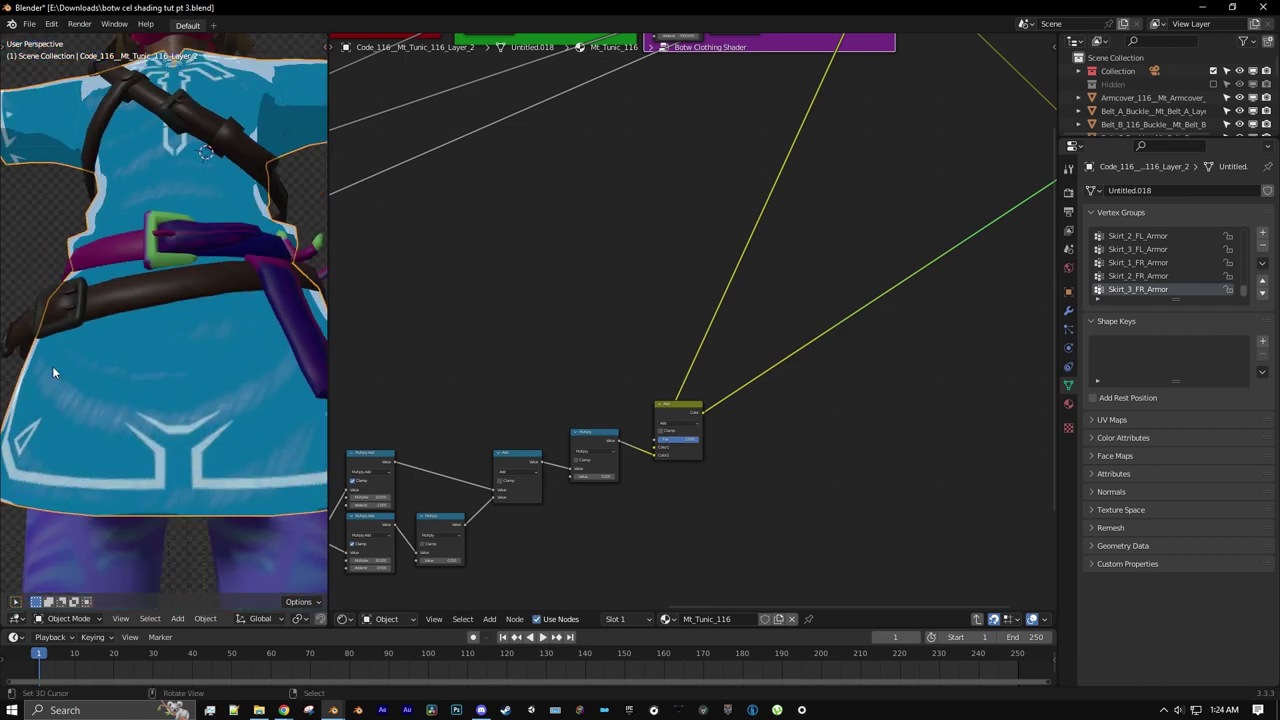
scroll(226, 379, "down", 3)
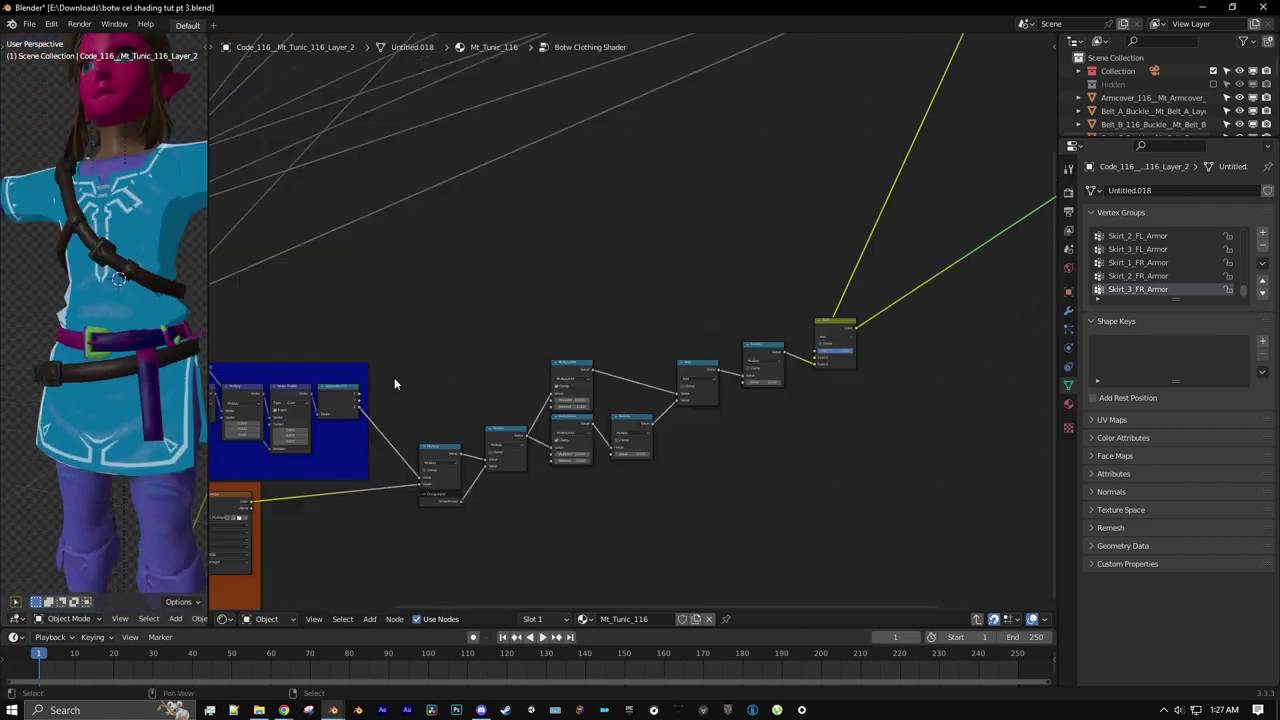
- Add a Frame node just above the first Multiply nodes of the layered highlight setup
middle_click_drag(394, 377, 508, 286)
left_click(369, 619)
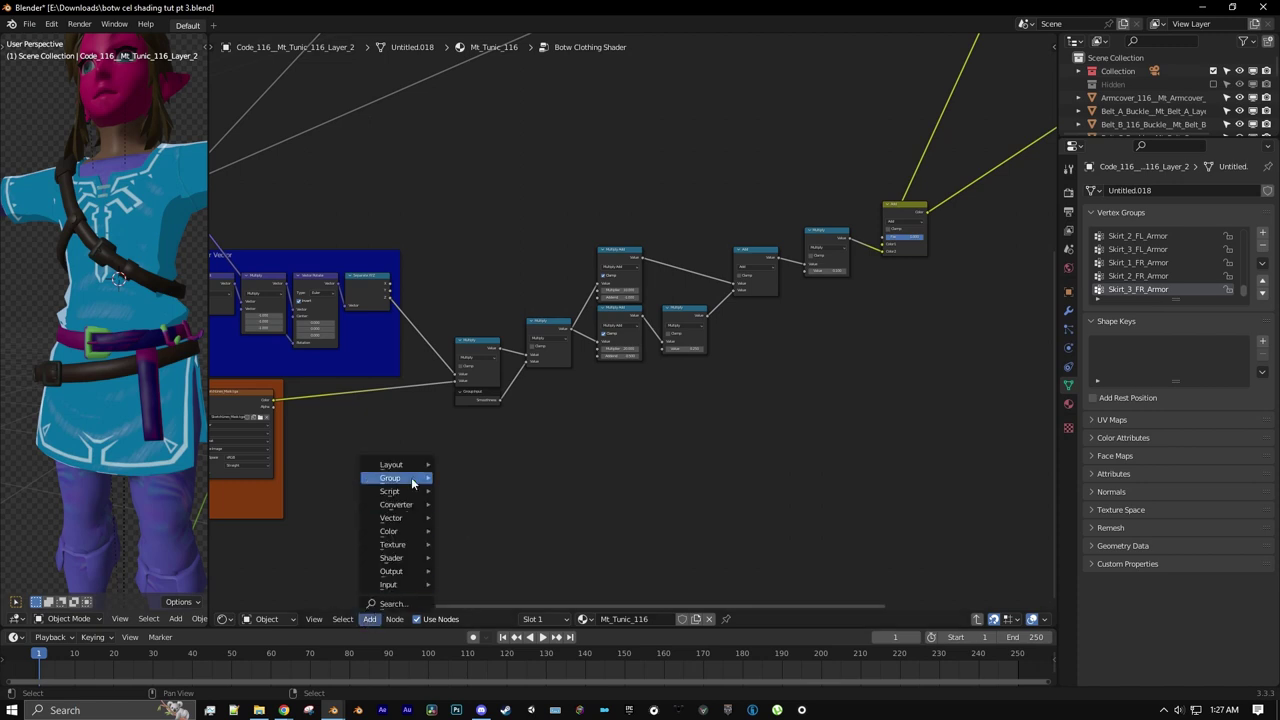
mouse_move(390, 478)
left_click(463, 464)
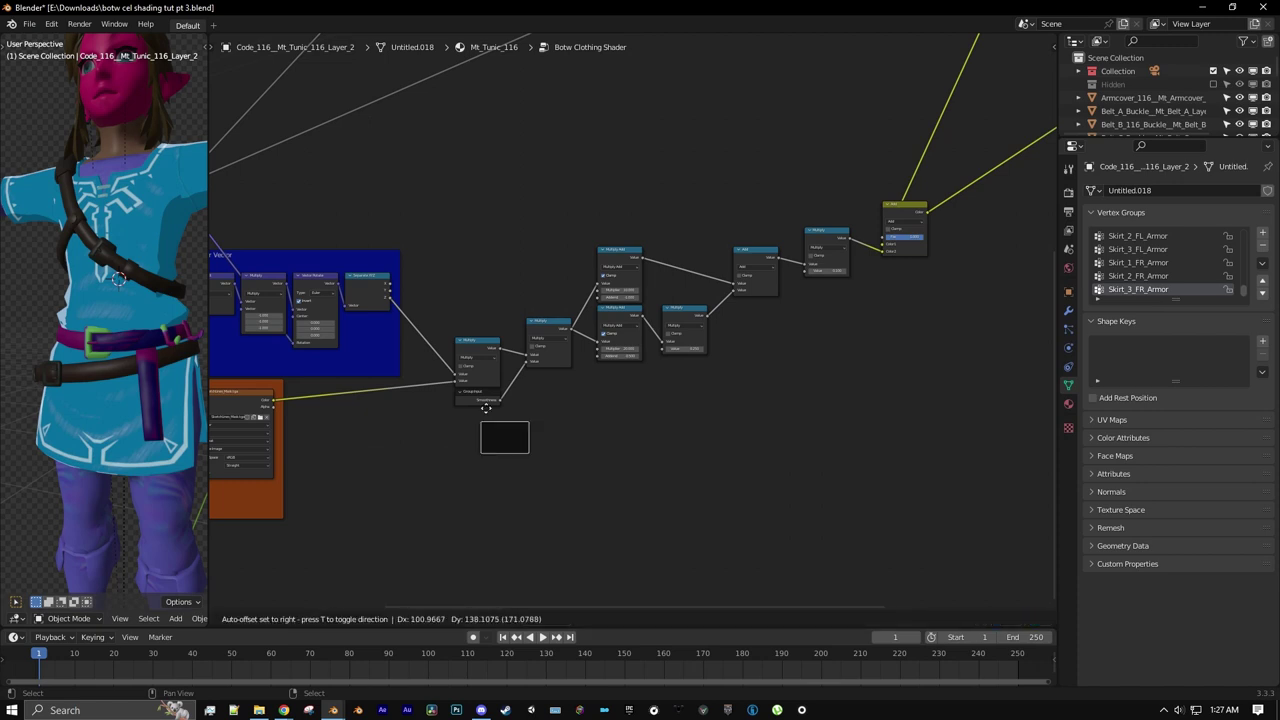
left_click(519, 206)
- Enclose the whole highlight chain in a frame, from the first Multiply and Smoothness Group Input through the MixRGB Add node
middle_click_drag(495, 286, 447, 349)
scroll(447, 349, "up", 1)
left_click_drag(447, 349, 876, 518)
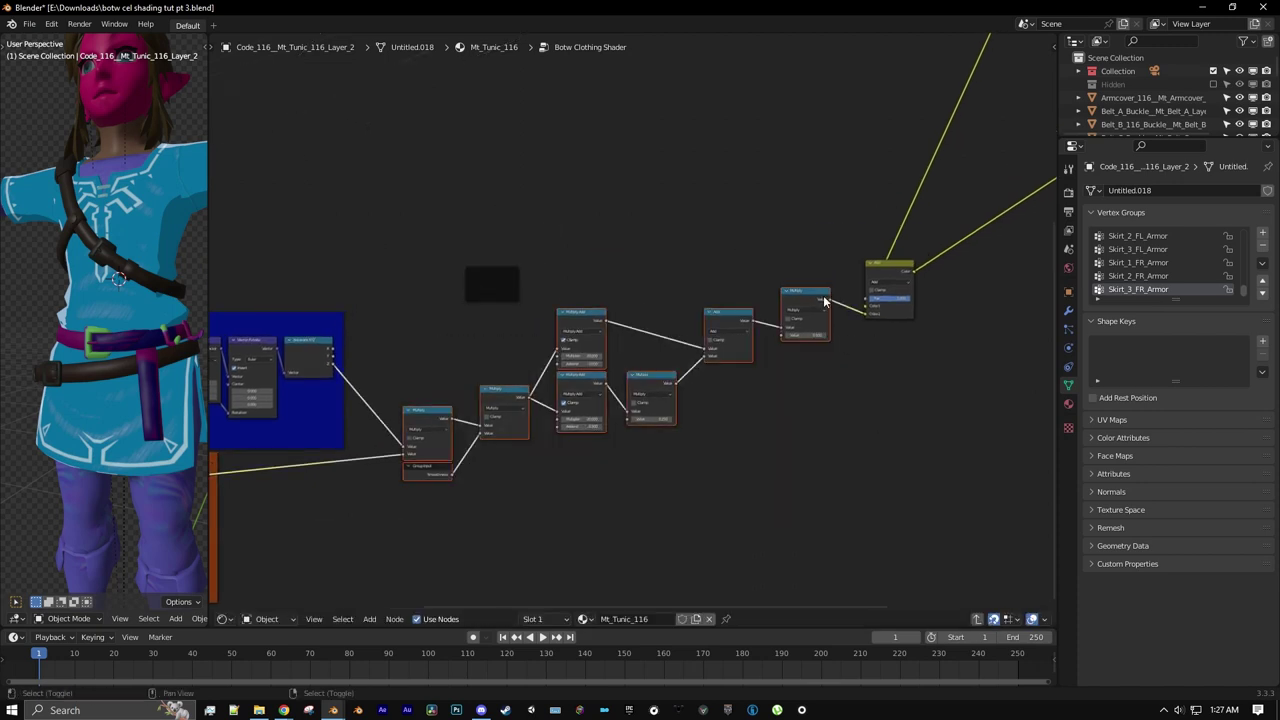
left_click(897, 300, "shift")
key("ctrl+j")
scroll(592, 277, "up", 3)
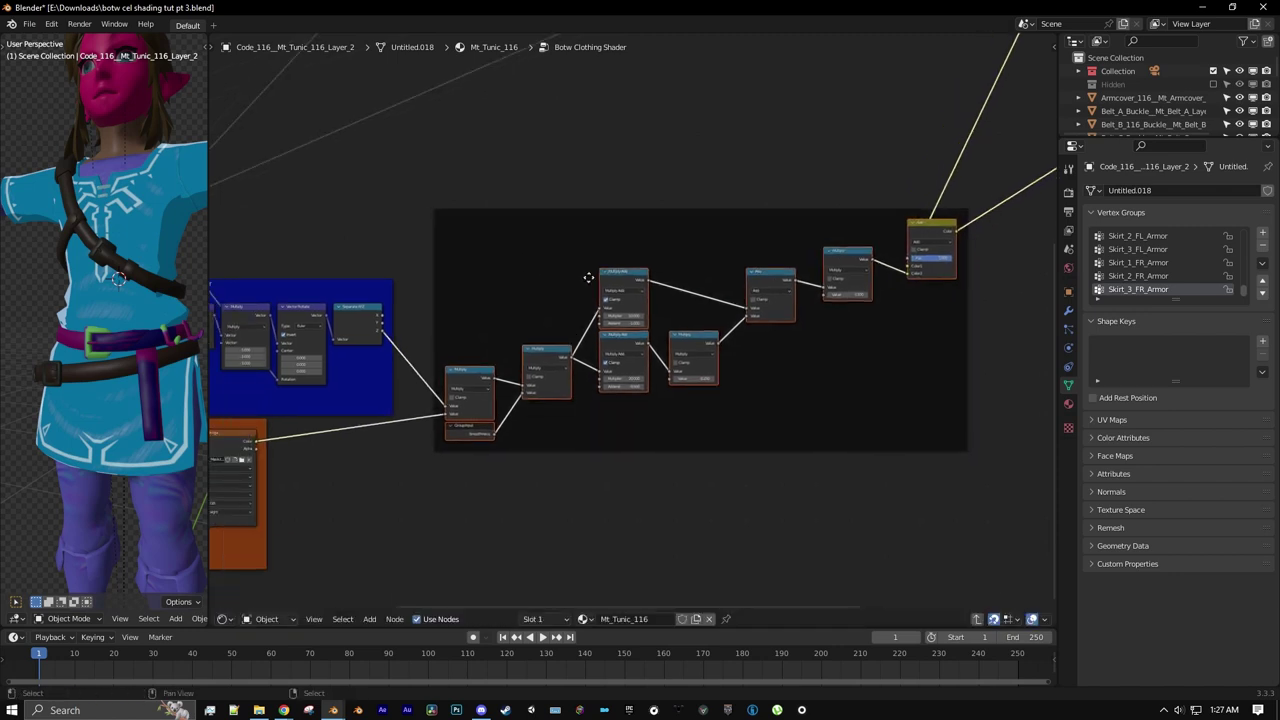
- Stack the first Multiply above the Smoothness Group Input, and line up the second Multiply and upper Multiply Add beside them
left_click(420, 383)
left_click_drag(420, 383, 420, 202)
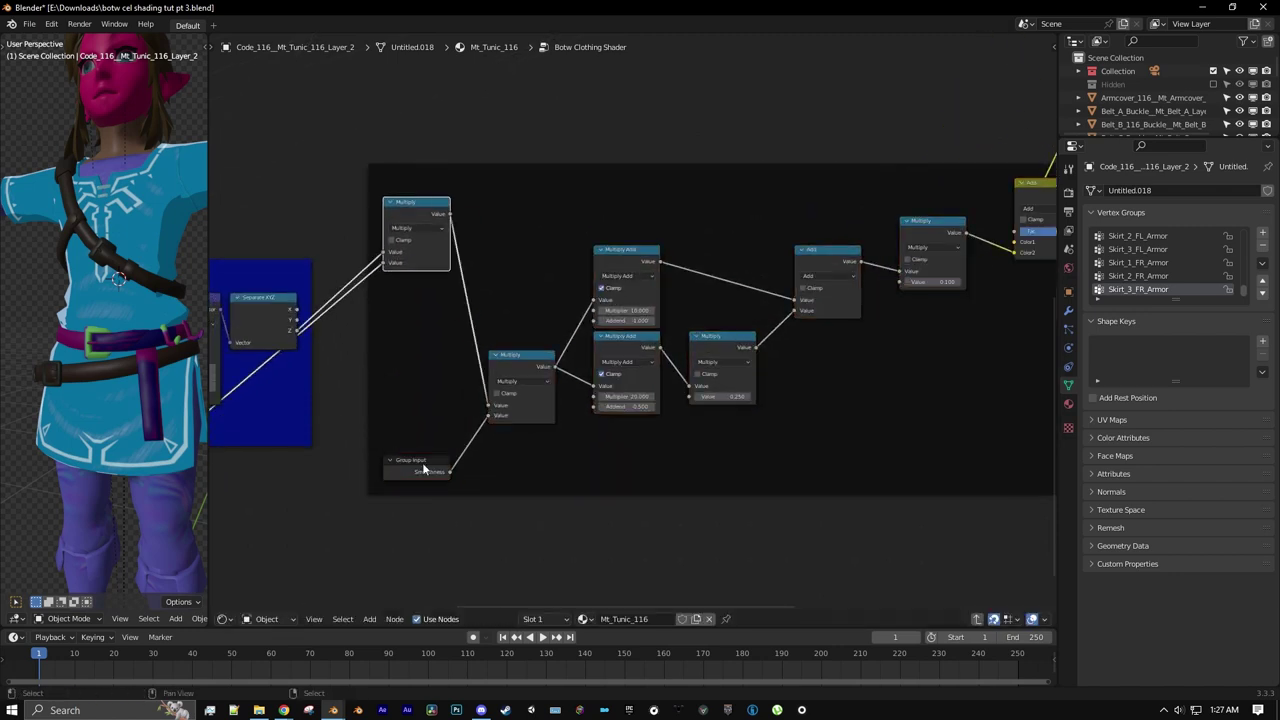
left_click_drag(429, 462, 426, 279)
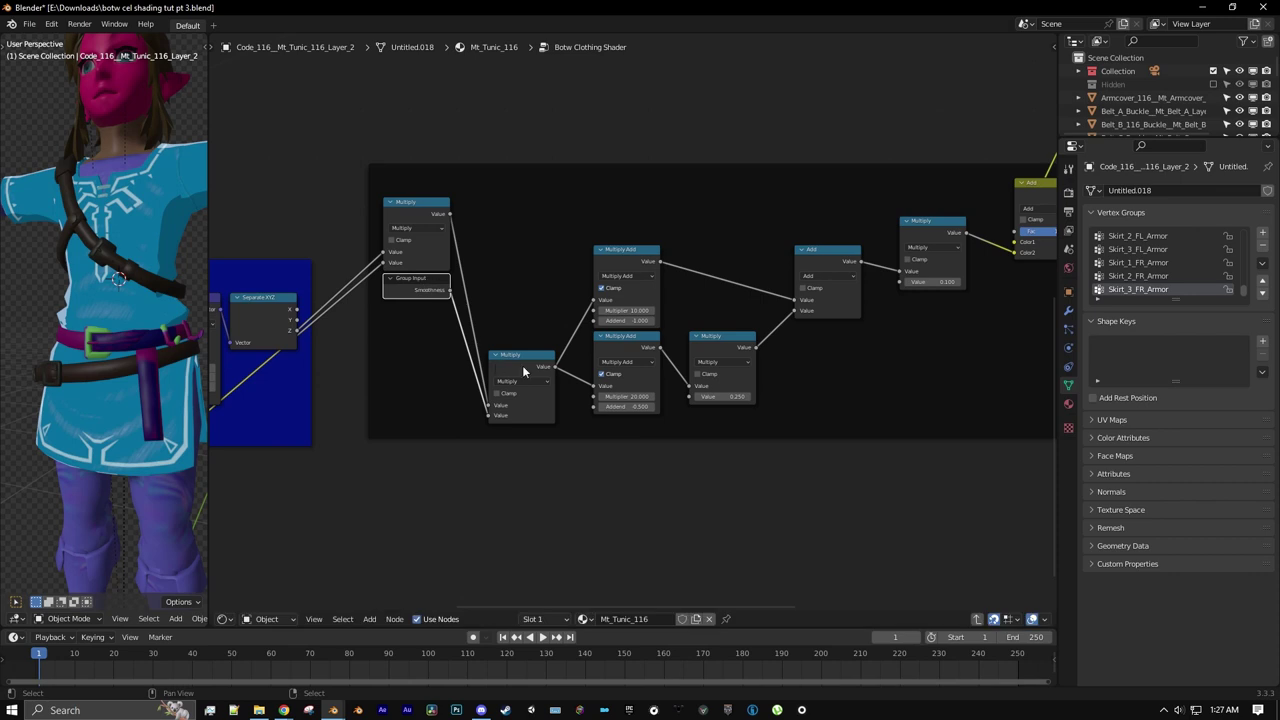
left_click_drag(538, 362, 511, 211)
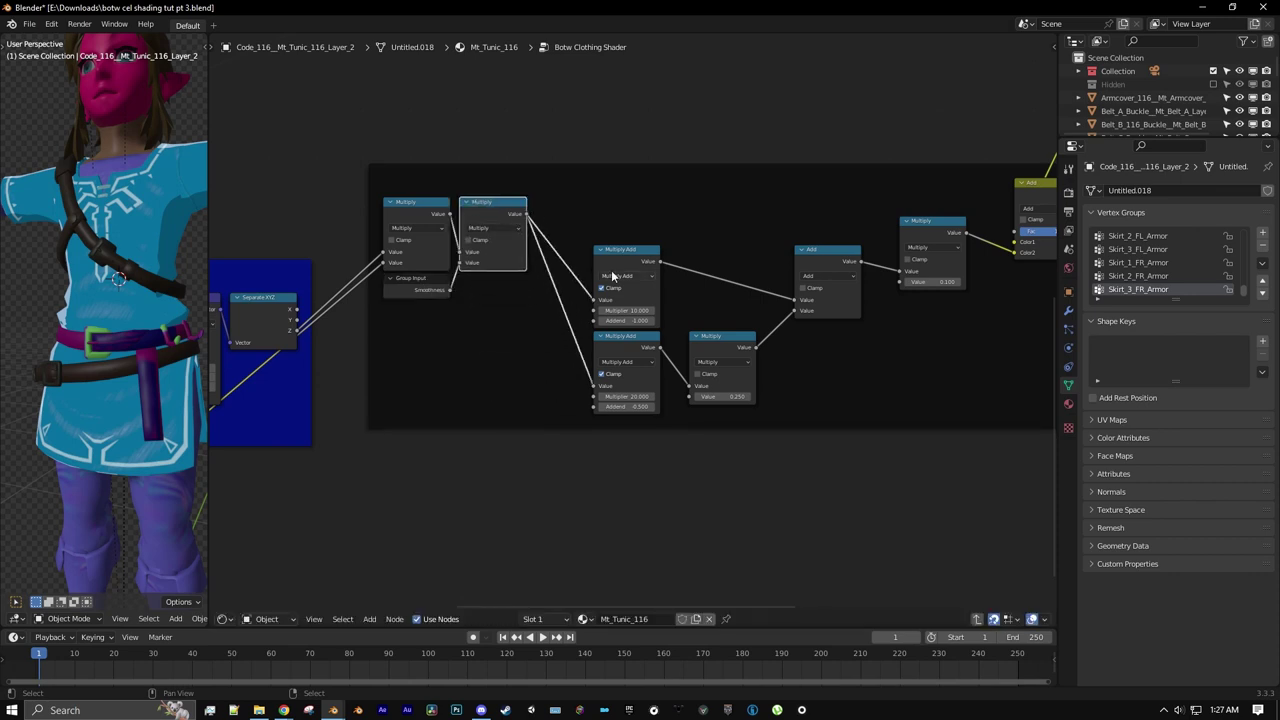
left_click_drag(617, 273, 558, 226)
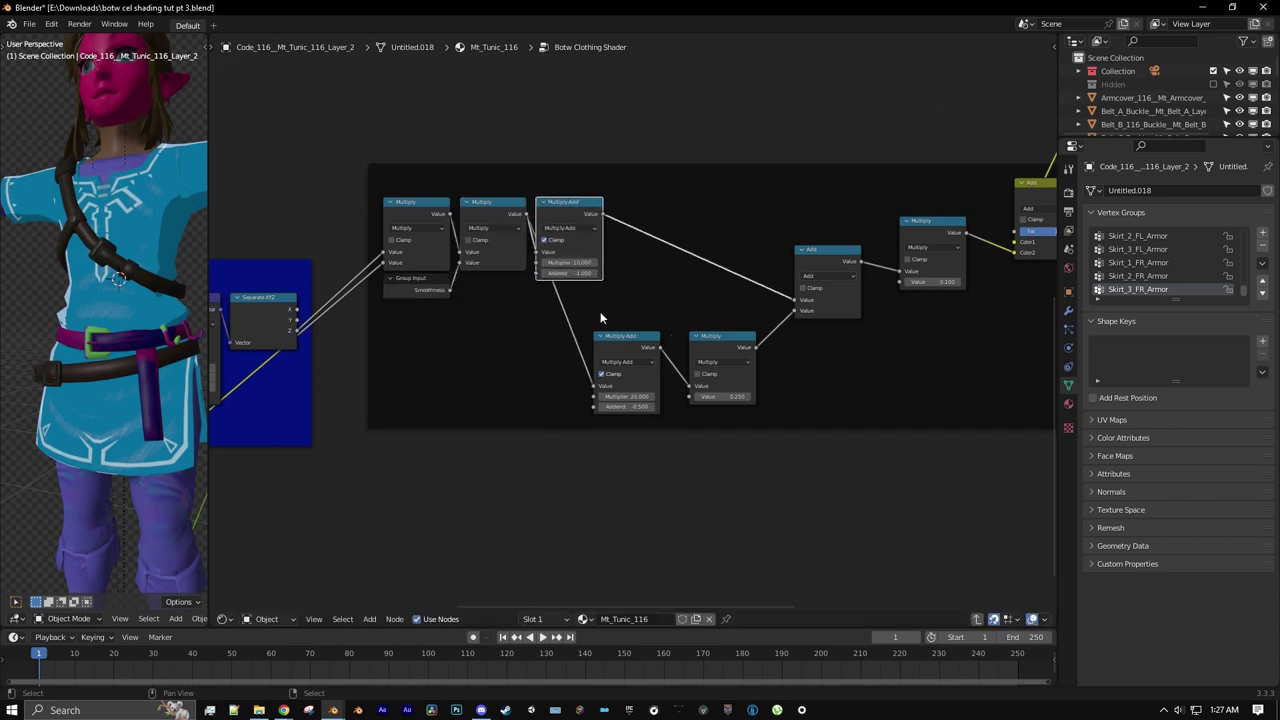
- Tuck the lower Multiply Add and 0.25 Multiply under the top row, and align the Add, 0.1 Multiply and MixRGB nodes after them
left_click_drag(609, 338, 551, 291)
left_click_drag(718, 346, 640, 299)
left_click_drag(810, 280, 715, 231)
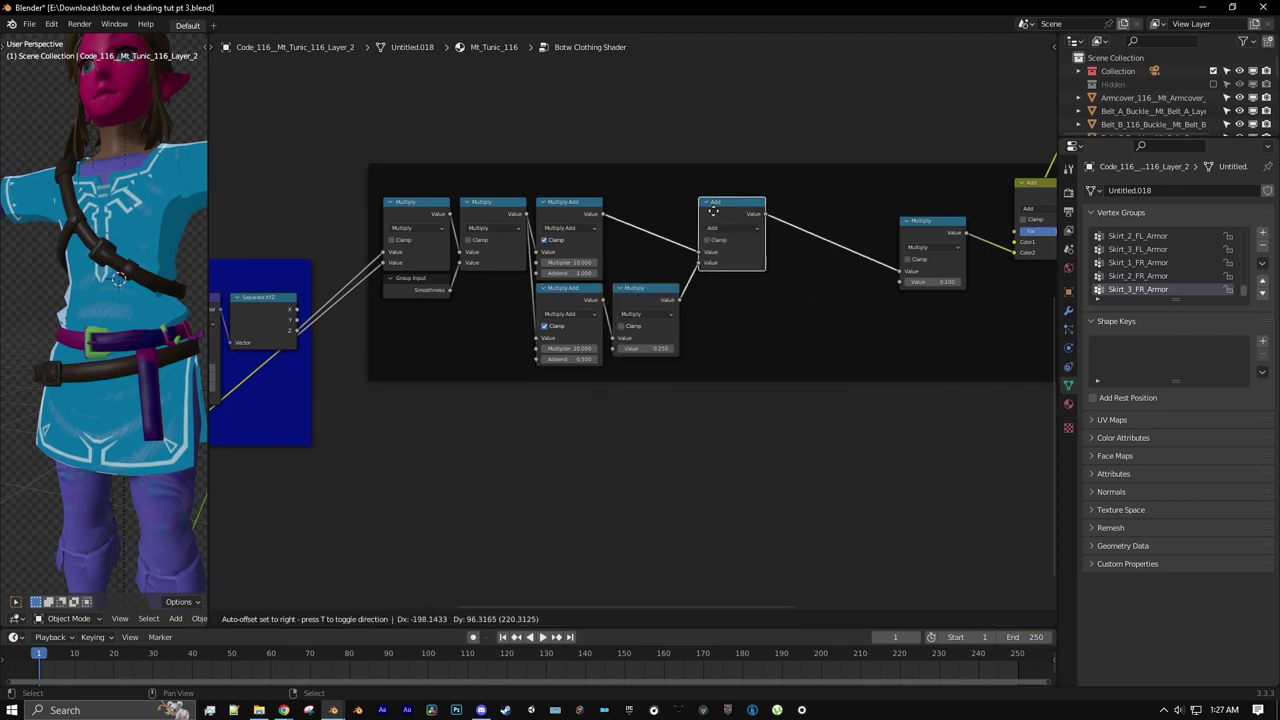
middle_click_drag(918, 229, 729, 313)
left_click_drag(729, 313, 606, 294)
left_click_drag(838, 272, 673, 294)
middle_click_drag(531, 274, 663, 260)
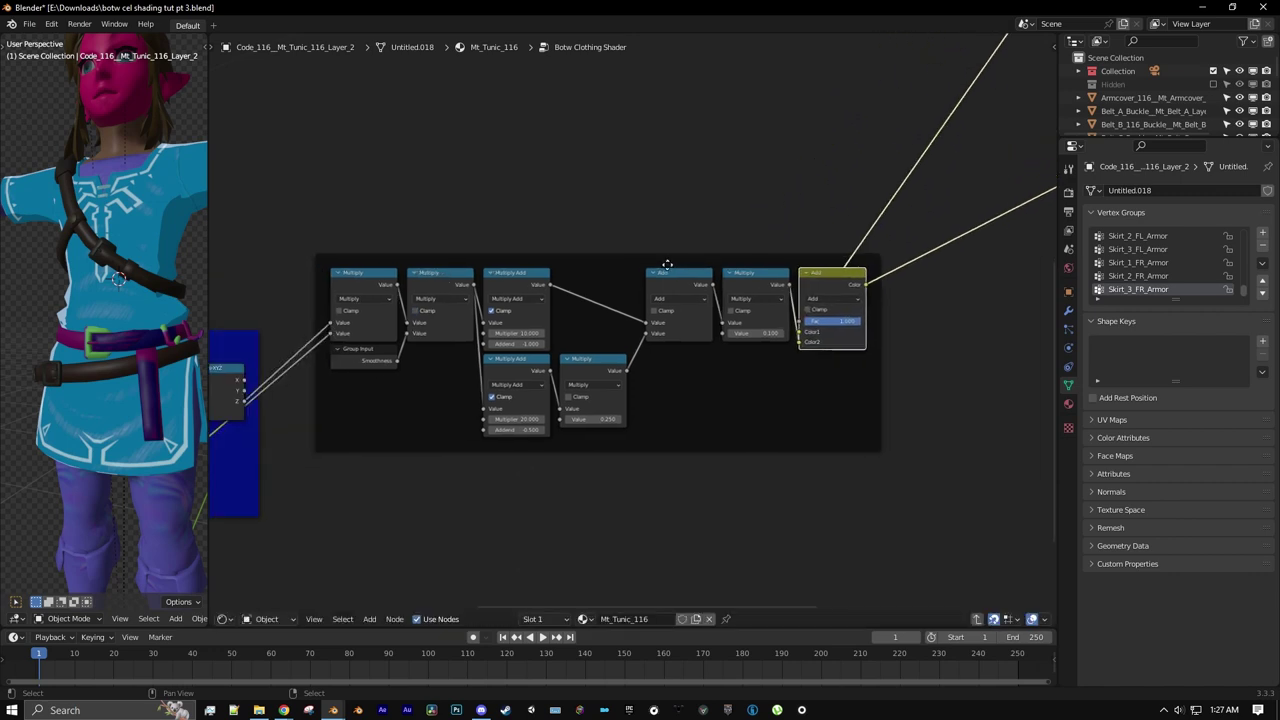
- Label the highlight frame Sketch Lines Specular Setup and give it a custom tan-brown color
left_click(620, 259)
key("n")
scroll(648, 221, "up", 2)
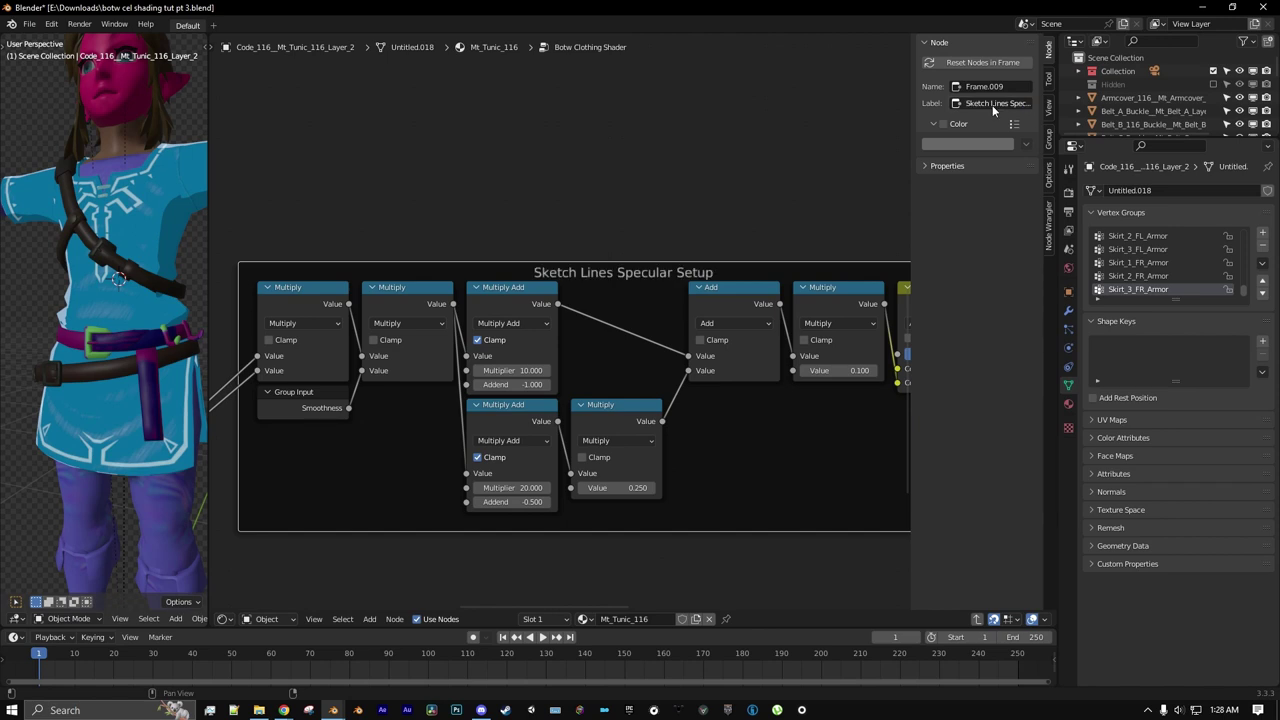
left_click(942, 125)
left_click(955, 145)
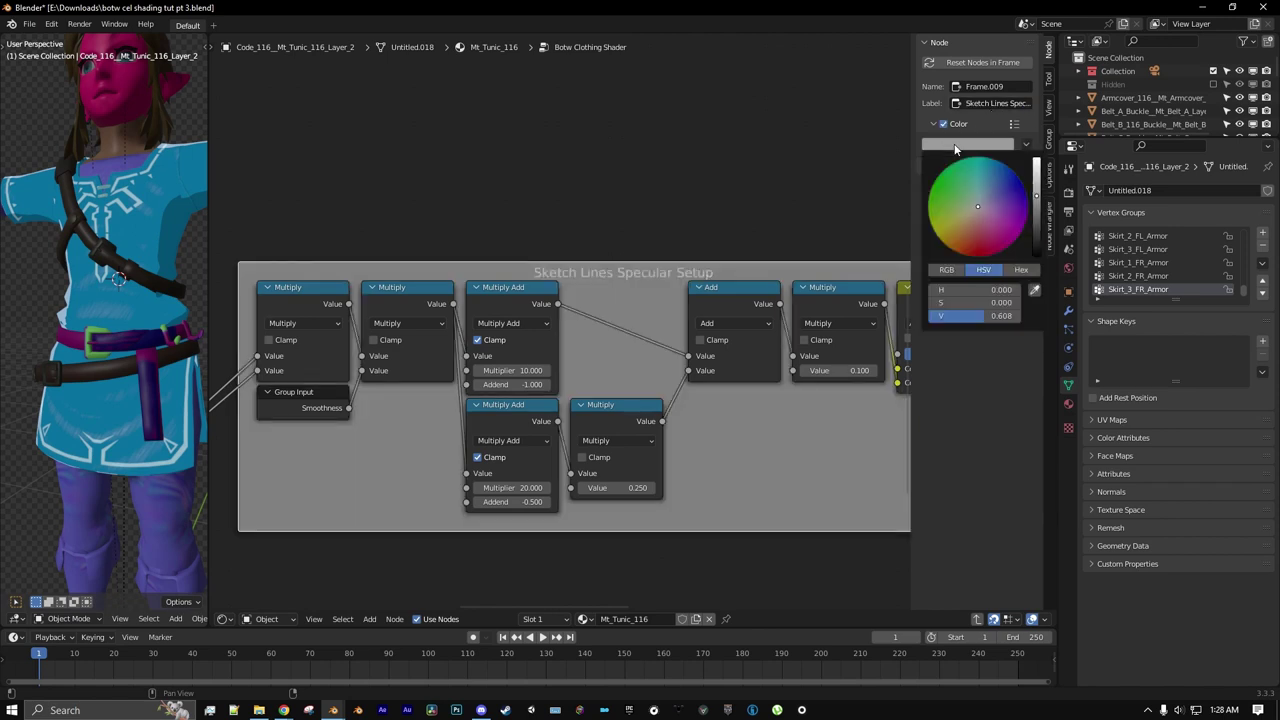
left_click_drag(963, 233, 962, 229)
scroll(822, 212, "down", 6)
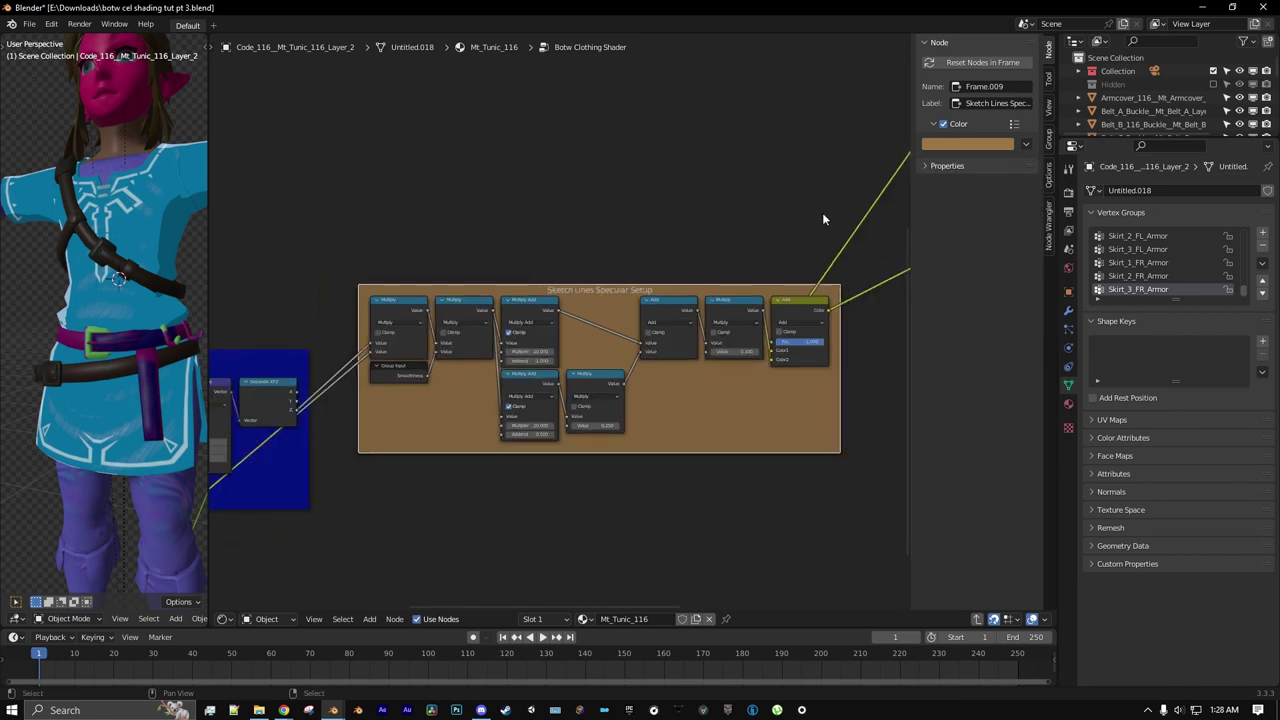
- Move the Sketch Lines Specular Setup frame directly after the purple frame, and place the Group Output node beyond it
middle_click_drag(665, 303, 535, 413)
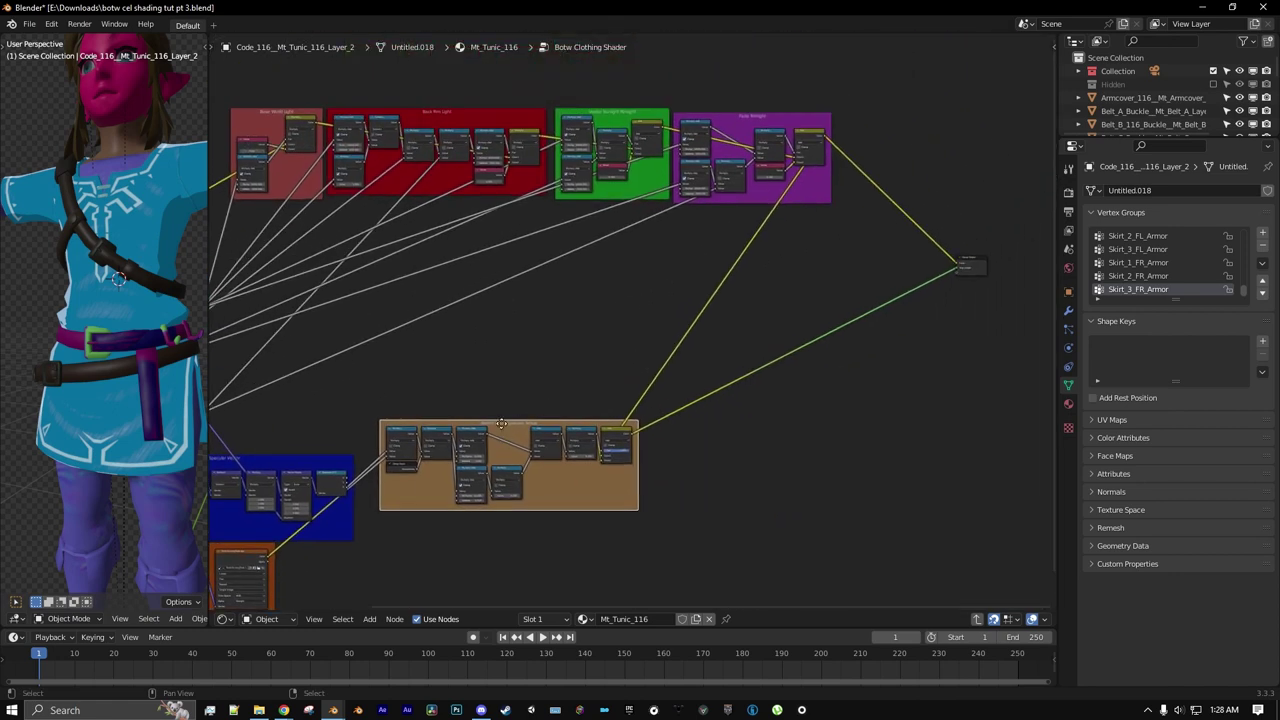
mouse_move(501, 424)
left_mouse_down()
mouse_move(703, 361)
mouse_move(963, 118)
left_mouse_up()
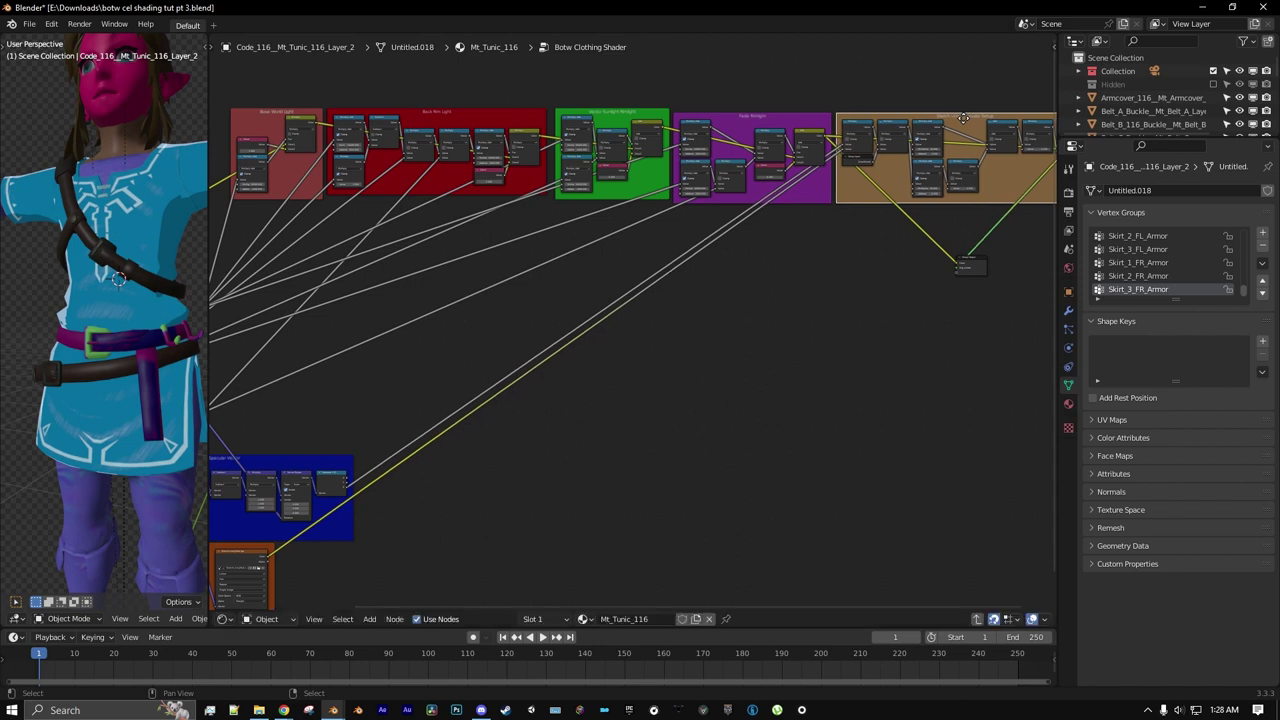
middle_click_drag(942, 142, 740, 197)
scroll(800, 270, "up", 1)
middle_click_drag(855, 308, 722, 328)
left_click_drag(674, 347, 894, 156)
scroll(529, 391, "down", 3)
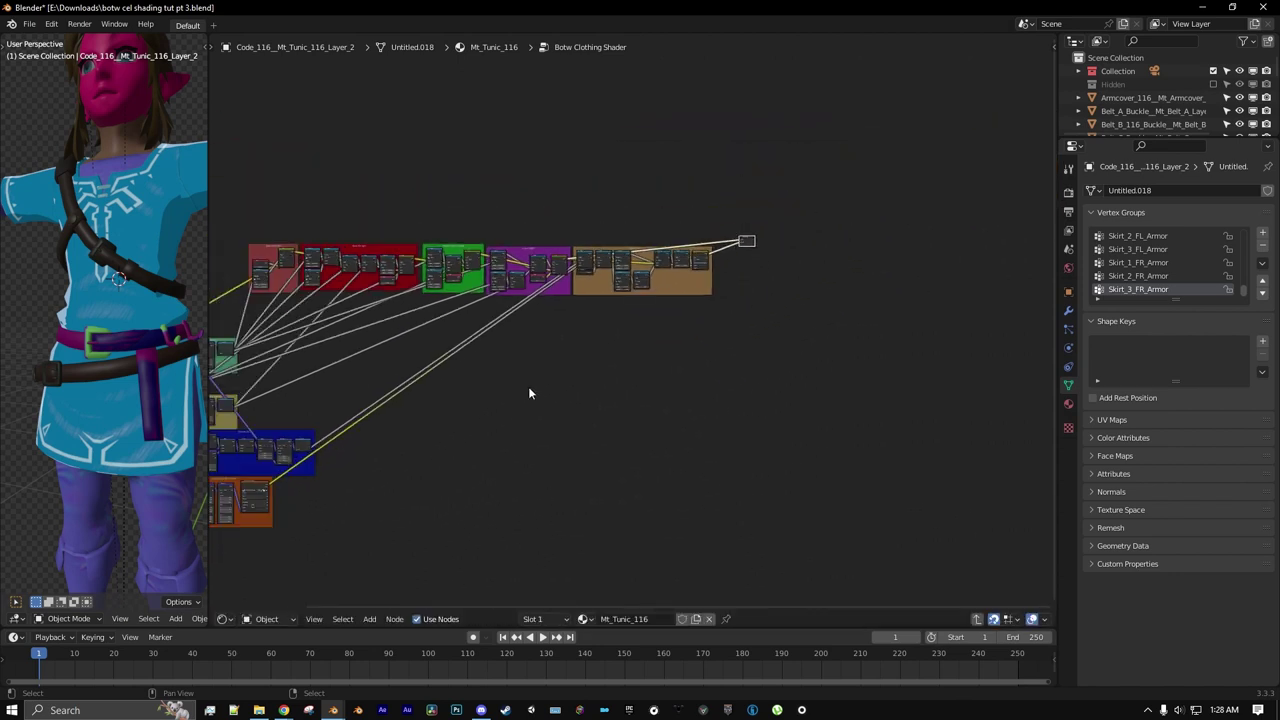
scroll(711, 334, "up", 2)
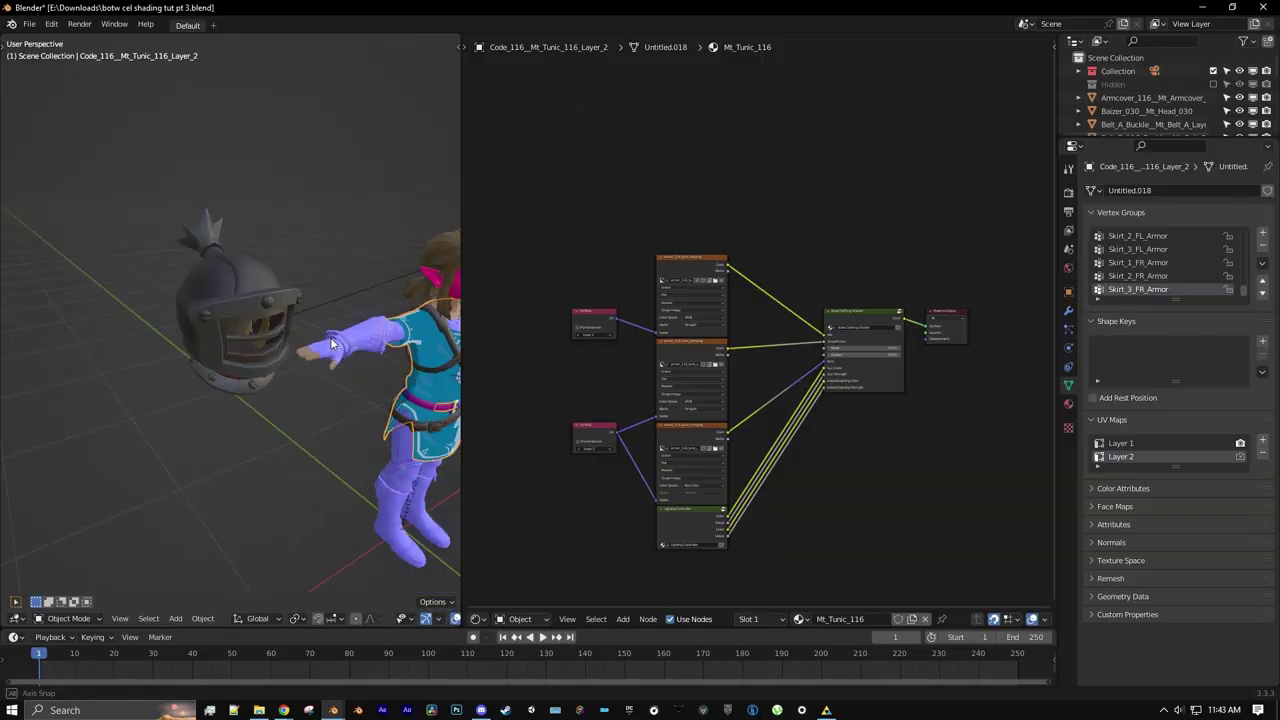
- Replace all nodes of the helmet's Mt_Head_030 material with a copy of the tunic material's nodes
middle_click_drag(333, 344, 356, 392)
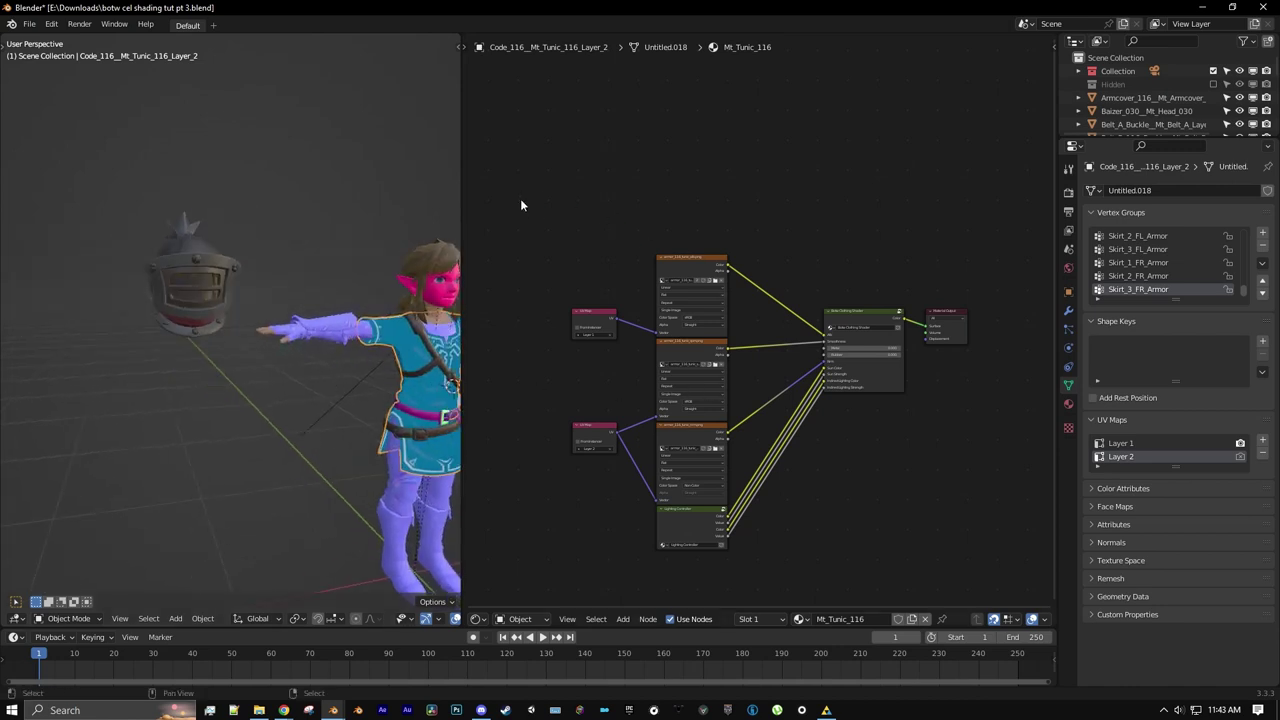
left_click_drag(521, 205, 957, 547)
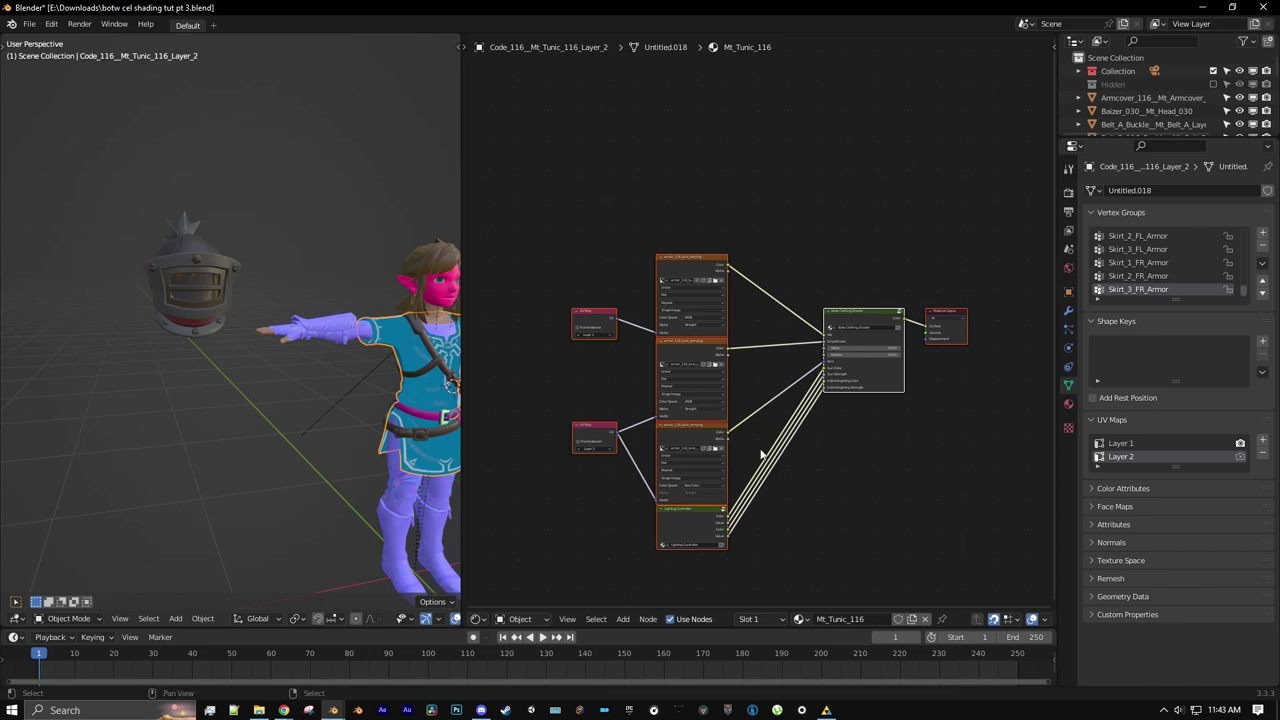
left_click(206, 245)
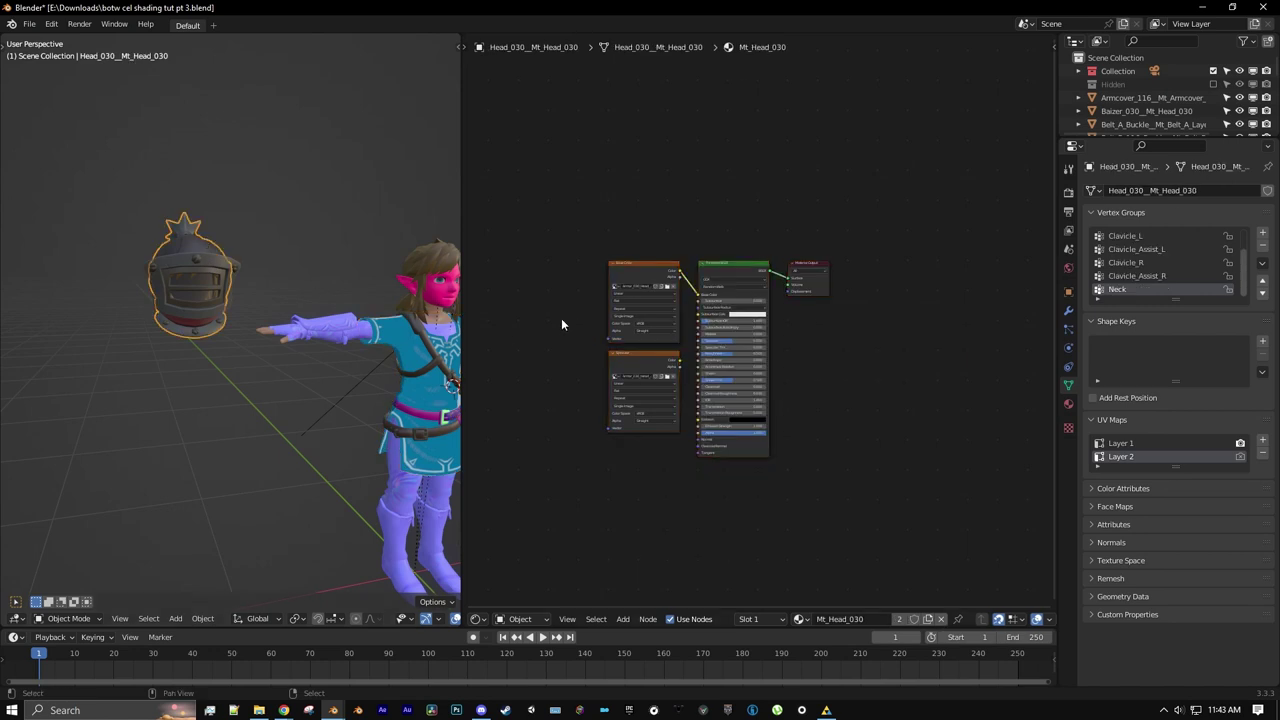
left_click_drag(560, 179, 840, 498)
key("Delete")
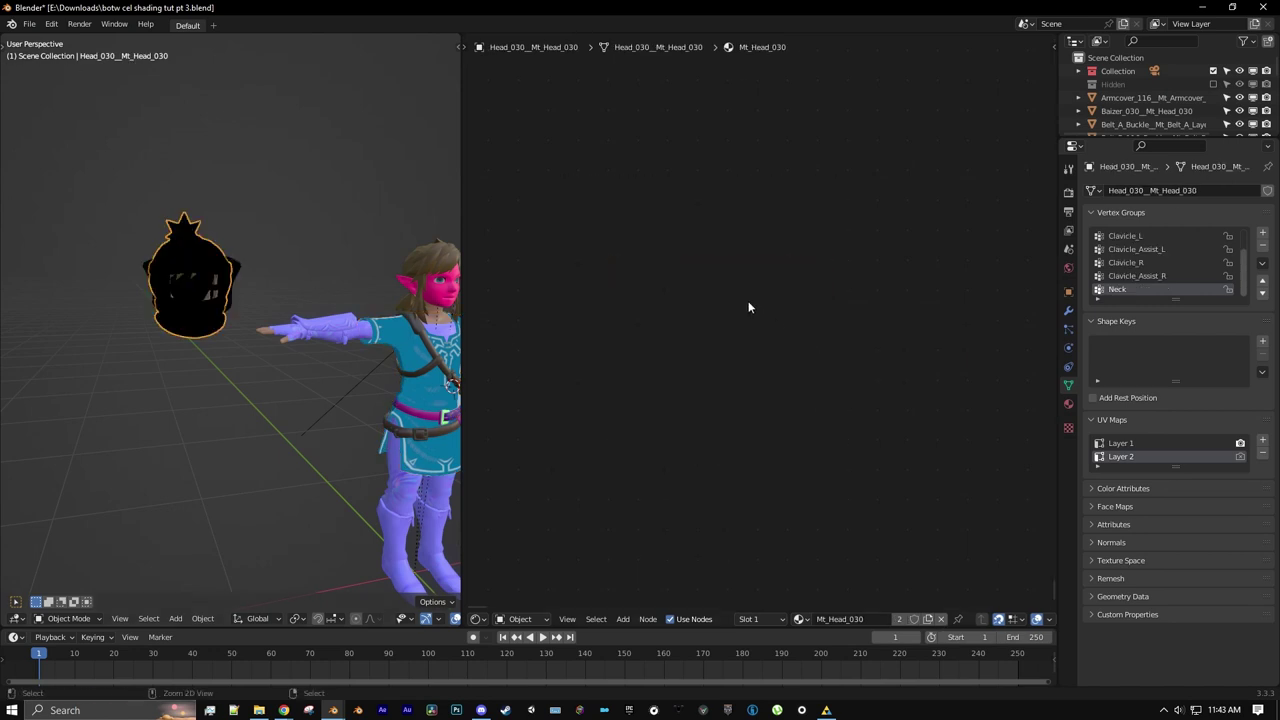
key("ctrl+v")
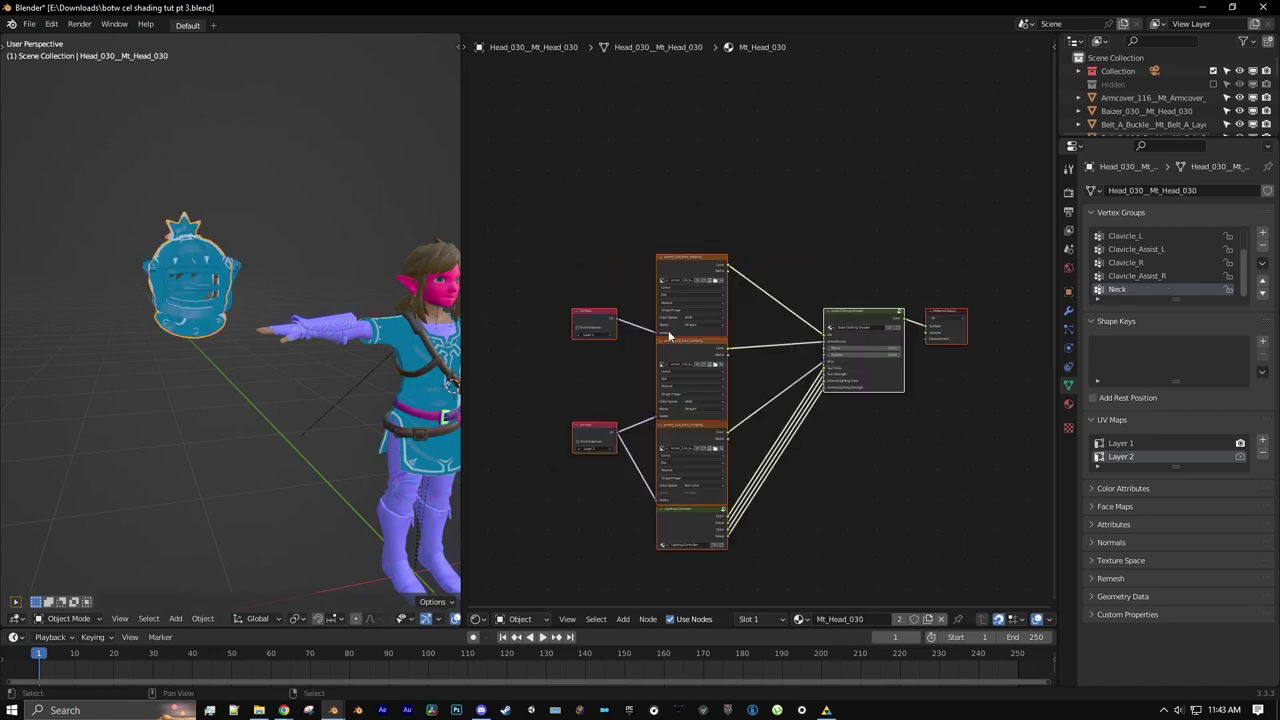
- Swap the helmet's albedo texture for Armor_030_Head_Alb.0.png from the flamebreaker outfit folder
mouse_move(171, 309)
middle_mouse_down()
mouse_move(262, 330)
mouse_move(190, 322)
middle_mouse_up()
scroll(262, 330, "up", 4)
scroll(700, 360, "up", 10)
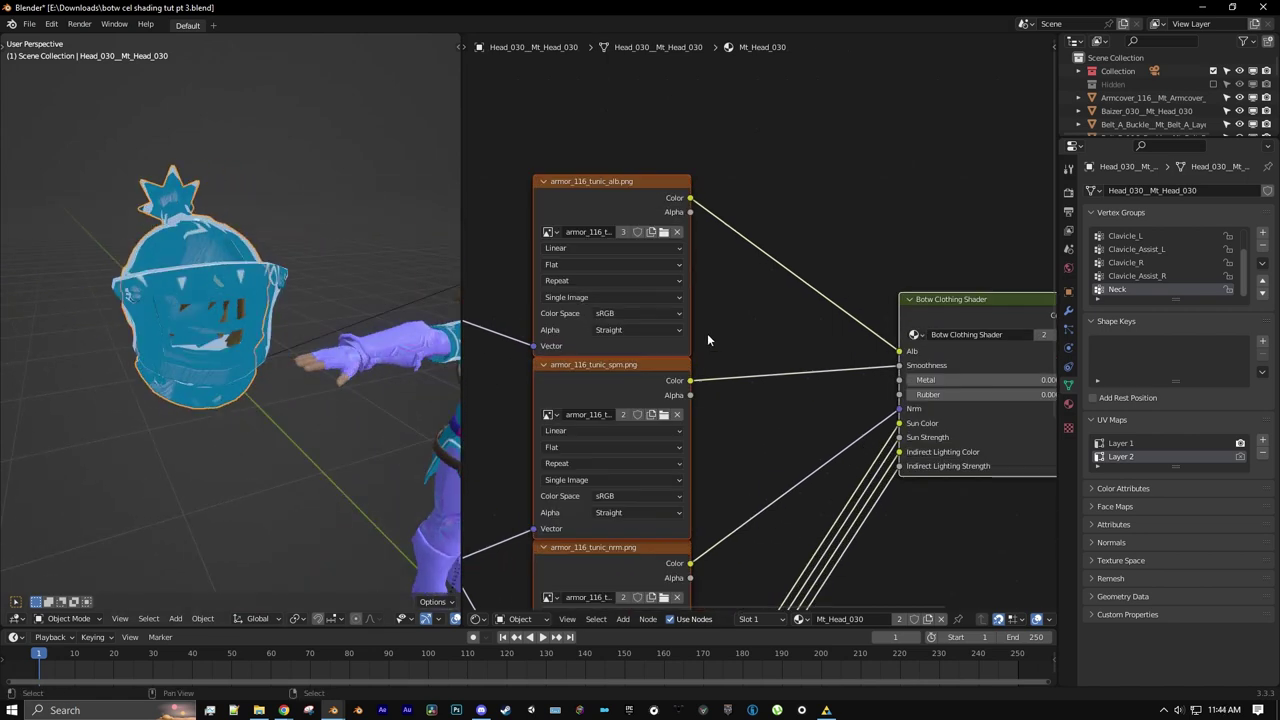
left_click(665, 236)
left_click(305, 421)
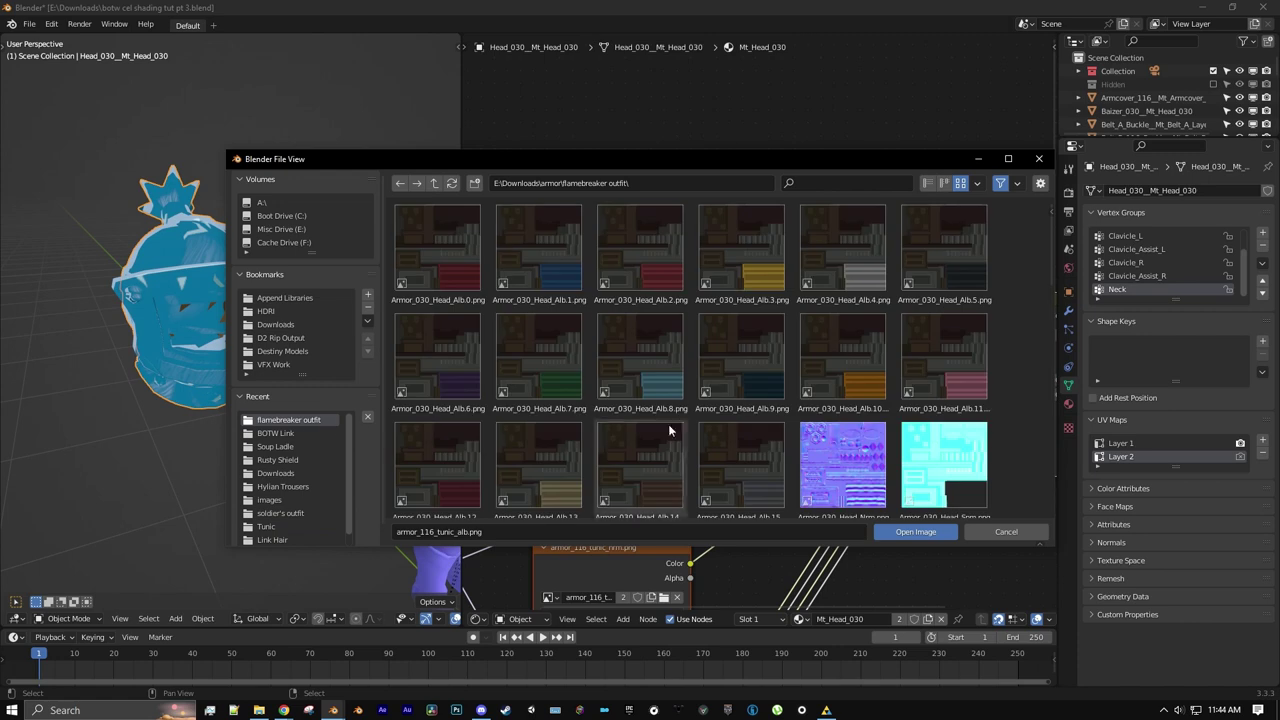
double_click(456, 270)
middle_click_drag(456, 265, 389, 286)
scroll(650, 294, "down", 1)
- Swap the helmet's armor_116_tunic_spm.png texture for Armor_030_Head_Spm.png from the flamebreaker outfit folder
middle_click_drag(650, 294, 705, 203)
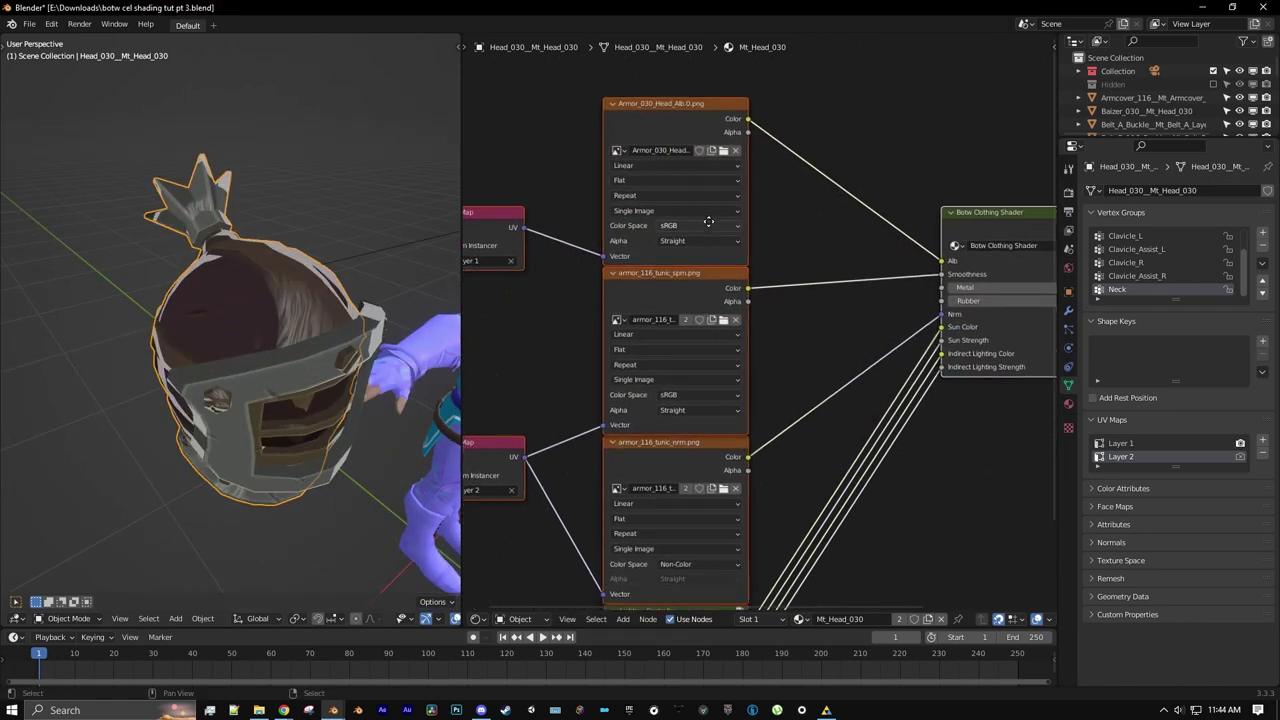
scroll(706, 222, "up", 2)
left_click(714, 321)
left_click(330, 420)
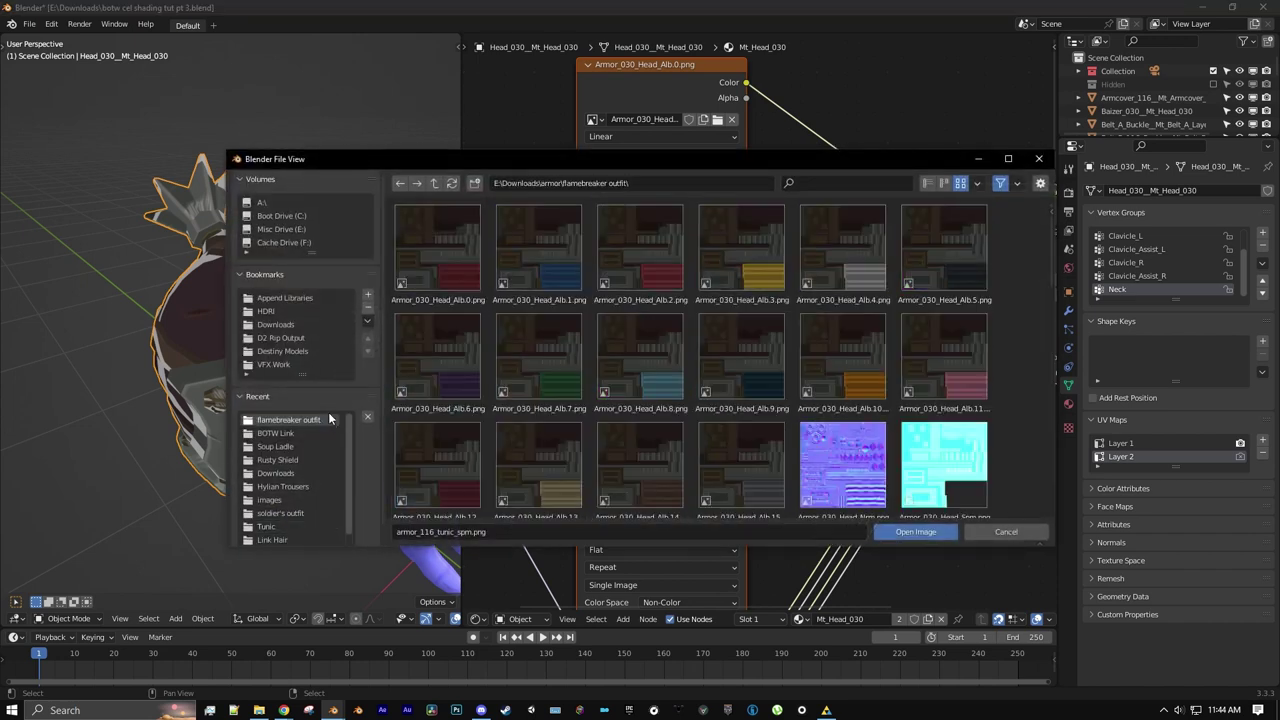
scroll(760, 420, "down", 2)
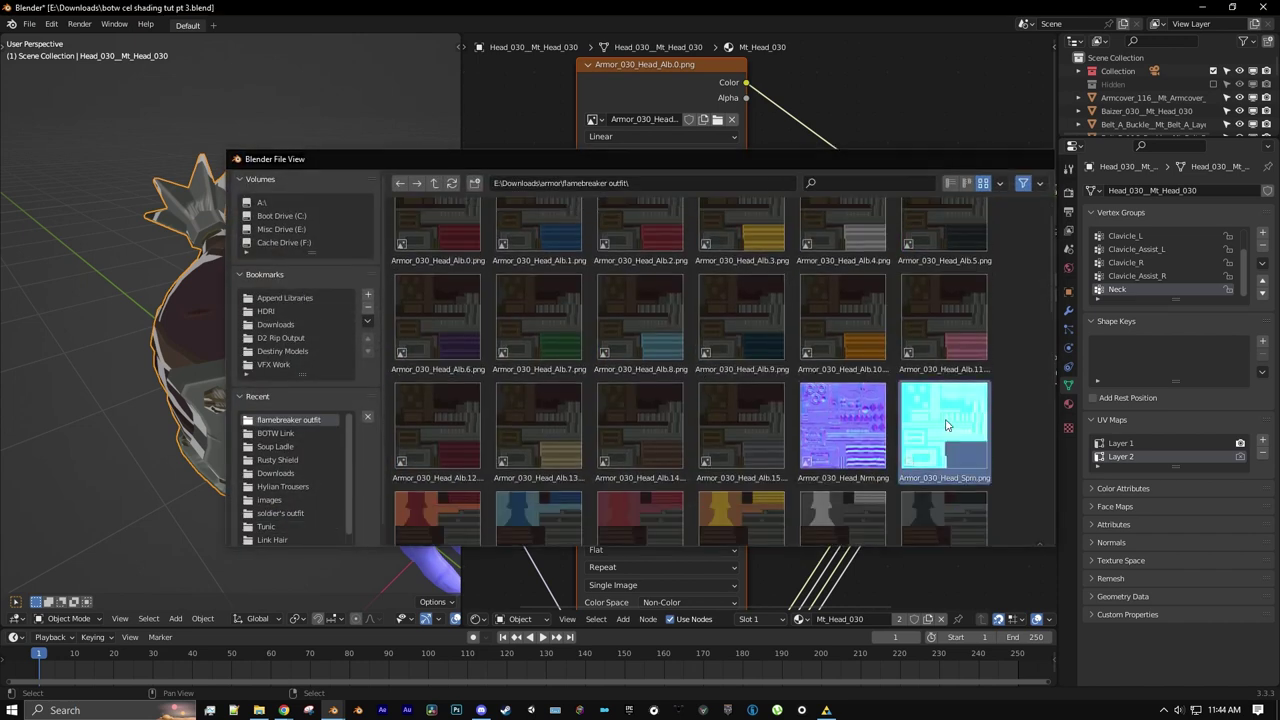
double_click(943, 410)
- Preview the Spm texture on the helmet and set its alpha mode to Channel Packed
middle_click_drag(770, 304, 671, 274)
left_click(662, 274)
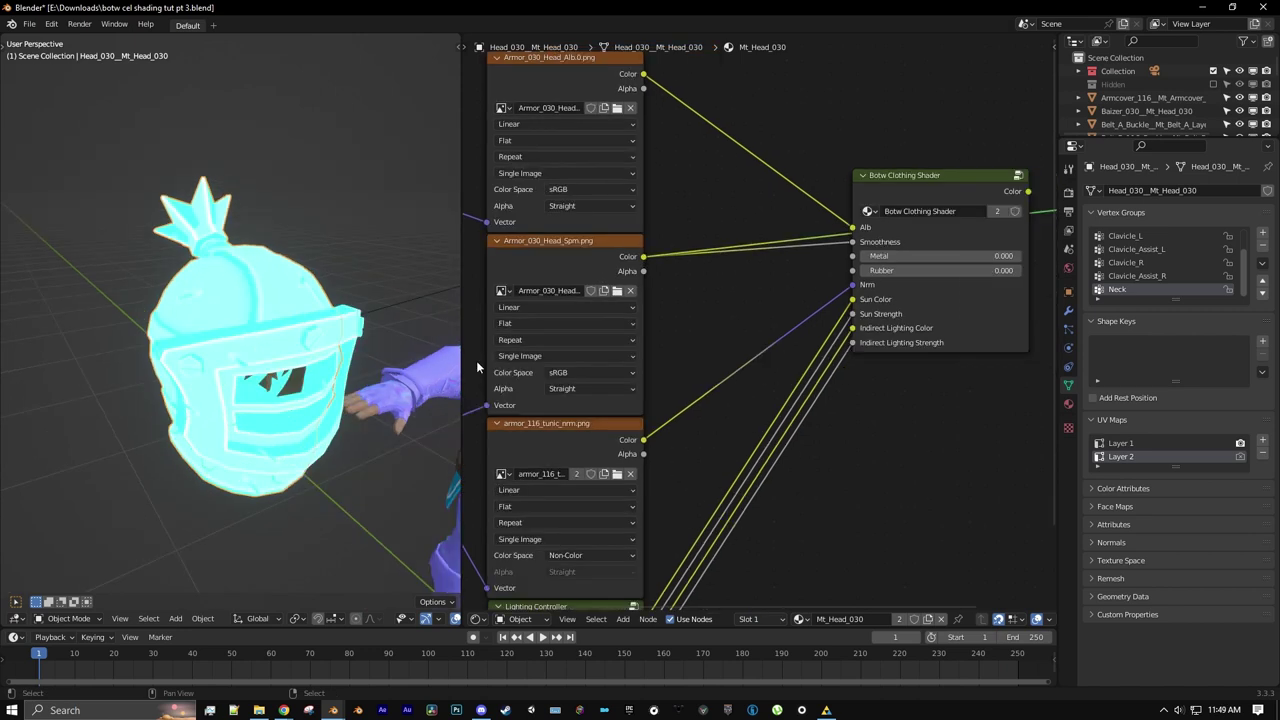
left_click(562, 389)
middle_click_drag(707, 392, 690, 381)
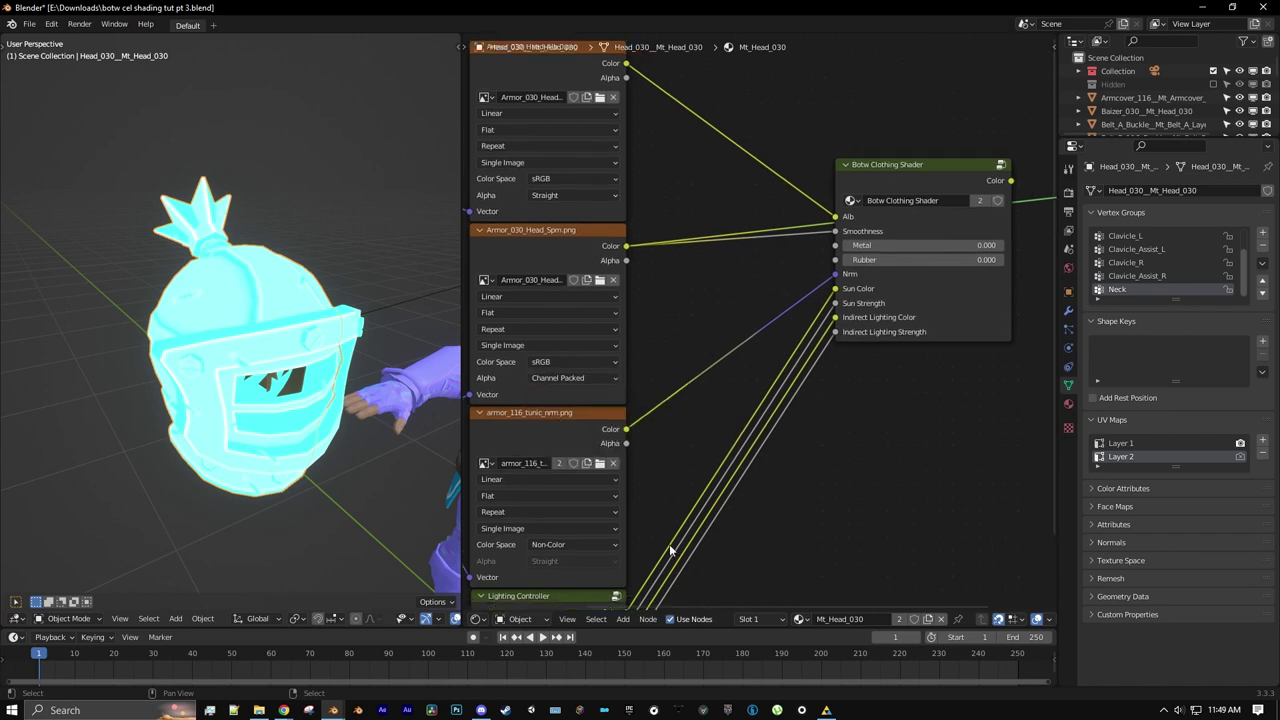
- Add a Separate XYZ node between the helmet's image textures and the Botw Clothing Shader group
left_click(623, 619)
mouse_move(643, 508)
left_click(732, 463)
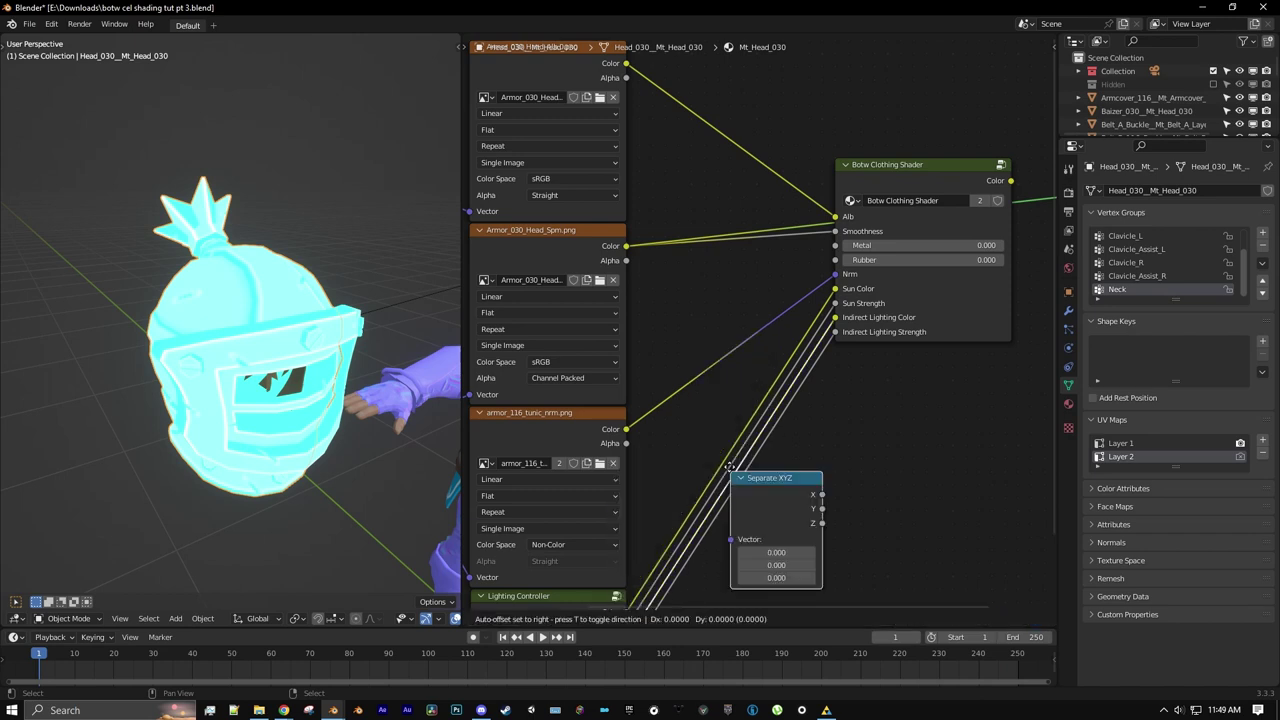
- Place the Separate XYZ node beside the Armor_030_Head_Spm.png texture and connect the texture's Color output to its Vector input
left_click(812, 426)
middle_click_drag(713, 354, 673, 318)
left_click(577, 206)
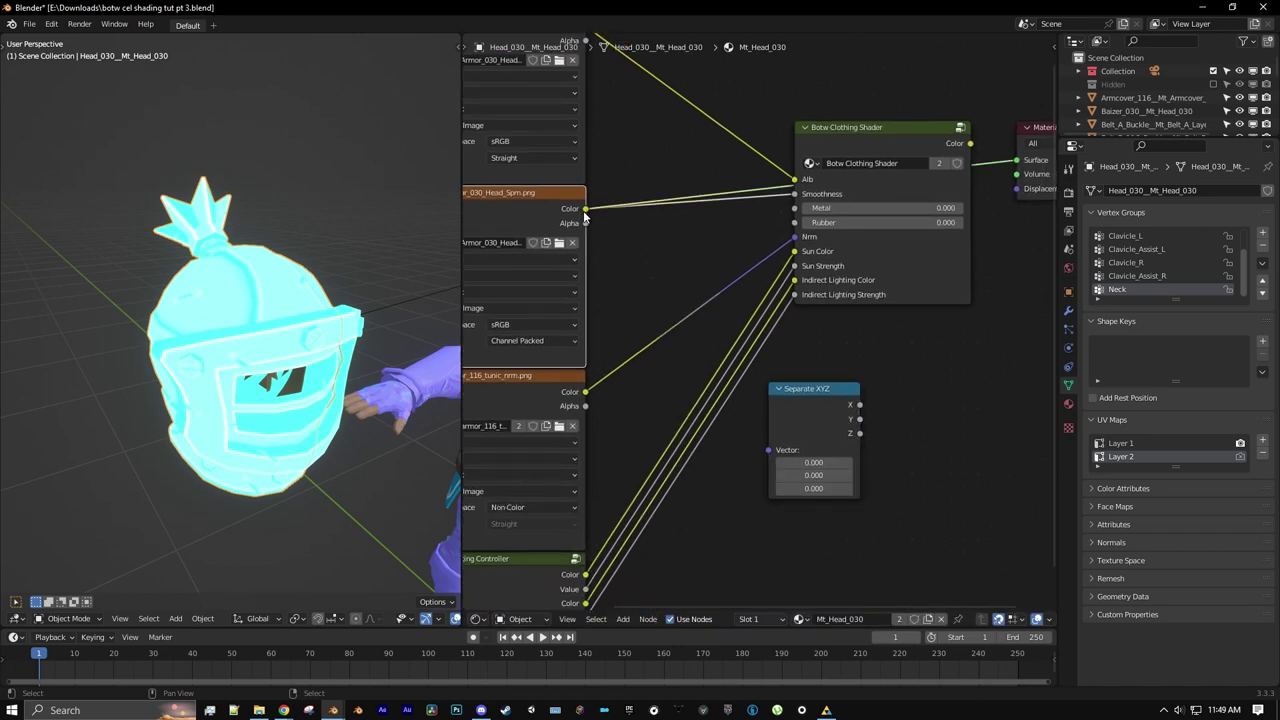
left_click_drag(775, 451, 773, 450)
left_click_drag(795, 420, 642, 261)
- Preview the separated channels, connect X to Smoothness and Y to Metal on the Botw Clothing Shader, and restore the full shader output
left_click(701, 372, "ctrl+shift")
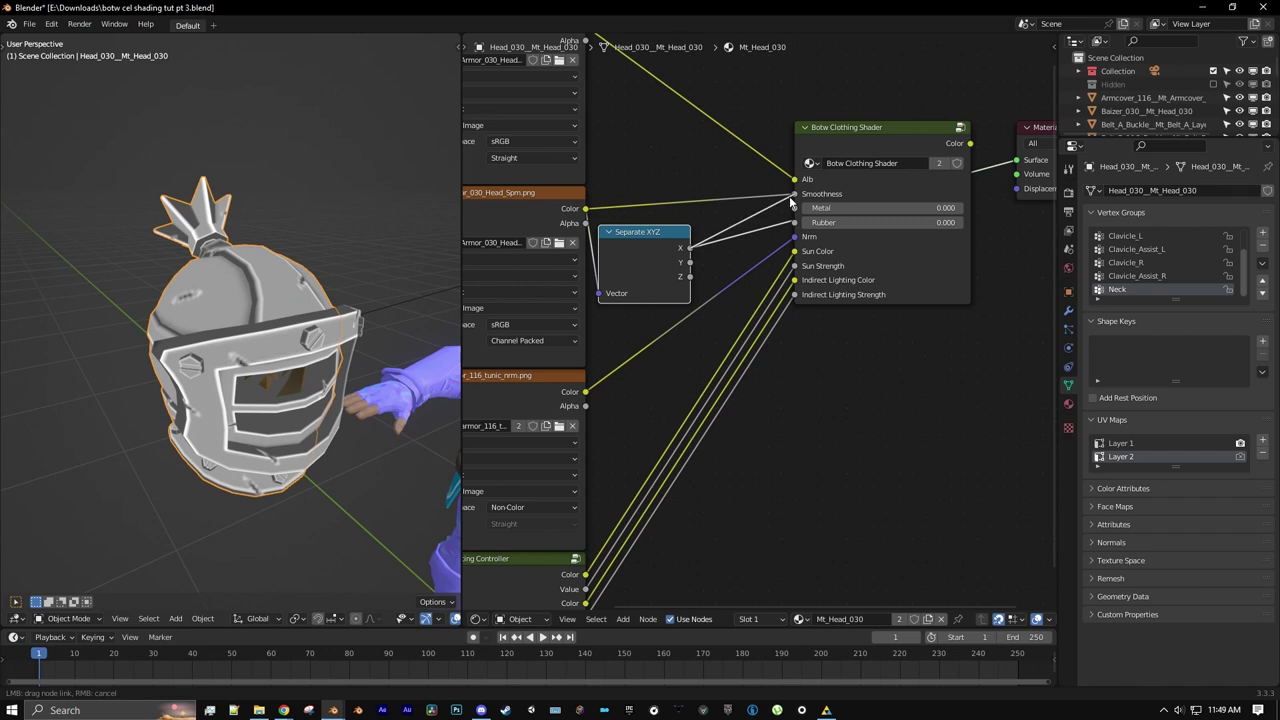
left_click_drag(657, 262, 682, 223)
middle_click_drag(682, 243, 687, 297)
left_click(679, 276, "ctrl+shift")
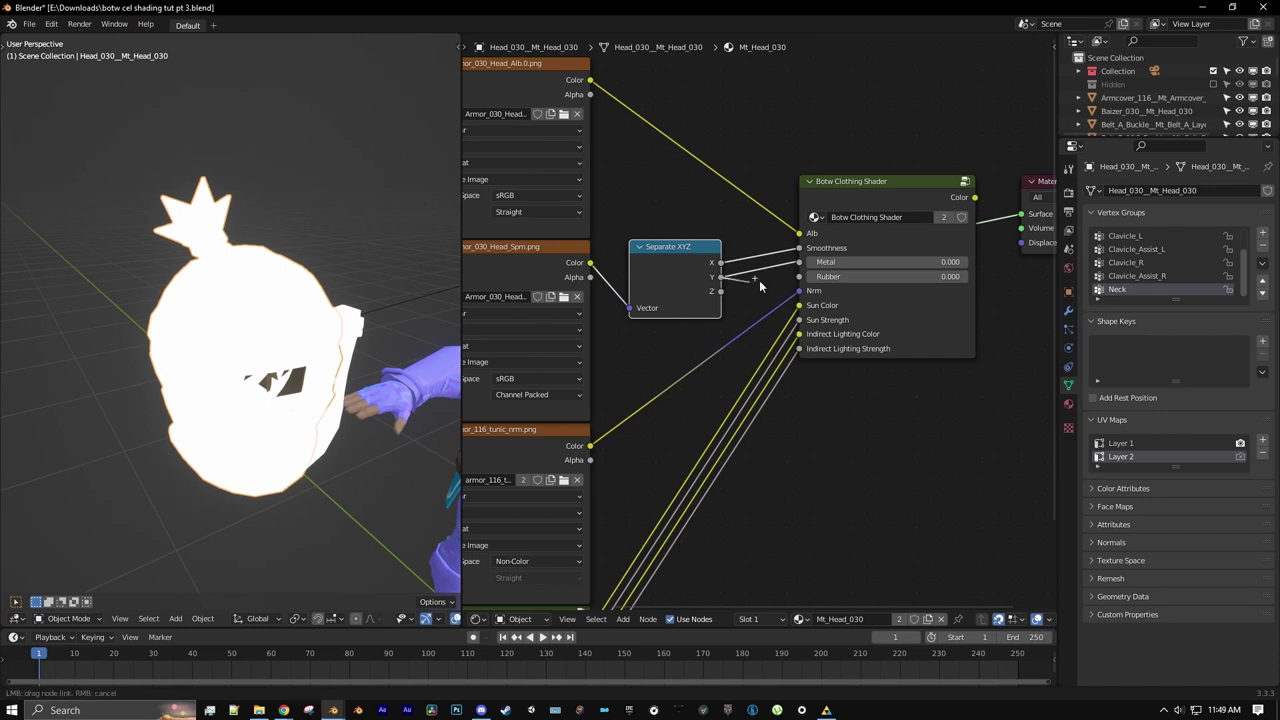
middle_click_drag(848, 255, 785, 286)
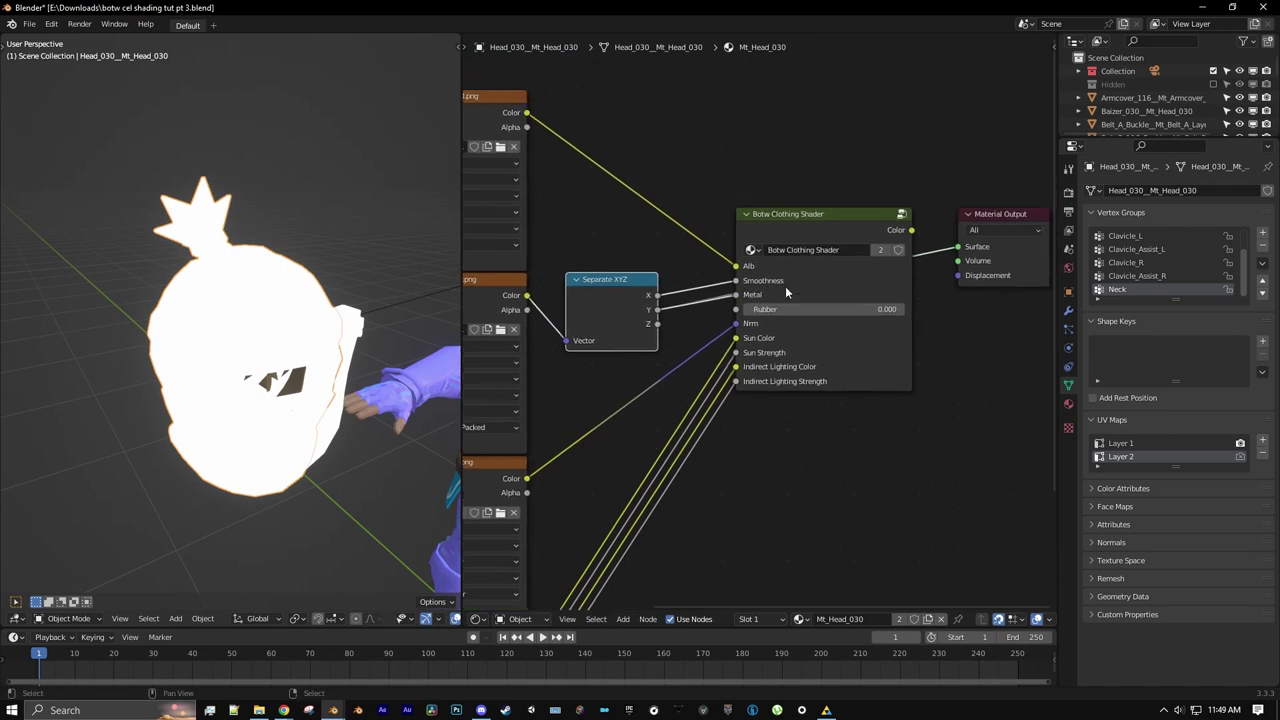
left_click(823, 226)
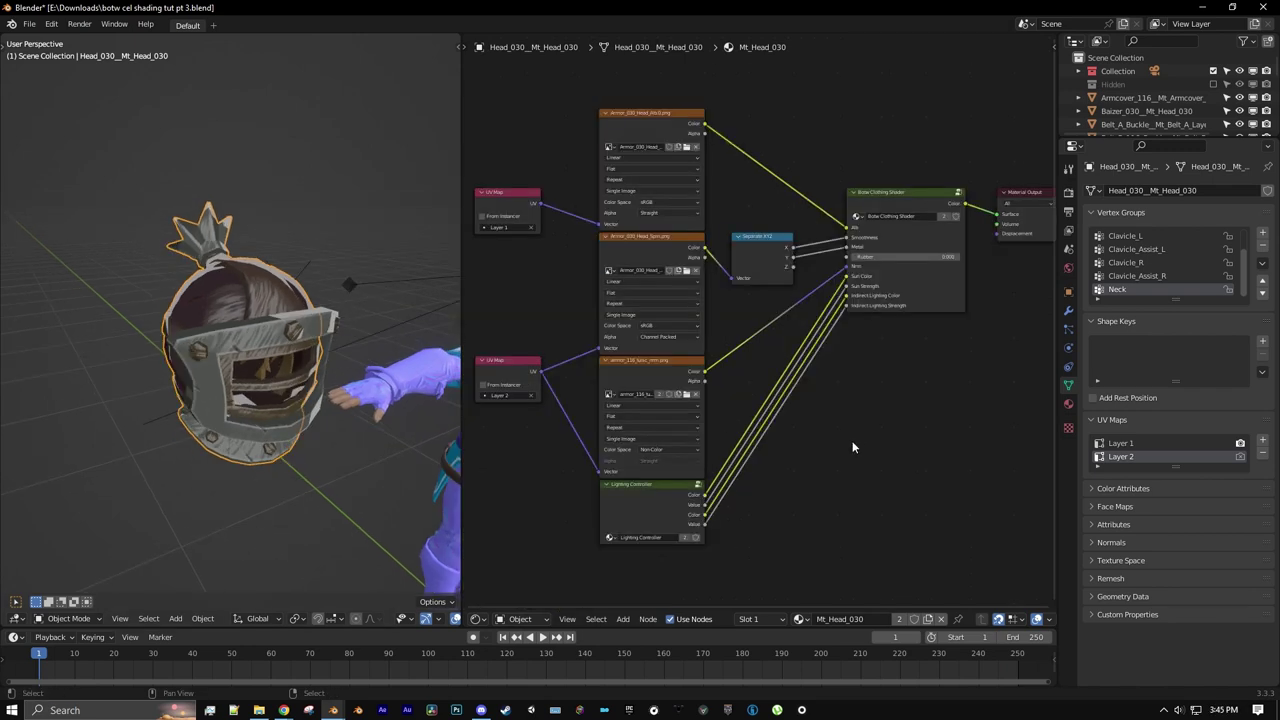
- Replace the tunic normal map with Armor_030_Head_Nrm.png from the flamebreaker outfit folder and set its color space to Non-Color
scroll(884, 441, "up", 3)
scroll(840, 350, "up", 1)
left_click(801, 343)
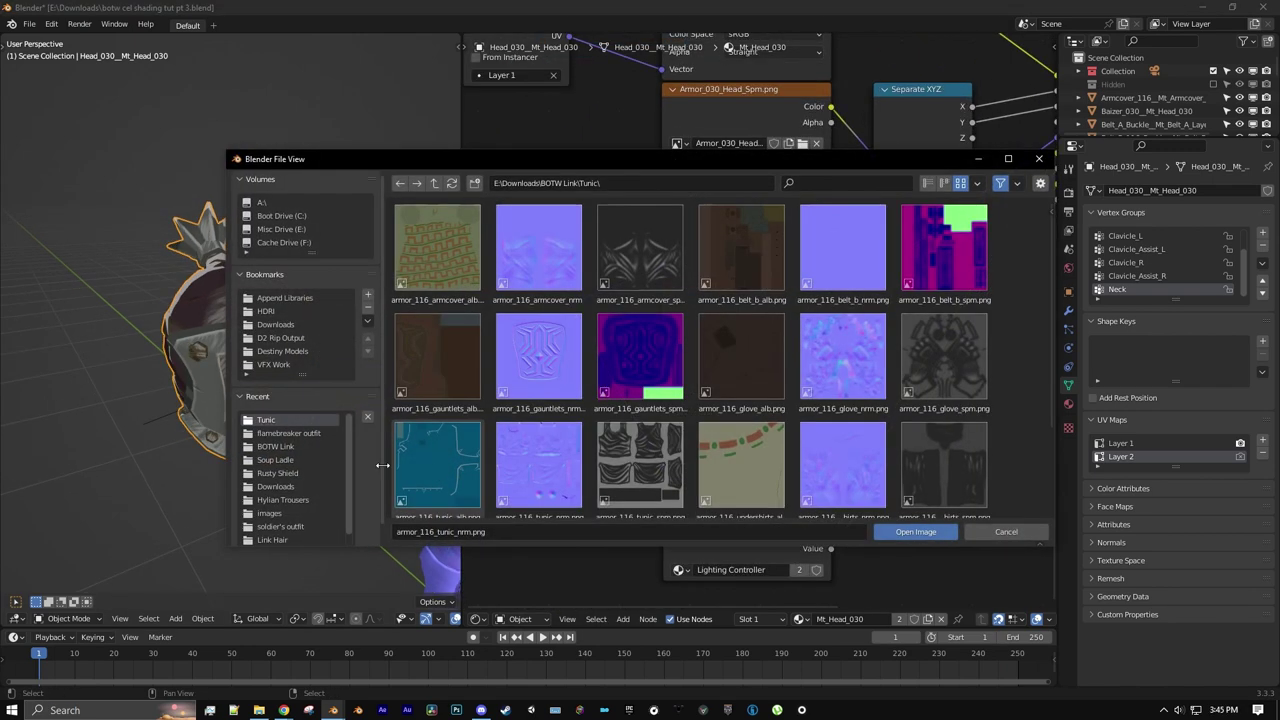
left_click(316, 436)
double_click(845, 463)
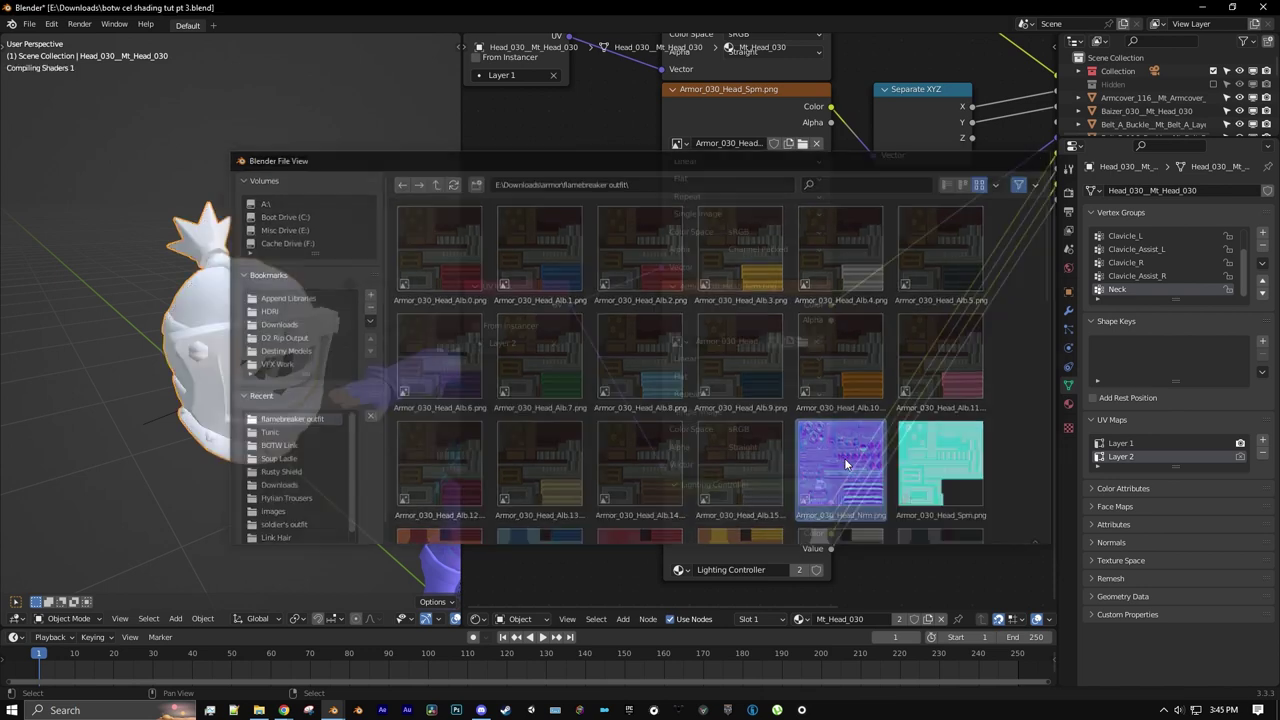
left_click(772, 428)
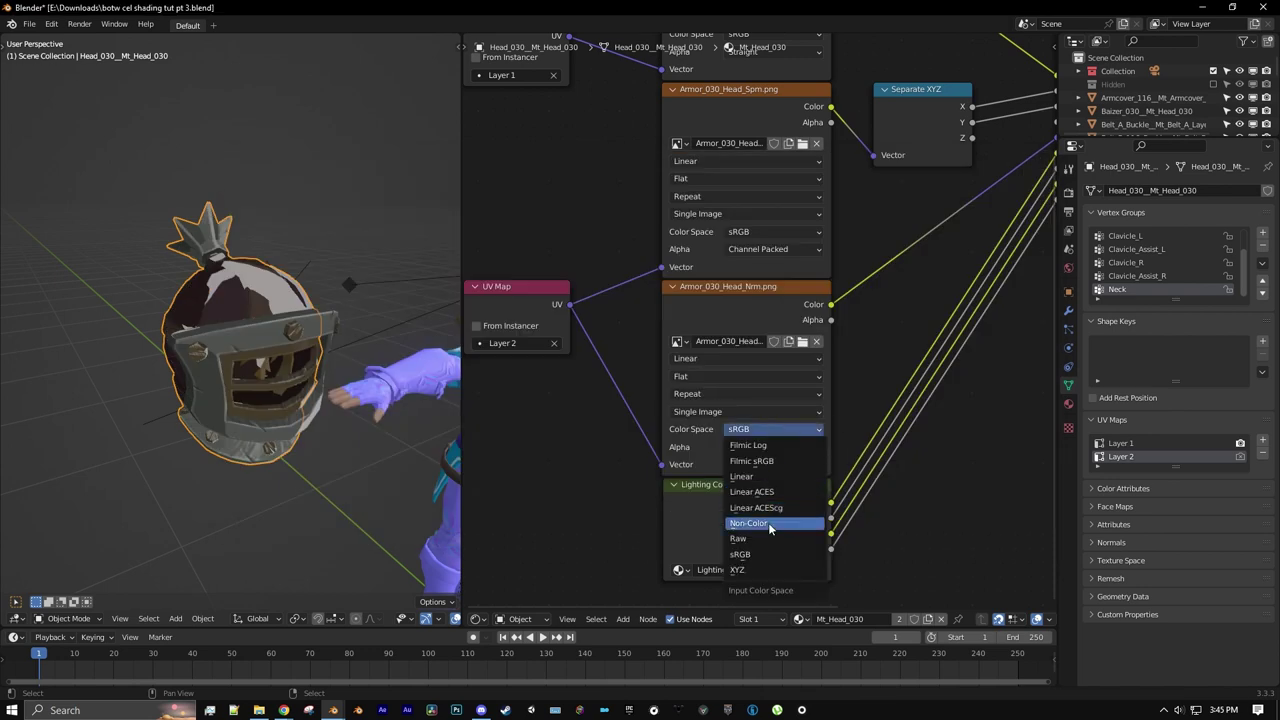
left_click(768, 522)
scroll(938, 388, "down", 3)
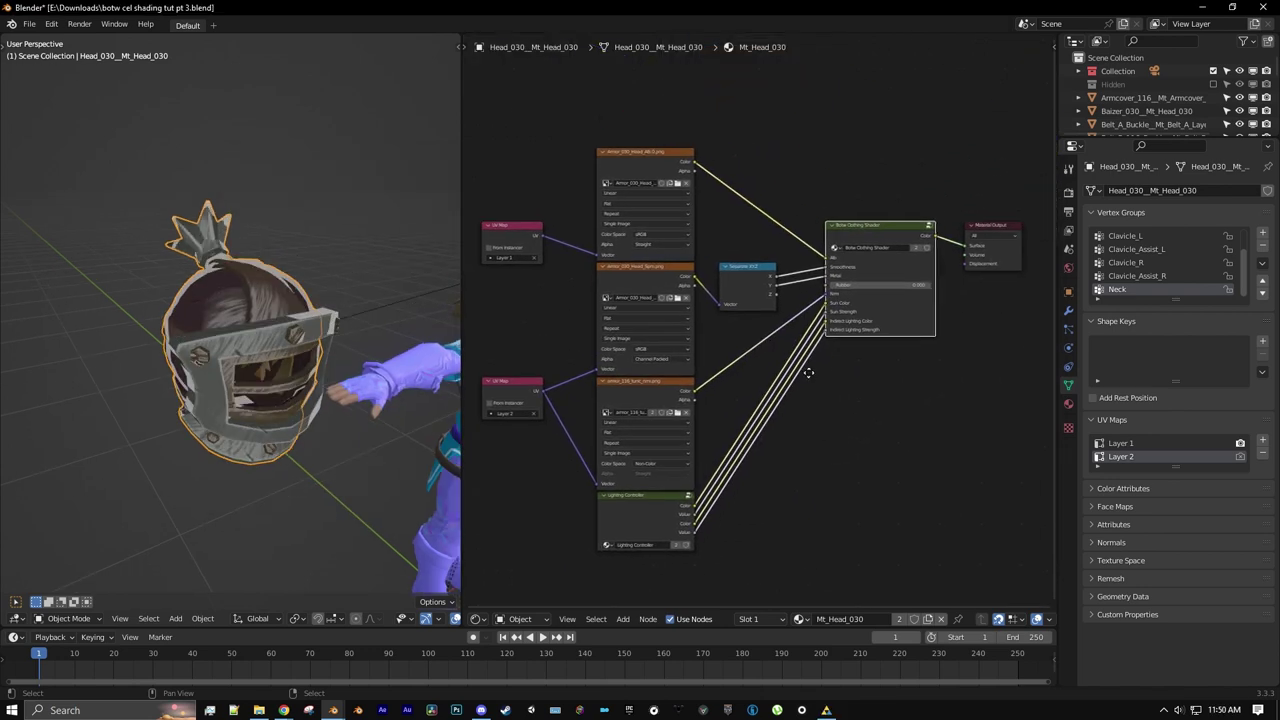
- Open the Botw Clothing Shader node group for editing at the empty area below the Specular Sketch Texture frame
scroll(808, 372, "up", 3)
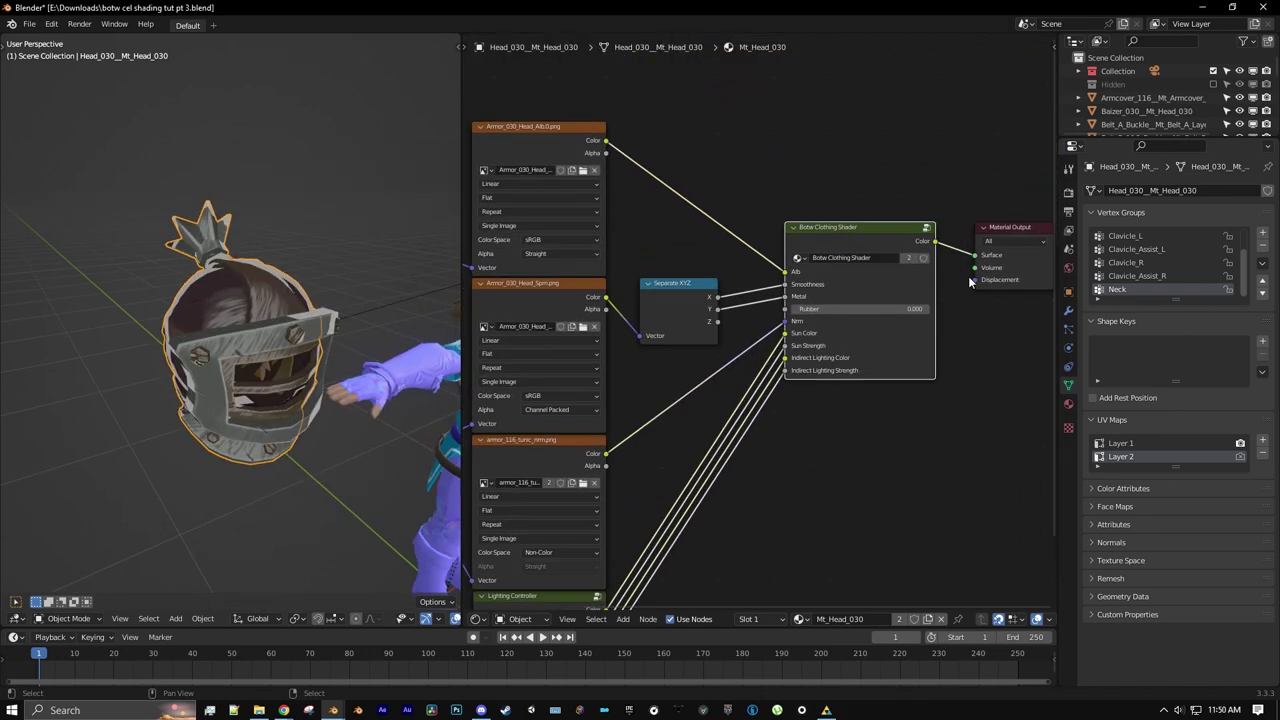
left_click(859, 273)
scroll(597, 342, "down", 10)
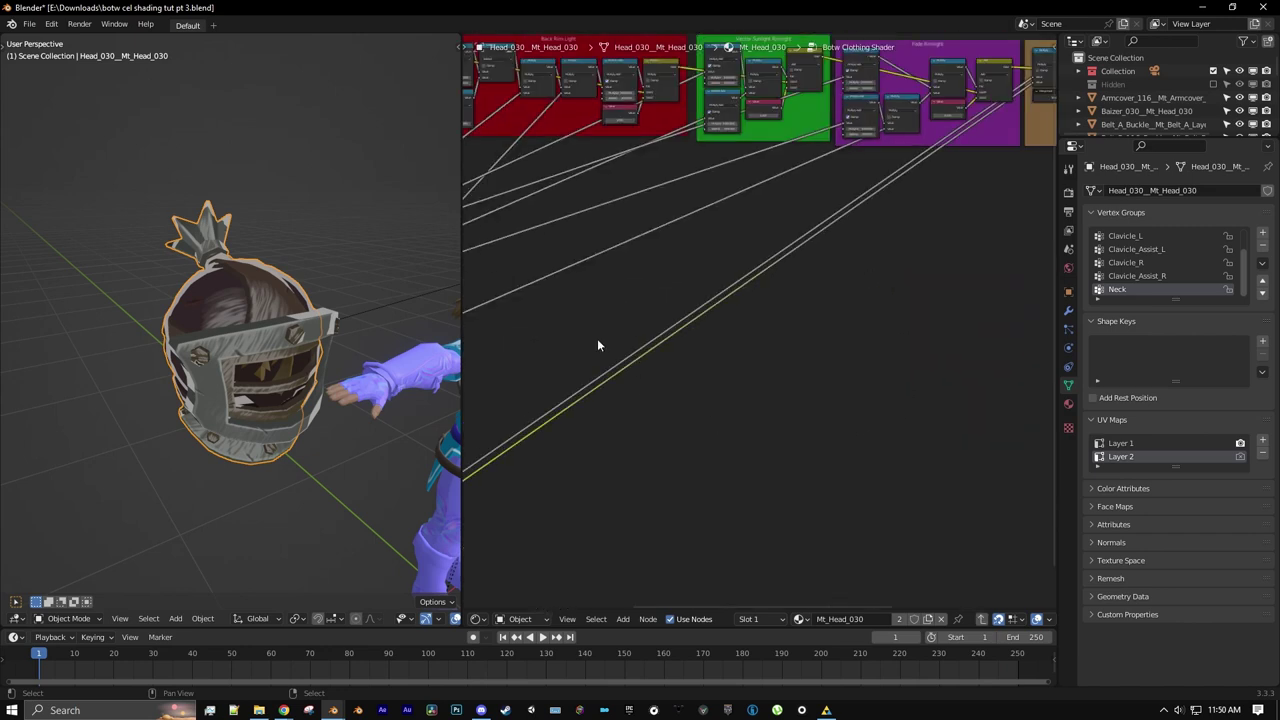
middle_click_drag(597, 342, 839, 288)
middle_click_drag(676, 481, 922, 206)
scroll(867, 316, "up", 2)
middle_click_drag(905, 396, 797, 396)
scroll(838, 380, "up", 2)
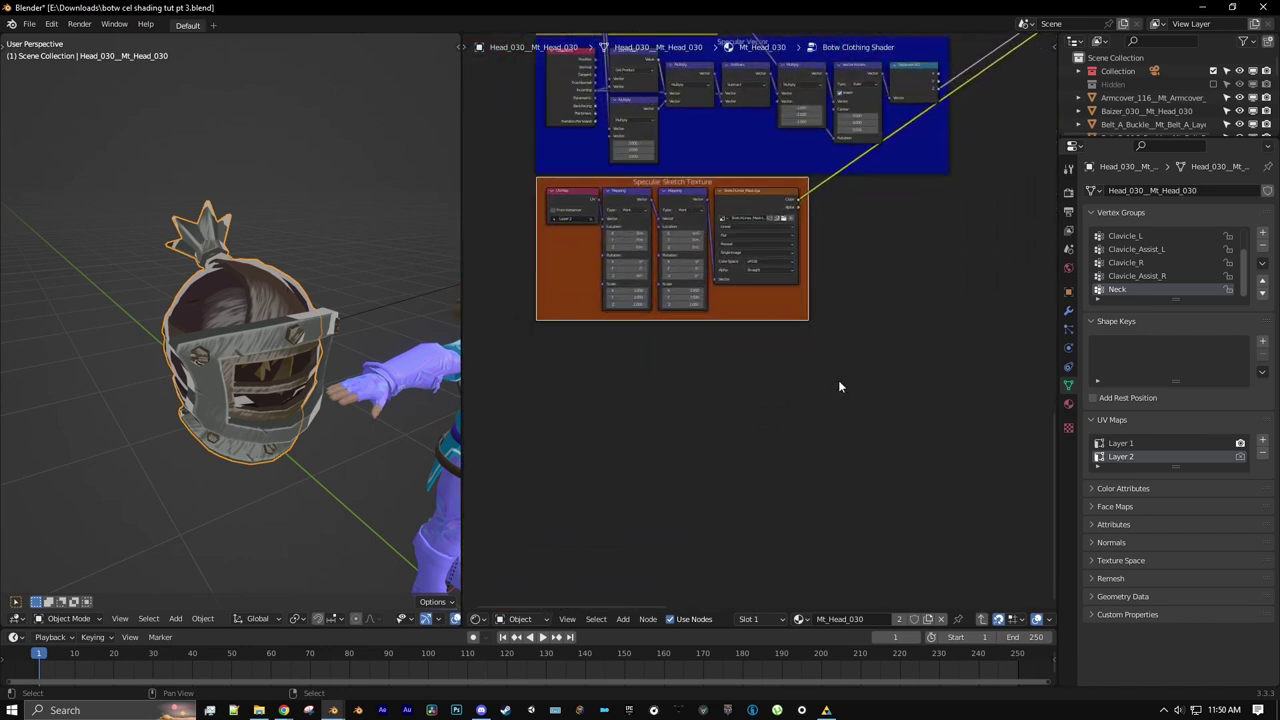
- Add a Geometry node below the Specular Sketch Texture frame
scroll(838, 385, "up", 1)
left_click(622, 619)
mouse_move(670, 590)
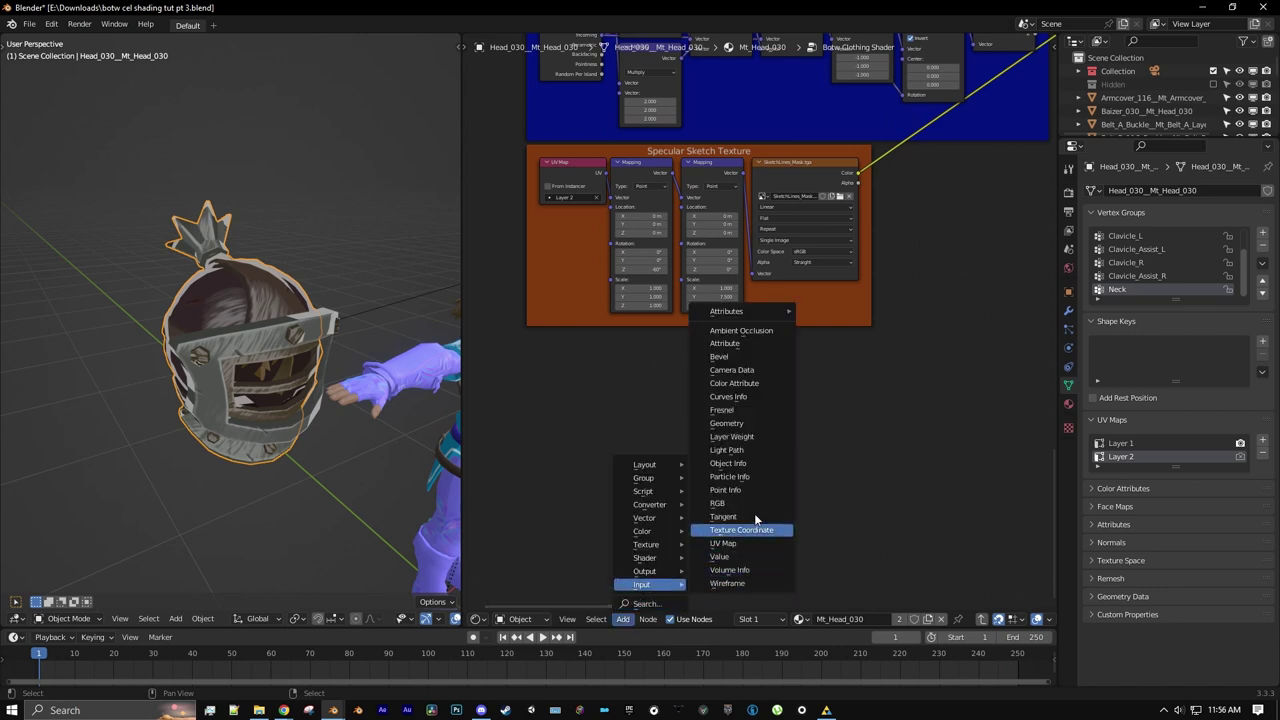
left_click(751, 430)
left_click(514, 369)
- Add a Vector Rotate node fed by the Geometry node's Incoming output and set its type to Z Axis
scroll(708, 376, "up", 3)
middle_click_drag(537, 386, 702, 386)
left_click(623, 619)
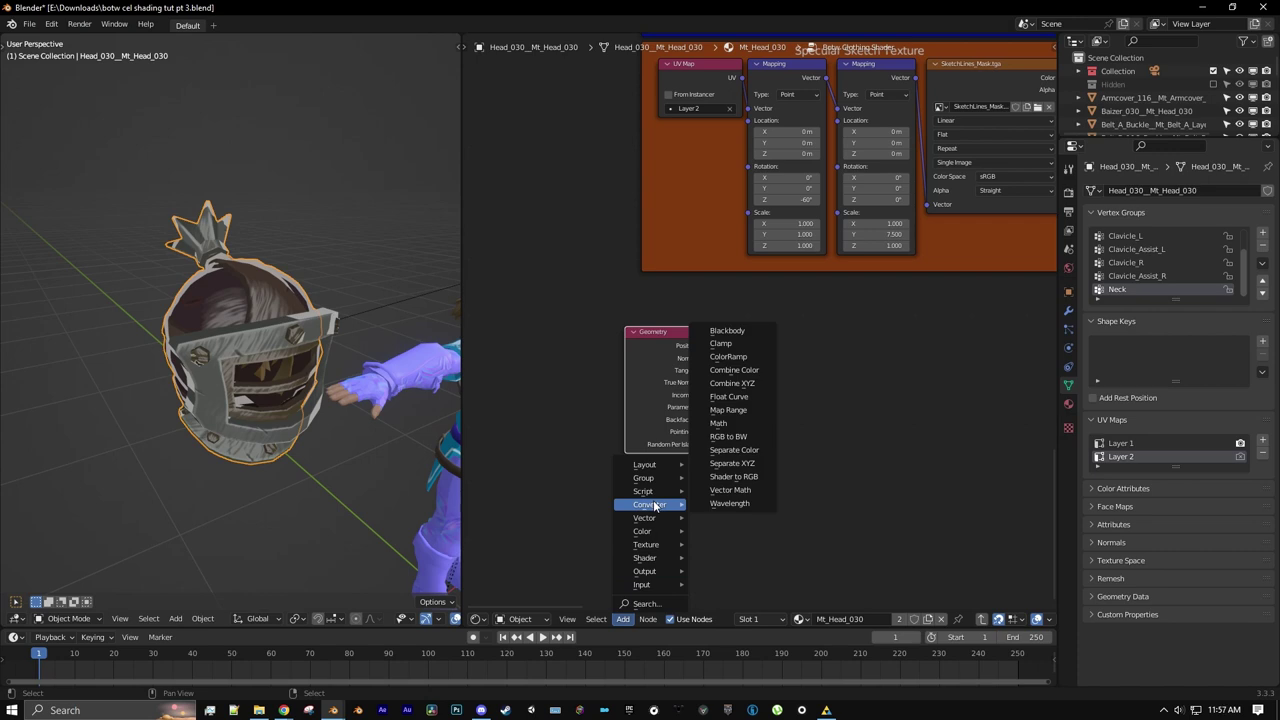
mouse_move(636, 522)
left_click(744, 610)
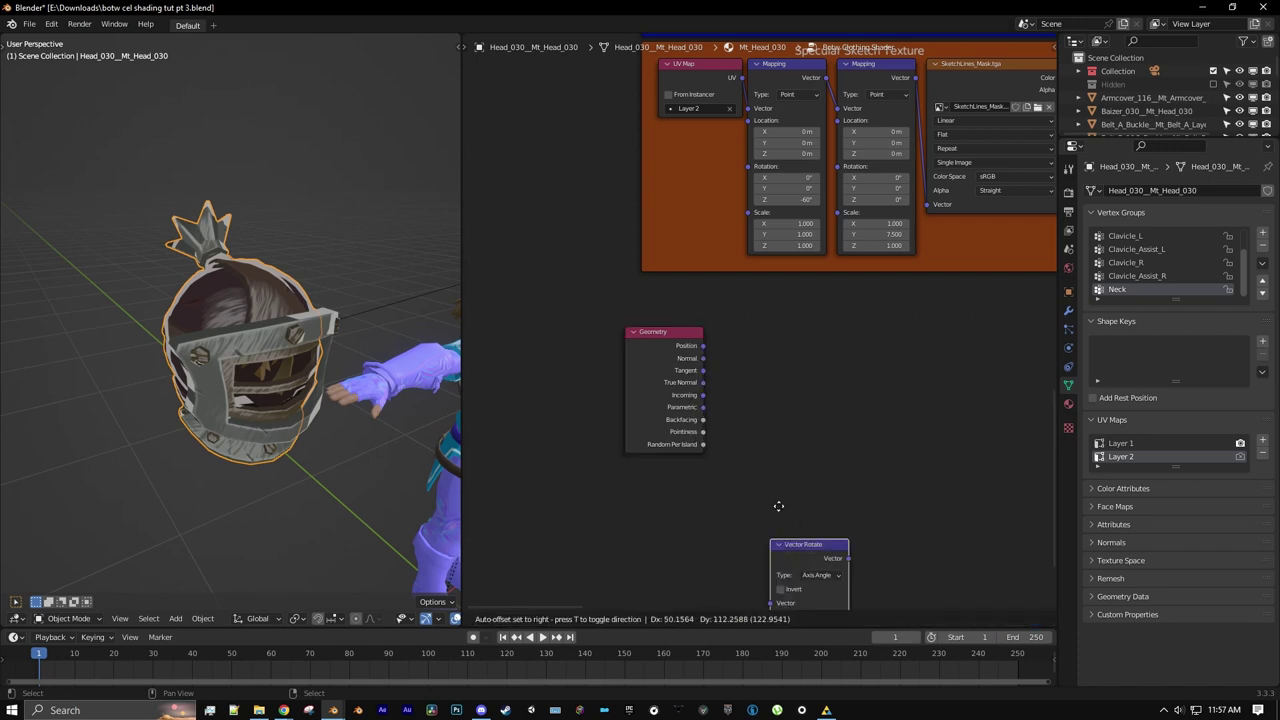
left_click(748, 390)
scroll(946, 335, "up", 2)
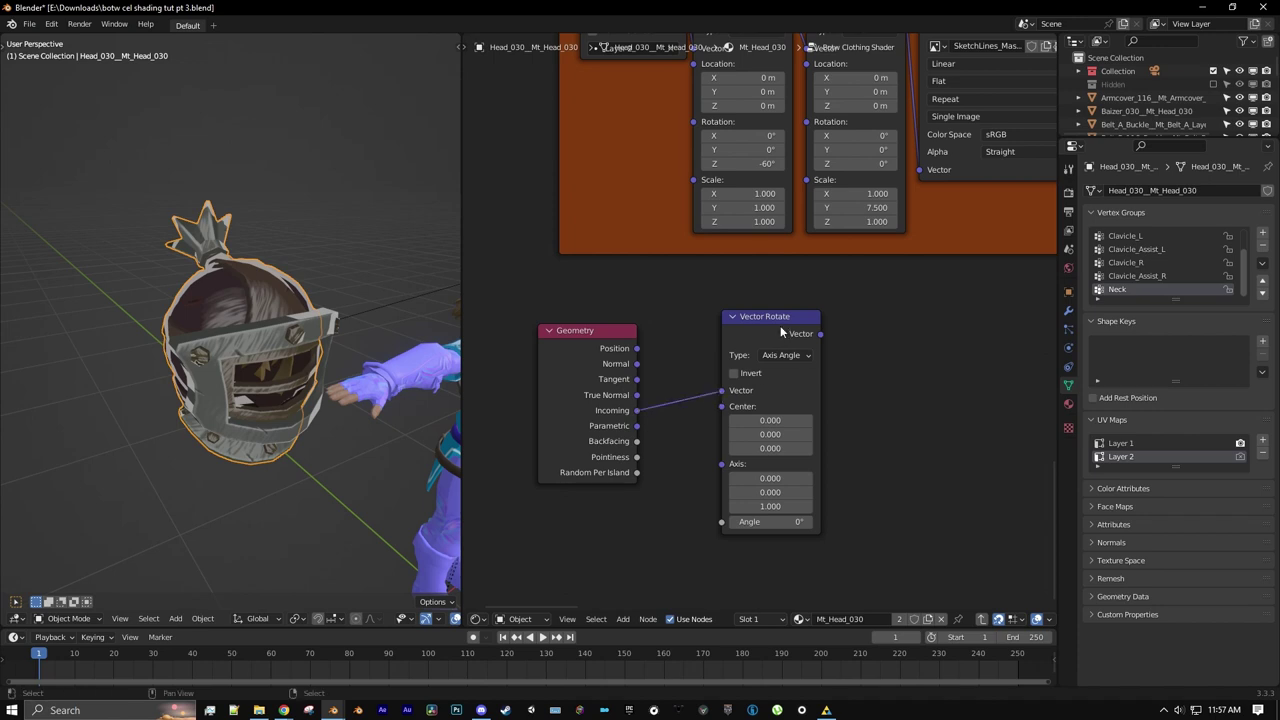
left_click_drag(783, 332, 786, 346)
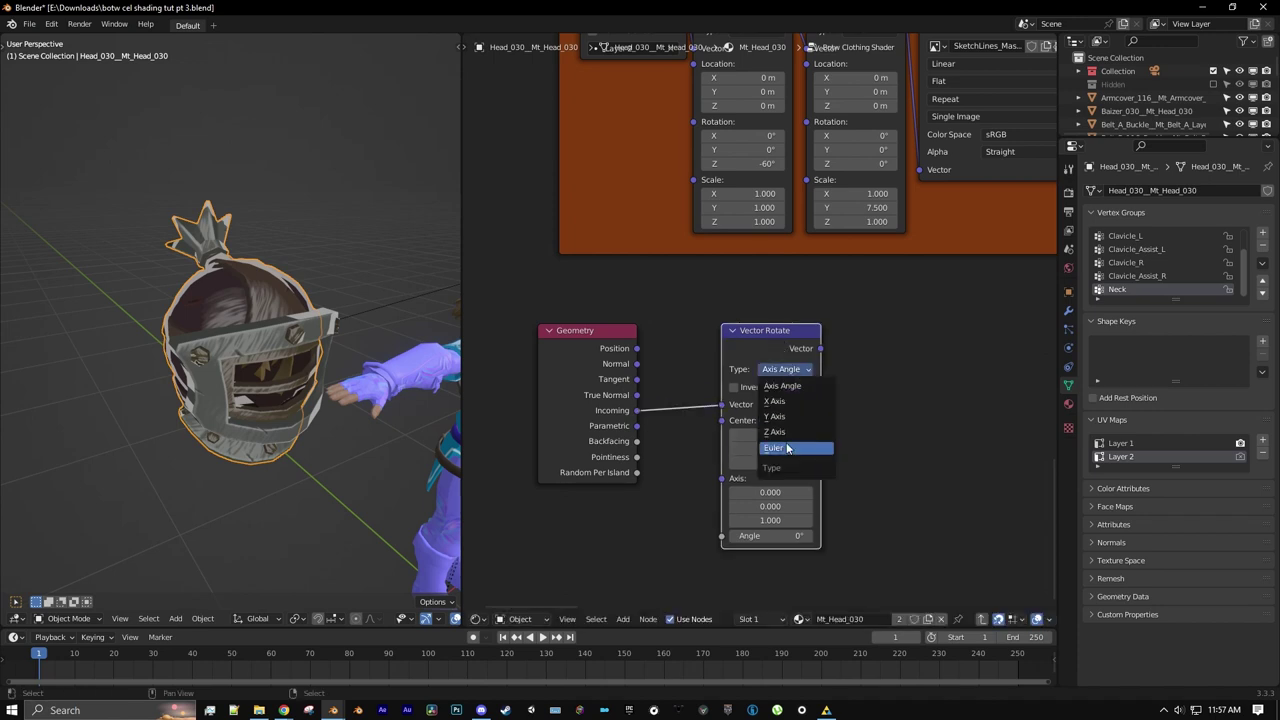
left_click(777, 433)
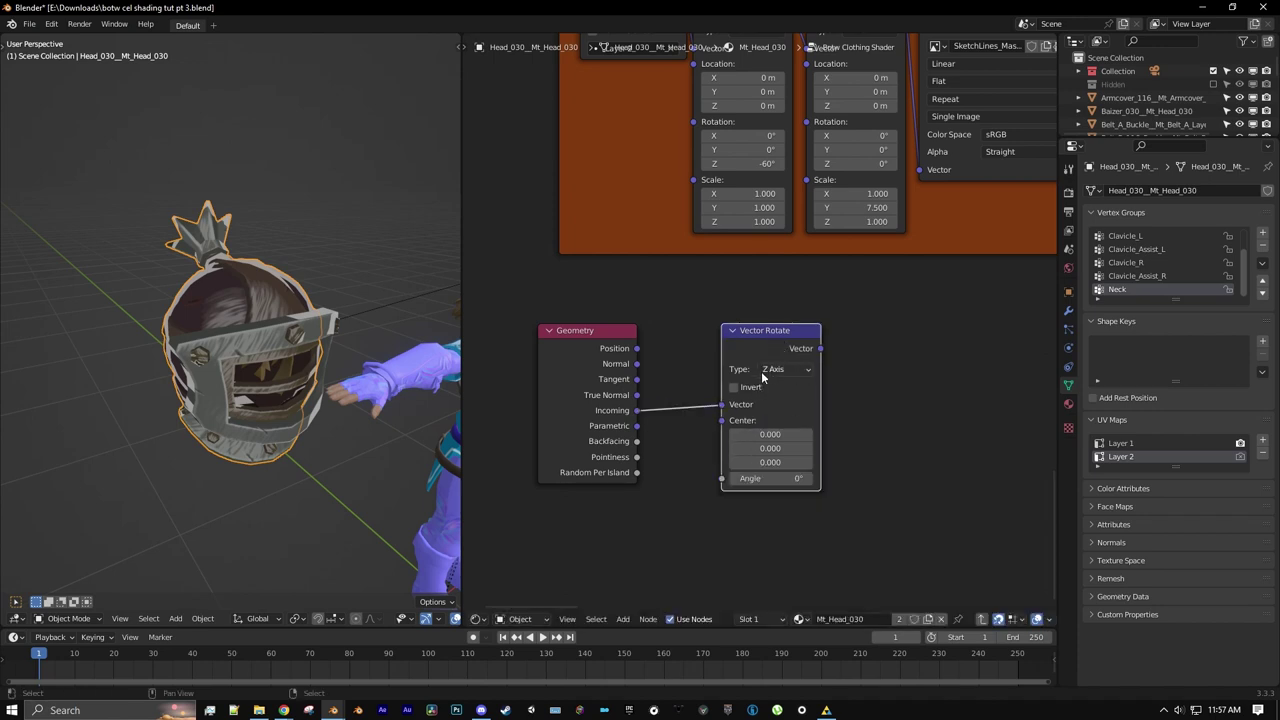
- Add a Value node below the Geometry node and move Vector Rotate farther away to make room between them
scroll(778, 432, "down", 1)
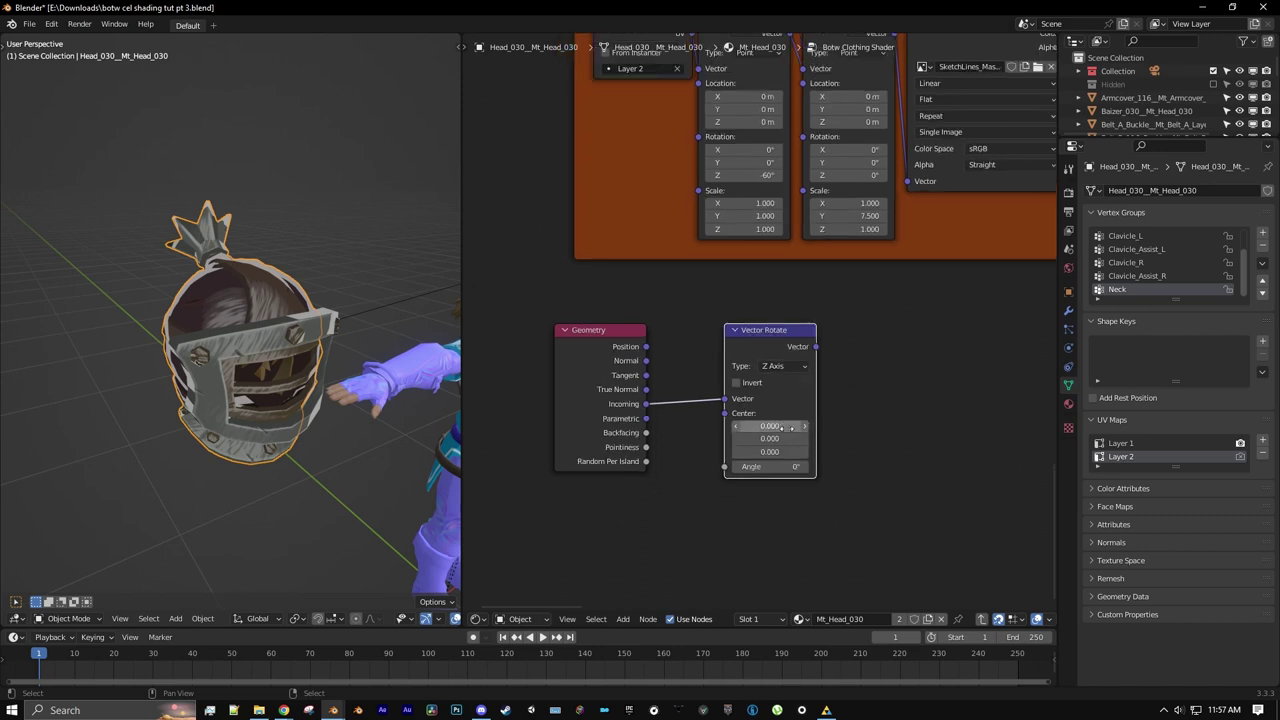
middle_click_drag(778, 432, 842, 398)
left_click(622, 618)
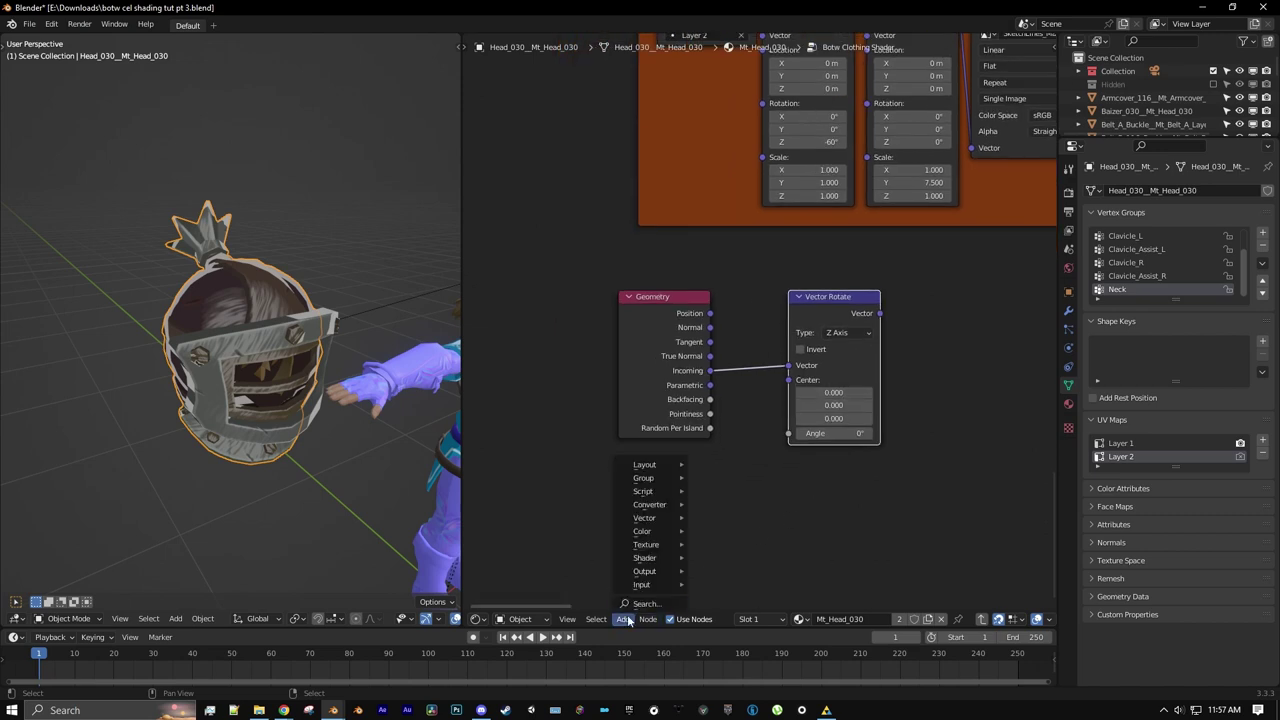
mouse_move(641, 584)
left_click(733, 558)
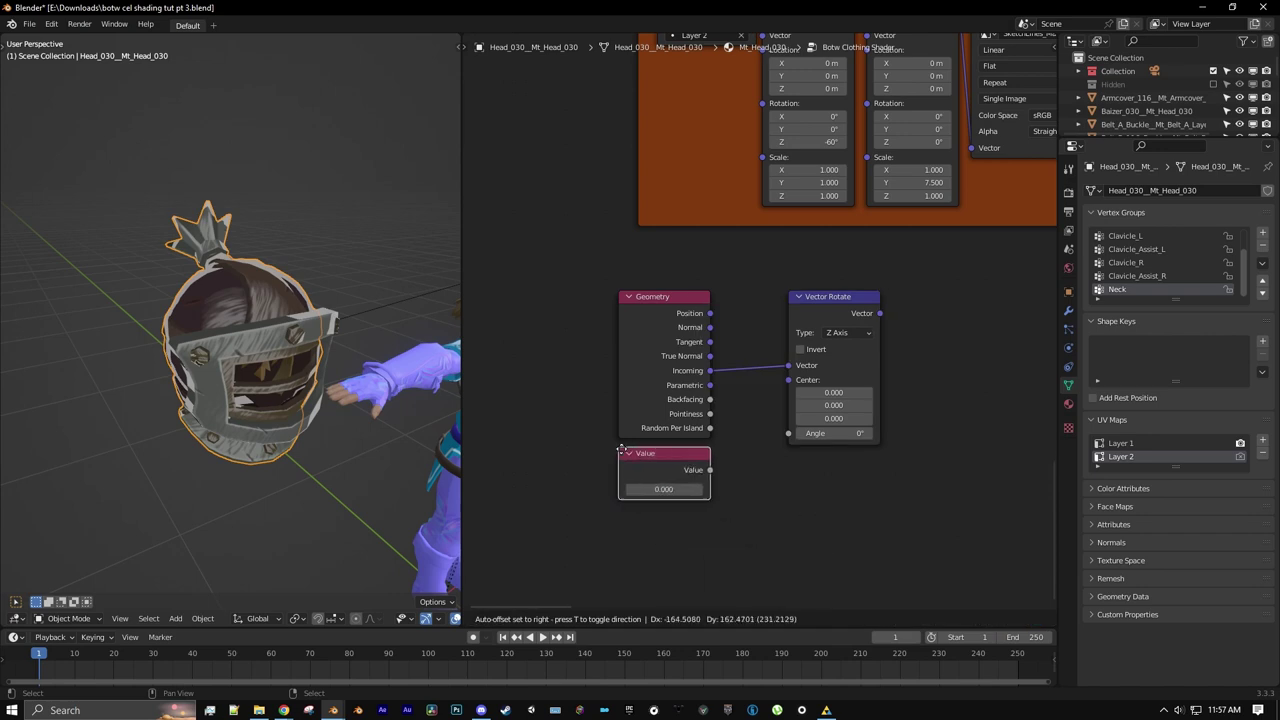
left_click(620, 450)
middle_click_drag(752, 453, 717, 457)
left_click_drag(774, 309, 904, 309)
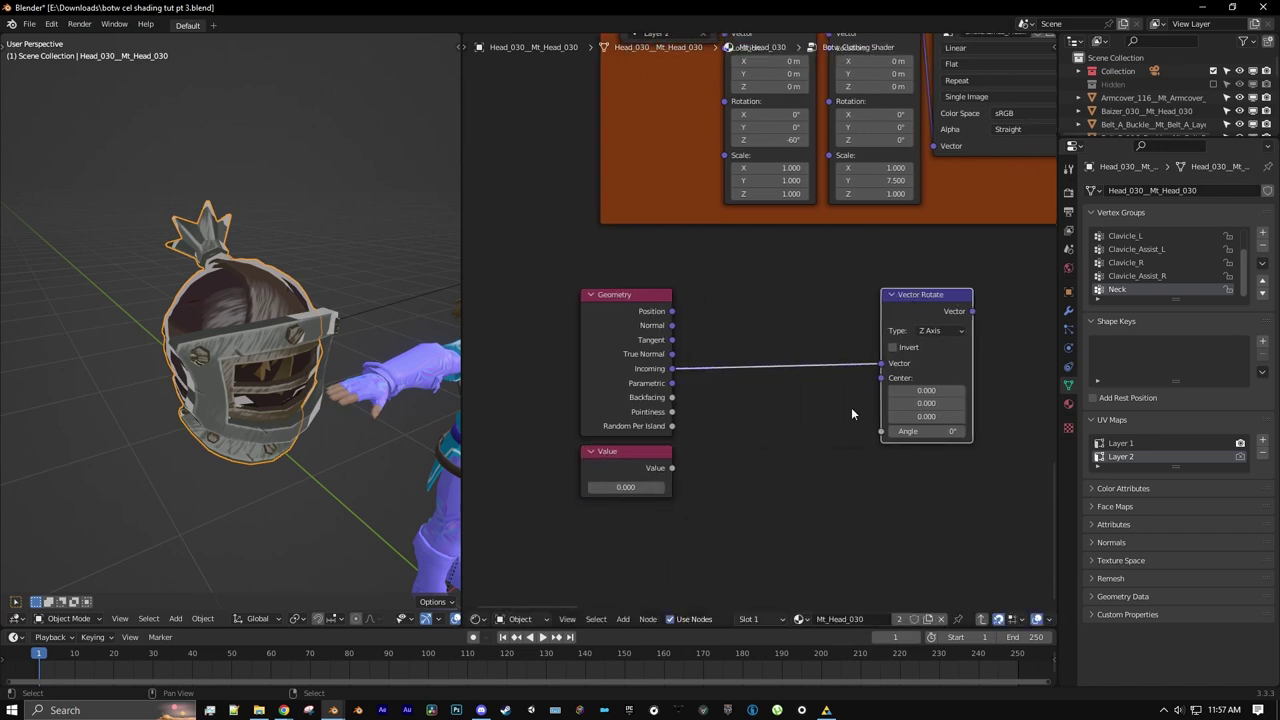
- Add a Math node in Add mode fed by the Value node and connect its result to Vector Rotate's Angle
left_click(622, 618)
mouse_move(653, 518)
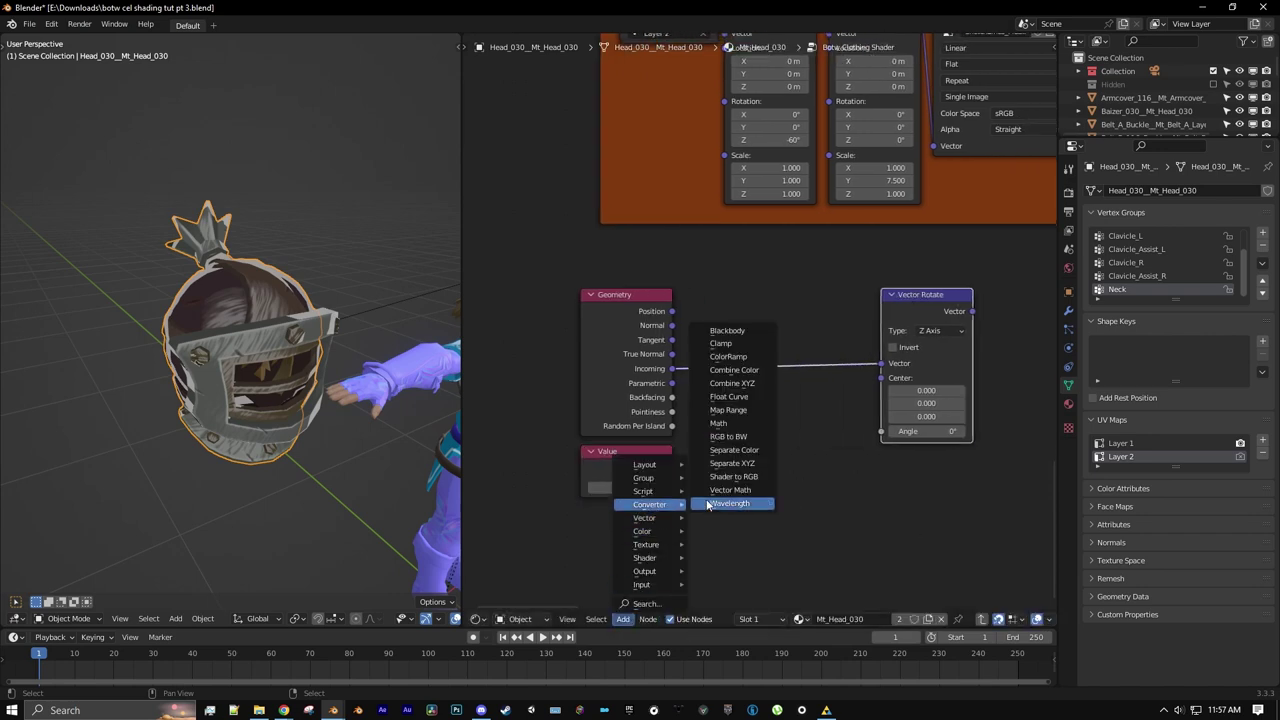
left_click(723, 426)
left_click(769, 478)
left_click_drag(742, 455, 881, 432)
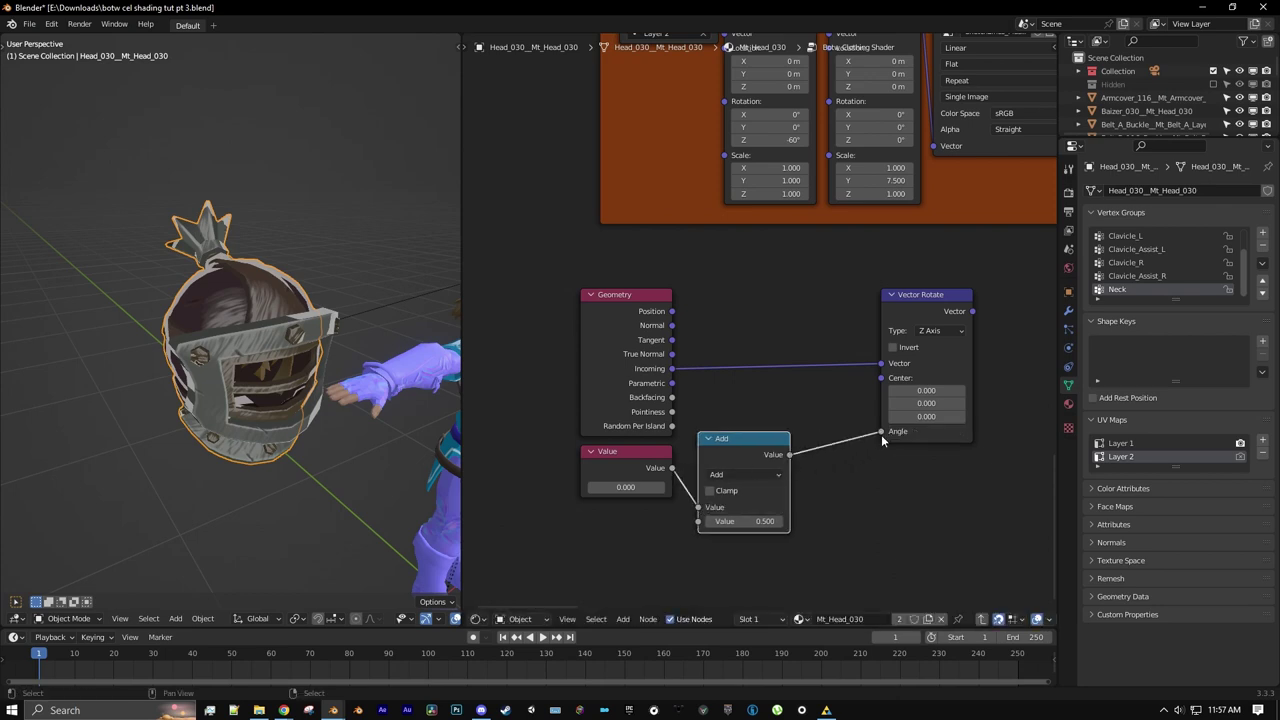
- Set the Add node's second value to pi*0.5 and enable Invert on the Vector Rotate node
left_click(740, 522)
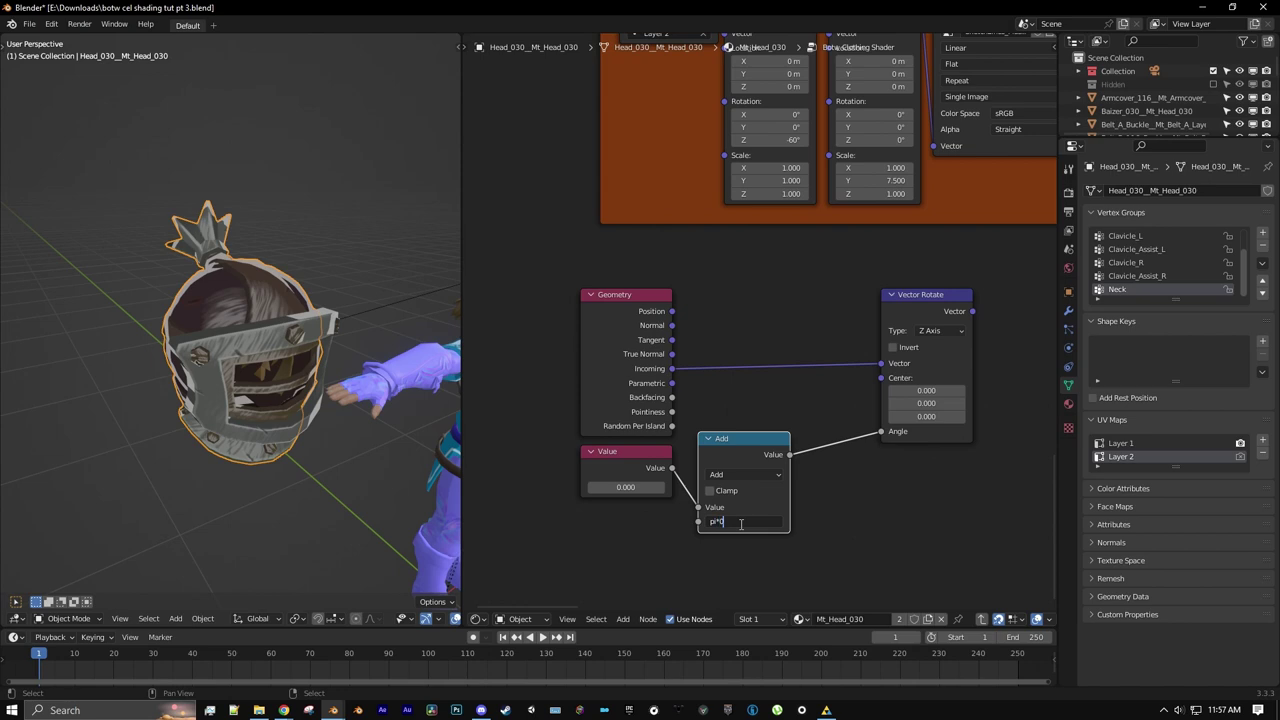
type("pi*0.5")
key("Return")
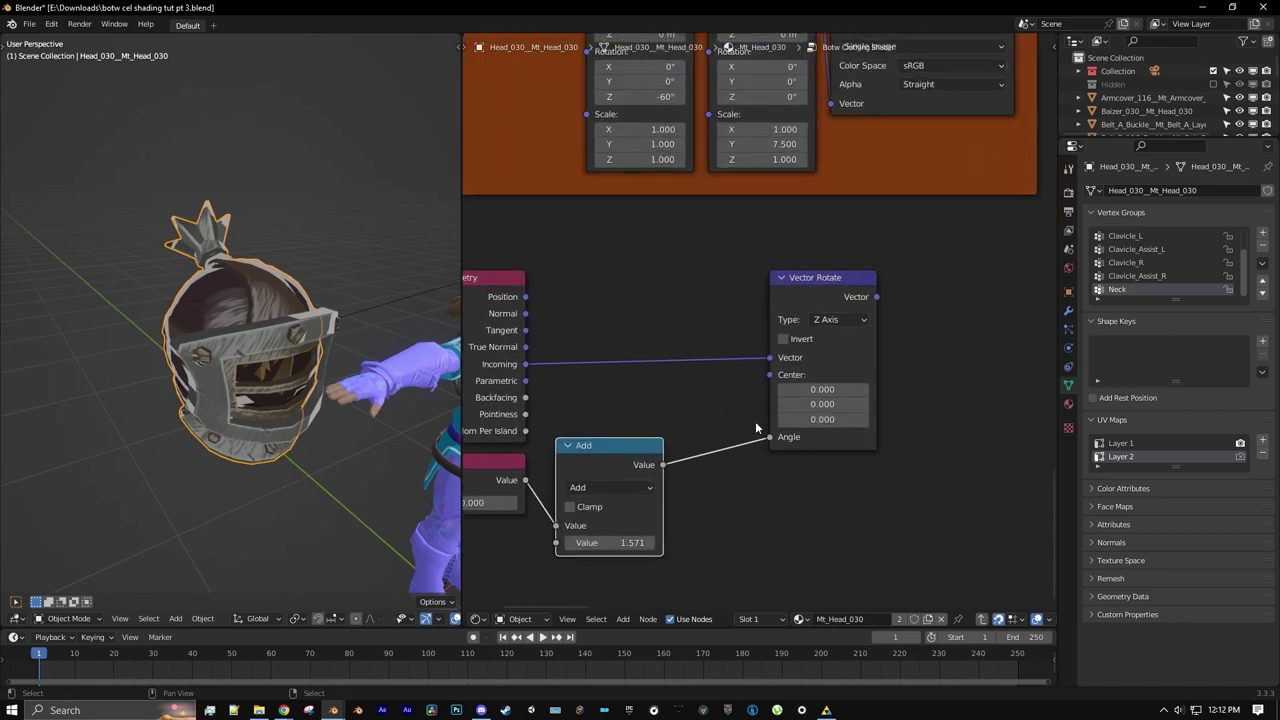
left_click(782, 340)
- Add a Separate XYZ node after Vector Rotate and feed it with the rotated vector
scroll(868, 356, "down", 2)
middle_click_drag(886, 359, 705, 375)
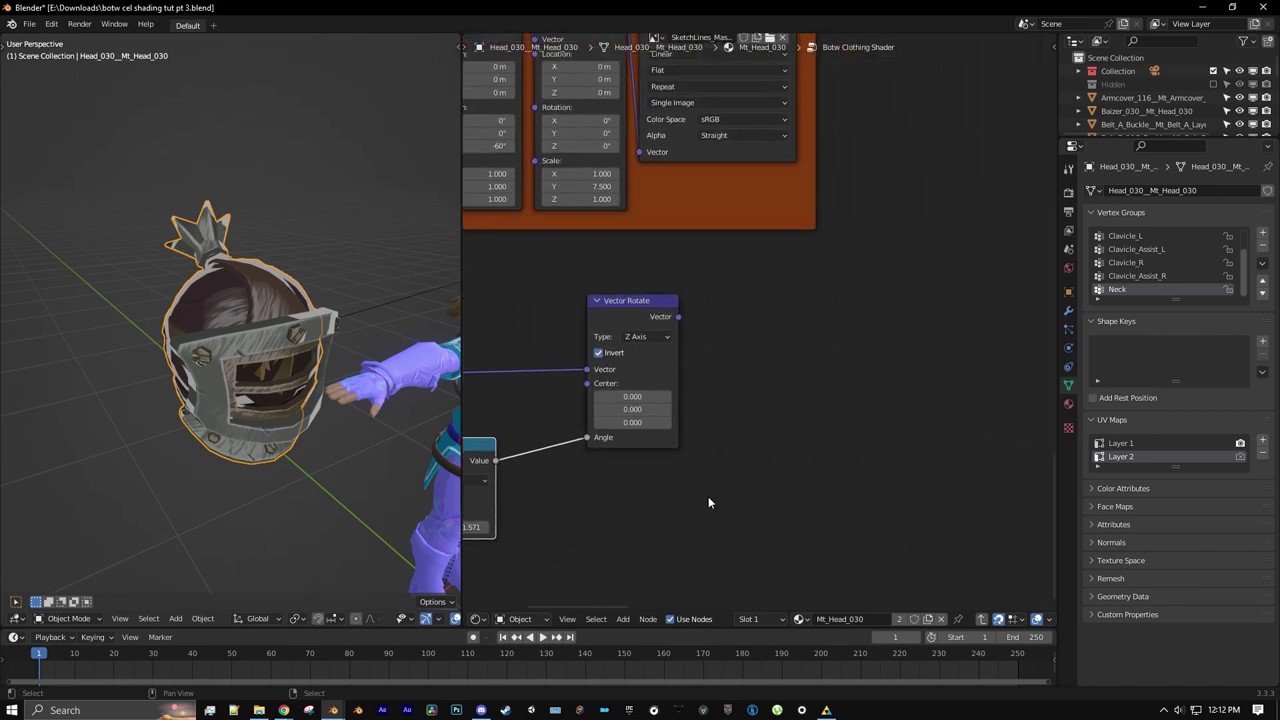
left_click(622, 619)
mouse_move(633, 588)
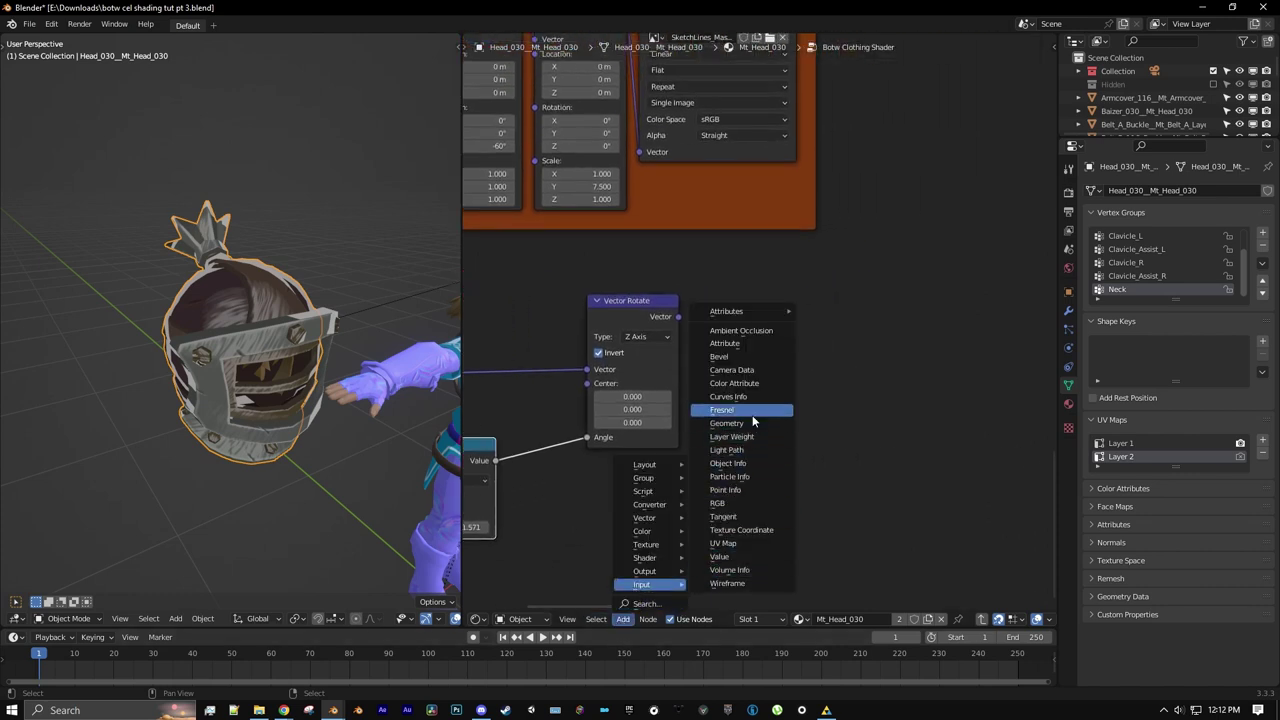
mouse_move(690, 510)
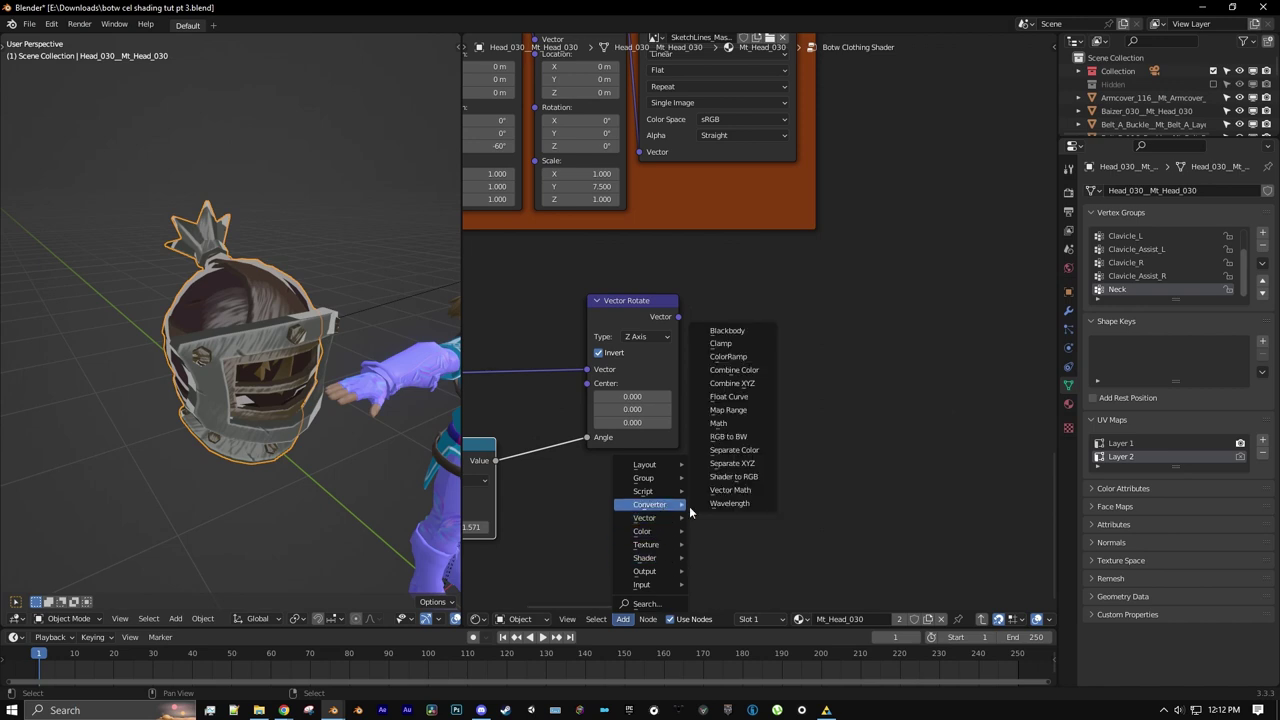
left_click(735, 463)
left_click_drag(678, 317, 774, 357)
- Add a Combine XYZ node close to Separate XYZ and connect the Y output to its Z input
left_click(625, 619)
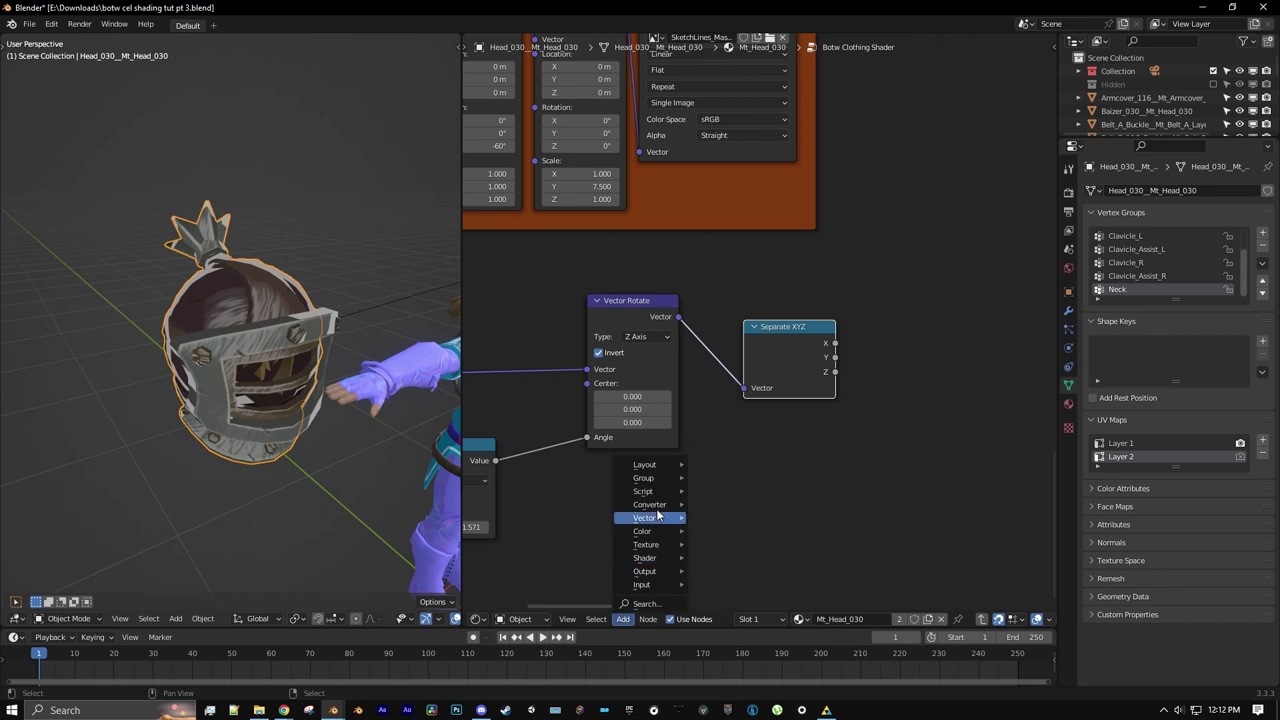
mouse_move(672, 505)
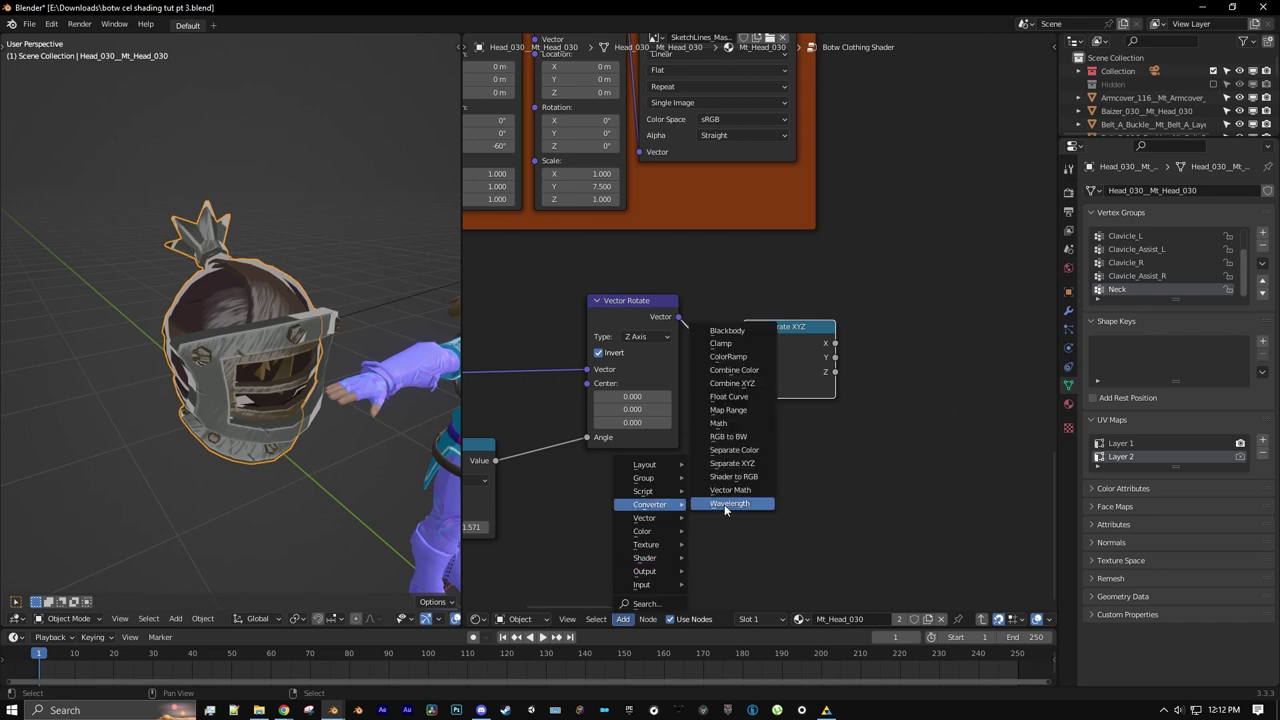
left_click(732, 383)
left_click(920, 360)
scroll(920, 360, "up", 2)
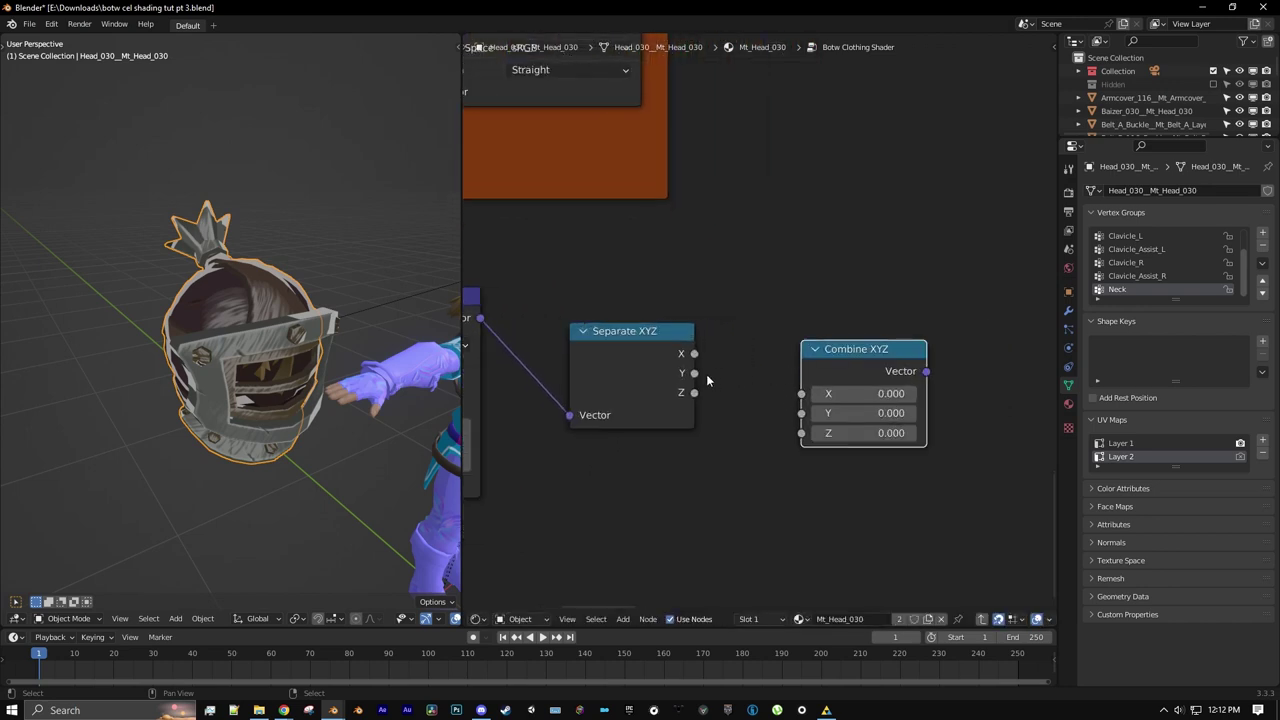
left_click_drag(694, 373, 729, 372)
left_click_drag(789, 432, 801, 433)
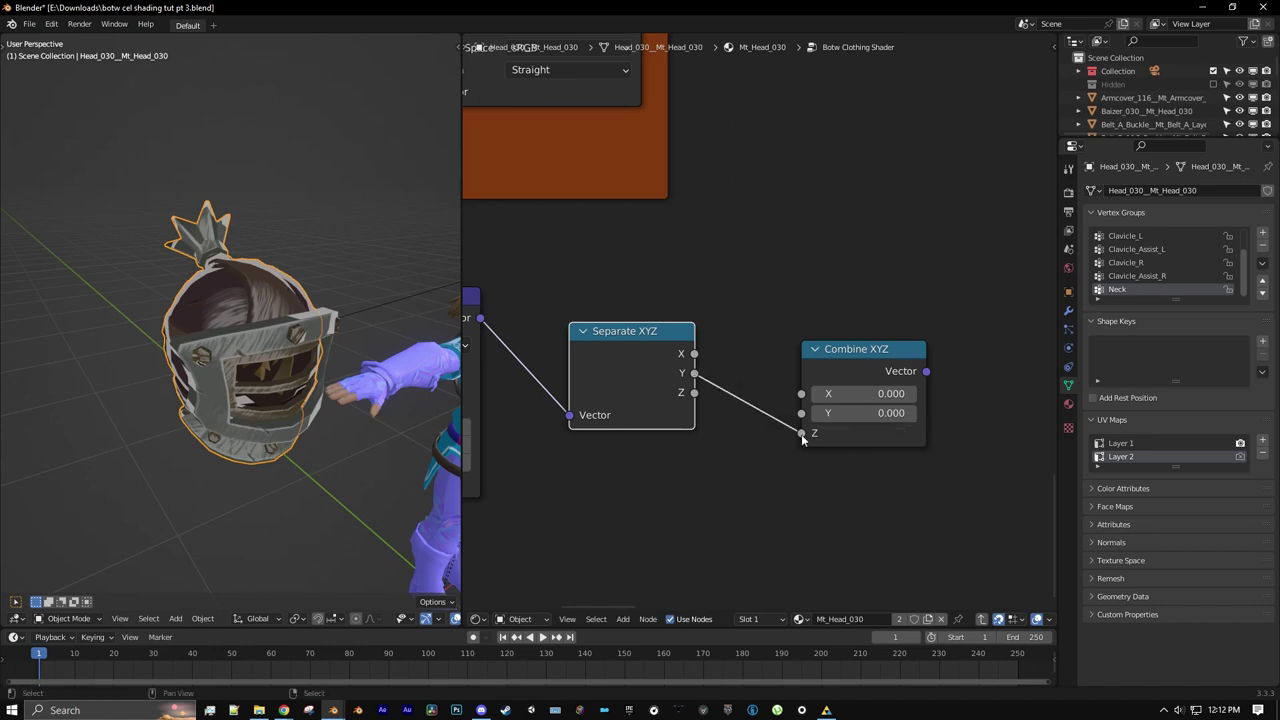
scroll(900, 382, "down", 1)
left_click_drag(884, 363, 862, 360)
- Add a Vector Rotate node set to Euler after Combine XYZ and connect the combined vector to its Rotation input
middle_click_drag(862, 360, 746, 363)
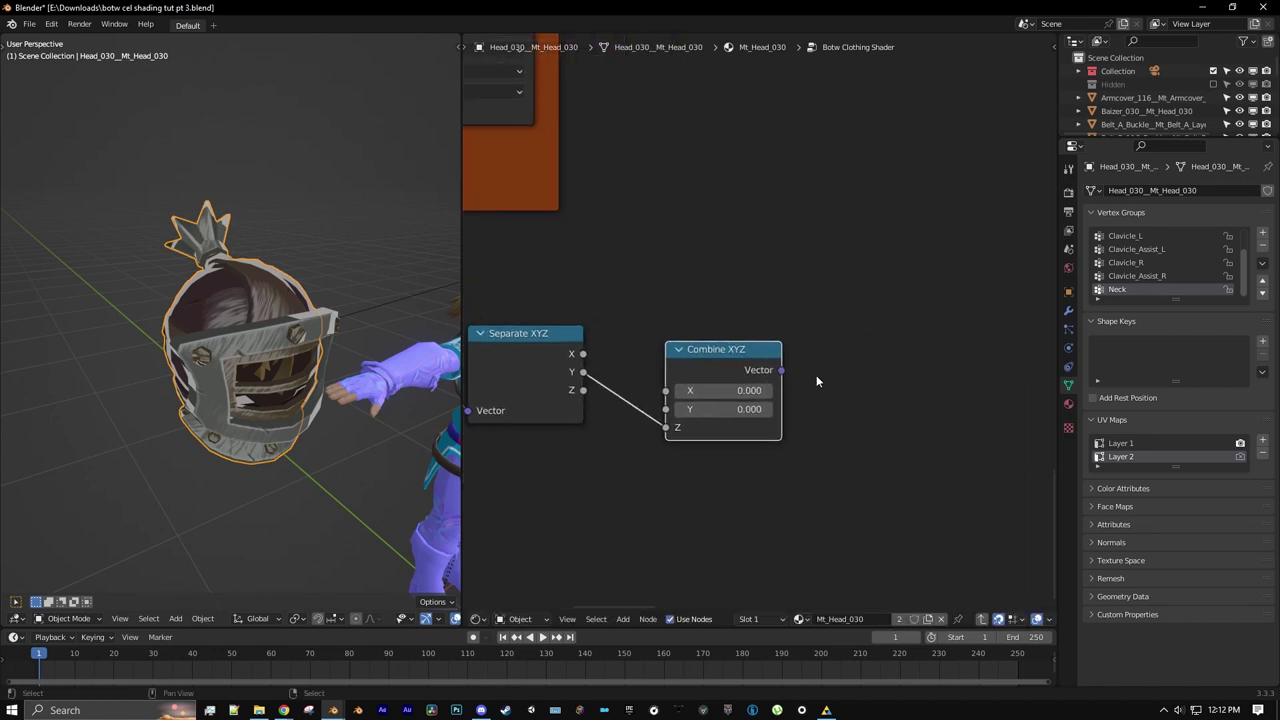
left_click(623, 619)
mouse_move(644, 518)
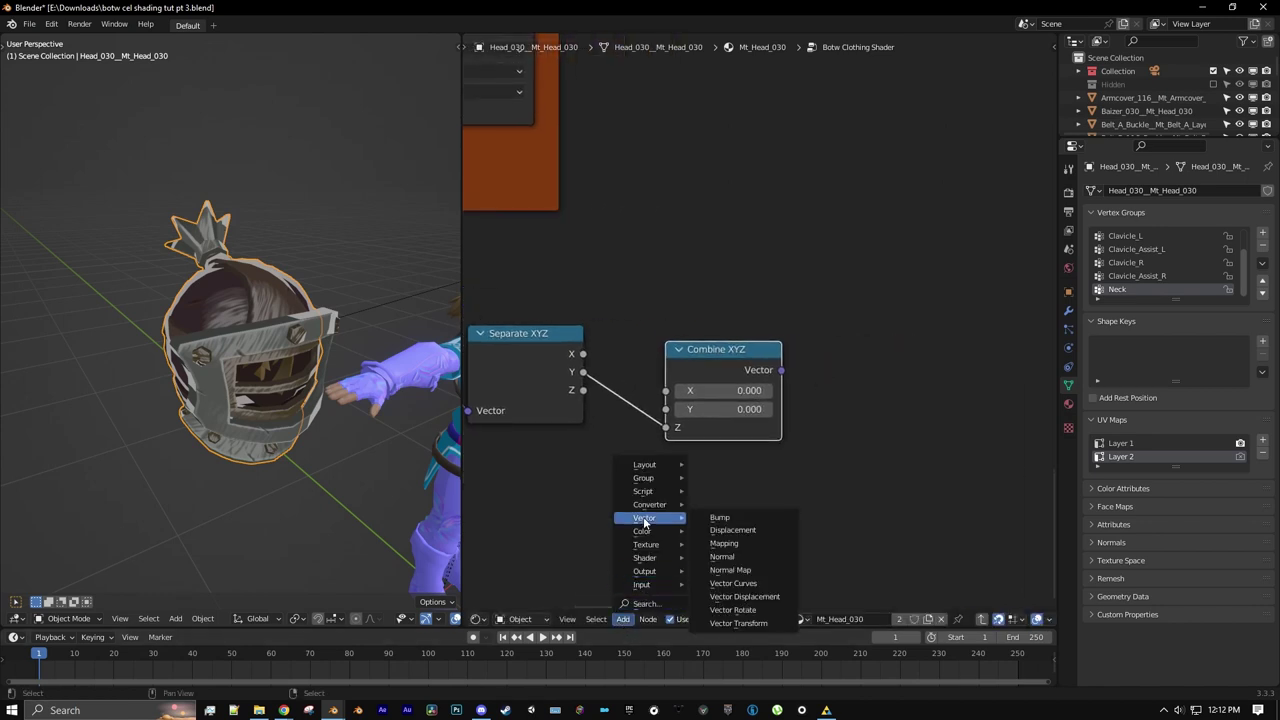
left_click(733, 610)
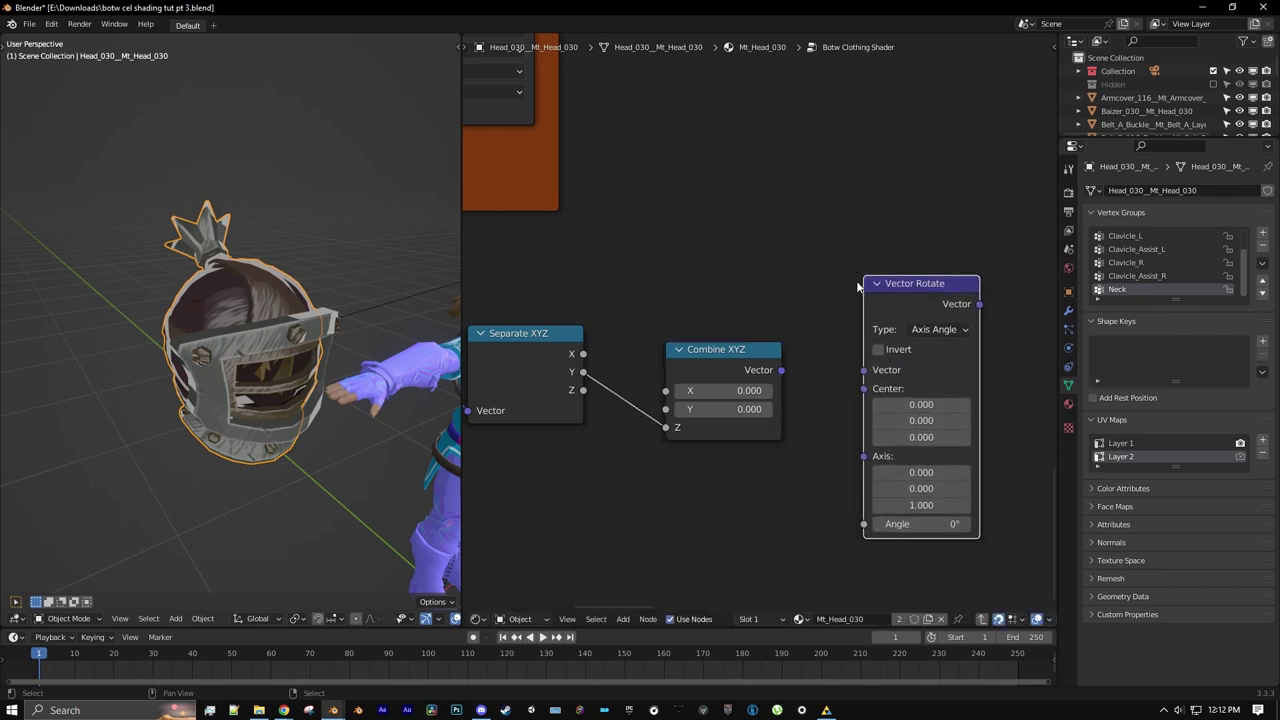
left_click(872, 350)
left_click(887, 327)
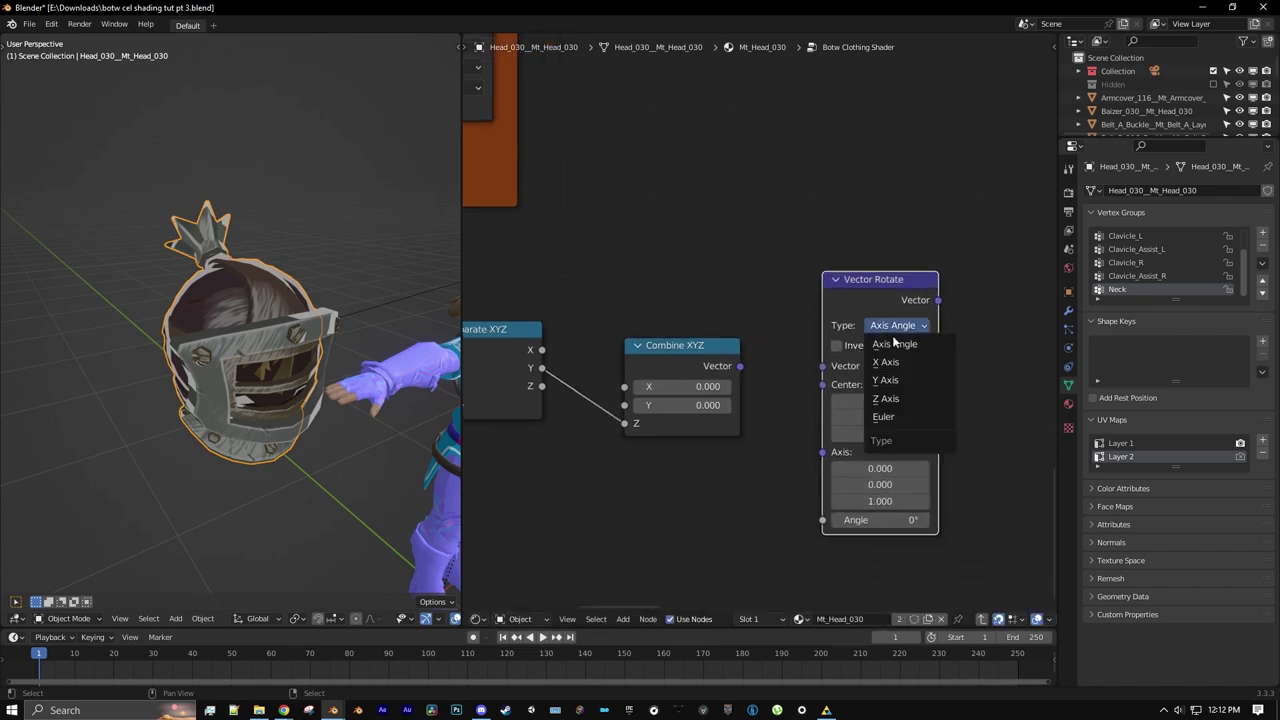
left_click(898, 418)
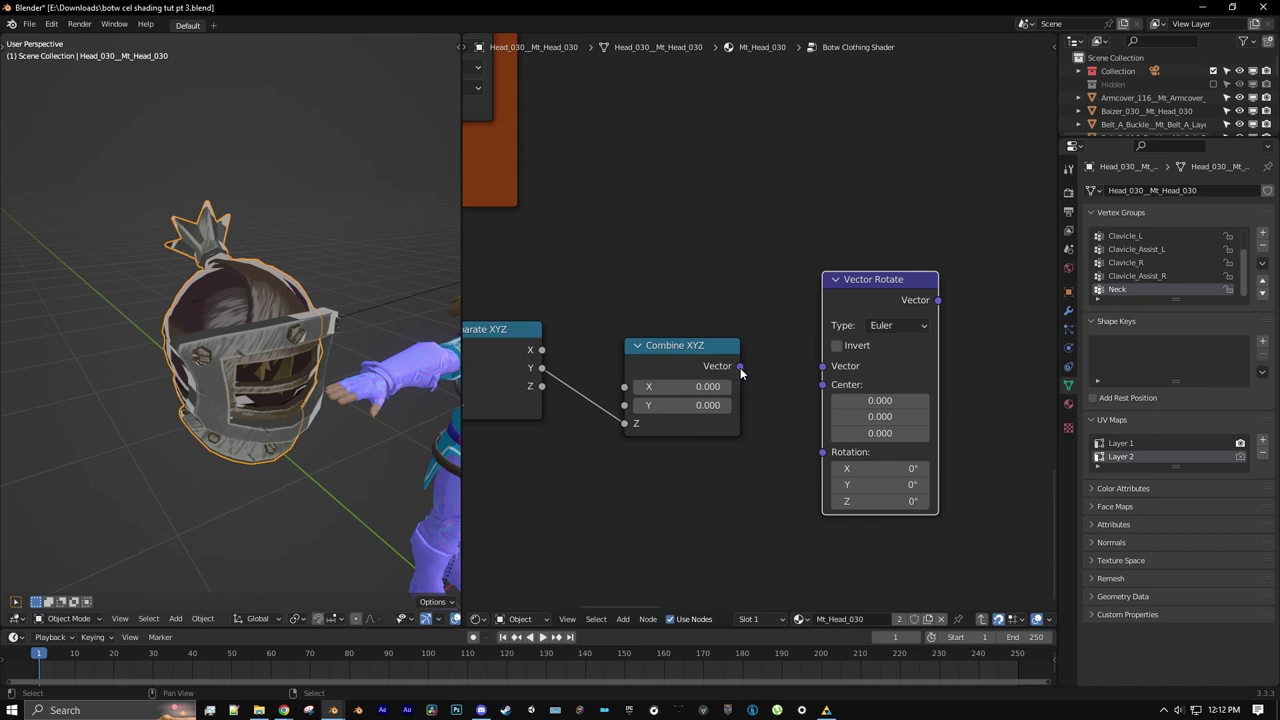
left_click_drag(740, 367, 819, 458)
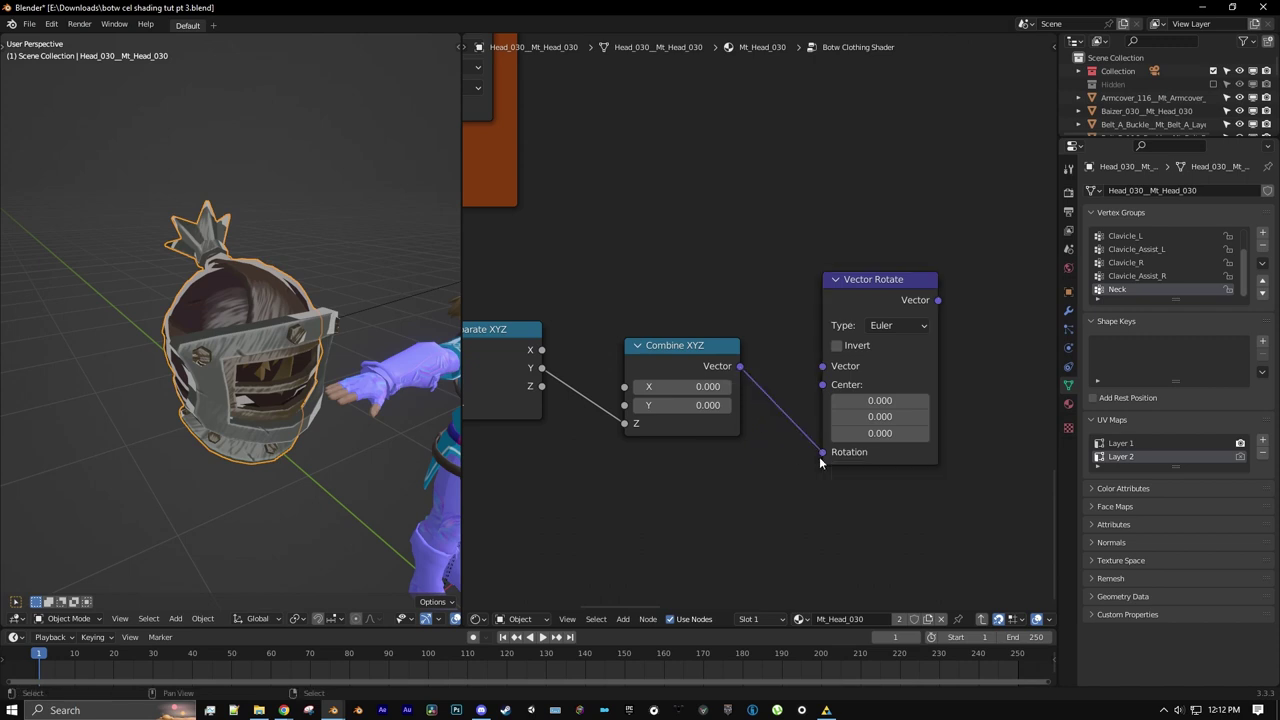
- Connect the Normal Map node's Normal output to the Vector input of the new Euler Vector Rotate node
scroll(819, 456, "down", 8)
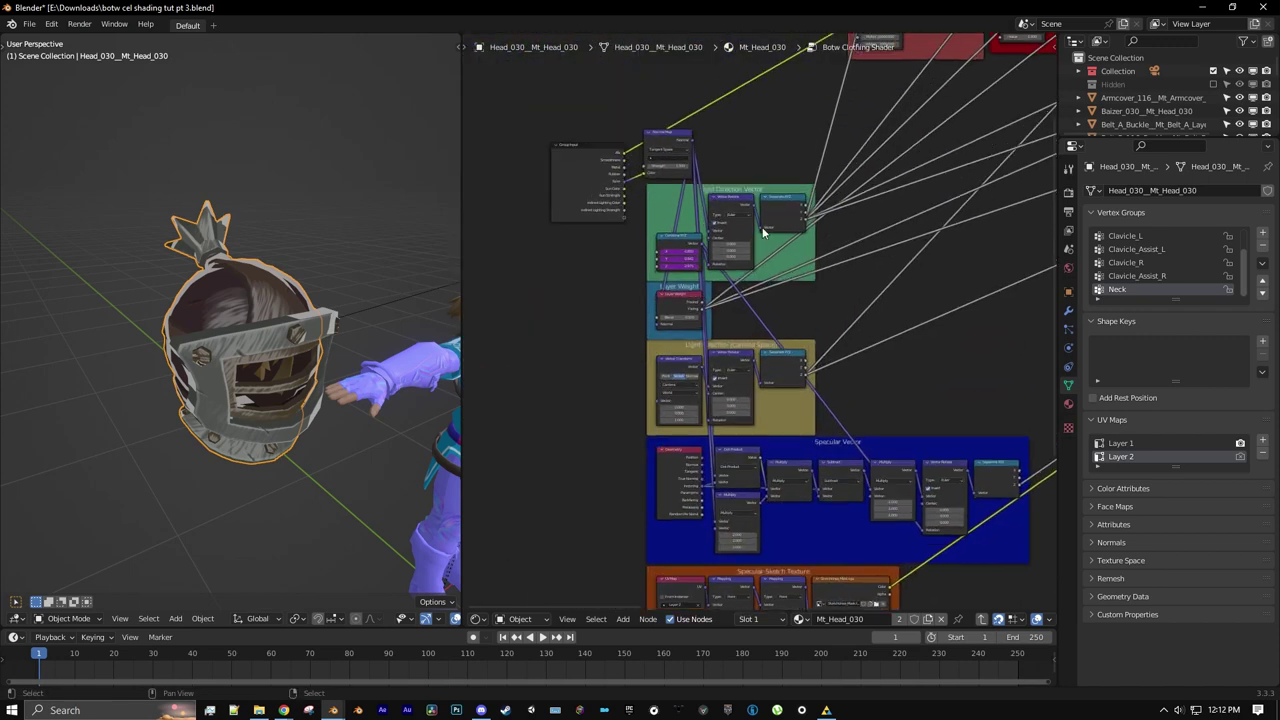
scroll(764, 232, "up", 3)
left_click_drag(722, 153, 832, 462)
middle_click_drag(983, 368, 871, 425)
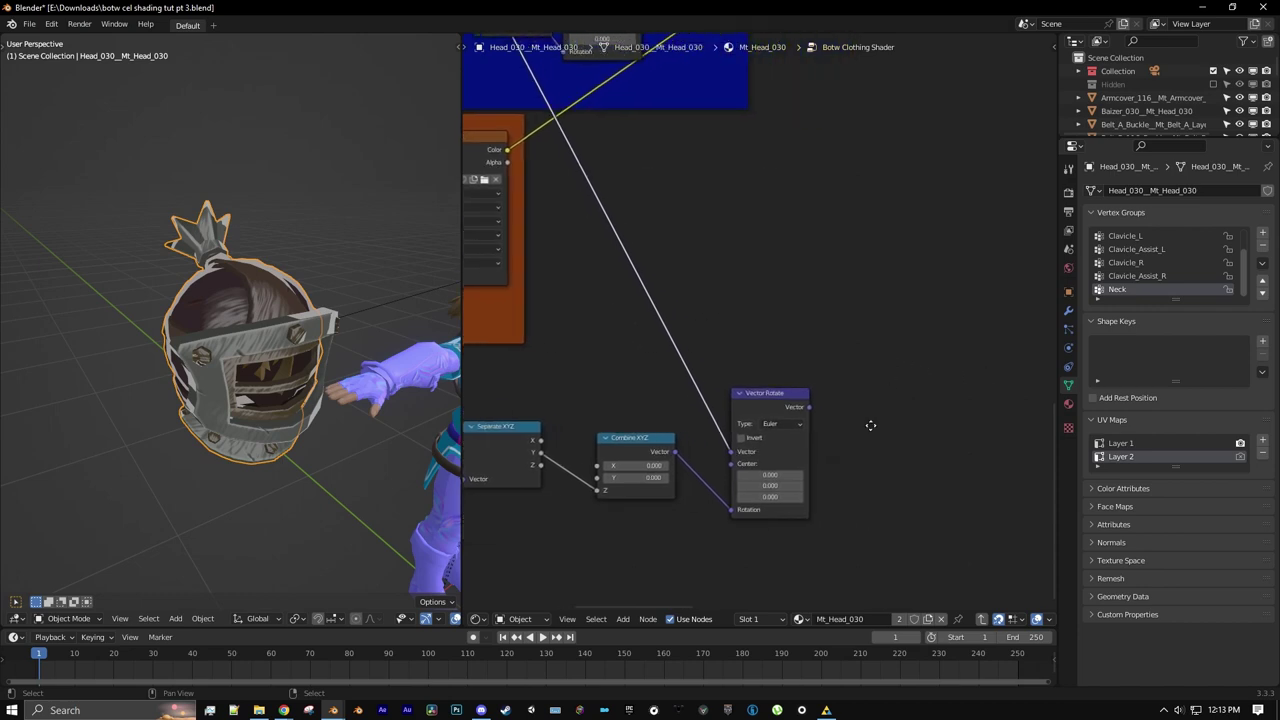
- Add a Layer Weight node after the Euler Vector Rotate and feed the rotated vector into its Normal input
left_click(623, 619)
mouse_move(645, 584)
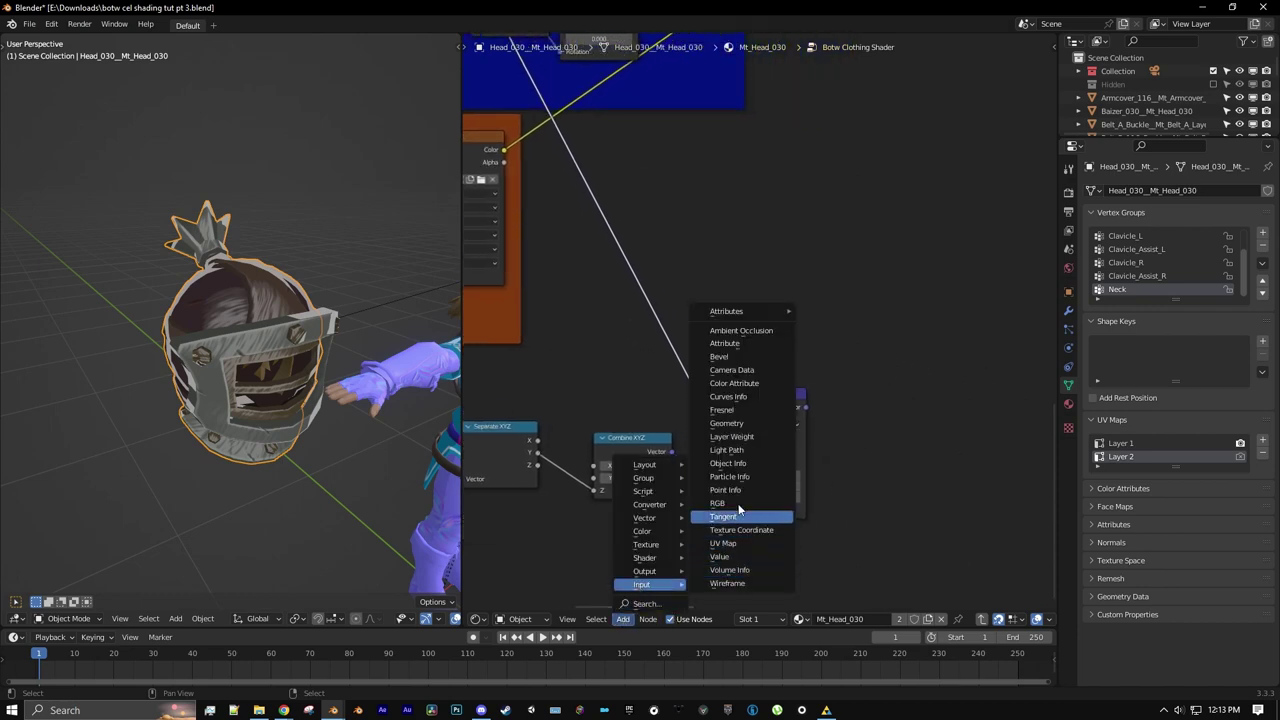
left_click(732, 437)
left_click(834, 393)
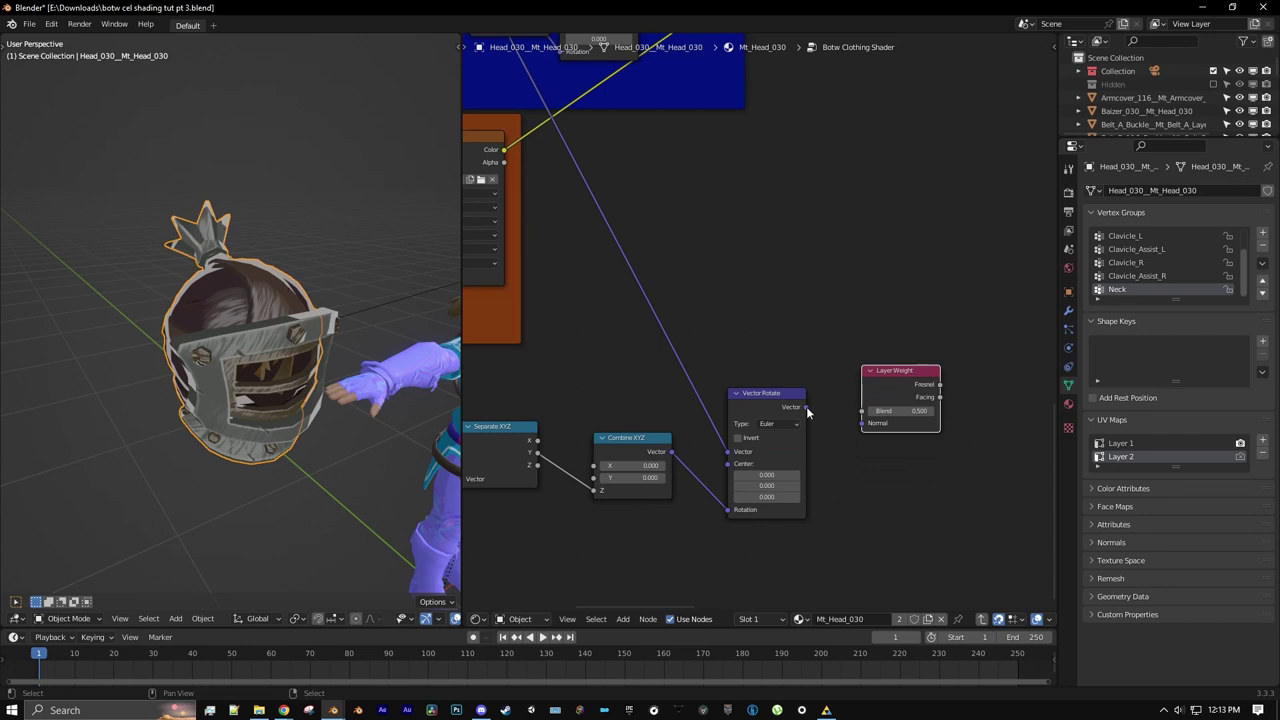
left_click_drag(808, 408, 860, 423)
middle_click_drag(856, 424, 826, 287)
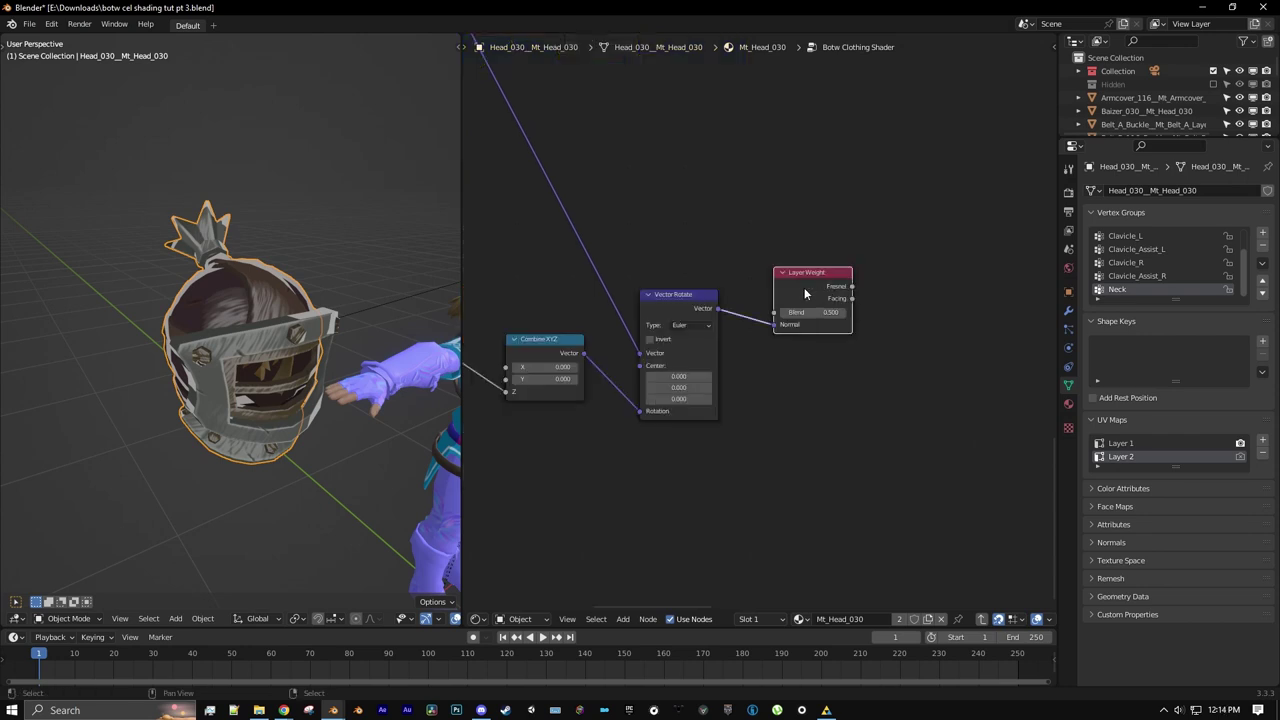
- Preview the Layer Weight's Facing output on the helmet and test the rotation by raising the Value node to 40.200
left_click(816, 290, "ctrl+shift")
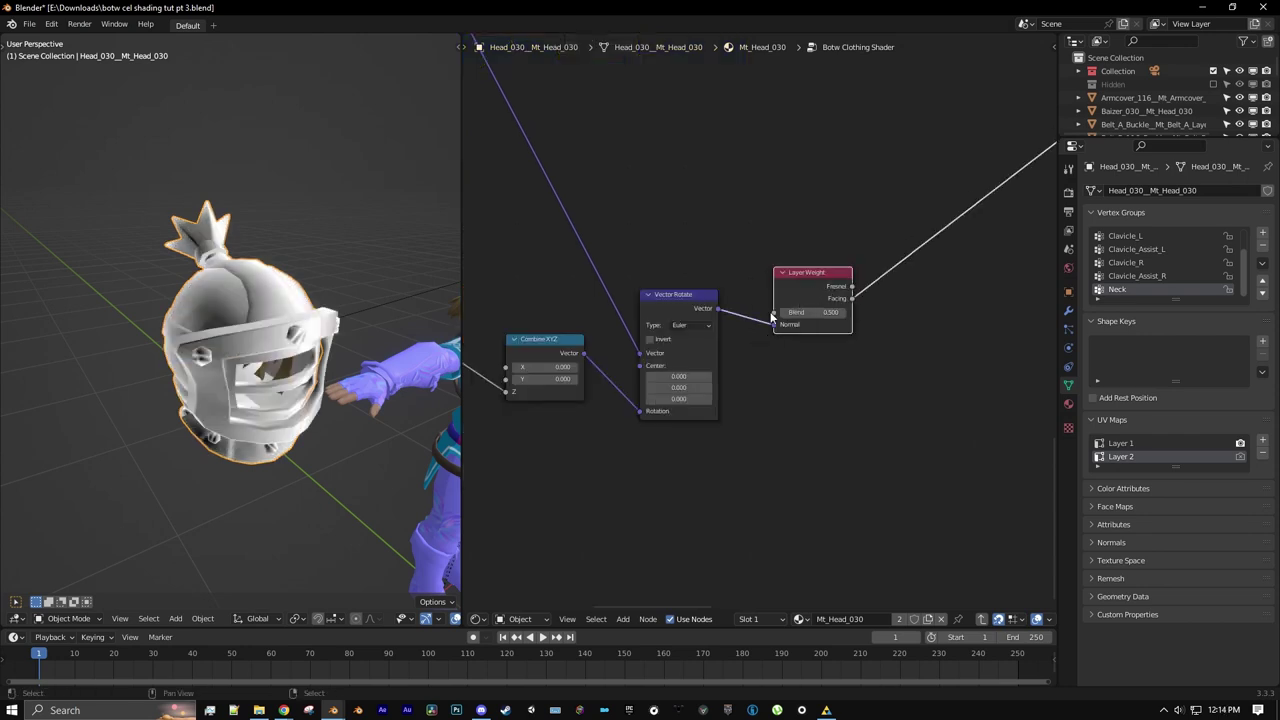
scroll(771, 317, "down", 2)
middle_click_drag(587, 403, 797, 357)
scroll(797, 357, "up", 6)
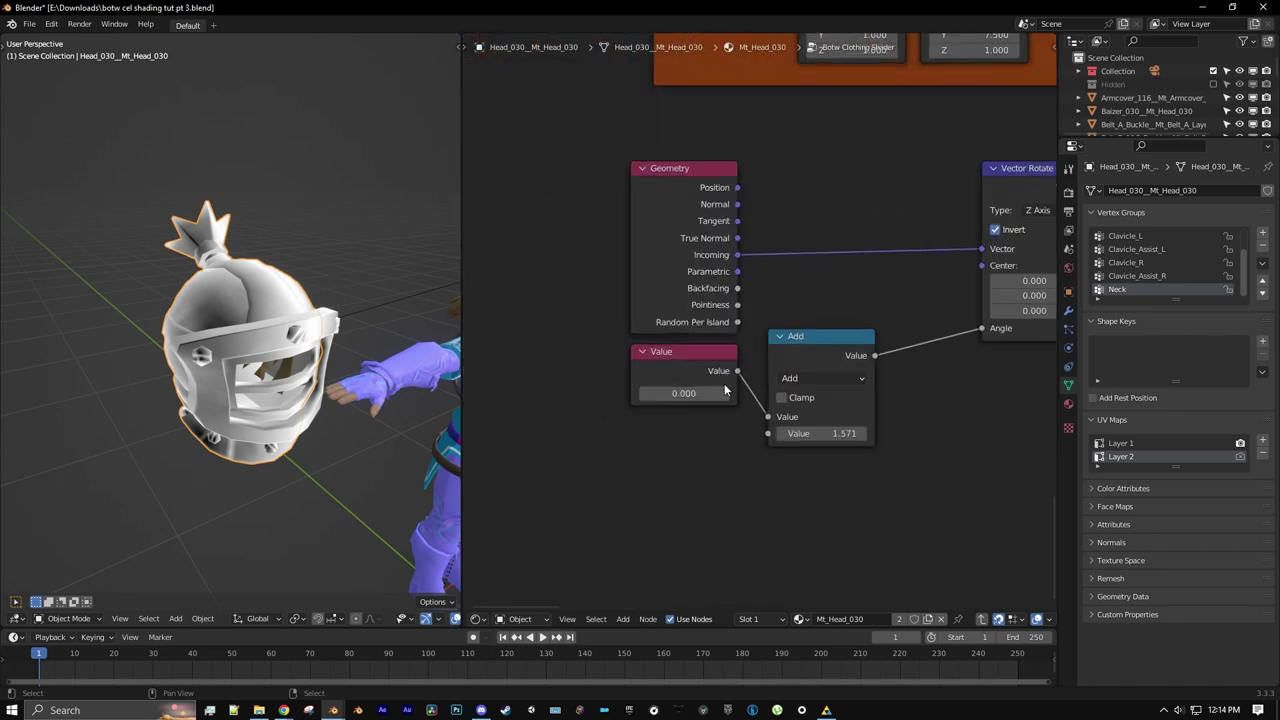
left_click_drag(727, 392, 955, 392)
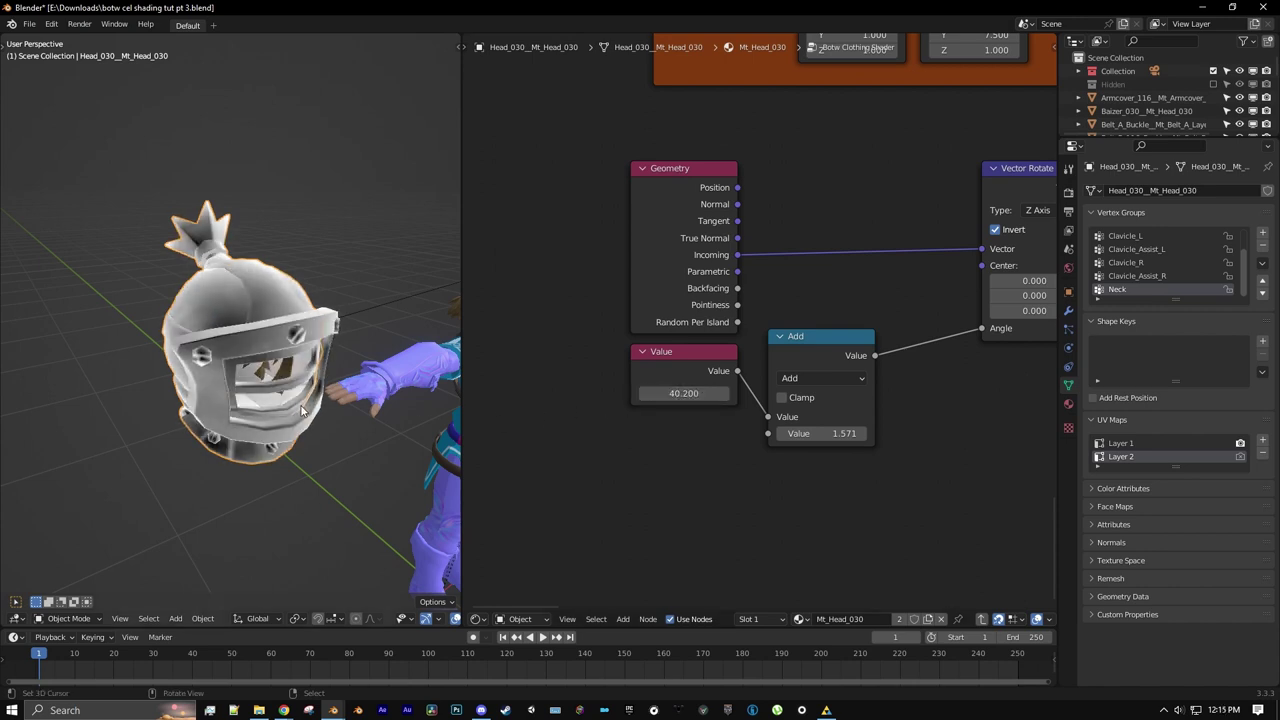
middle_click_drag(301, 410, 320, 350)
middle_click_drag(450, 330, 316, 347)
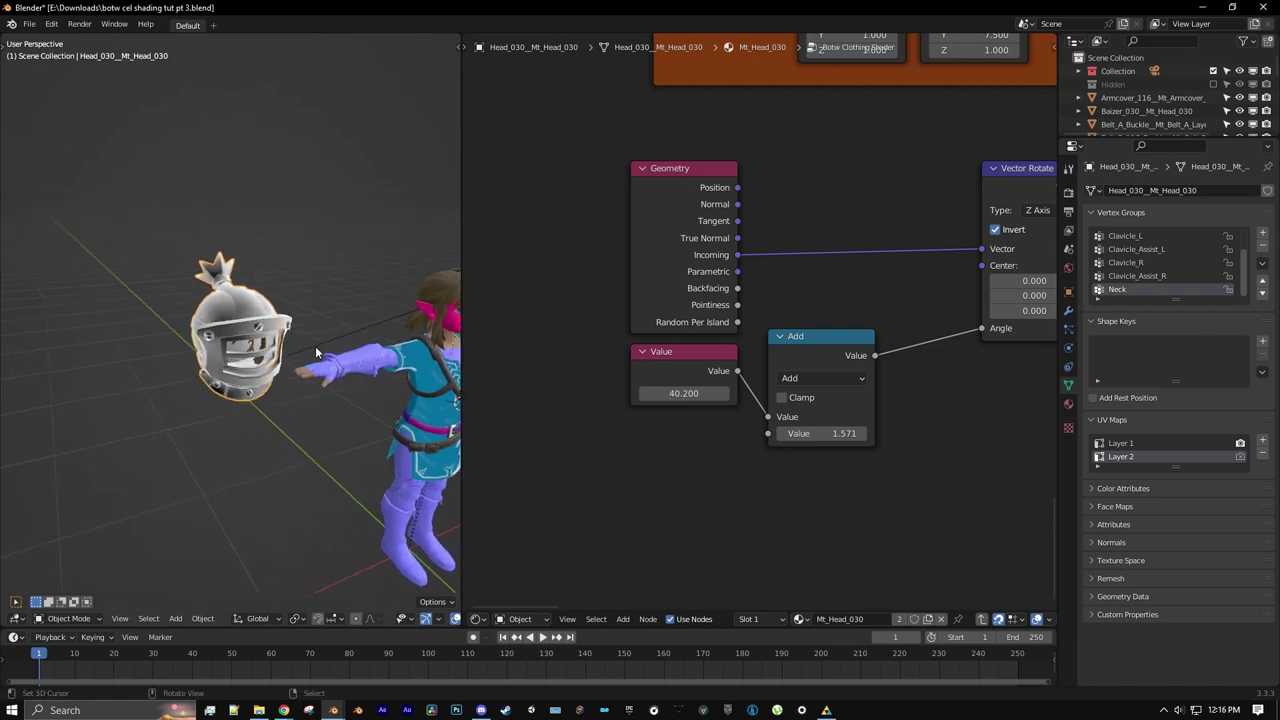
- Rotate the sun light freely several times to test the driven values of the Combine XYZ node in the Light Direction Vector frame
scroll(564, 319, "down", 8)
middle_click_drag(900, 191, 834, 433)
scroll(760, 320, "up", 6)
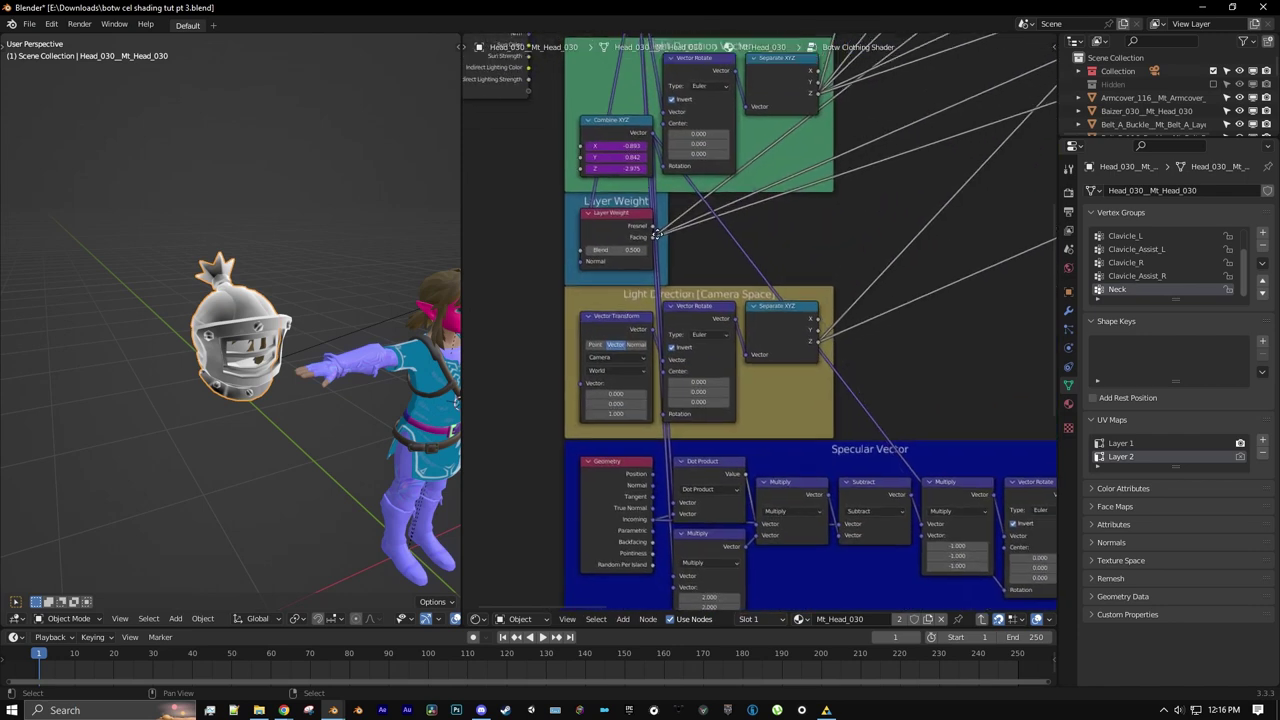
middle_click_drag(629, 122, 639, 247)
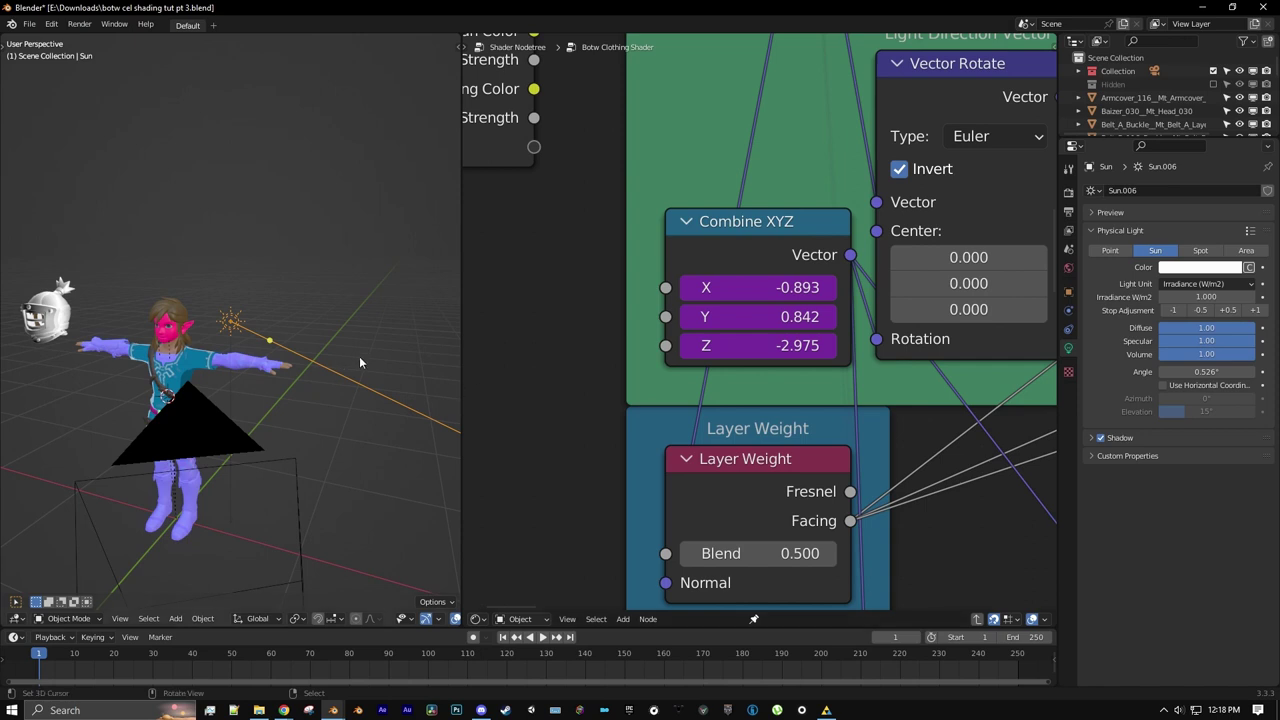
middle_click_drag(354, 367, 382, 365)
key("r")
left_click(239, 204)
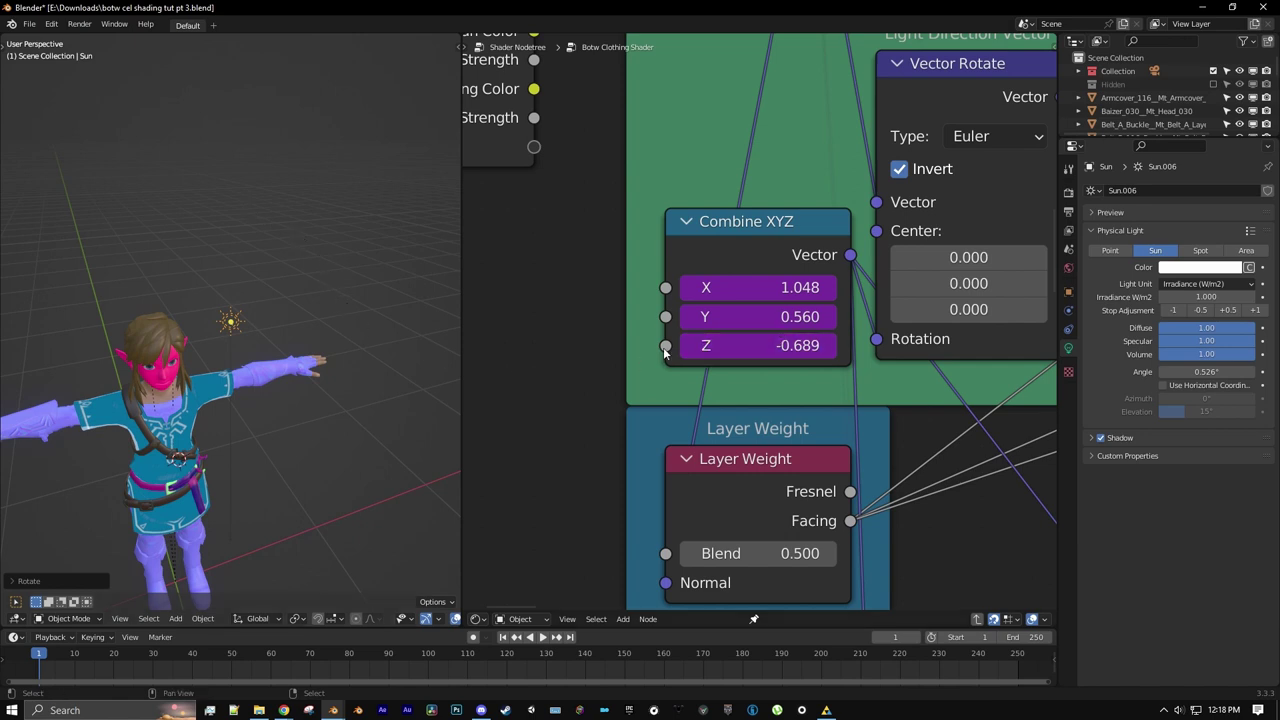
key("r")
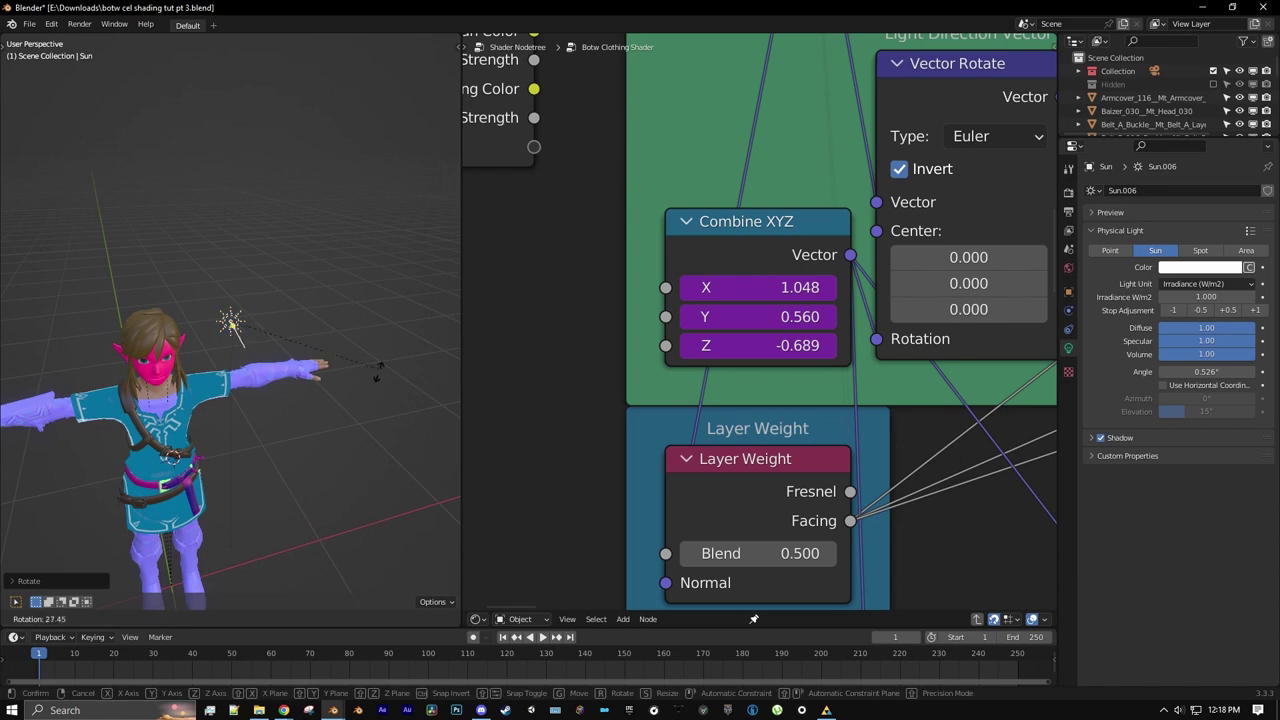
left_click(402, 316)
key("r")
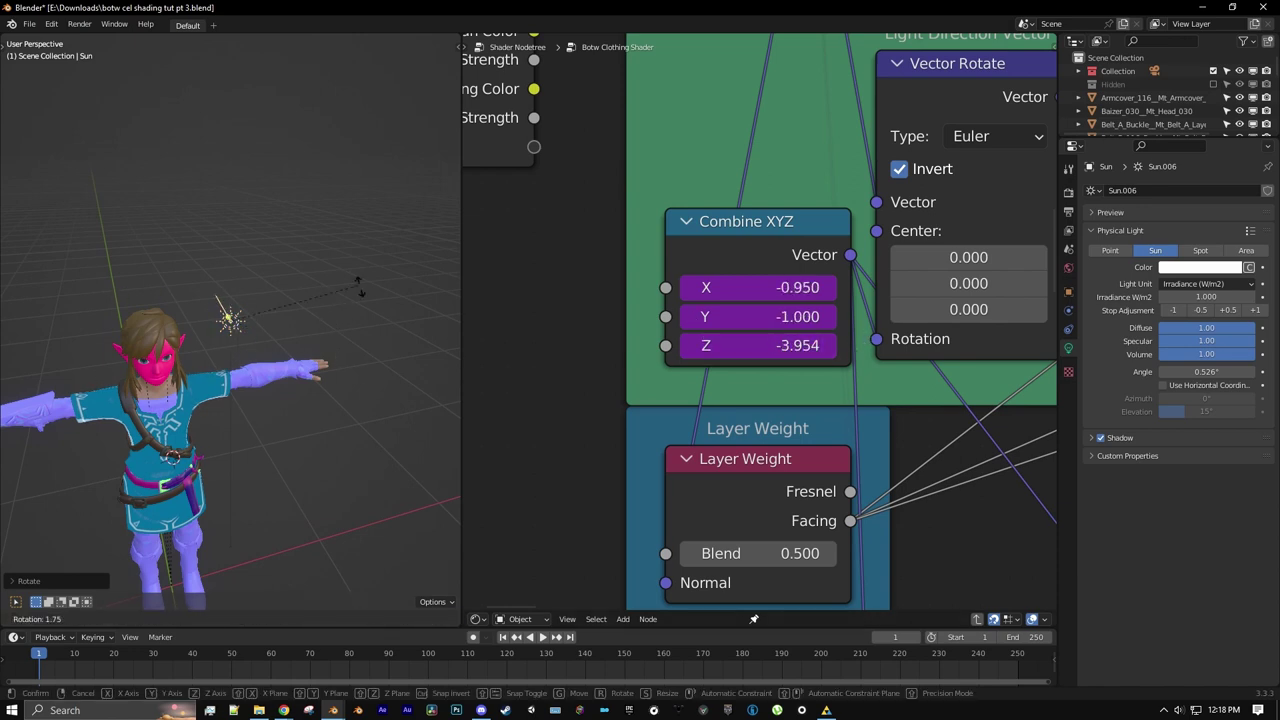
left_click(363, 126)
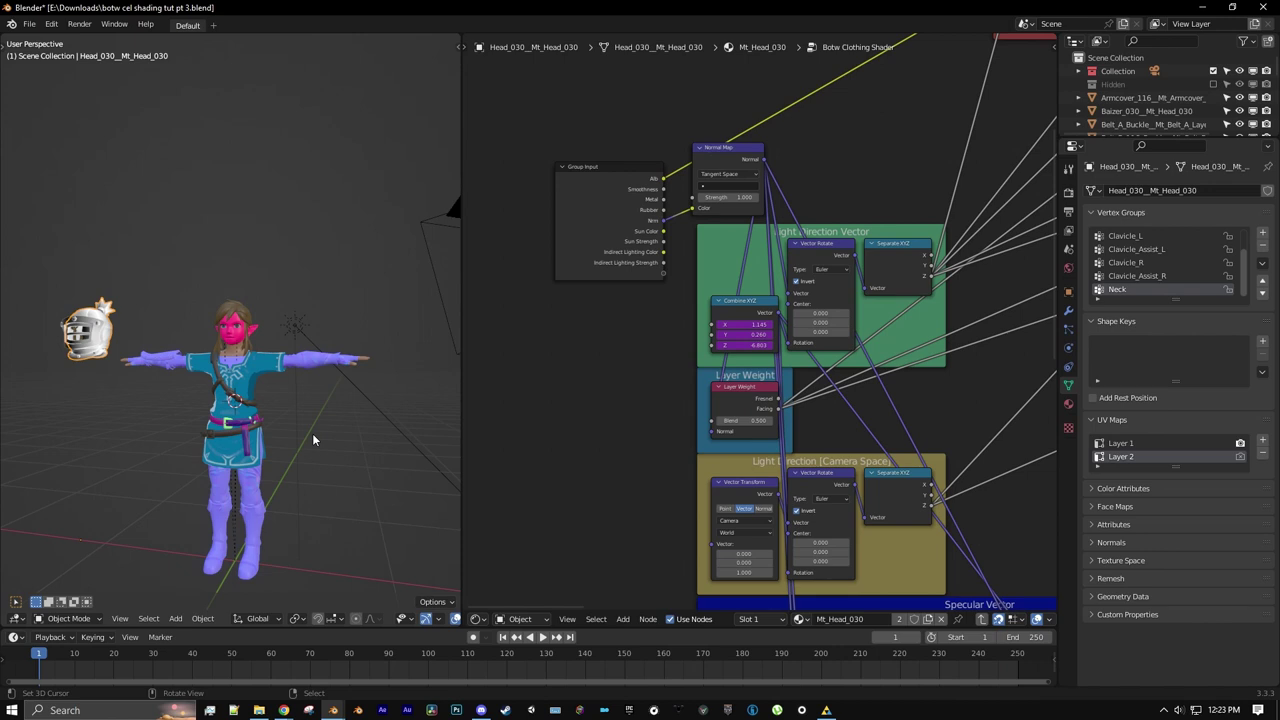
- Add an Arrows empty to the scene at the 3D cursor
middle_click_drag(187, 441, 205, 445)
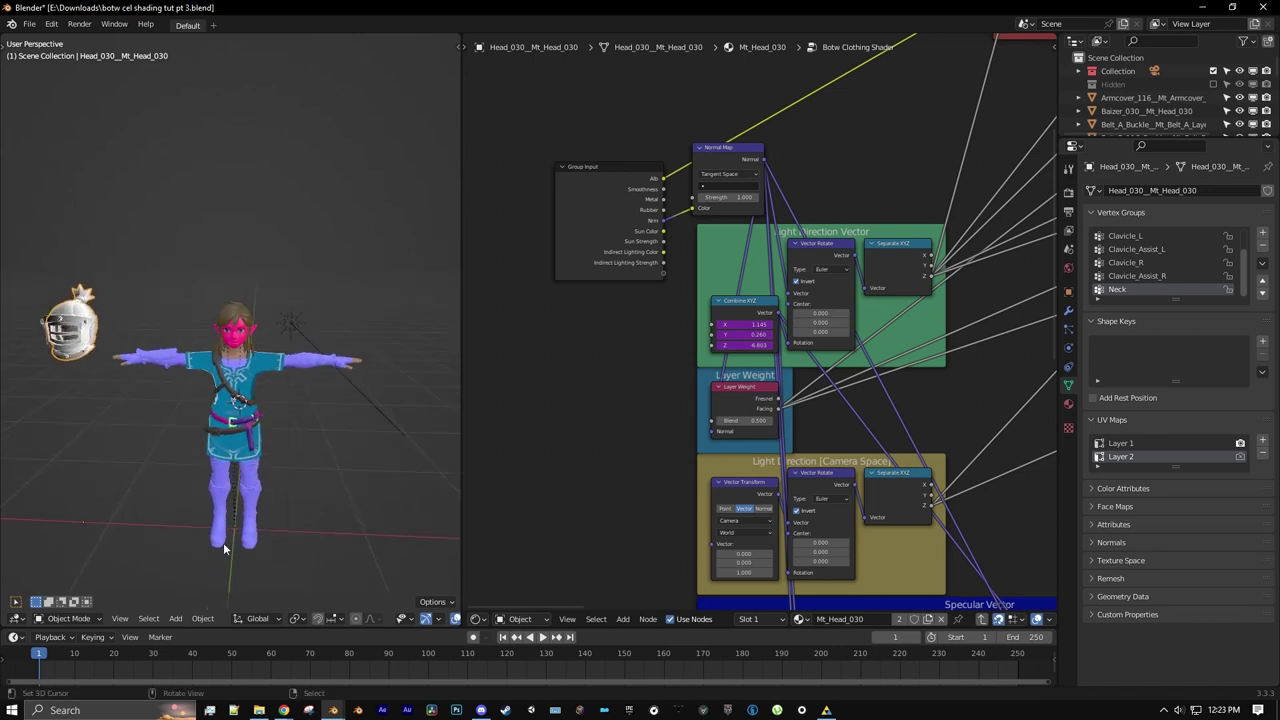
left_click(175, 619)
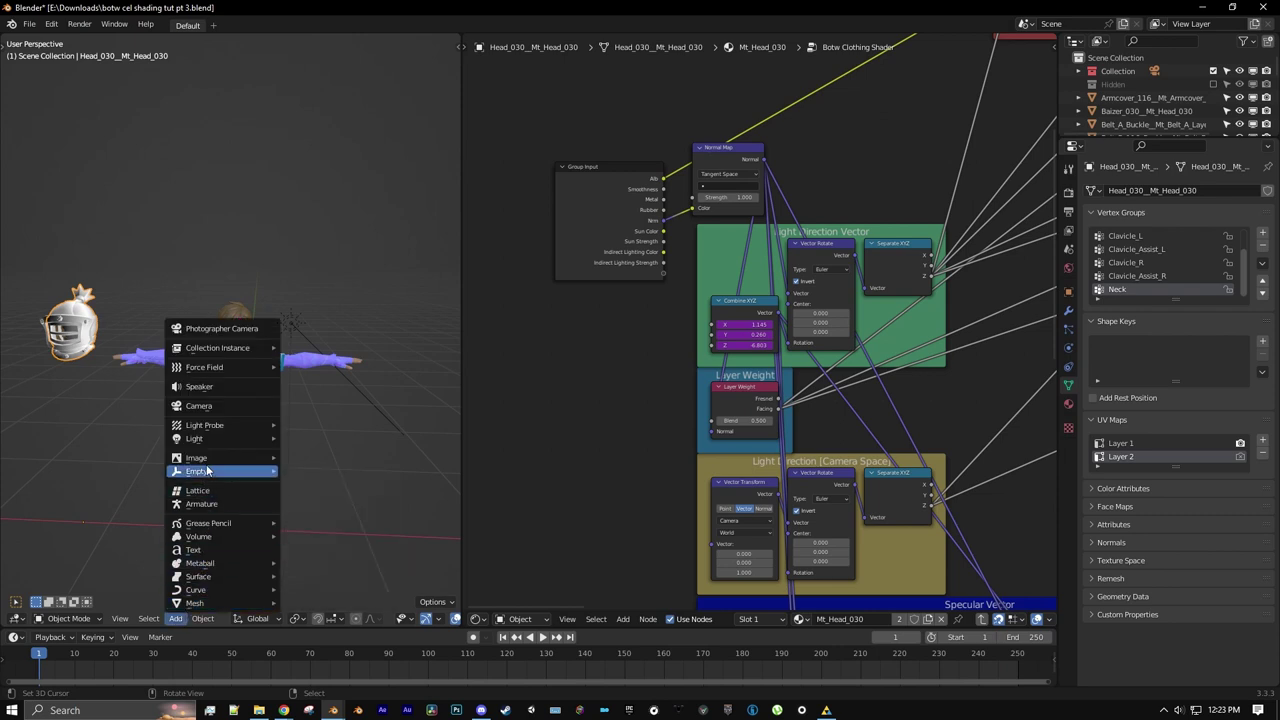
mouse_move(222, 474)
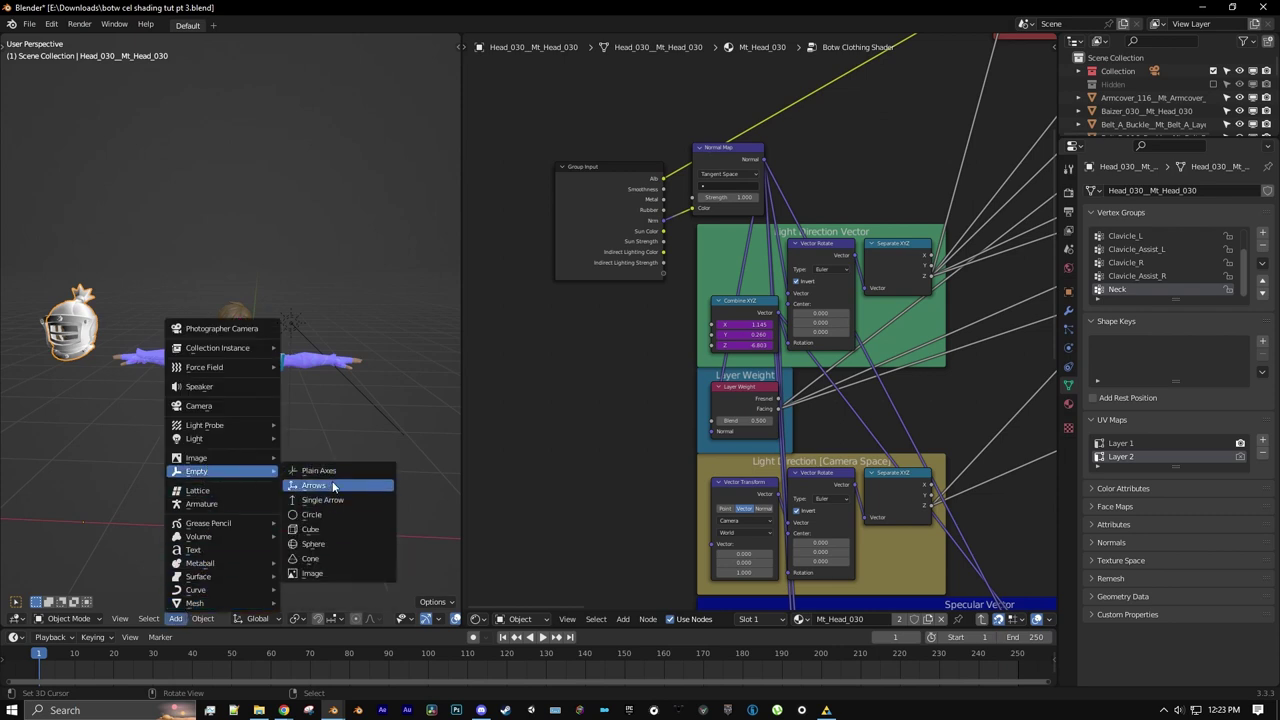
left_click(343, 485)
middle_click_drag(313, 406, 301, 409)
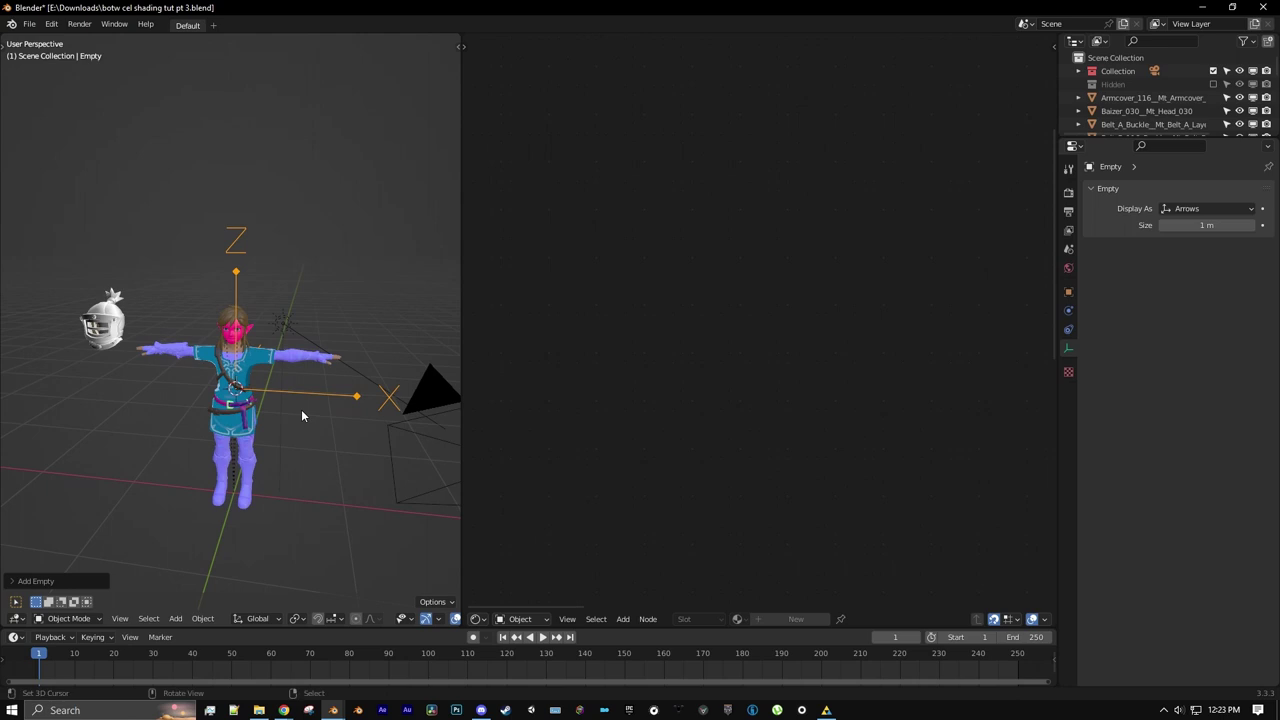
- Rename the new Arrows empty to "Sun Z" in its object properties
left_click(1068, 291)
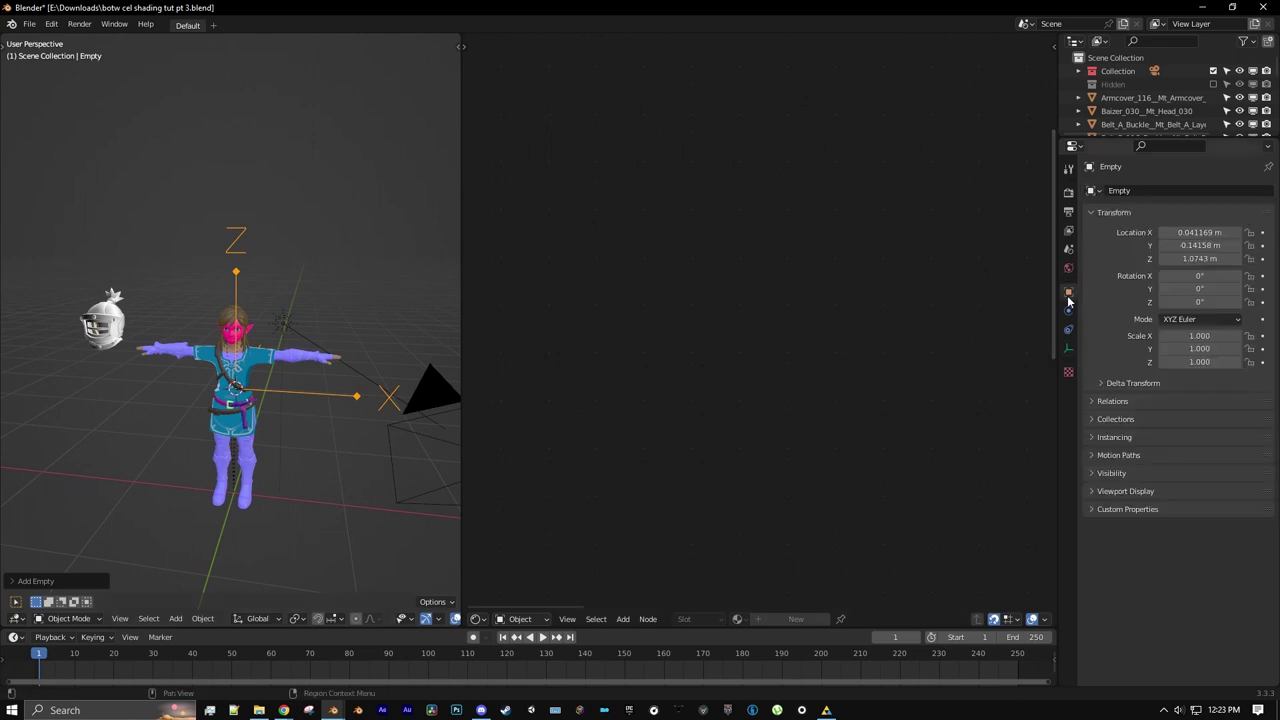
double_click(1161, 190)
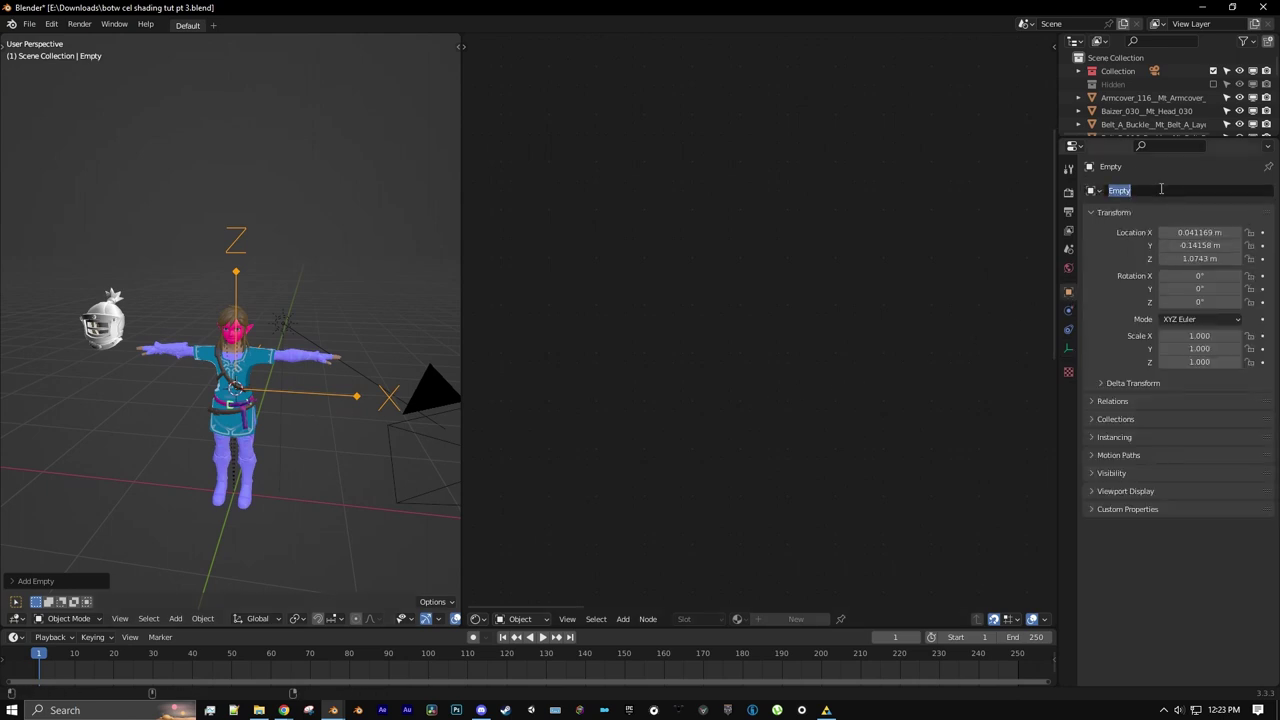
type("su")
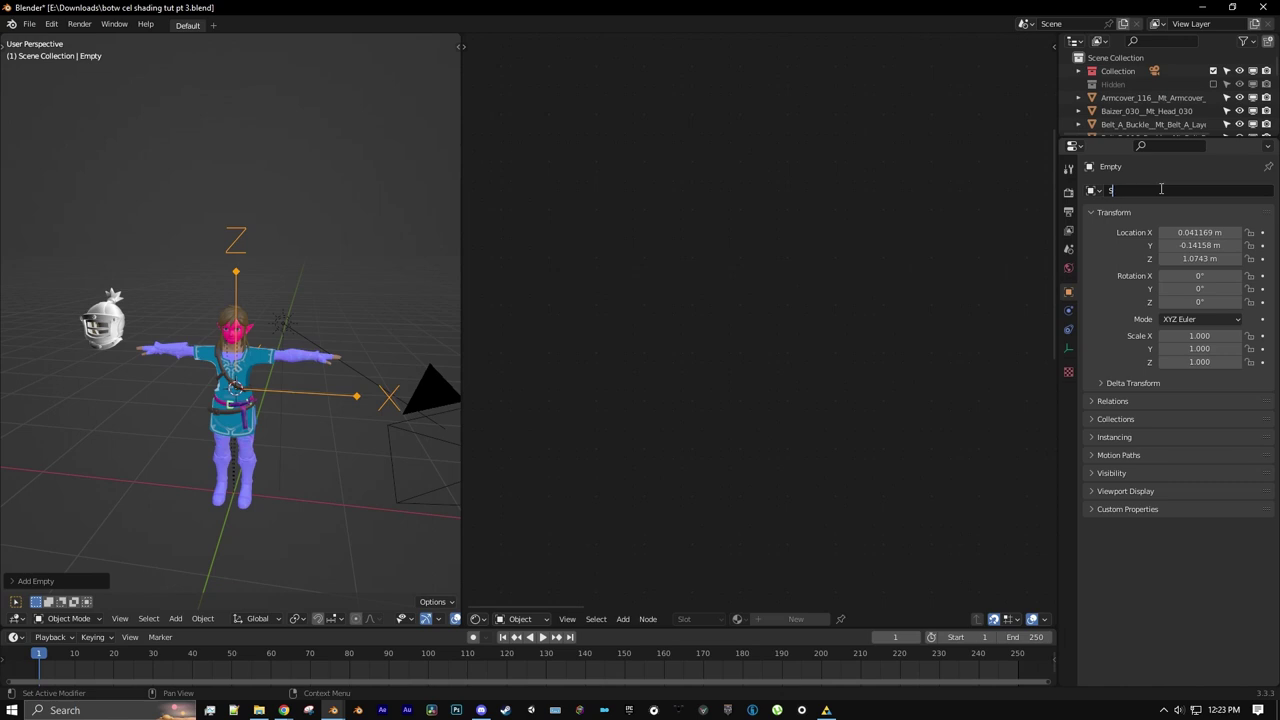
type("n Z")
key("Return")
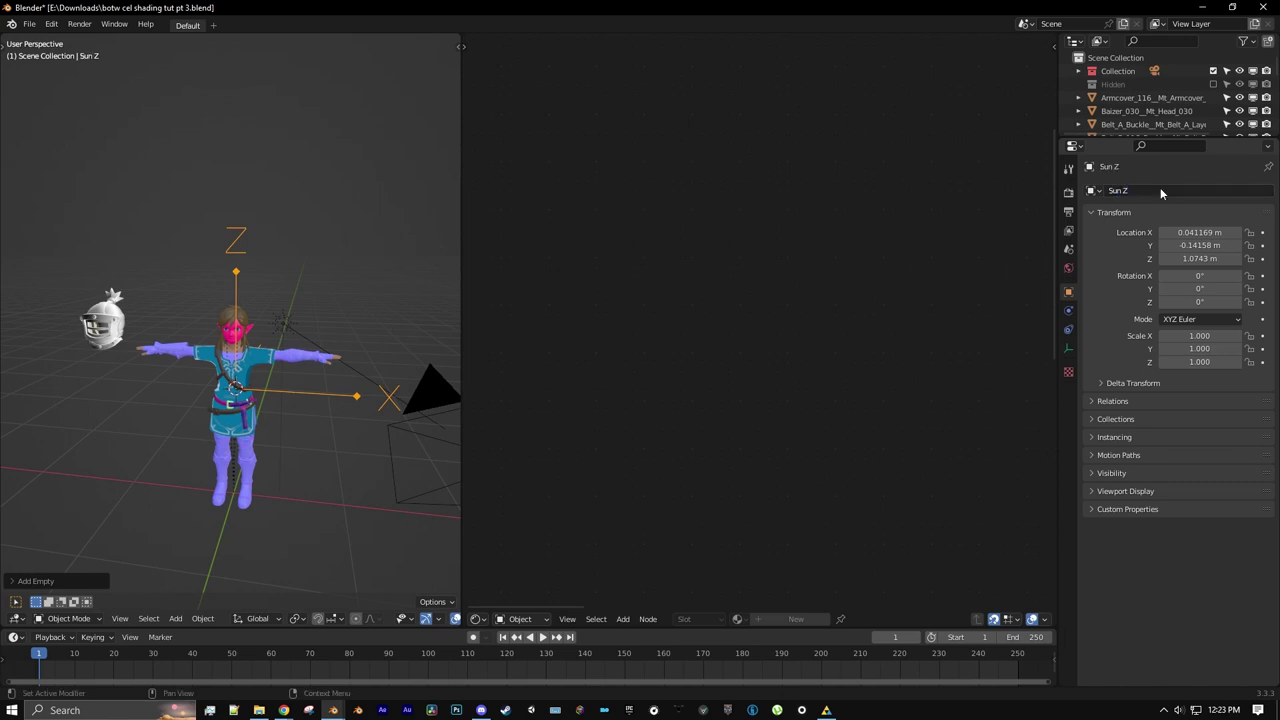
- Add a Copy Location constraint to the Sun Z empty with the Sun light as its target
left_click(1068, 329)
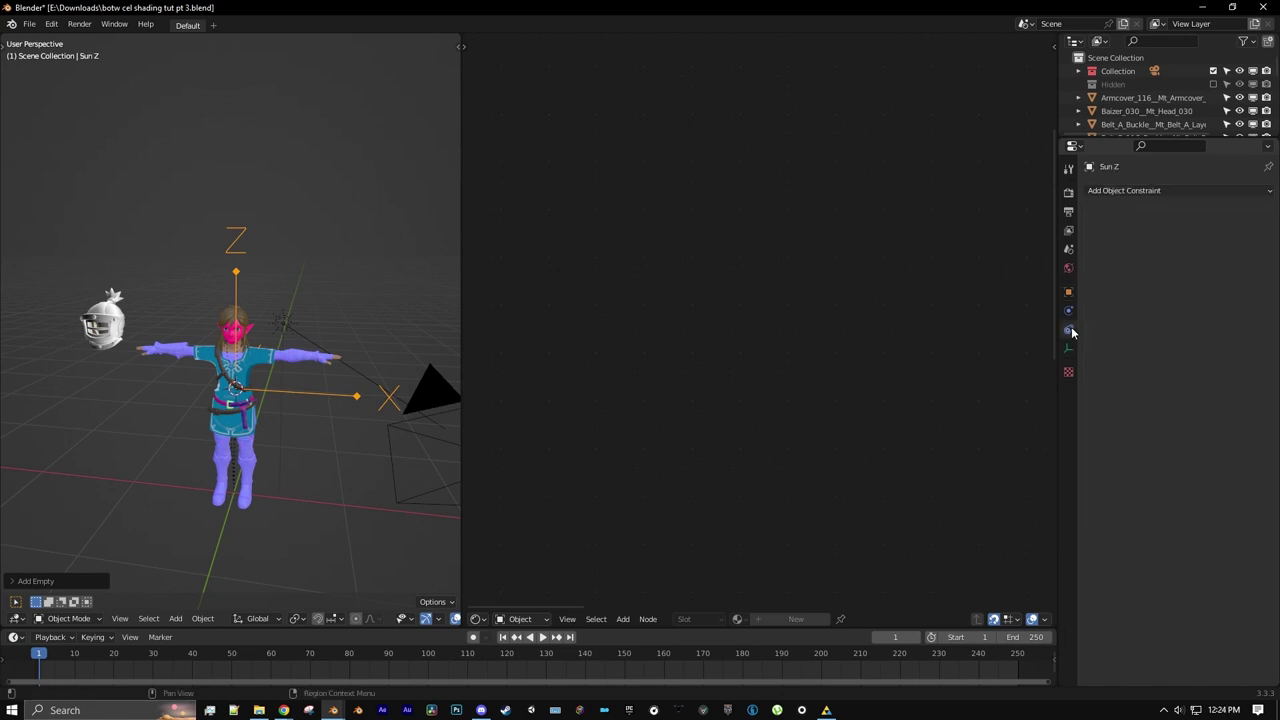
left_click(1161, 191)
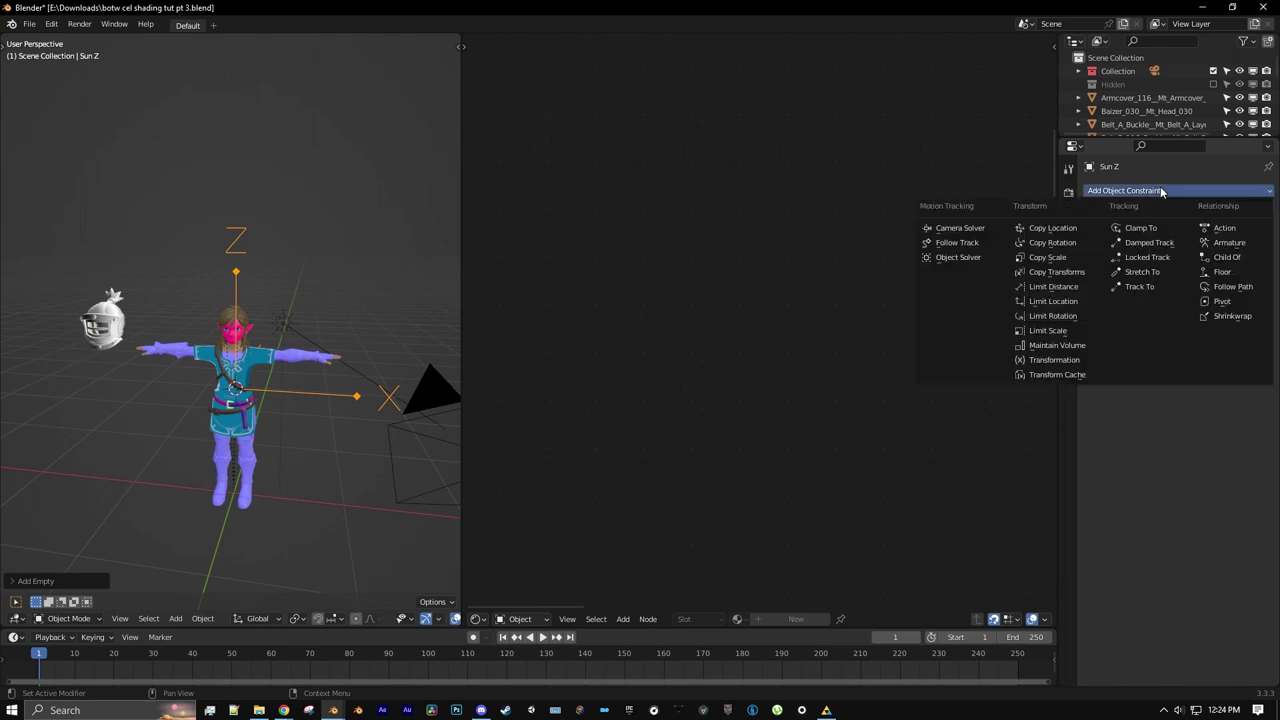
left_click(1073, 234)
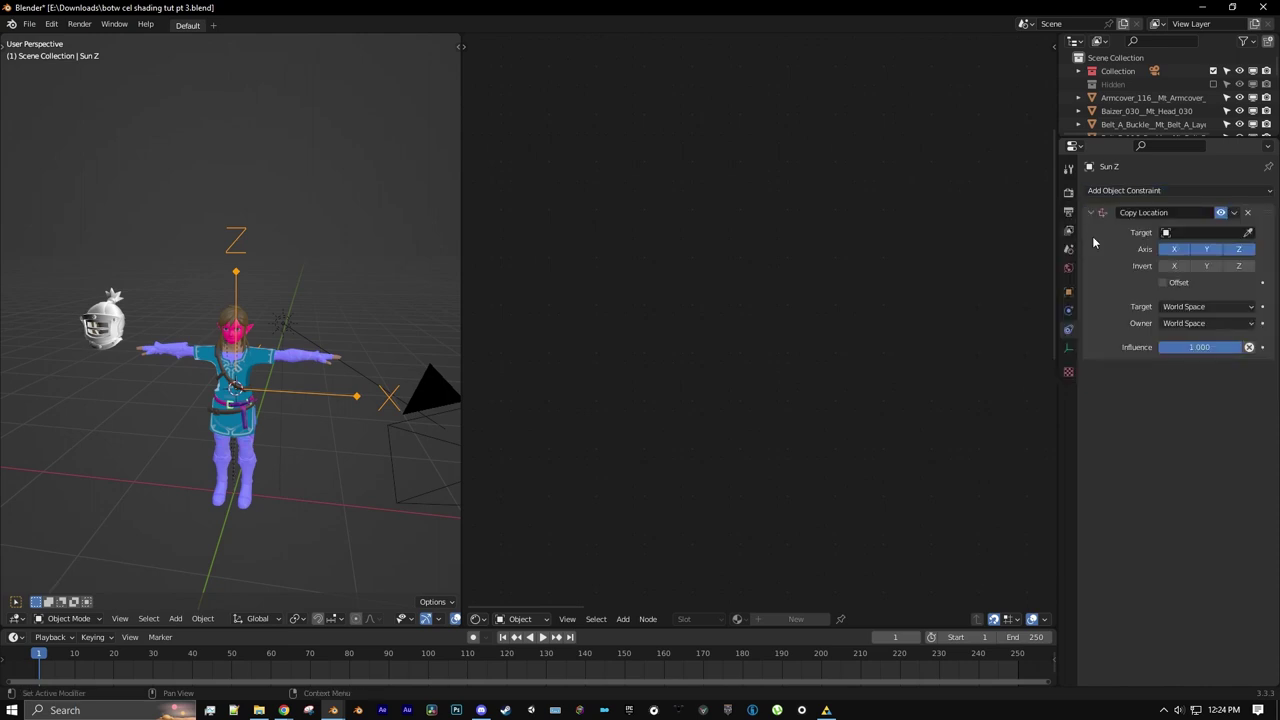
left_click(1248, 233)
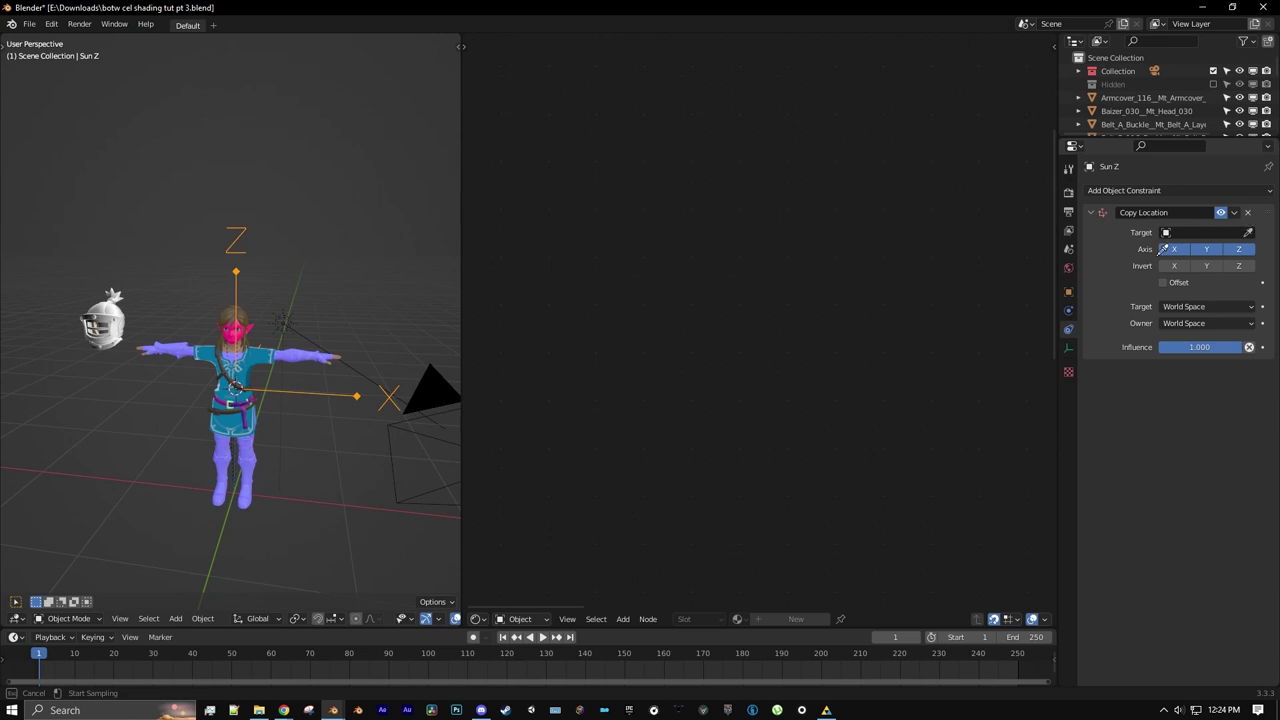
left_click(287, 303)
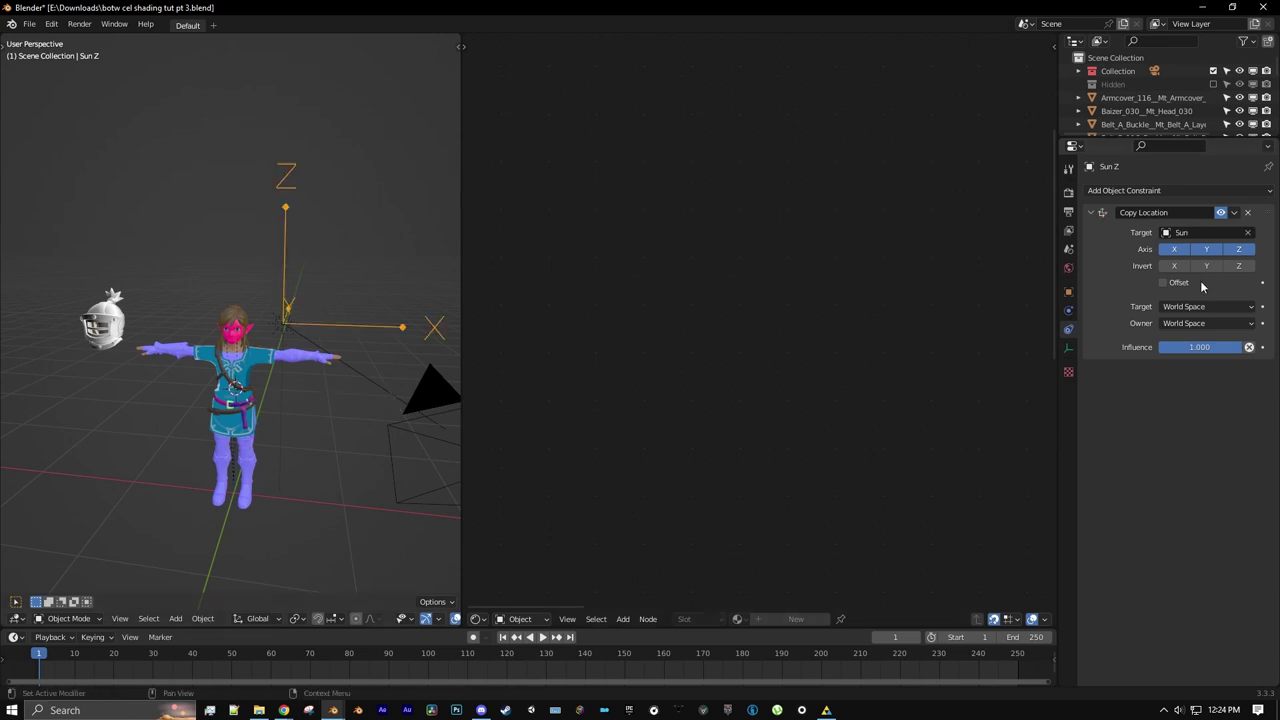
- Add a Track To constraint to the Sun Z empty with the Sun light as its target and enable Target Z
left_click(1193, 192)
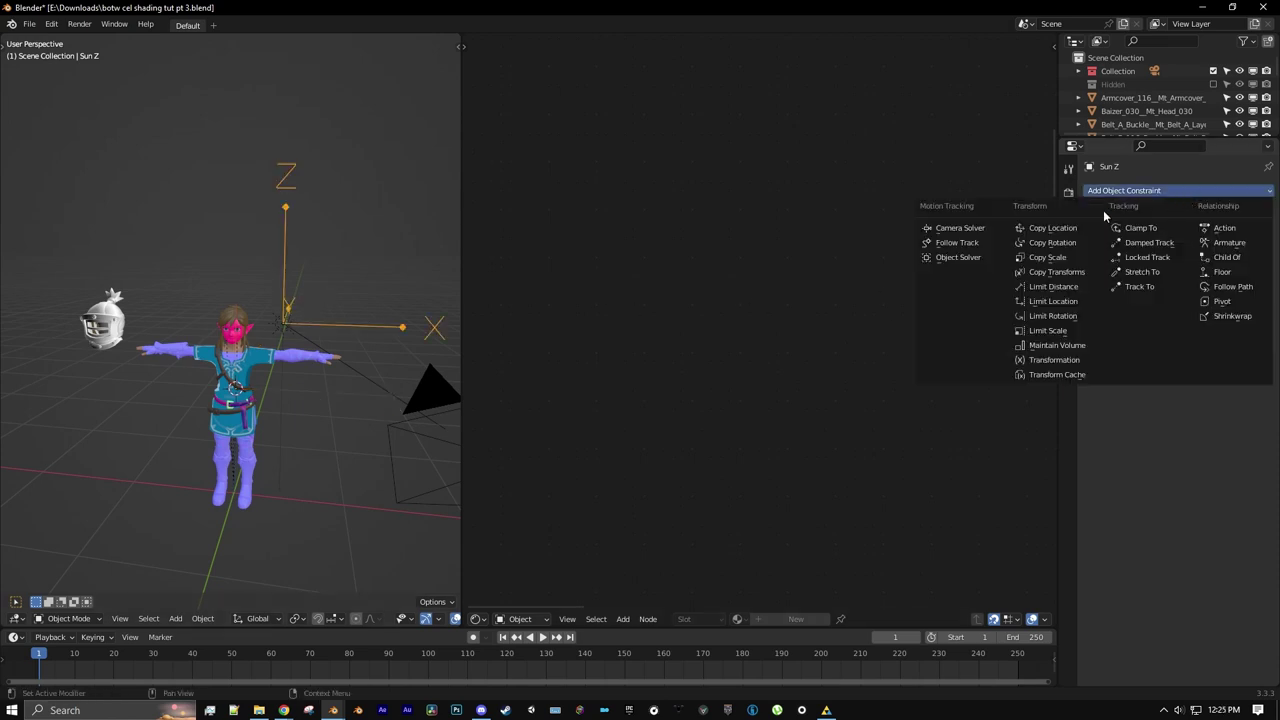
left_click(1142, 287)
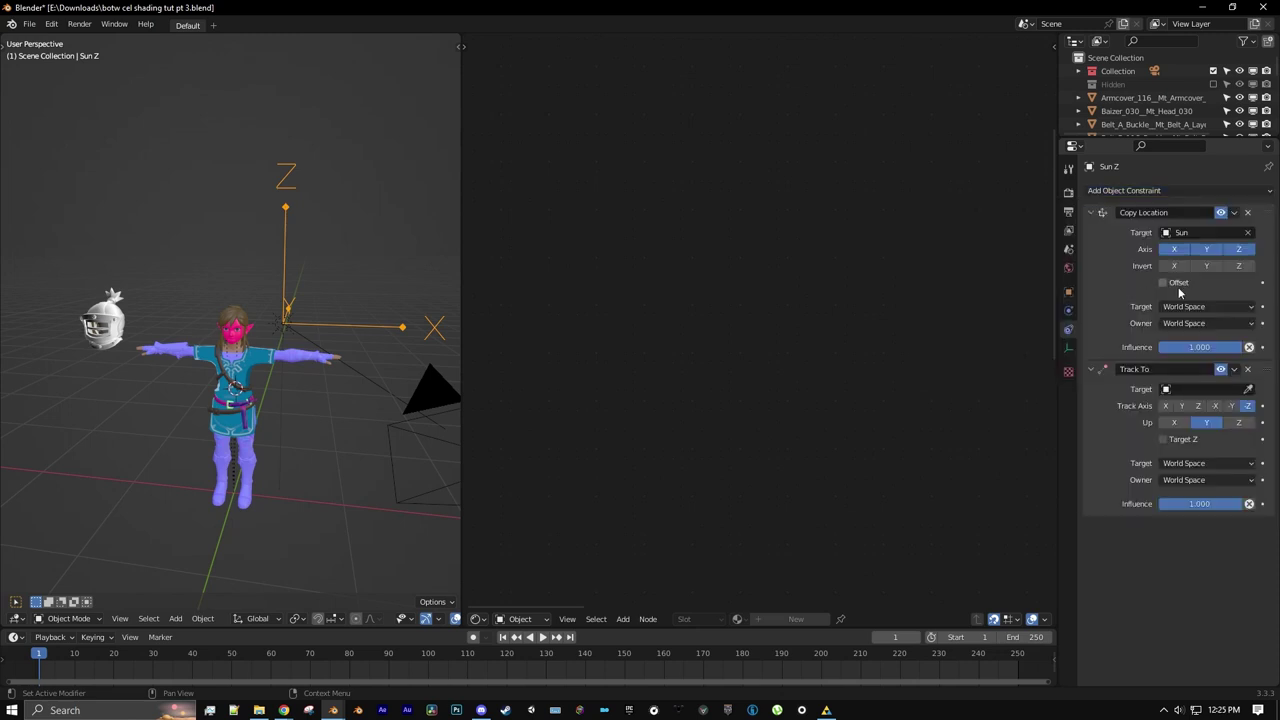
left_click(1247, 388)
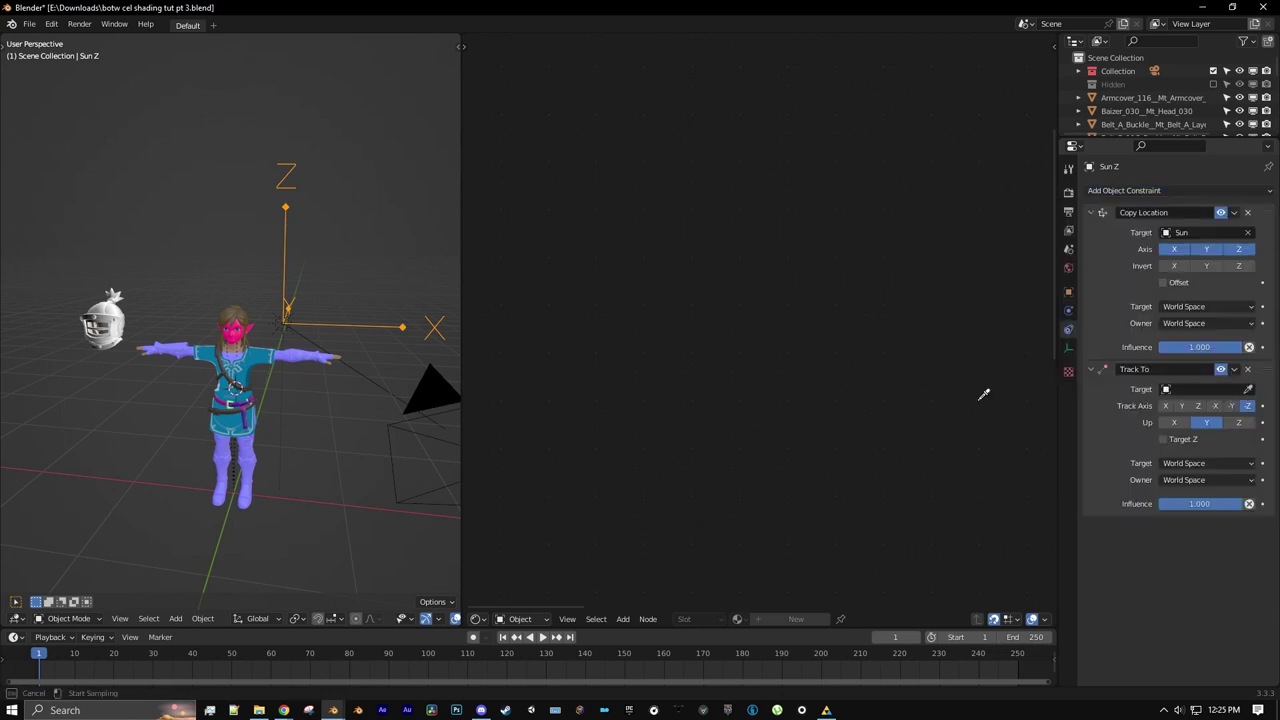
left_click(358, 352)
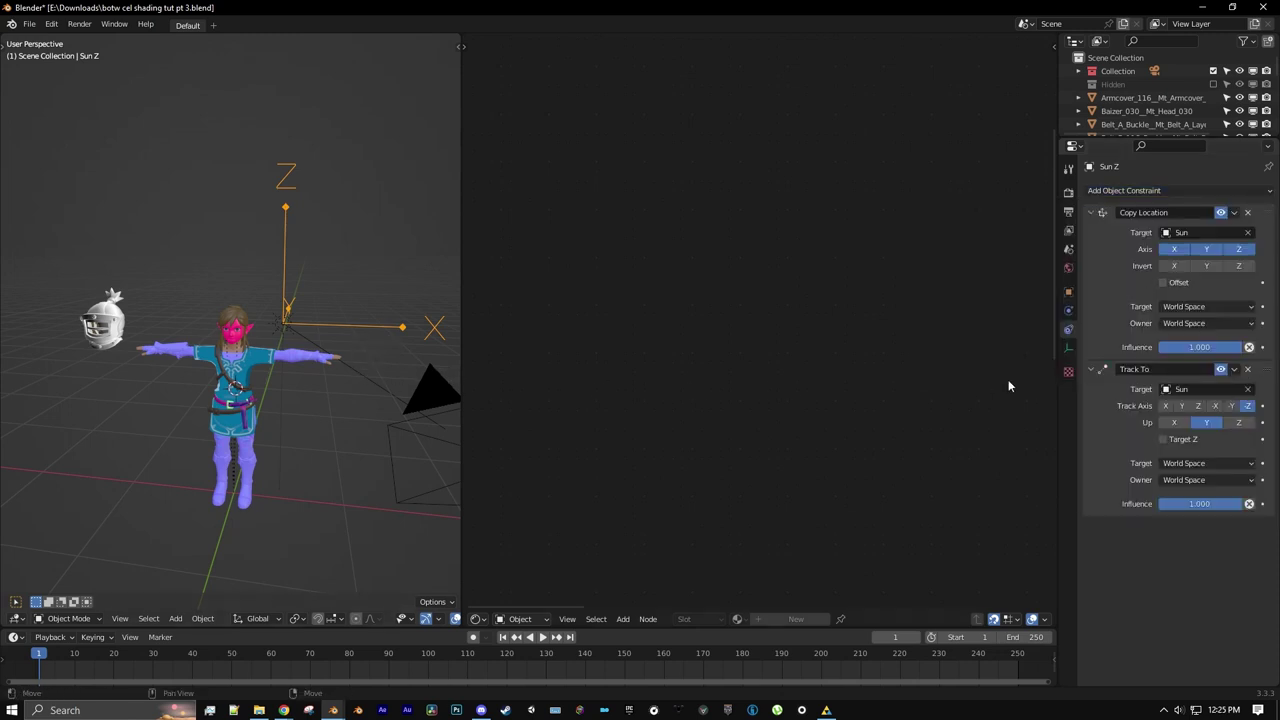
left_click(1162, 440)
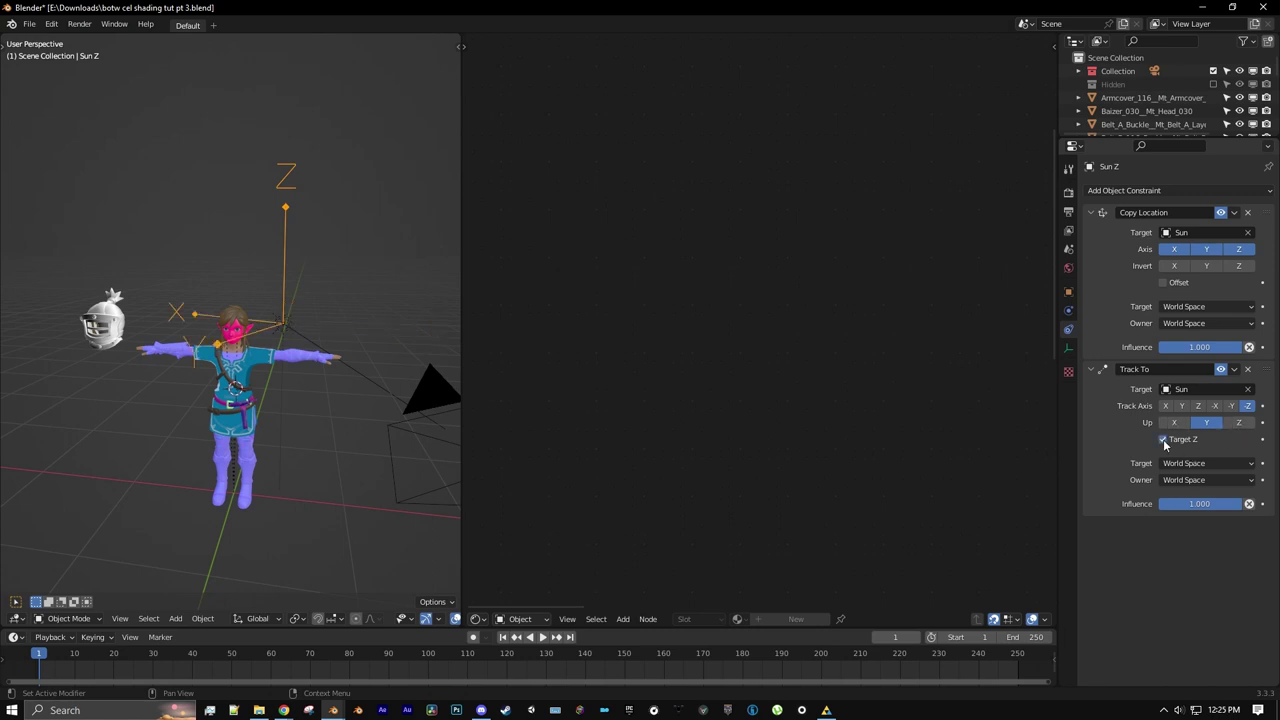
- Rotate the Sun light about the view and then freely to test how the Sun Z empty follows its rotation
middle_click_drag(331, 289, 298, 348)
left_click(322, 311)
key("r")
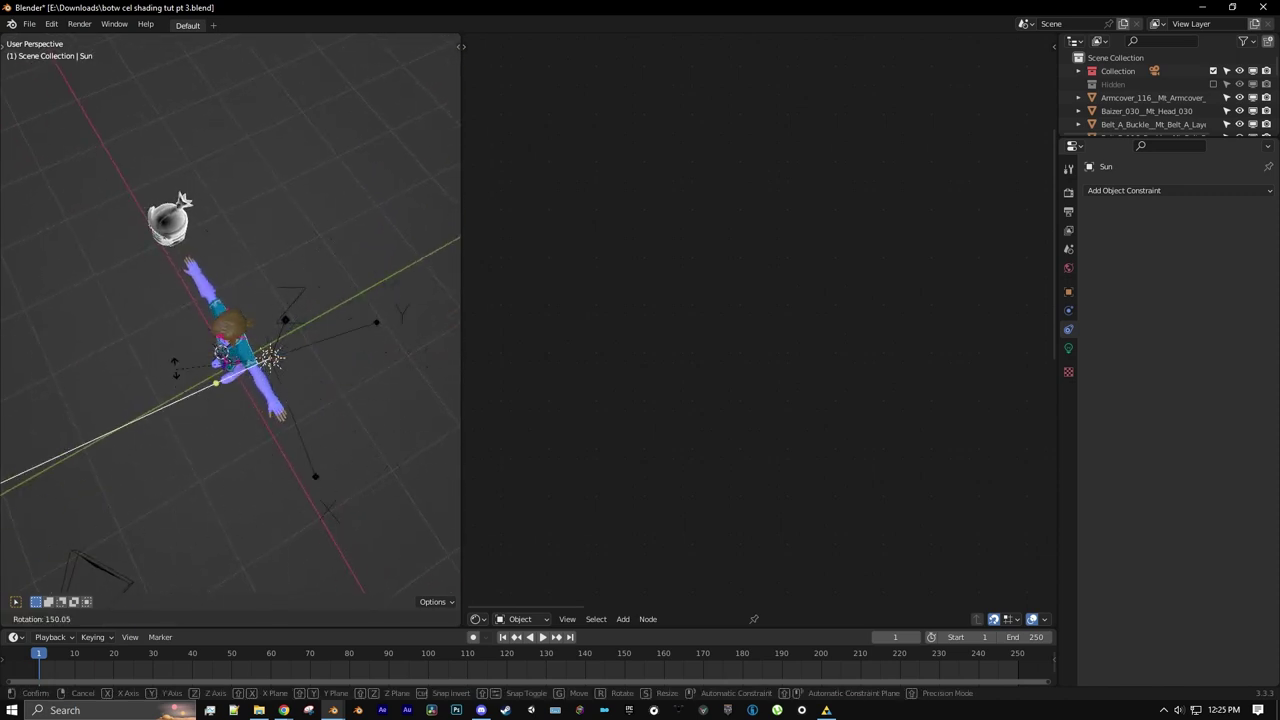
left_click(262, 292)
middle_click_drag(262, 292, 332, 340)
key("r")
key("r")
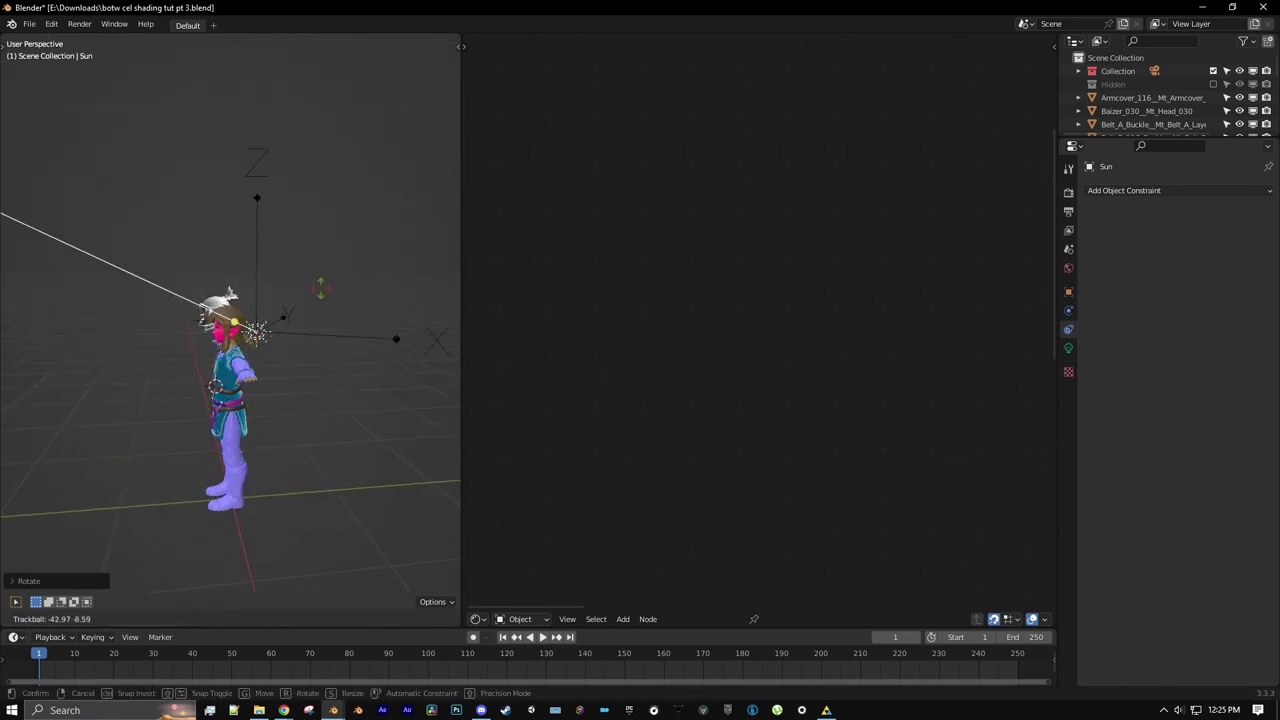
left_click(331, 360)
mouse_move(331, 360)
middle_mouse_down()
mouse_move(271, 366)
mouse_move(331, 378)
mouse_move(320, 372)
middle_mouse_up()
- Select the helmet's visor and open the Botw Clothing Shader node group of its Mt_Head_030 material
left_click(110, 336)
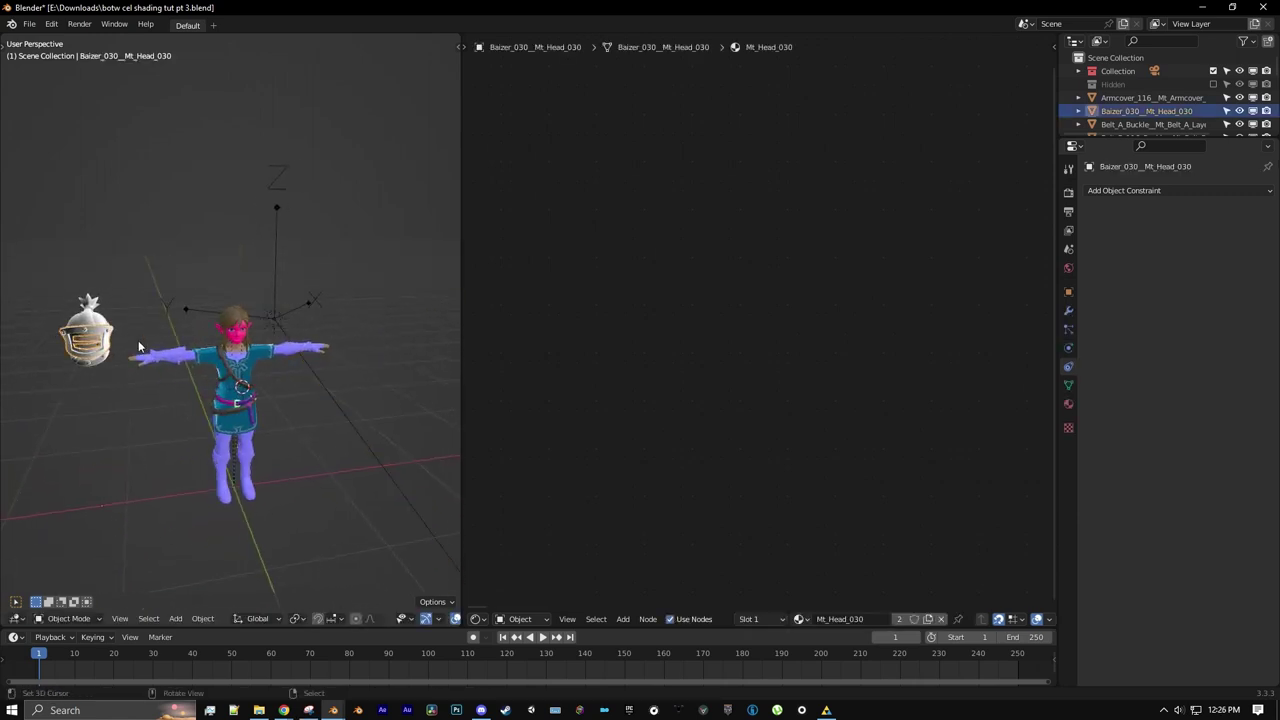
key("KP_Decimal")
key("Home")
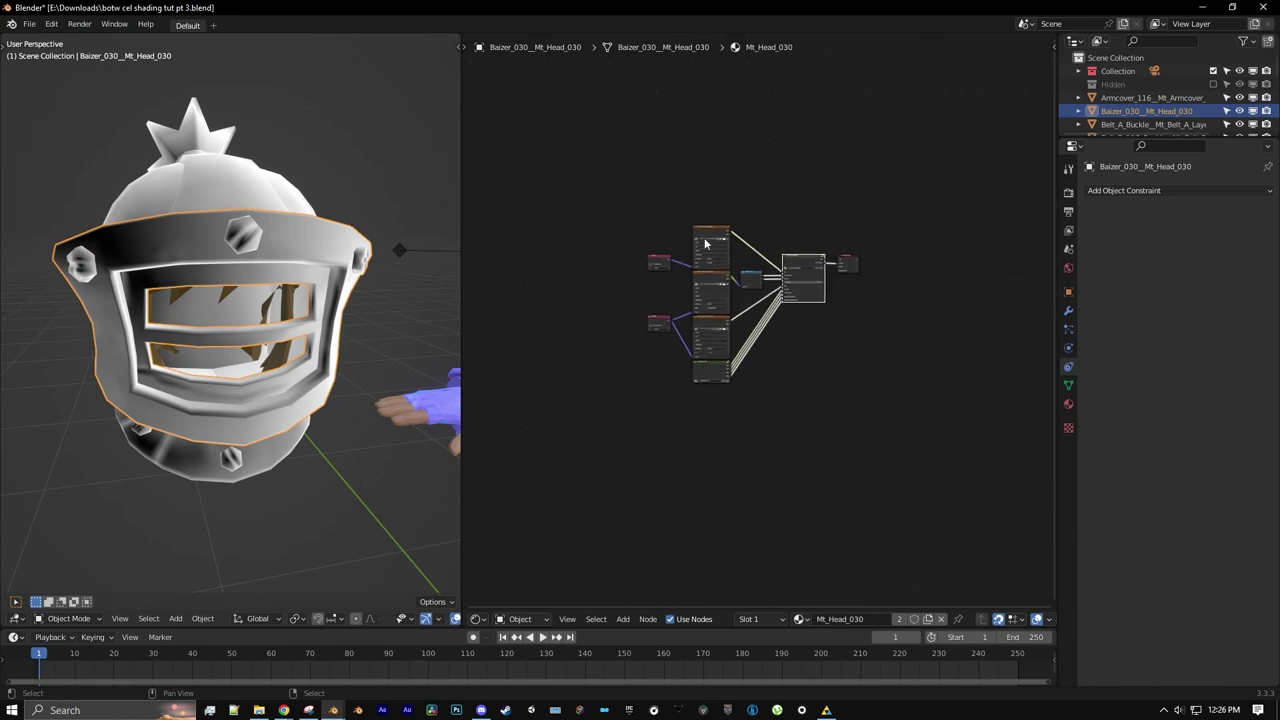
scroll(800, 265, "up", 5)
left_click(798, 253)
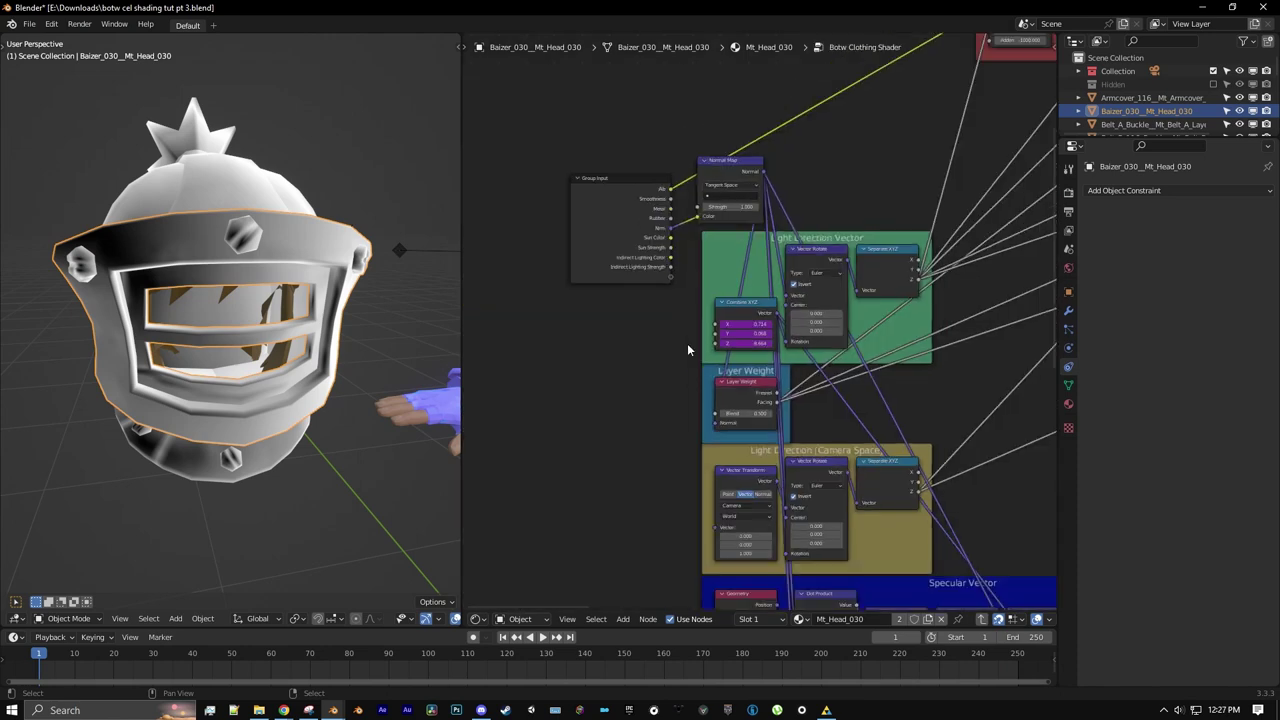
- Add a driver to the Value node that feeds the Add node and set its expression to var
scroll(700, 340, "down", 8, "shift")
scroll(783, 348, "up", 3)
scroll(783, 348, "up", 3)
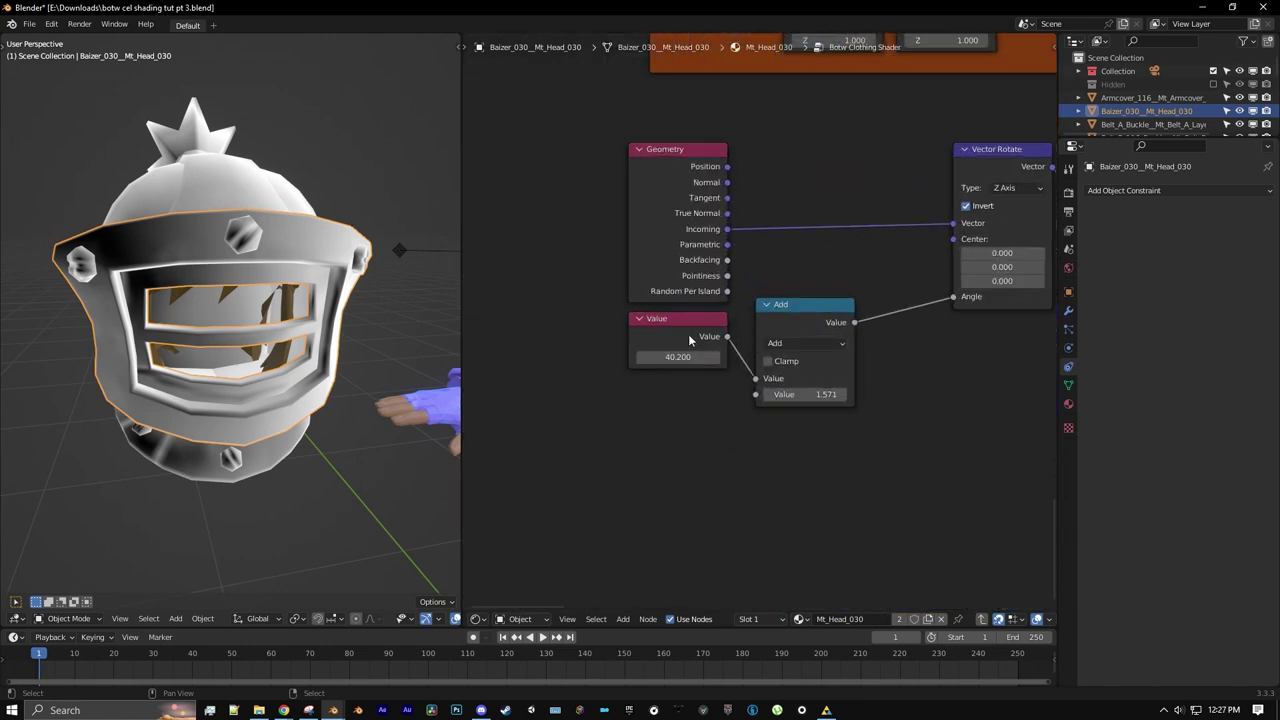
right_click(748, 358)
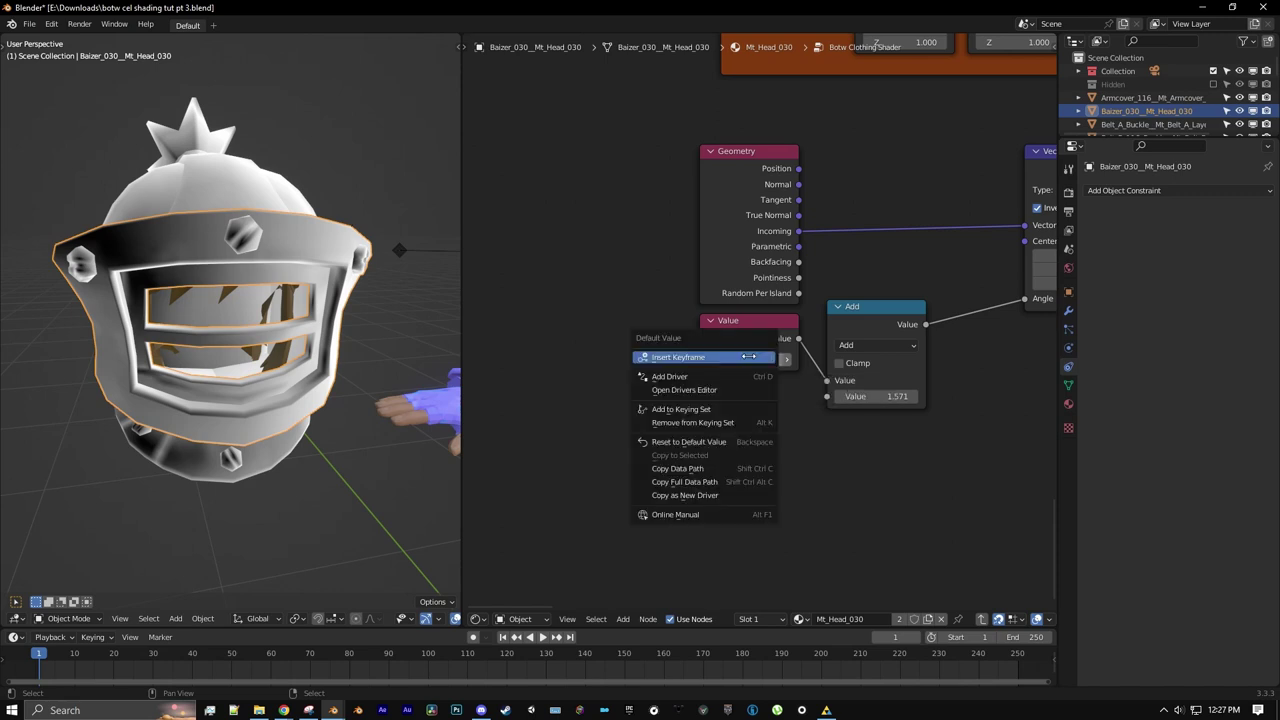
left_click(735, 376)
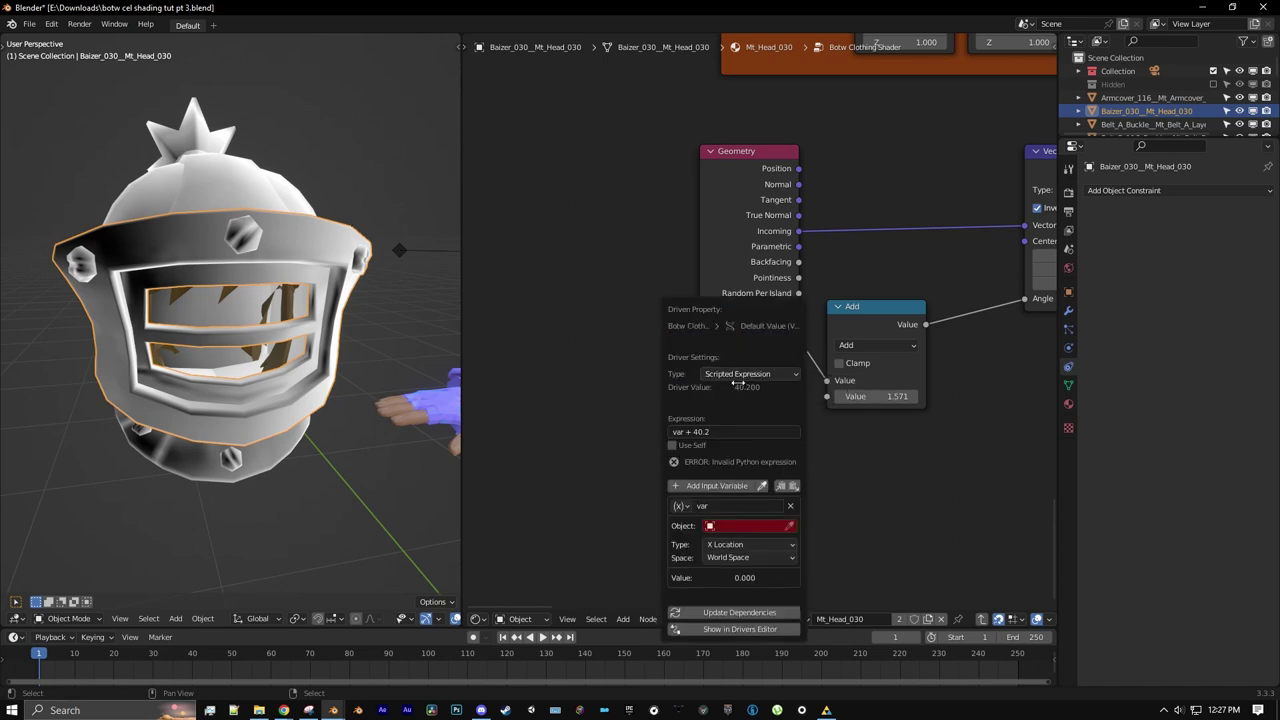
left_click(720, 431)
key("BackSpace")
key("Return")
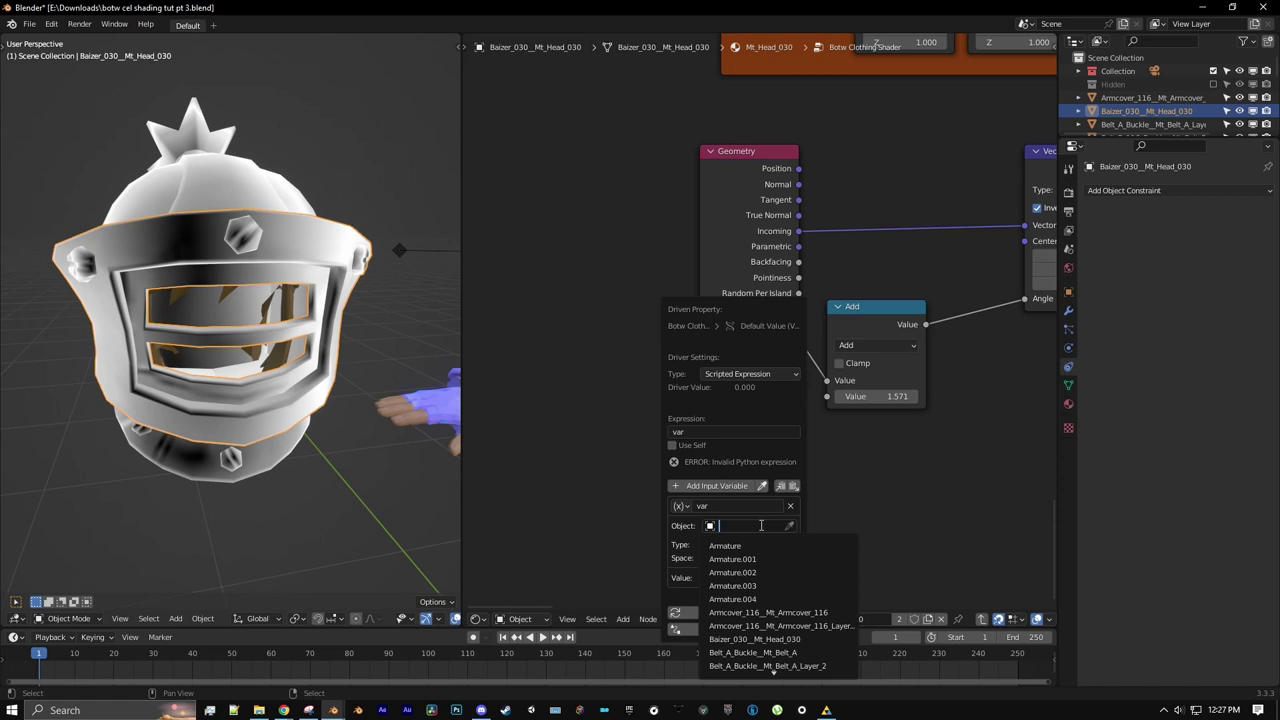
- Set the driver variable's object to Sun Z and its type to Z Rotation
type("sun")
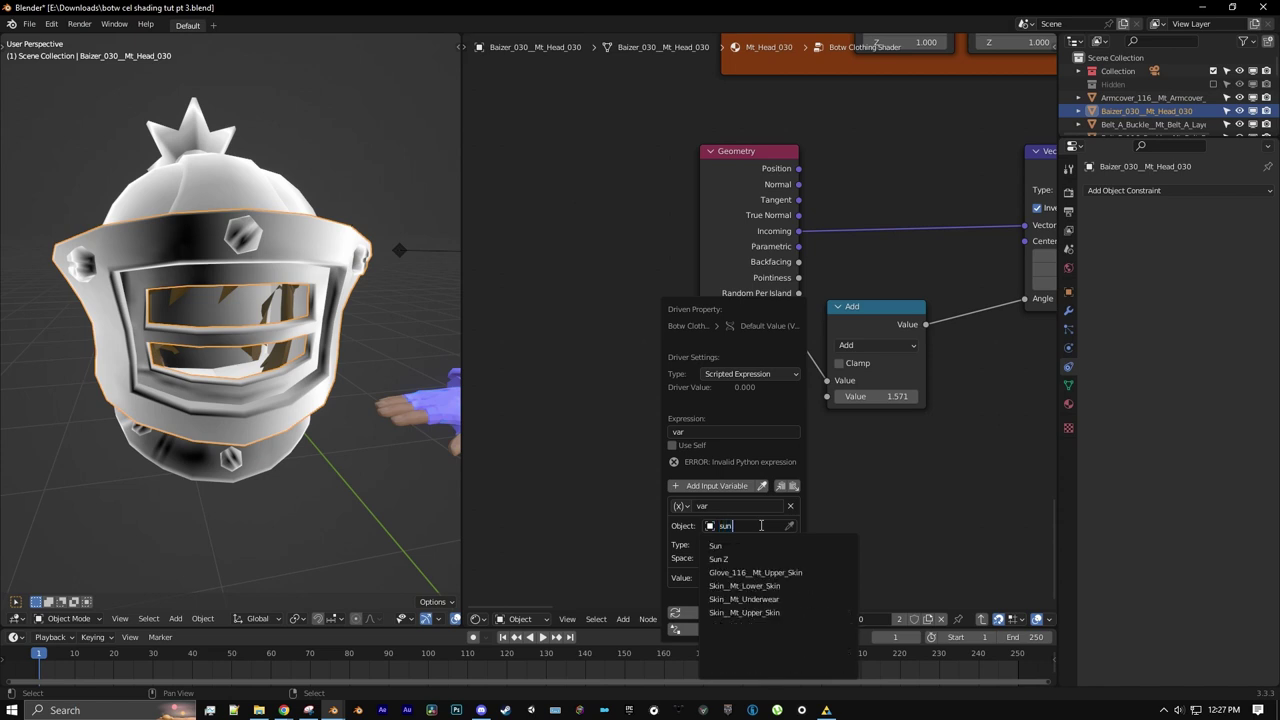
type(" z")
left_click(746, 547)
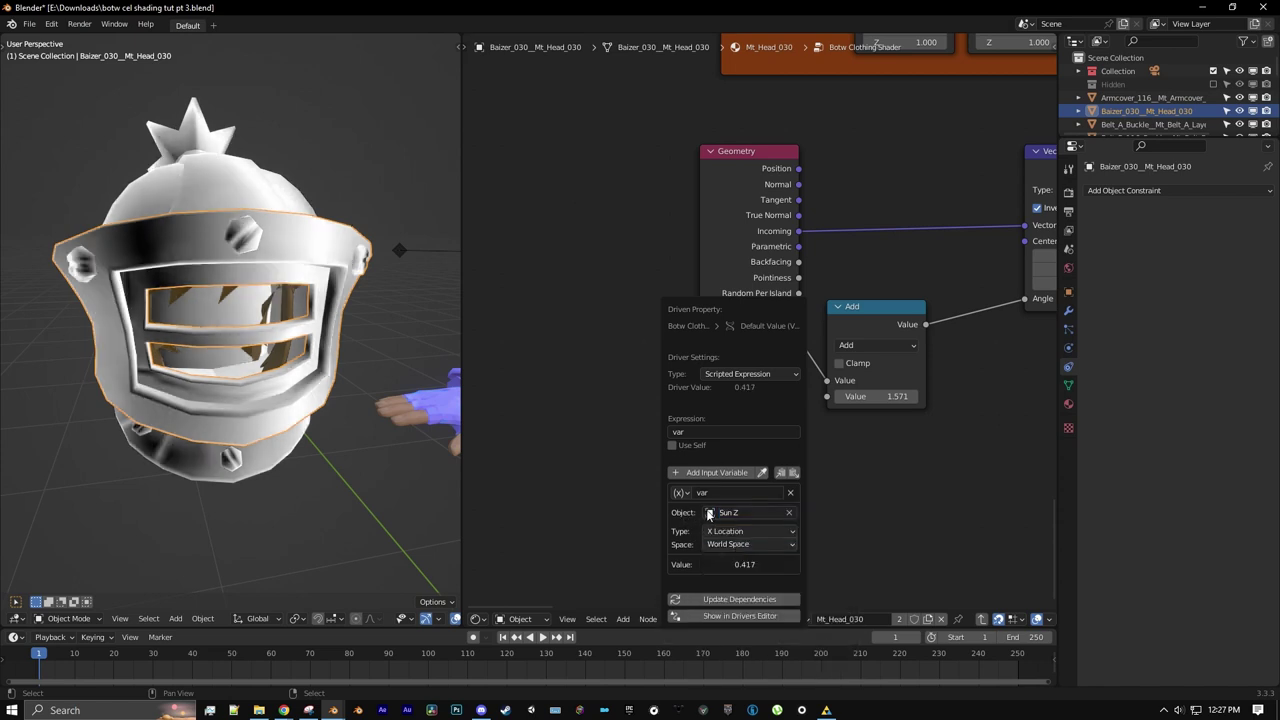
left_click(740, 533)
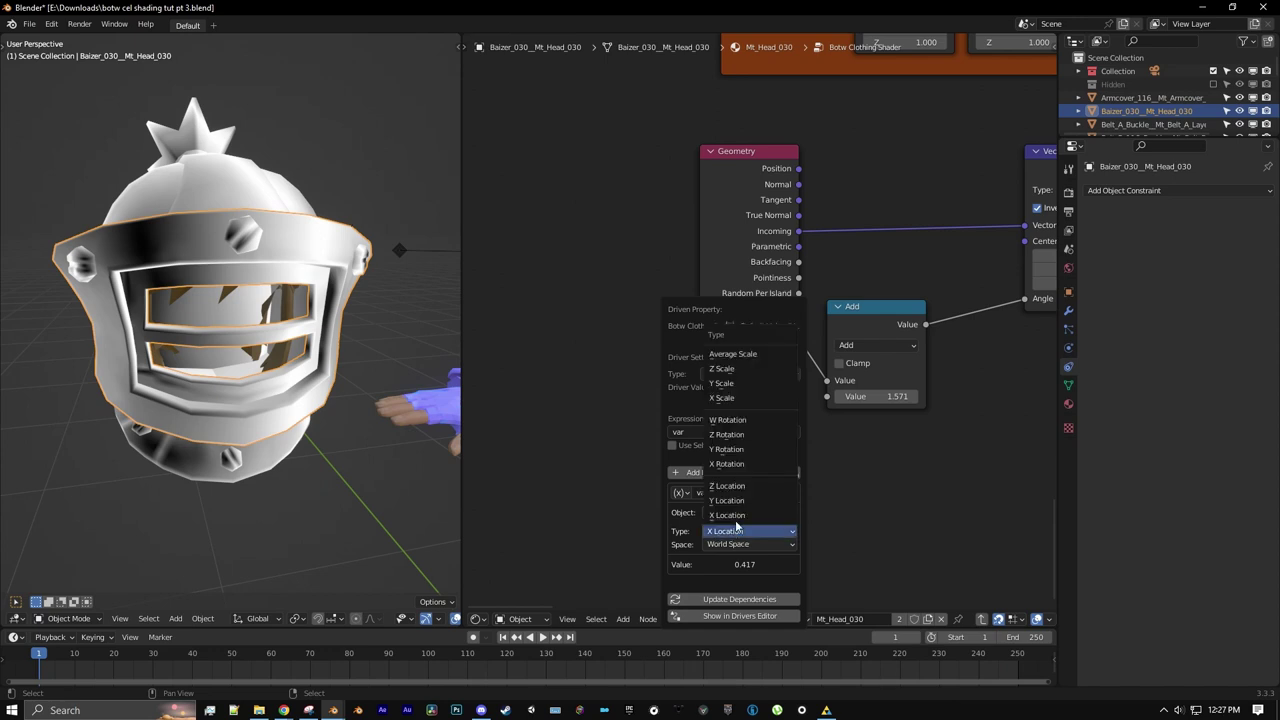
left_click(742, 436)
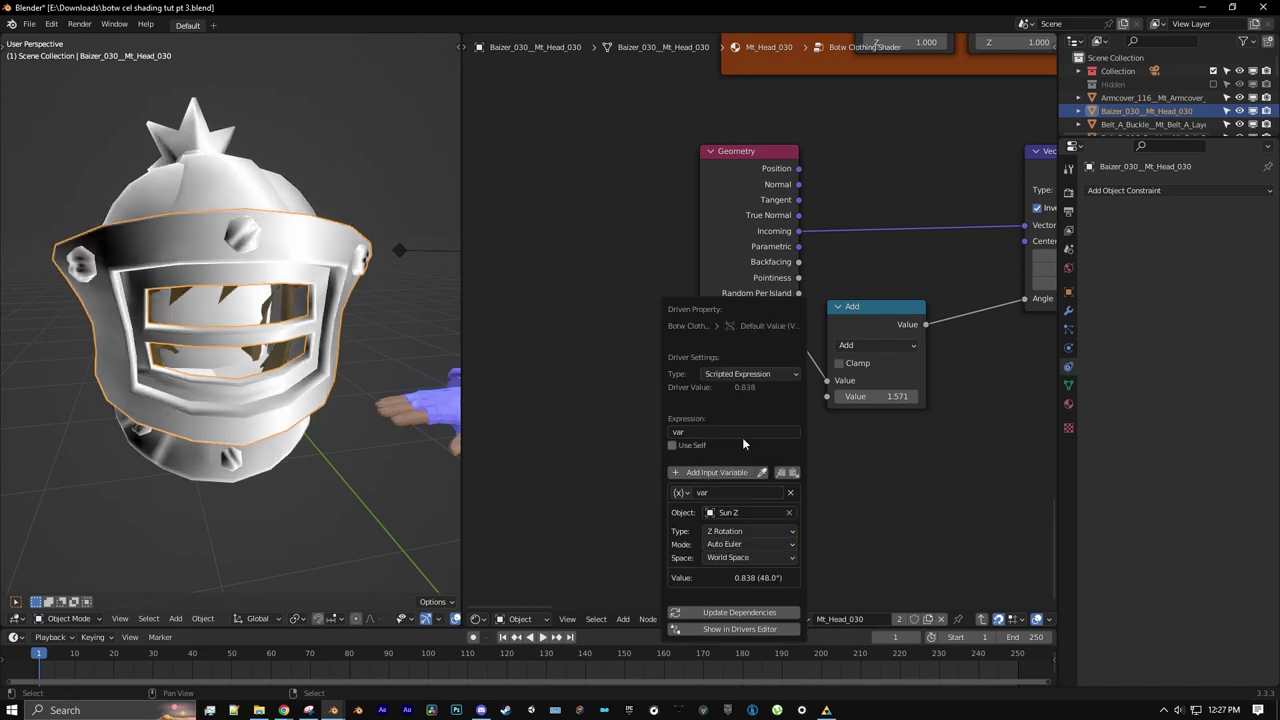
left_click(735, 557)
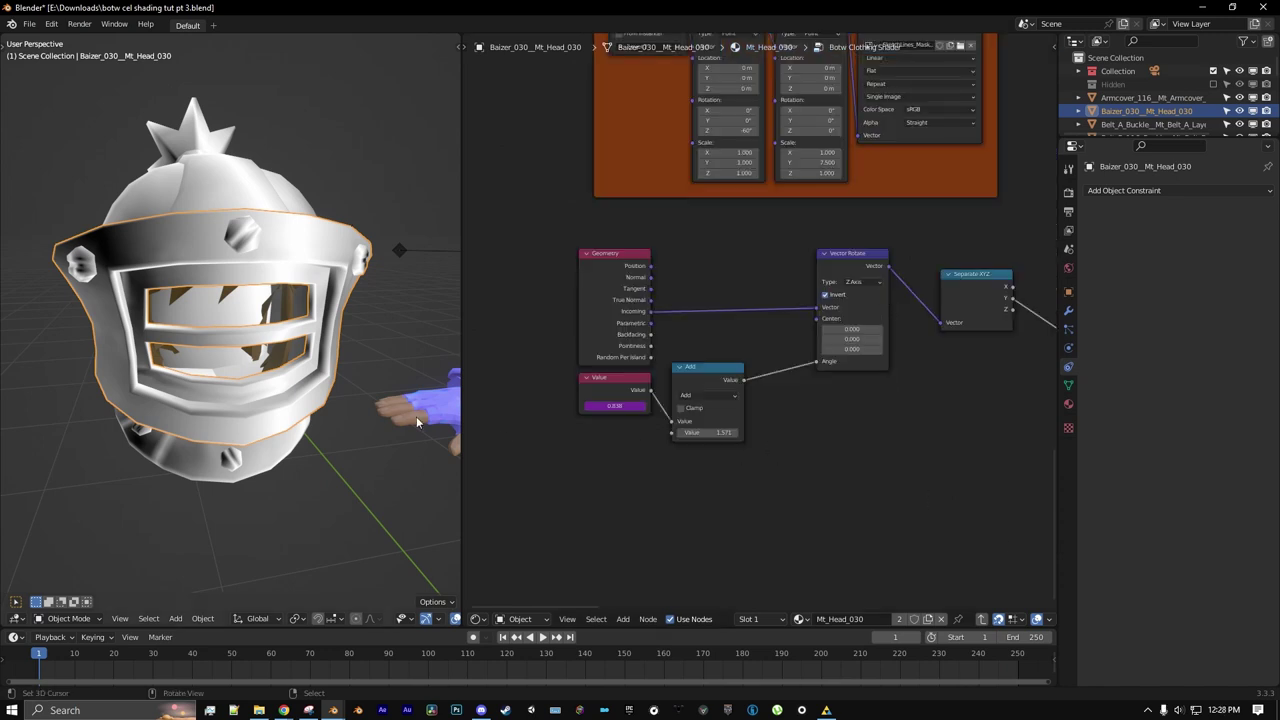
- Rotate the Sun light freely and examine the driven specular shading on the helmet from several sides
middle_click_drag(418, 418, 17, 362)
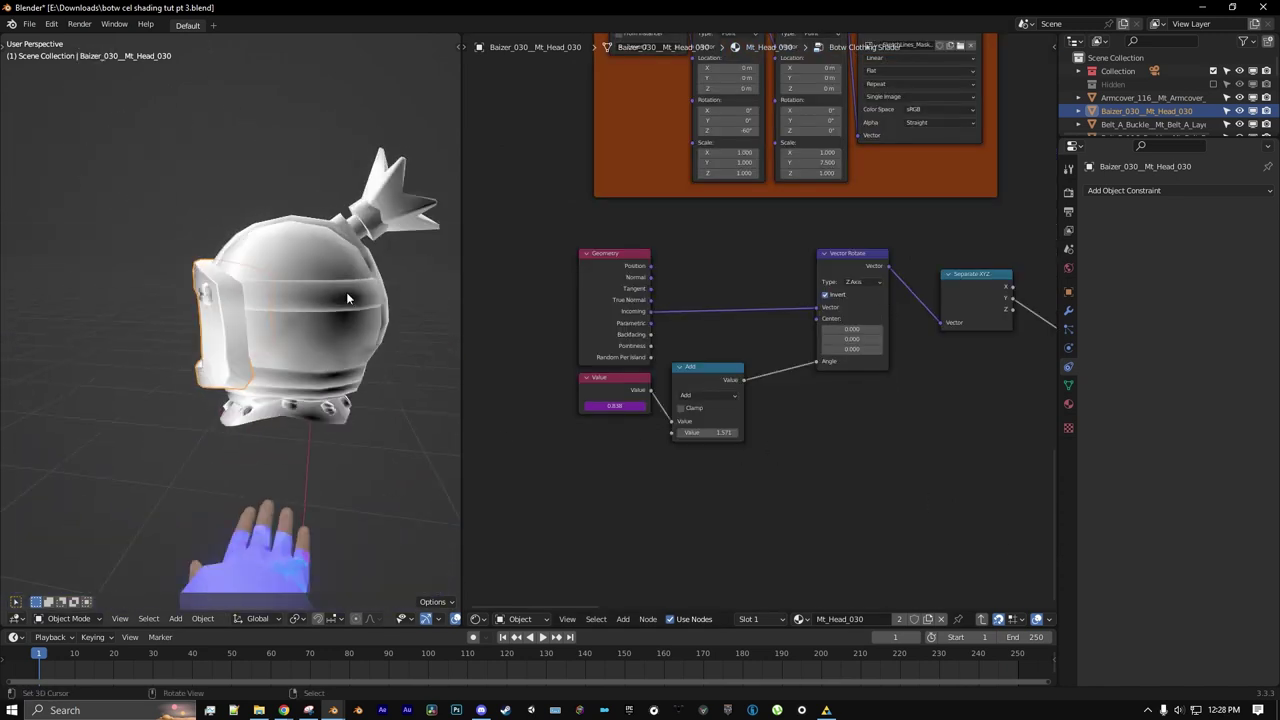
middle_click_drag(361, 330, 318, 320)
scroll(300, 313, "down", 7)
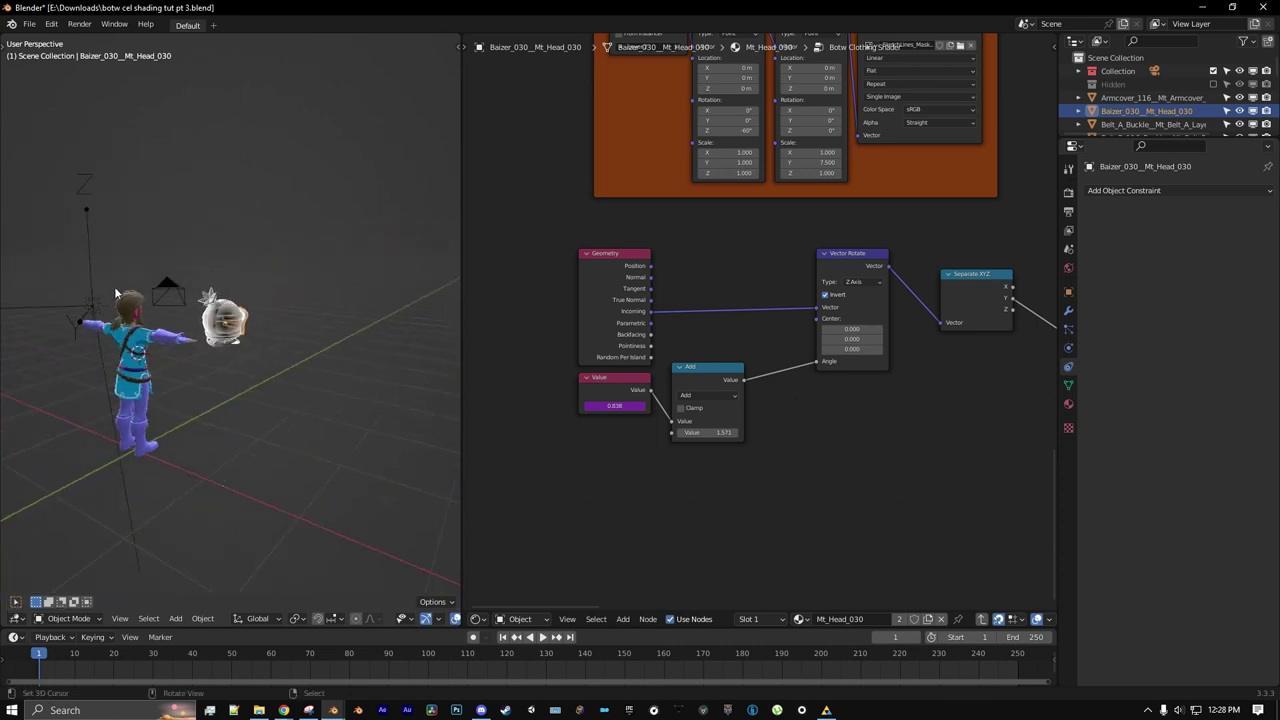
right_click(97, 361)
scroll(278, 394, "up", 4)
middle_click_drag(278, 394, 196, 321)
key("r")
key("r")
left_click(351, 386)
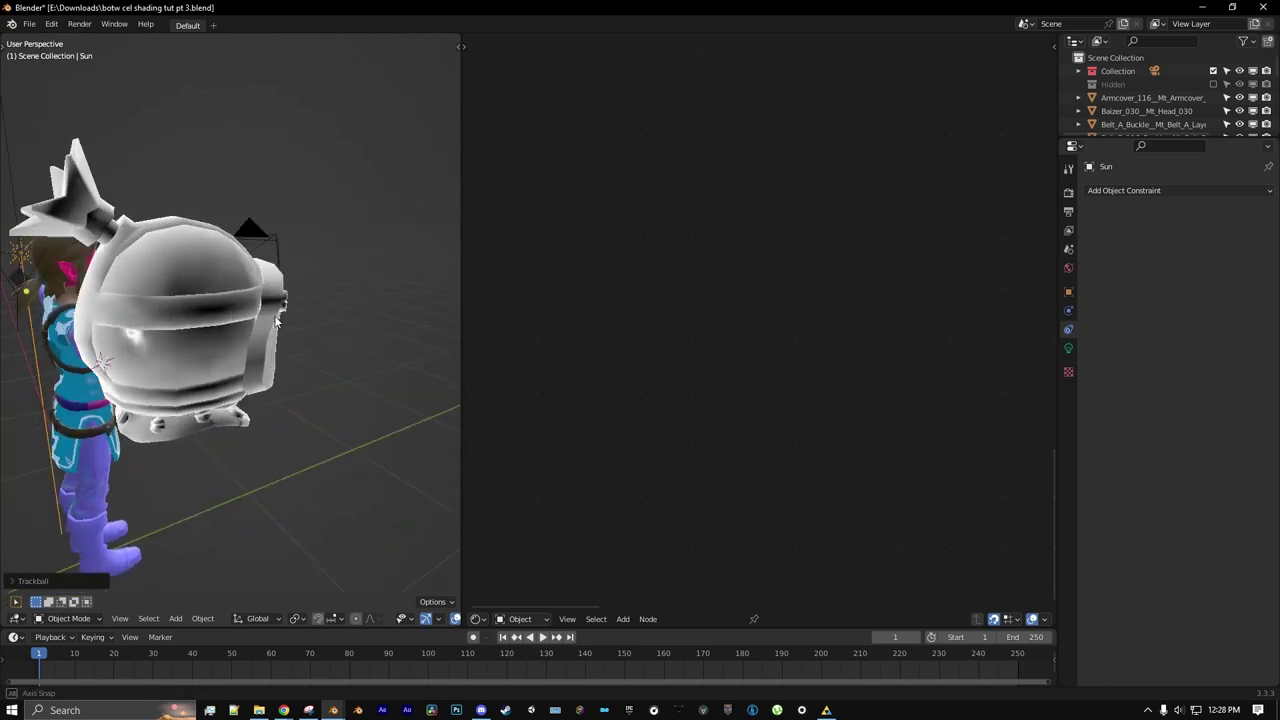
middle_click_drag(240, 318, 268, 316)
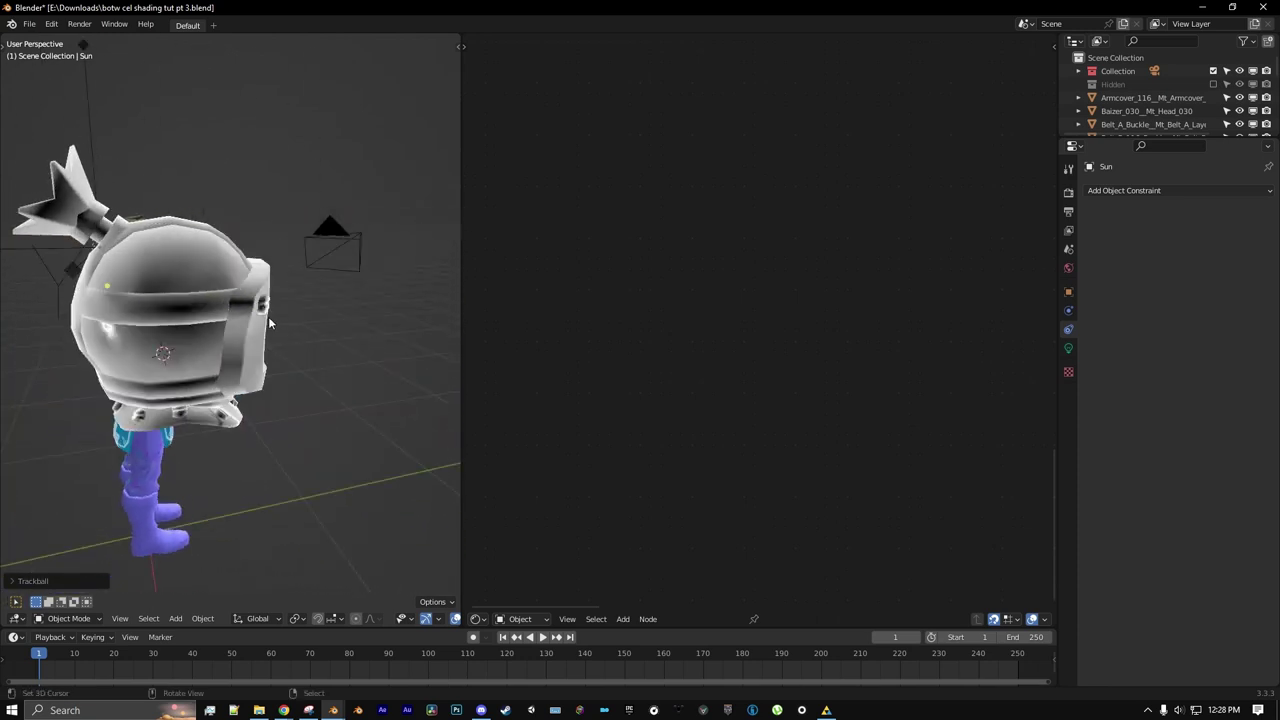
- Select the main helmet mesh and open its Botw Clothing Shader group at the nodes below the Specular Sketch Texture frame
left_click(175, 313)
key("Home")
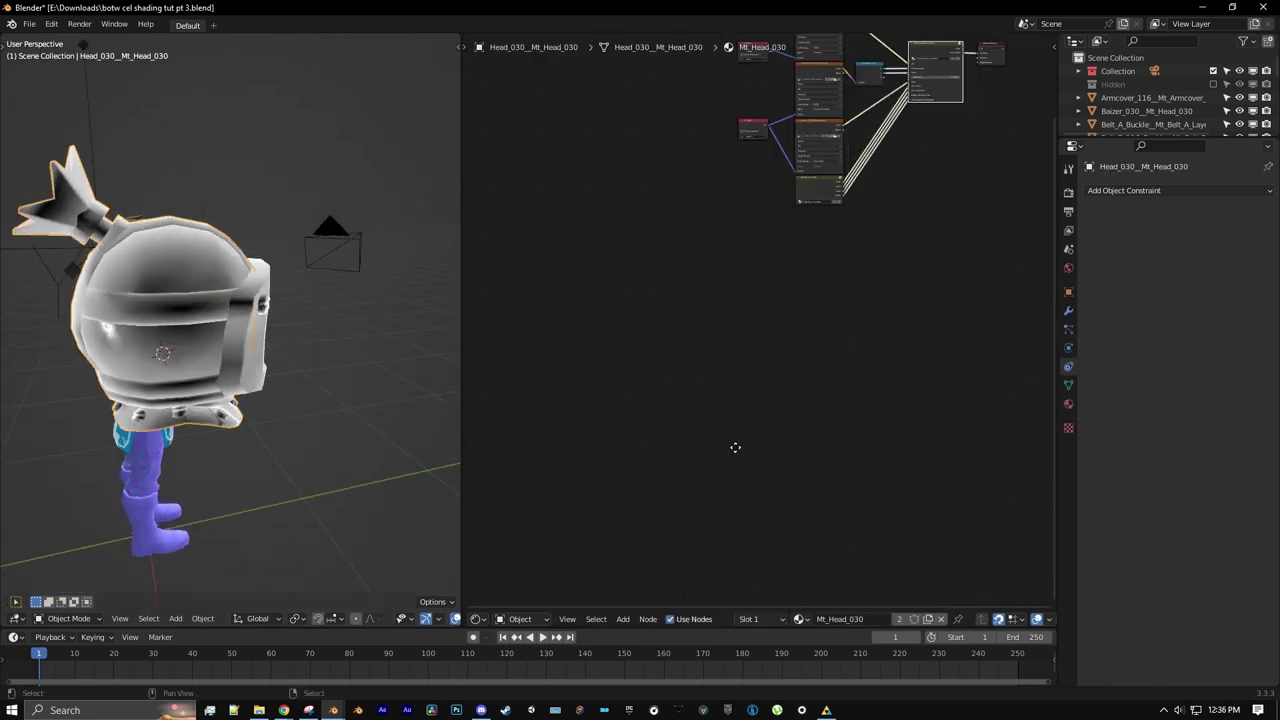
scroll(894, 391, "up", 5)
scroll(832, 387, "down", 5)
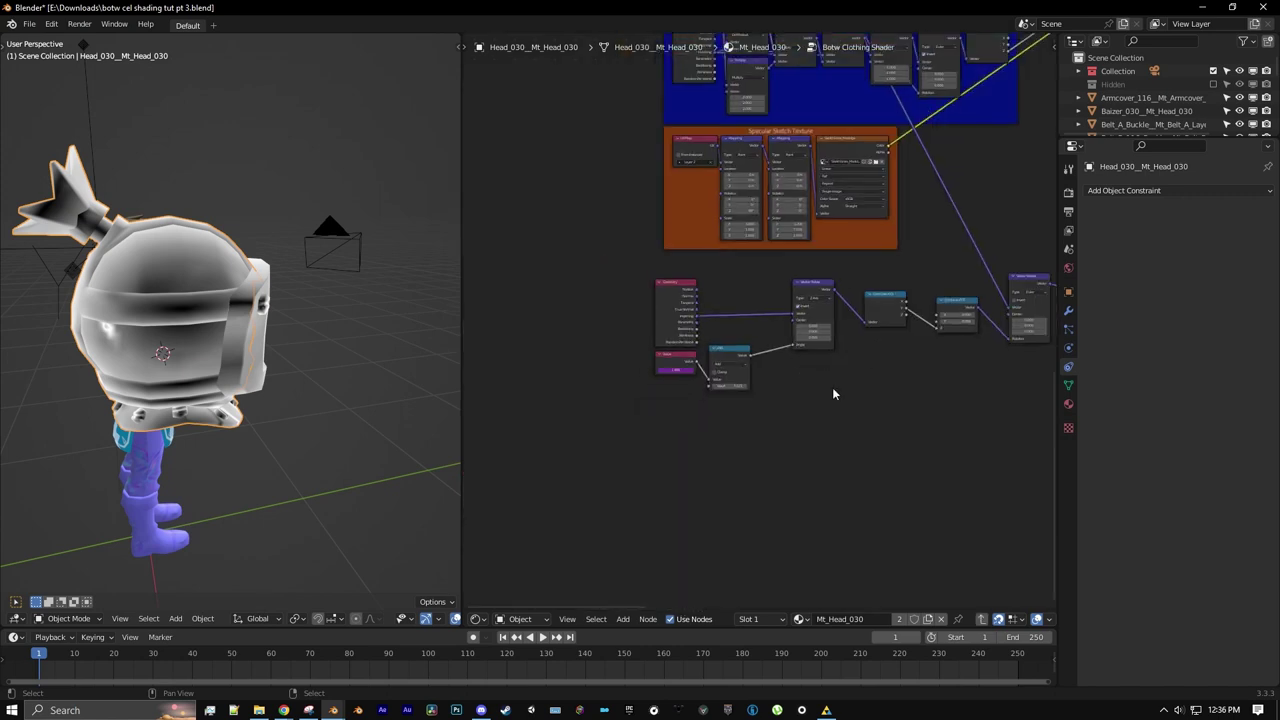
middle_click_drag(832, 387, 788, 371)
scroll(656, 543, "up", 2)
- Add a Frame node below the Value and Add nodes in the shader group
left_click(623, 619)
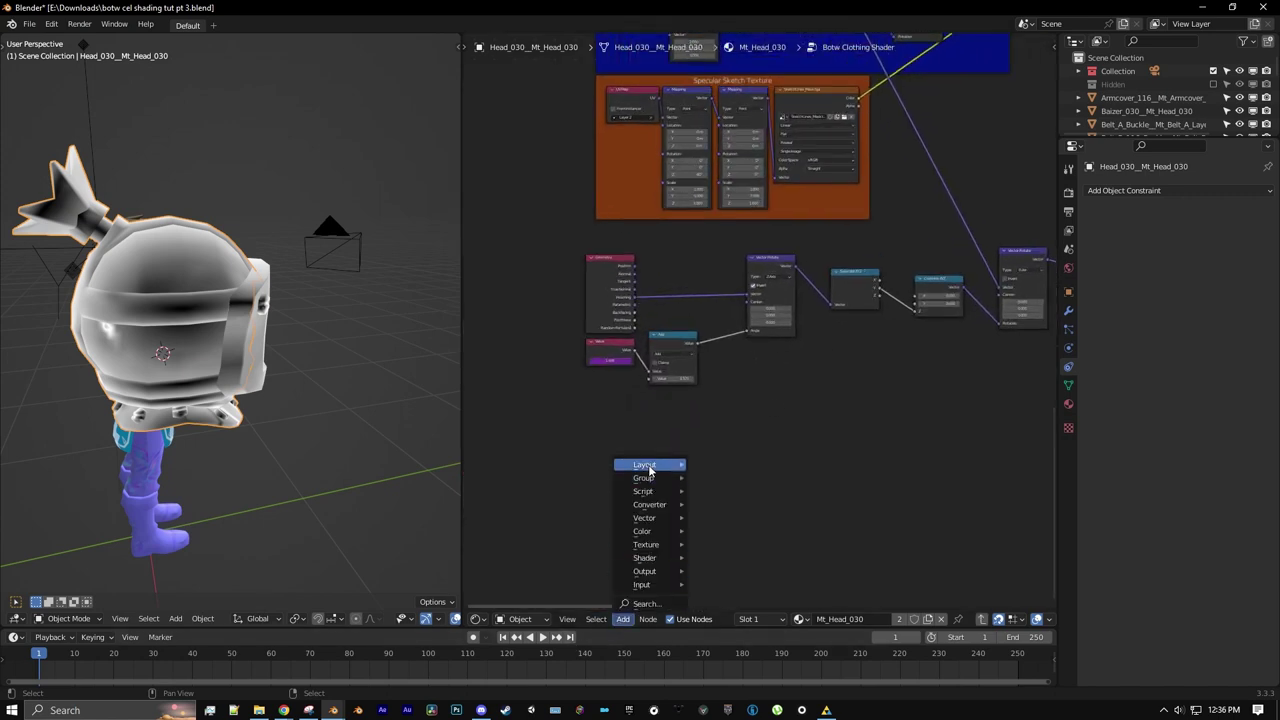
mouse_move(650, 466)
left_click(720, 466)
scroll(686, 334, "up", 2)
middle_click_drag(686, 334, 594, 338)
scroll(549, 337, "down", 4)
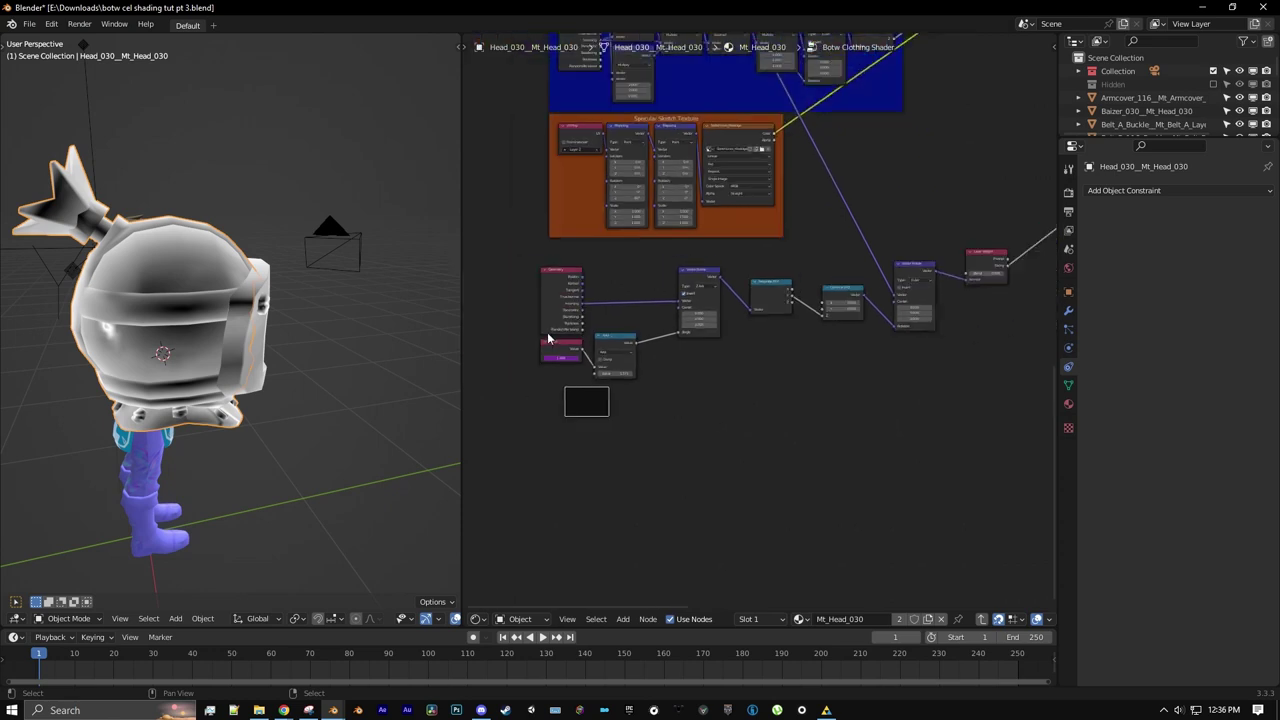
- Move the node chain from Geometry and Value through Layer Weight into the new frame
left_click_drag(511, 268, 988, 368)
key("g")
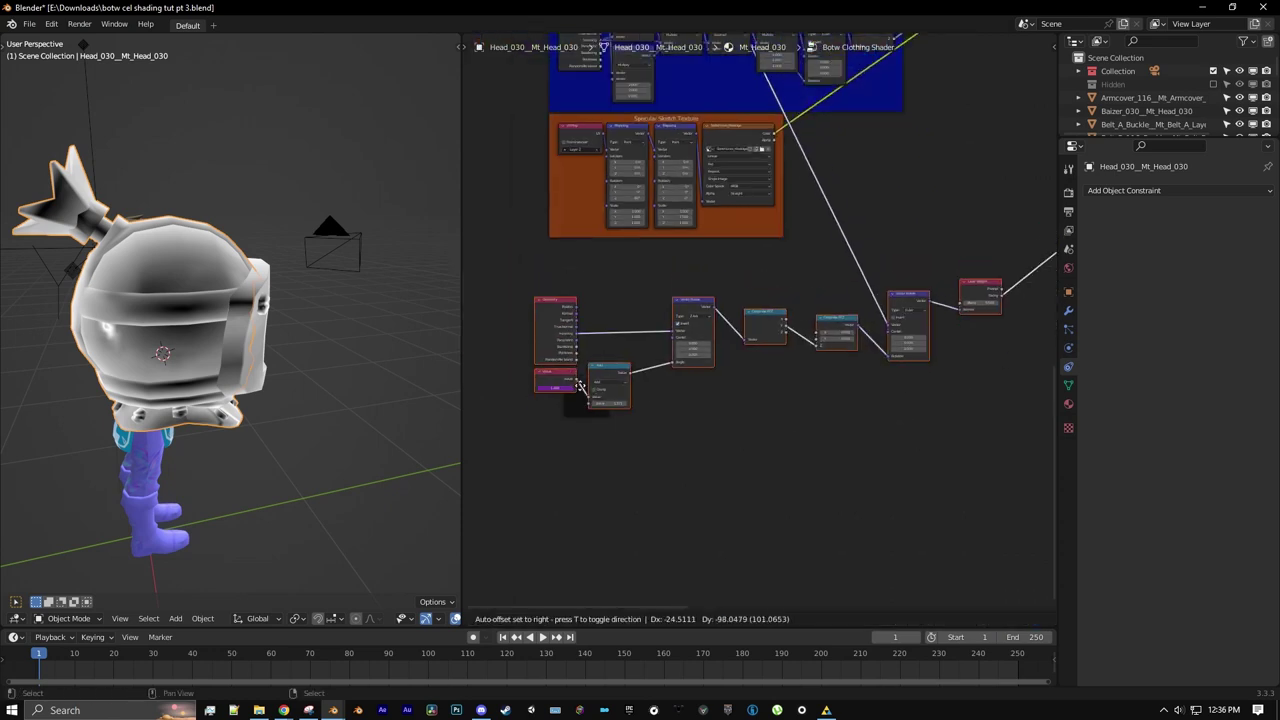
left_click(590, 360)
middle_click_drag(685, 366, 785, 378)
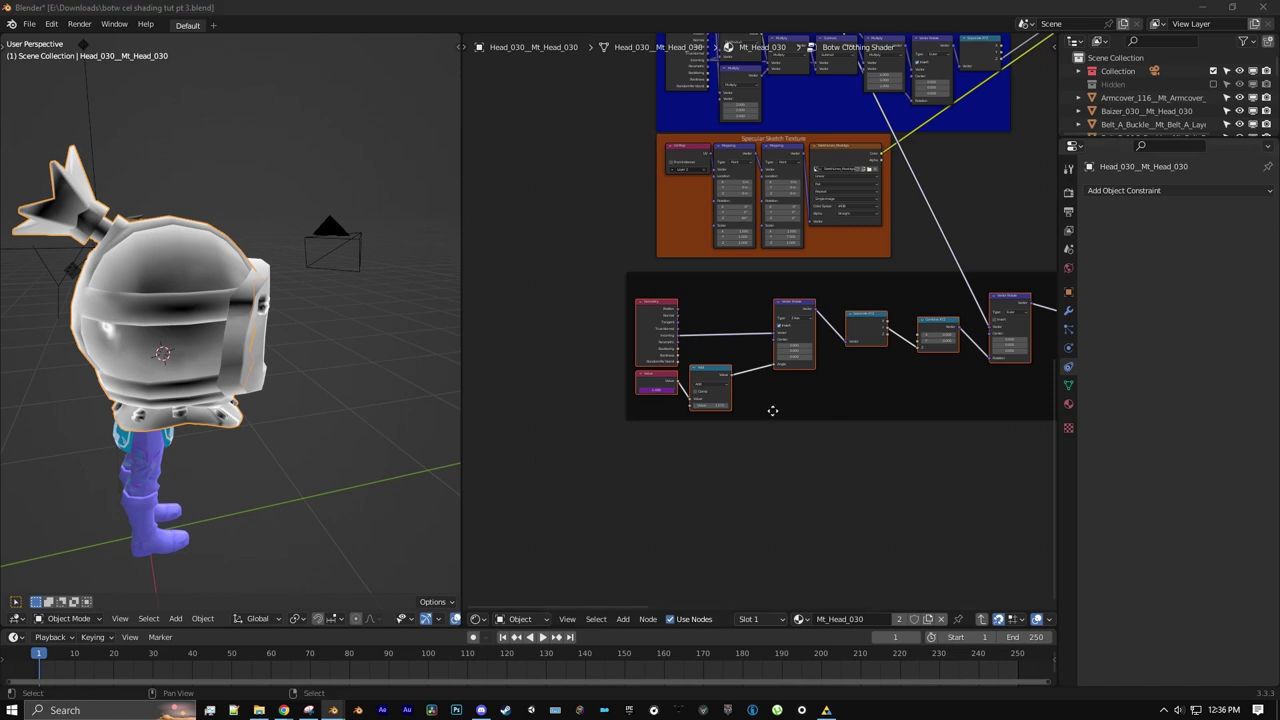
- Label the new frame "Orbital Specular" in its node properties
scroll(851, 395, "up", 3)
left_click(844, 322)
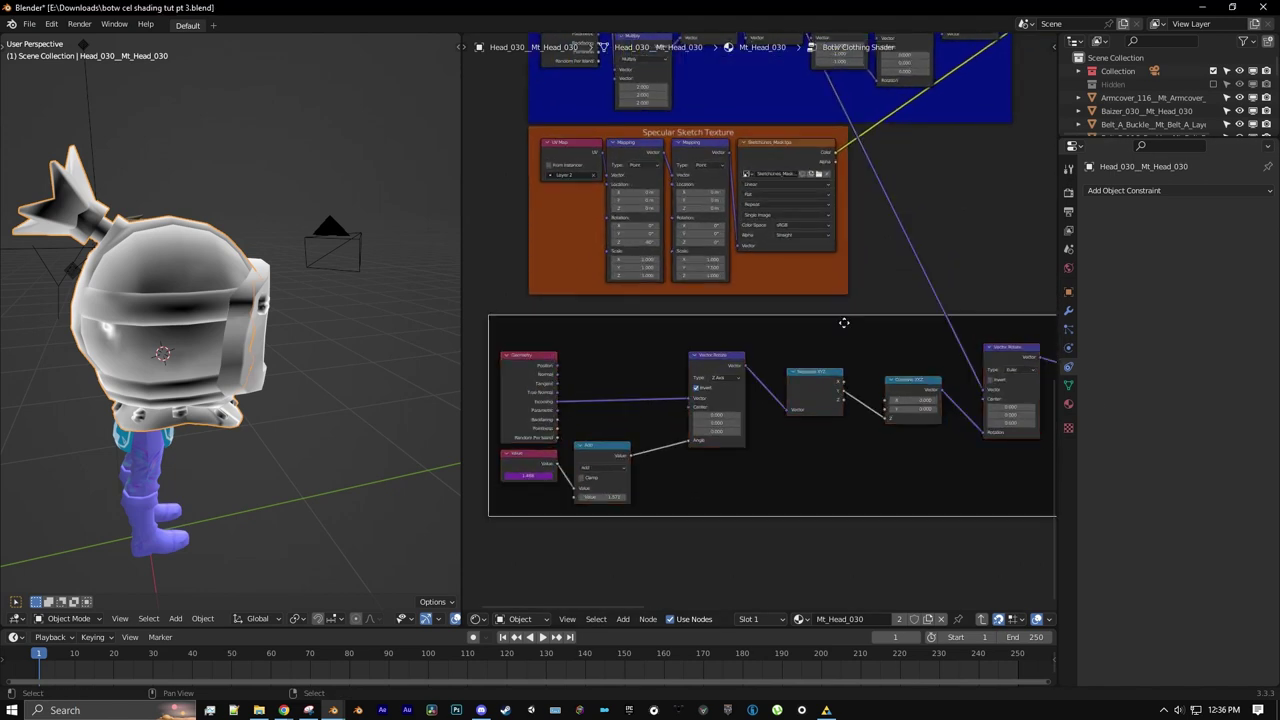
key("n")
left_click(982, 102)
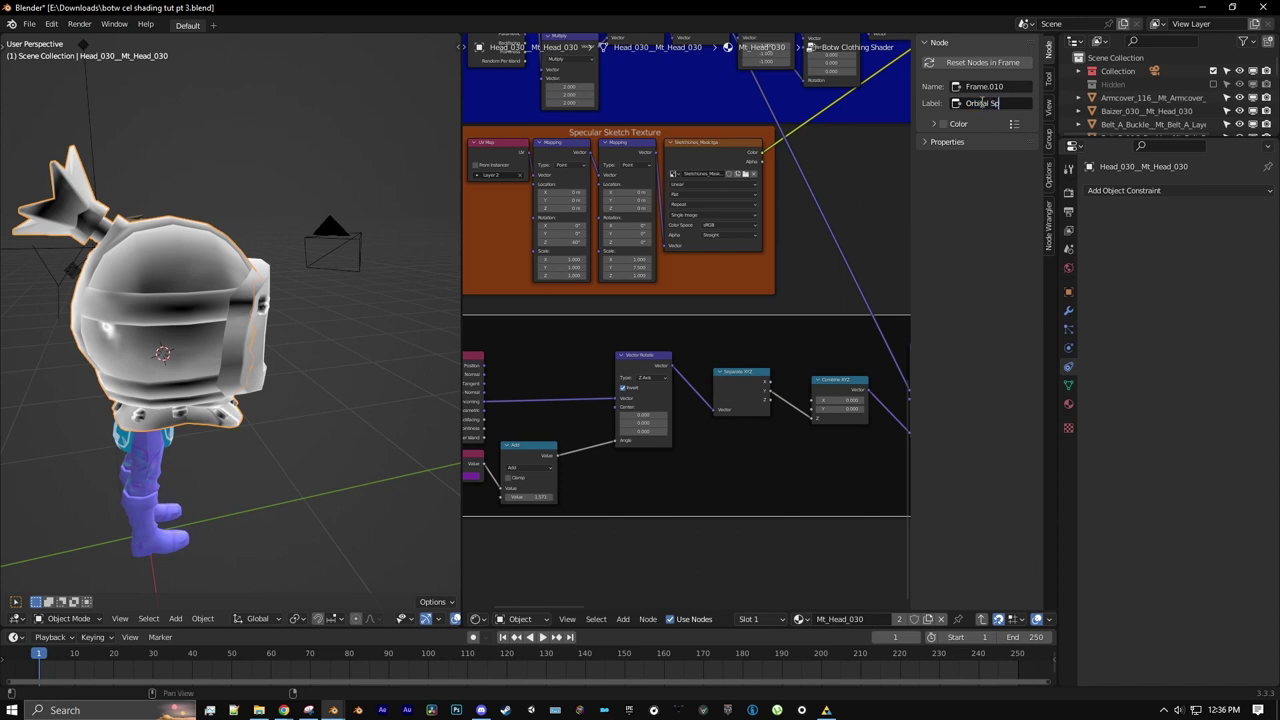
type("Orbital Specular")
key("Return")
- Give the Orbital Specular frame a custom purple color with hue 0.745, saturation 1.000 and value 0.608
left_click(943, 124)
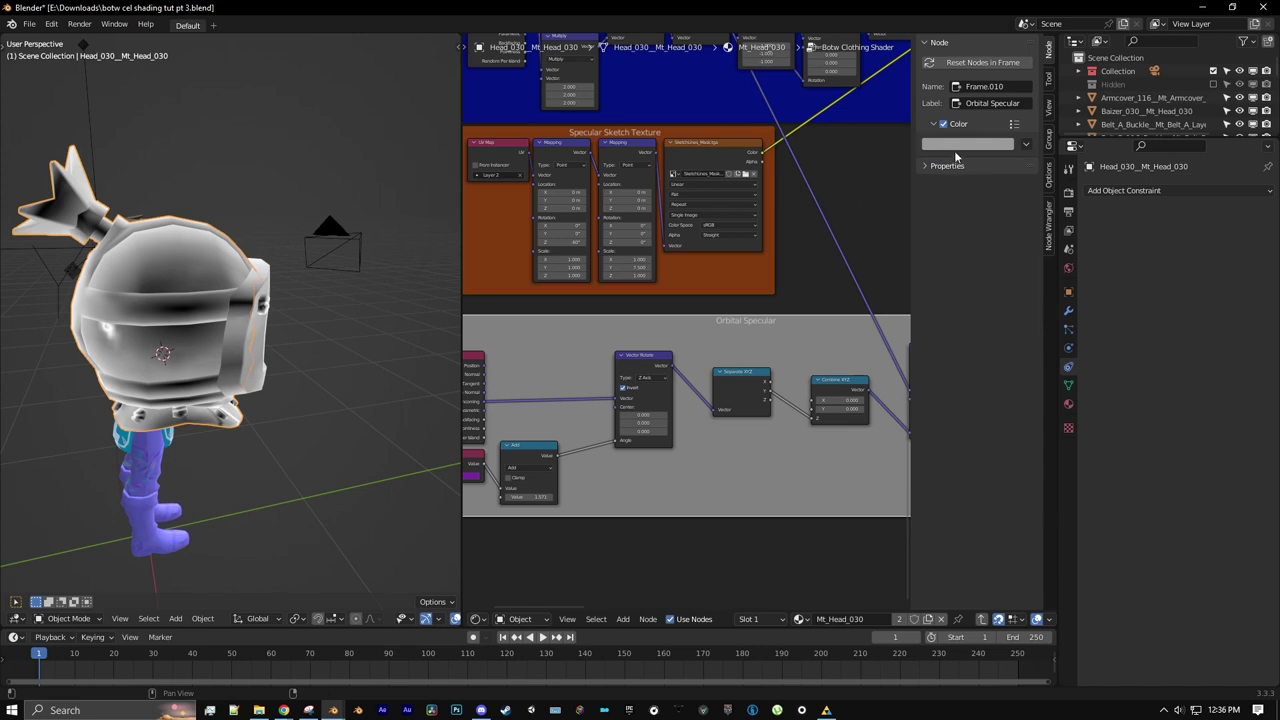
left_click(957, 150)
left_click_drag(987, 220, 1025, 201)
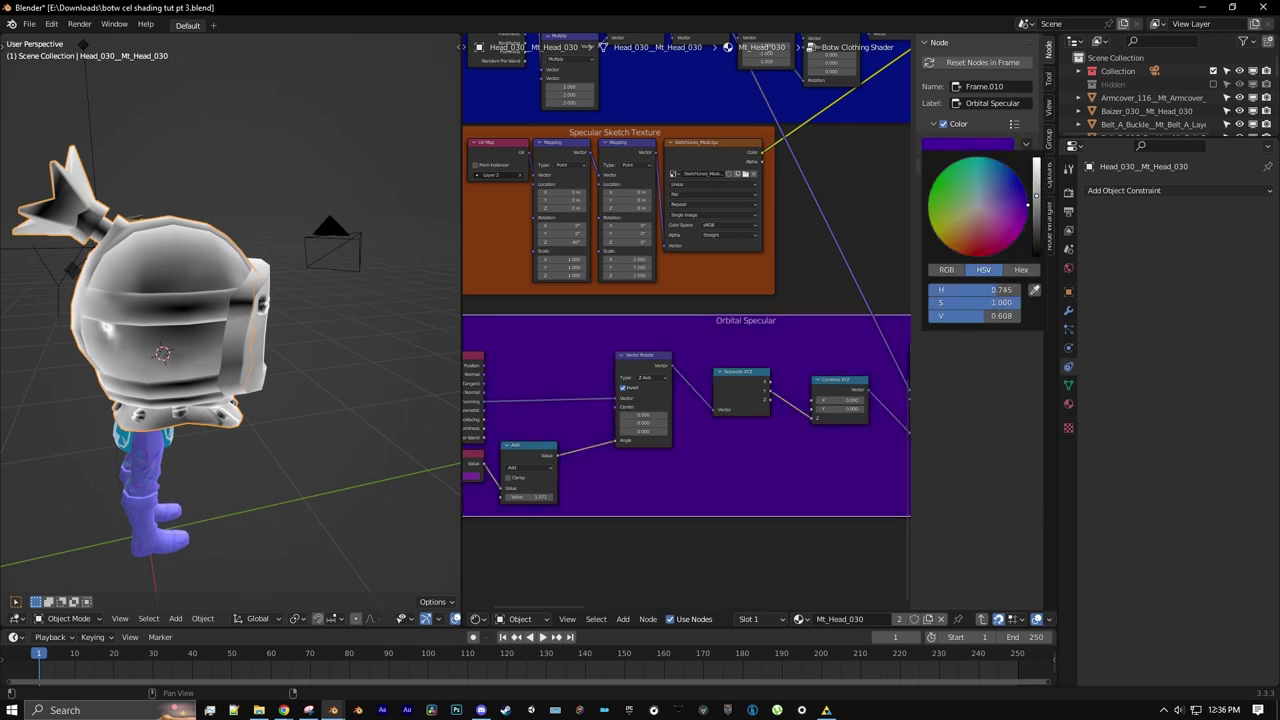
scroll(717, 292, "down", 2)
scroll(780, 330, "up", 2)
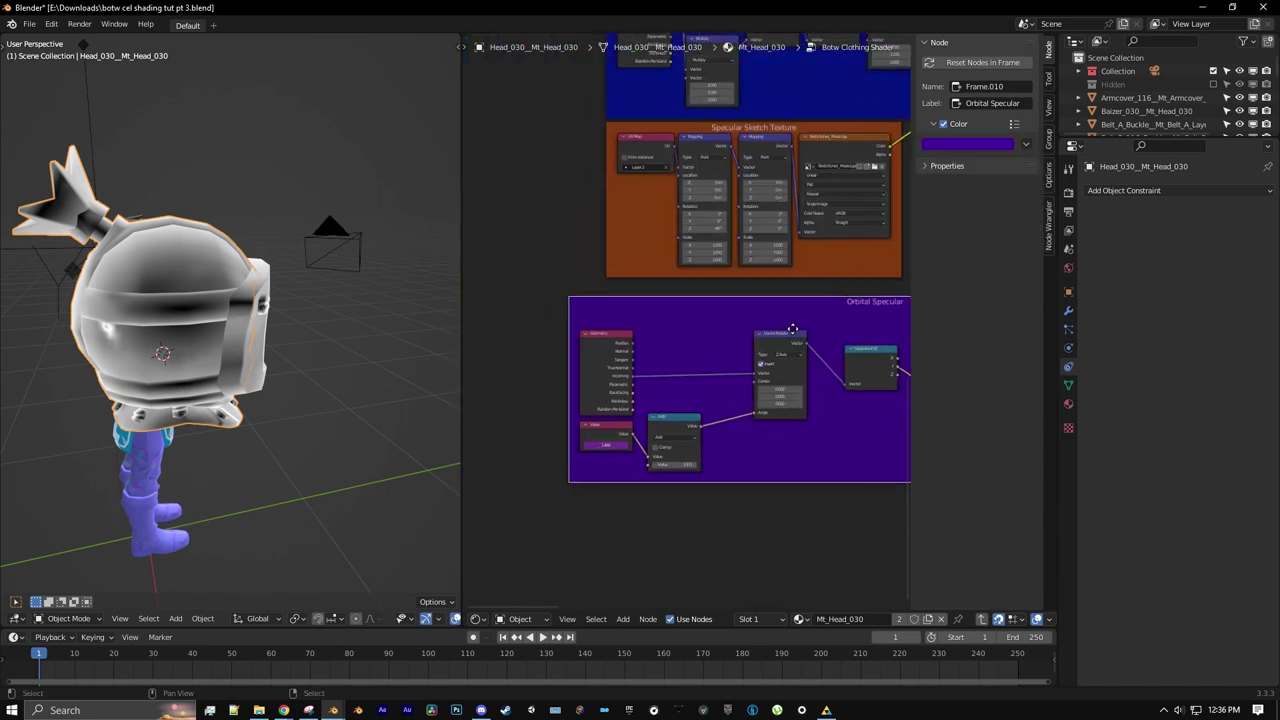
key("n")
- Rearrange the Geometry, Value, Add and Z Axis Vector Rotate nodes compactly in the left part of the Orbital Specular frame
scroll(806, 322, "up", 1)
left_click_drag(842, 302, 904, 288)
scroll(606, 373, "up", 1)
left_click_drag(606, 373, 606, 341)
left_click_drag(840, 338, 680, 316)
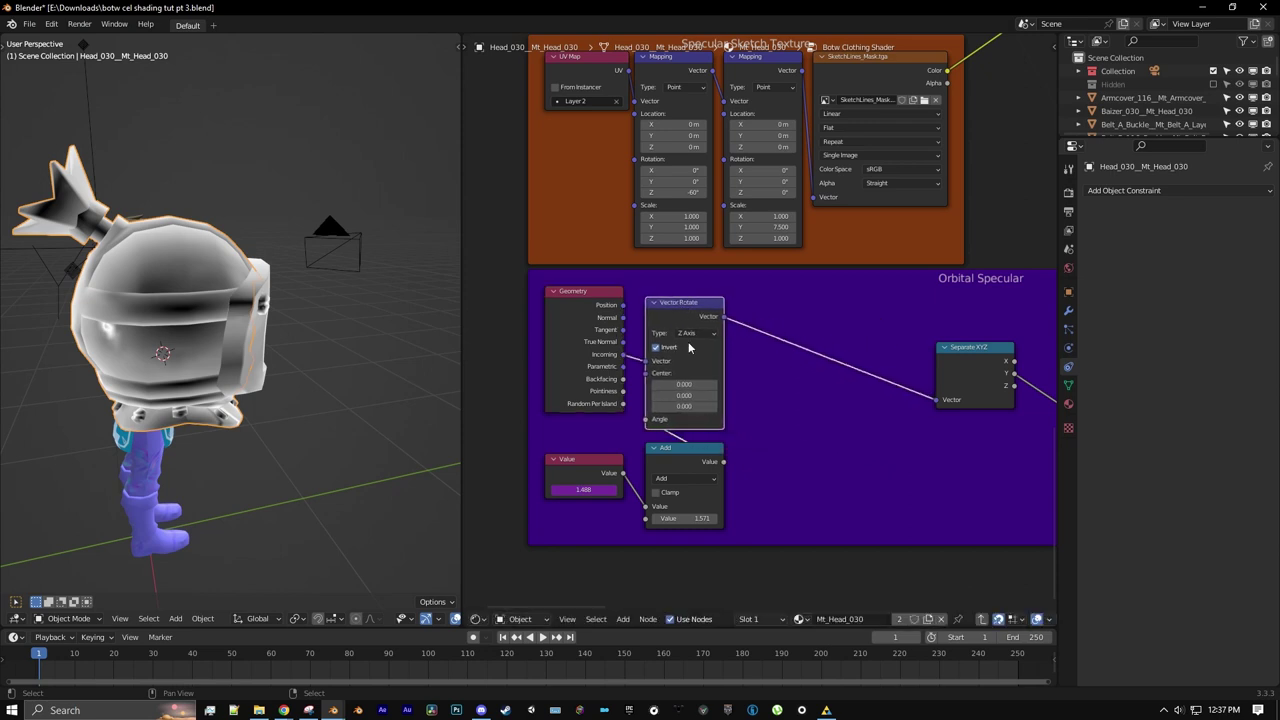
left_click_drag(582, 461, 583, 464)
left_click_drag(664, 460, 652, 459)
left_click_drag(717, 331, 806, 331)
middle_click_drag(806, 331, 688, 341)
left_click_drag(688, 341, 688, 330)
- Close the gaps between the remaining nodes of the Orbital Specular frame, from Separate XYZ through the Euler Vector Rotate to Layer Weight
left_click_drag(859, 378, 759, 389)
middle_click_drag(768, 388, 680, 379)
left_click_drag(907, 383, 774, 382)
middle_click_drag(1020, 350, 914, 346)
left_click_drag(904, 334, 720, 330)
scroll(1020, 318, "down", 2)
left_click_drag(1018, 316, 837, 318)
middle_click_drag(921, 341, 811, 351)
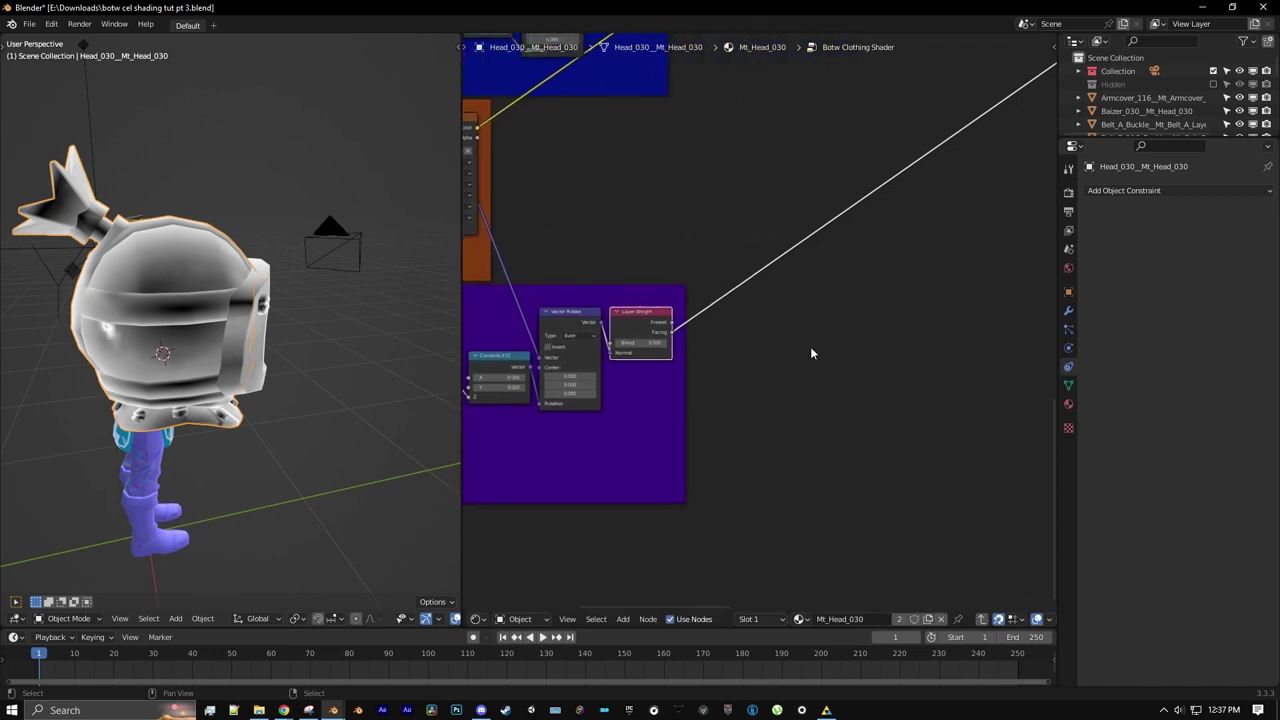
- Insert a Math node on the link from Layer Weight's Facing output, outside the frame, and set its operation to Multiply Add
scroll(790, 360, "up", 1)
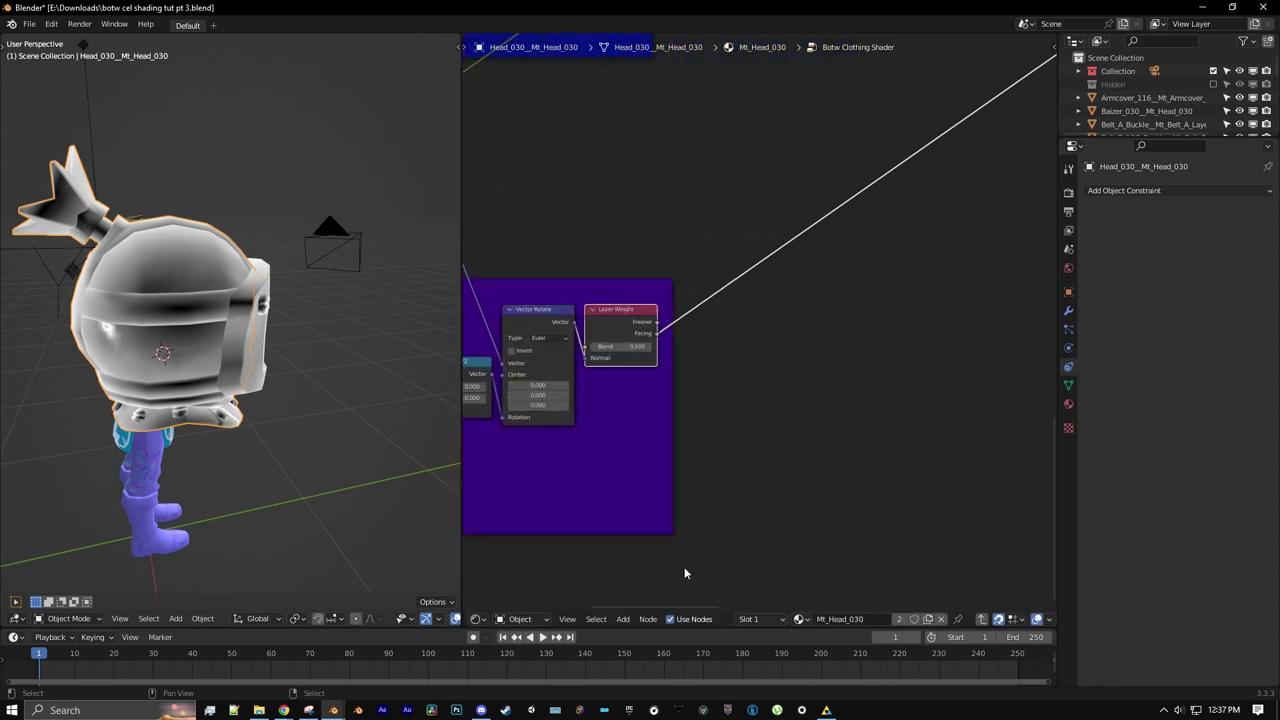
left_click(623, 619)
mouse_move(650, 504)
left_click(718, 423)
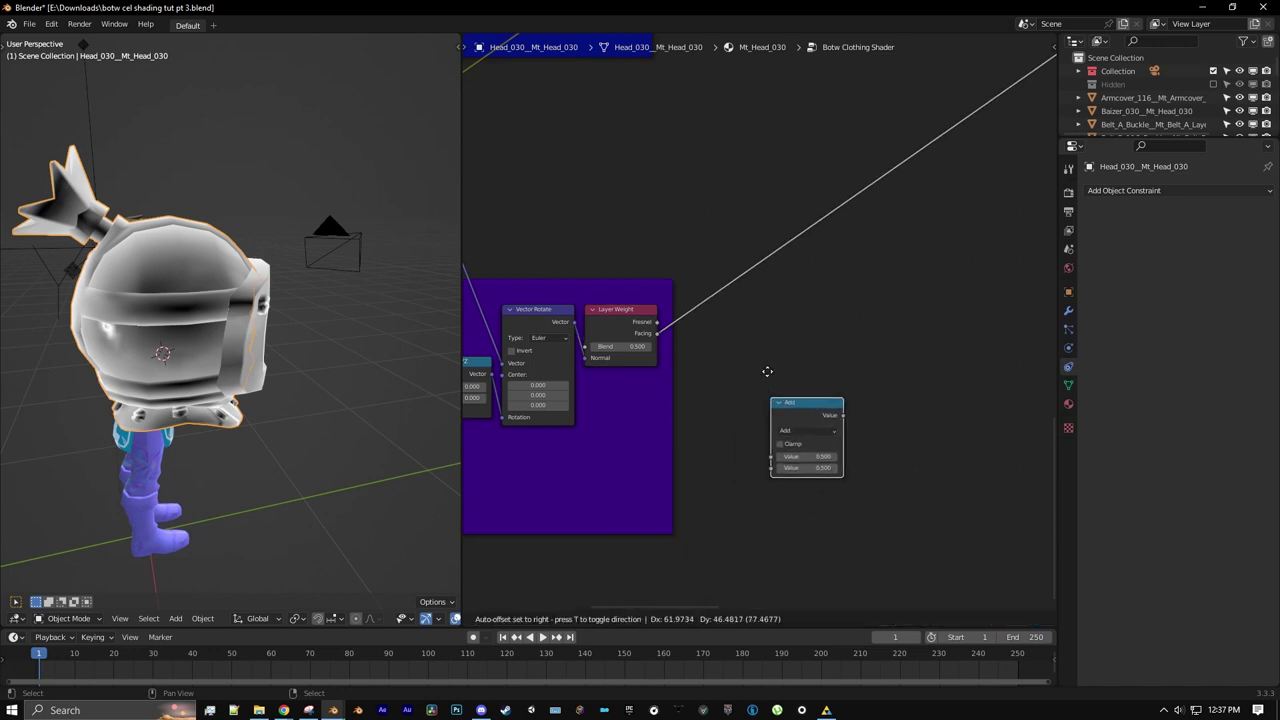
left_click(742, 287)
scroll(744, 287, "up", 2)
left_click(744, 287)
left_click(739, 392)
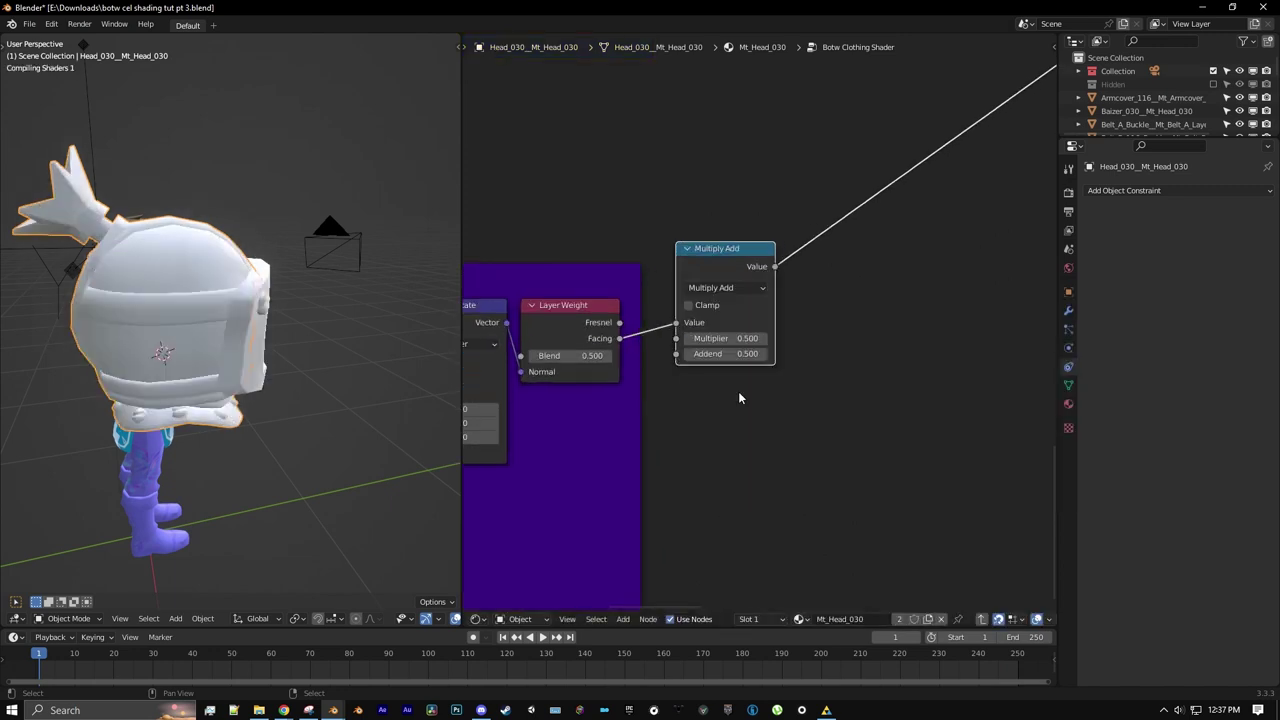
left_click_drag(745, 352, 773, 352)
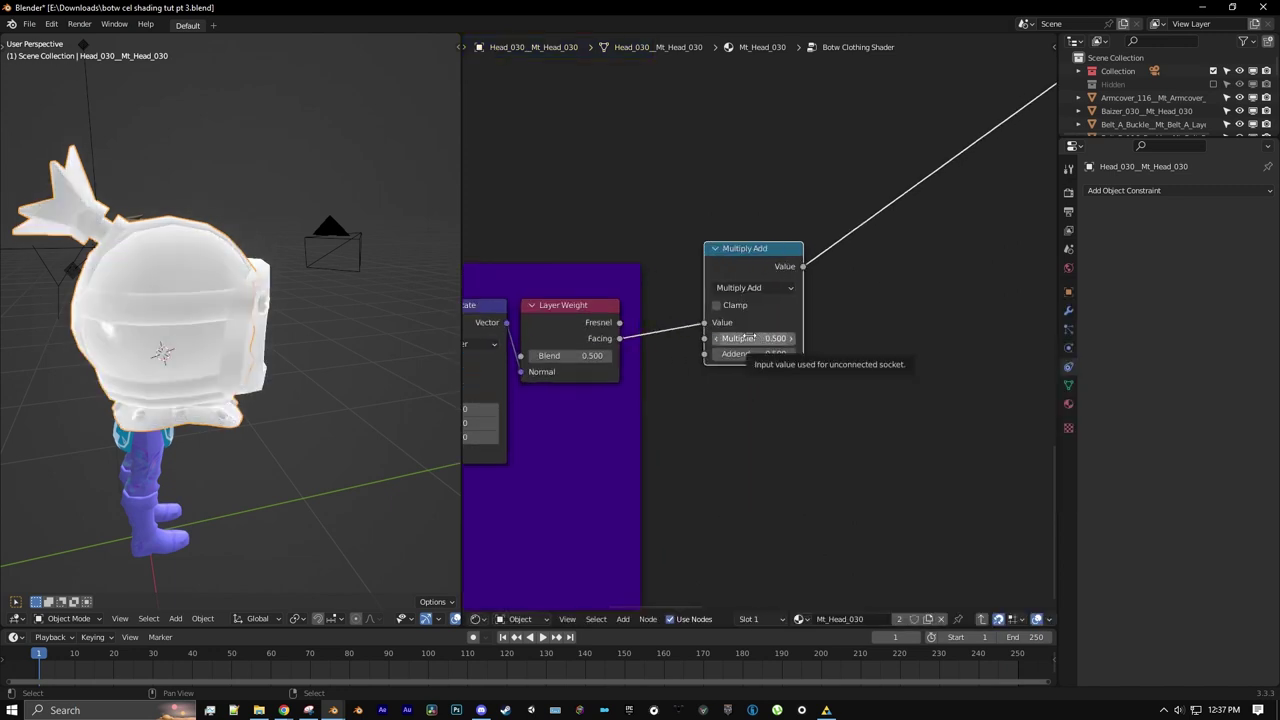
- Enable Clamp on the Multiply Add node and set its Multiplier to -100 and Addend to 10
left_click(716, 305)
left_click(750, 339)
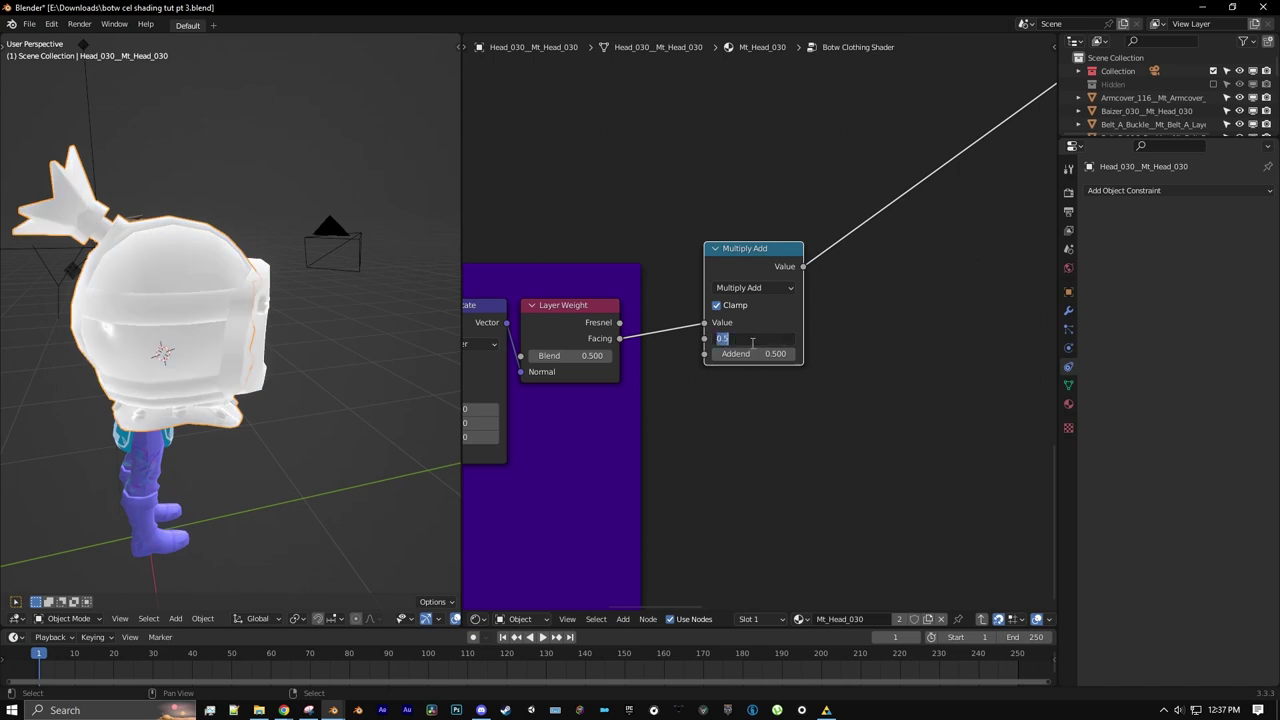
type("-100")
left_click(758, 354)
type("10")
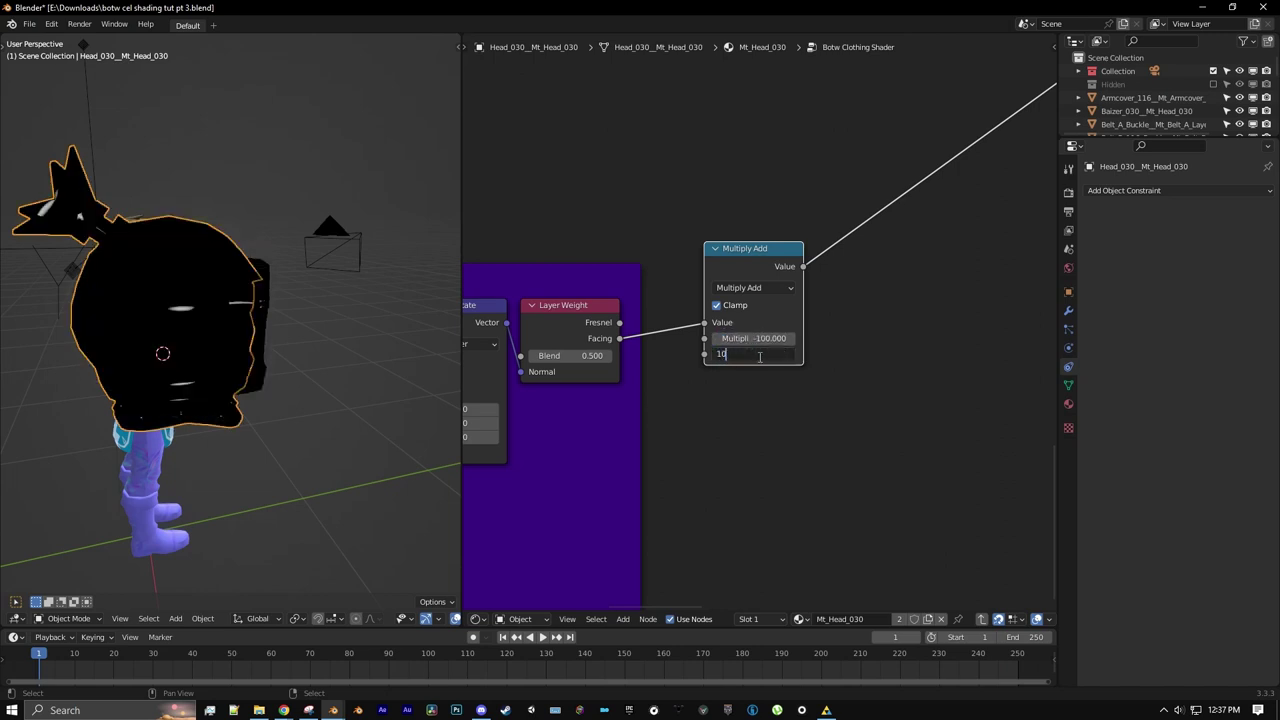
key("Return")
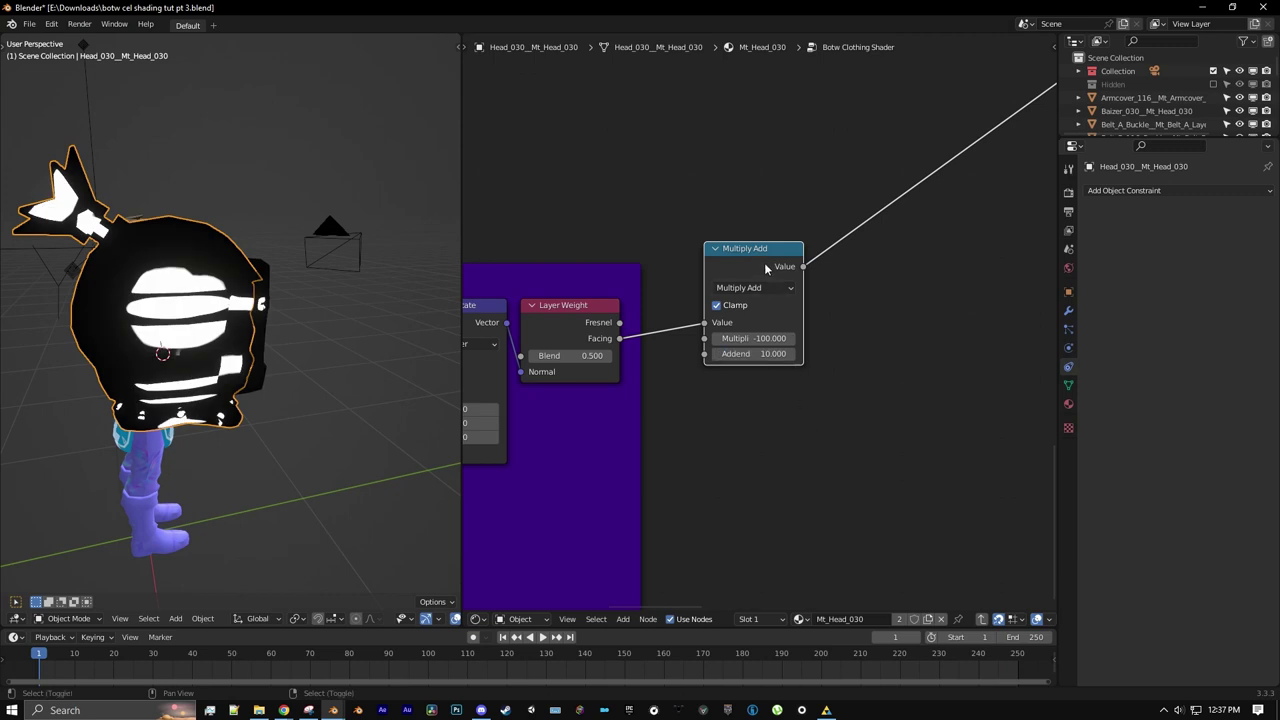
- Duplicate the Multiply Add node directly below the original and connect Layer Weight's Facing output to the copy's Value input
key("shift+d")
left_click(763, 388)
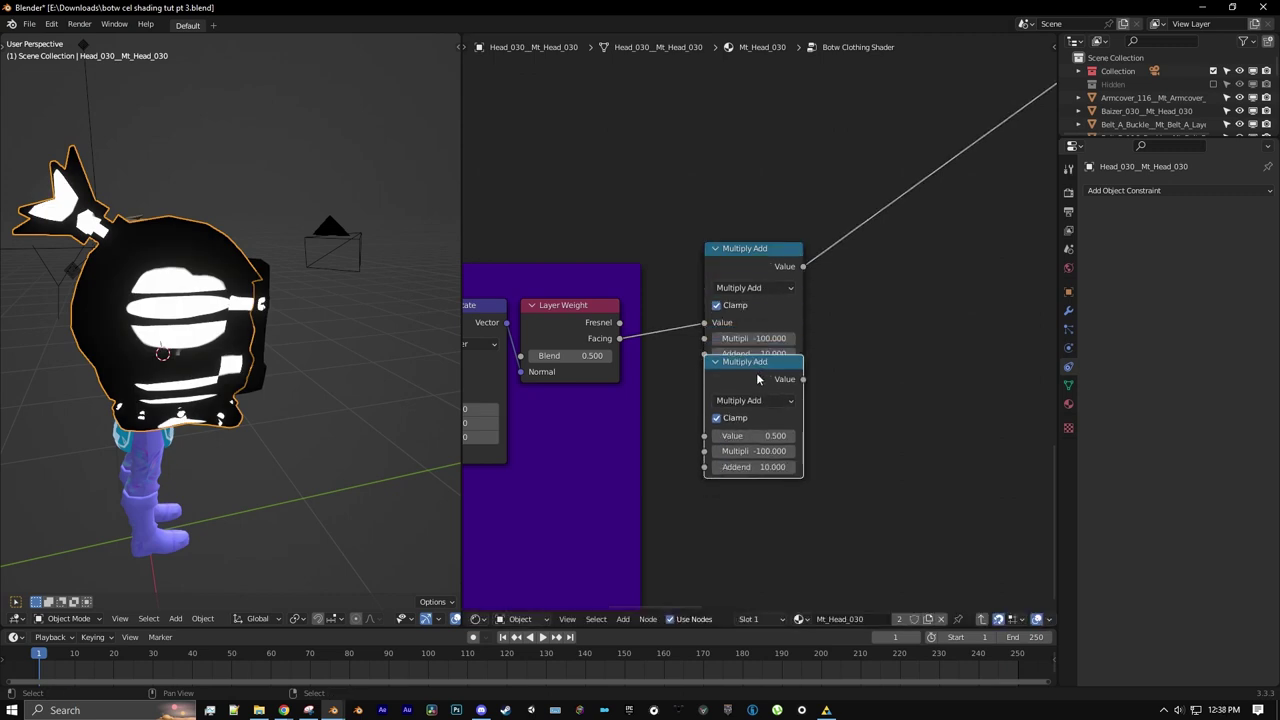
left_click_drag(757, 379, 757, 393)
left_click_drag(621, 340, 705, 452)
middle_click_drag(763, 403, 757, 369)
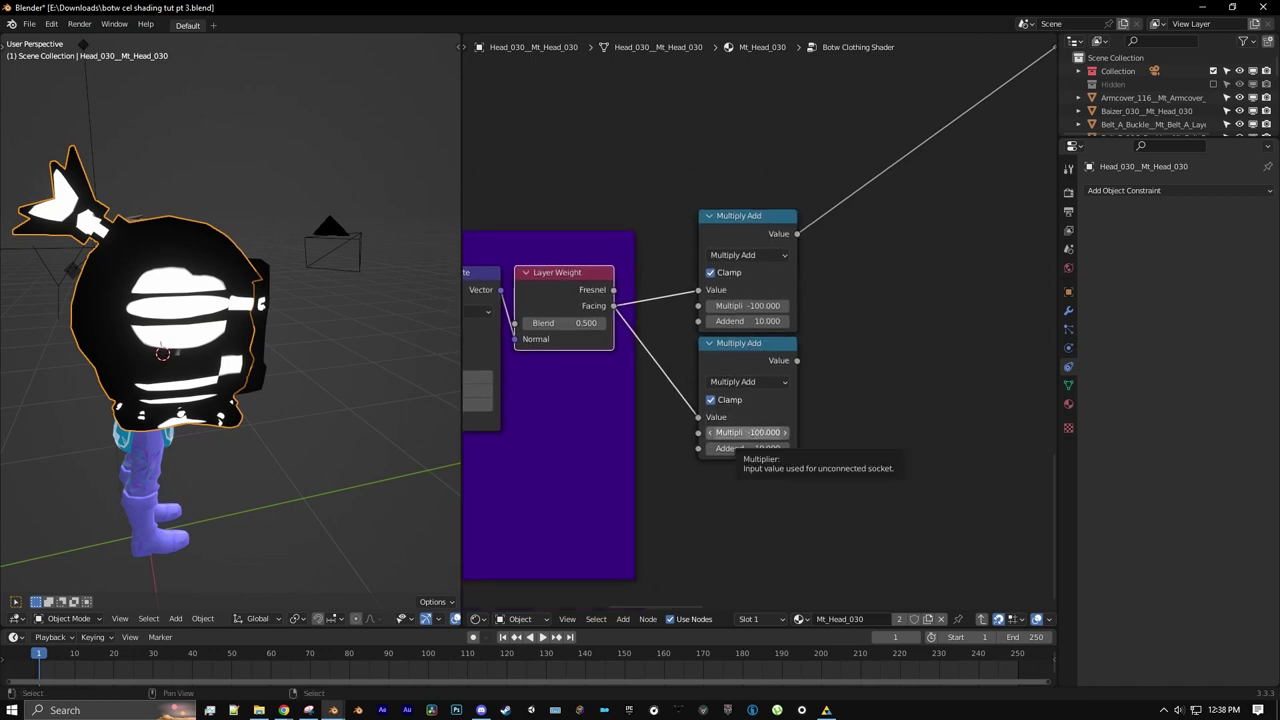
- Set the lower Multiply Add node's Multiplier to -10 and its Addend to 2.5
left_click(756, 432)
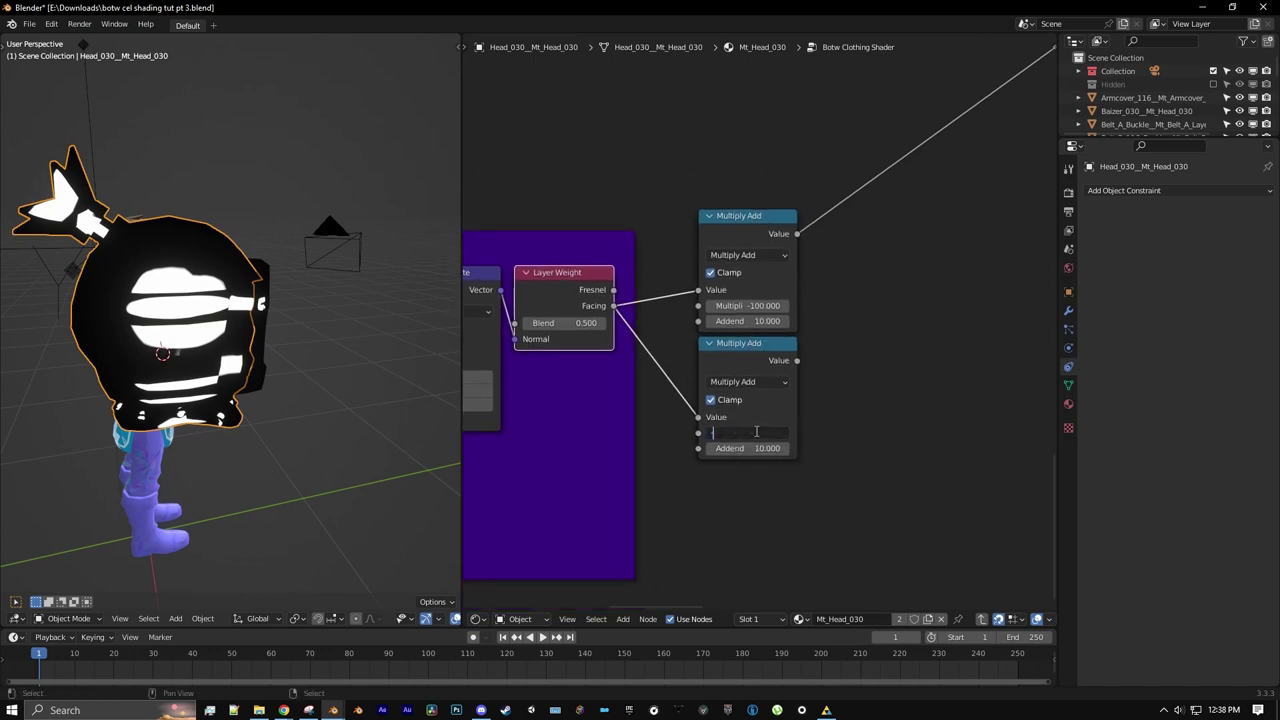
type("-10")
key("Return")
left_click(767, 448)
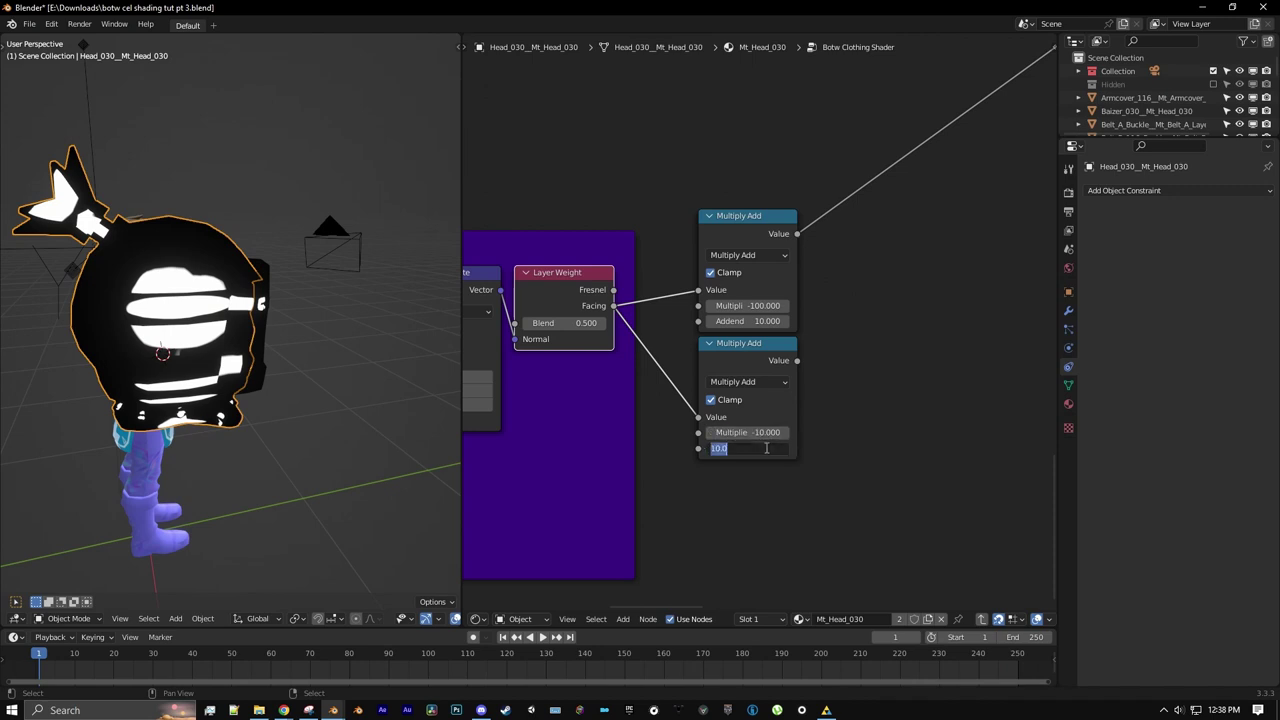
key("Return")
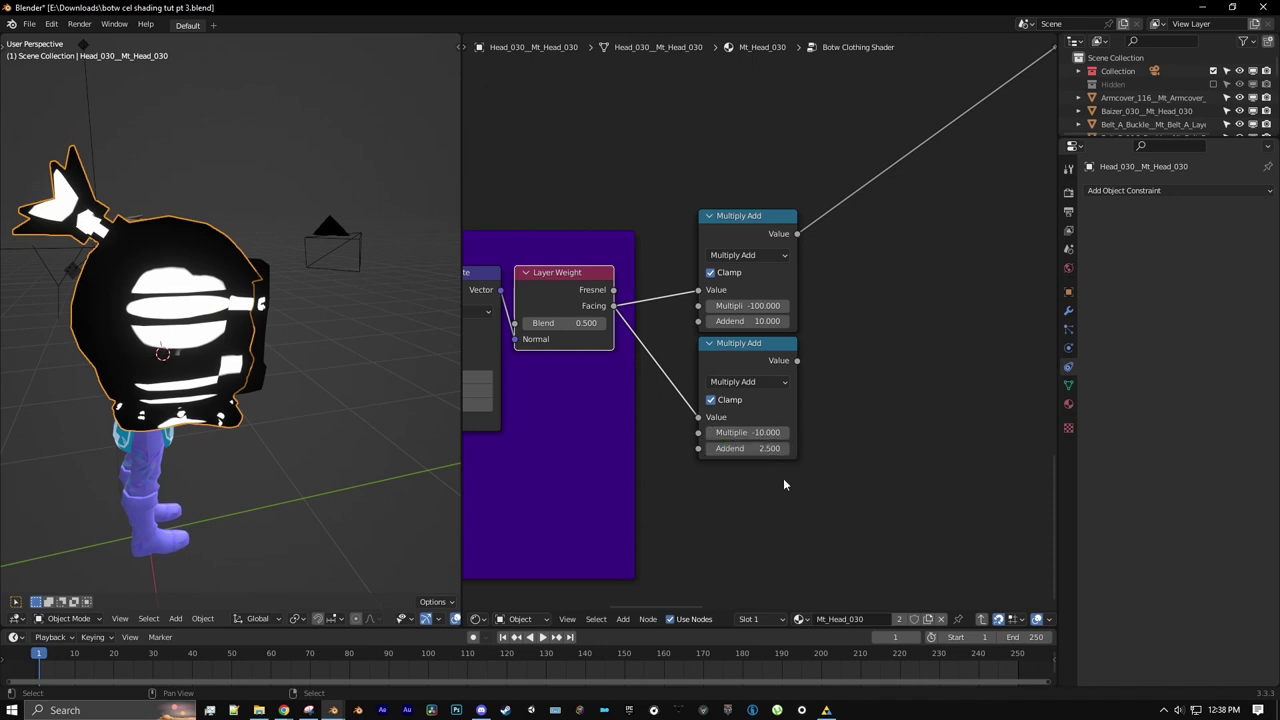
- Preview the lower and upper Multiply Add nodes alternately on the helmet to compare their highlights
middle_click_drag(796, 368, 744, 374)
left_click(697, 351, "ctrl+shift")
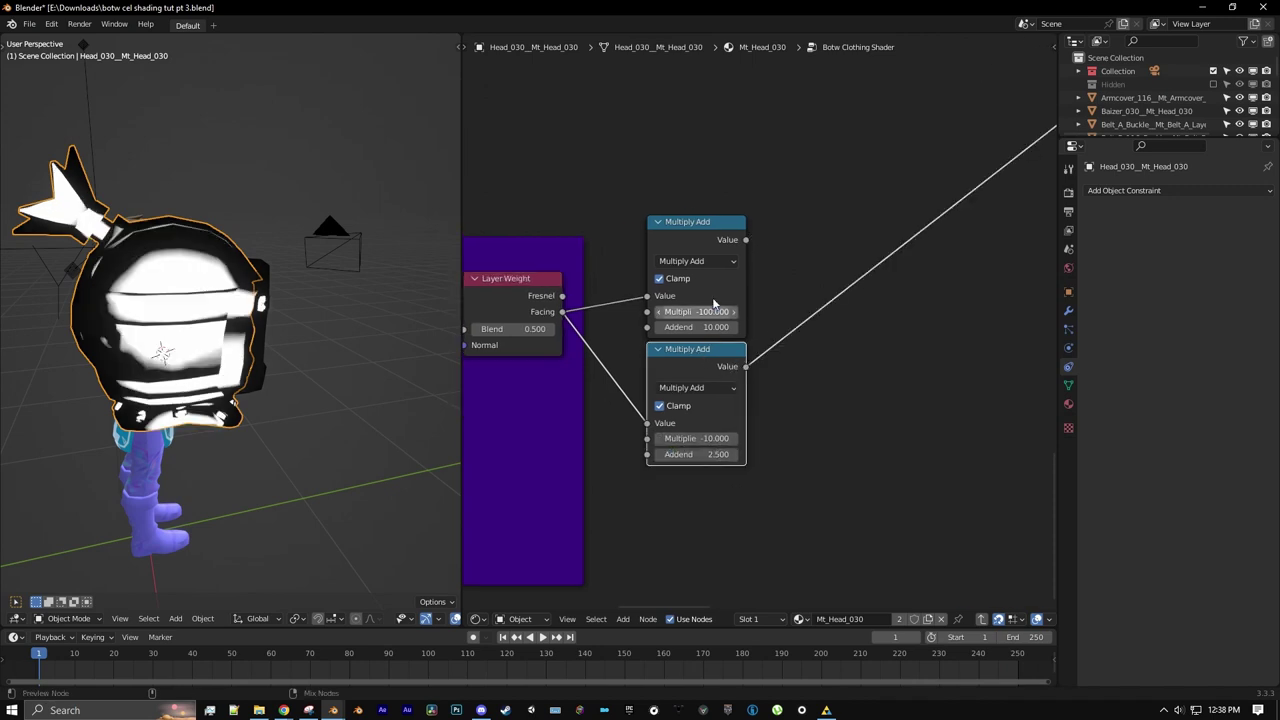
left_click(715, 240, "ctrl+shift")
left_click(708, 365, "ctrl+shift")
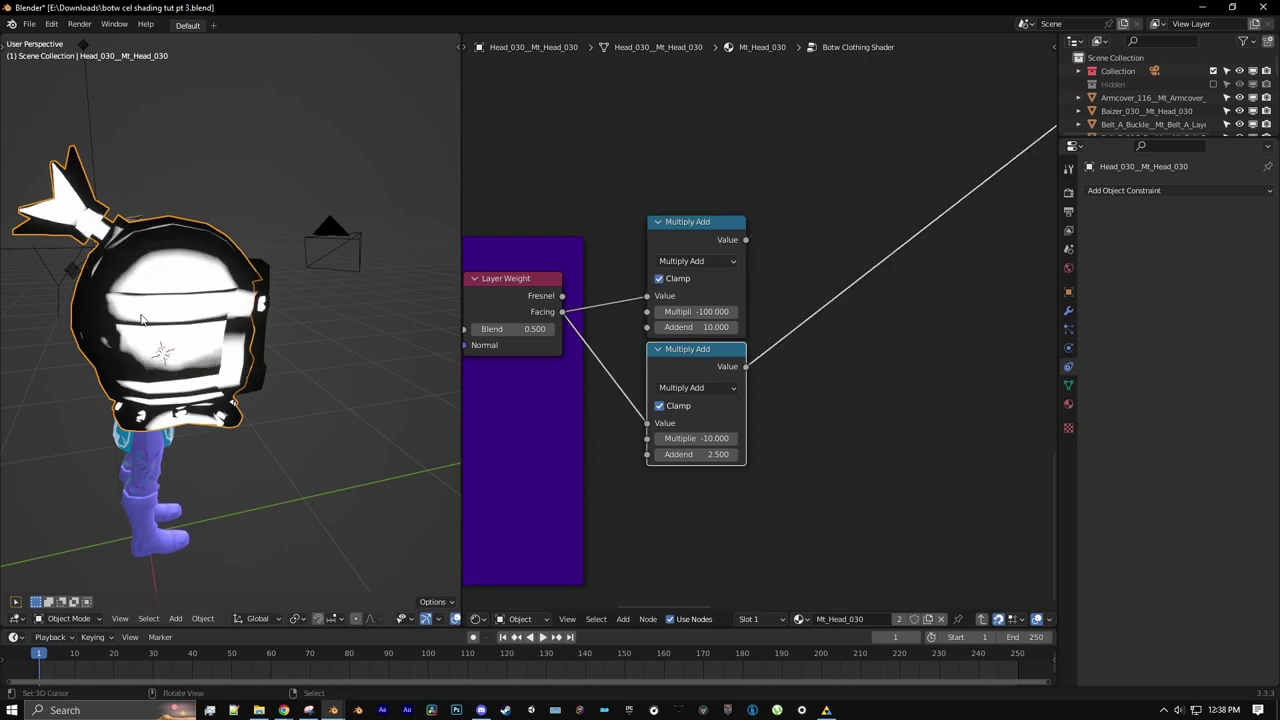
left_click(688, 235, "ctrl+shift")
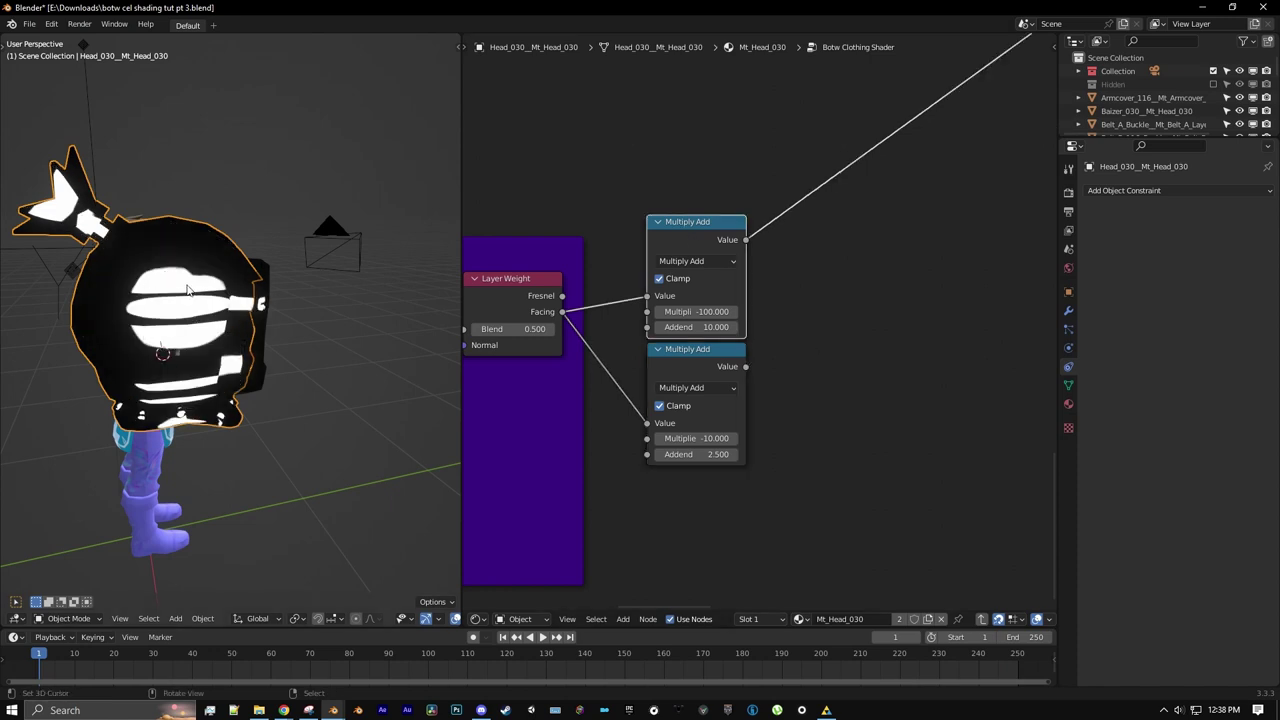
- Duplicate the lower Multiply Add node to its right and change the copy's operation to Multiply
middle_click_drag(871, 371, 791, 374)
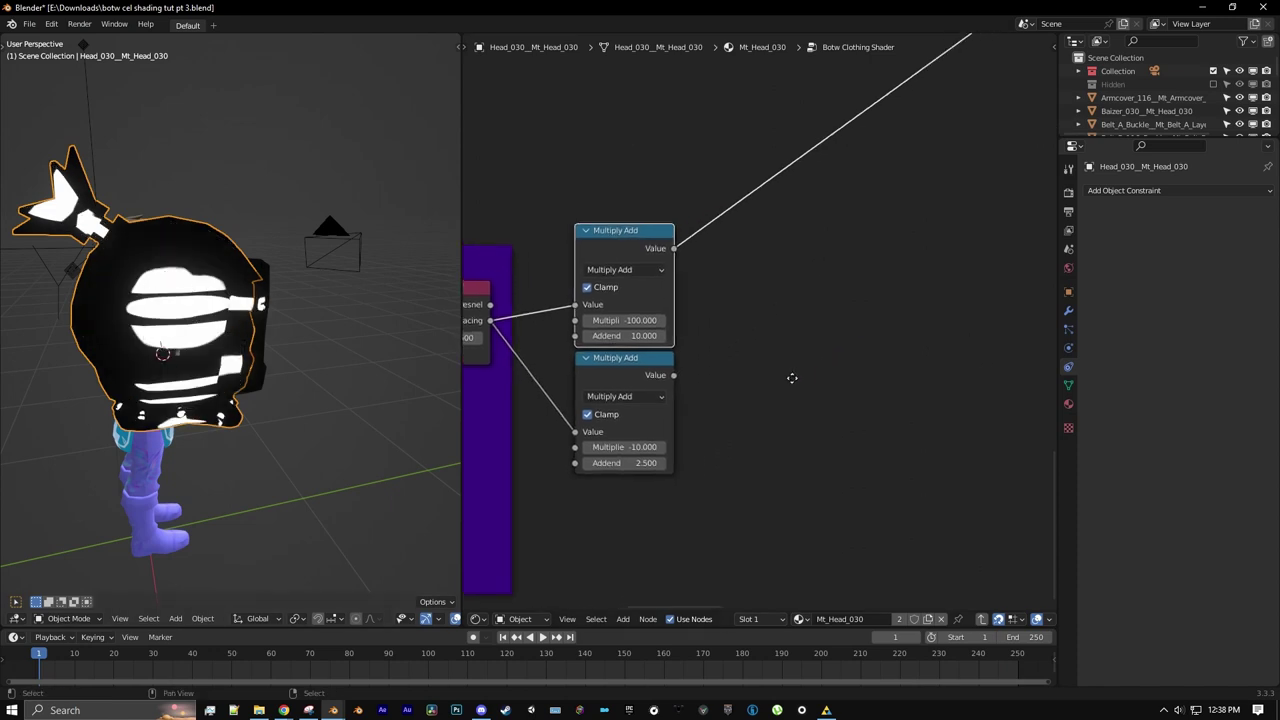
left_click(648, 371)
key("shift+d")
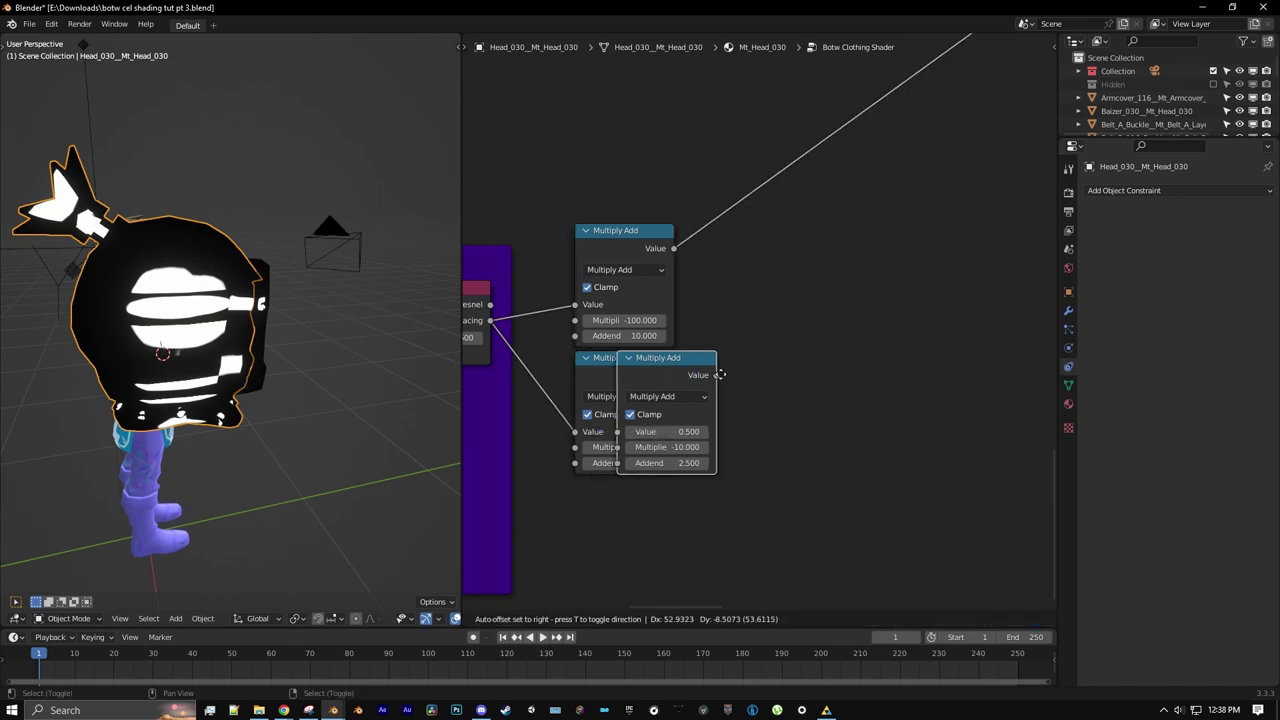
left_click(766, 400)
left_click(765, 396)
left_click(341, 467)
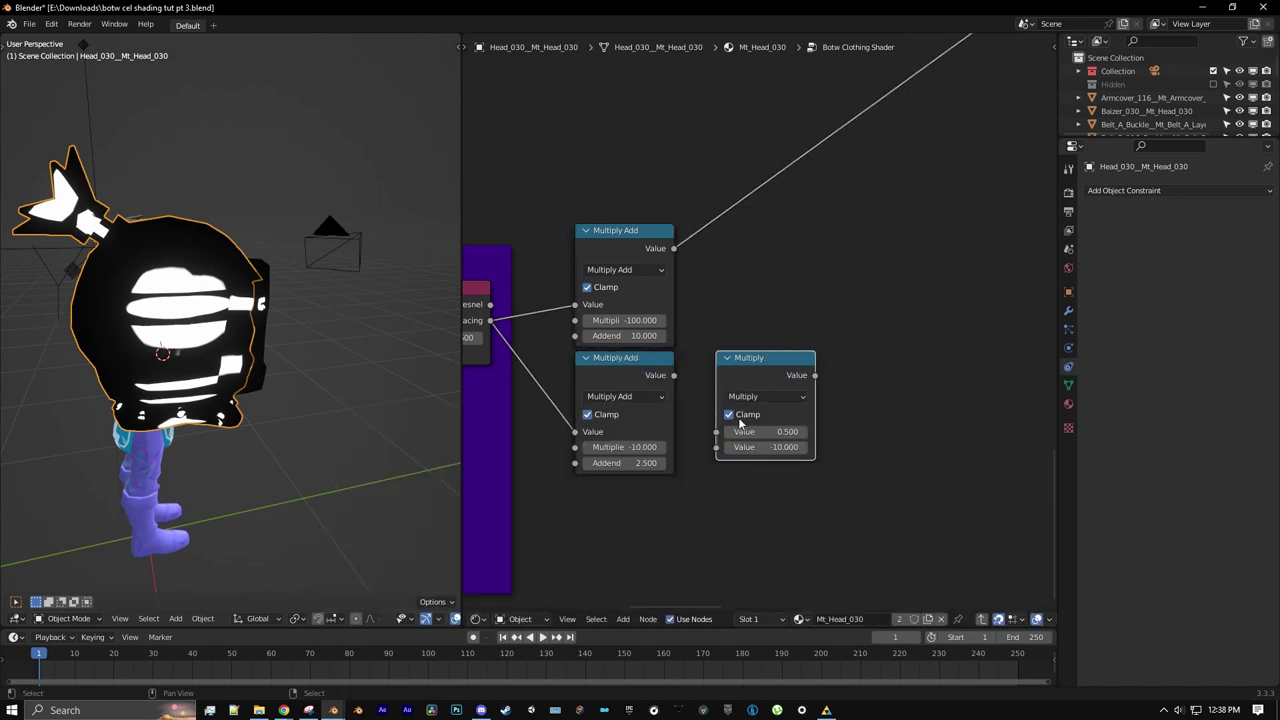
- Feed the lower Multiply Add output into the Multiply node, with Clamp off and its second value set to 0.5
left_click_drag(675, 376, 716, 431)
double_click(771, 446)
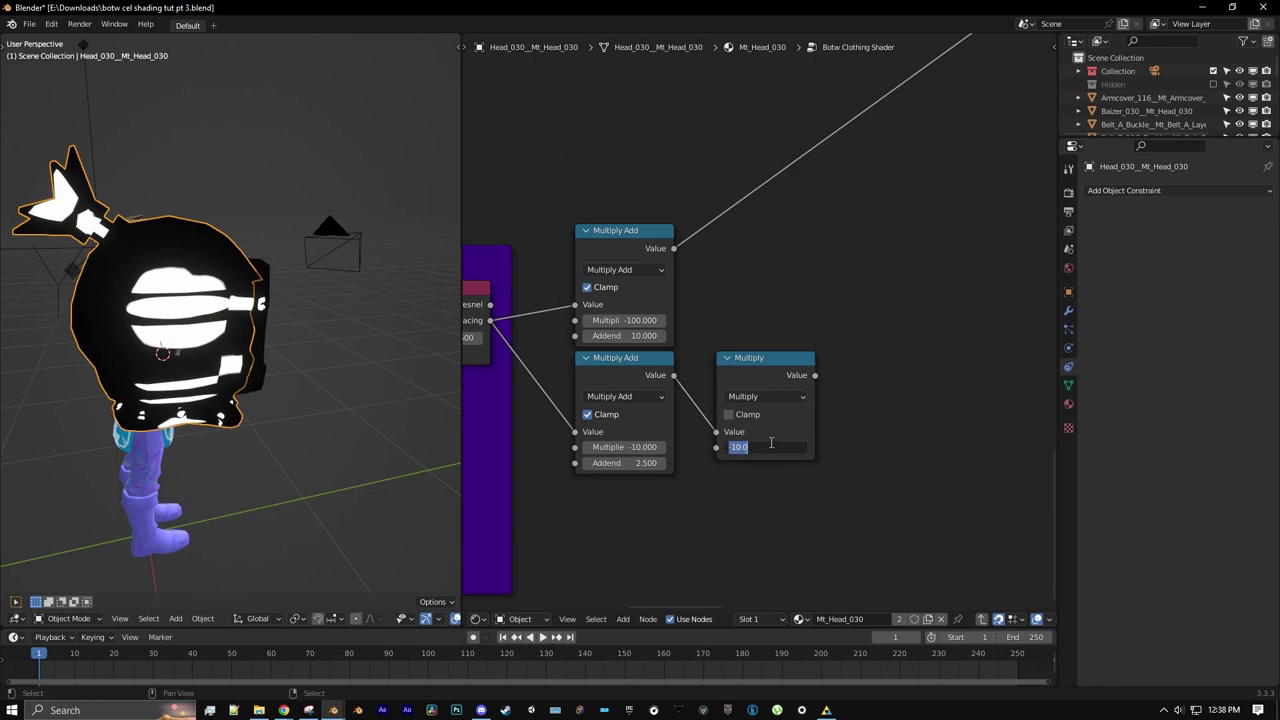
key("Return")
- Duplicate the Multiply node up and to its right and change the copy's operation to Add
middle_click_drag(776, 453, 715, 524)
key("shift+d")
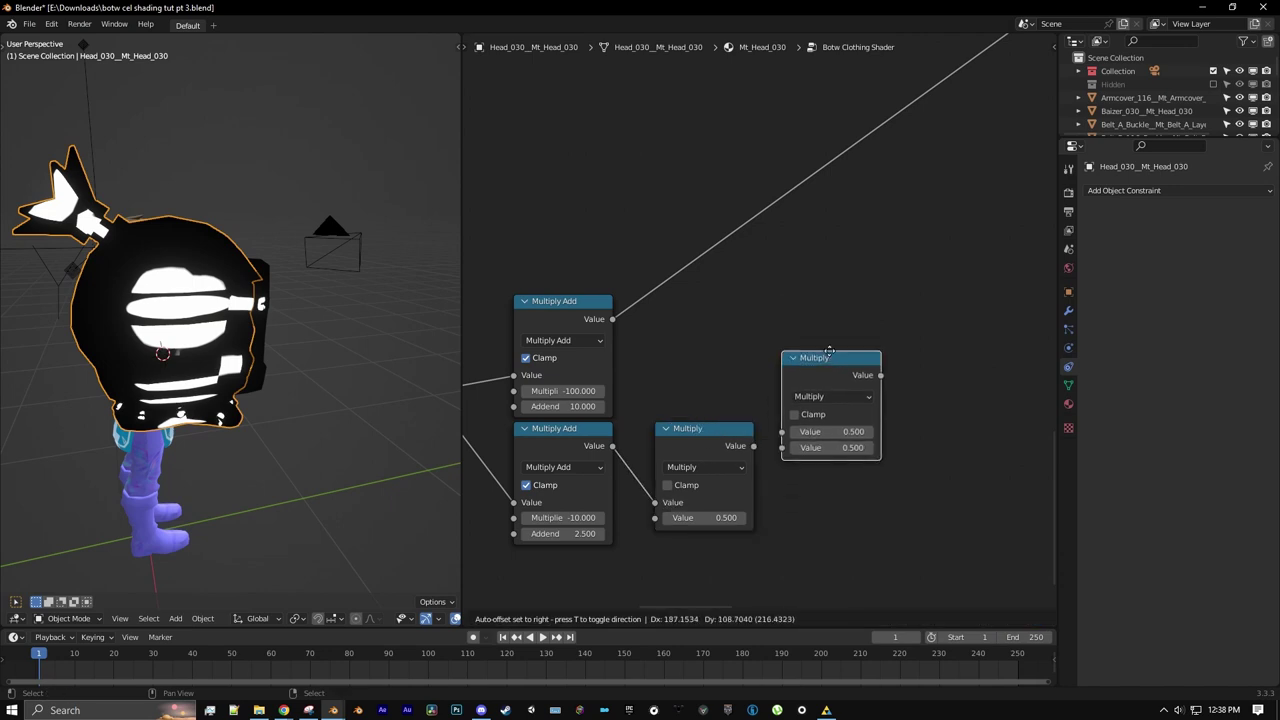
left_click(825, 333)
left_click(830, 354)
left_click(450, 396)
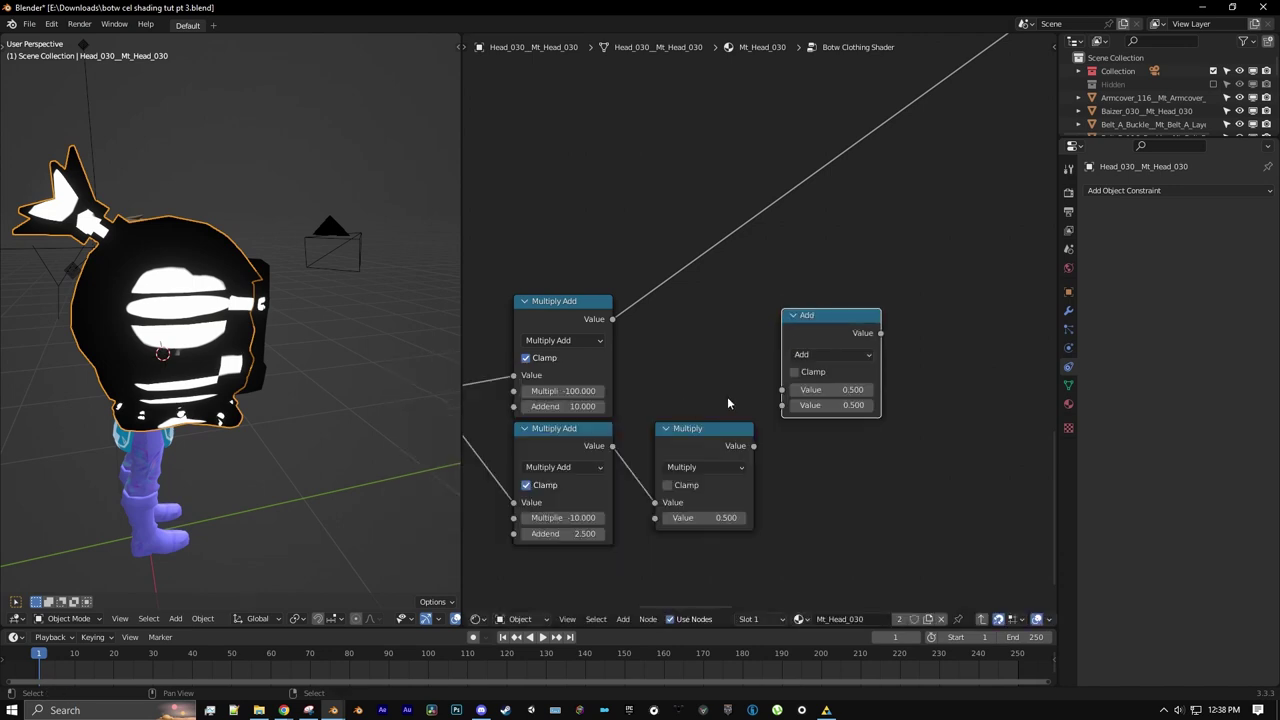
- Connect the upper Multiply Add and the Multiply outputs to the Add node's two inputs and enable Clamp on the Add node
left_click_drag(612, 318, 755, 446)
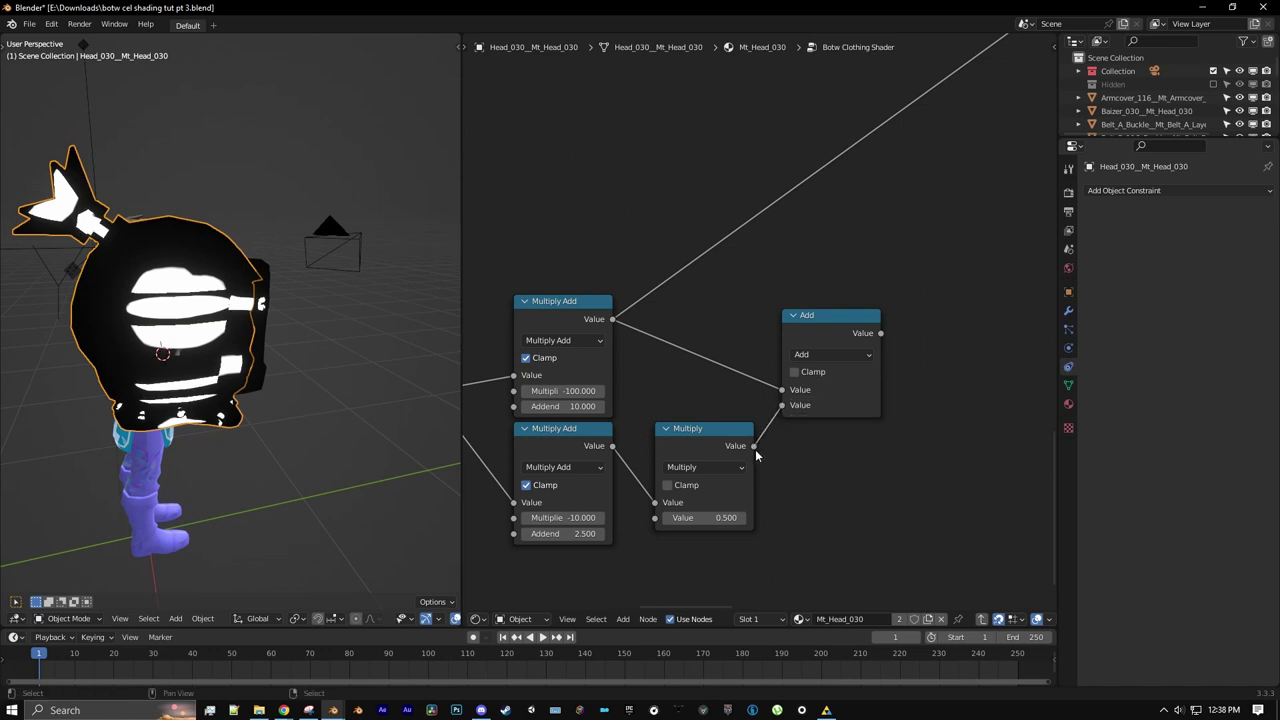
left_click_drag(813, 324, 840, 309)
middle_click_drag(875, 311, 724, 332)
left_click(776, 364)
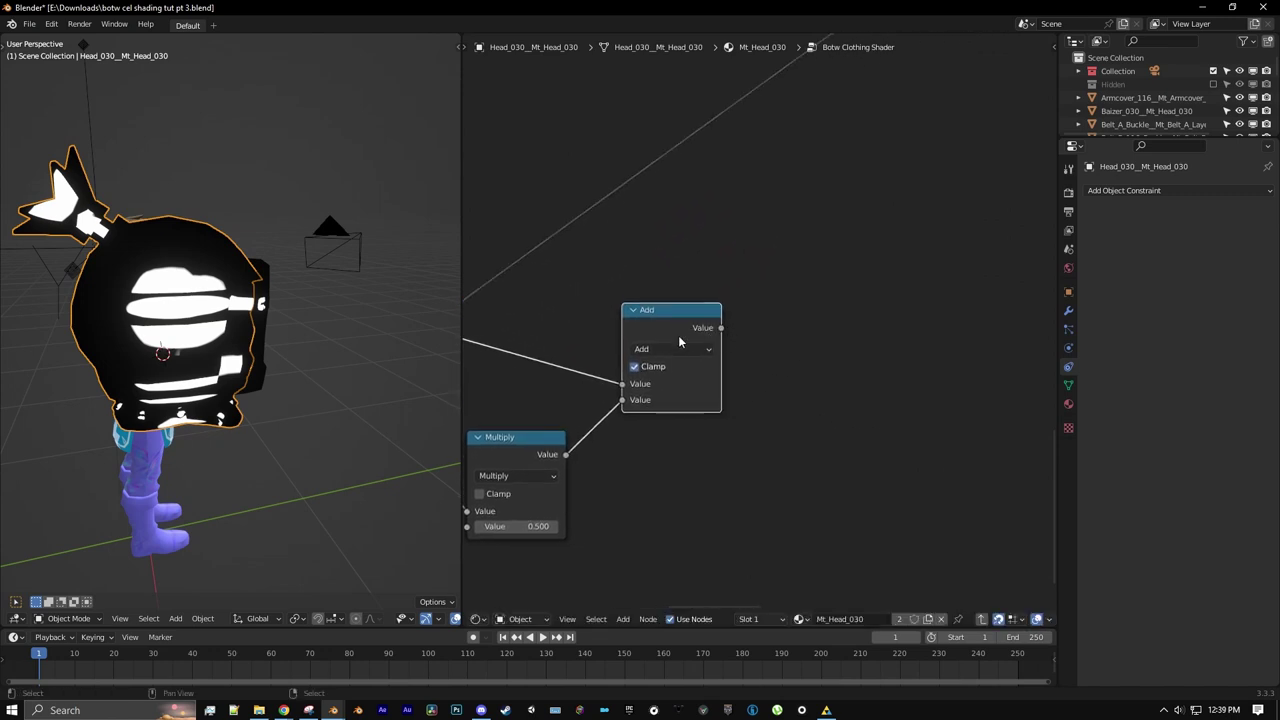
- Duplicate the Add node to its right as an unclamped Multiply node and connect the Add output to its first value
key("shift+d")
left_click(824, 337)
left_click(816, 349)
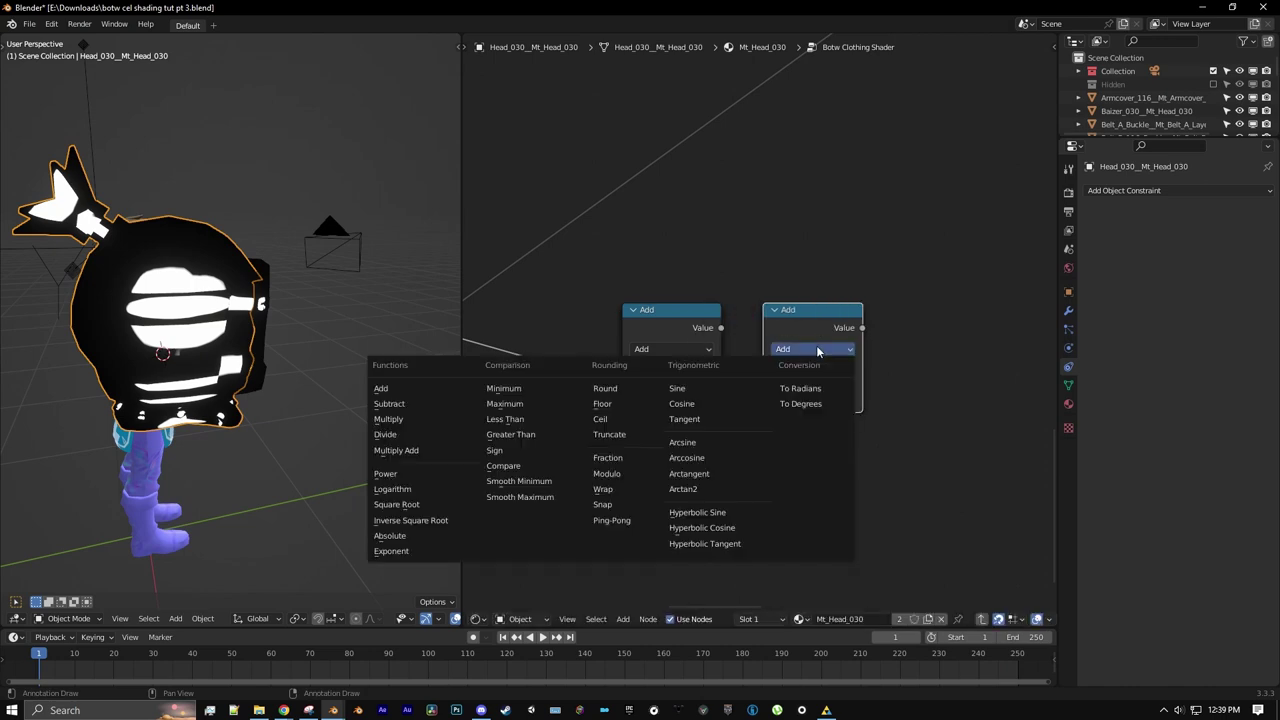
left_click(452, 421)
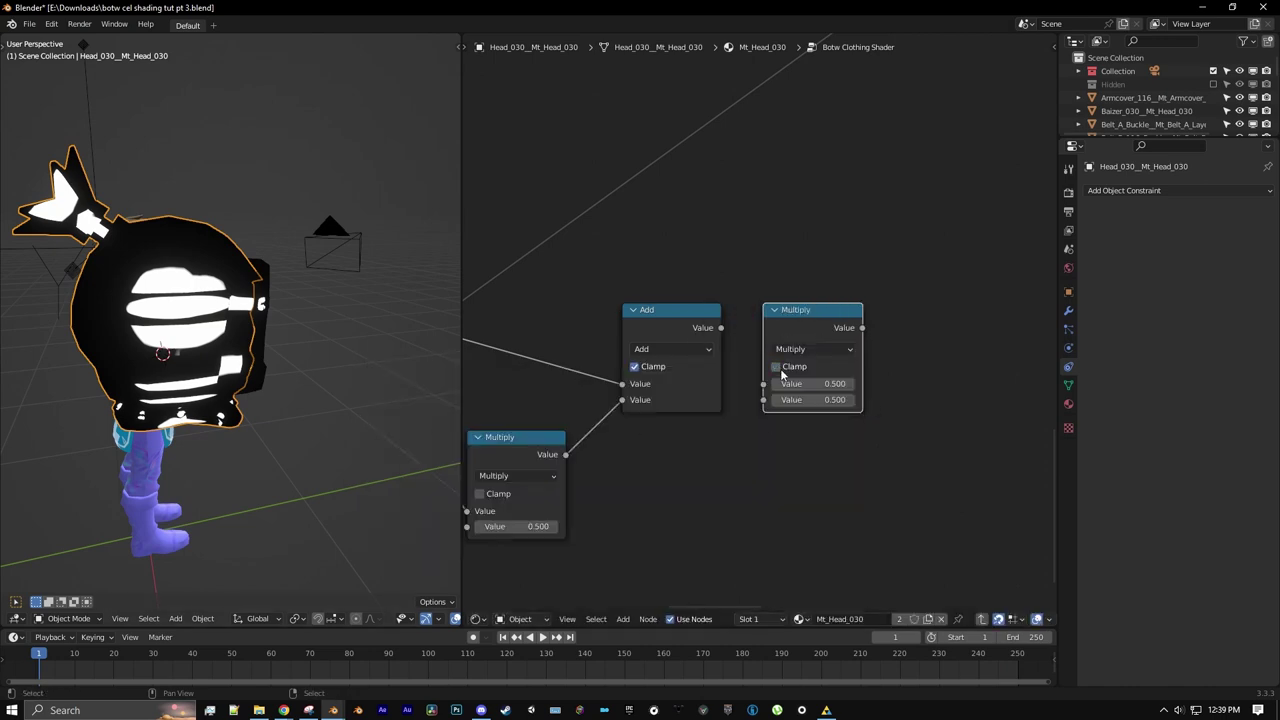
left_click_drag(722, 329, 762, 387)
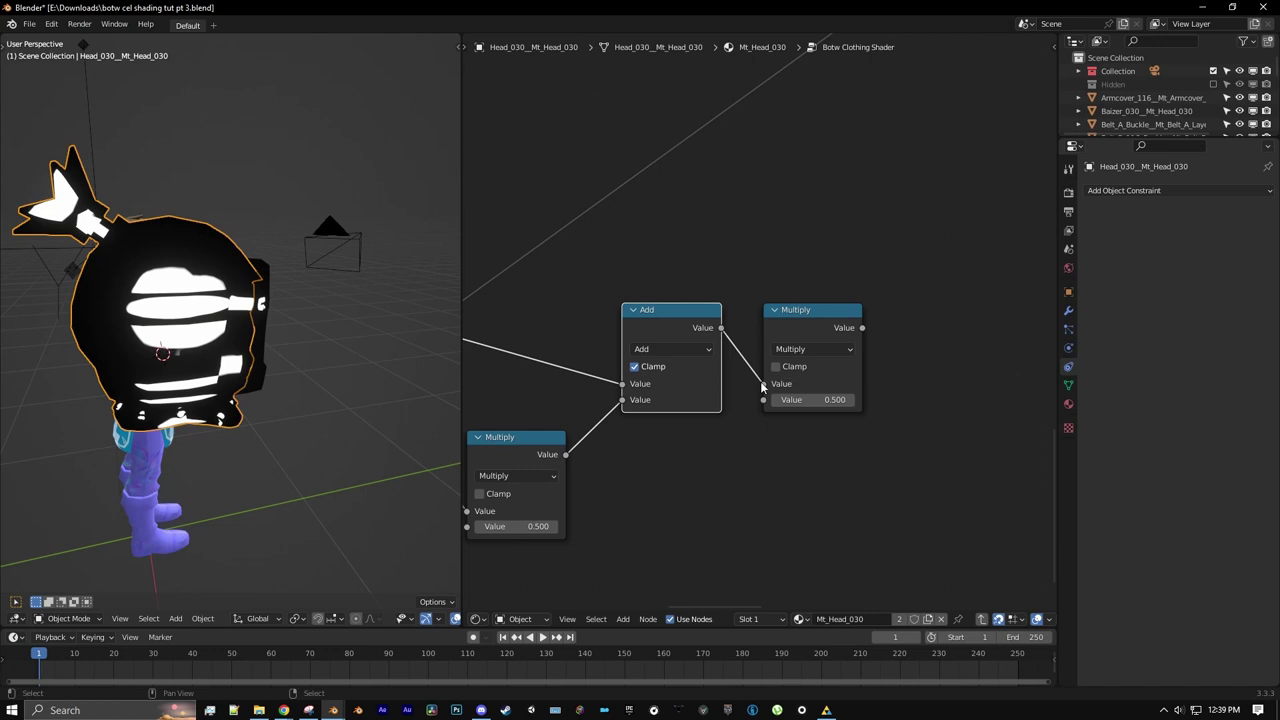
- Add a Group Input node below the Add node
left_click(620, 619)
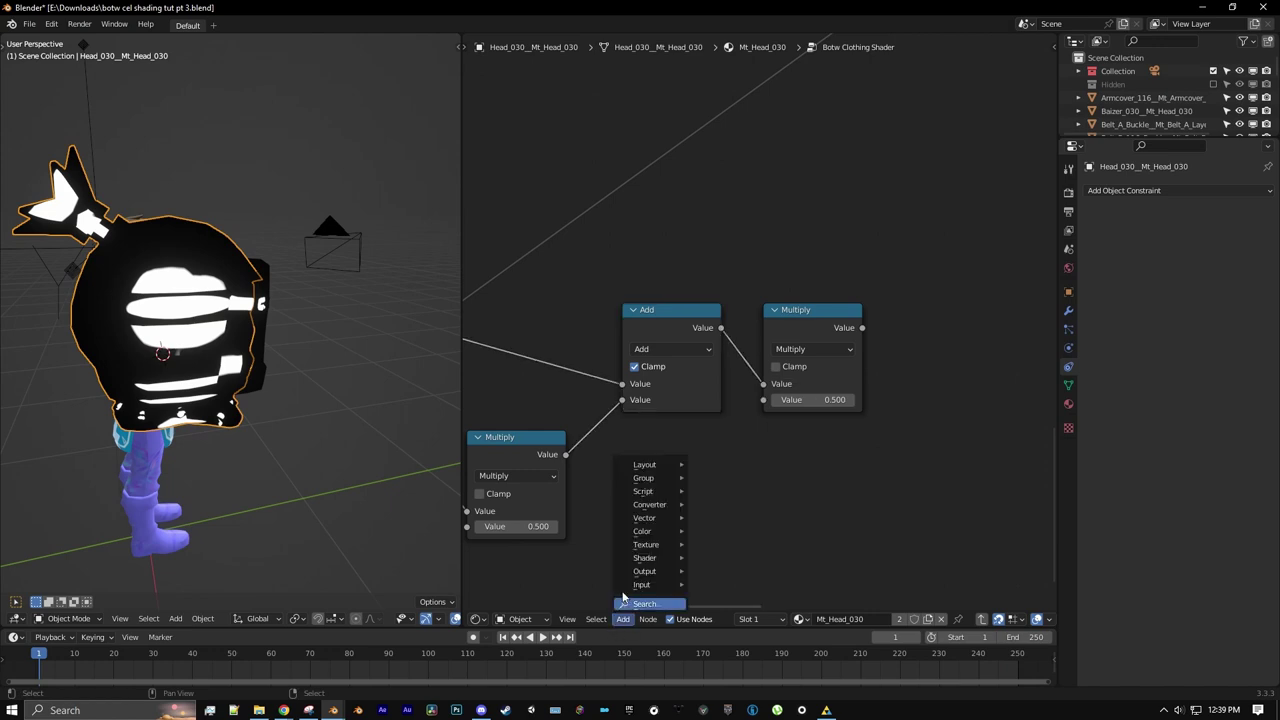
mouse_move(650, 477)
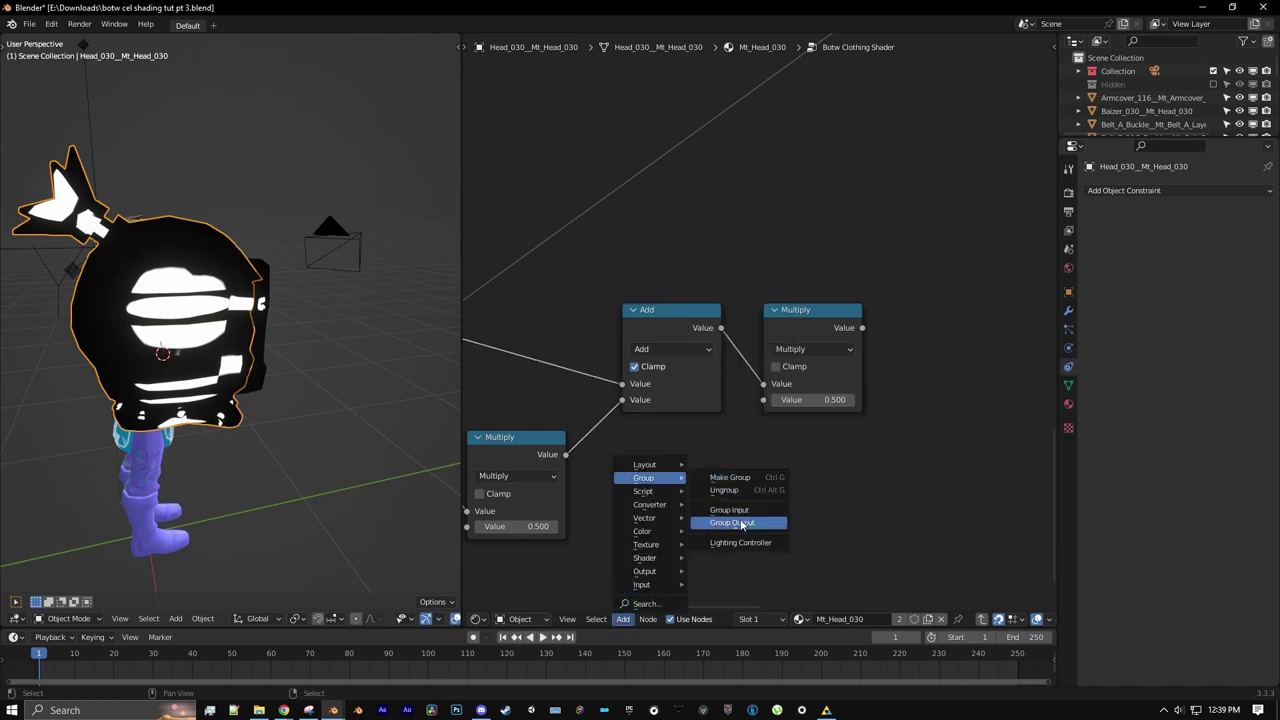
left_click(730, 520)
left_click(619, 440)
middle_click_drag(677, 481, 671, 422)
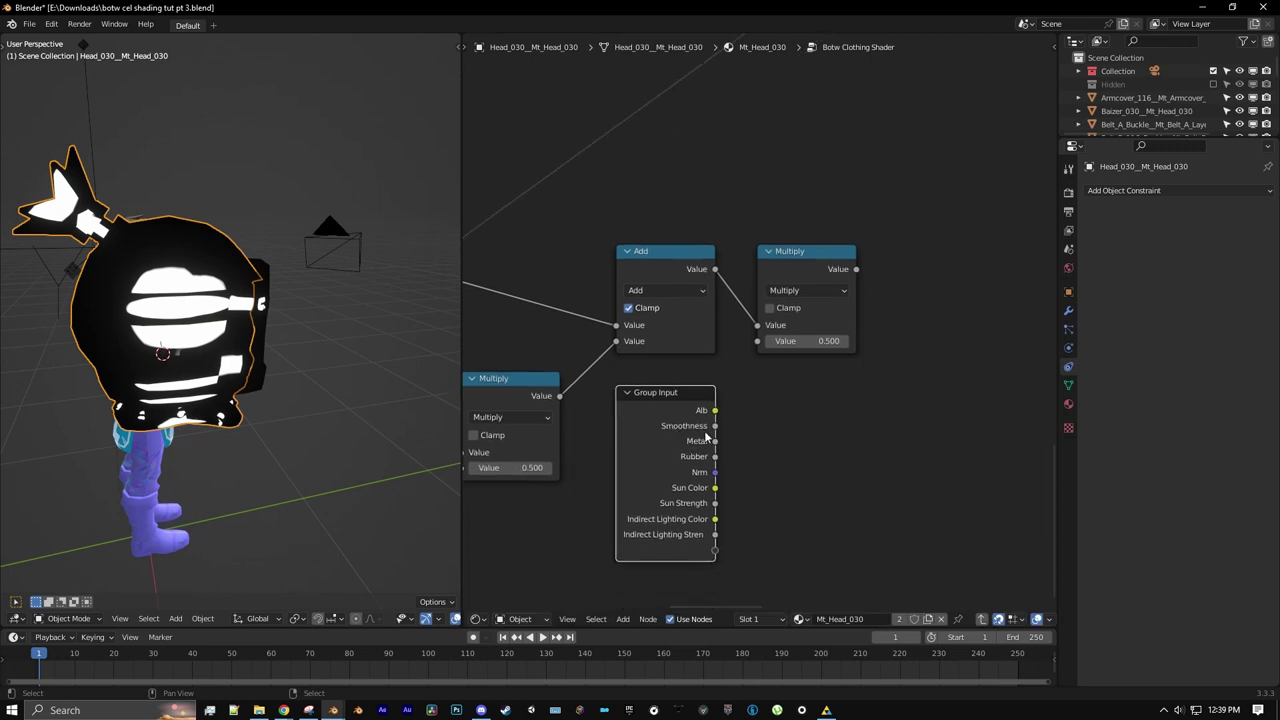
- Connect the Group Input's Smoothness to the last Multiply's second value, hide its unused sockets and tuck it beneath the Add node
left_click_drag(715, 426, 757, 341)
left_click(687, 432)
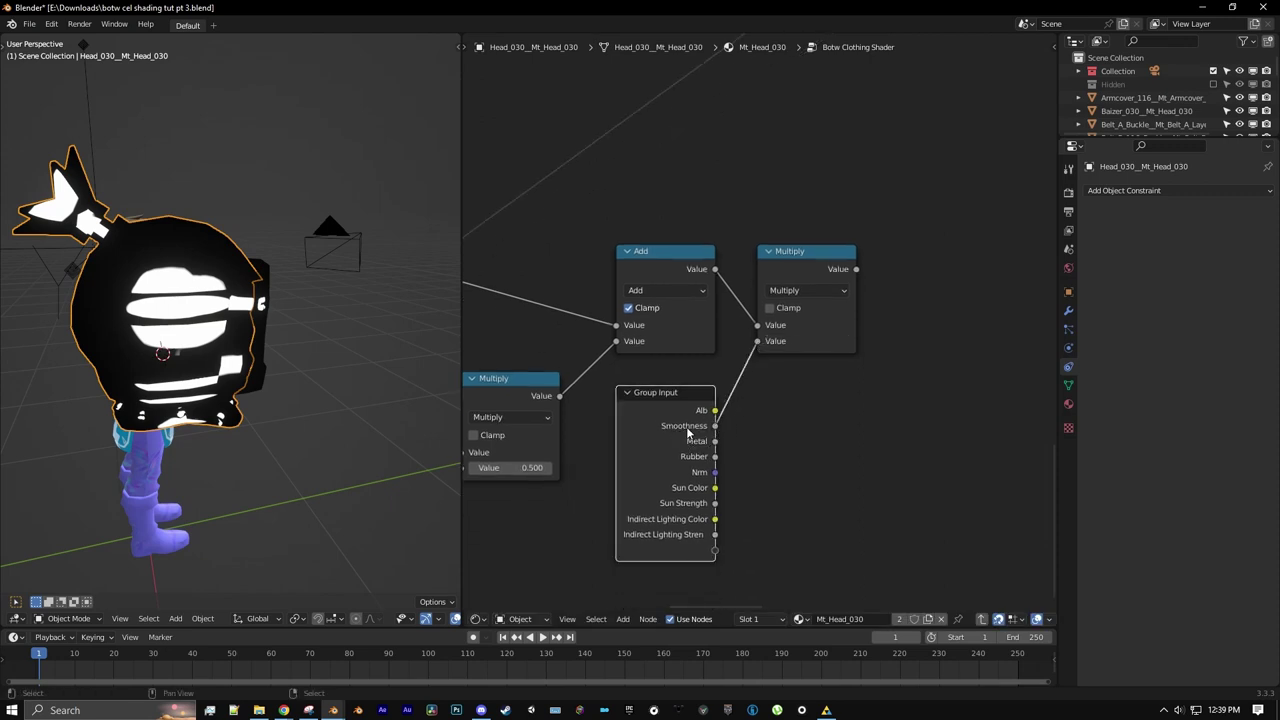
key("ctrl+h")
middle_click_drag(685, 396, 688, 440)
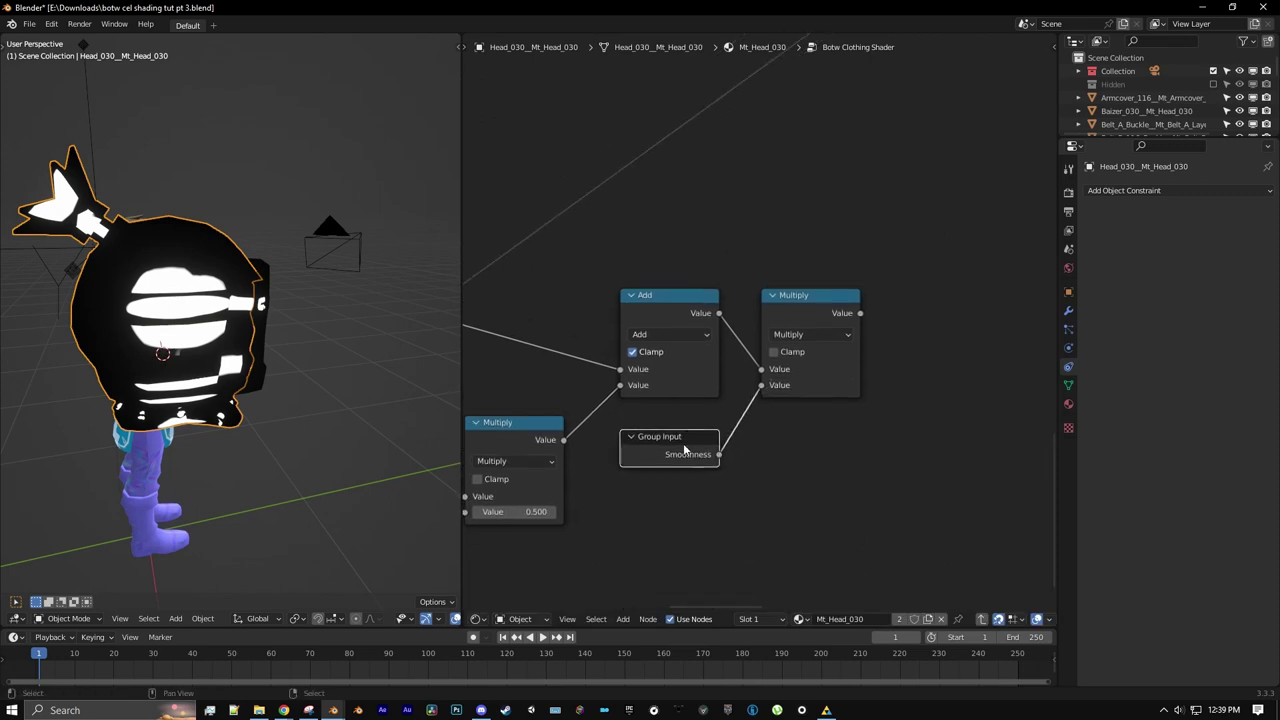
left_click_drag(685, 441, 689, 412)
middle_click_drag(752, 424, 721, 388)
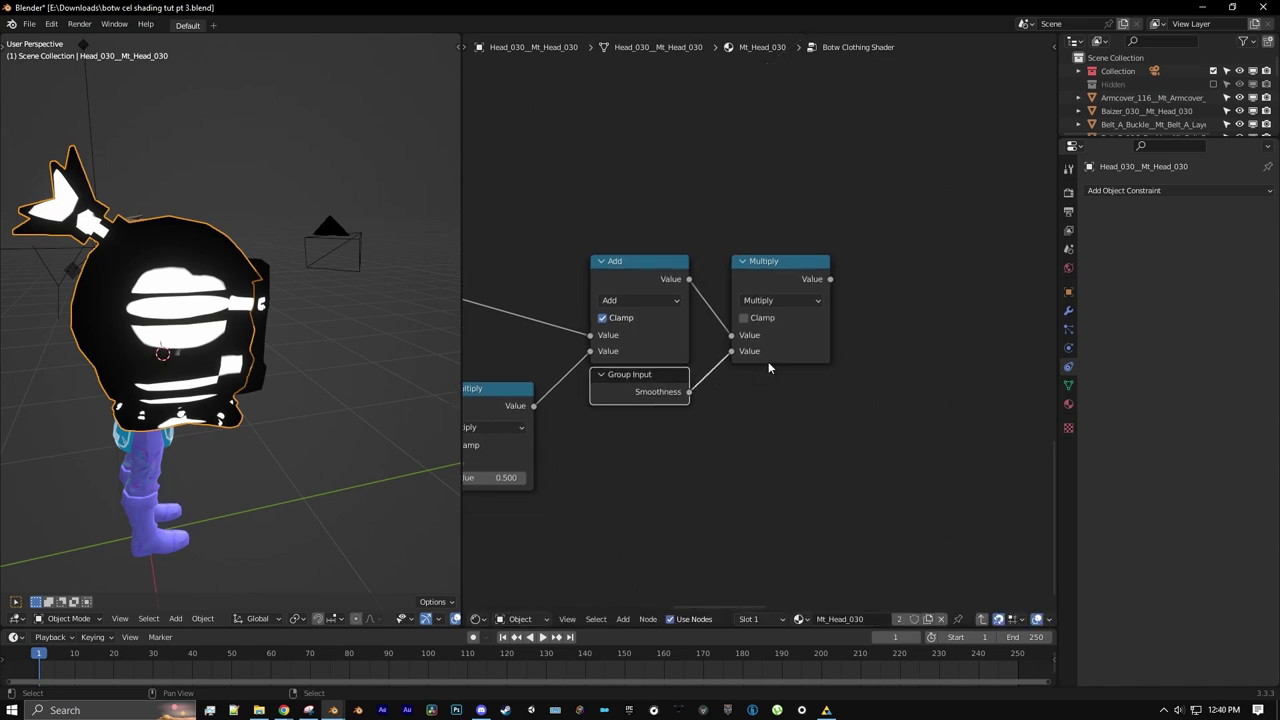
left_click(778, 355)
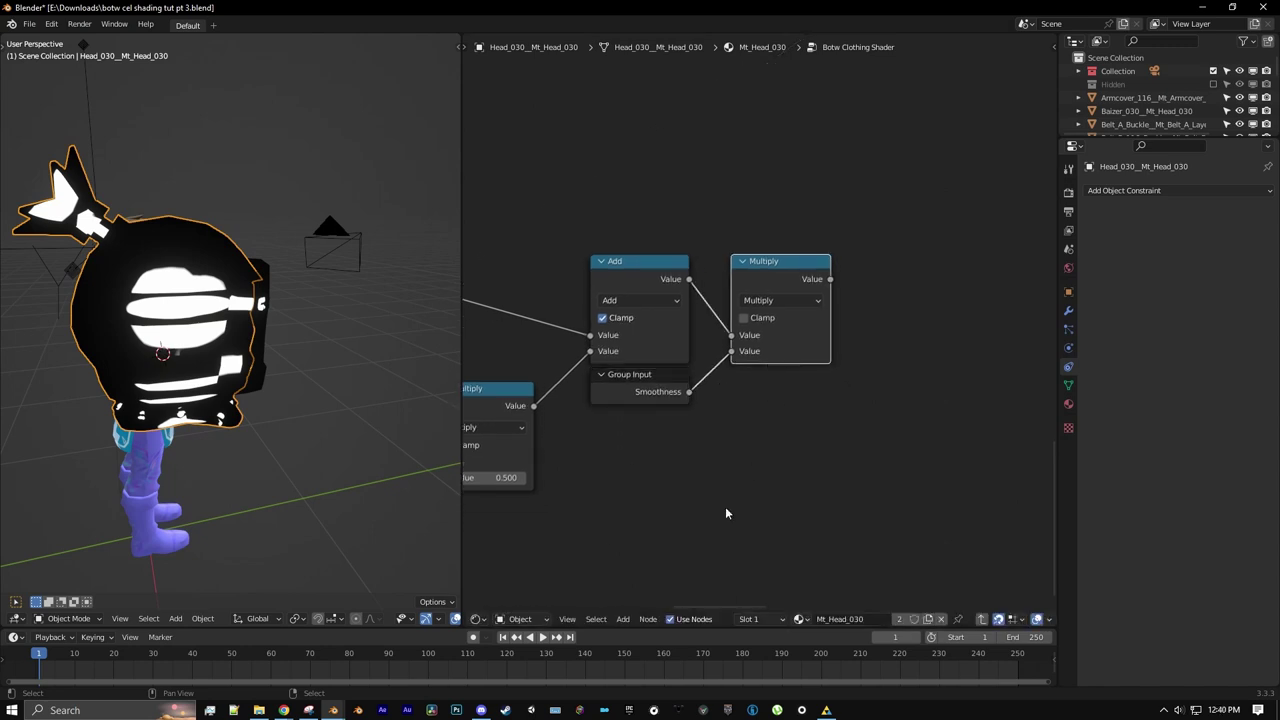
- Add a Value node below the Group Input and set it to 10
left_click(622, 619)
mouse_move(657, 580)
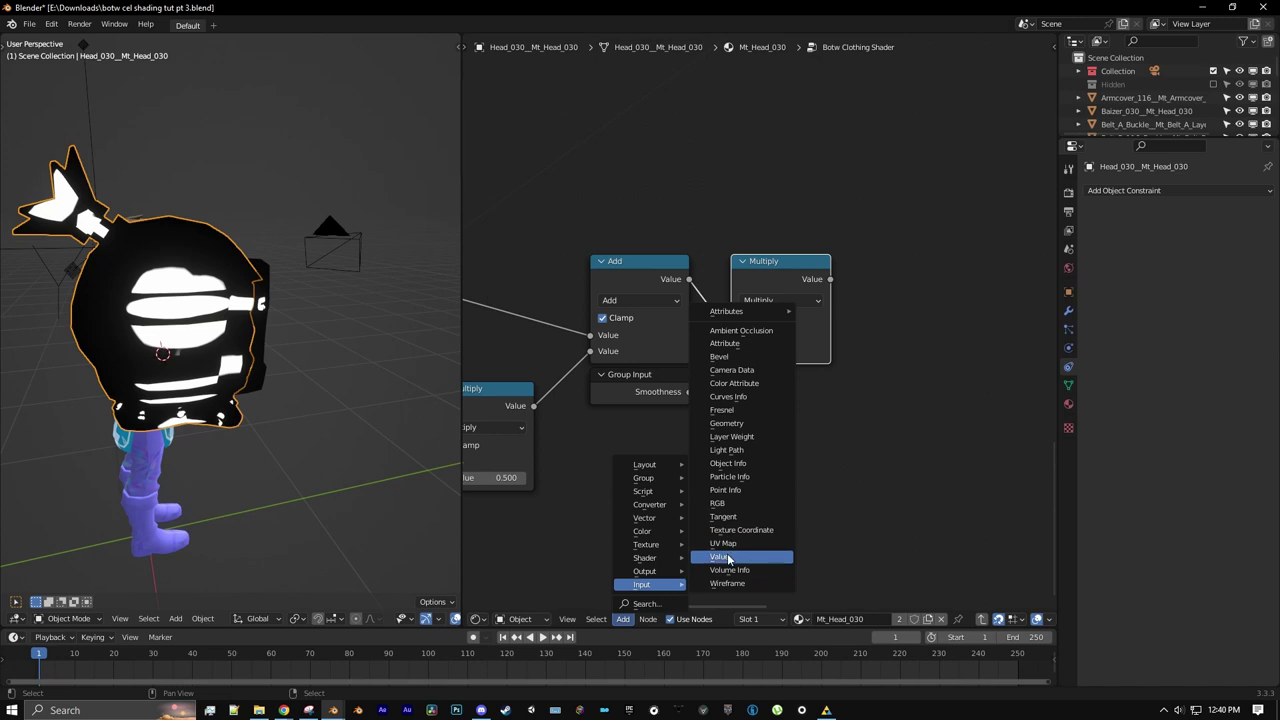
left_click(728, 557)
left_click(593, 448)
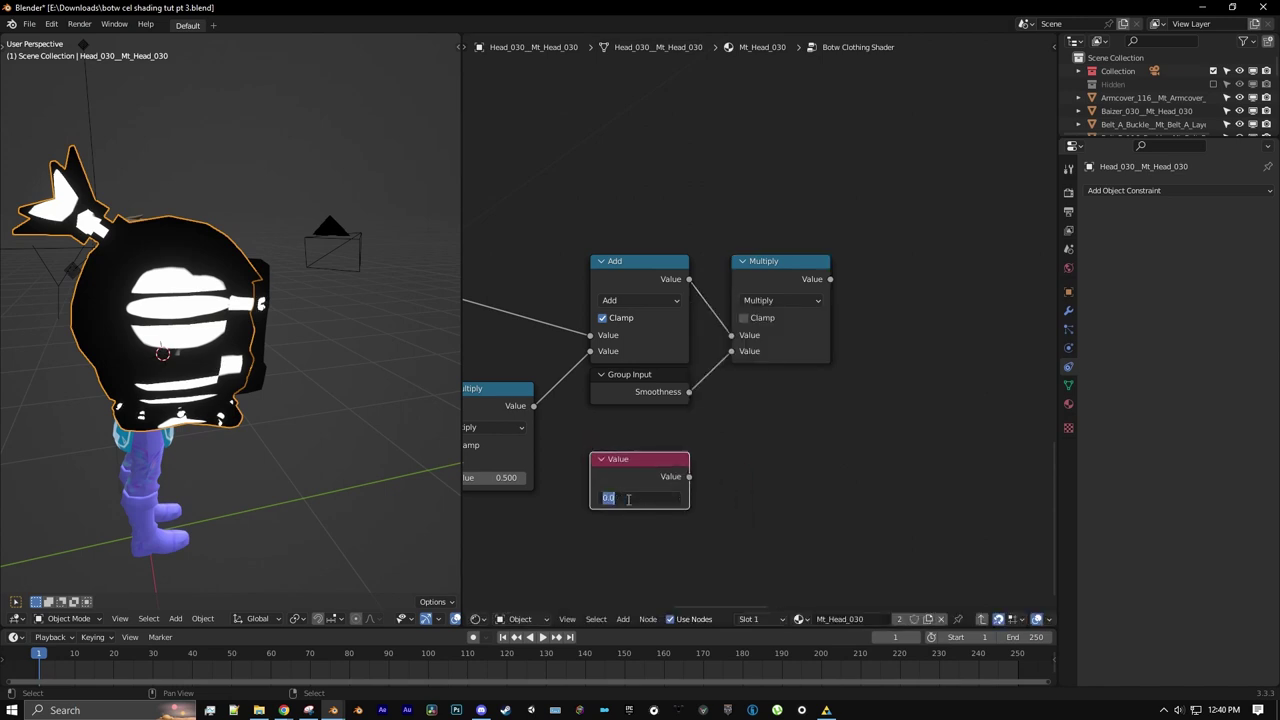
type("10")
key("Return")
middle_click_drag(724, 497, 700, 497)
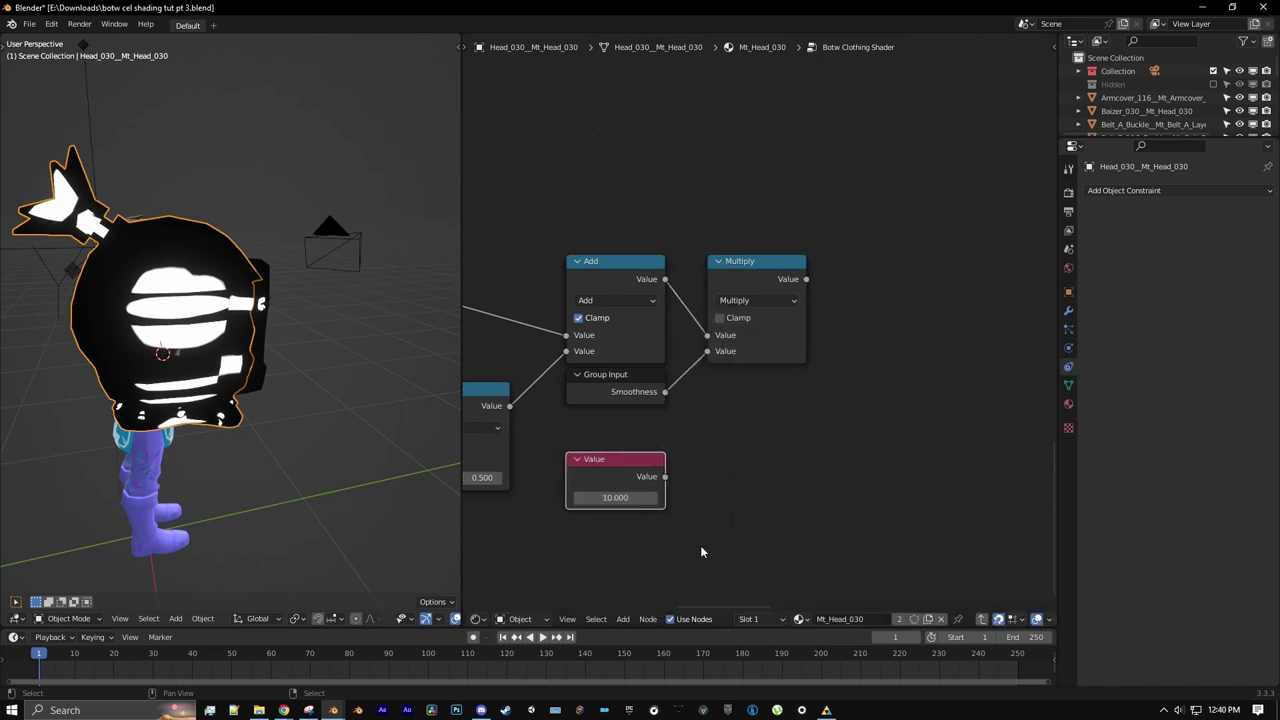
- Add a MixRGB node in Multiply mode, feeding its Fac from the last math Multiply and its Color2 from the 10 Value
left_click(623, 619)
mouse_move(648, 531)
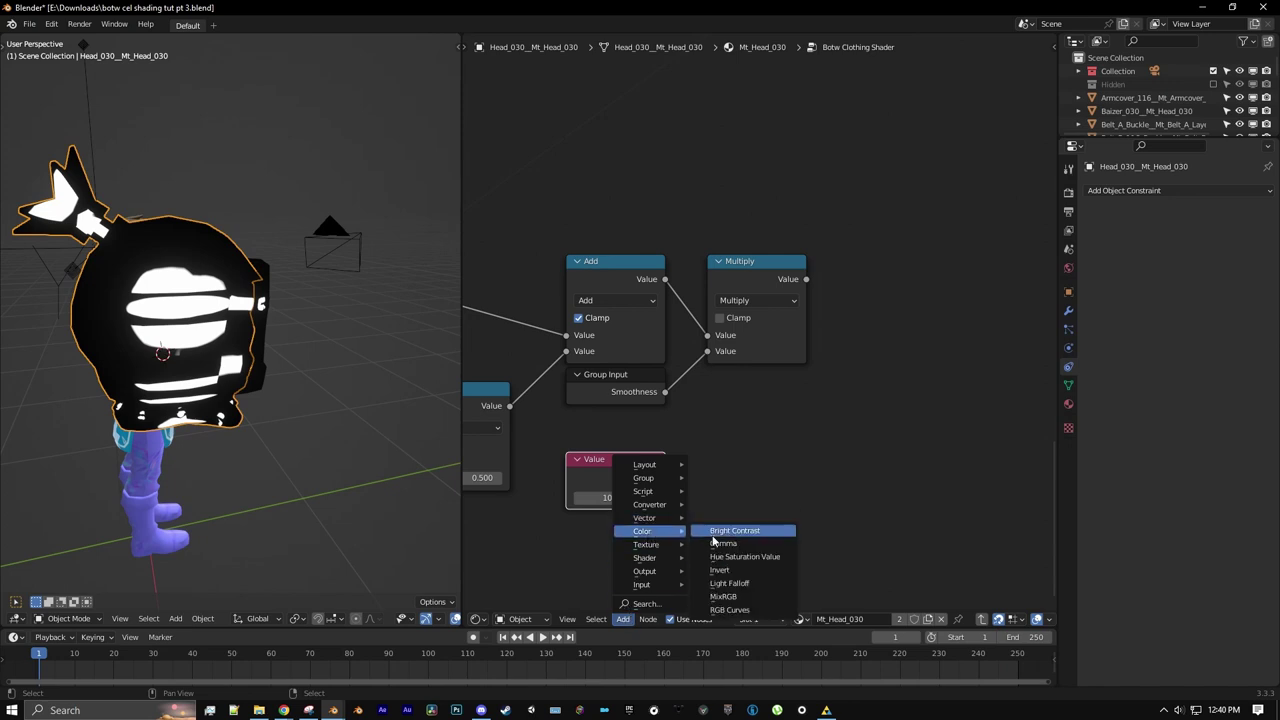
left_click(735, 598)
left_click(925, 346)
middle_click_drag(927, 346, 857, 358)
left_click(857, 351)
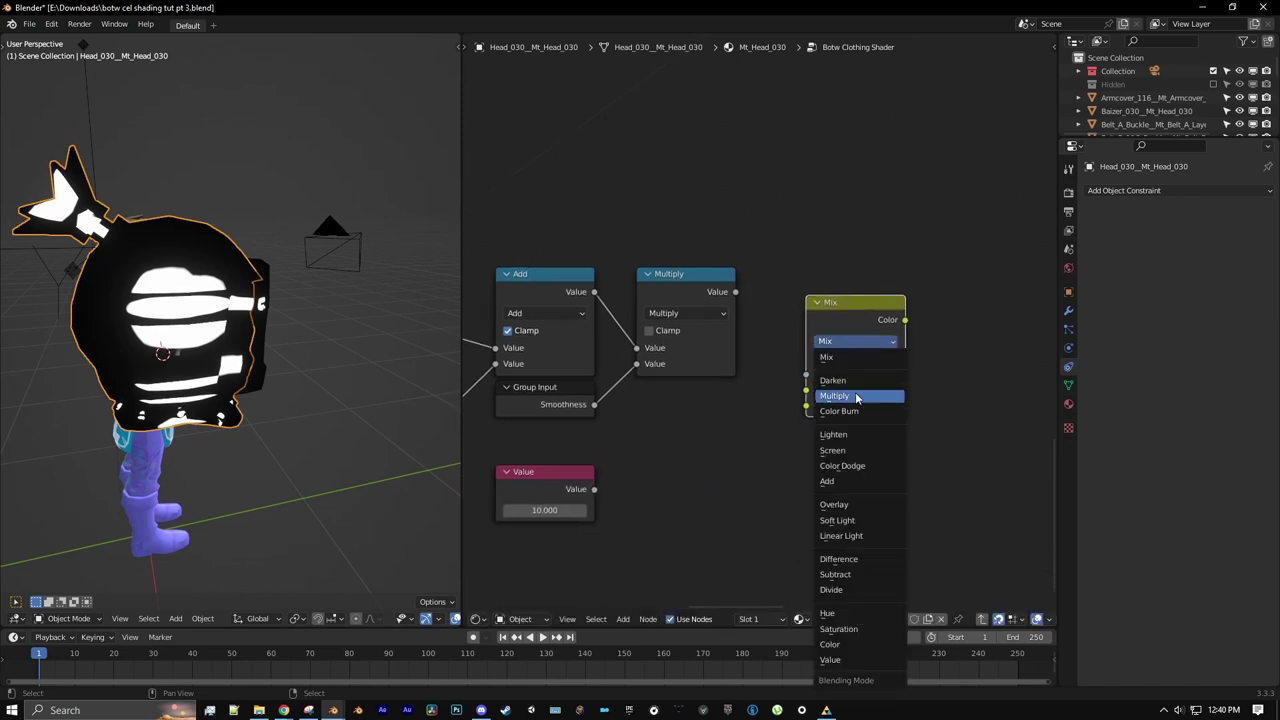
left_click(855, 396)
left_click_drag(595, 489, 806, 406)
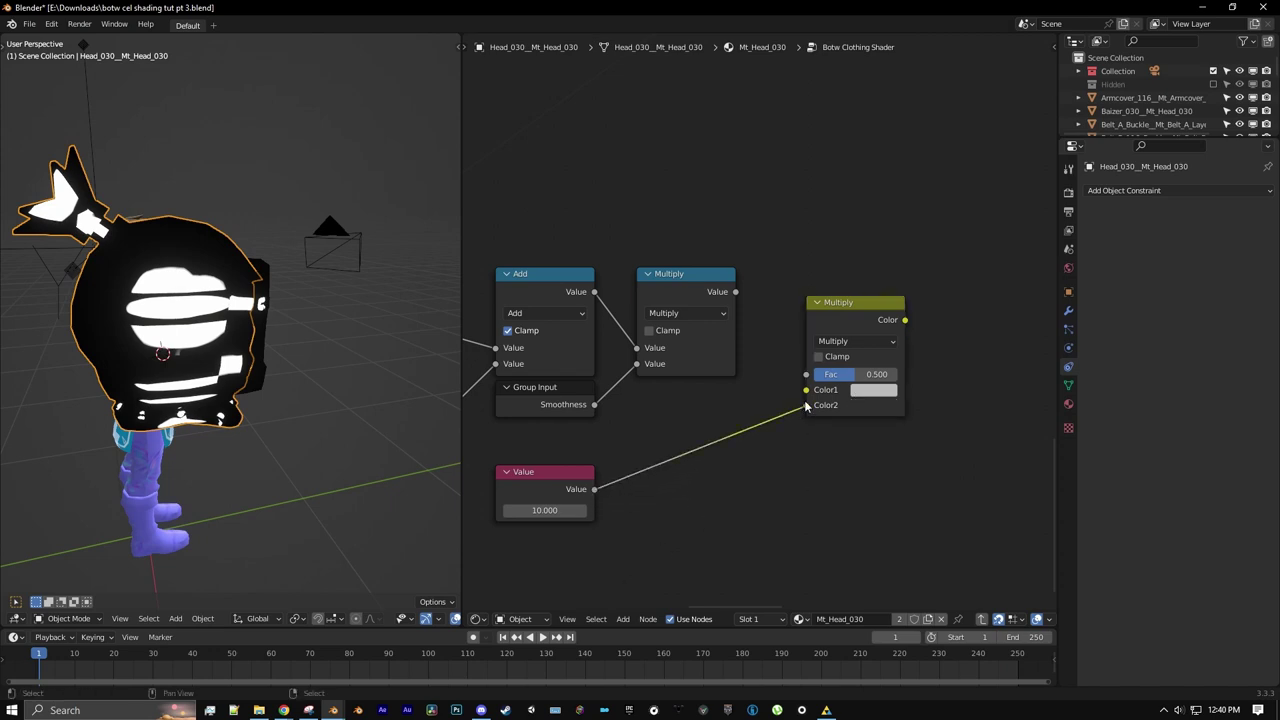
left_click_drag(736, 291, 807, 375)
- Connect the Base World Light frame's Multiply color output to the new color Multiply node's Color1
scroll(834, 325, "down", 7)
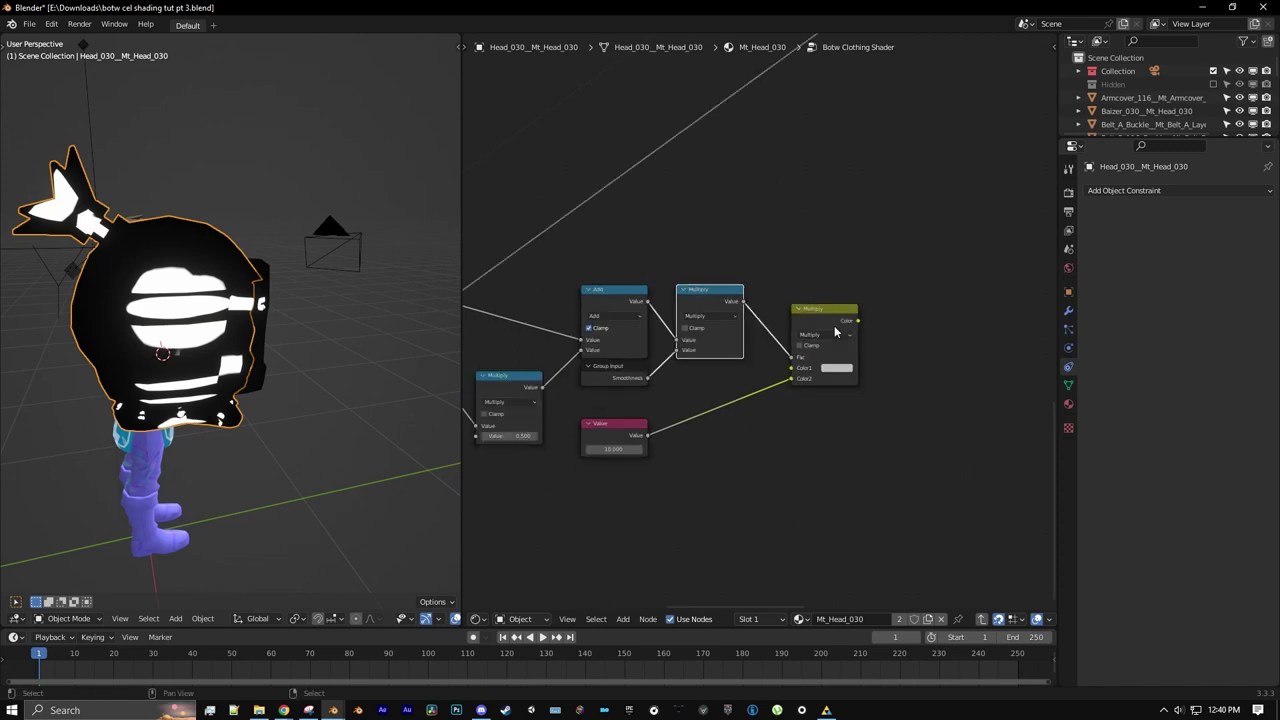
middle_click_drag(726, 200, 789, 377)
middle_click_drag(652, 159, 772, 288)
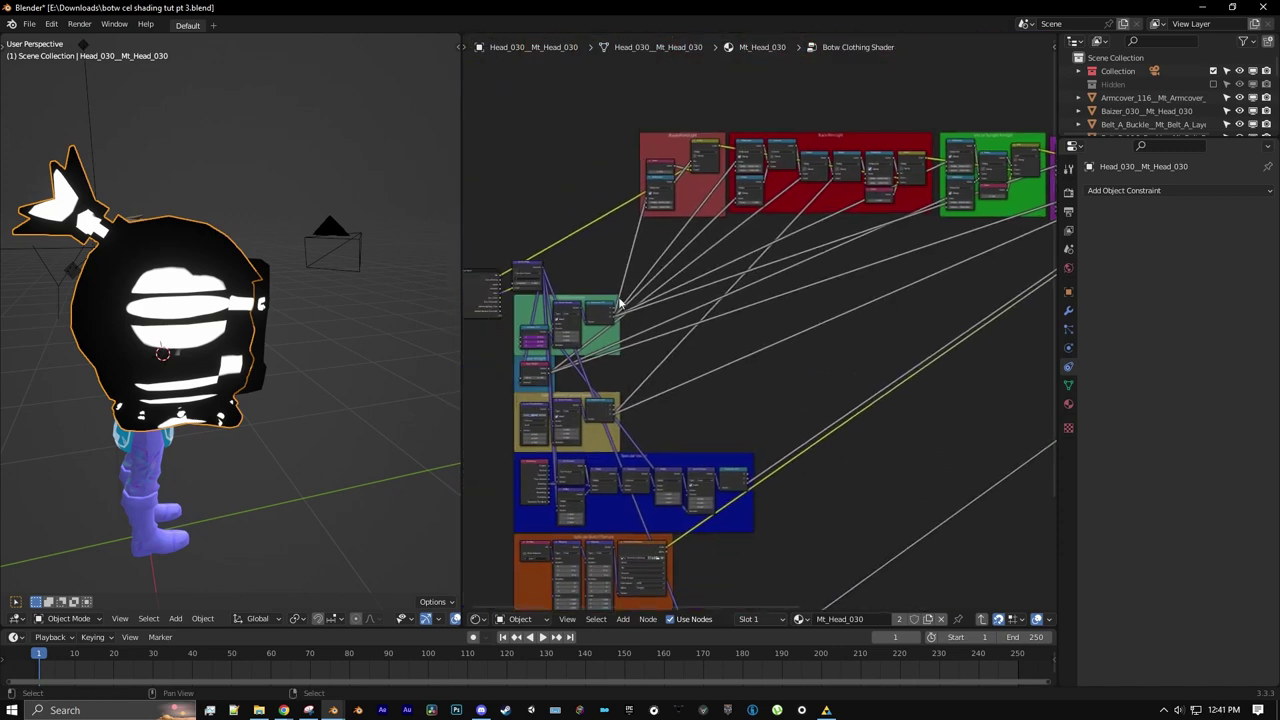
scroll(838, 257, "up", 5)
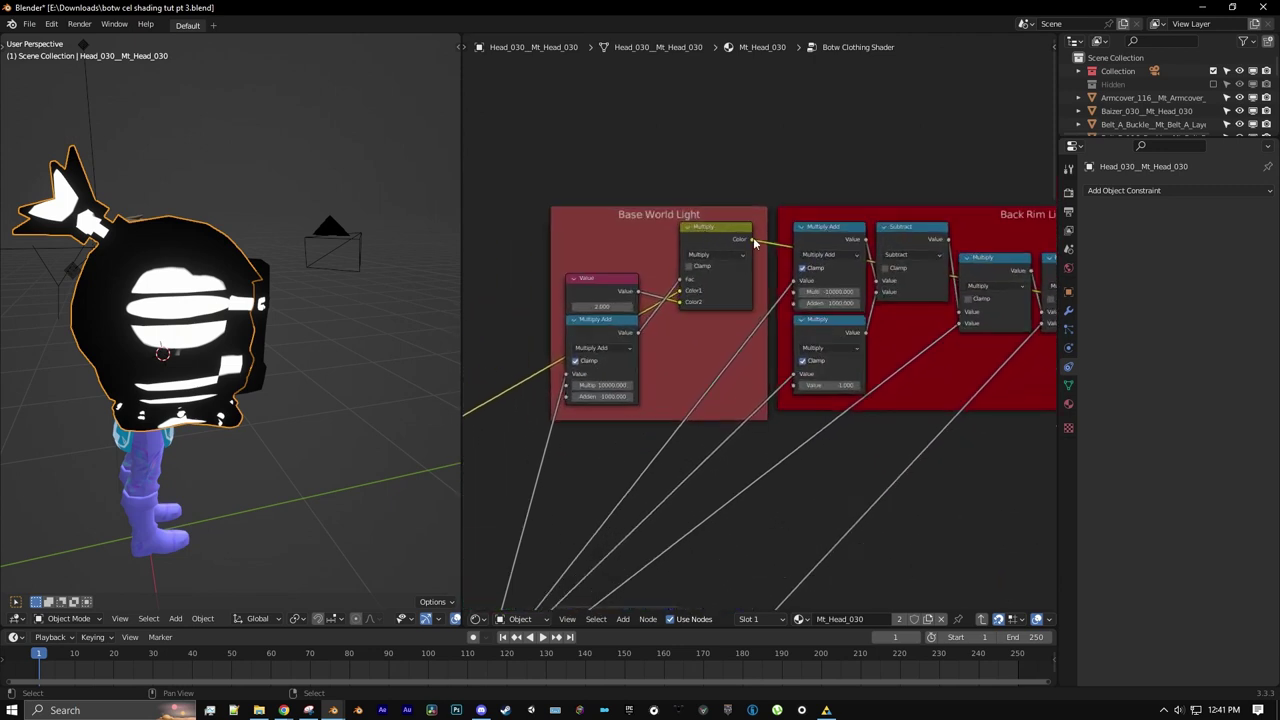
left_click(754, 242)
left_click_drag(794, 430, 822, 329)
scroll(831, 356, "up", 2)
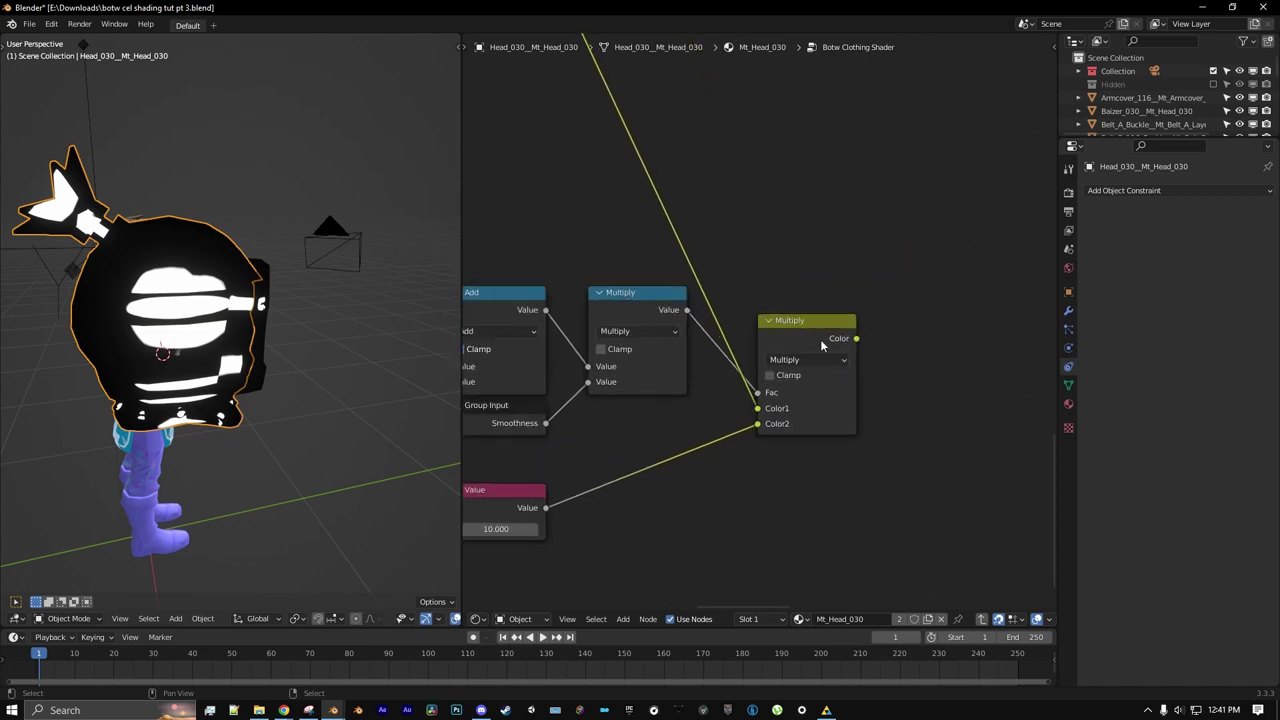
- Preview the new color Multiply node's output on the helmet
left_click(848, 343, "ctrl+shift")
mouse_move(360, 330)
middle_mouse_down()
mouse_move(324, 336)
mouse_move(232, 288)
middle_mouse_up()
scroll(563, 266, "down", 6)
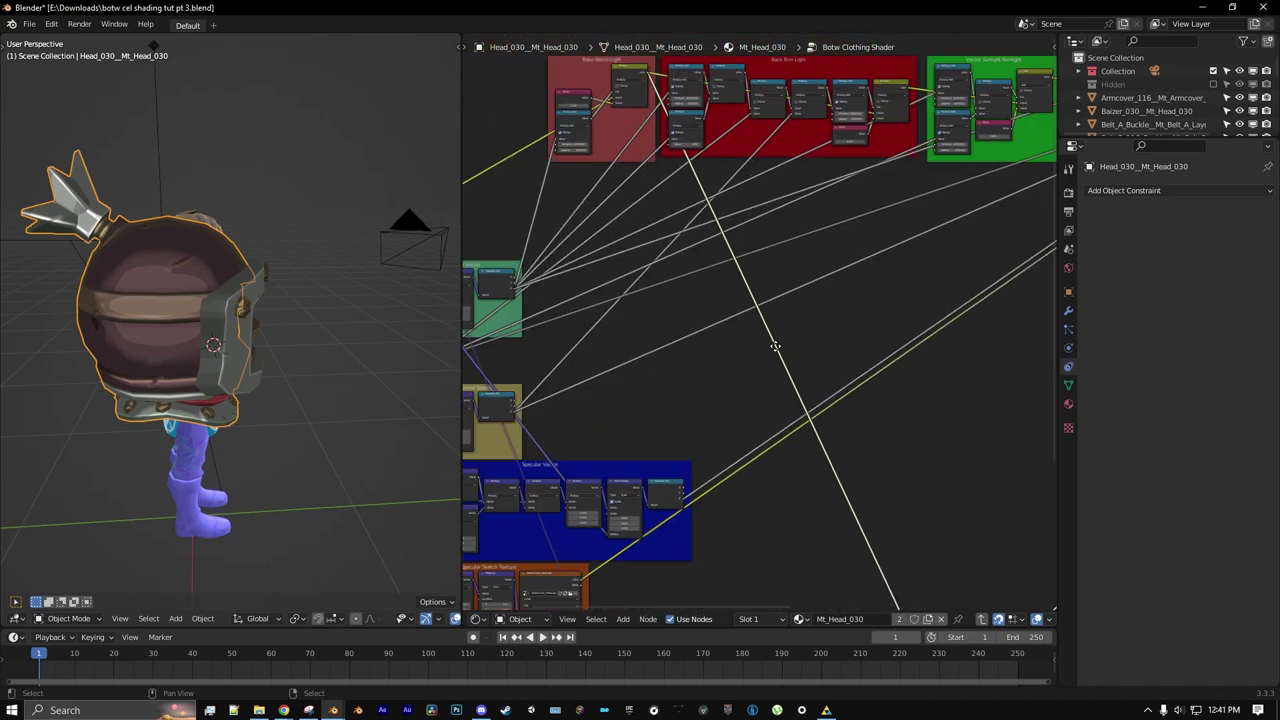
scroll(758, 255, "up", 3)
scroll(758, 255, "up", 2)
scroll(760, 316, "down", 8)
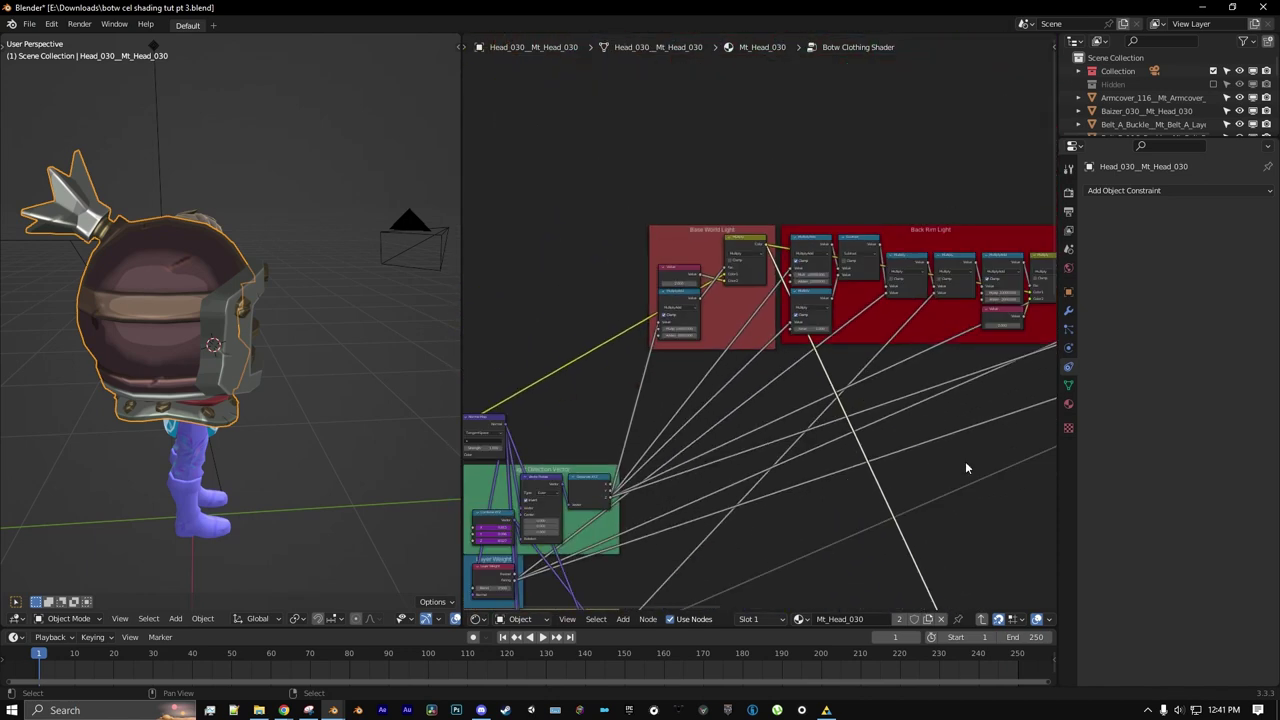
middle_click_drag(965, 461, 905, 150)
scroll(859, 356, "up", 8)
middle_click_drag(897, 452, 795, 316)
scroll(806, 331, "up", 2)
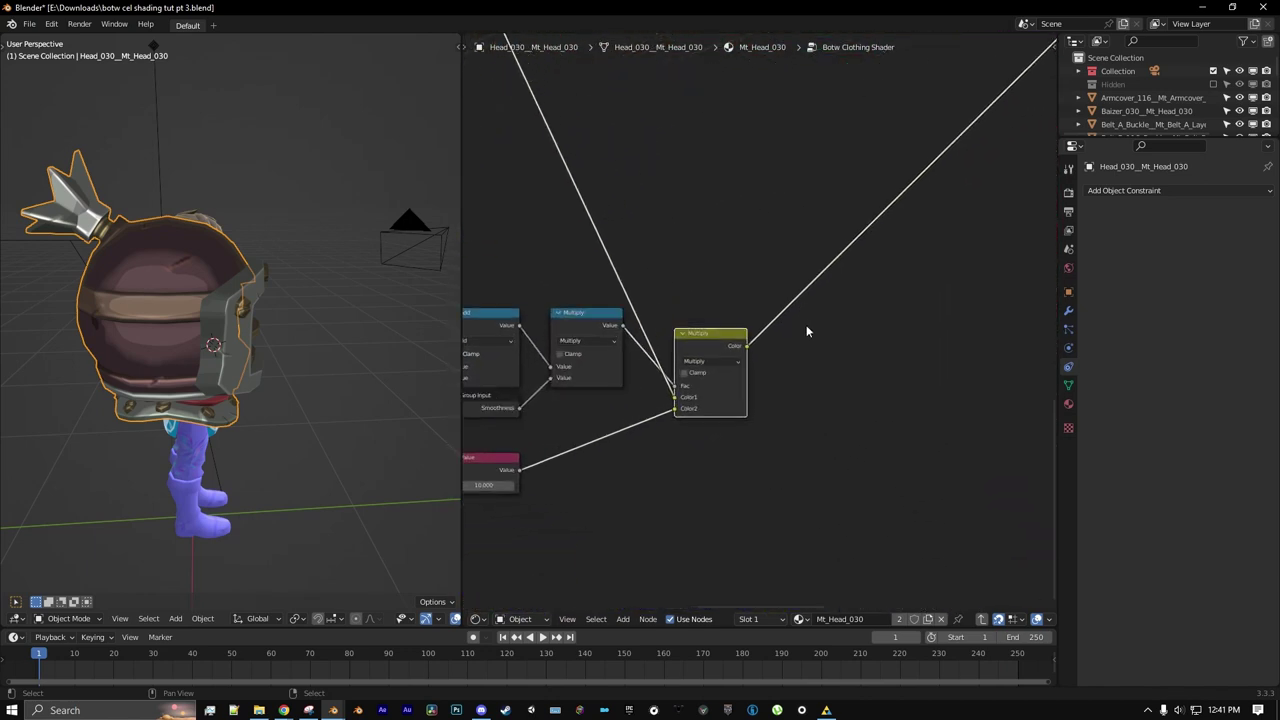
- Duplicate the color Multiply node onto its outgoing link and set the copy's blending mode to Add
key("shift+d")
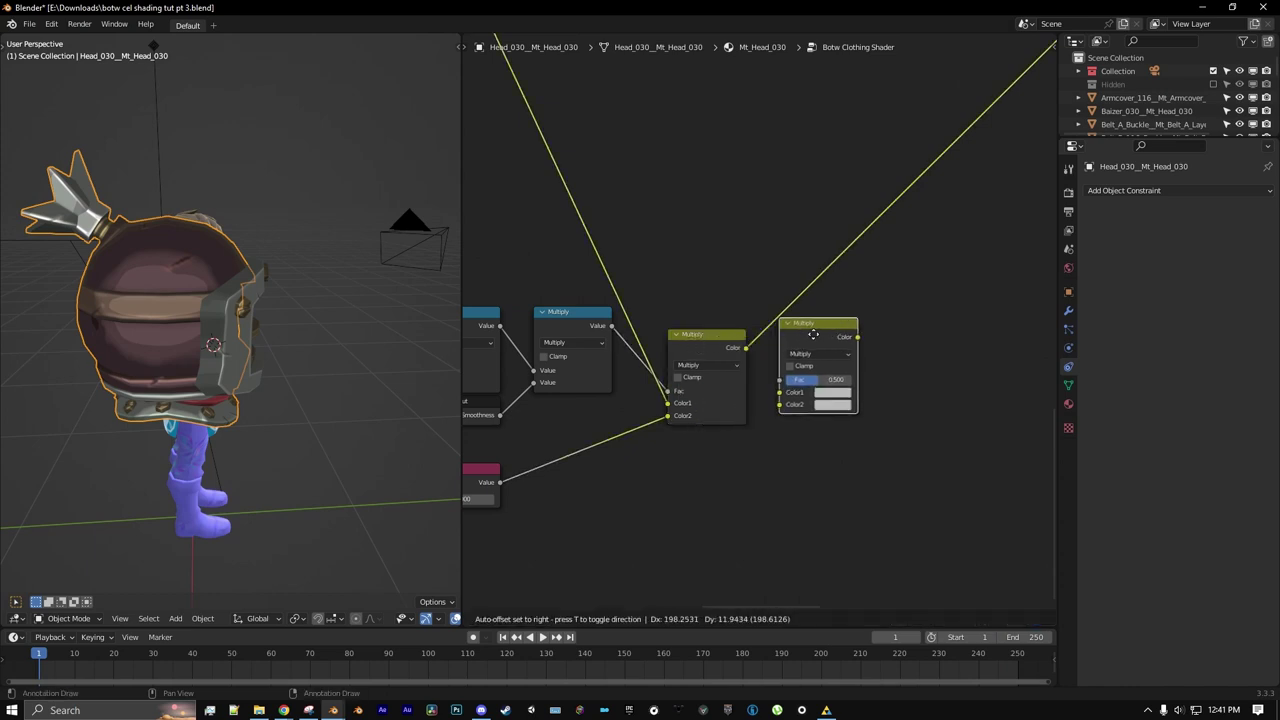
left_click(822, 310)
scroll(828, 309, "up", 1)
left_click(835, 292)
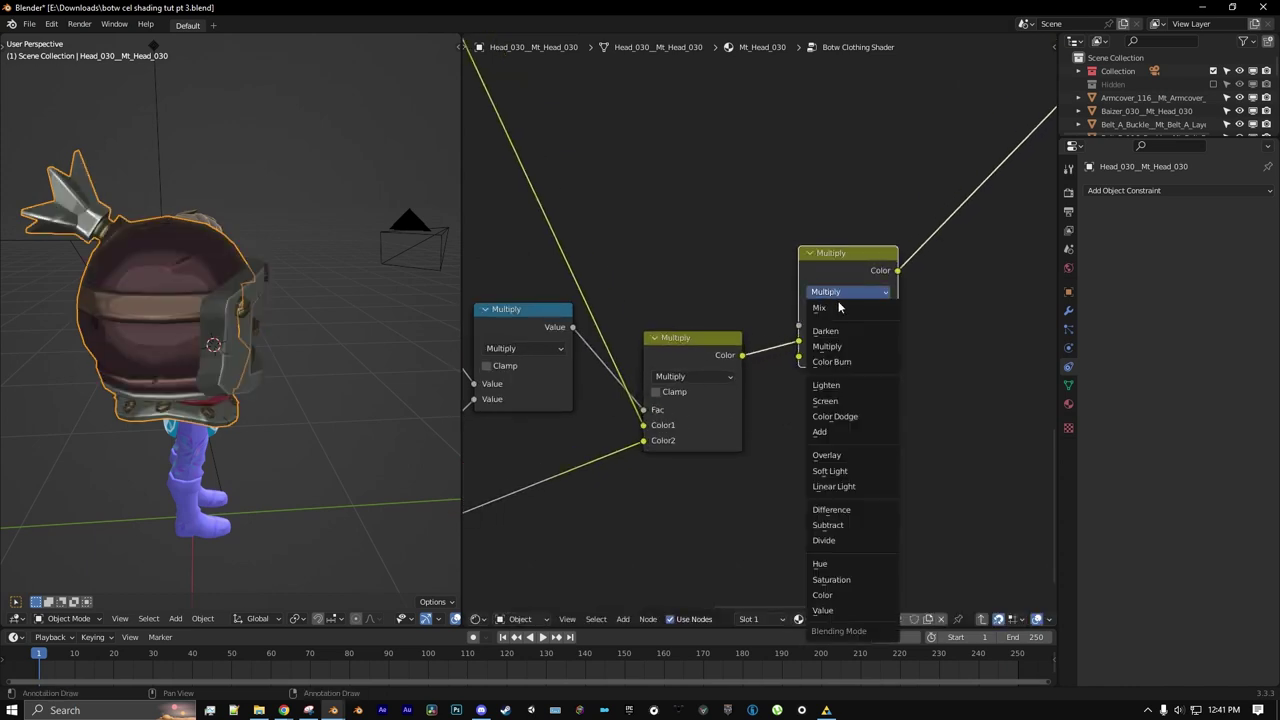
left_click(830, 434)
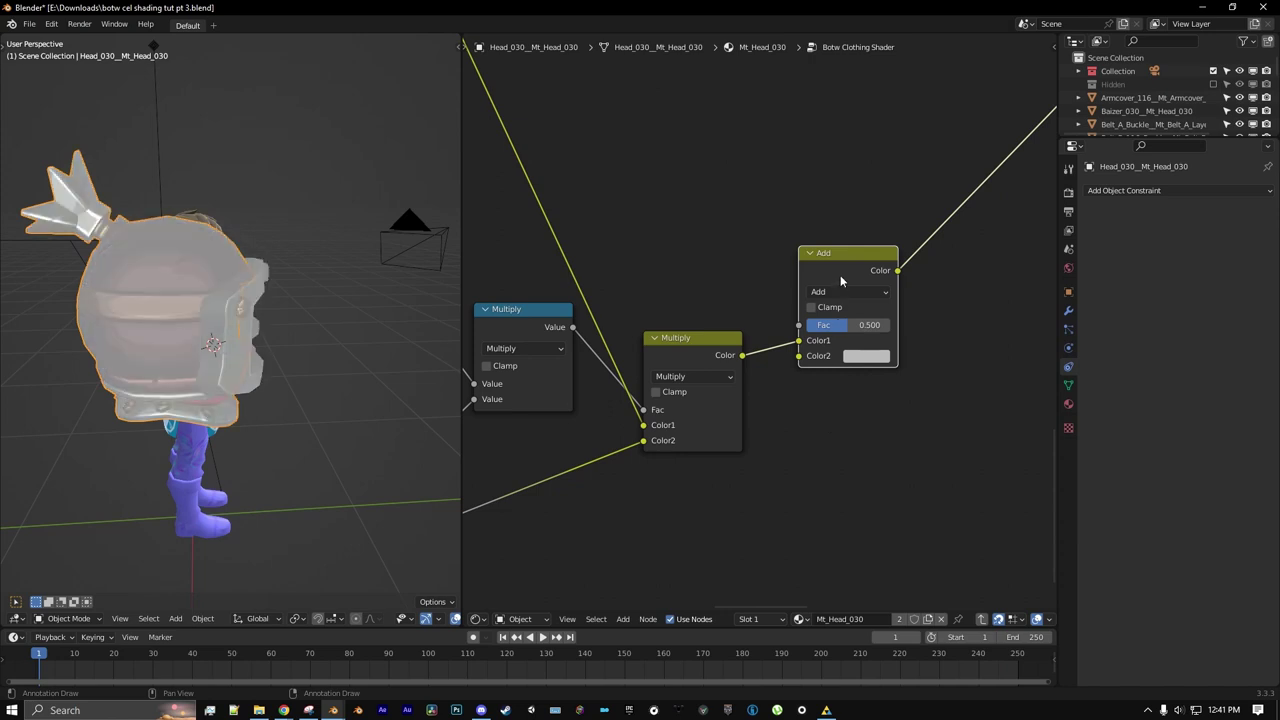
left_click_drag(833, 312, 833, 340)
- Add a Value node of 0.1 beneath the color Multiply node and connect it to the color Add node's Color2
left_click(627, 622)
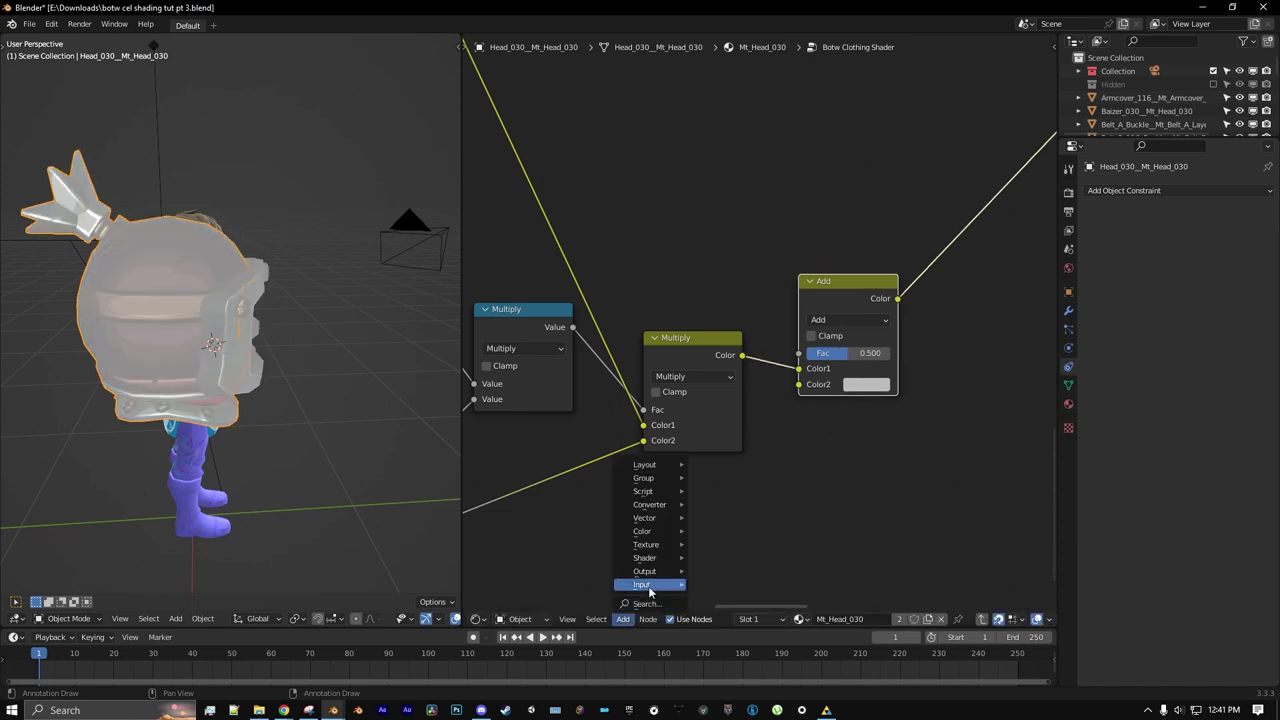
mouse_move(650, 583)
left_click(731, 566)
left_click(636, 459)
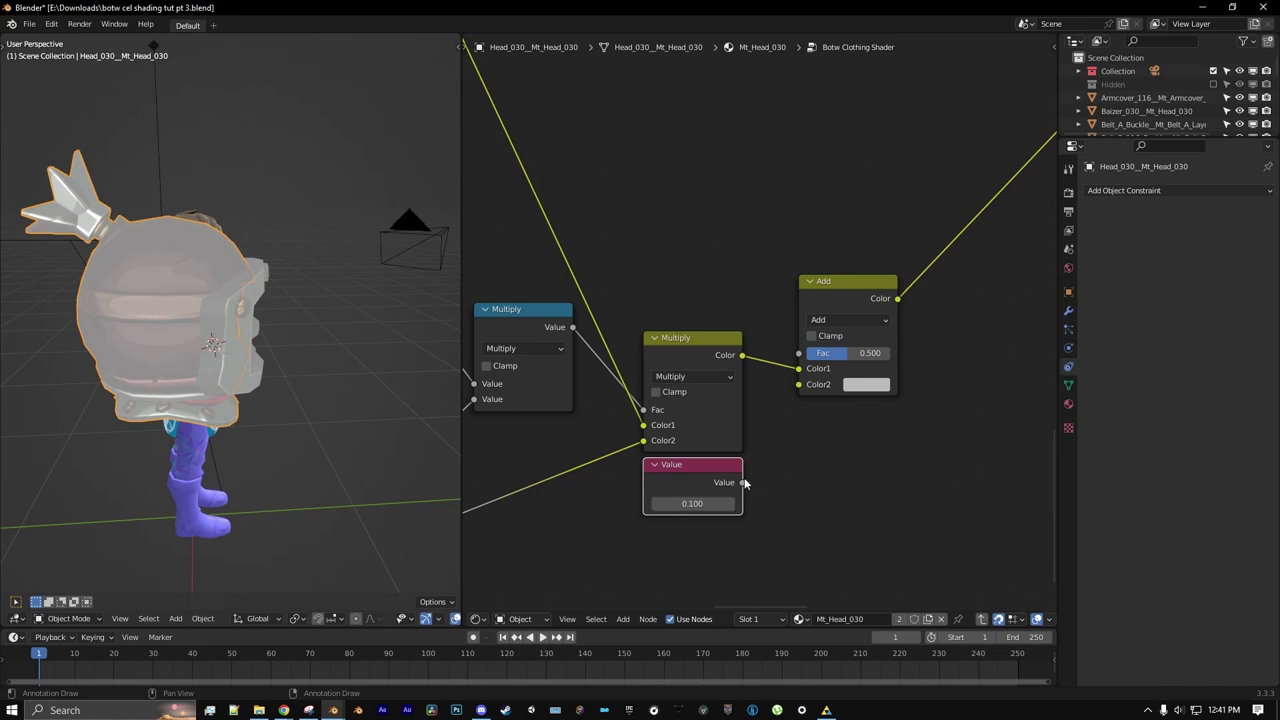
left_click_drag(800, 388, 800, 388)
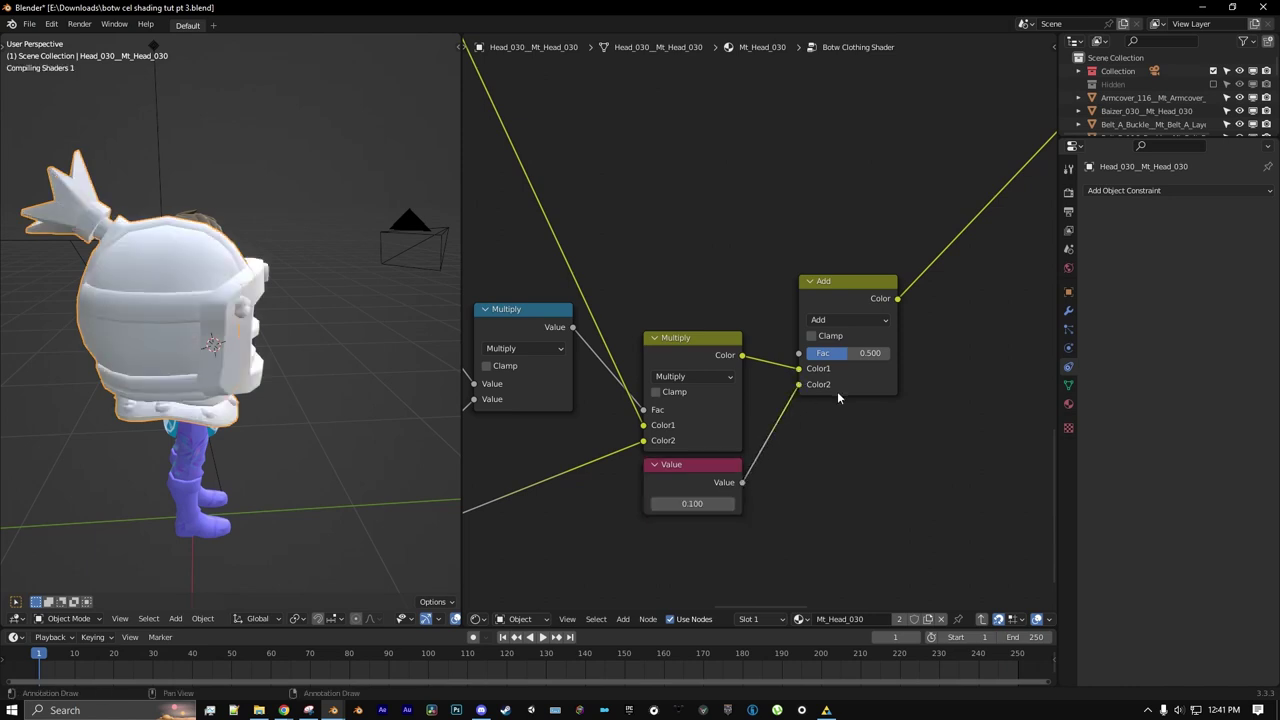
- Connect the value output of the Multiply feeding Fade Rimlight's Add node to the new color Add node's Fac
scroll(894, 265, "down", 2)
scroll(945, 337, "down", 2)
middle_click_drag(965, 217, 880, 392)
middle_click_drag(883, 229, 887, 331)
middle_click_drag(731, 313, 795, 318)
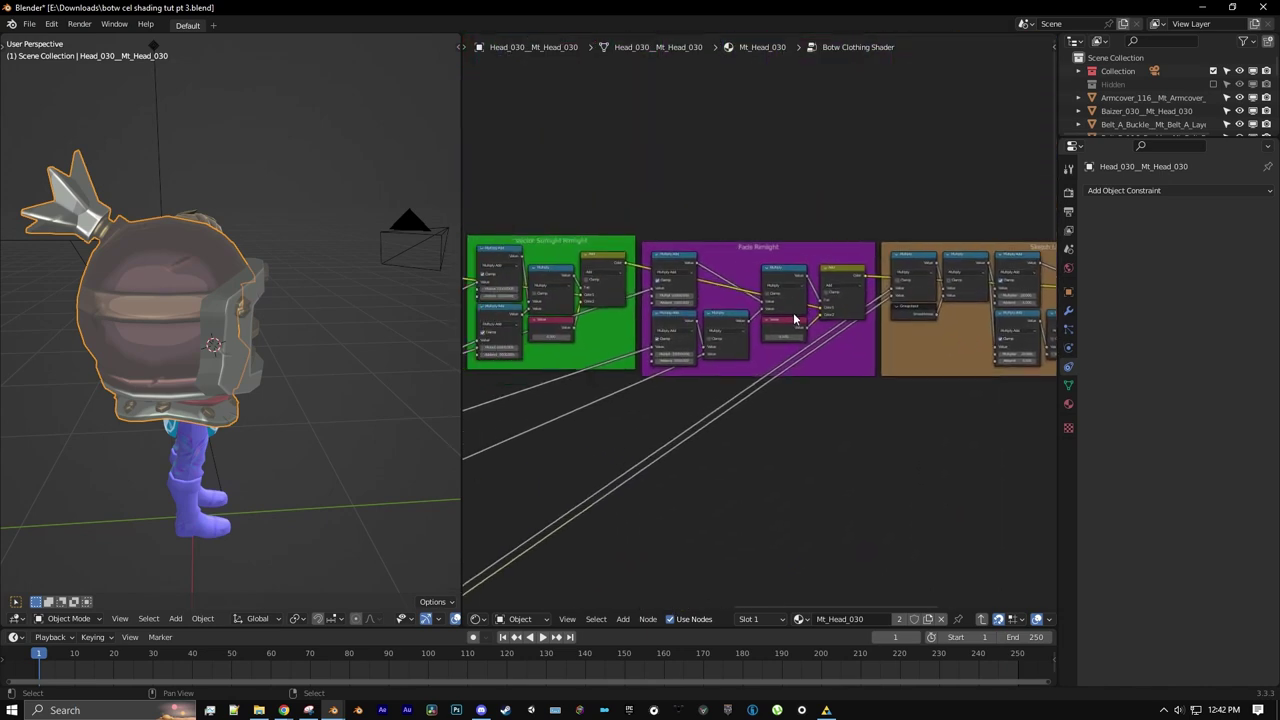
scroll(795, 318, "up", 10)
middle_click_drag(915, 253, 853, 246)
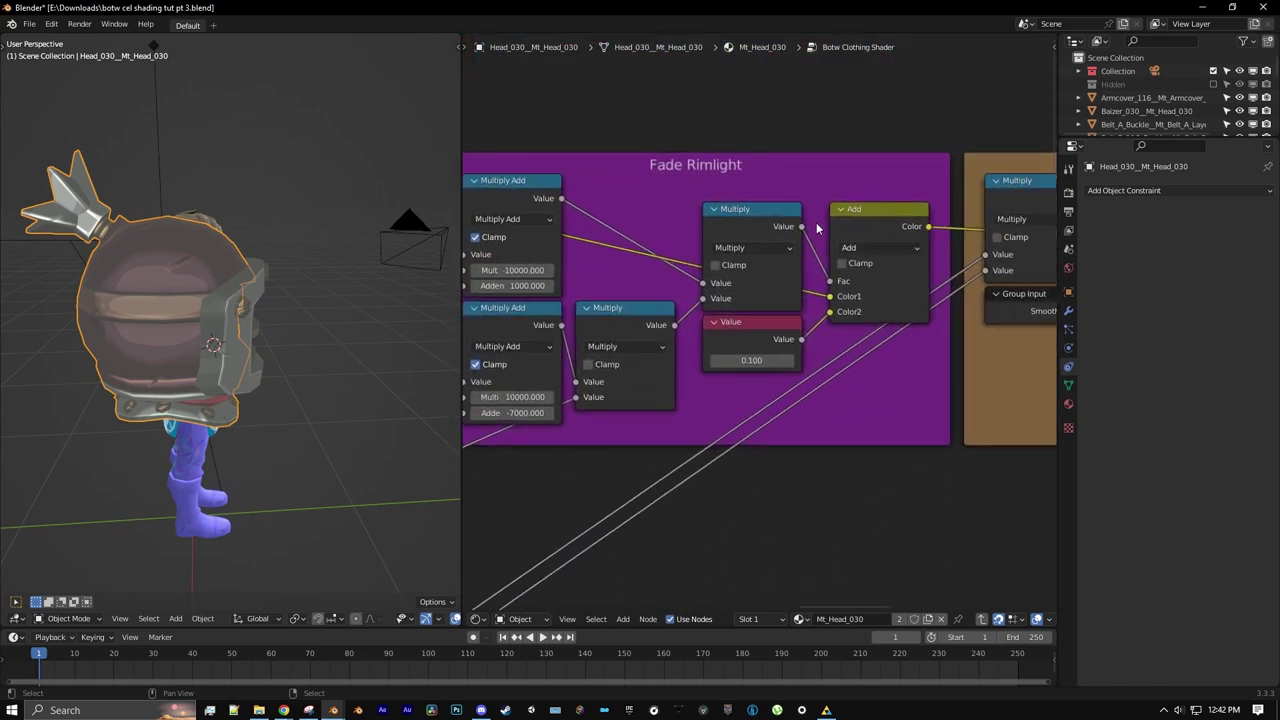
left_click_drag(800, 228, 809, 224)
mouse_move(840, 322)
left_mouse_down()
mouse_move(705, 612)
mouse_move(463, 603)
mouse_move(475, 515)
mouse_move(571, 457)
mouse_move(582, 406)
left_mouse_up()
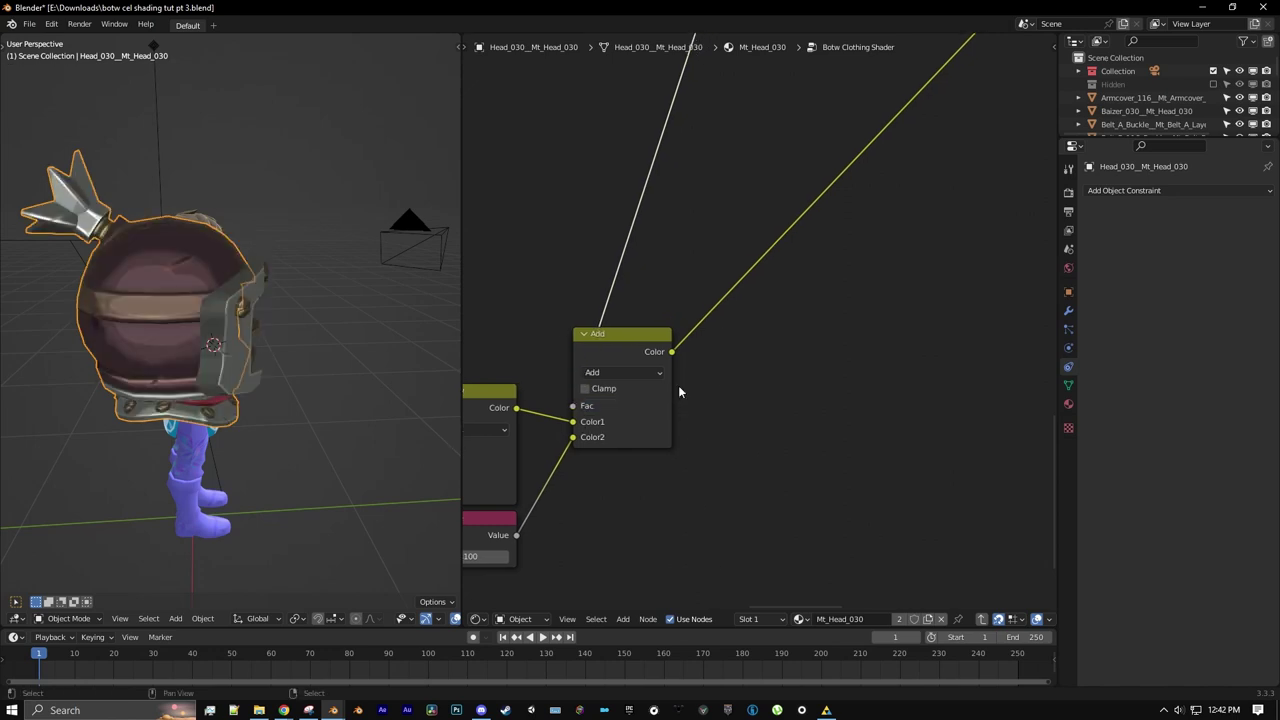
- Select the Sun and rotate it freely to test how the helmet's metal highlights react to the light direction
middle_click_drag(267, 339, 708, 354)
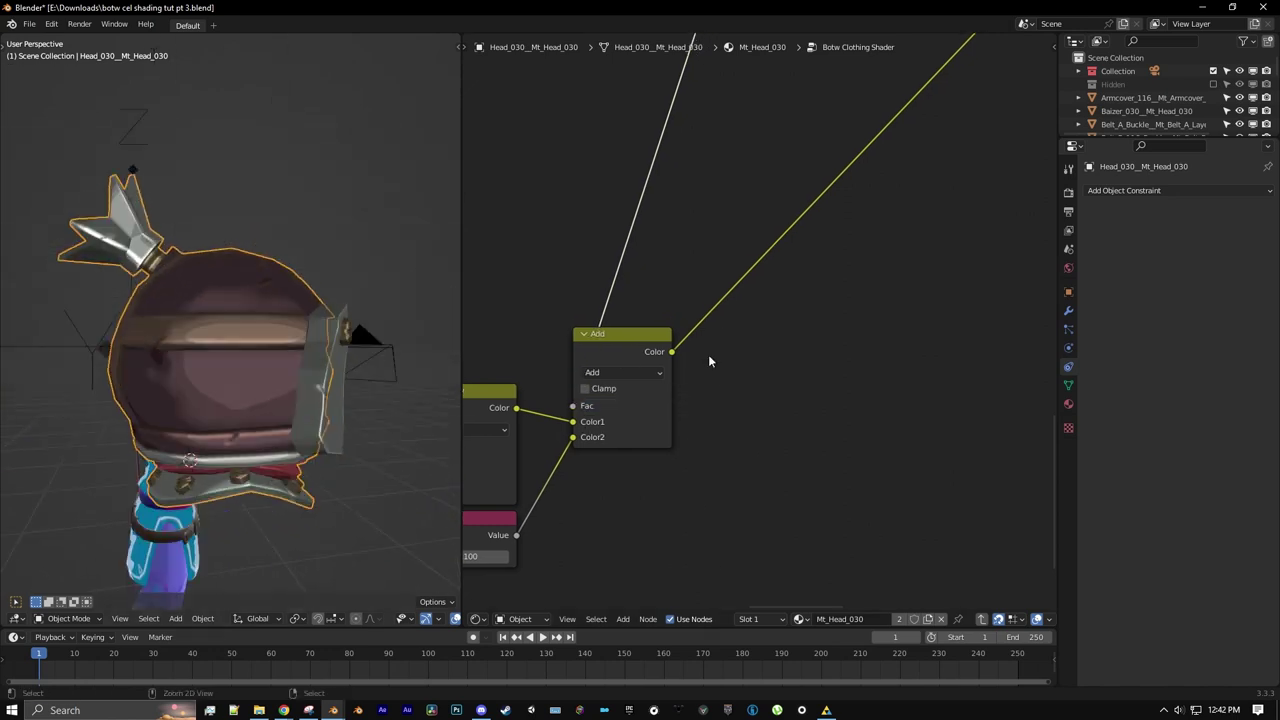
left_click(639, 360)
middle_click_drag(226, 372, 108, 302)
right_click(105, 291)
right_click(103, 278)
middle_click_drag(288, 333, 276, 332)
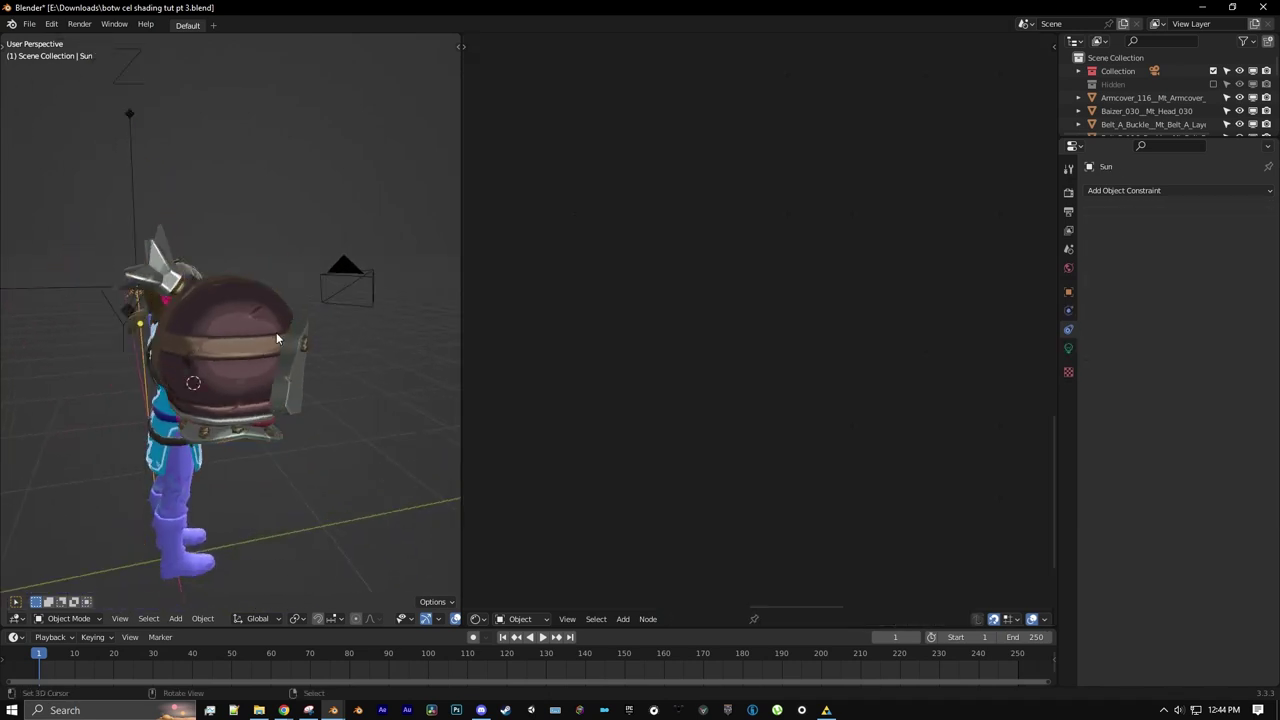
key("r")
key("r")
left_click(426, 300)
middle_click_drag(426, 300, 320, 377)
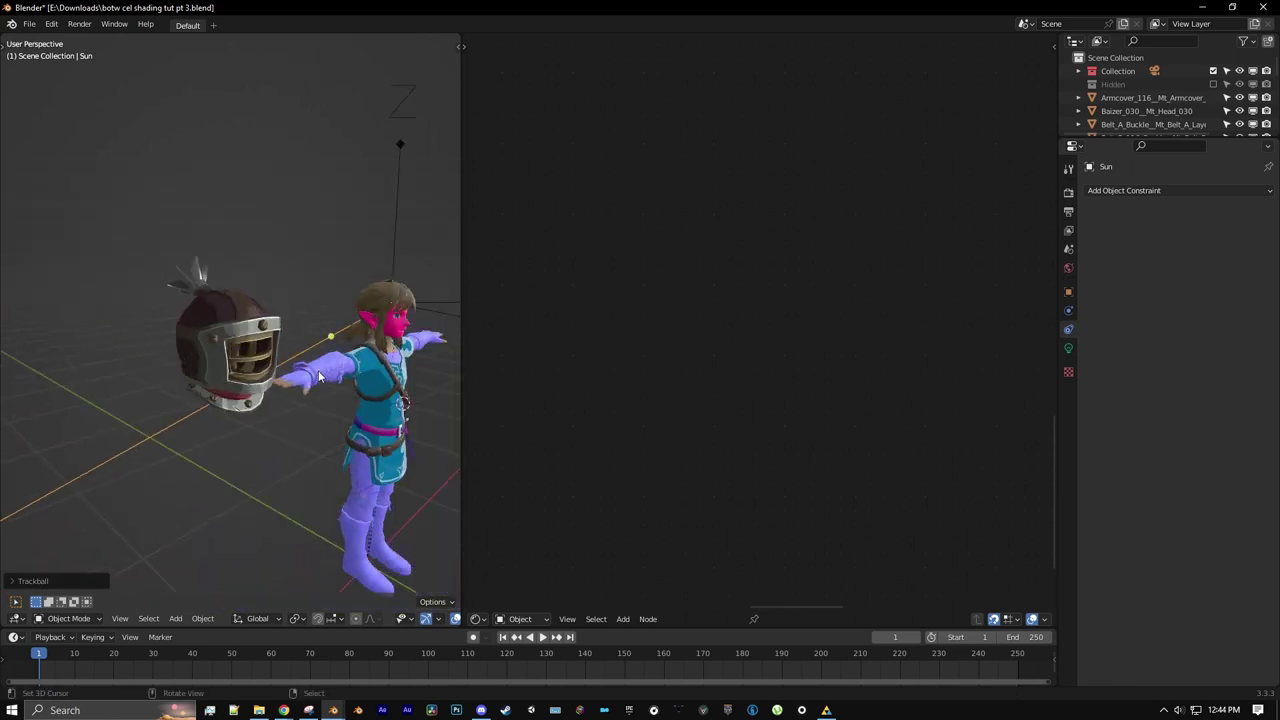
- Select the helmet again and open its Botw Clothing Shader node group
left_click(213, 317)
middle_click_drag(856, 218, 932, 538)
scroll(737, 266, "up", 6)
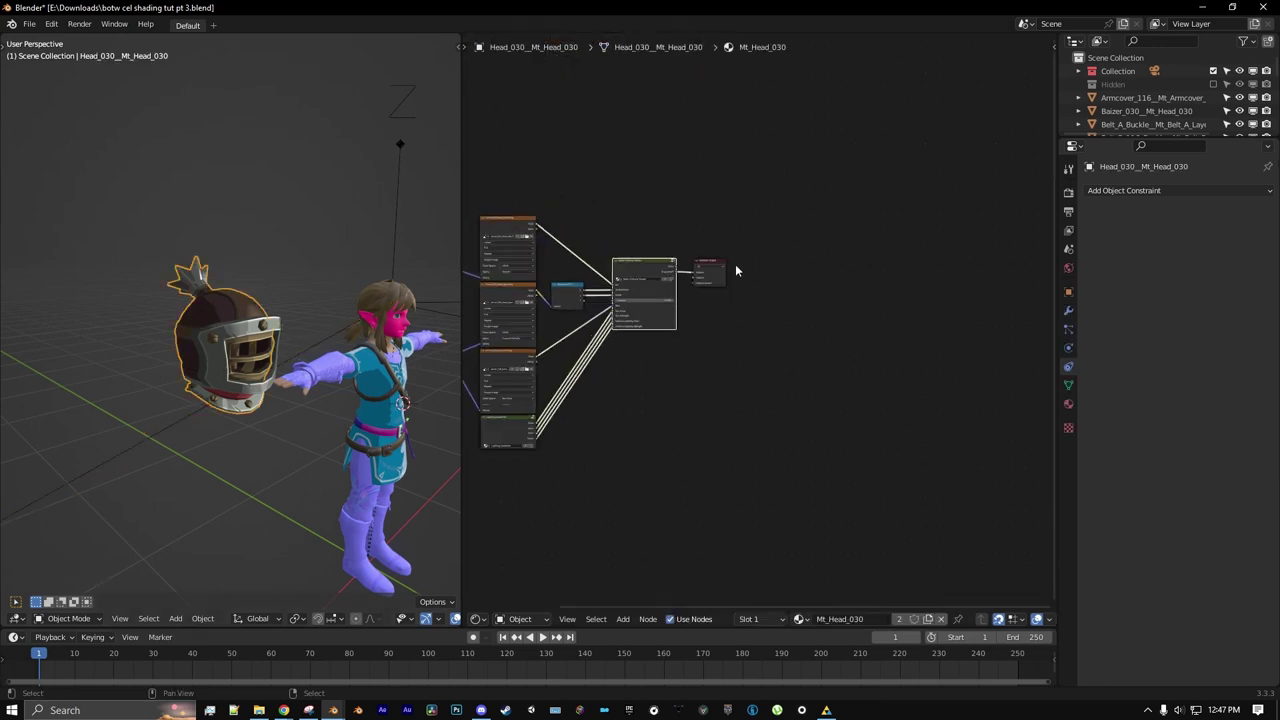
middle_click_drag(737, 266, 838, 305)
scroll(838, 305, "up", 9)
left_click(796, 228)
scroll(747, 319, "down", 5)
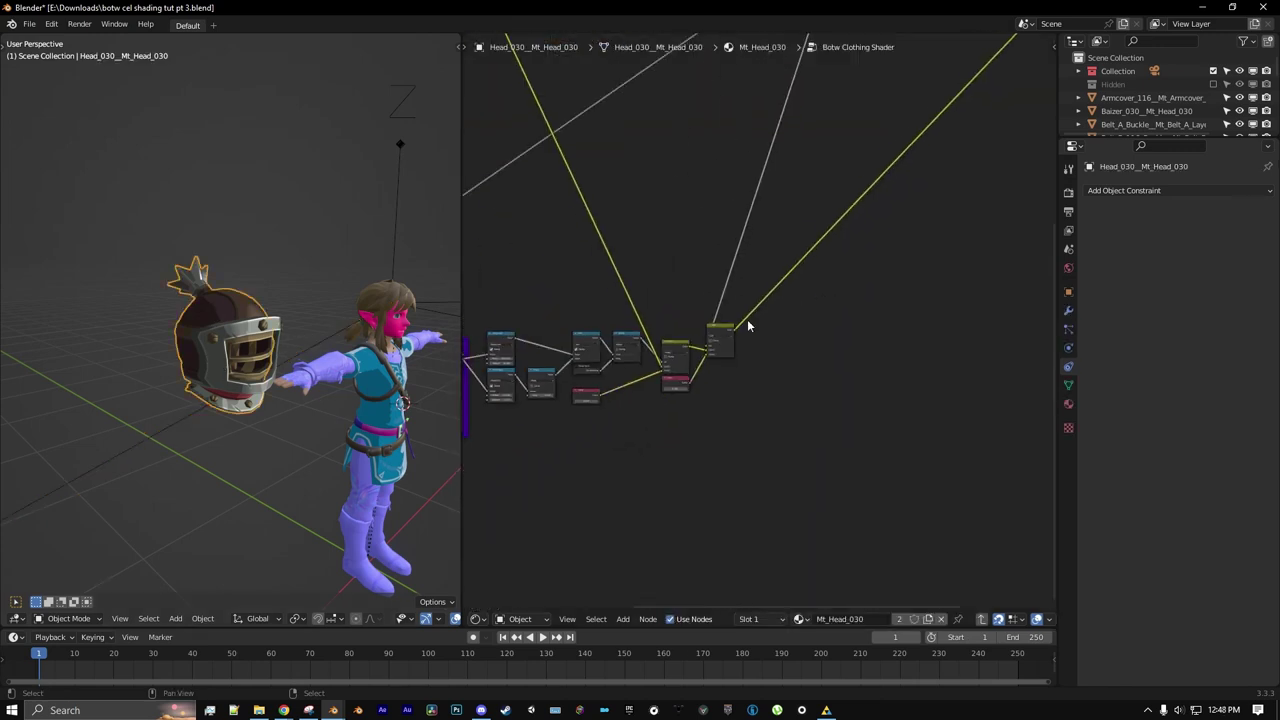
- Add a Frame around the metal nodes, from the Multiply Add pair to the color Add, and place it beside the purple frame
left_click(629, 619)
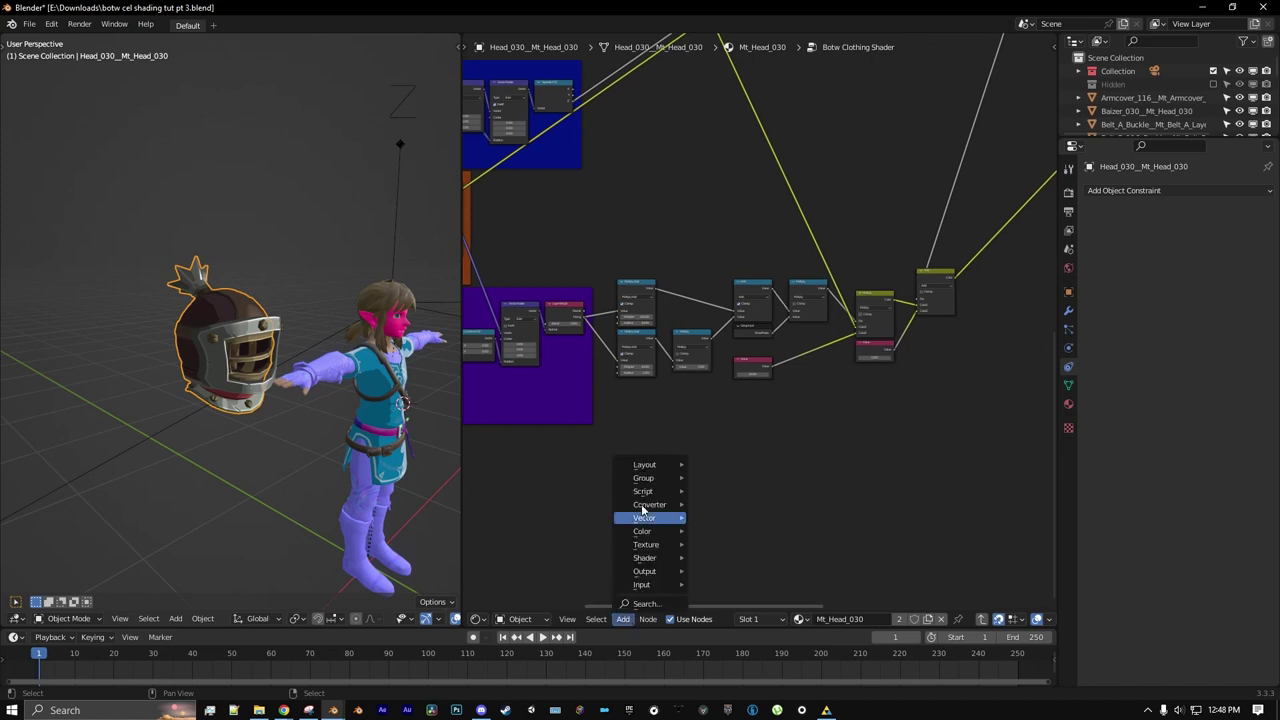
mouse_move(630, 463)
left_click(714, 463)
left_click(701, 435)
left_click_drag(609, 246, 997, 395)
middle_click_drag(783, 363, 762, 350)
scroll(750, 345, "up", 3)
key("g")
left_click(715, 435)
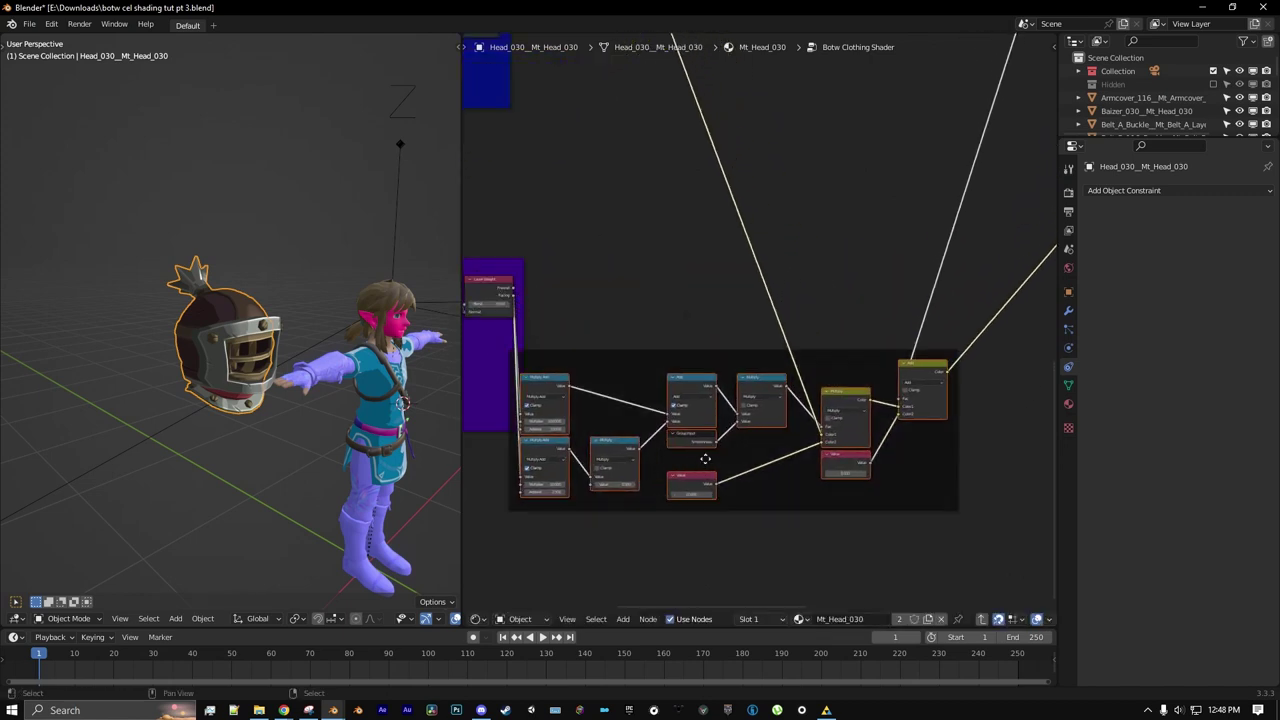
left_click_drag(706, 451, 779, 366)
left_click_drag(815, 245, 737, 283)
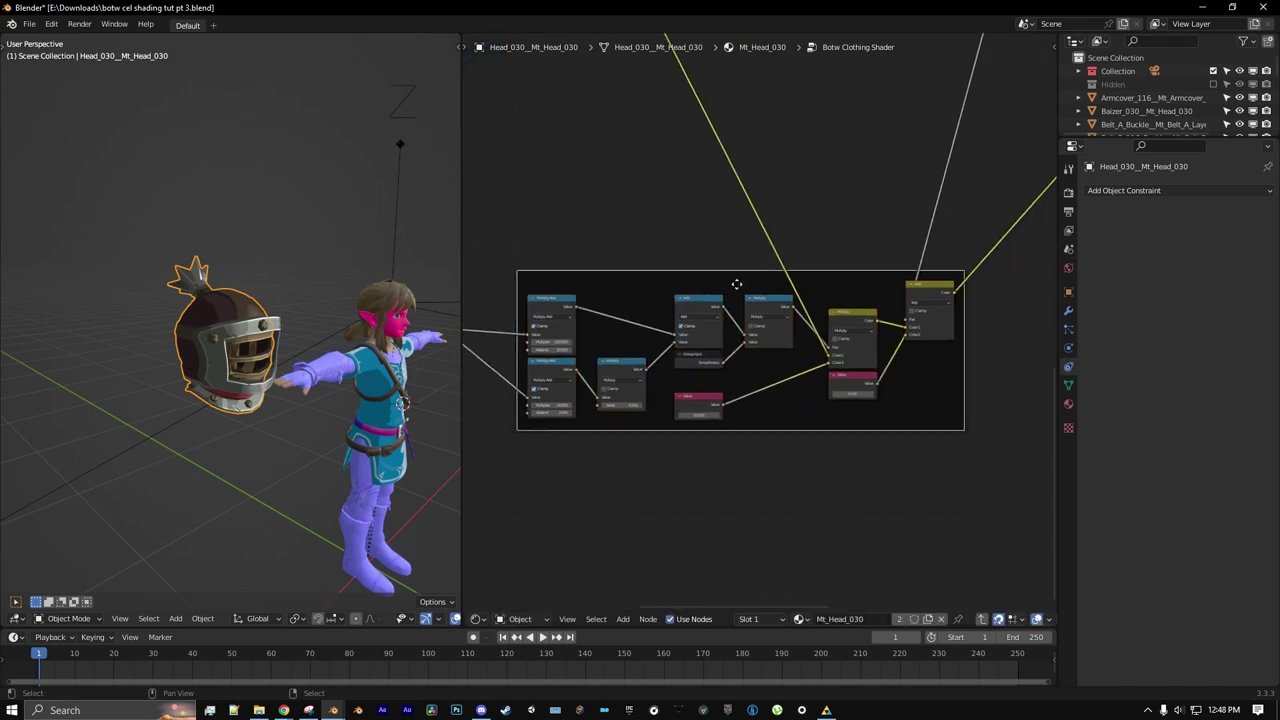
- Label the new frame Metal and give it a custom magenta color
key("n")
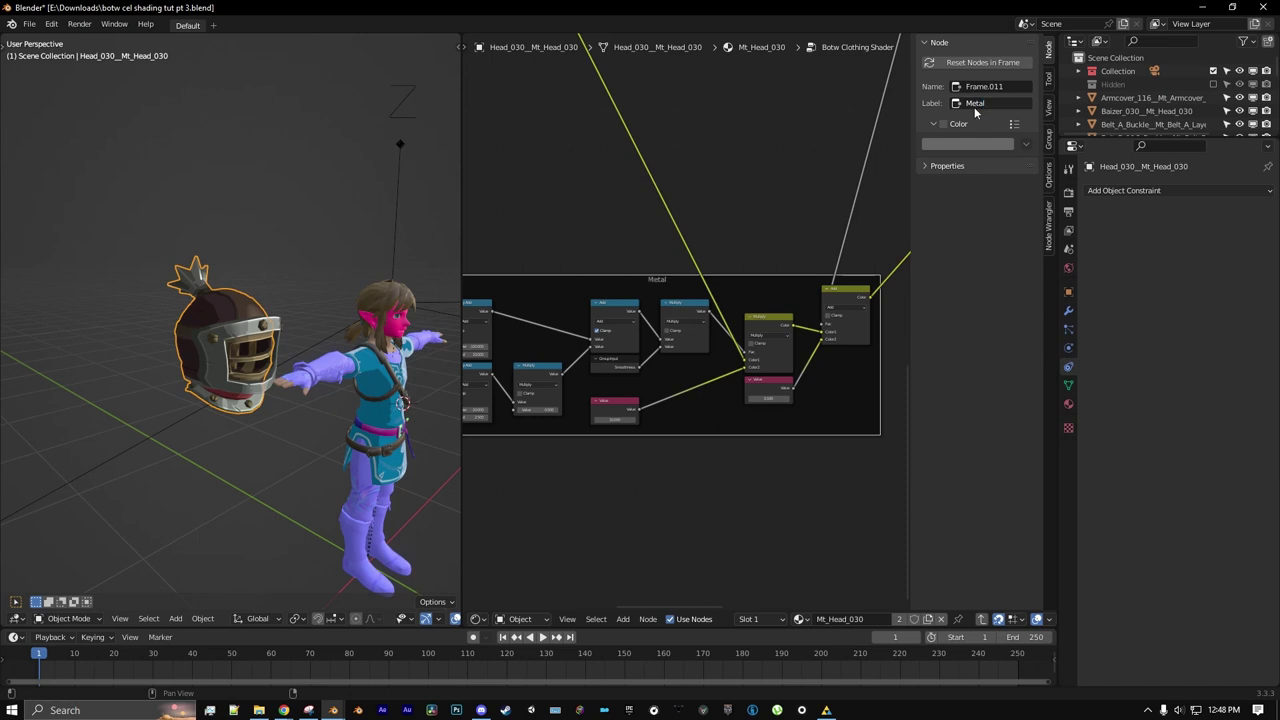
left_click(942, 123)
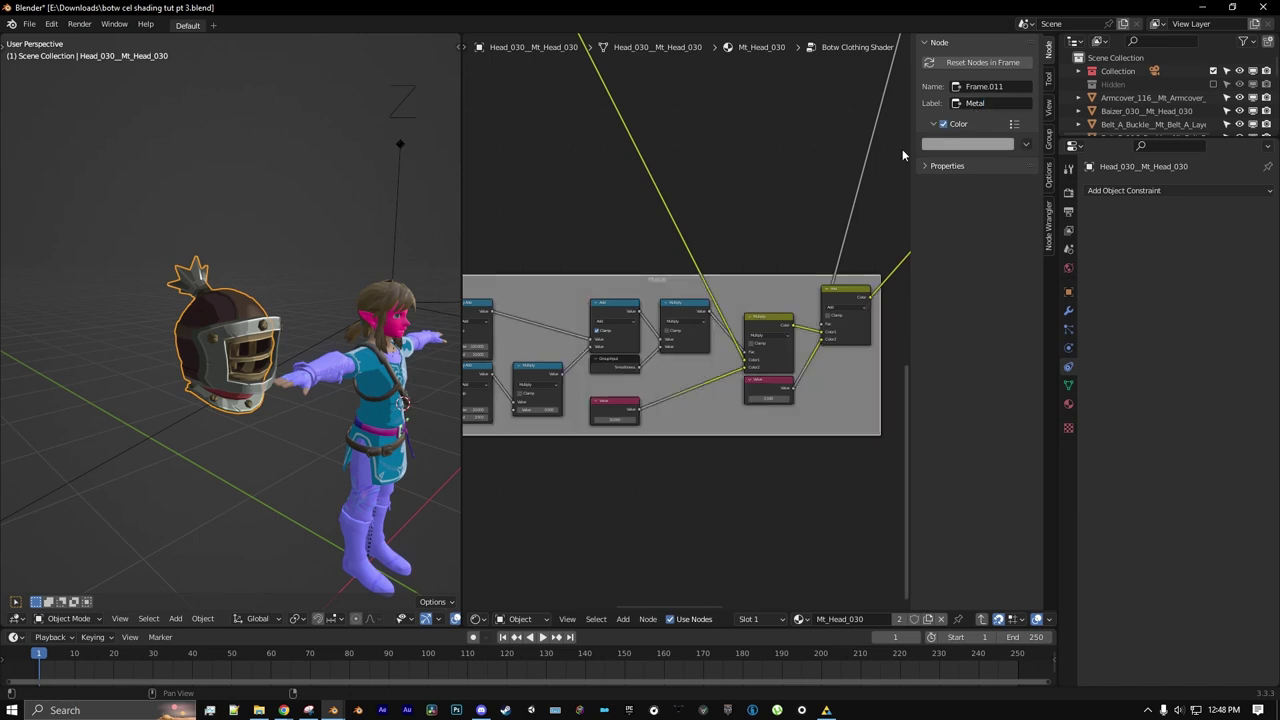
scroll(716, 195, "down", 4)
scroll(716, 195, "down", 4)
scroll(735, 262, "up", 6)
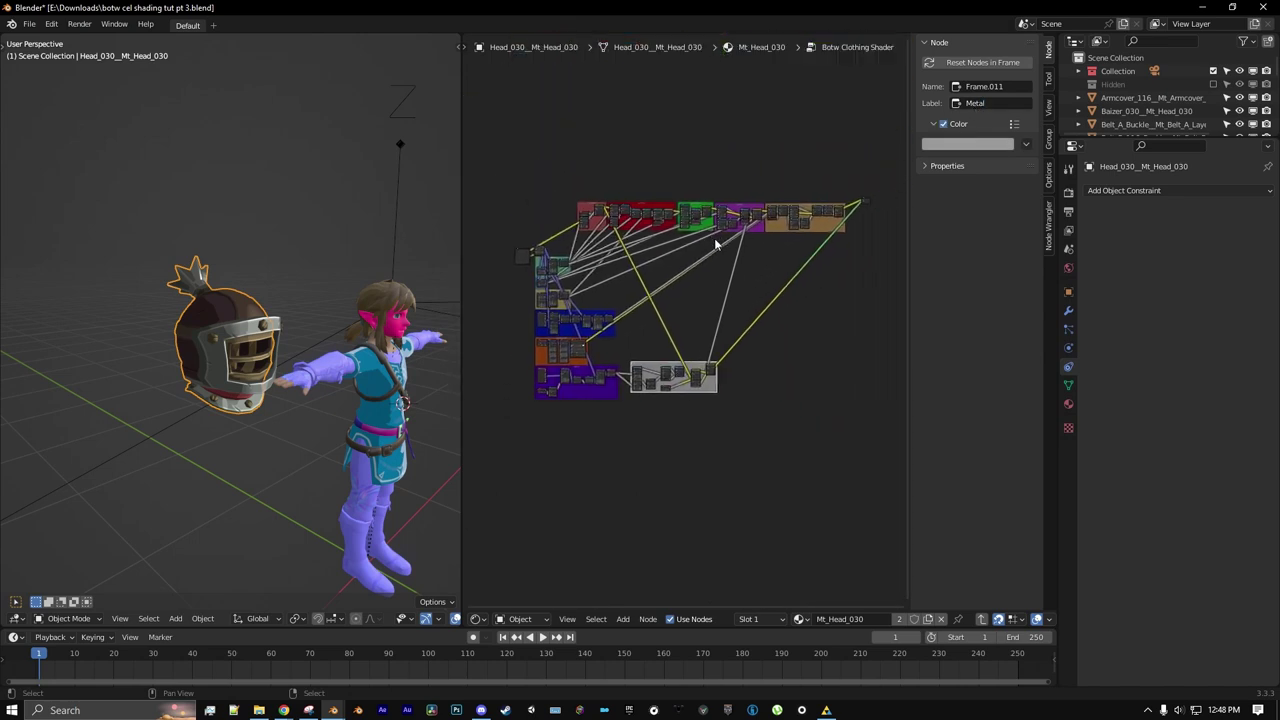
scroll(735, 262, "up", 3)
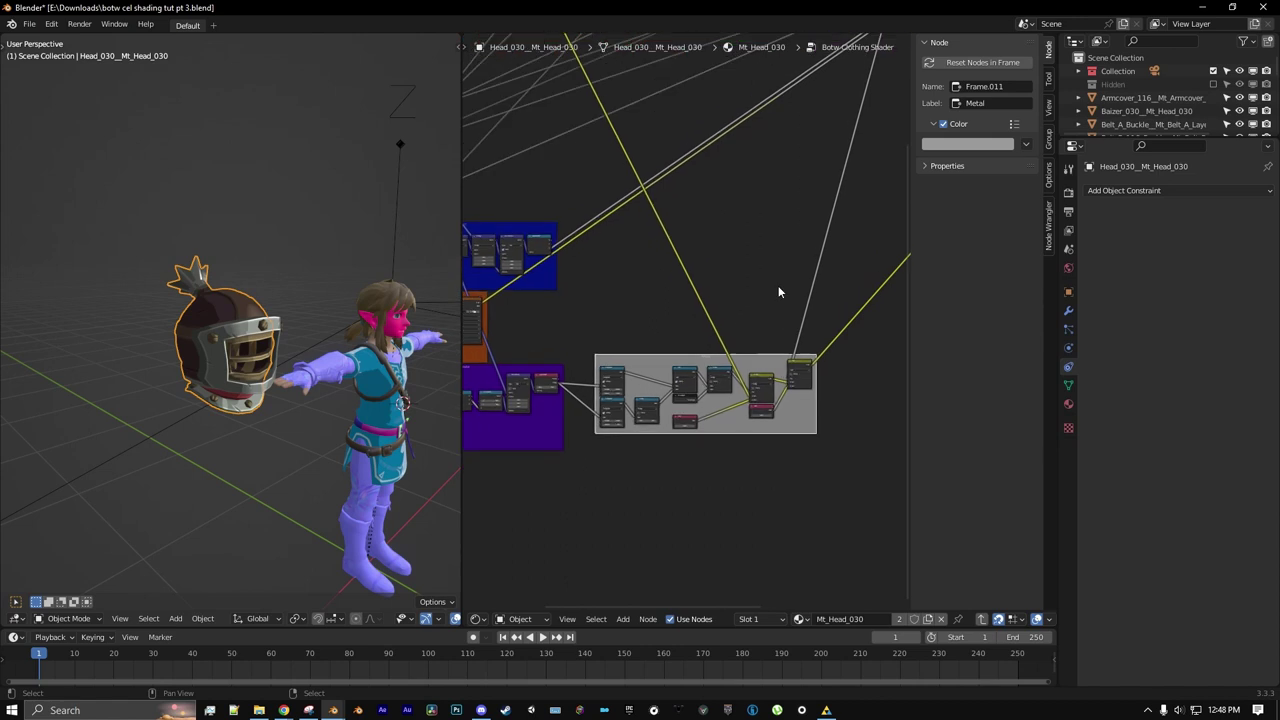
left_click(971, 148)
left_click_drag(979, 205, 1025, 224)
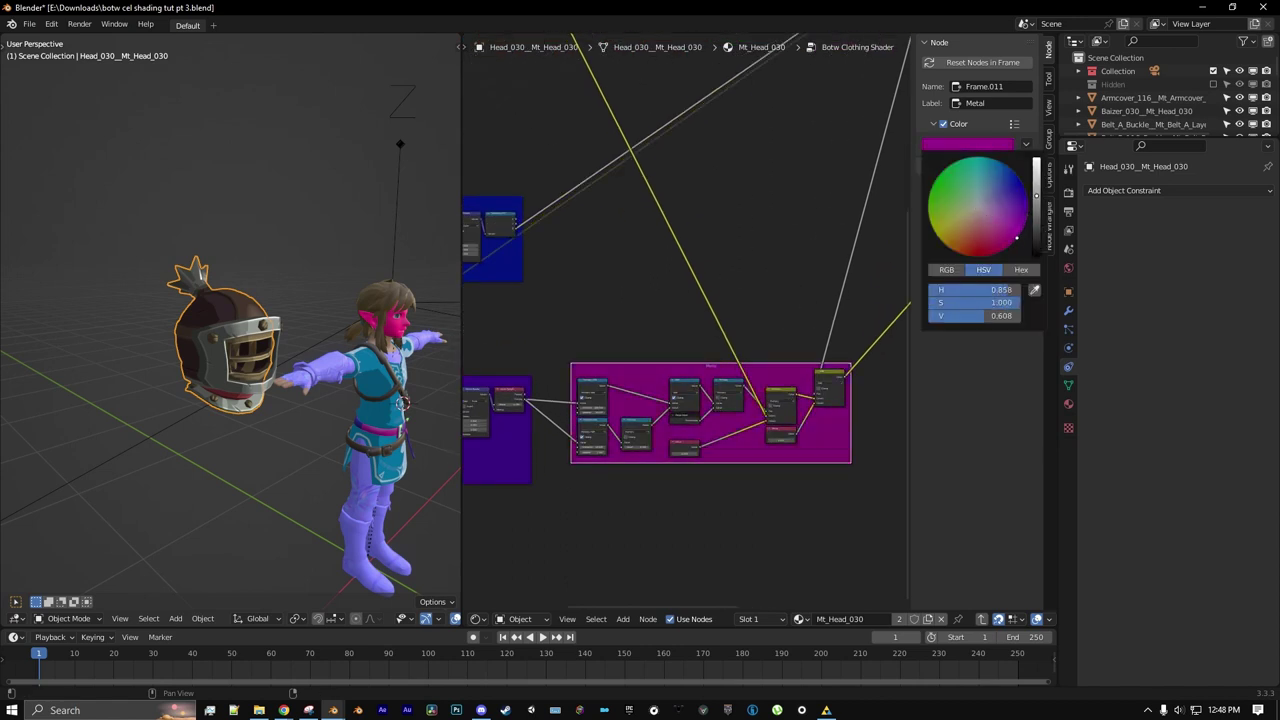
- Move the nodes inside the Metal frame closer together in a compact left-to-right arrangement
scroll(820, 286, "up", 2)
key("n")
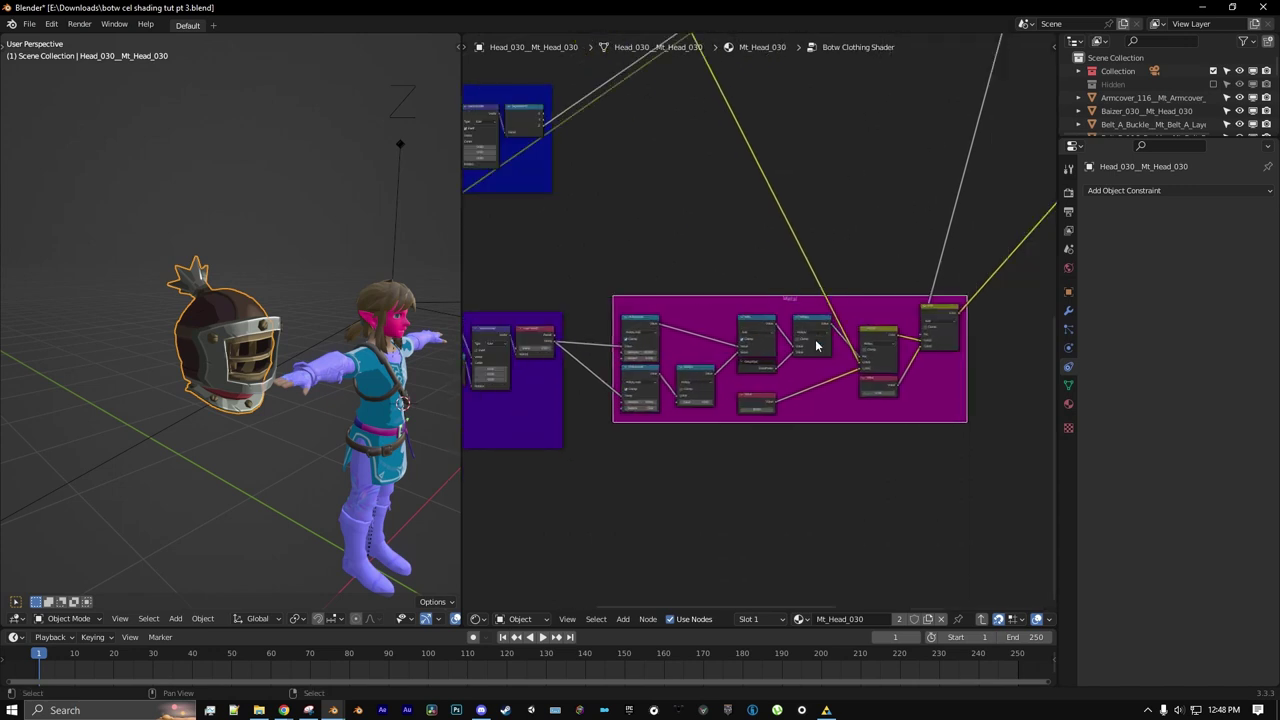
scroll(817, 346, "up", 2)
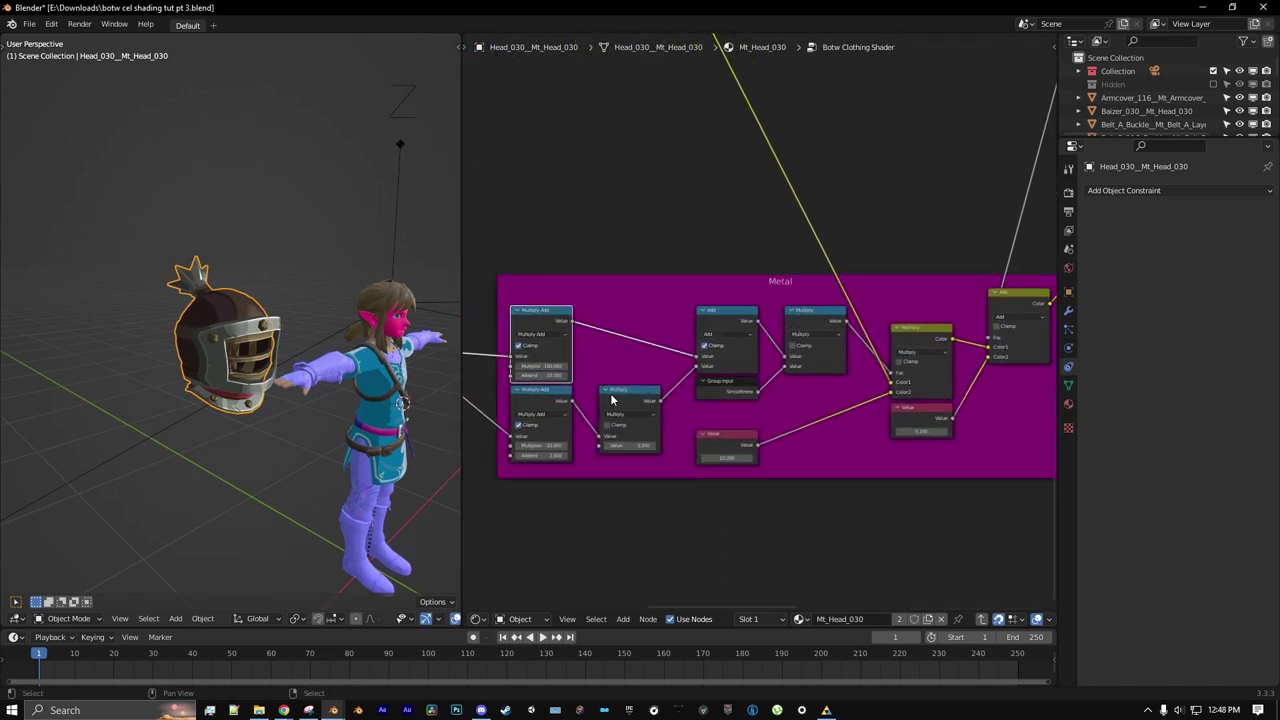
left_click_drag(634, 400, 616, 398)
left_click_drag(716, 320, 677, 320)
left_click_drag(729, 383, 694, 383)
left_click_drag(797, 318, 744, 318)
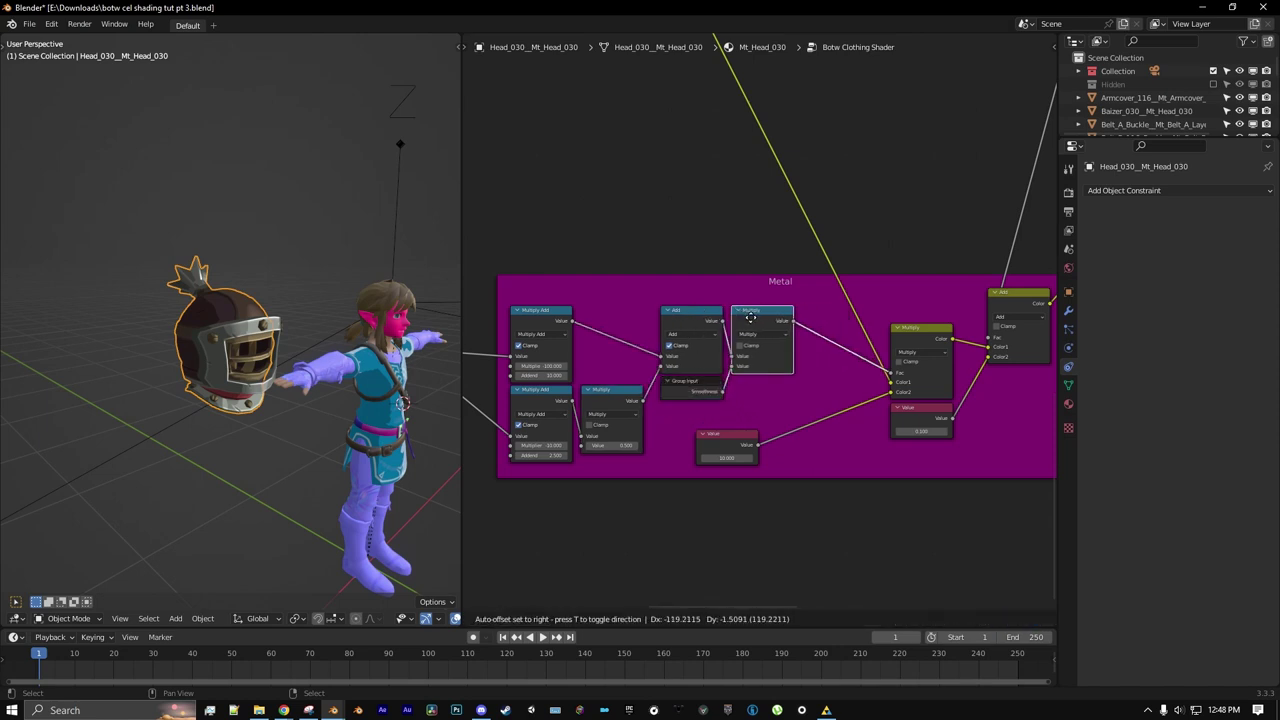
left_click_drag(722, 436, 684, 410)
left_click_drag(911, 328, 831, 319)
left_click_drag(921, 408, 841, 408)
left_click_drag(1028, 296, 913, 334)
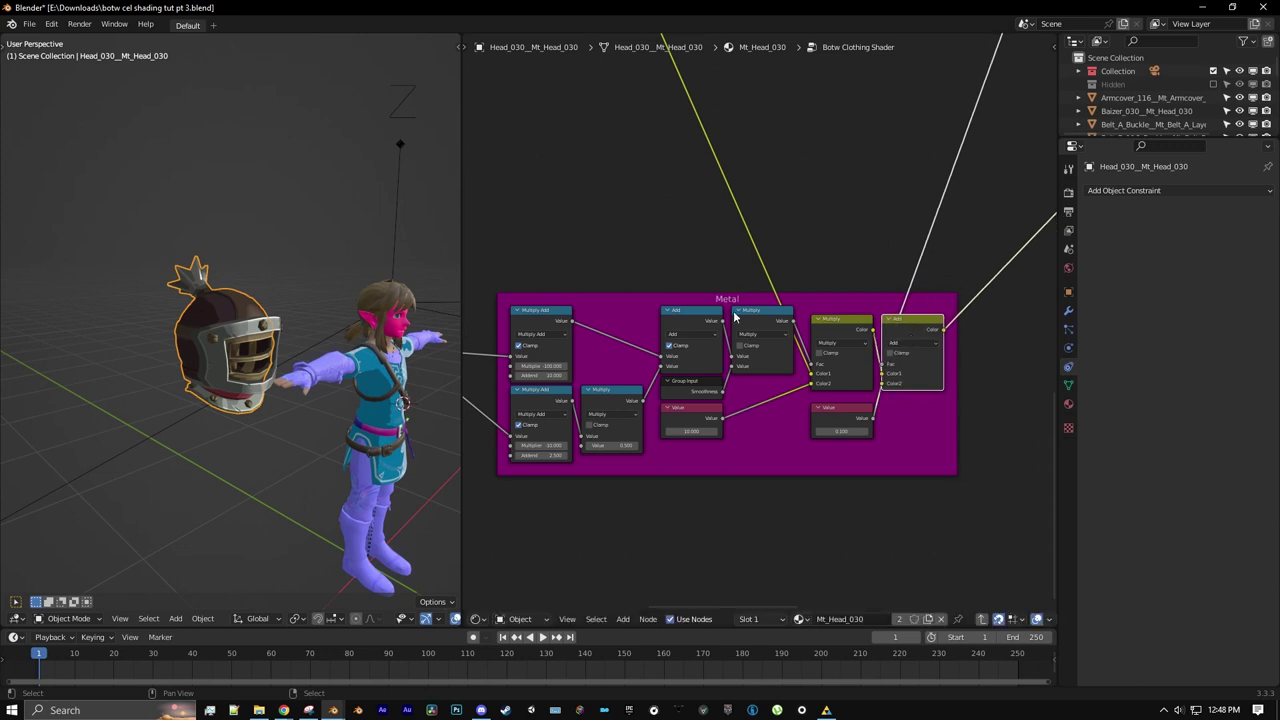
- Move the Metal frame directly beneath the Sketch Lines Specular Setup frame
scroll(763, 302, "down", 4)
middle_click_drag(763, 302, 633, 390)
left_click_drag(624, 393, 941, 152)
middle_click_drag(941, 152, 656, 386)
left_click_drag(656, 386, 708, 287)
scroll(789, 336, "up", 4)
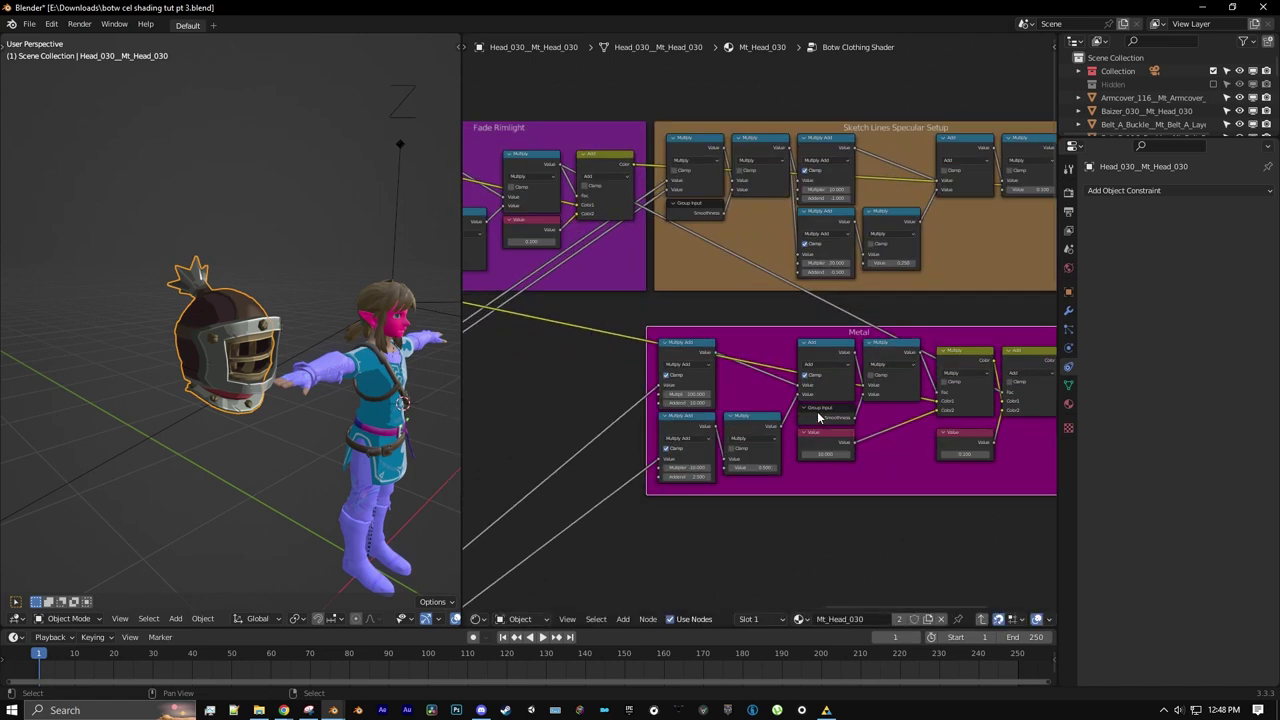
left_click_drag(789, 336, 809, 297)
scroll(901, 460, "down", 2)
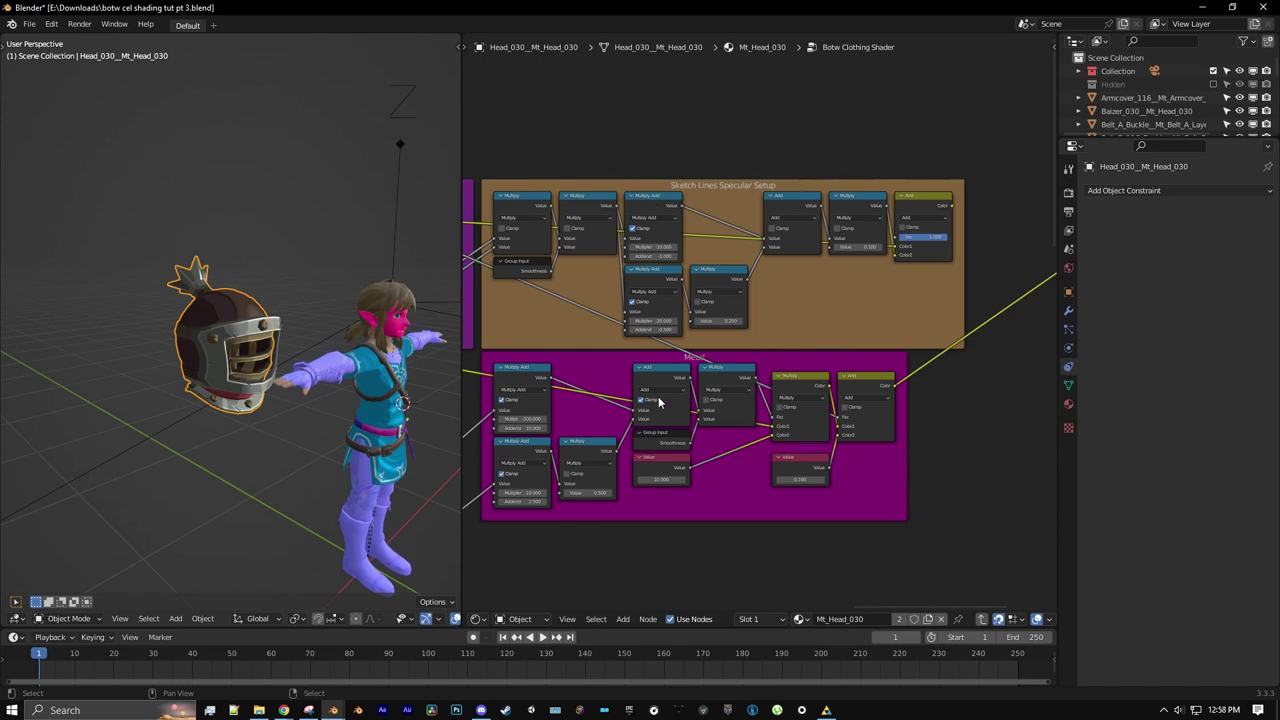
- Add a MixRGB node between the Sketch Lines Specular Setup frame and the Group Output
middle_click_drag(853, 382, 727, 408)
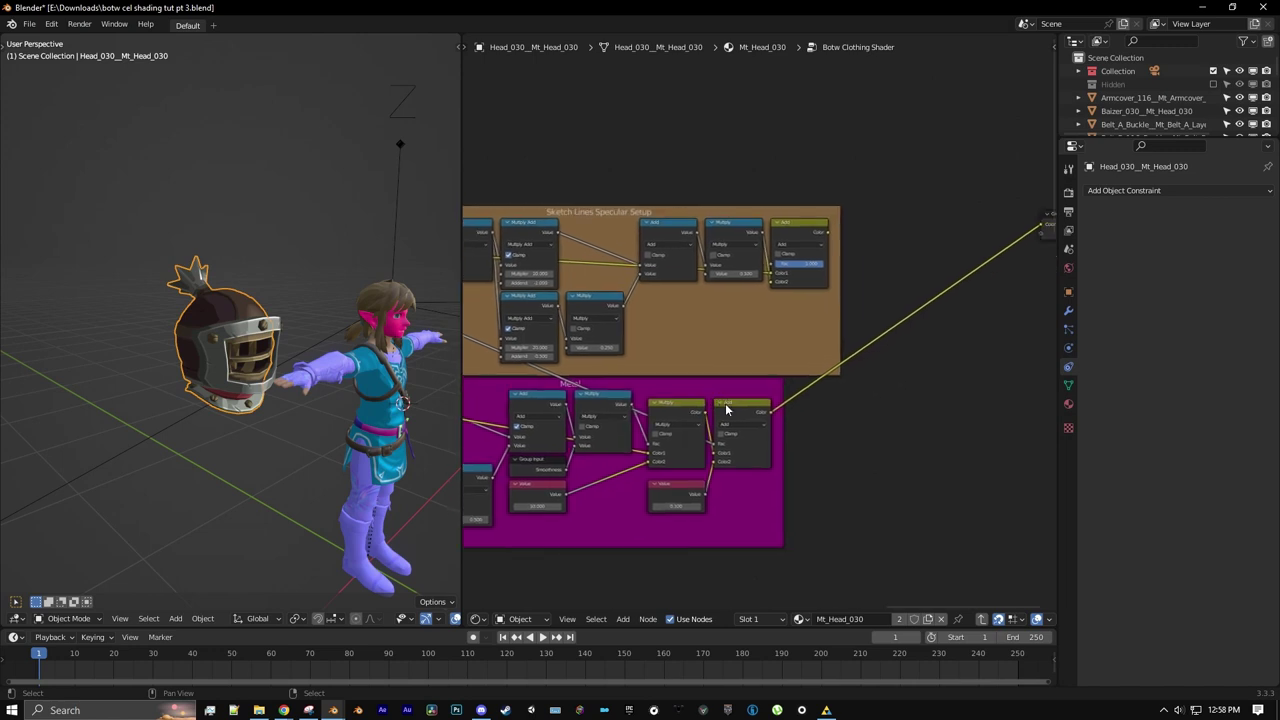
middle_click_drag(872, 409, 762, 421)
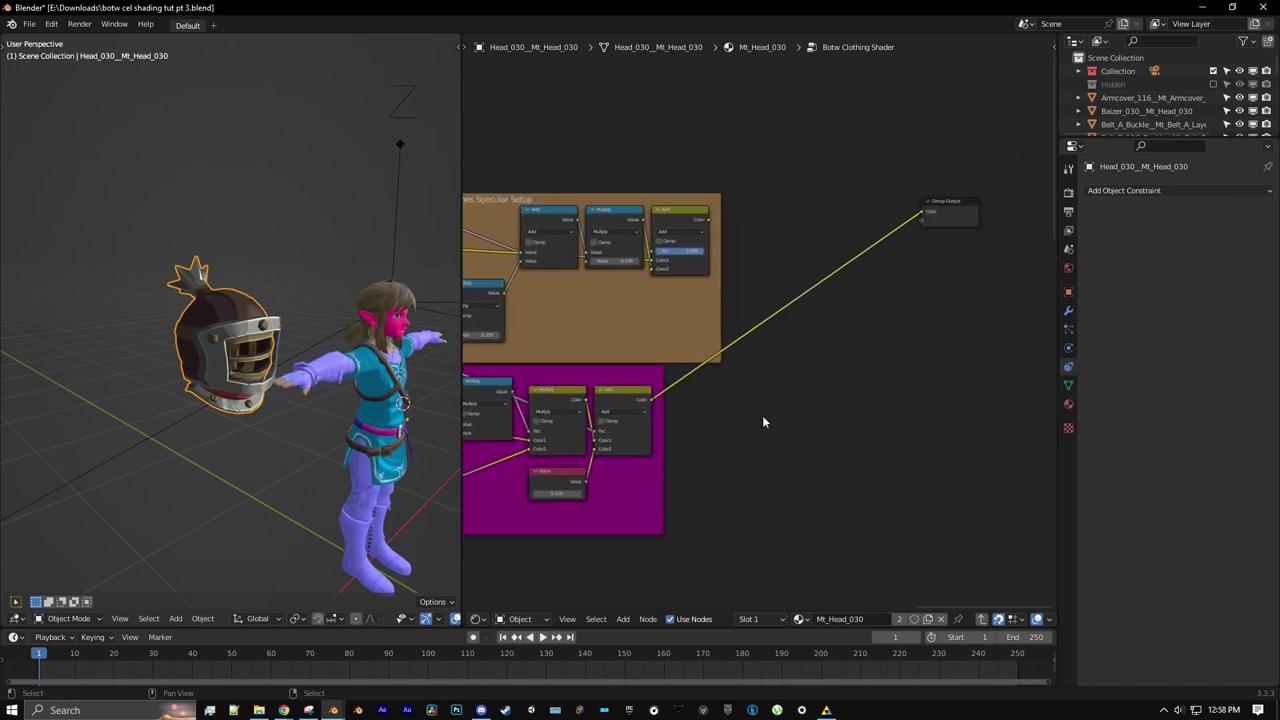
left_click(624, 619)
mouse_move(645, 531)
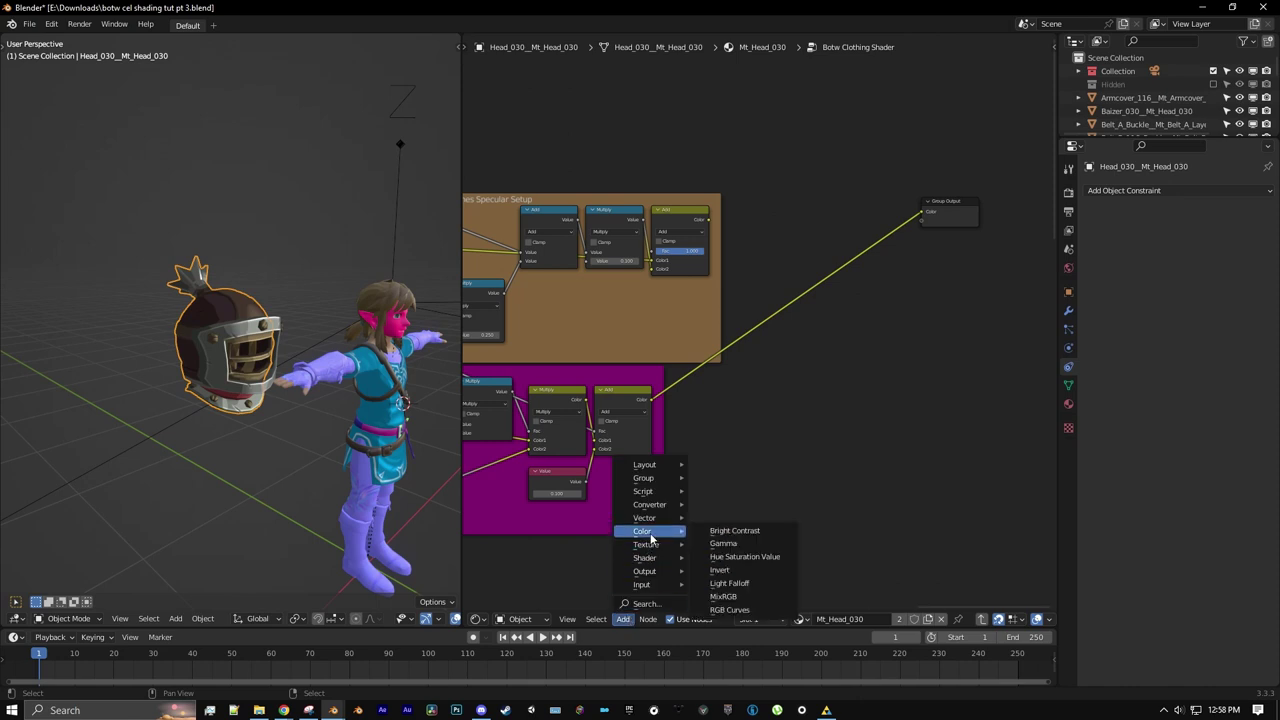
left_click(729, 597)
left_click(790, 215)
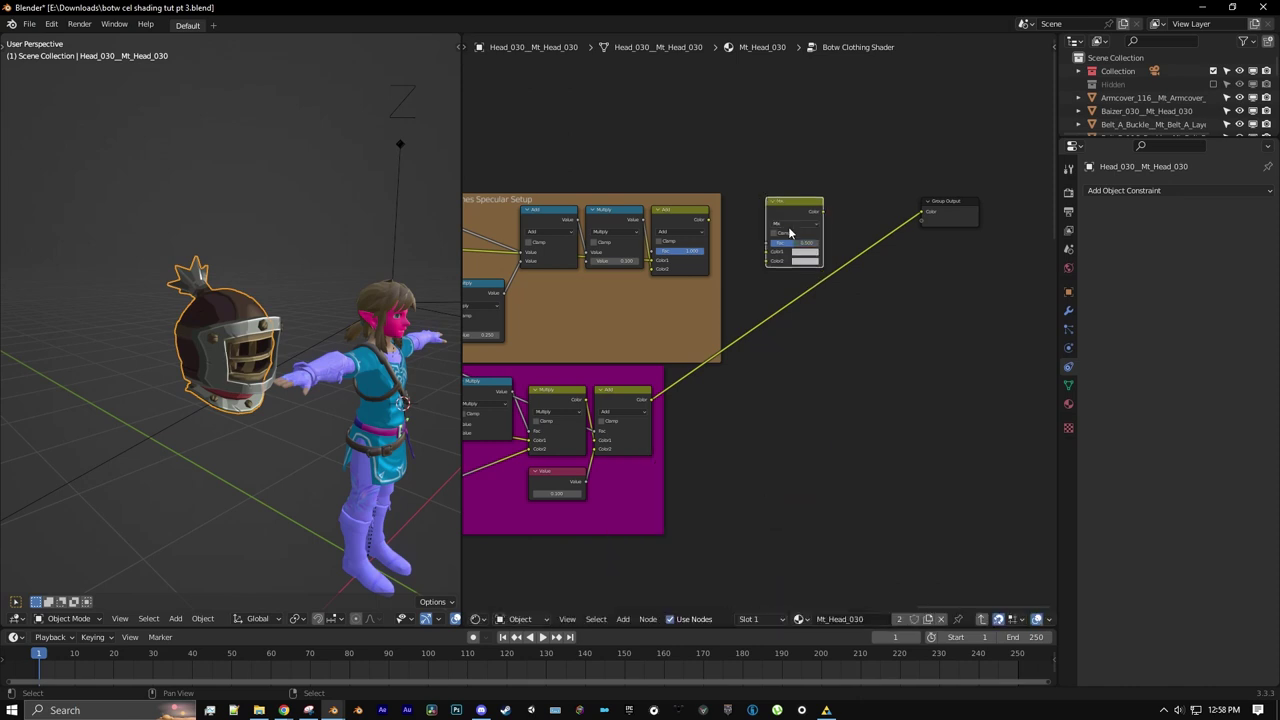
scroll(625, 412, "up", 2)
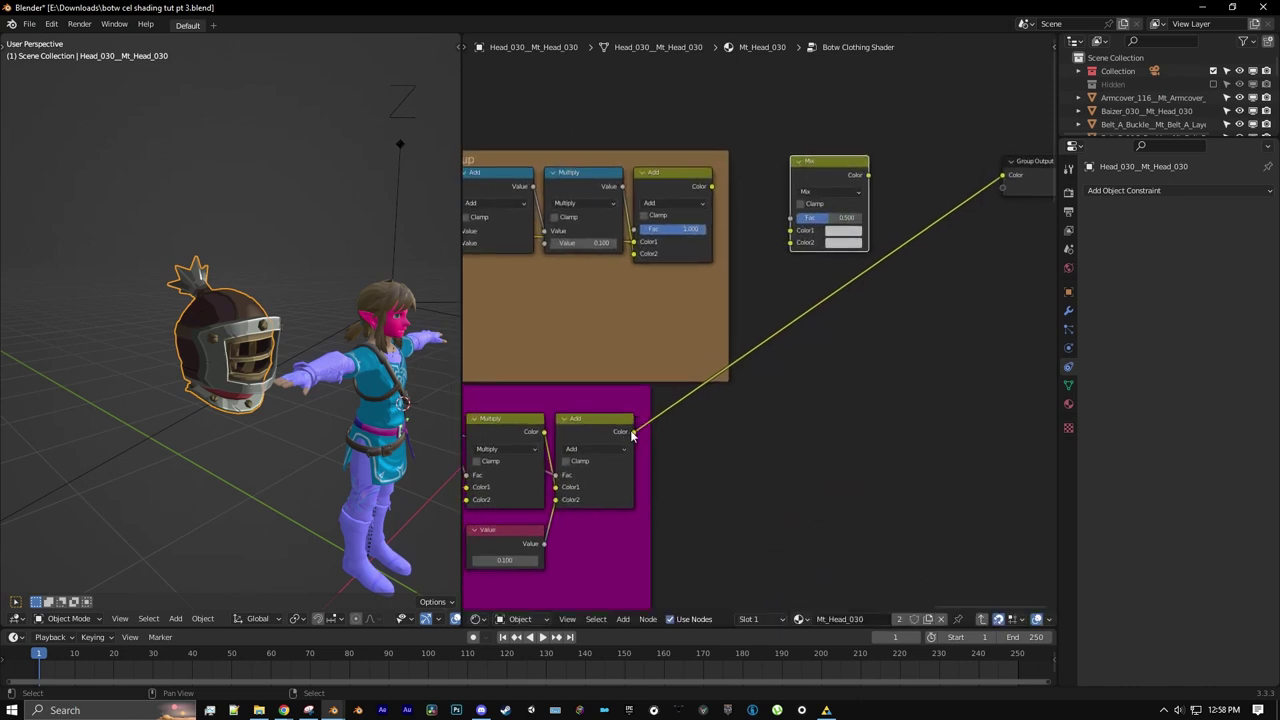
- Route the sketch lines Add color to the Mix node's Color1 and the Metal Add color to Color2, with Mix feeding the Group Output
left_click_drag(631, 431, 792, 251)
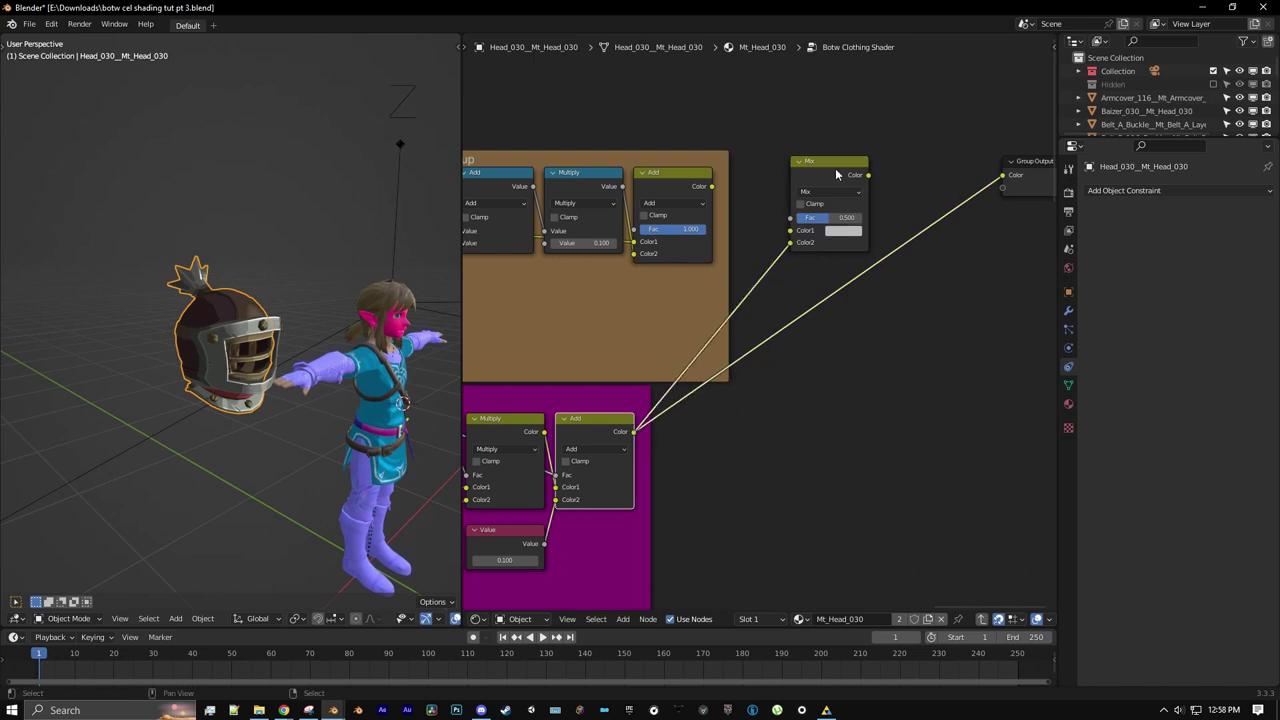
left_click_drag(792, 160, 814, 238)
left_click_drag(710, 187, 779, 320)
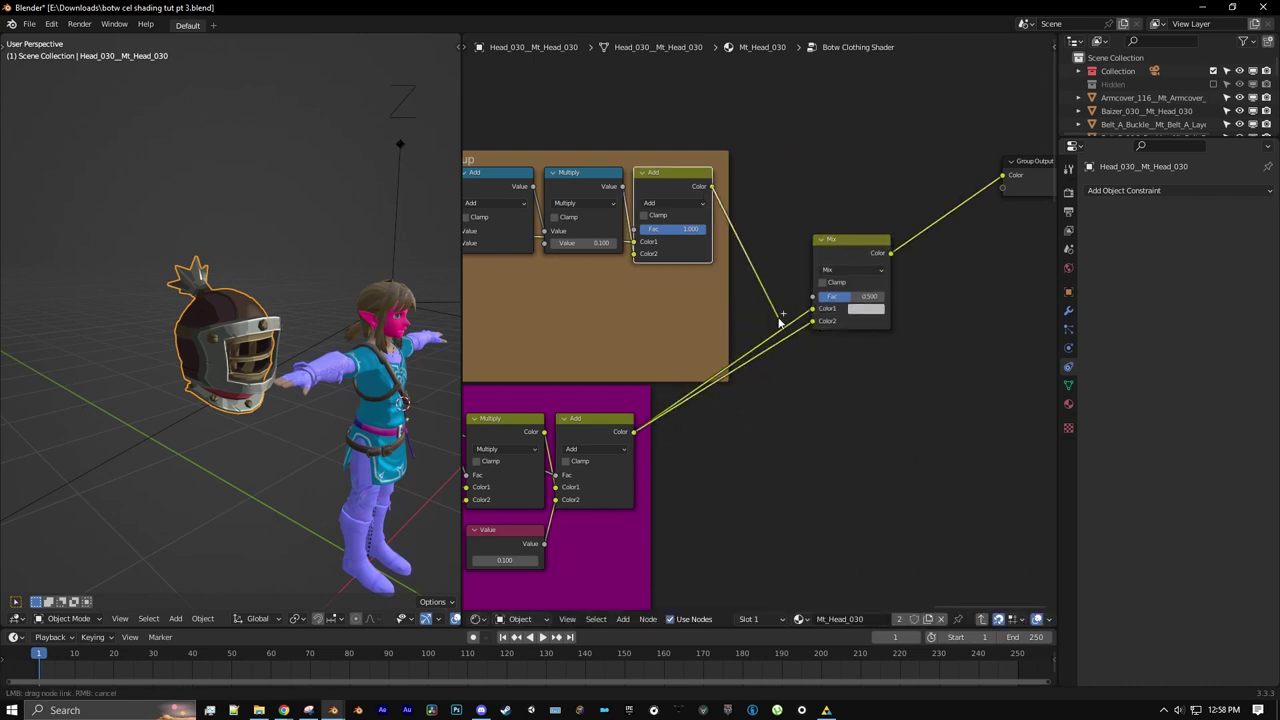
scroll(905, 280, "down", 4)
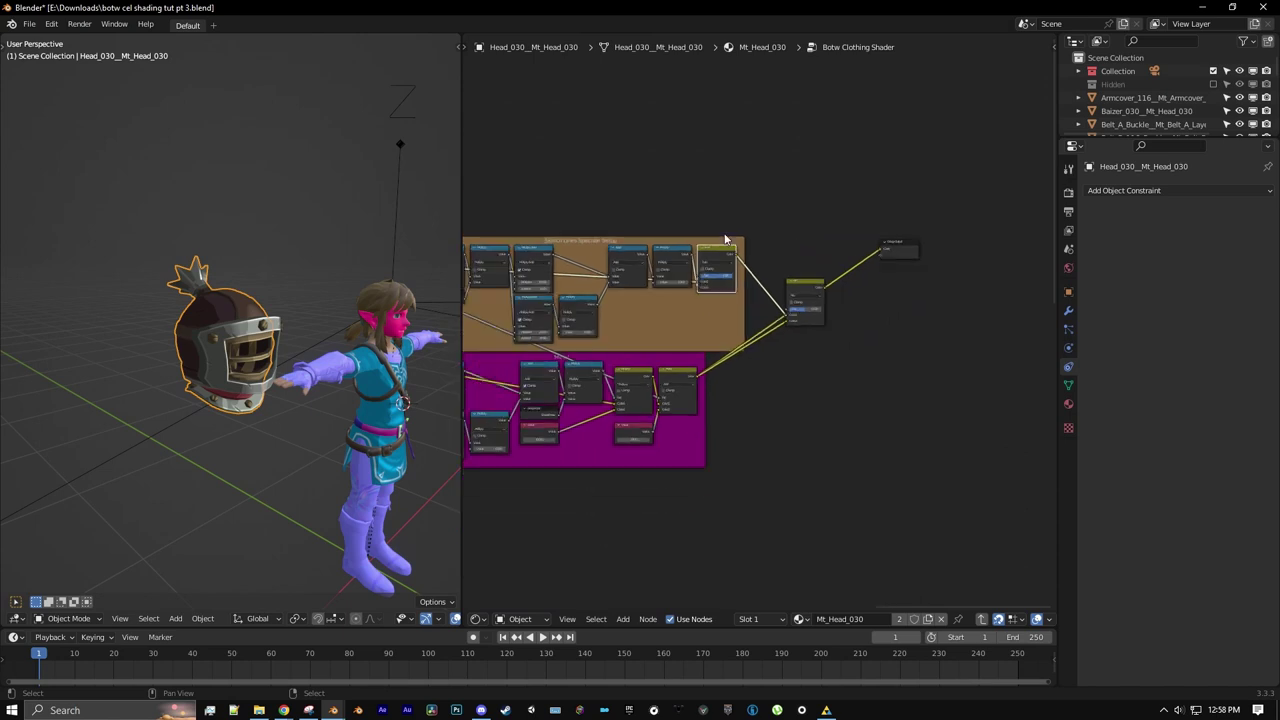
middle_click_drag(728, 224, 718, 262)
scroll(740, 300, "up", 3)
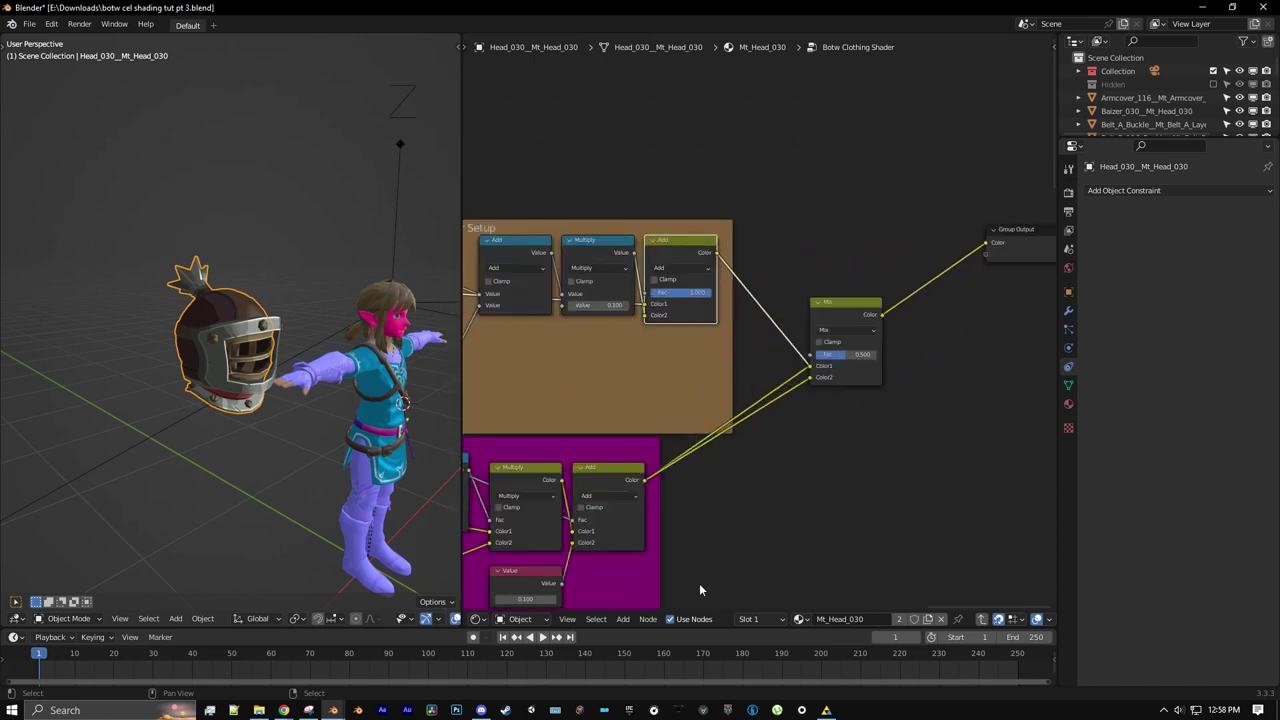
- Add a Group Input node above the Mix node and connect its Metal socket to the Mix node's Fac
left_click(618, 620)
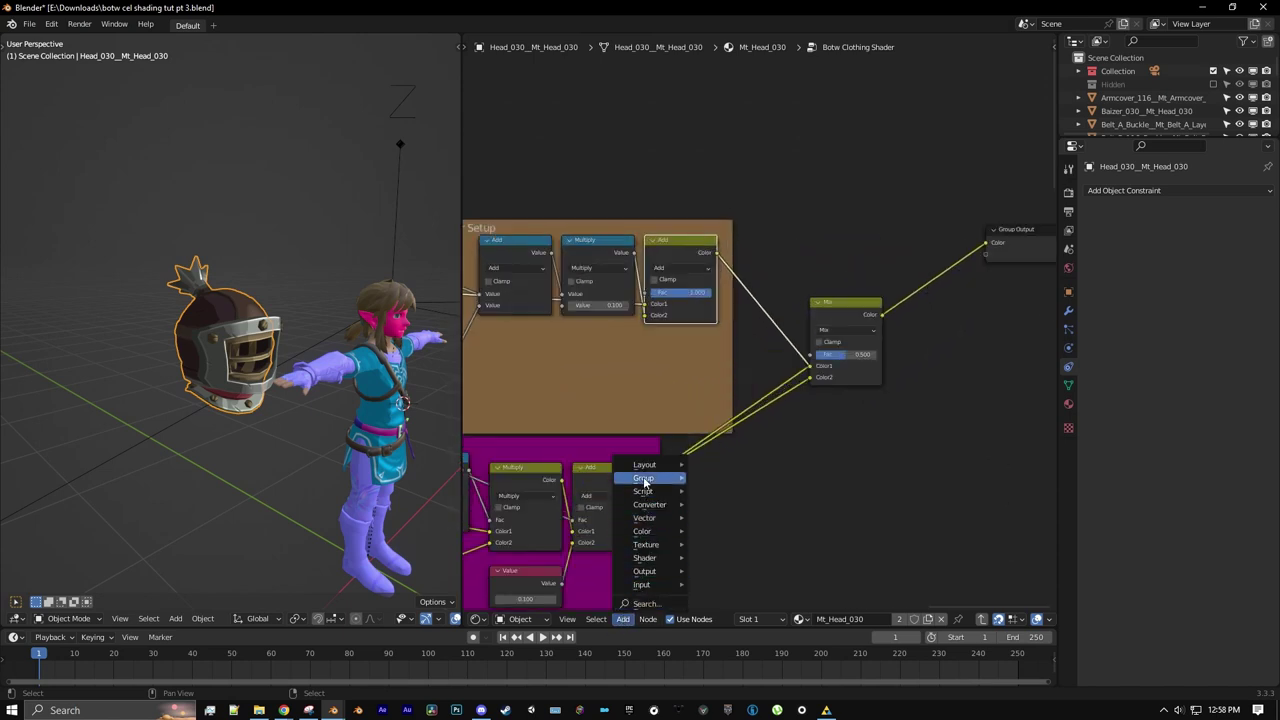
mouse_move(643, 477)
left_click(729, 510)
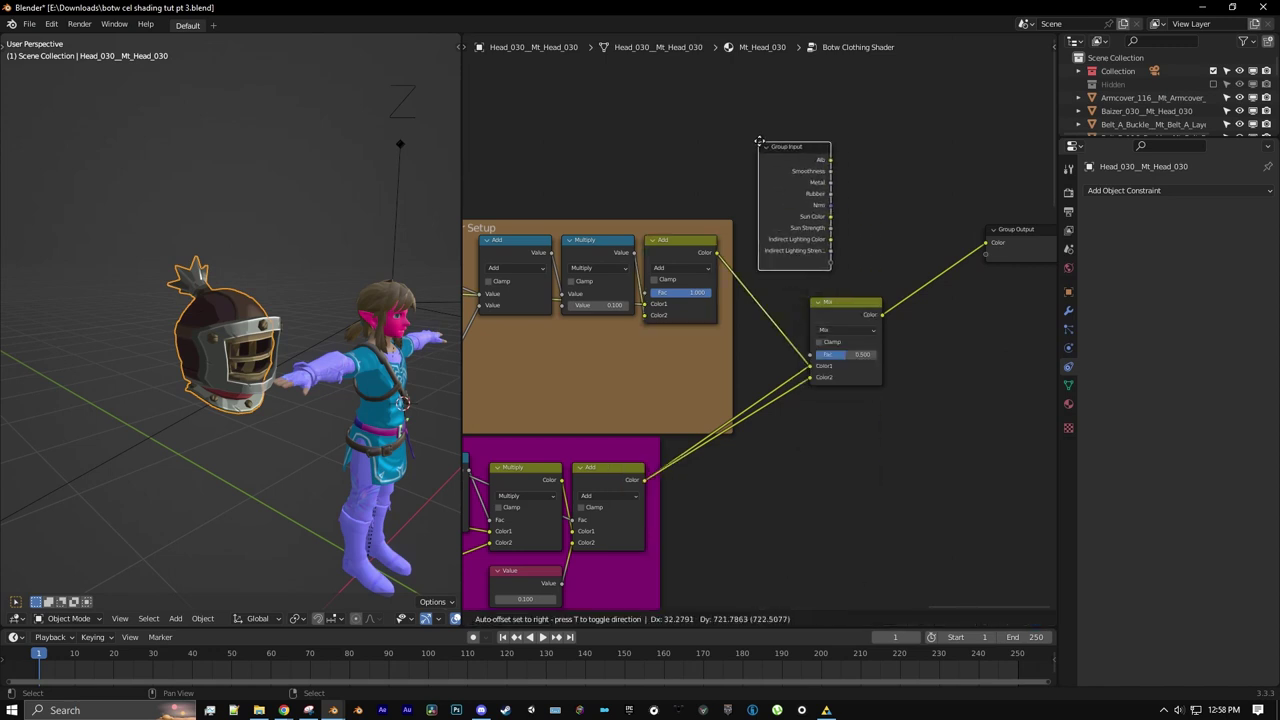
left_click(835, 233)
middle_click_drag(835, 233, 797, 241)
scroll(797, 241, "up", 1)
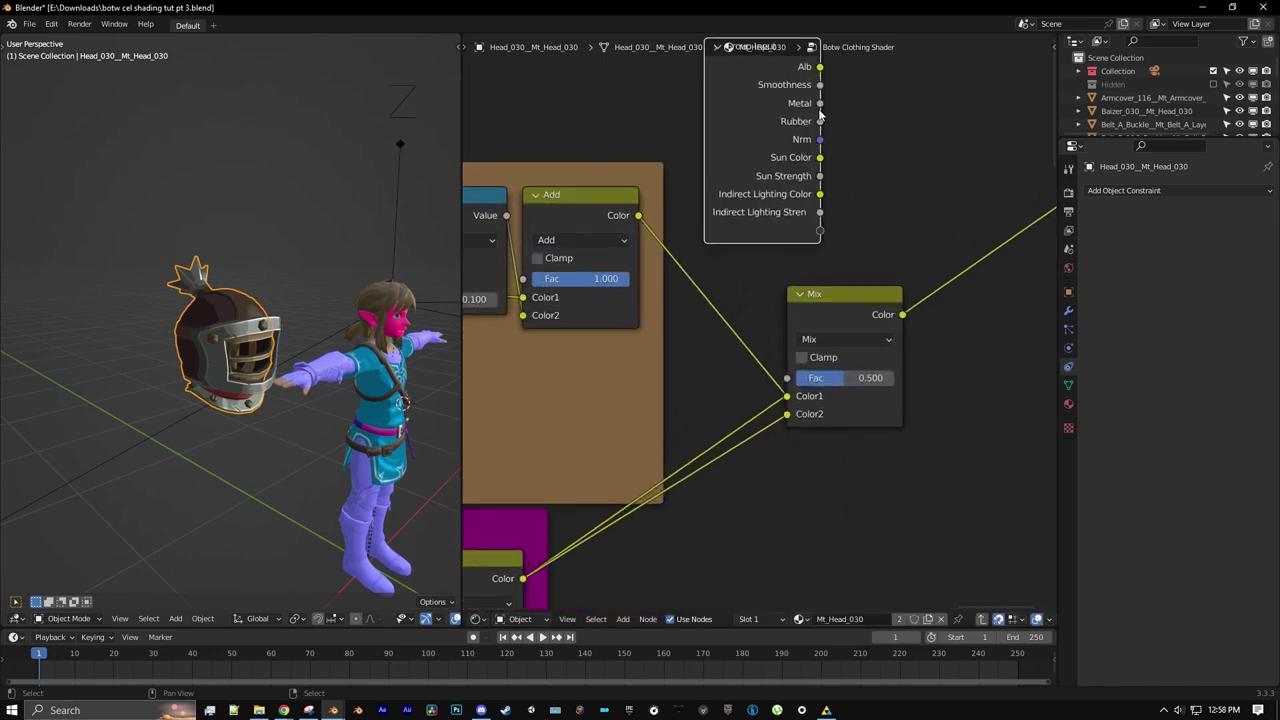
left_click_drag(878, 195, 847, 295)
- Hide the new Group Input's unused sockets and place the node beside the Mix node's Fac input
scroll(874, 274, "down", 1)
left_click(719, 218)
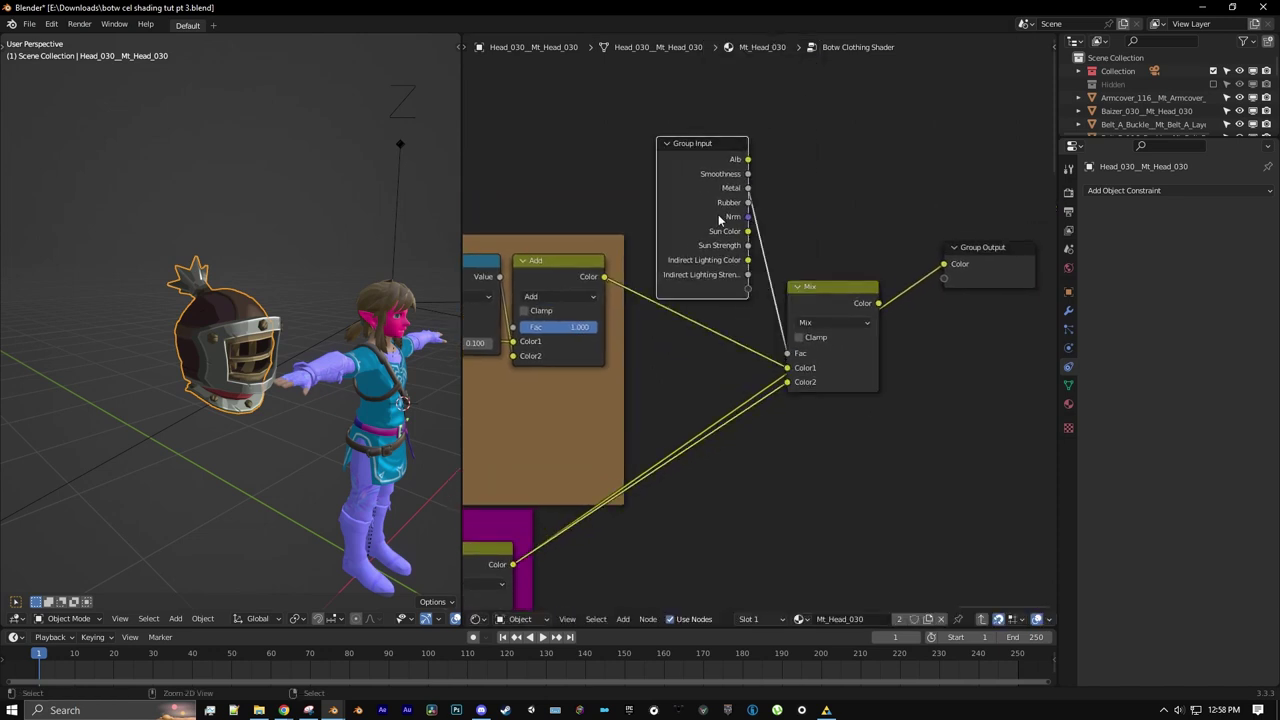
key("ctrl+h")
left_click_drag(713, 160, 706, 345)
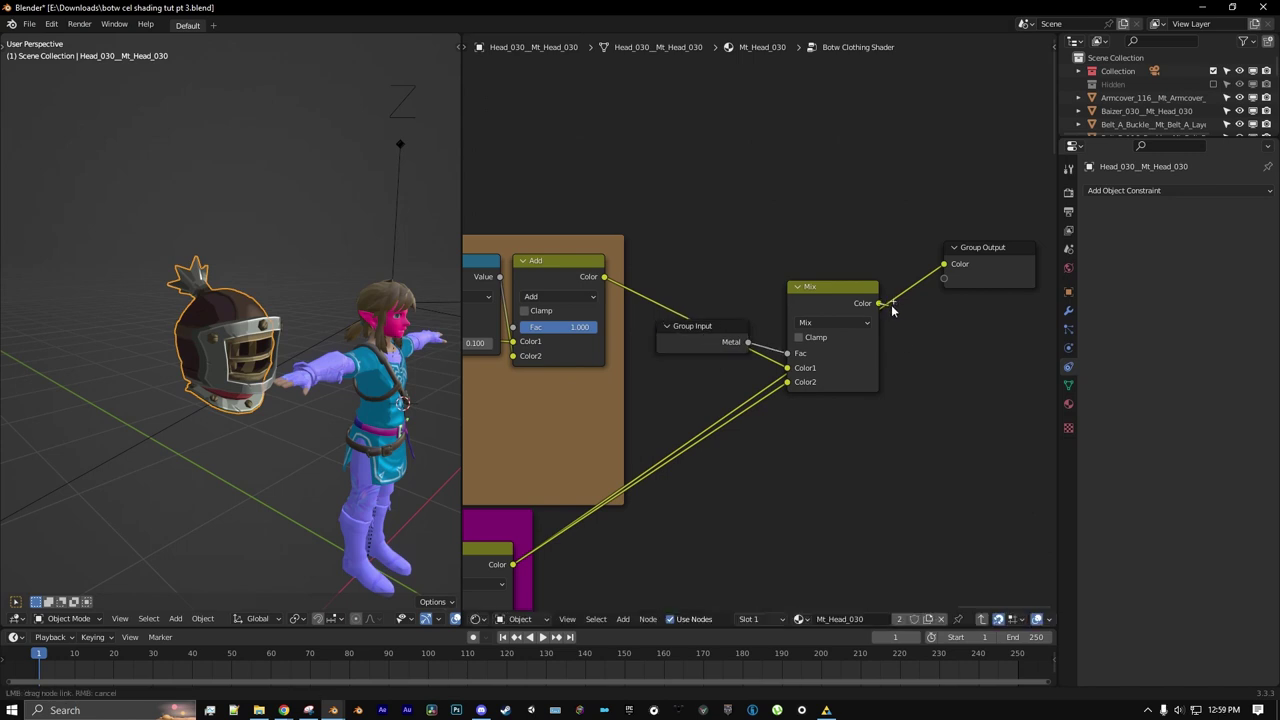
- Shift the Group Output to the right and insert a duplicate of the Mix node between the first Mix and the output
left_click_drag(946, 264, 1037, 281)
left_click(817, 308)
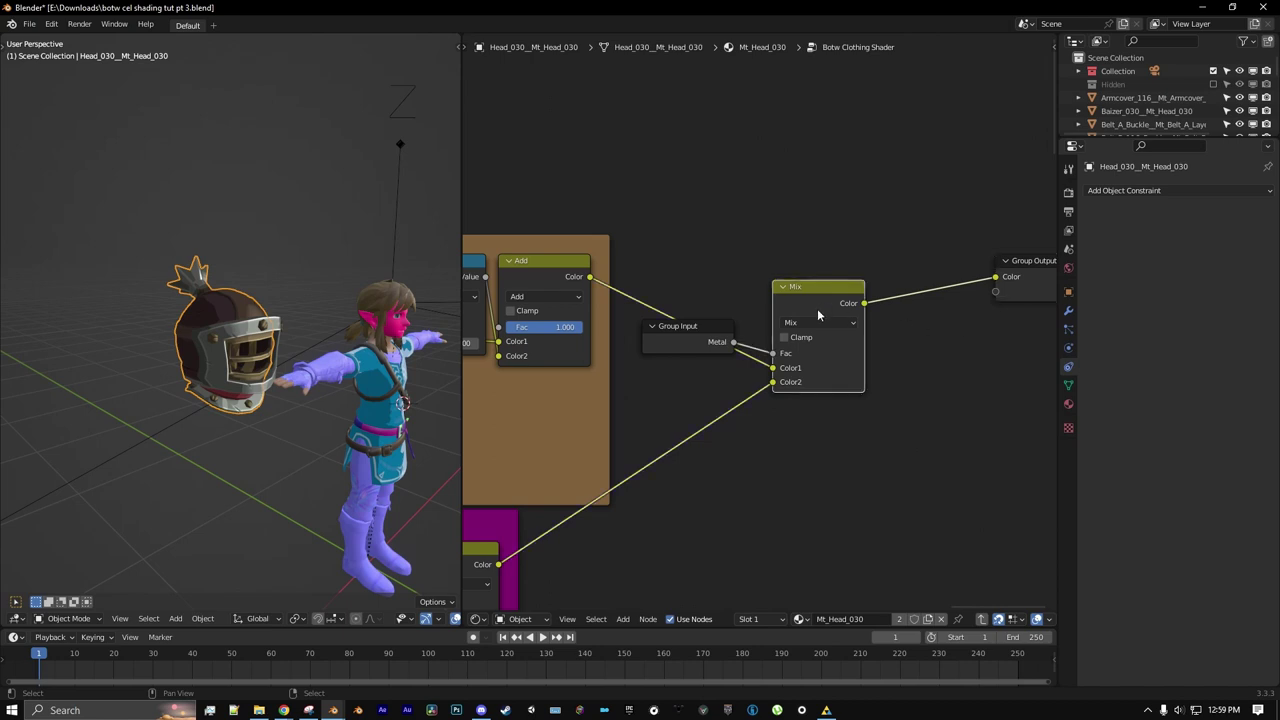
middle_click_drag(846, 304, 789, 306)
key("shift+d")
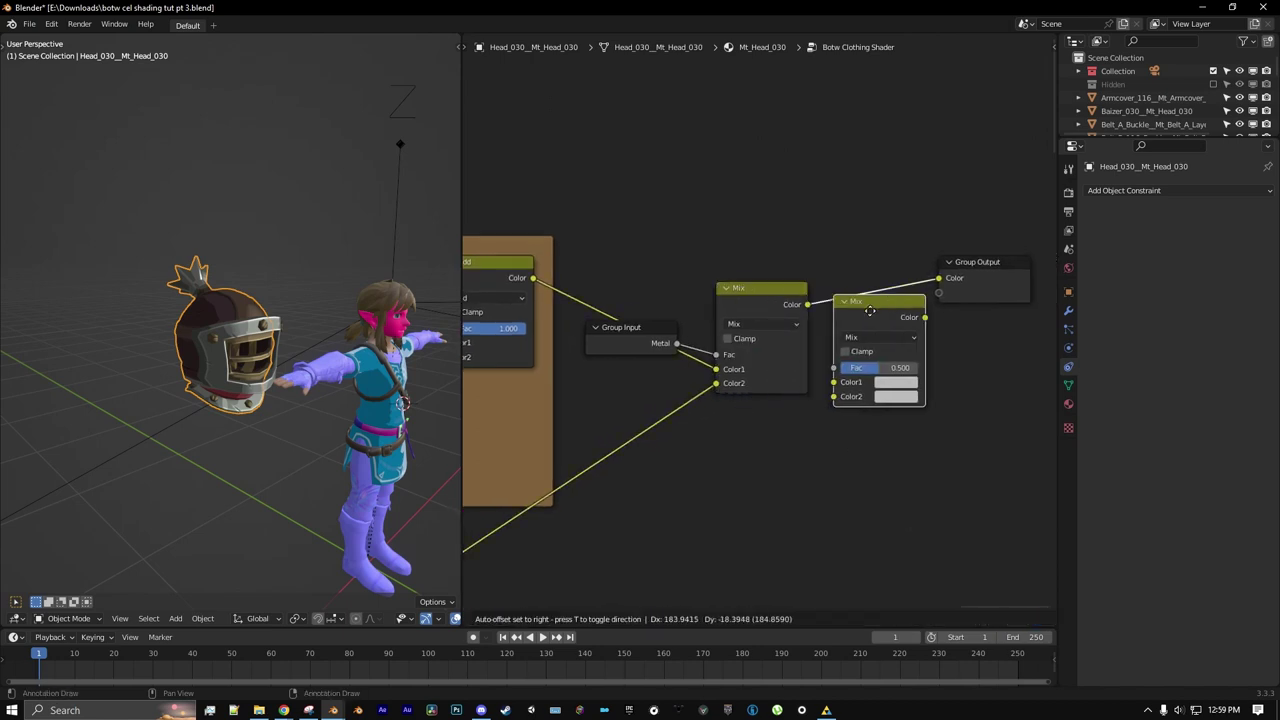
left_click(855, 276)
middle_click_drag(908, 330, 867, 330)
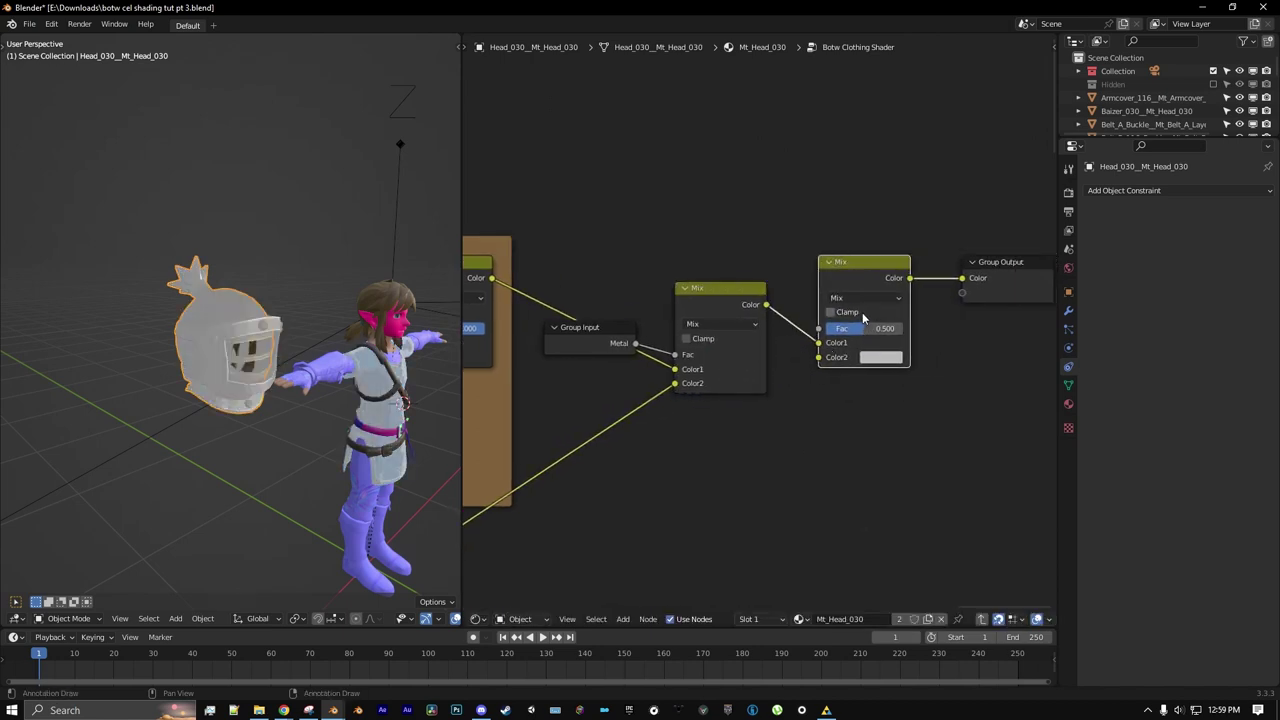
- Reveal the Group Input's hidden sockets, connect Rubber to the second Mix node's Fac, and hide the unused sockets again
left_click(588, 332)
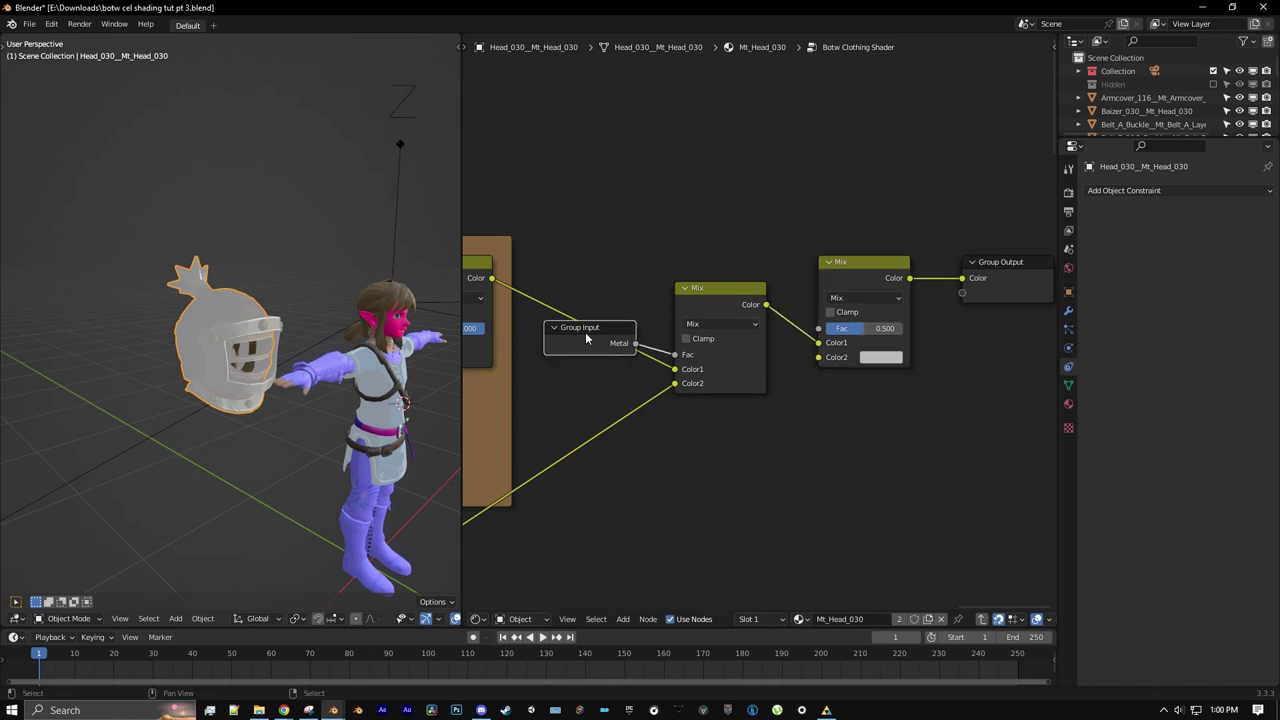
key("ctrl+h")
left_click_drag(590, 350, 578, 182)
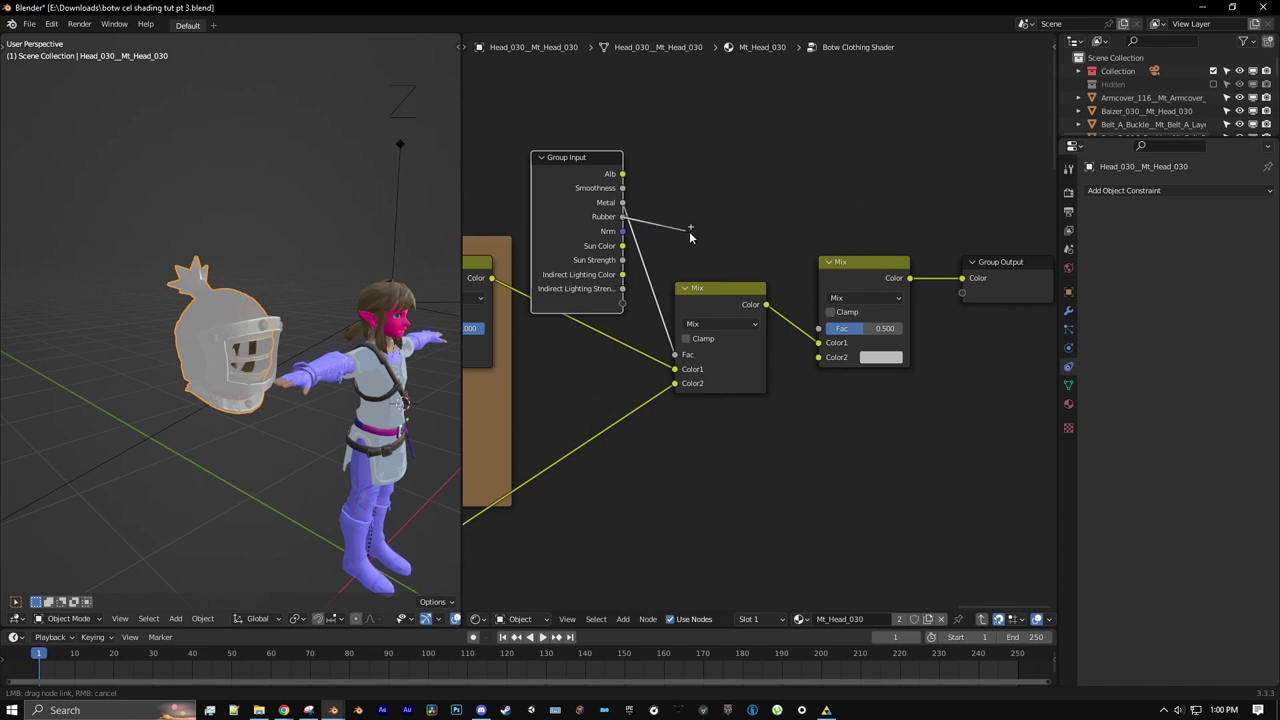
left_click_drag(818, 333, 818, 329)
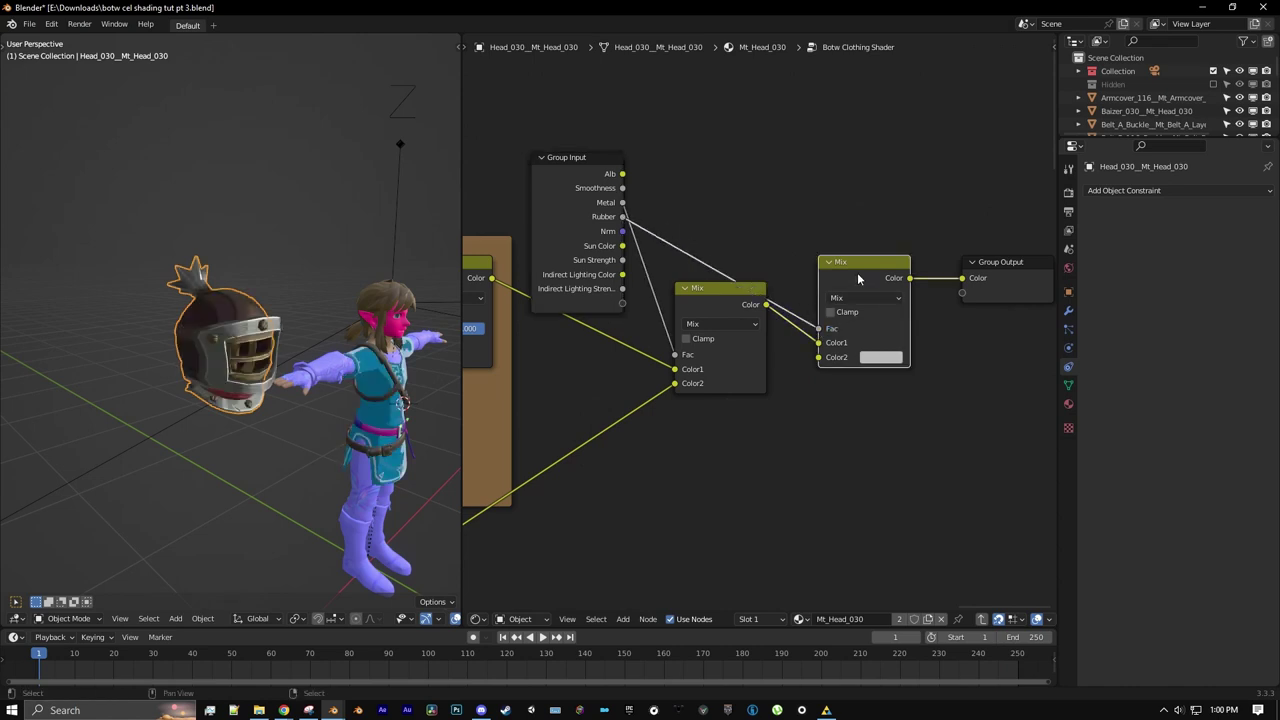
left_click_drag(857, 272, 856, 232)
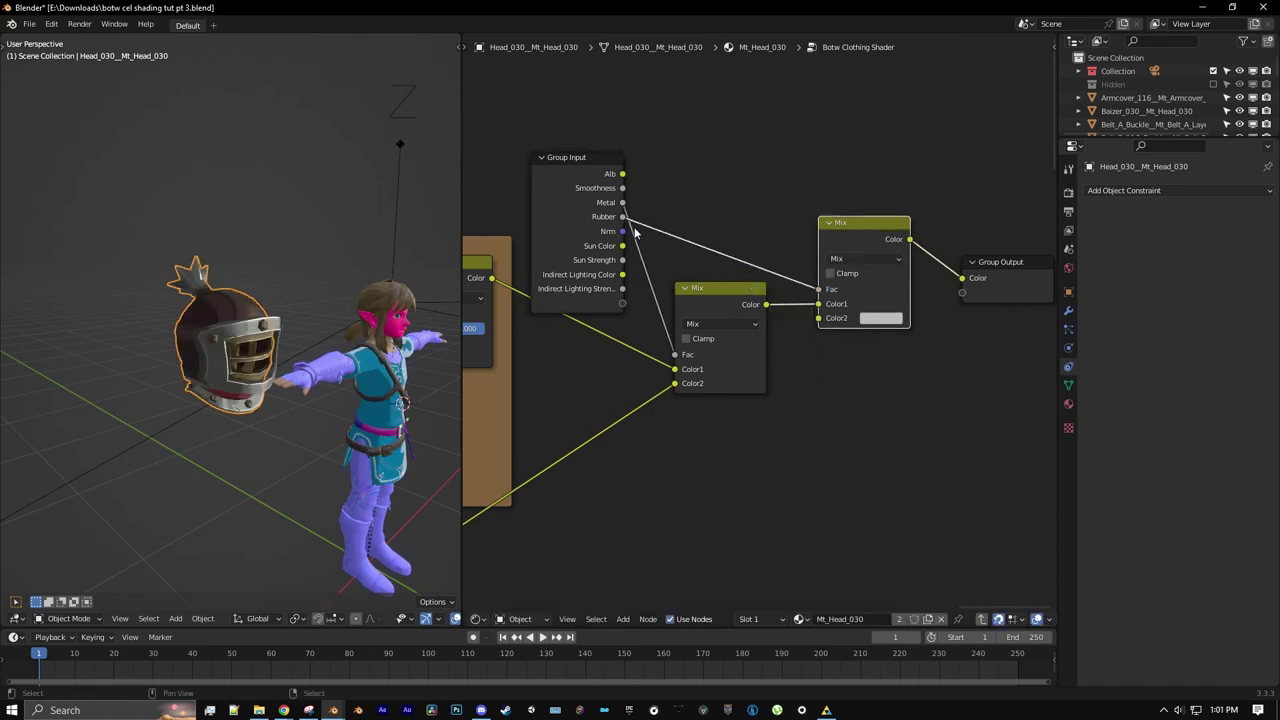
left_click(604, 232)
key("ctrl+h")
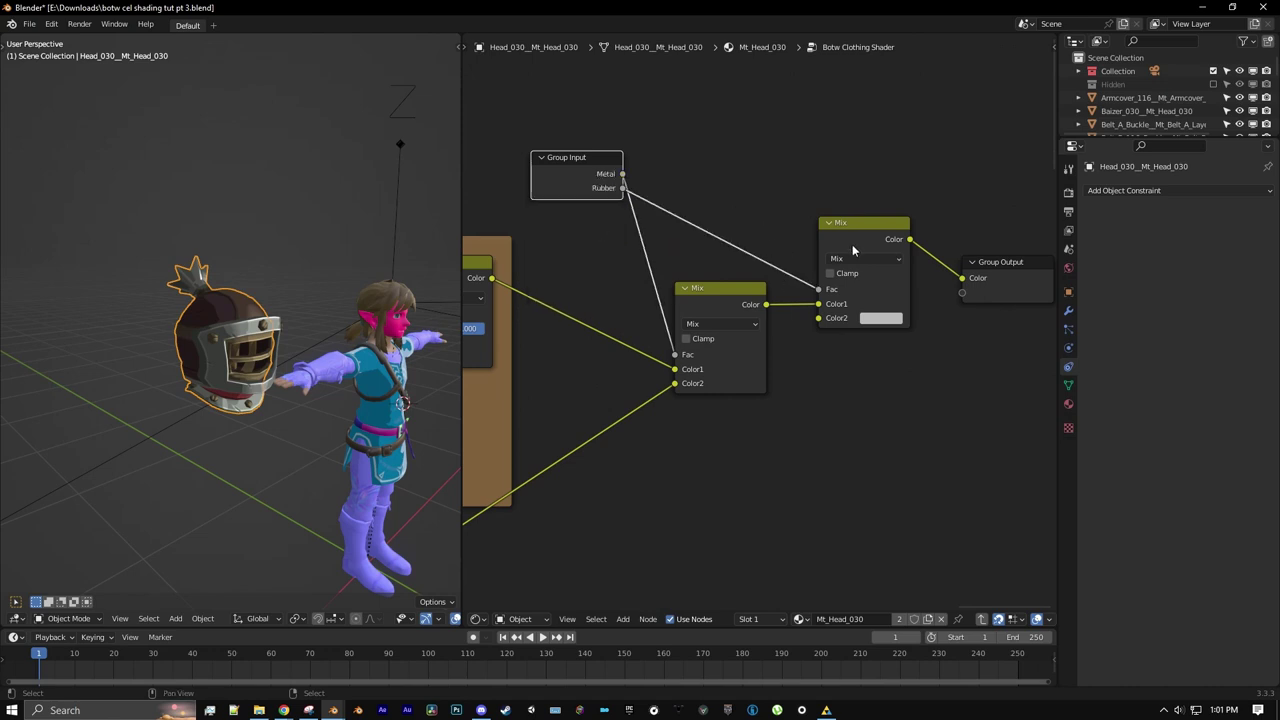
- Add a Frame around the Group Input and the two Mix nodes
left_click(818, 453)
left_click(624, 618)
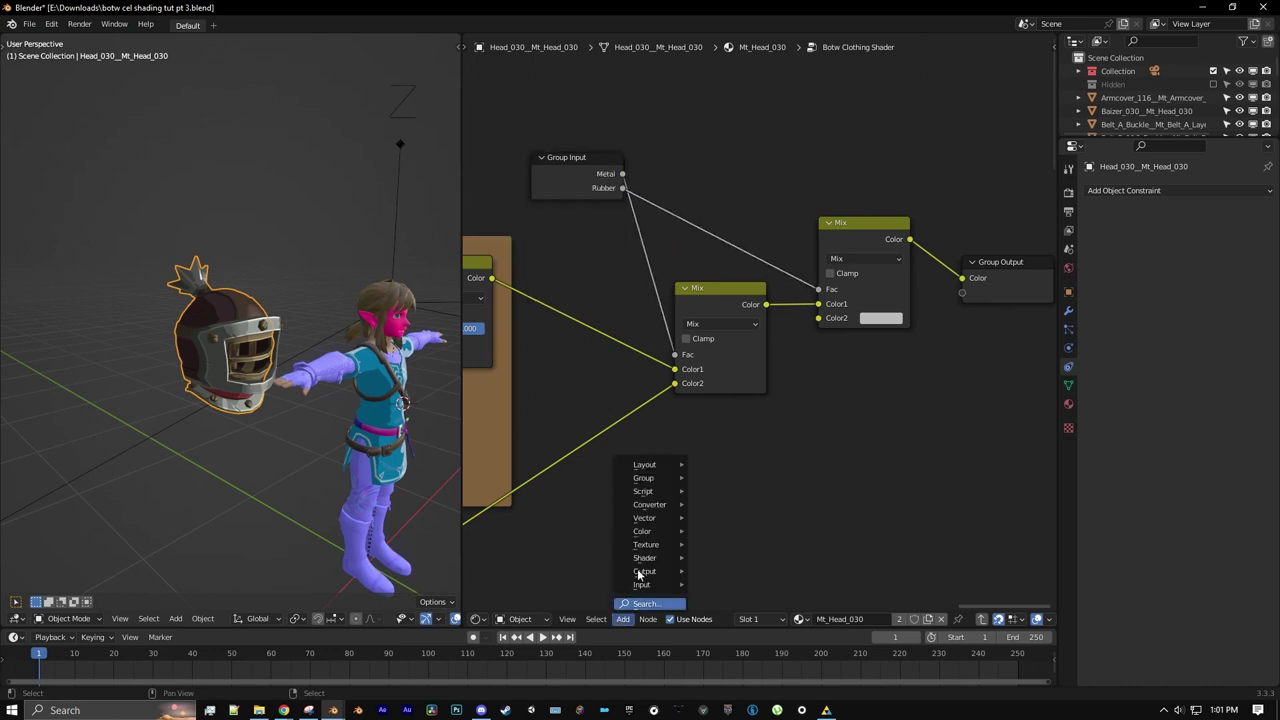
mouse_move(670, 465)
left_click(720, 464)
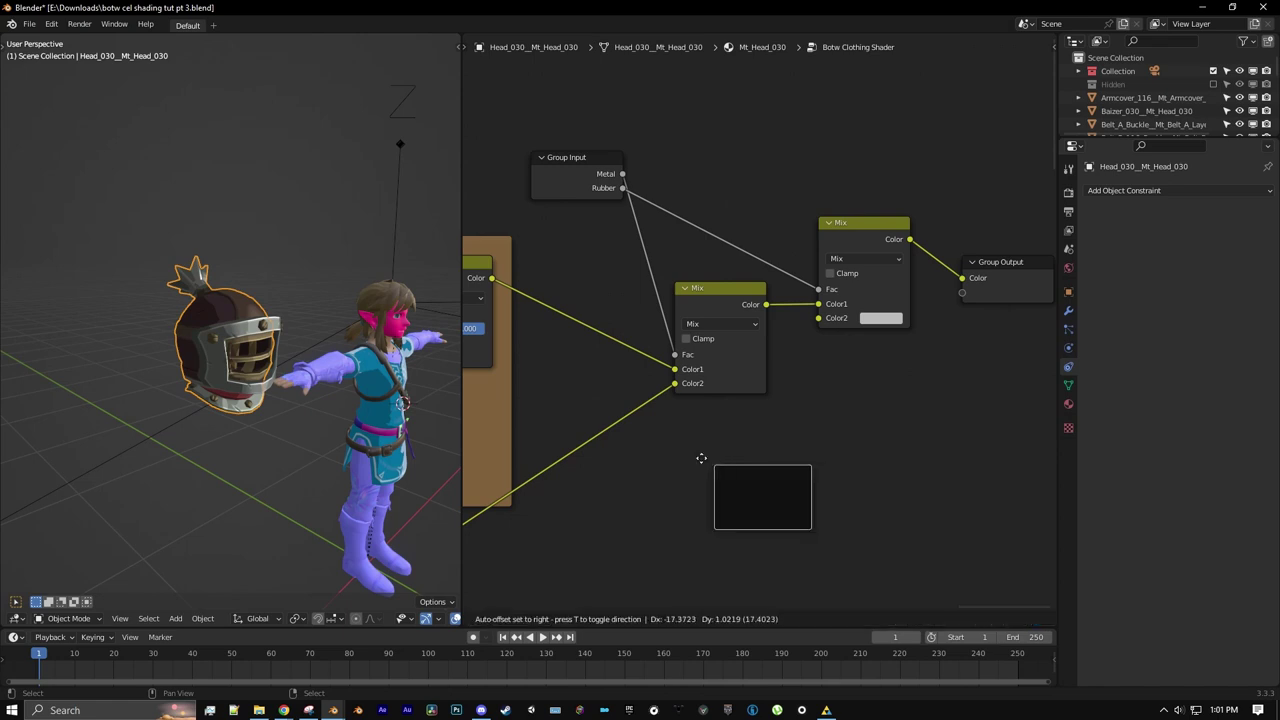
left_click(654, 410)
left_click(707, 292, "shift")
left_click(828, 244, "shift")
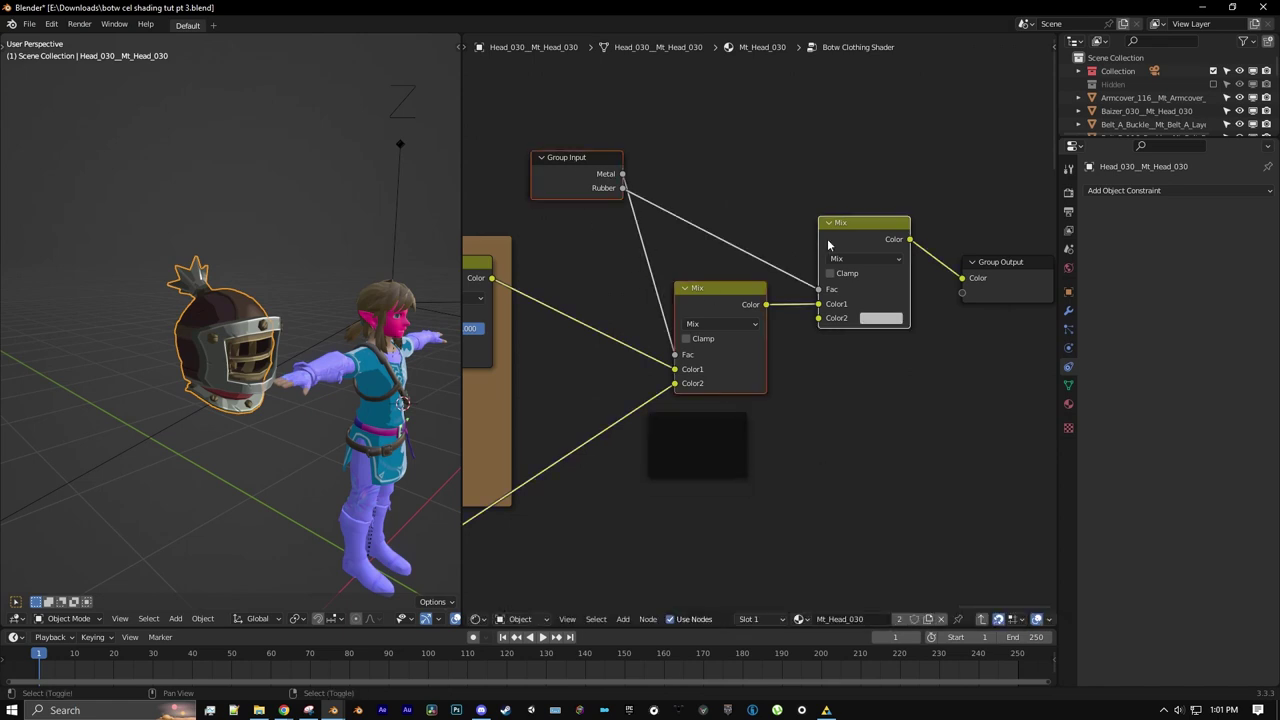
key("g")
left_click_drag(697, 420, 700, 432)
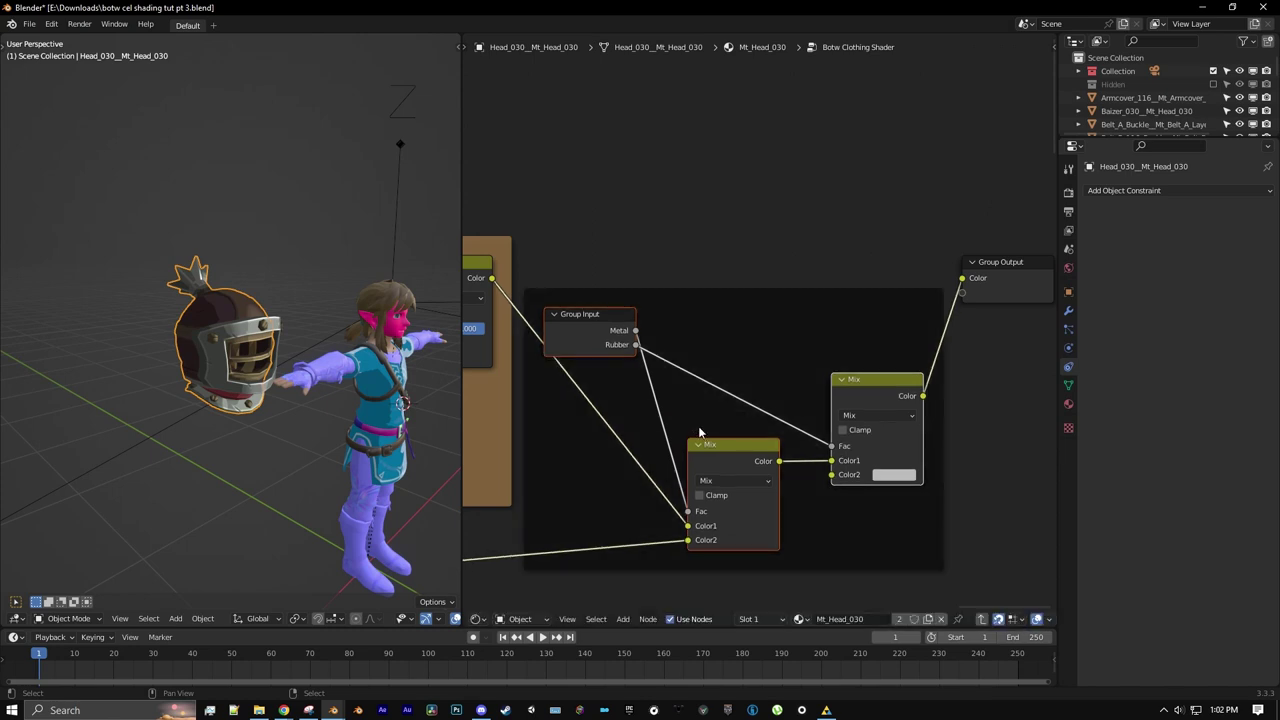
- Line up the Group Input and both Mix nodes side by side inside the new frame
left_click_drag(601, 342, 603, 400)
left_click(606, 312)
left_click_drag(712, 437, 682, 398)
left_click_drag(856, 388, 780, 414)
- Label the new frame Sketch/Metal/Rubber Mixer and enable its custom color
left_click(734, 375)
key("n")
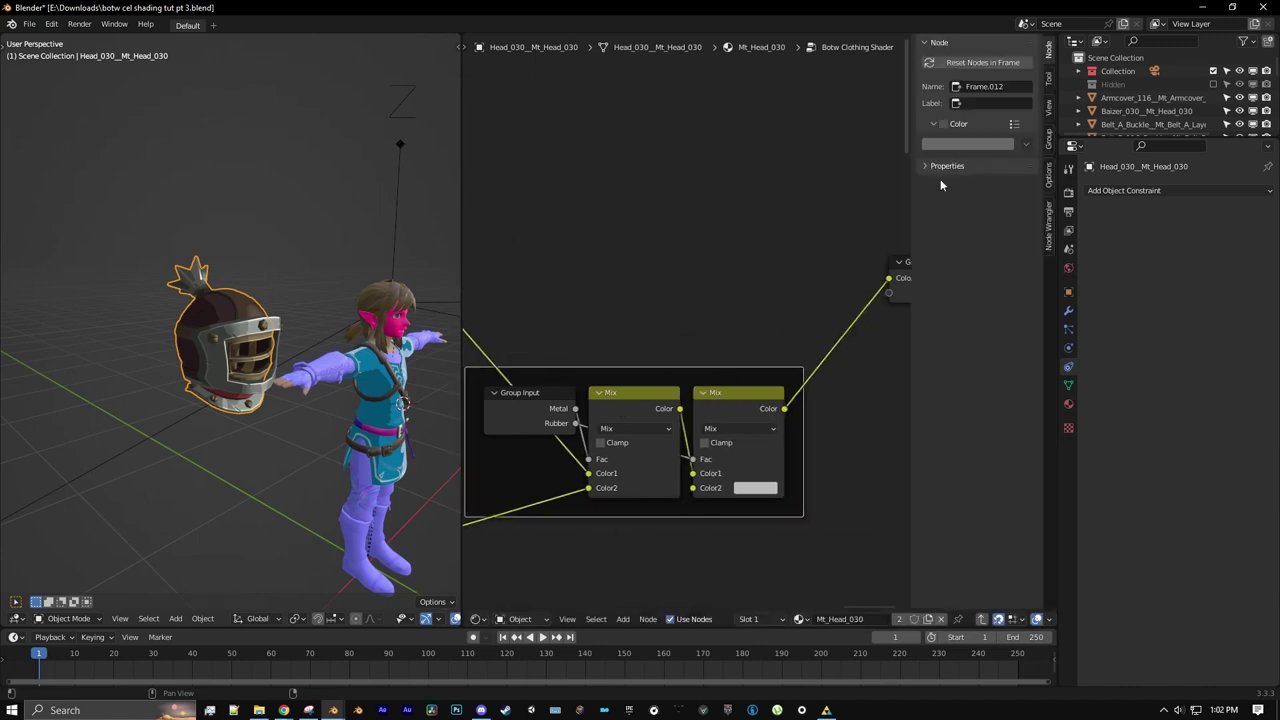
left_click(983, 104)
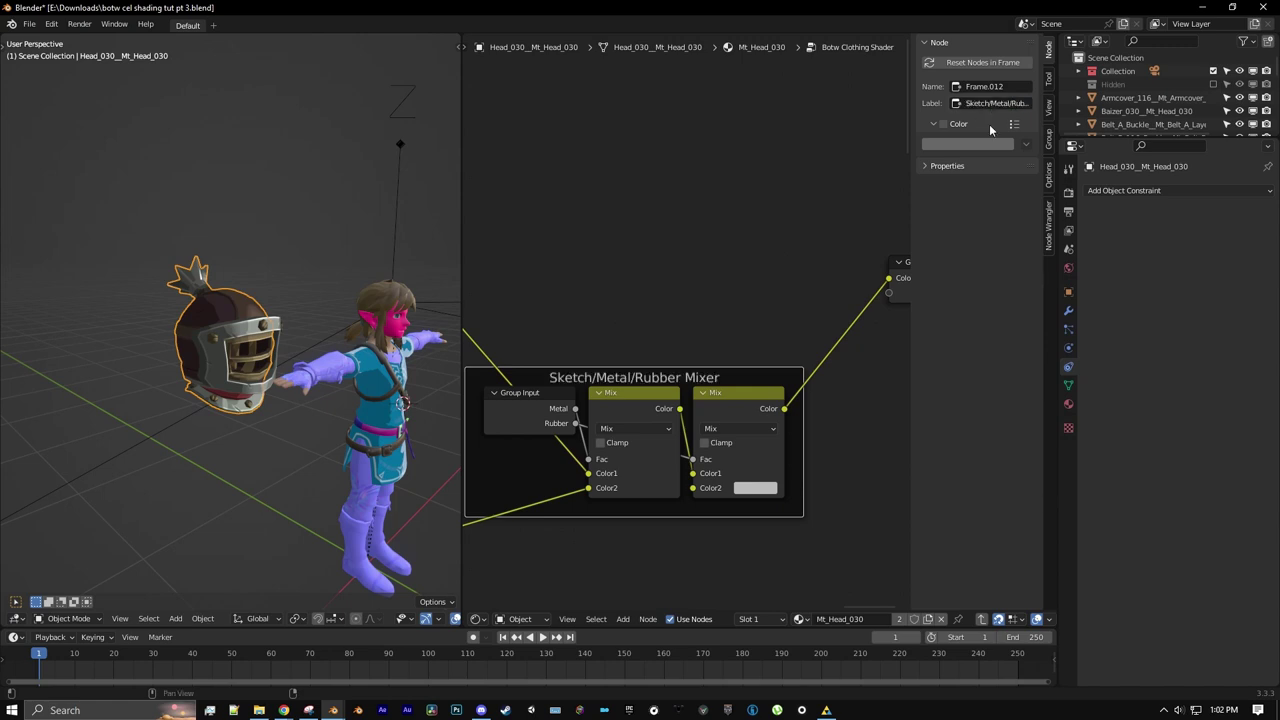
left_click(943, 123)
scroll(695, 233, "down", 5)
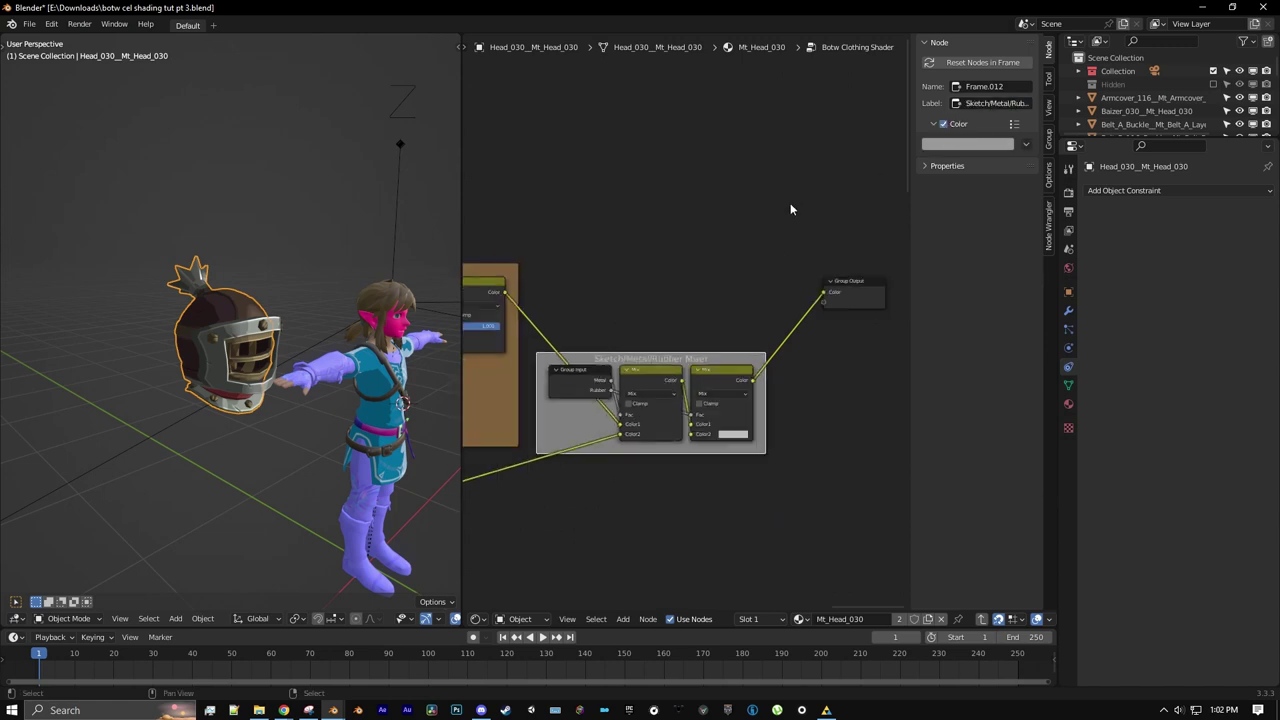
- Color the Sketch/Metal/Rubber Mixer frame dark green, about hue 0.342, saturation 0.876 and value 0.253
scroll(695, 228, "down", 5)
middle_click_drag(683, 229, 814, 210)
scroll(655, 269, "down", 9)
middle_click_drag(655, 269, 769, 253)
scroll(830, 290, "up", 6)
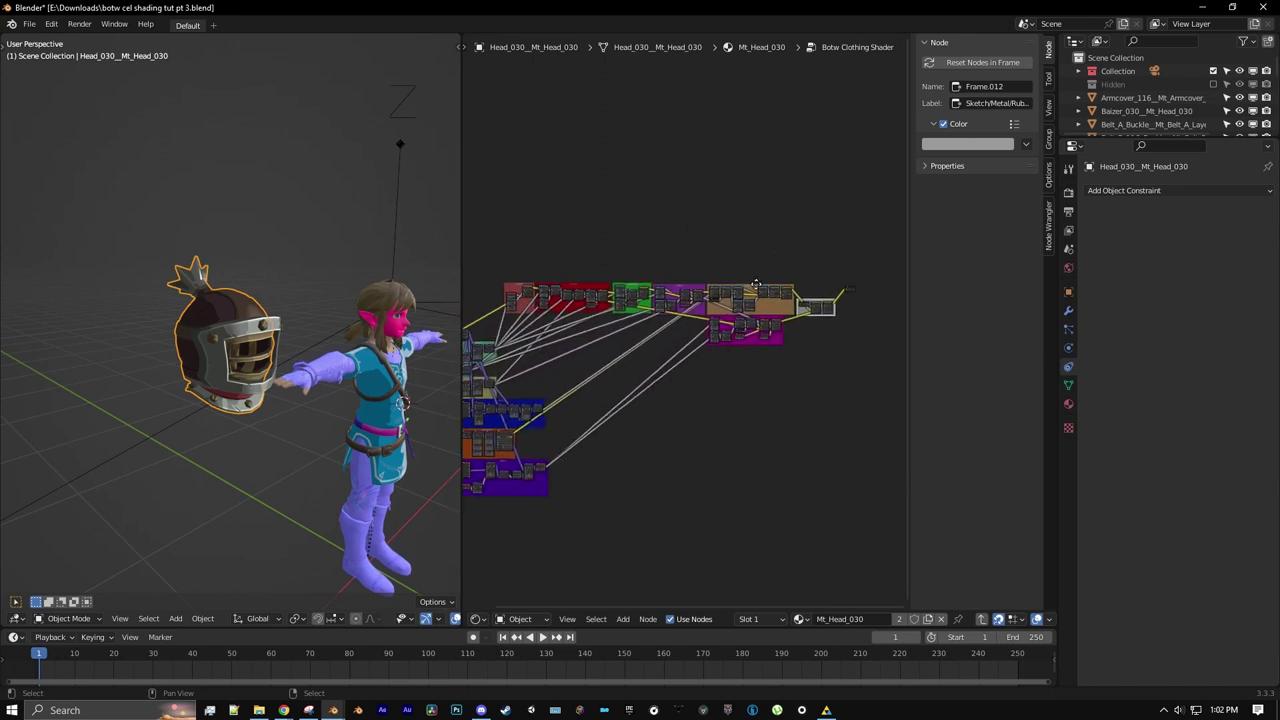
scroll(680, 340, "up", 5)
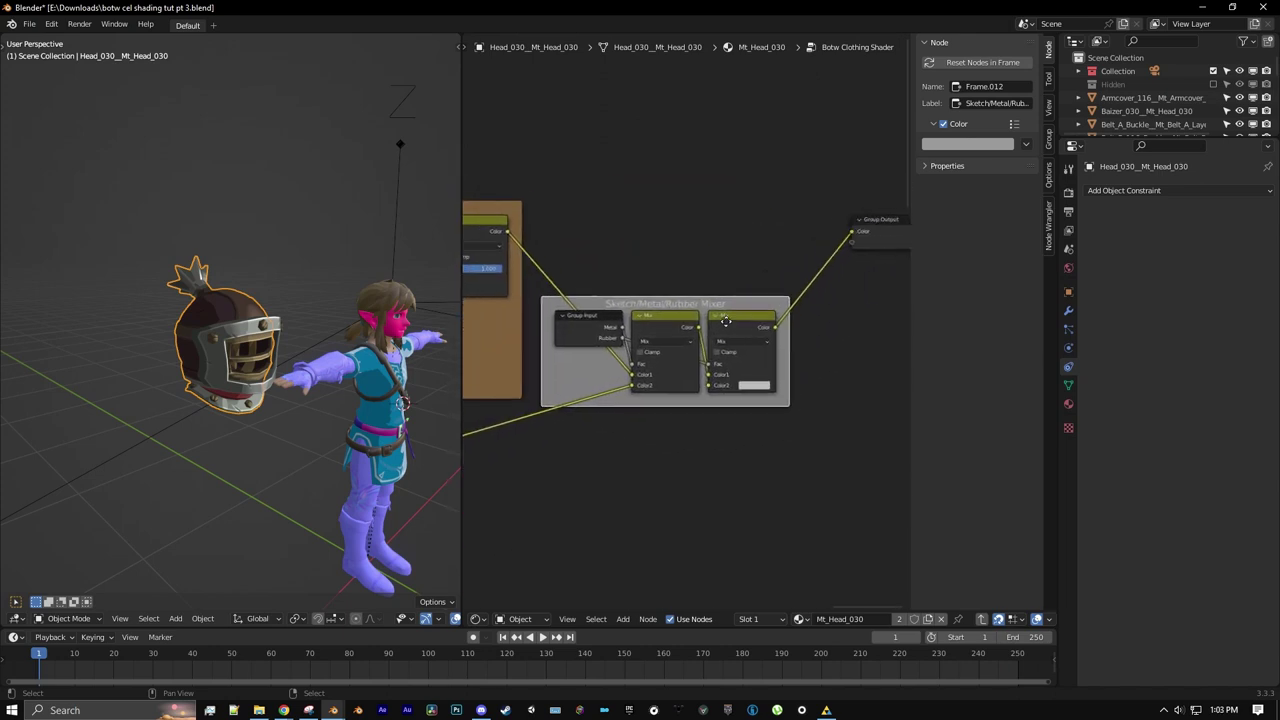
left_click(989, 150)
left_click_drag(970, 204, 943, 183)
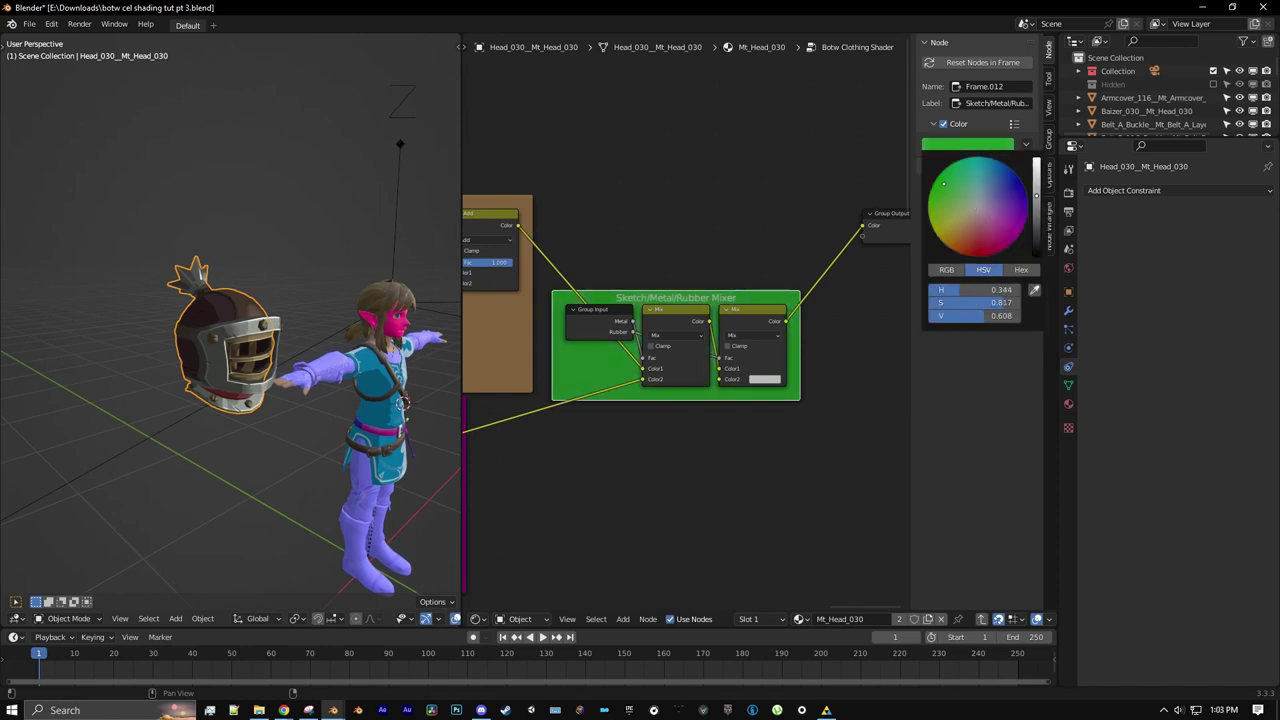
left_click_drag(1037, 203, 1036, 226)
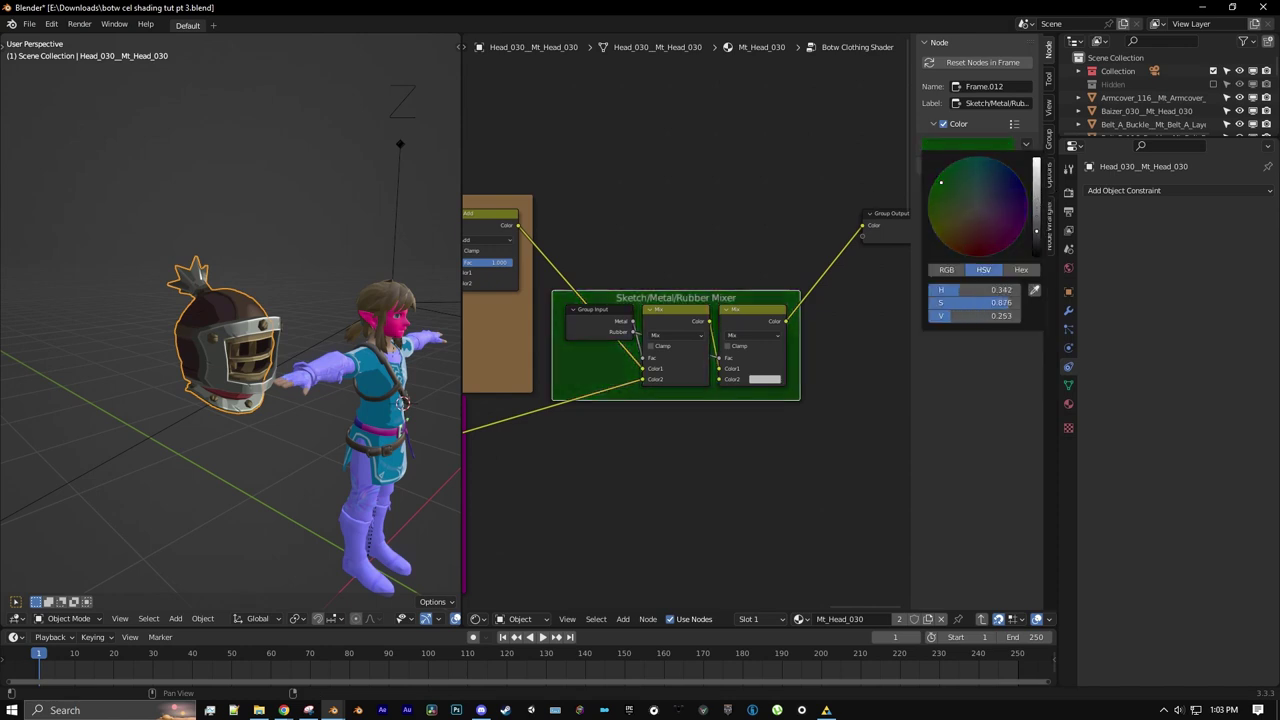
- Move the Sketch/Metal/Rubber Mixer frame up beside the tan frame, and hide the node editor's sidebar
left_click_drag(708, 297, 699, 201)
scroll(646, 364, "down", 2)
scroll(646, 364, "down", 5)
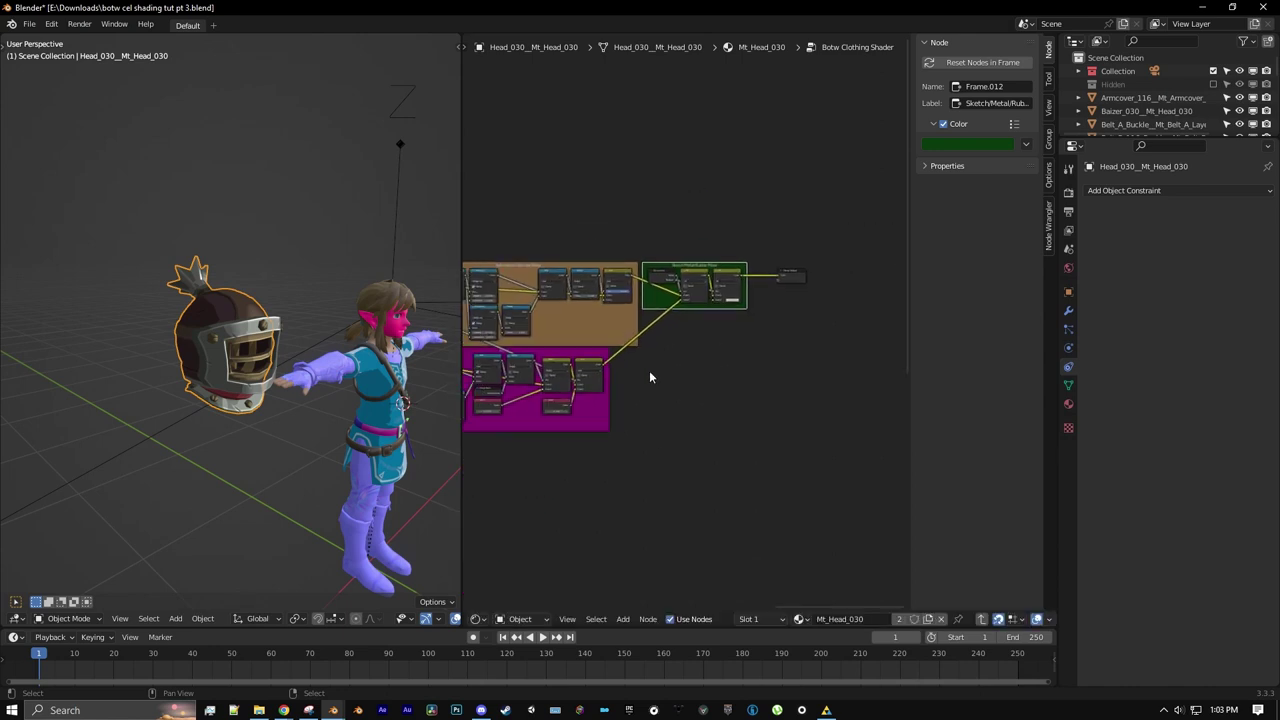
key("n")
key("Home")
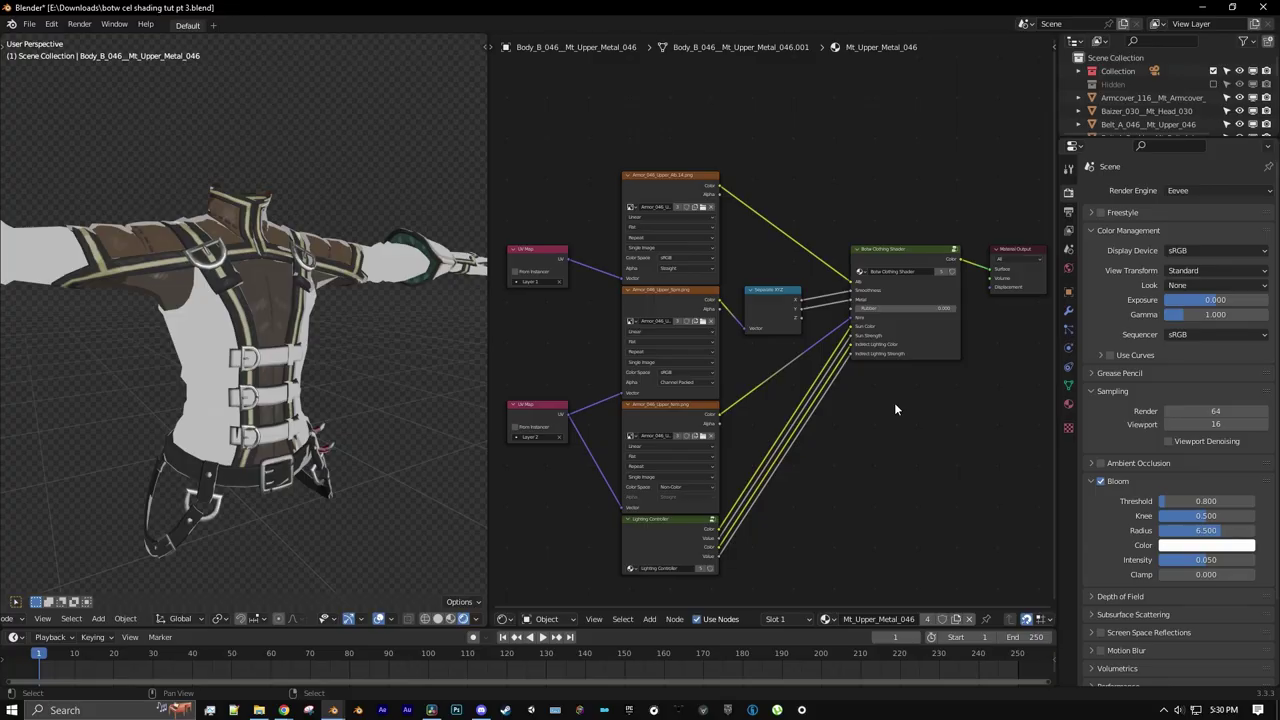
- Compare how the Separate XYZ outputs feed the Botw Clothing Shader on the metal buckles and on the upper clothing
mouse_move(328, 461)
middle_mouse_down()
mouse_move(265, 460)
mouse_move(330, 460)
middle_mouse_up()
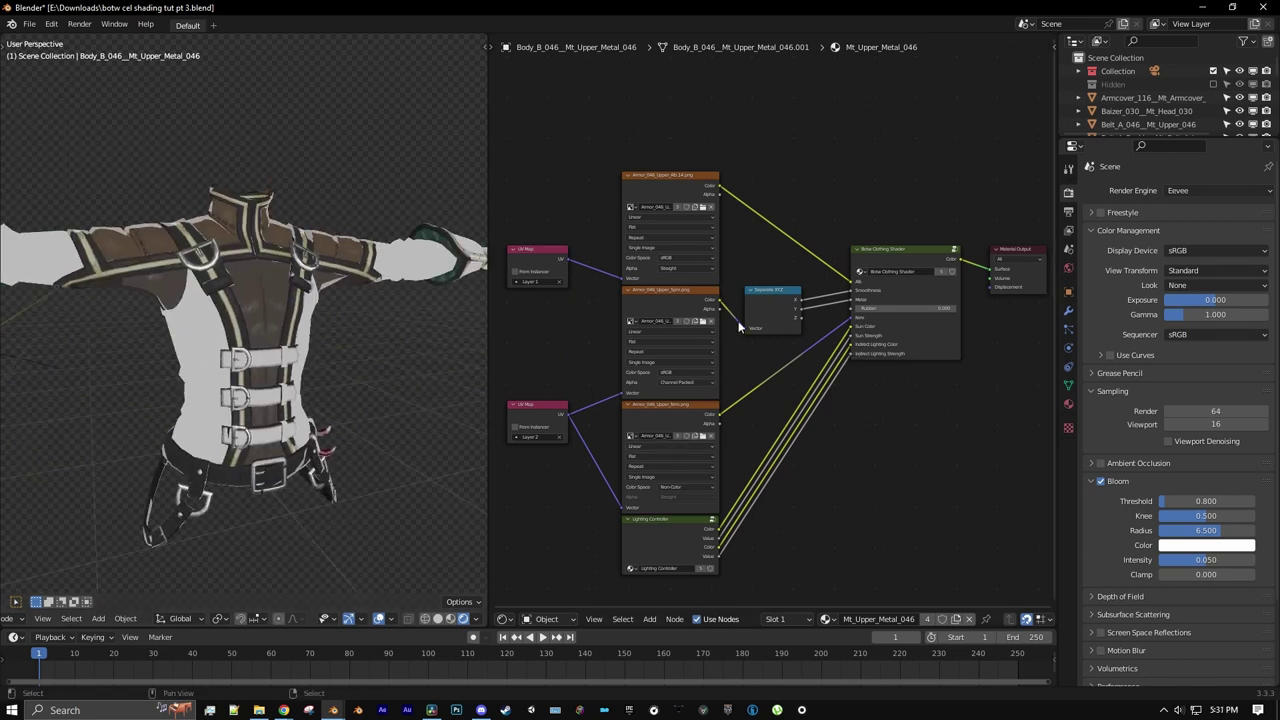
middle_click_drag(394, 318, 293, 299)
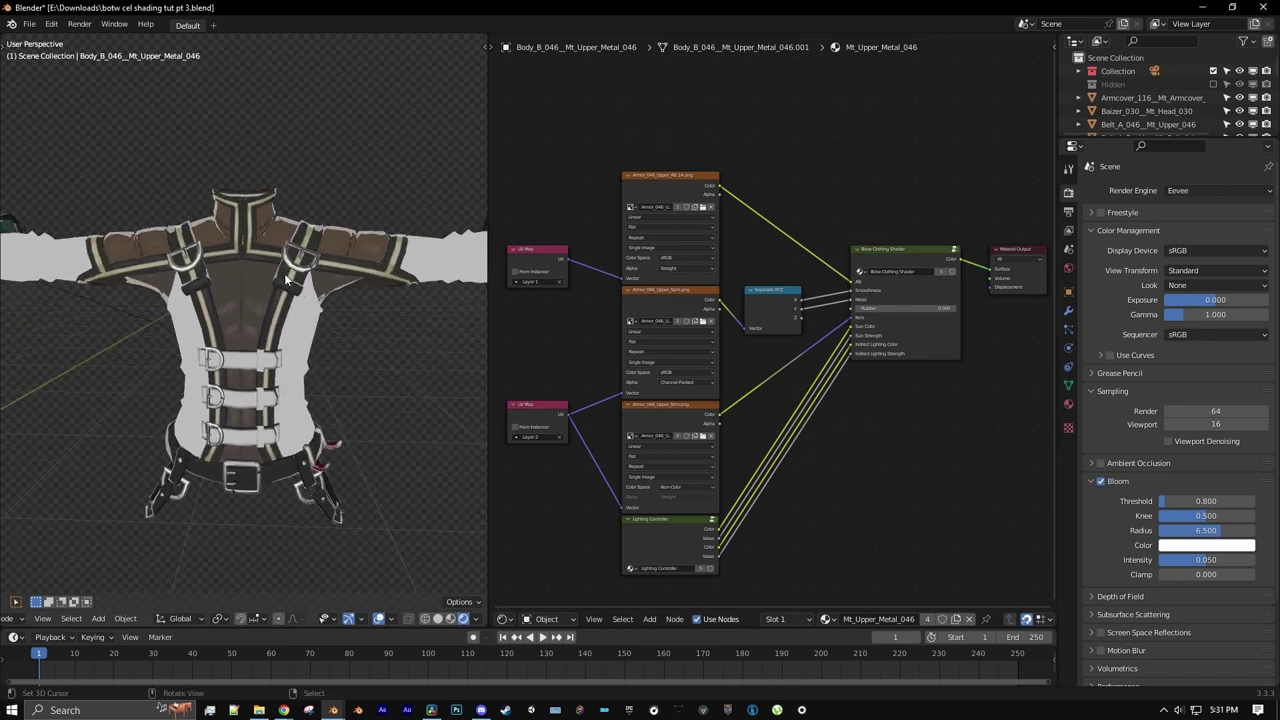
left_click(296, 272)
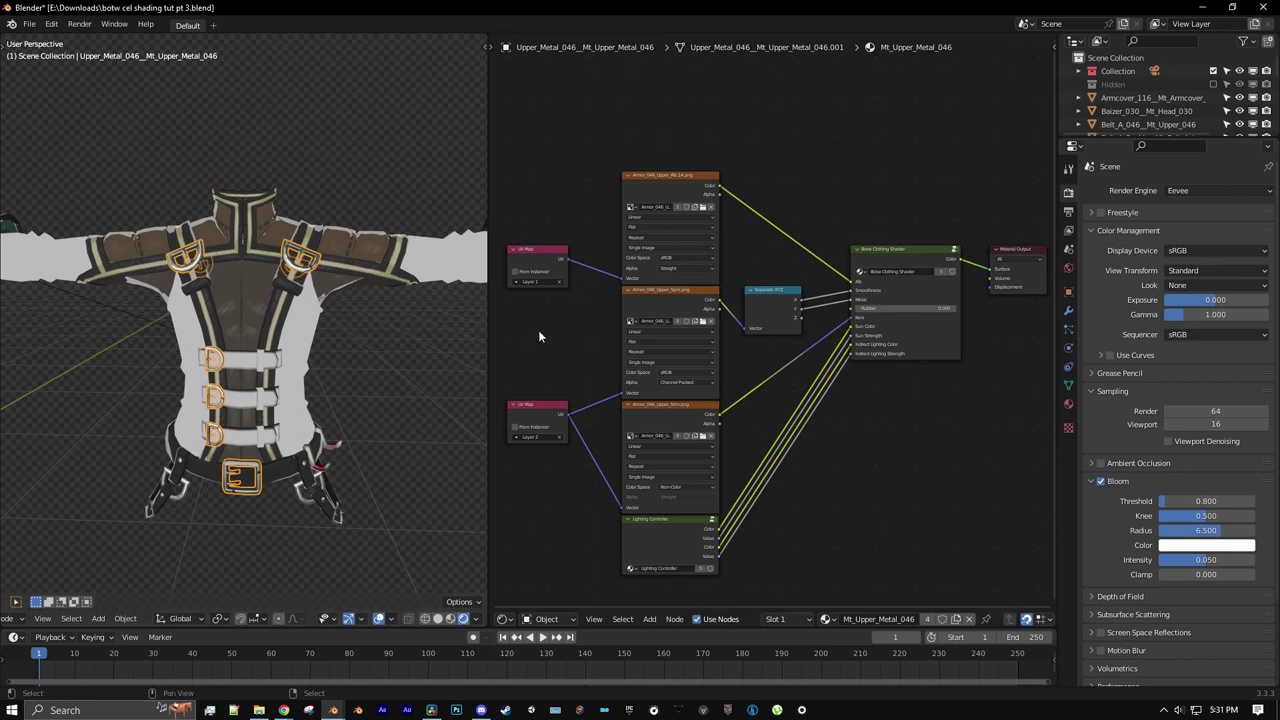
scroll(809, 310, "up", 5)
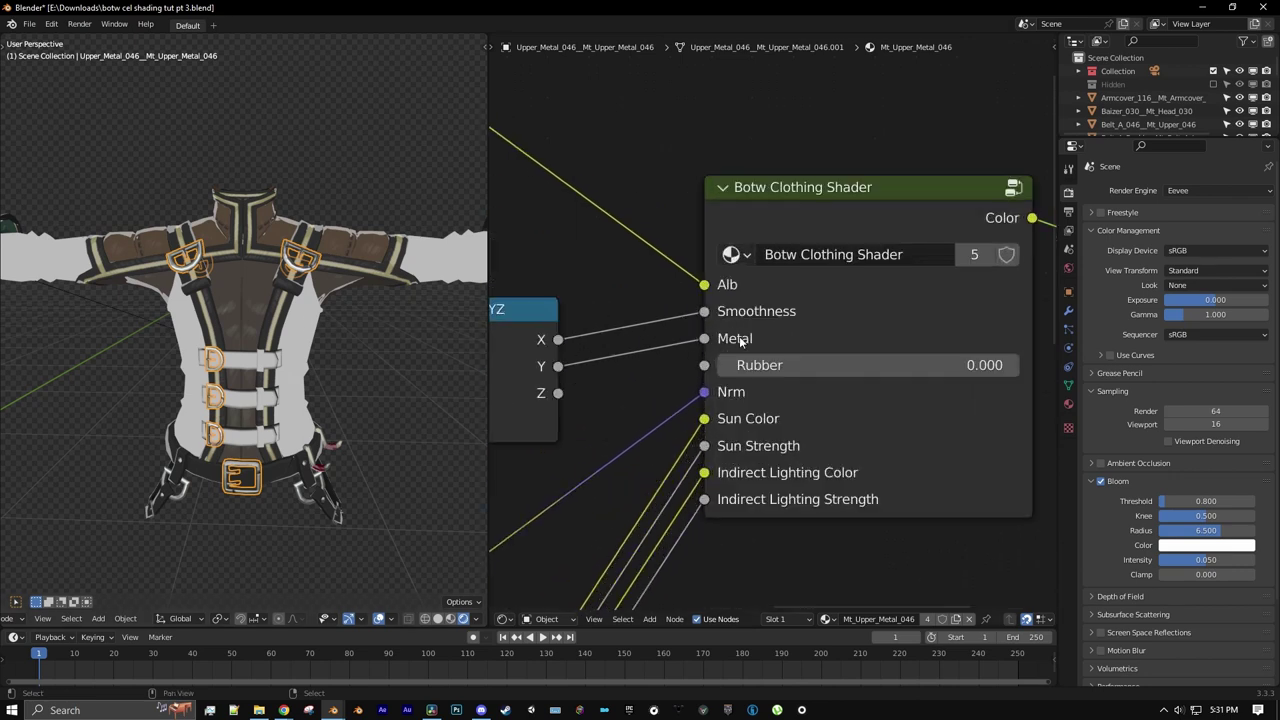
scroll(720, 342, "down", 1)
middle_click_drag(420, 346, 332, 325)
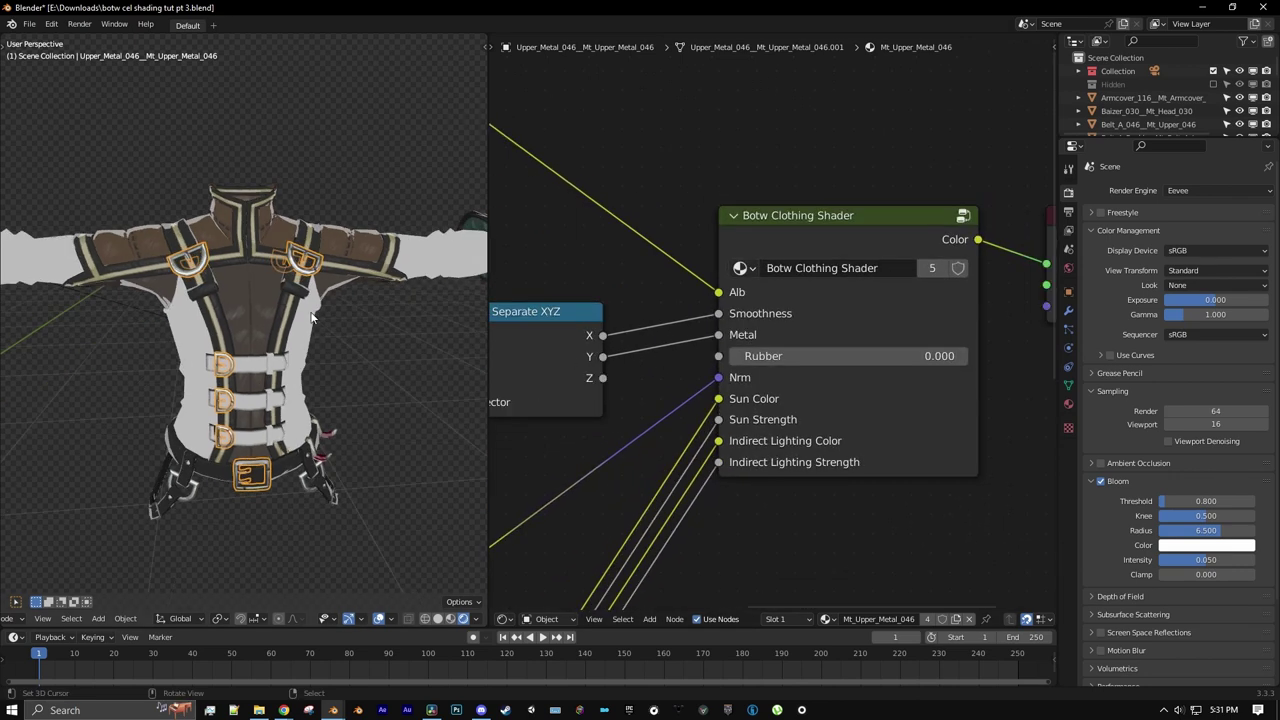
left_click(314, 346)
scroll(799, 342, "up", 2)
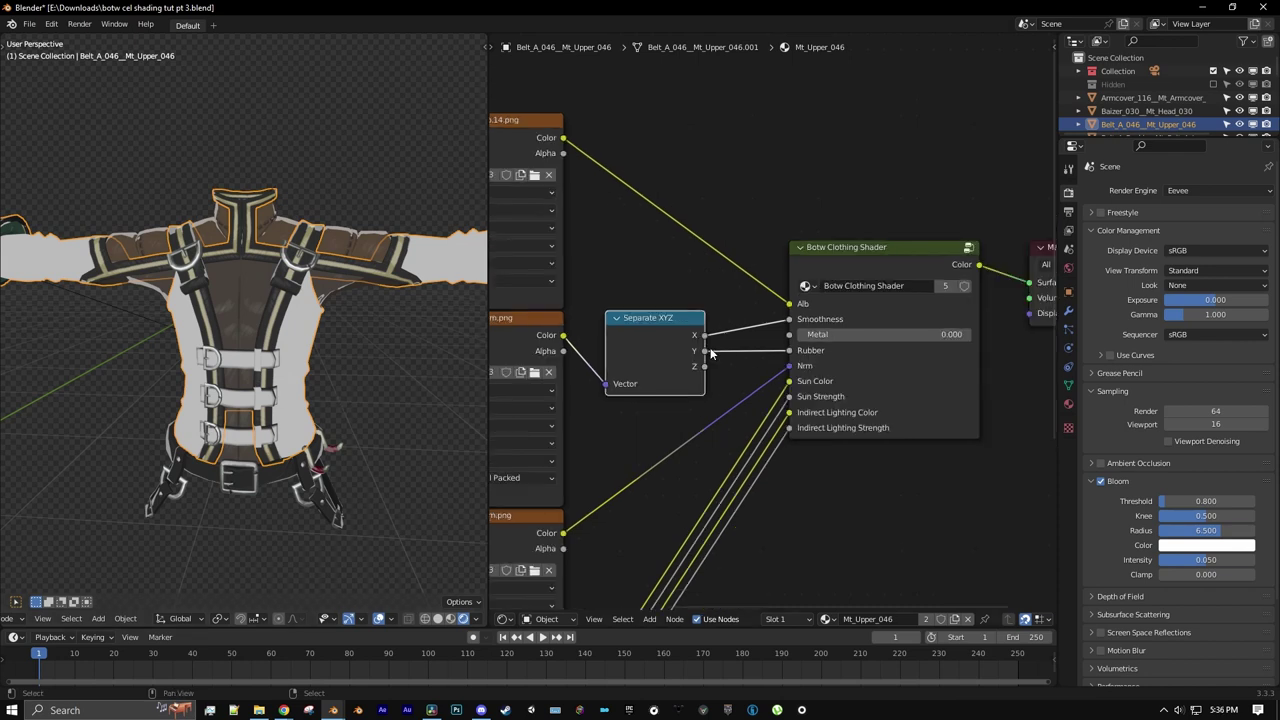
- Open the Botw Clothing Shader group and add a Math node in the empty area beside the Light Direction (Camera Space) frame
scroll(778, 335, "up", 1)
scroll(920, 305, "up", 1)
middle_click_drag(920, 305, 823, 329)
left_click(912, 246)
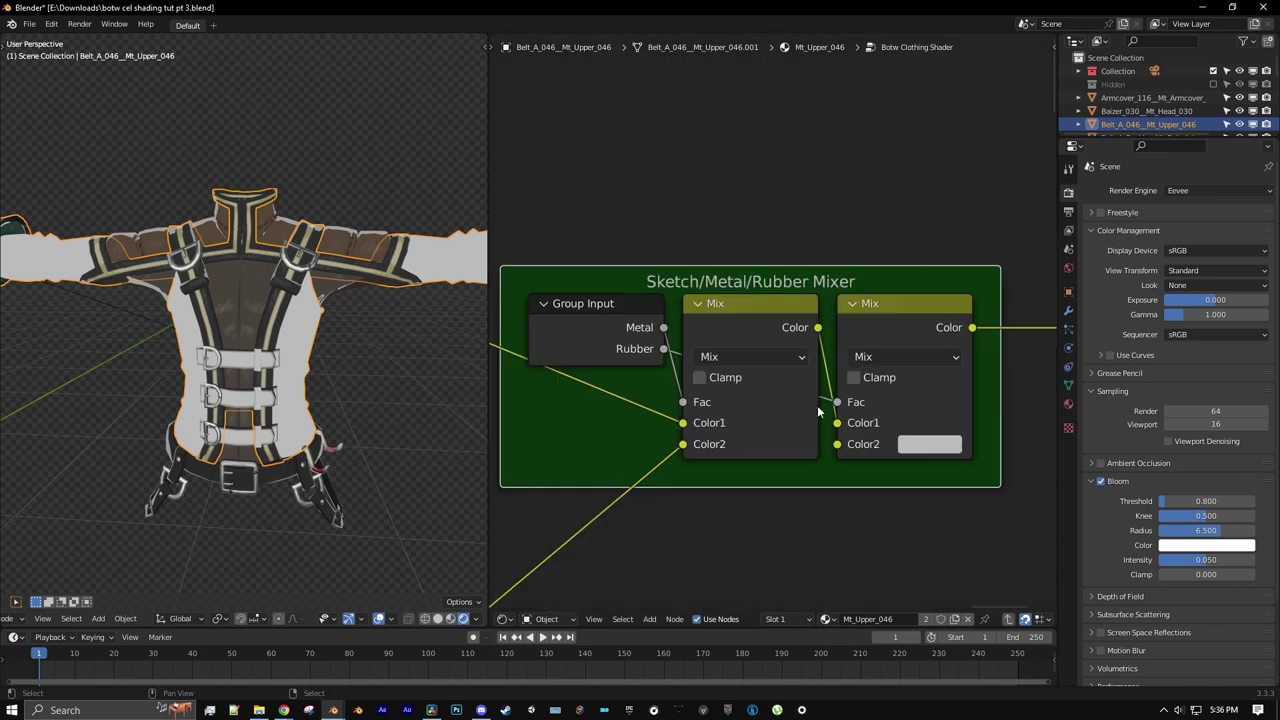
scroll(817, 405, "down", 6)
scroll(926, 400, "up", 8)
middle_click_drag(652, 443, 865, 478)
scroll(864, 479, "up", 9)
left_click(649, 619)
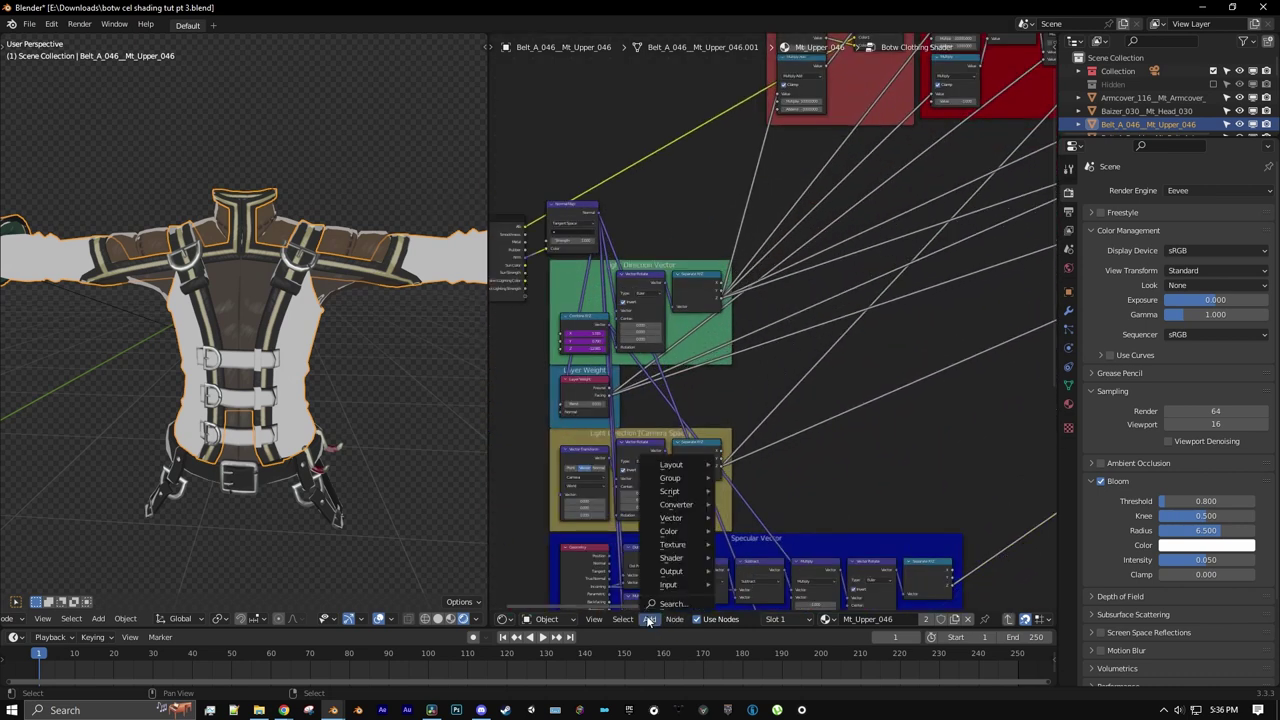
mouse_move(676, 504)
left_click(767, 427)
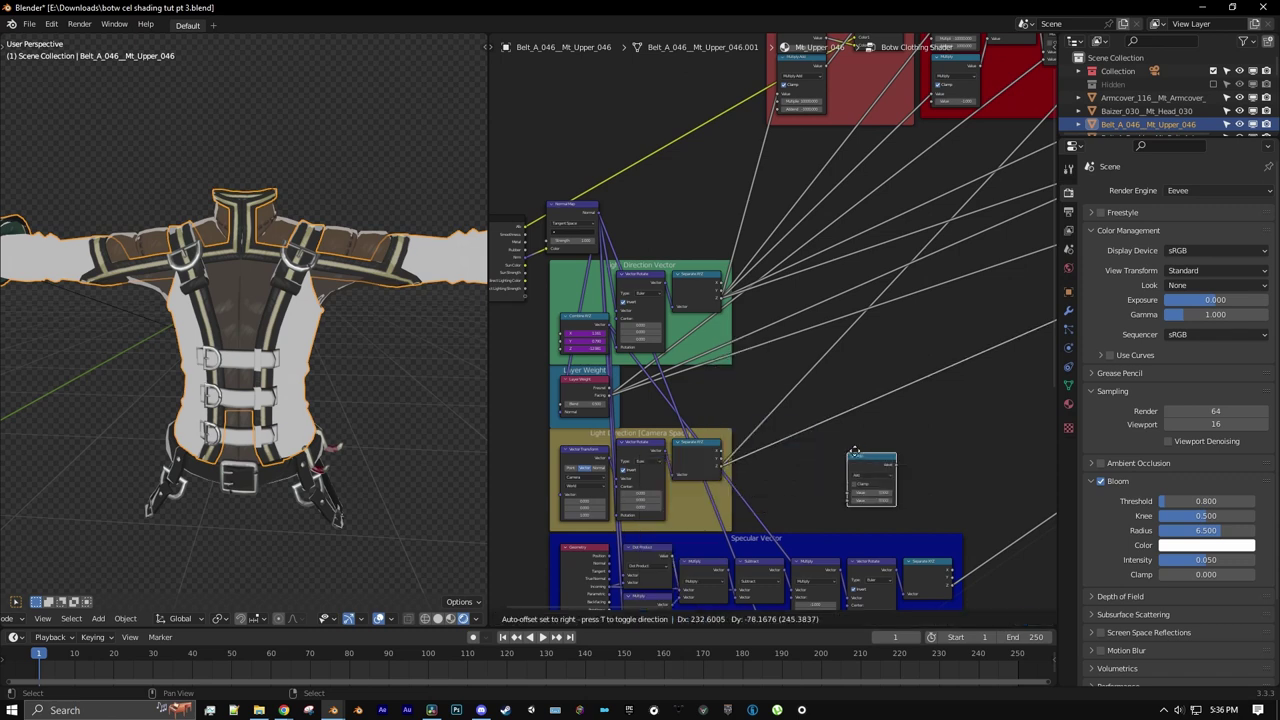
left_click(849, 451)
- Set the new Math node to Multiply Add and connect the Layer Weight's Facing output to its Value input
middle_click_drag(849, 451, 795, 376)
scroll(786, 377, "up", 12)
left_click(851, 512)
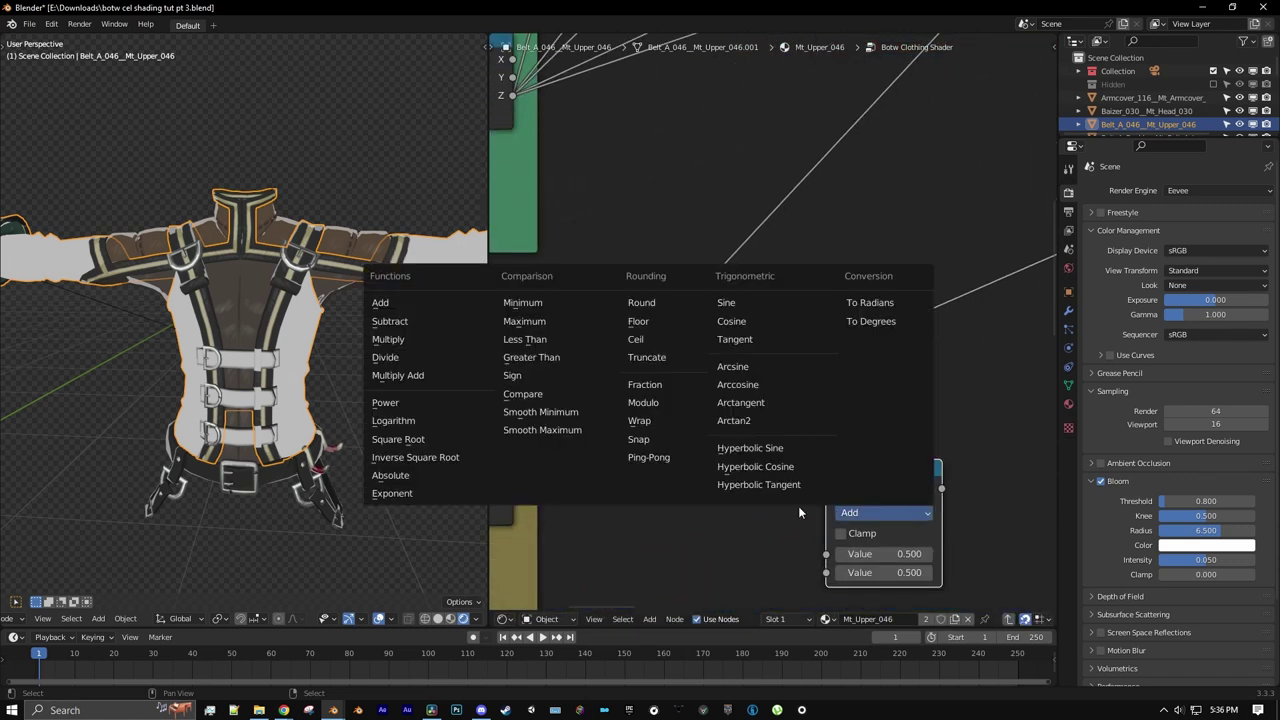
left_click(449, 380)
left_click_drag(883, 467, 834, 401)
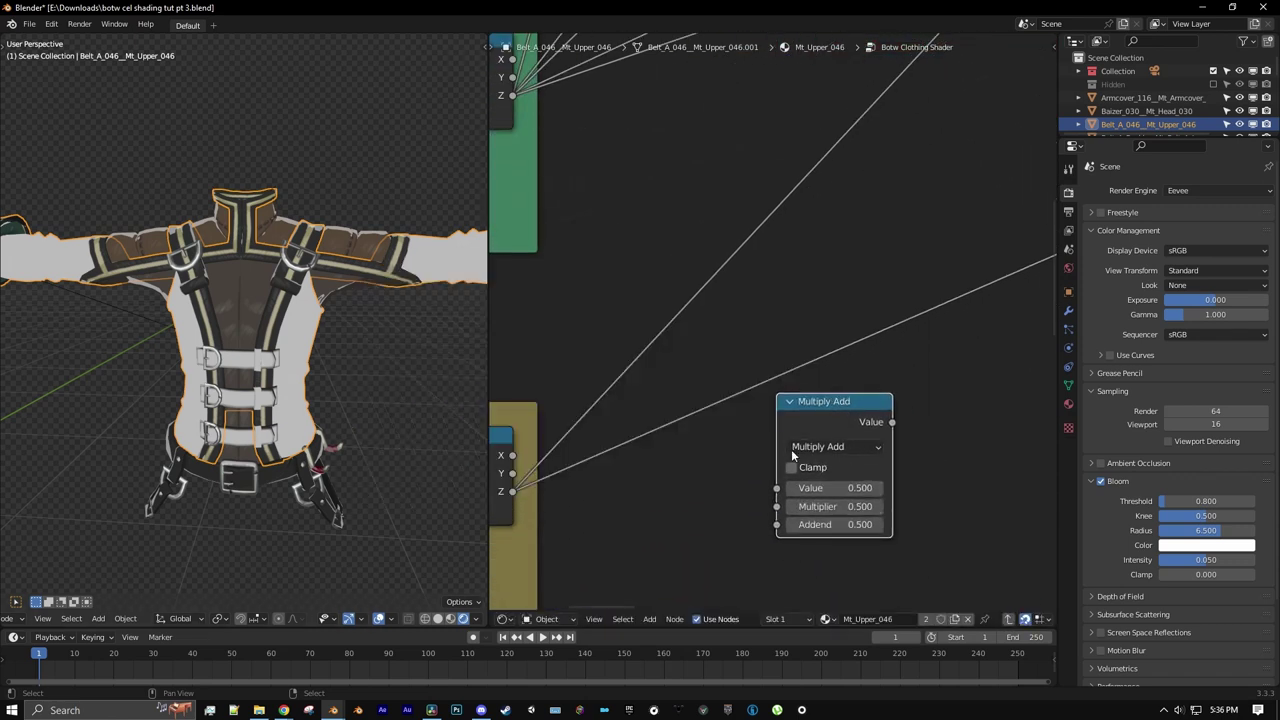
scroll(793, 455, "down", 3)
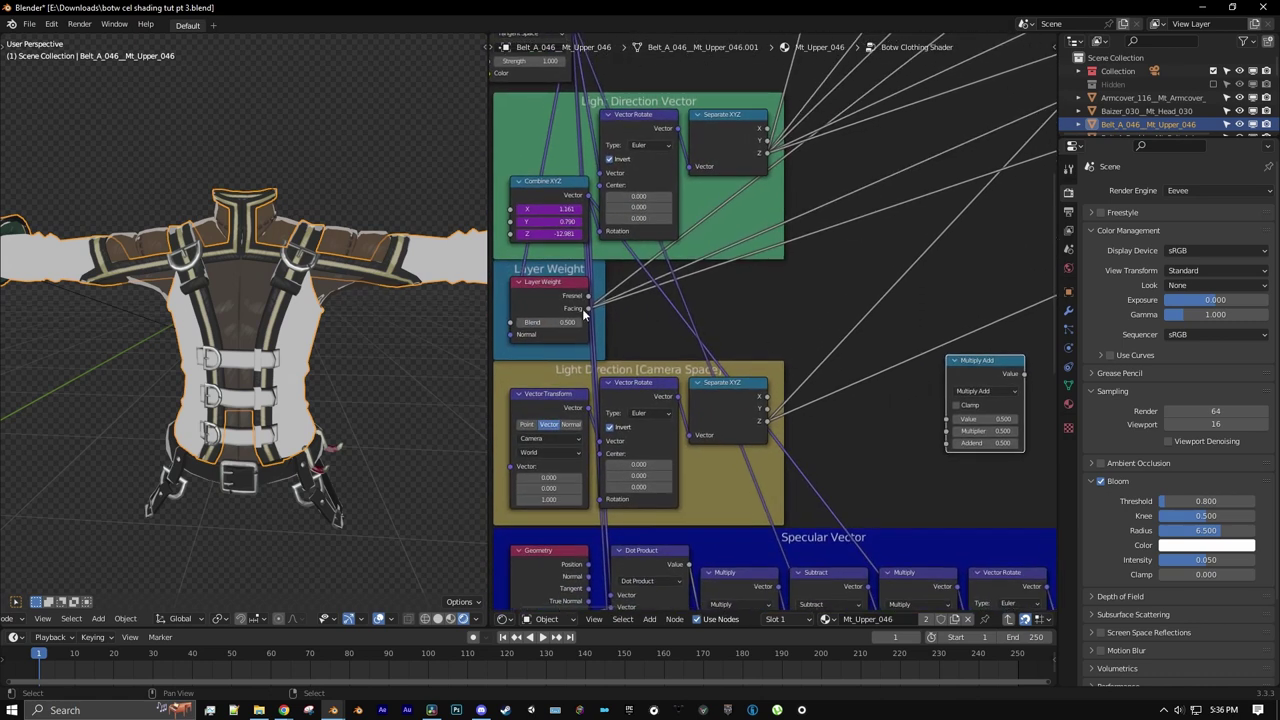
left_click_drag(590, 309, 946, 419)
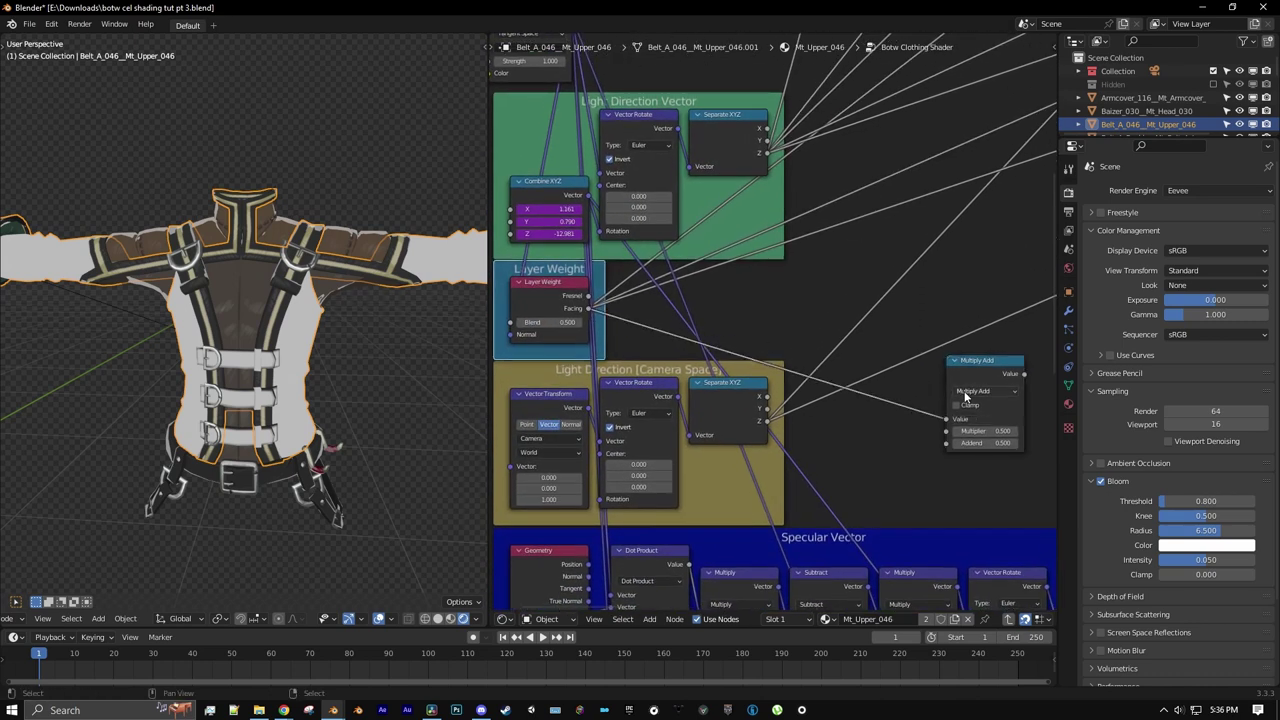
- Preview the Multiply Add node on the model, set its Multiplier to -10000 and Addend to 1000, and enable Clamp
middle_click_drag(970, 382, 744, 384)
scroll(744, 384, "up", 2)
left_click(771, 360, "ctrl+shift")
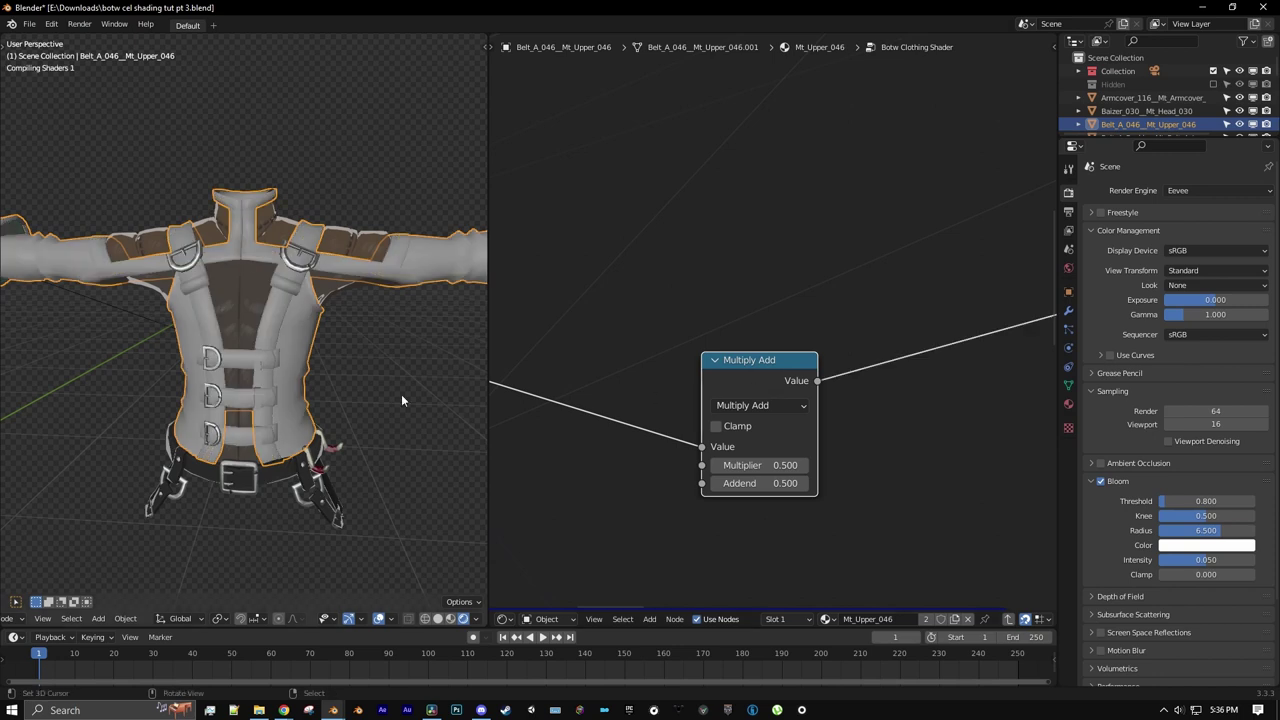
mouse_move(401, 394)
middle_mouse_down()
mouse_move(402, 366)
mouse_move(430, 385)
middle_mouse_up()
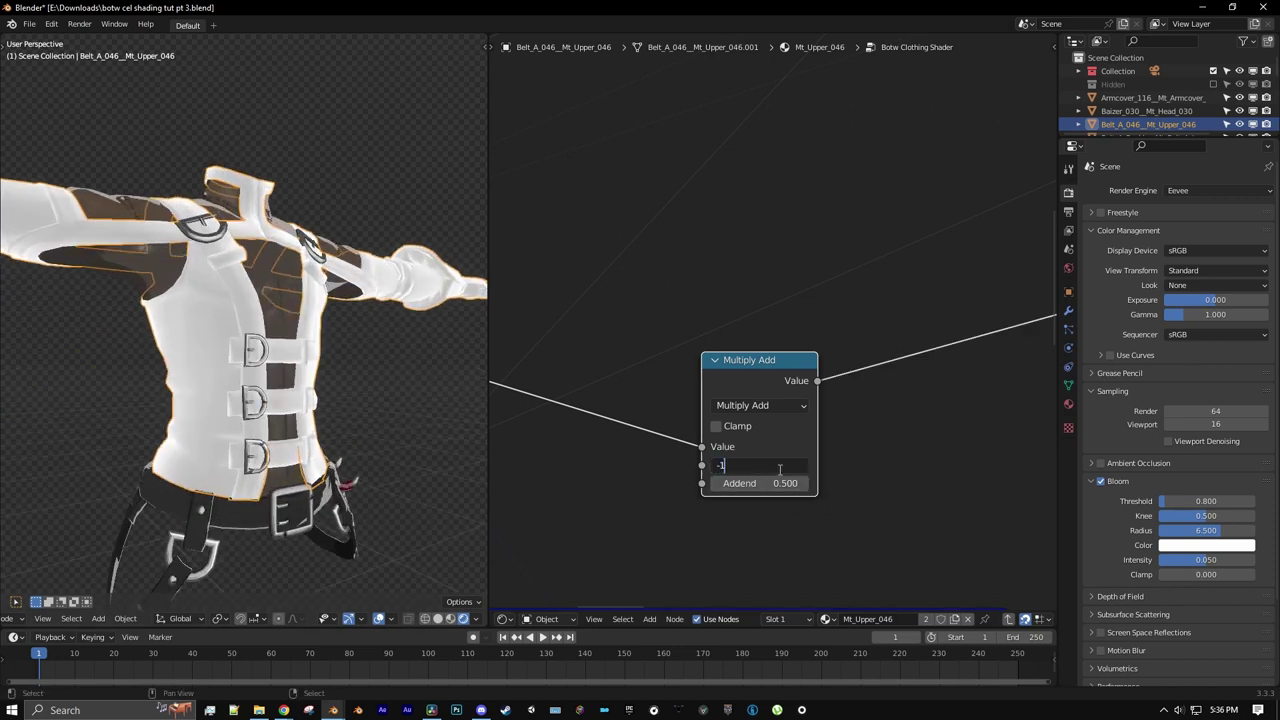
key("Return")
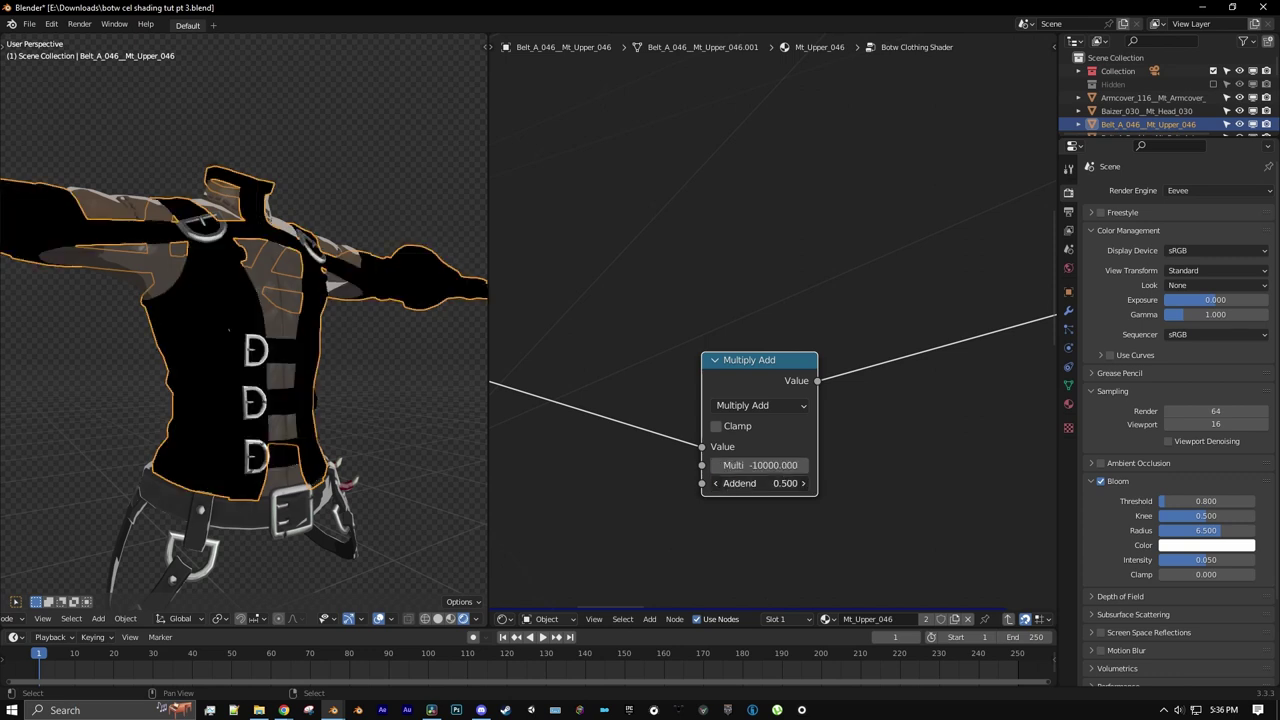
key("Return")
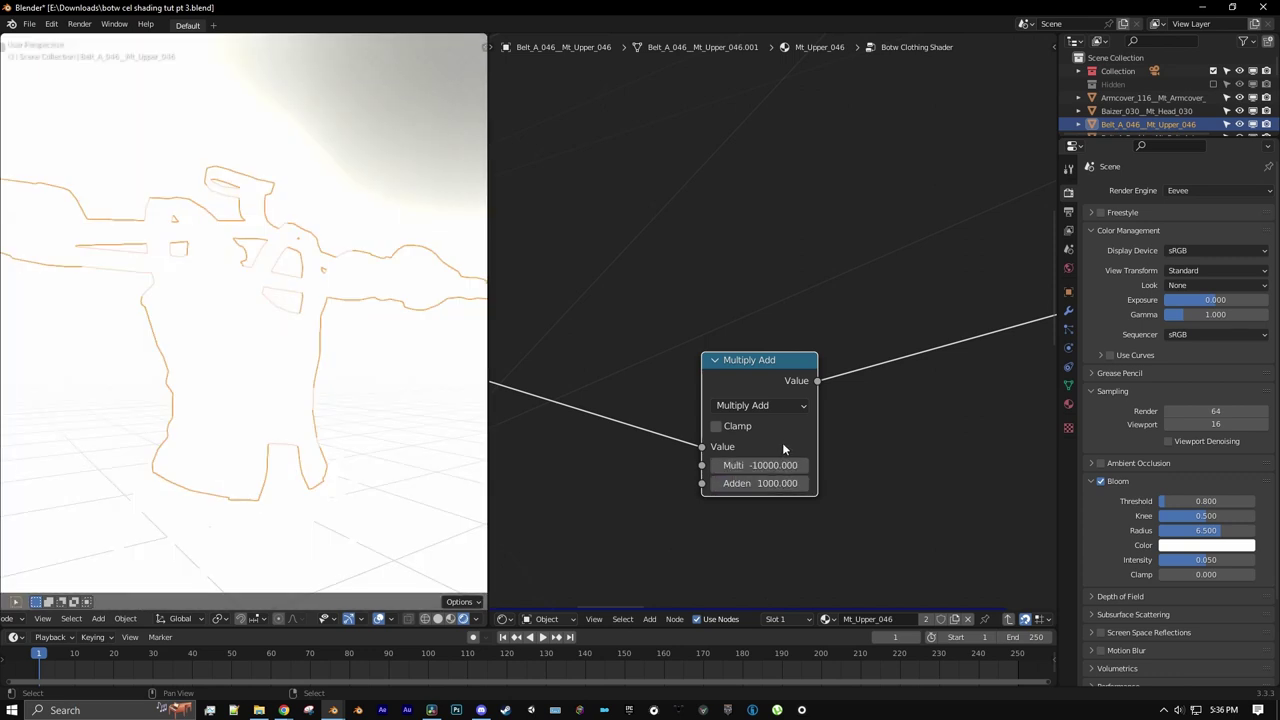
left_click(785, 426)
middle_click_drag(380, 328, 262, 353)
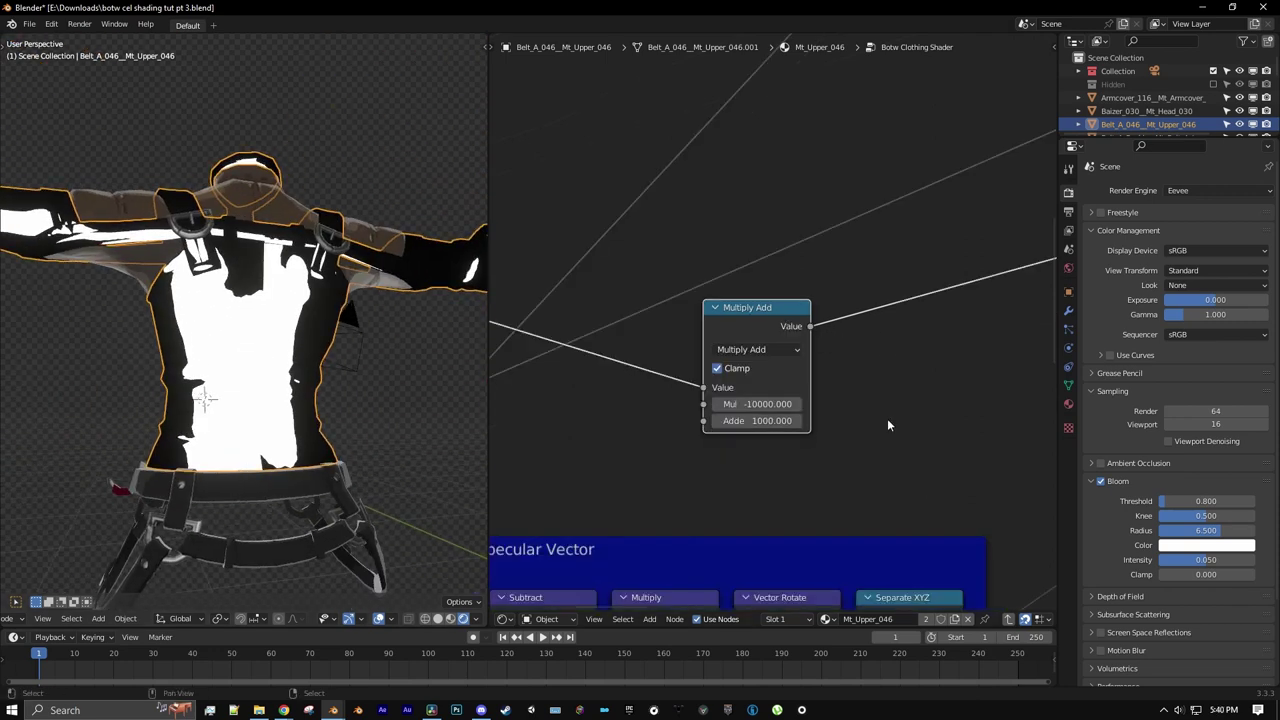
- Add a MixRGB node beside the Multiply Add node and set its blending mode to Add
middle_click_drag(887, 423, 761, 444)
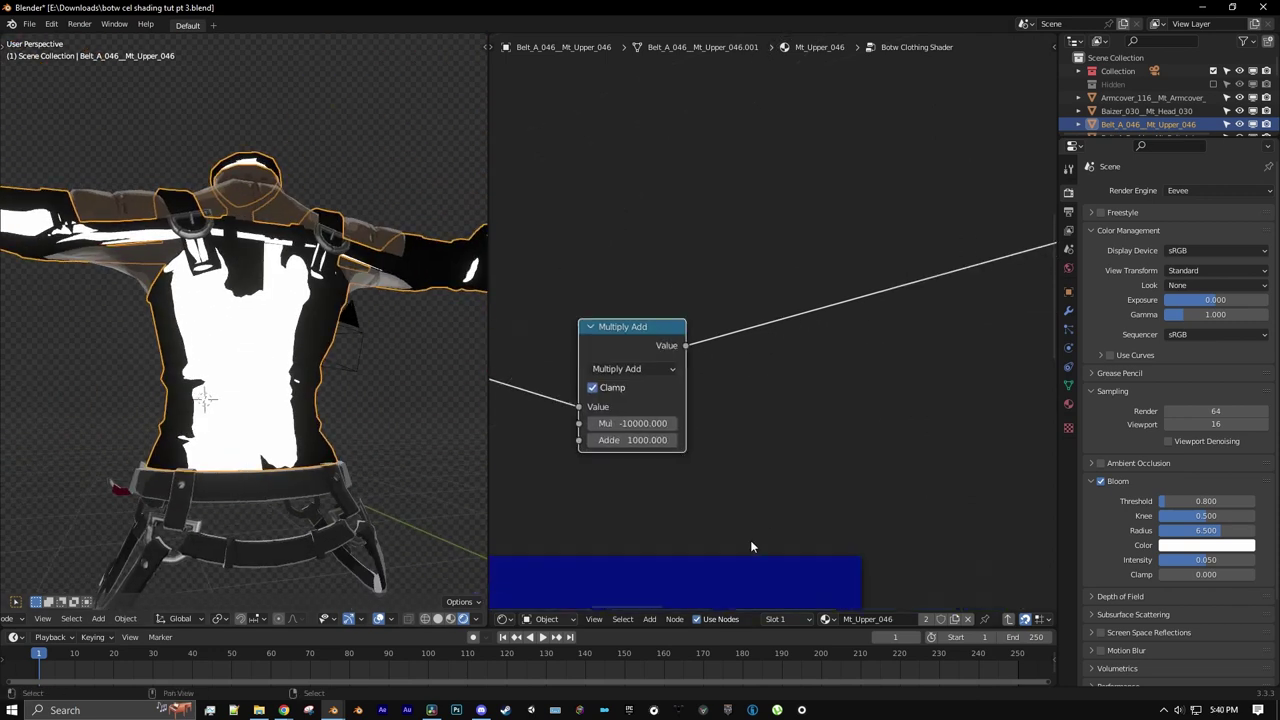
left_click(648, 619)
mouse_move(686, 531)
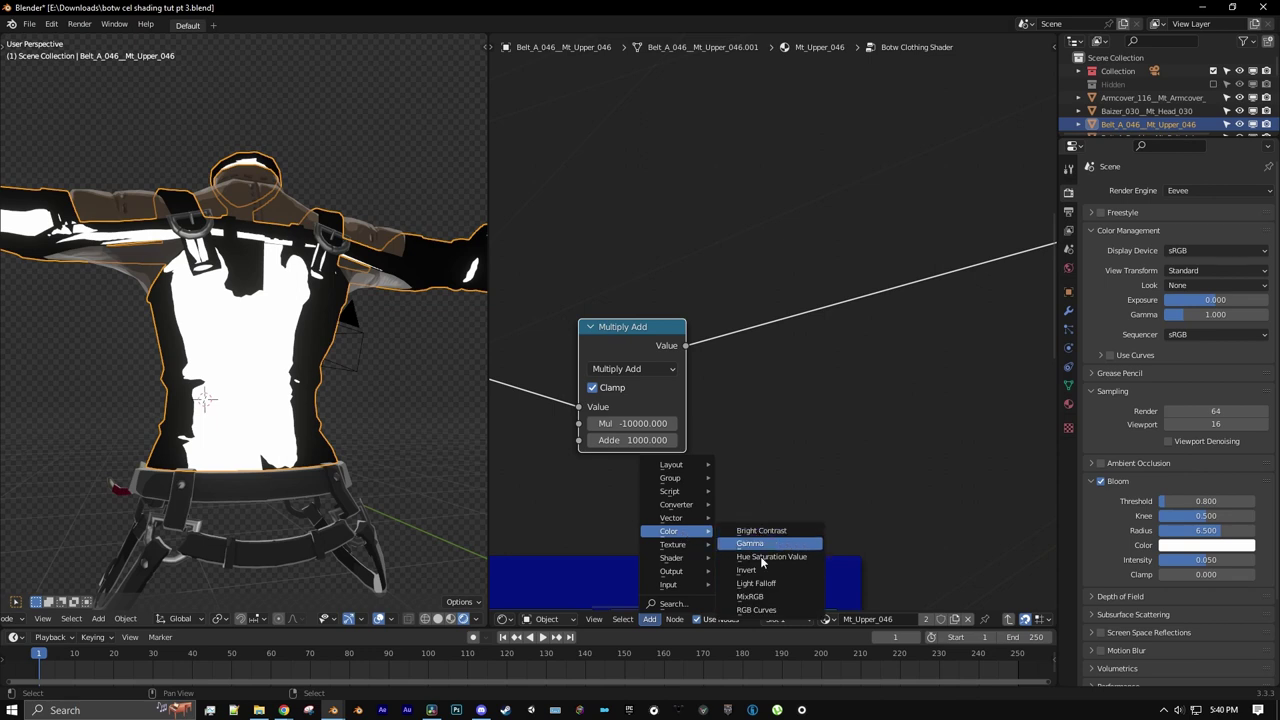
left_click(750, 596)
left_click(829, 420)
left_click(829, 414)
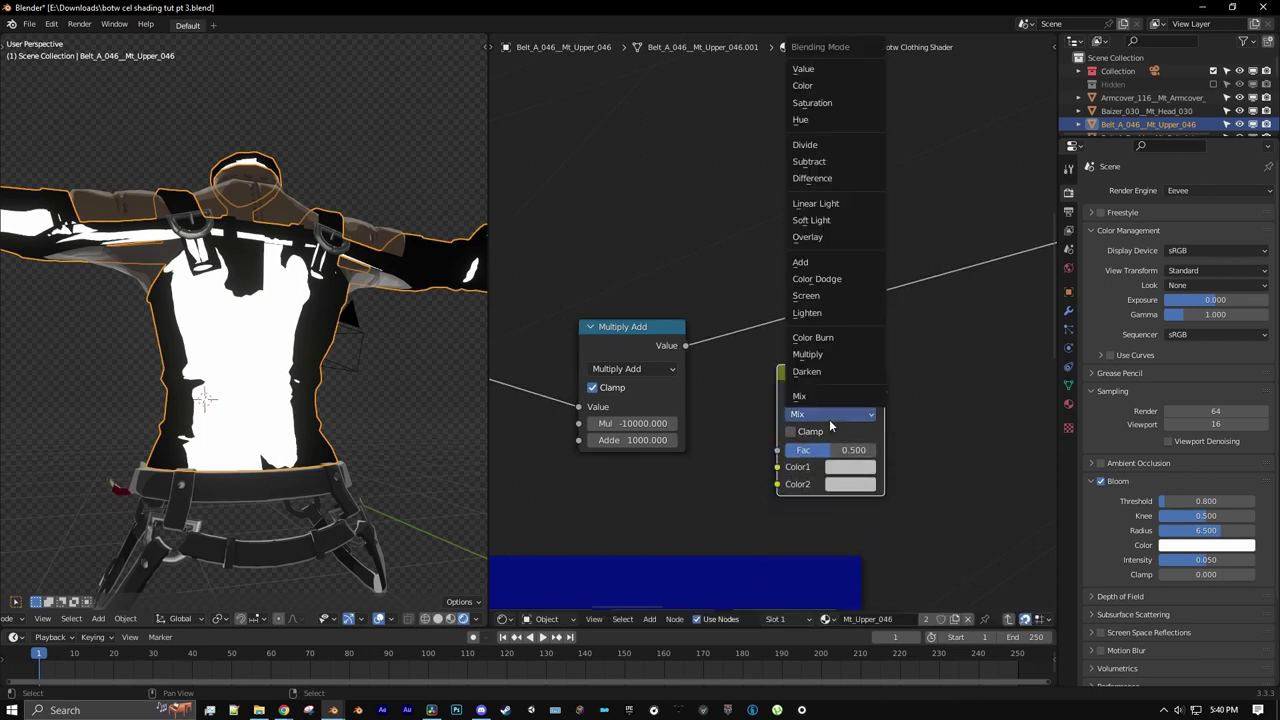
left_click(821, 263)
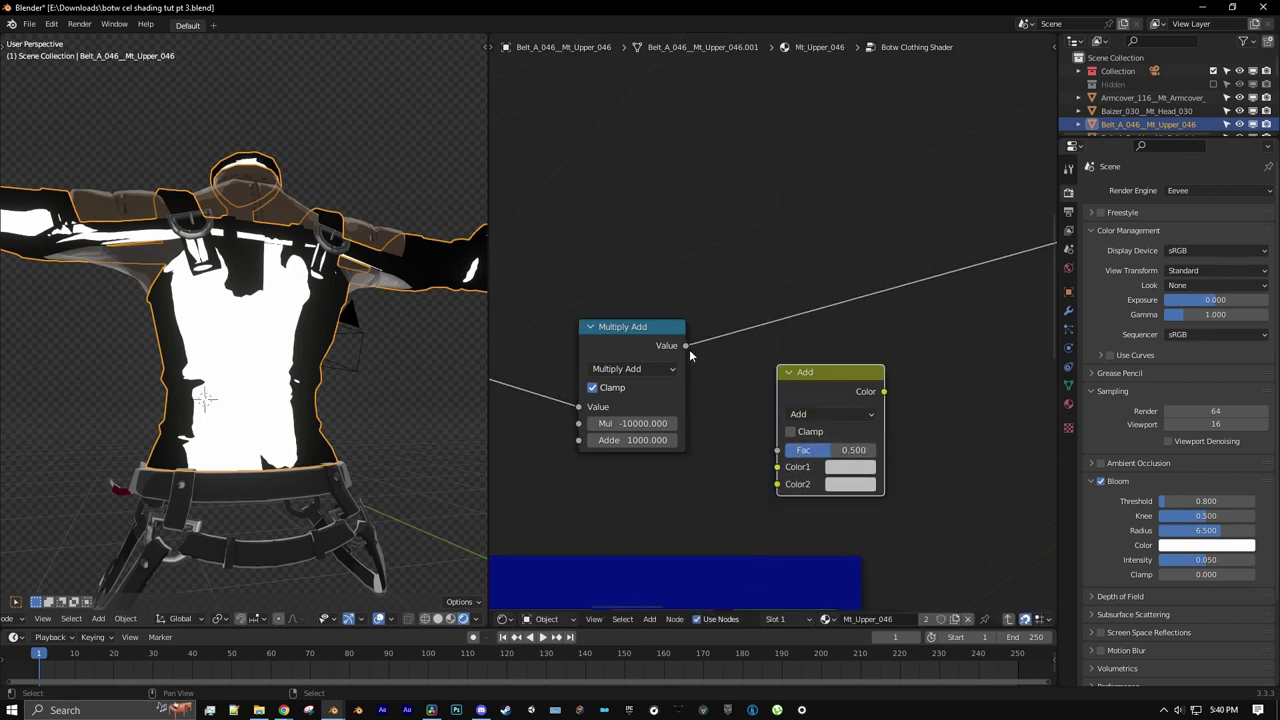
- Connect the Multiply Add value to the Add node's Fac and preview the Add node on the model
left_click_drag(685, 346, 697, 381)
left_click_drag(781, 443, 778, 450)
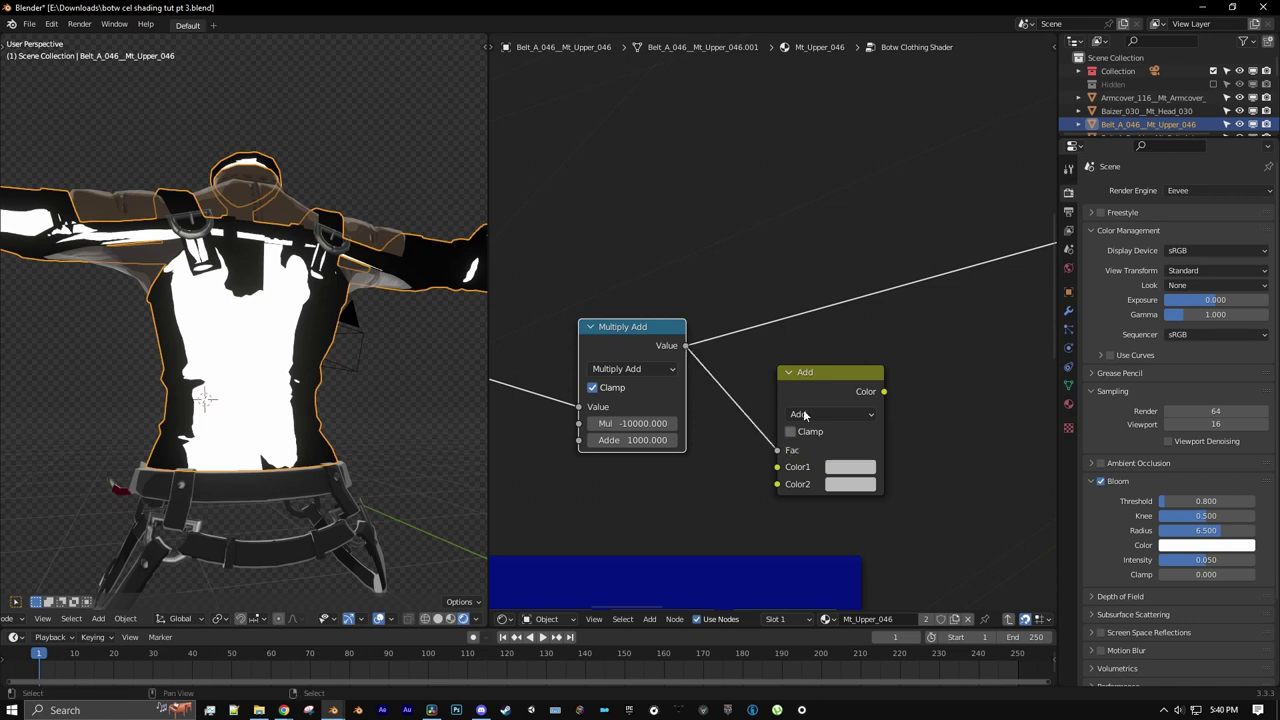
left_click(821, 368)
left_click(821, 376, "ctrl+shift")
- Connect the Color output of the Back Rim Light frame's last Multiply node to the Add node's Color1
middle_click_drag(877, 238, 817, 403)
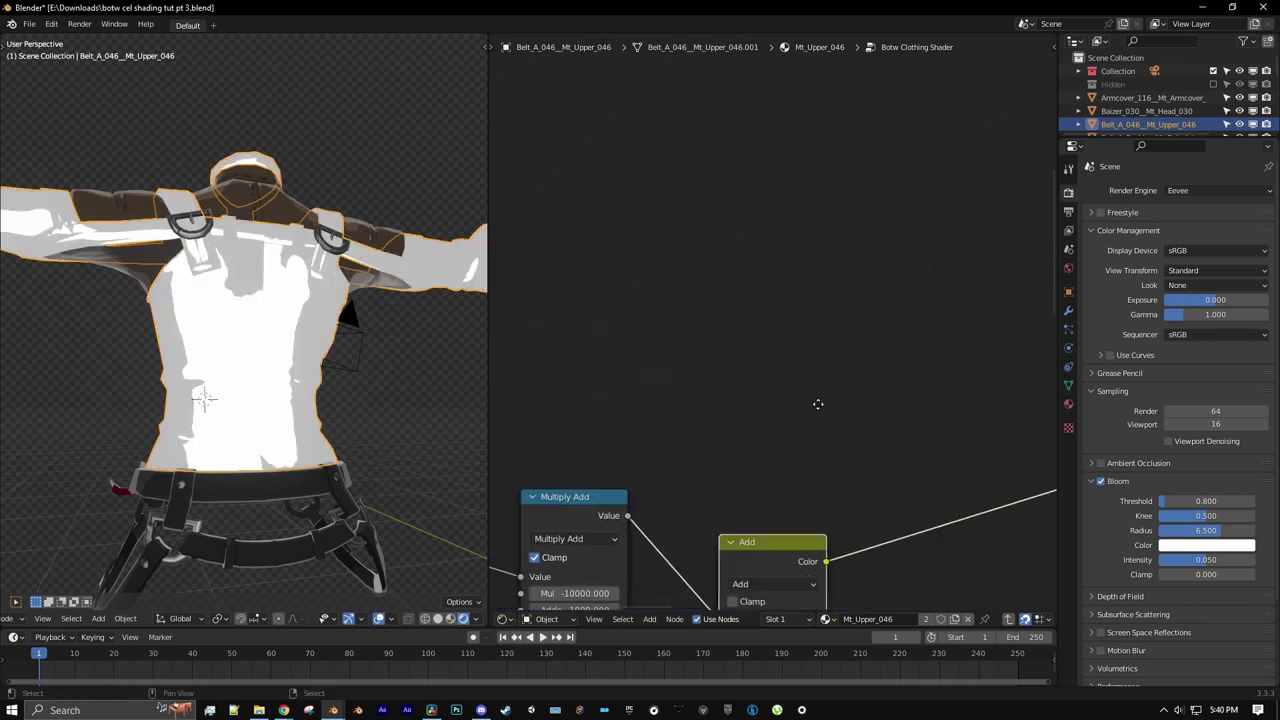
scroll(830, 370, "down", 9)
middle_click_drag(884, 192, 706, 379)
scroll(868, 325, "up", 3)
scroll(868, 325, "up", 1)
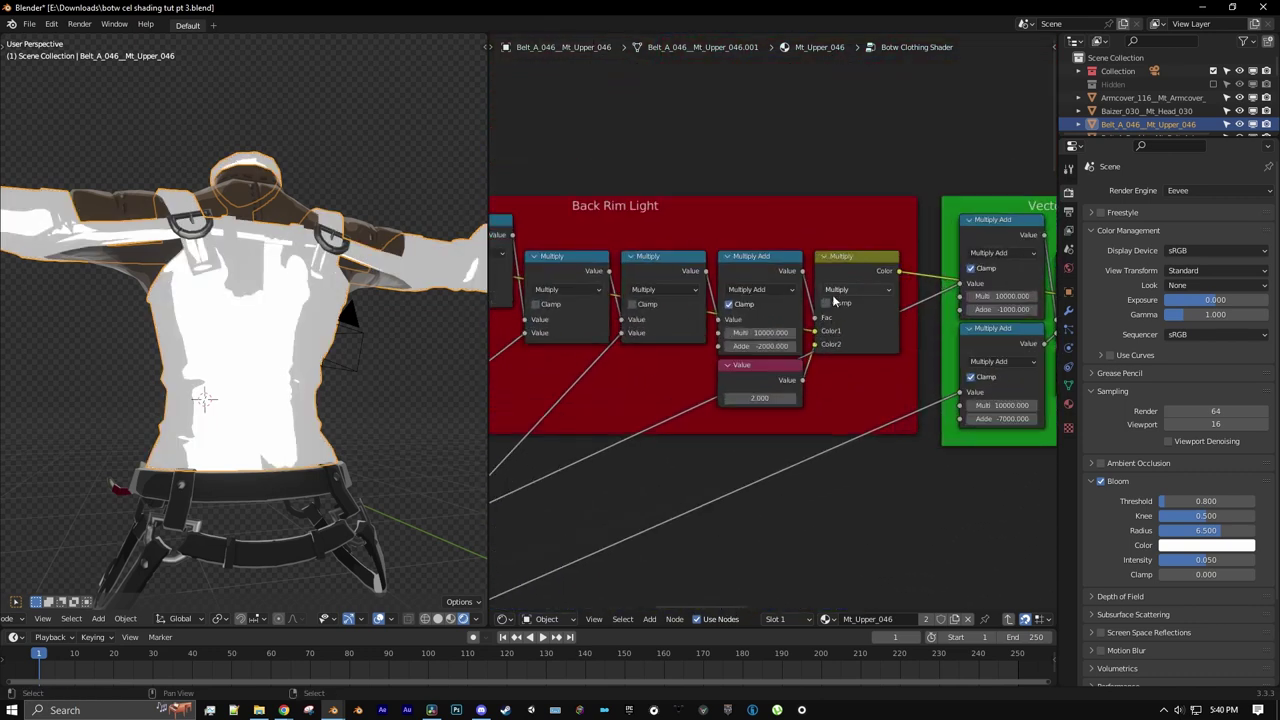
left_click(902, 279)
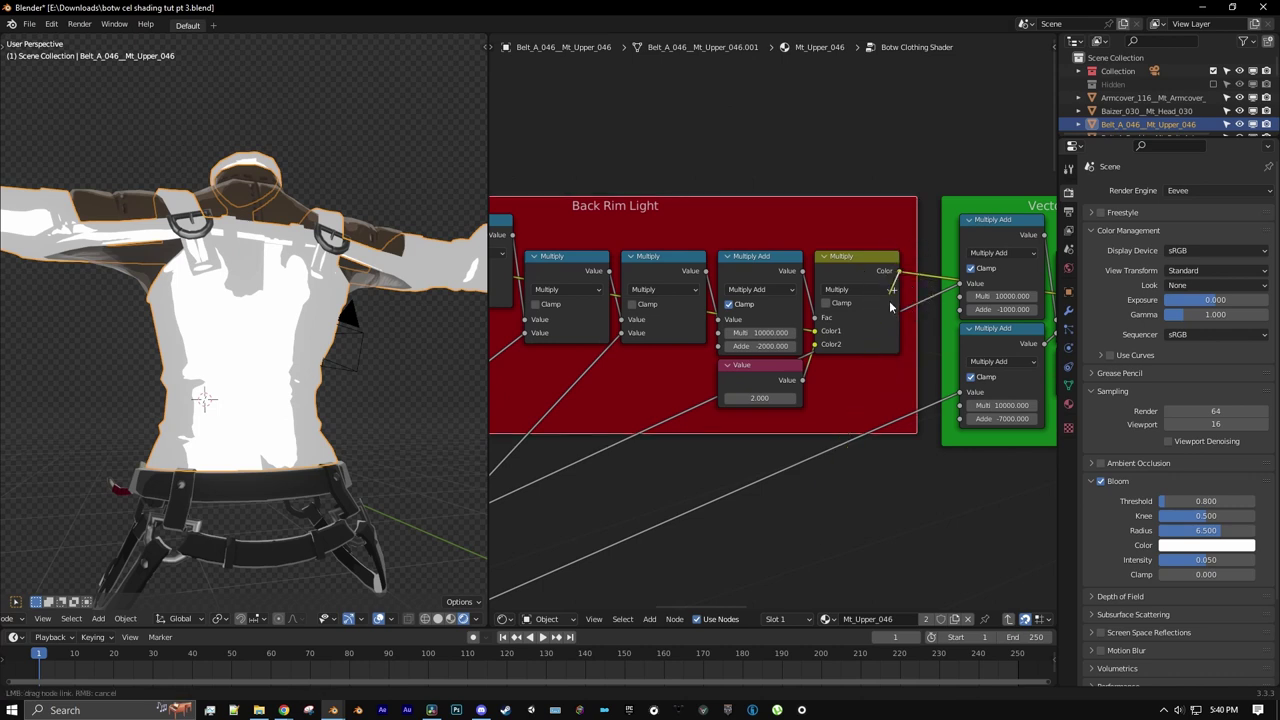
left_click_drag(828, 393, 682, 428)
scroll(681, 426, "down", 5)
mouse_move(696, 408)
middle_mouse_down()
mouse_move(740, 398)
mouse_move(837, 412)
middle_mouse_up()
- Select the new Multiply Add and Add nodes and move them together further above the Specular Vector frame
left_click_drag(752, 281, 857, 382)
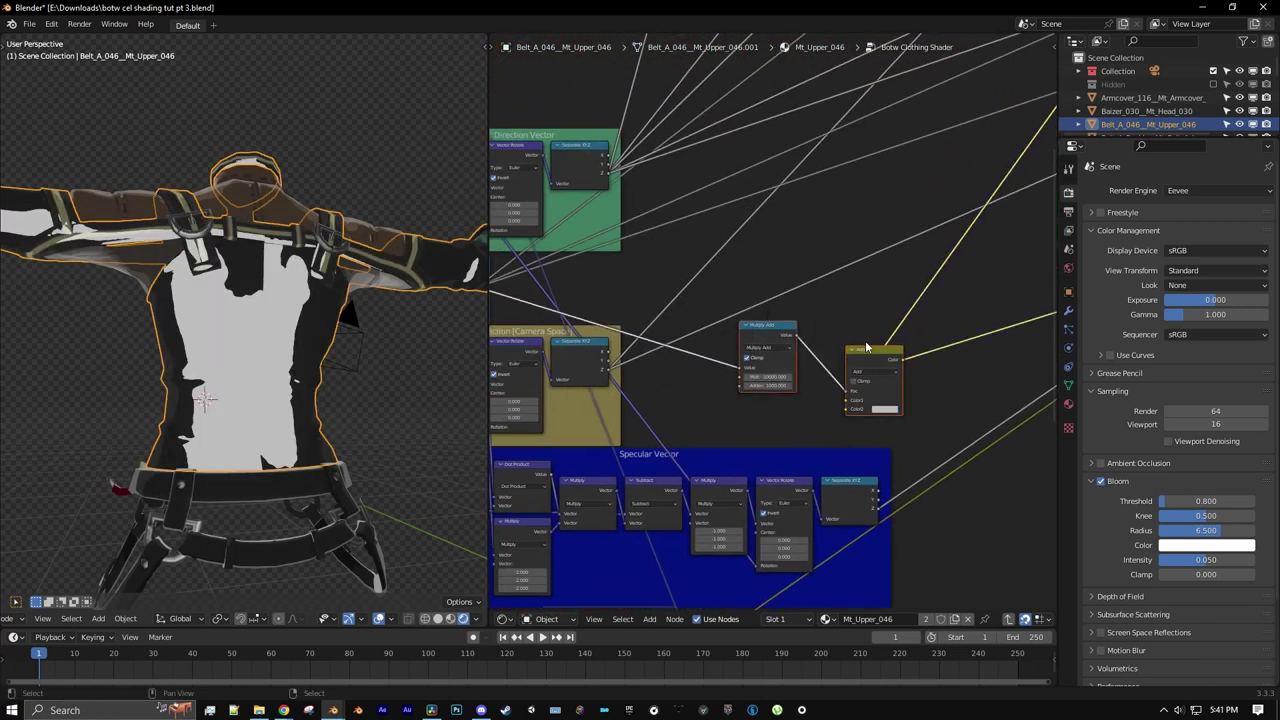
key("g")
left_click(870, 343)
scroll(870, 343, "up", 2)
- Add a Value node set to 0.100 beneath the new Multiply Add node
left_click(650, 619)
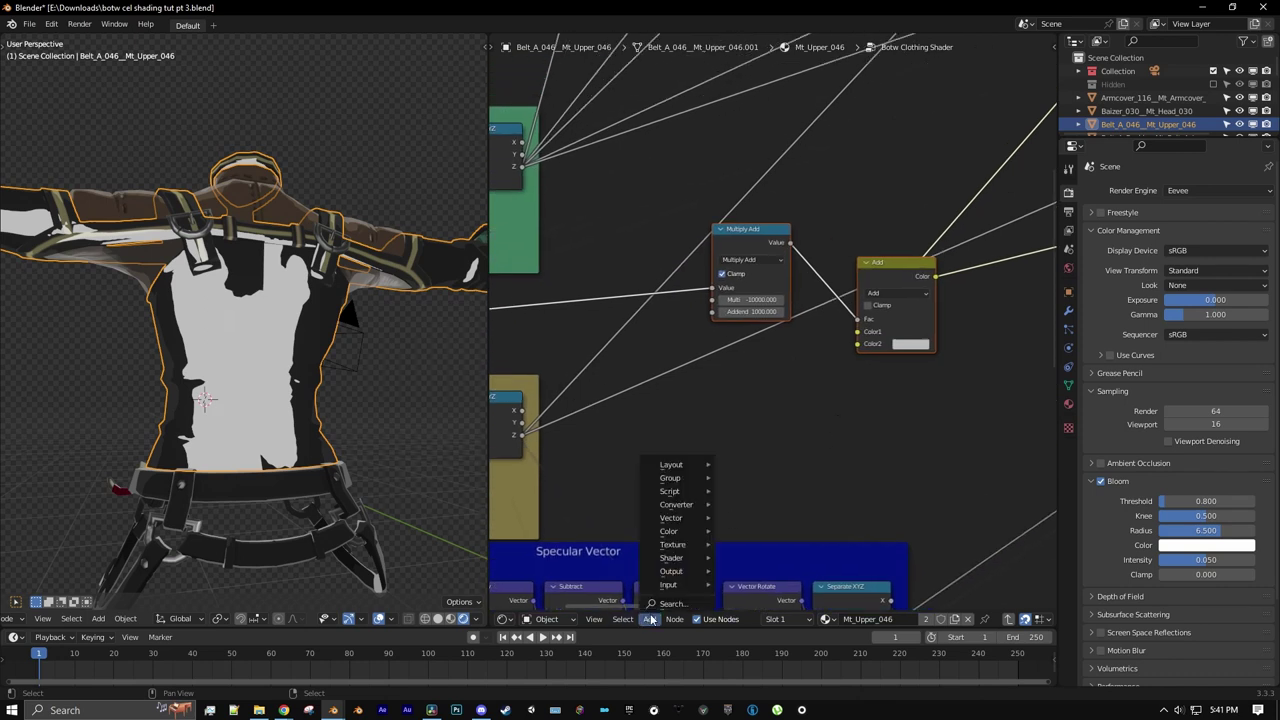
mouse_move(694, 586)
left_click(746, 556)
left_click(752, 407)
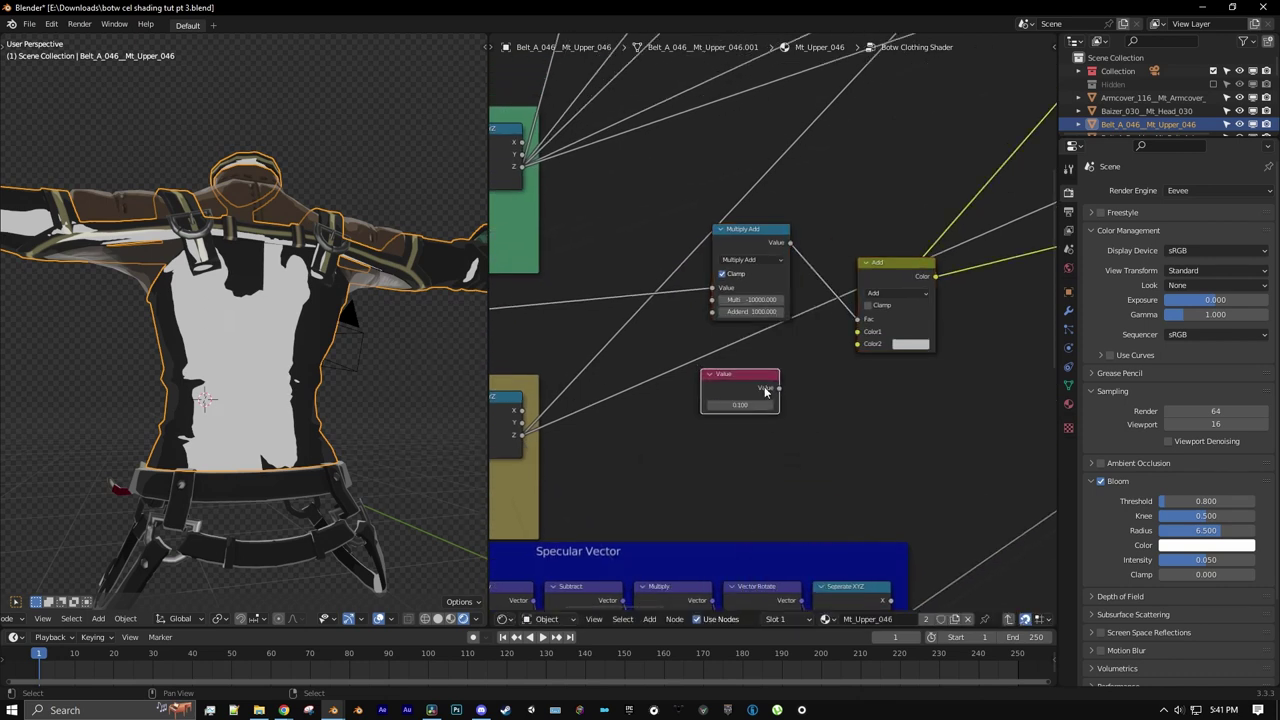
- Place the 0.100 Value node directly under the Multiply Add node and add a Group Input node beneath it
left_click_drag(765, 392, 776, 347)
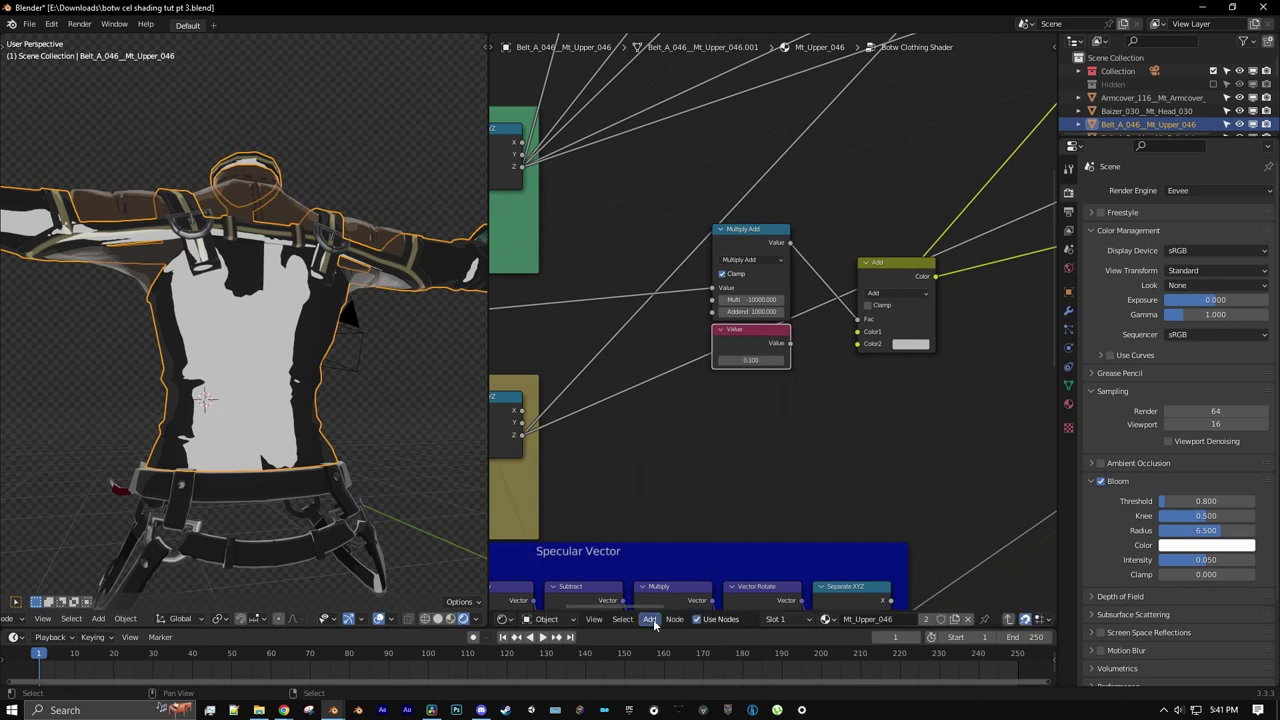
left_click(650, 619)
mouse_move(686, 479)
left_click(765, 512)
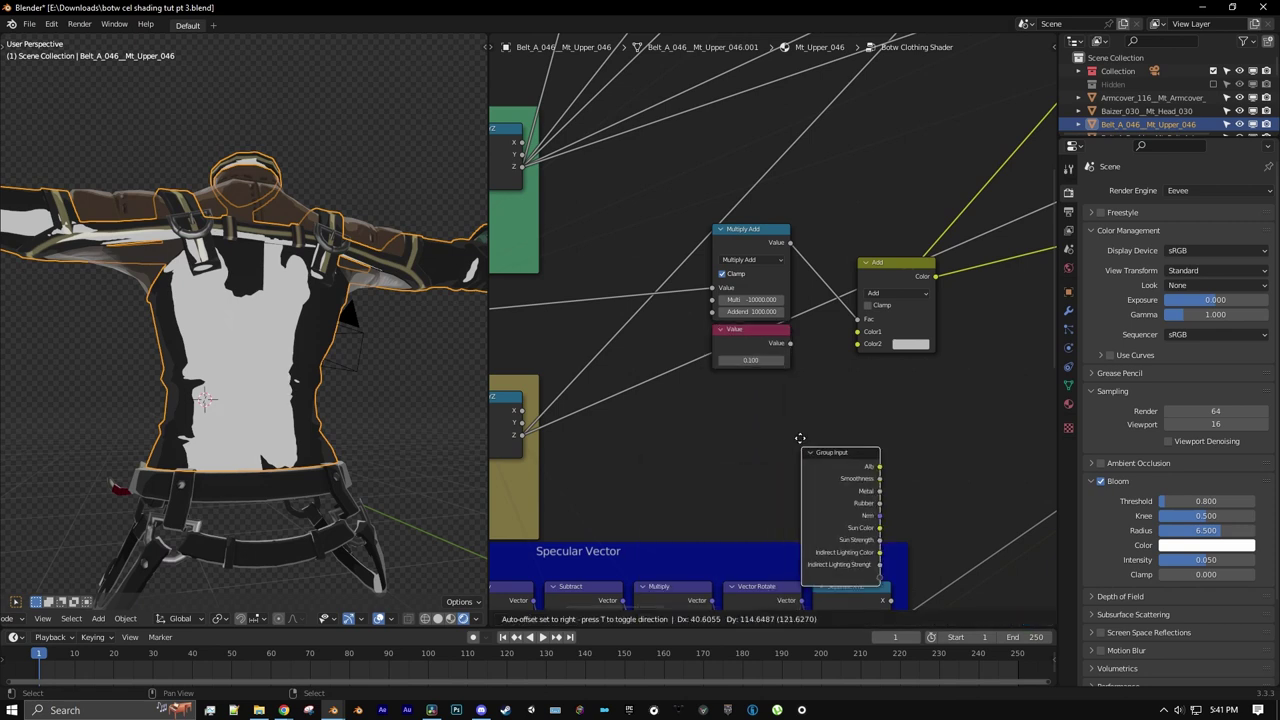
left_click(722, 370)
scroll(735, 580, "up", 2)
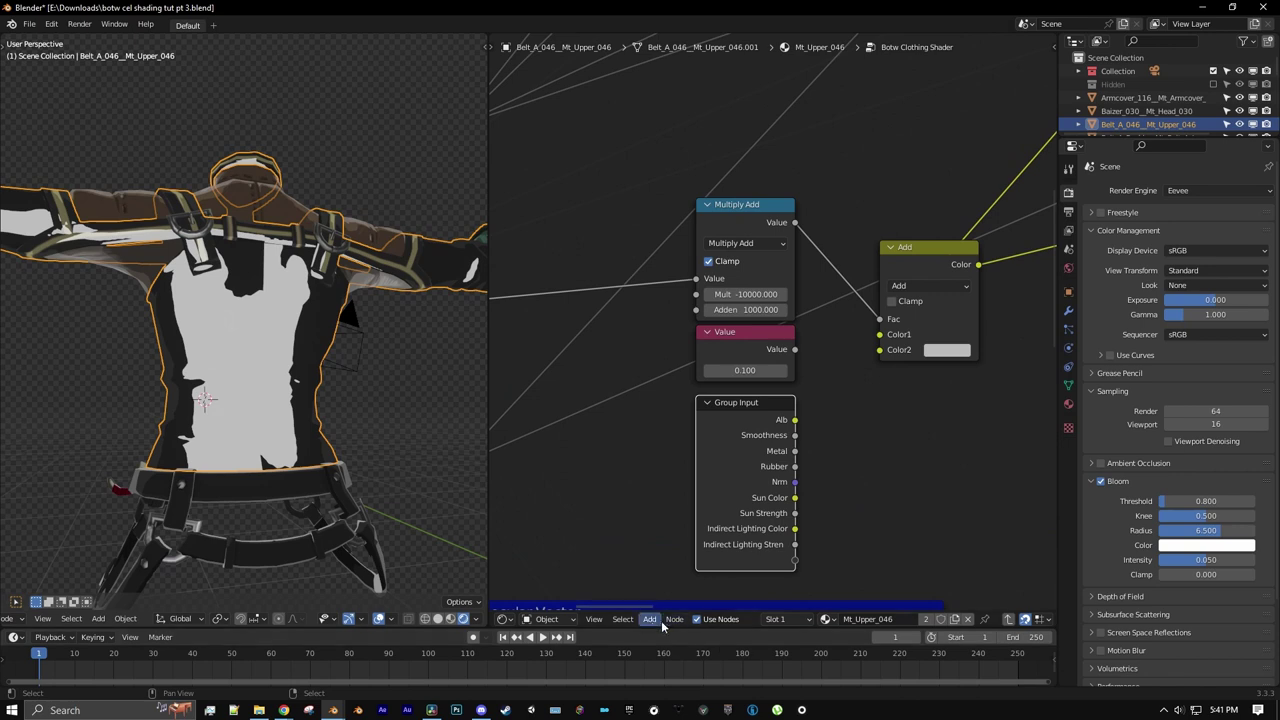
- Add a Math node set to Multiply beside the Group Input, and shift the color Add node up to make room
left_click(650, 619)
mouse_move(680, 506)
left_click(758, 427)
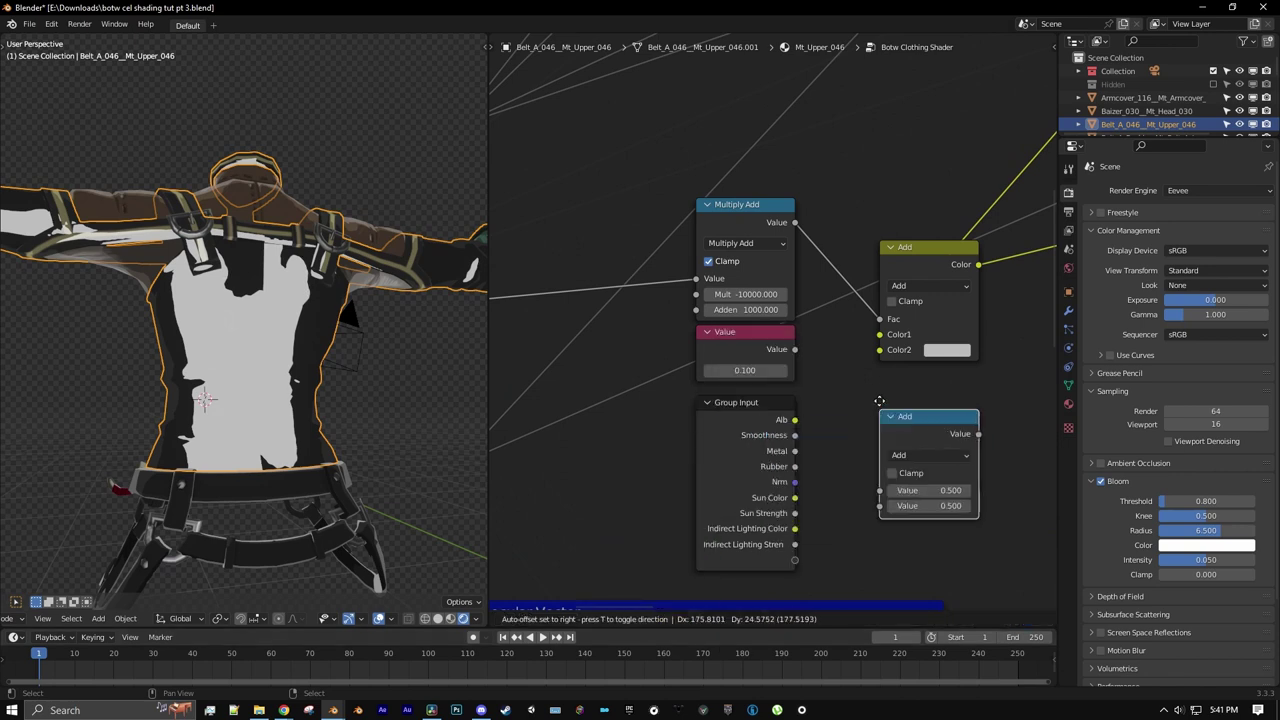
left_click(879, 388)
left_click(930, 441)
left_click(540, 506)
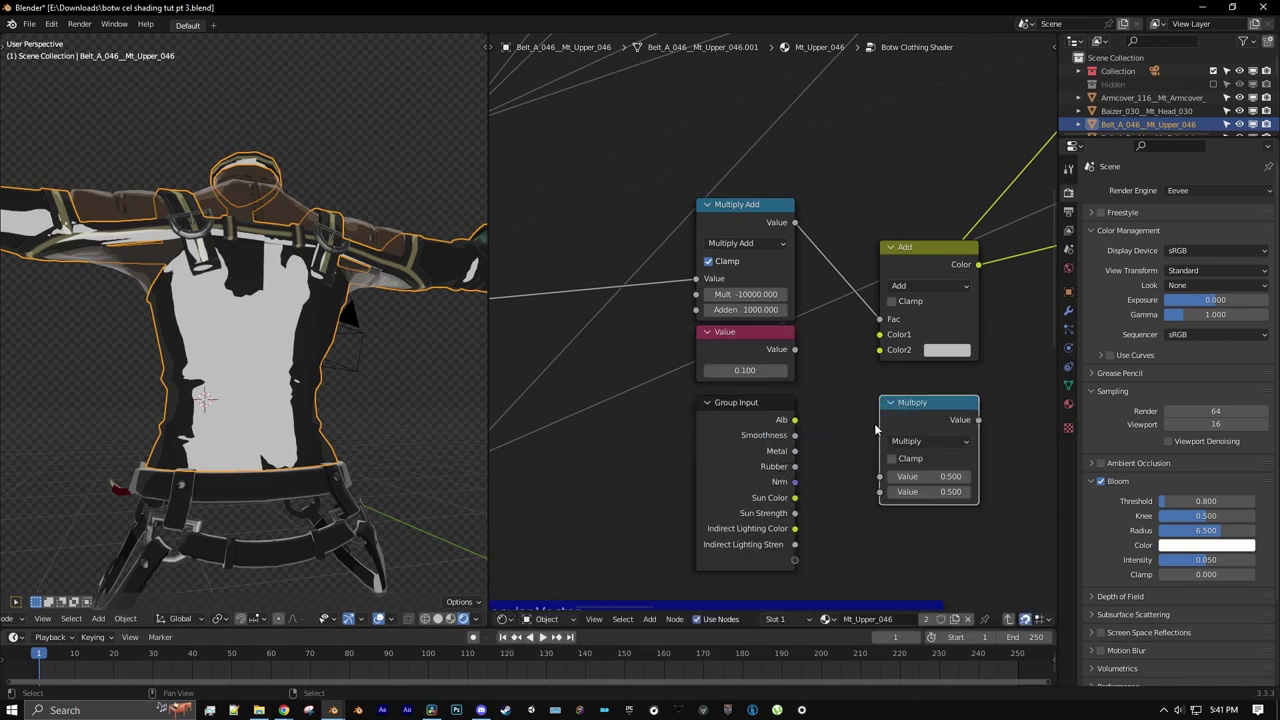
left_click_drag(874, 423, 832, 423)
left_click_drag(925, 246, 995, 204)
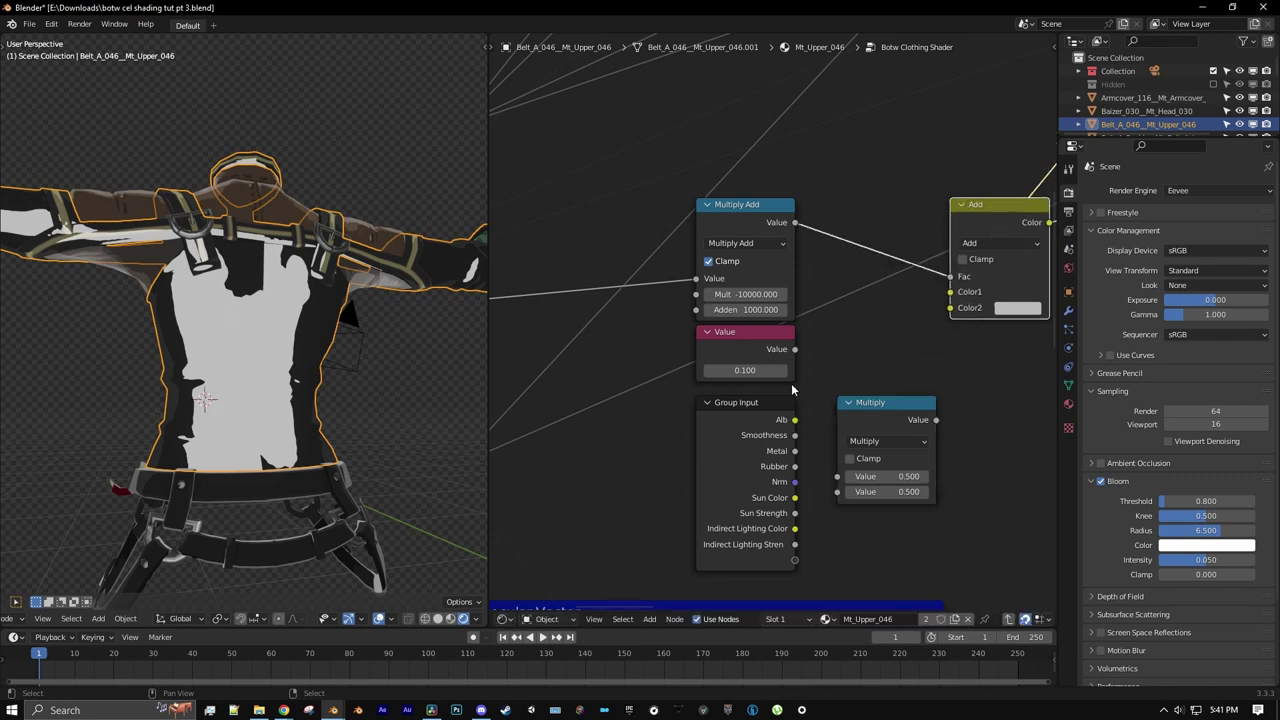
- Feed the 0.100 Value and the Group Input's Smoothness into the new Multiply node, and connect its result to the Add node's Color2
left_click_drag(795, 349, 823, 464)
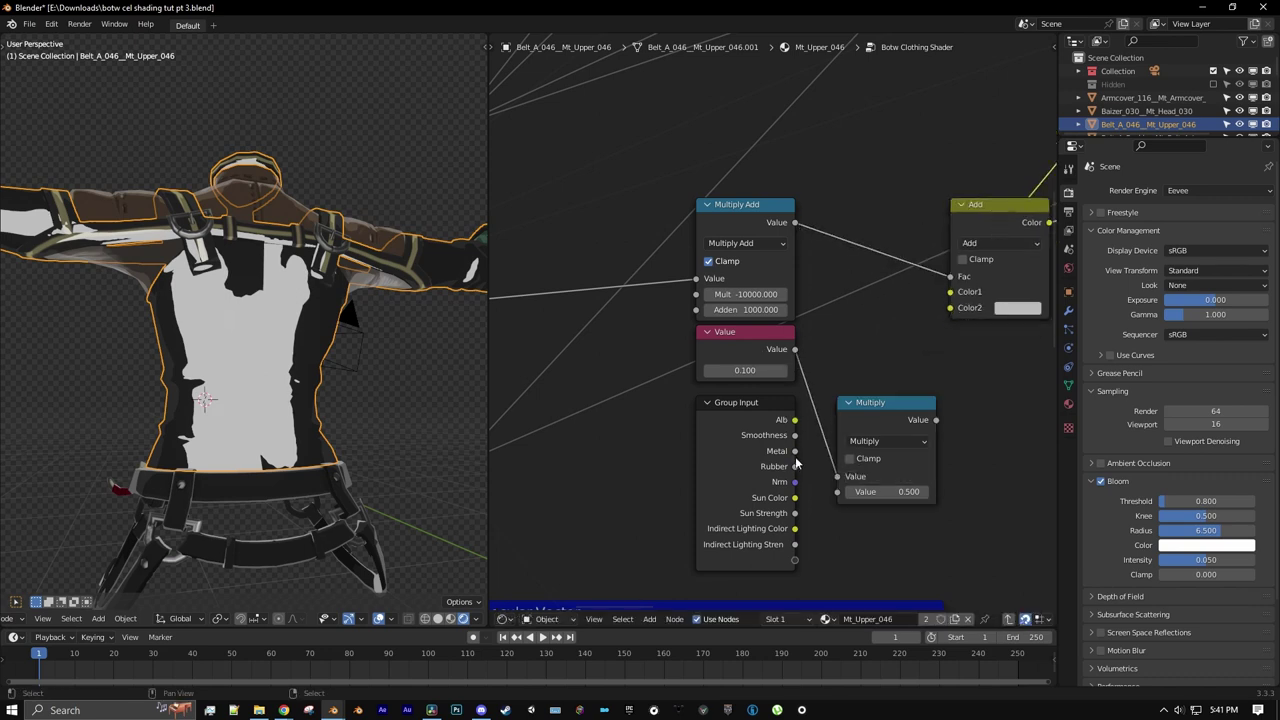
left_click_drag(795, 438, 838, 491)
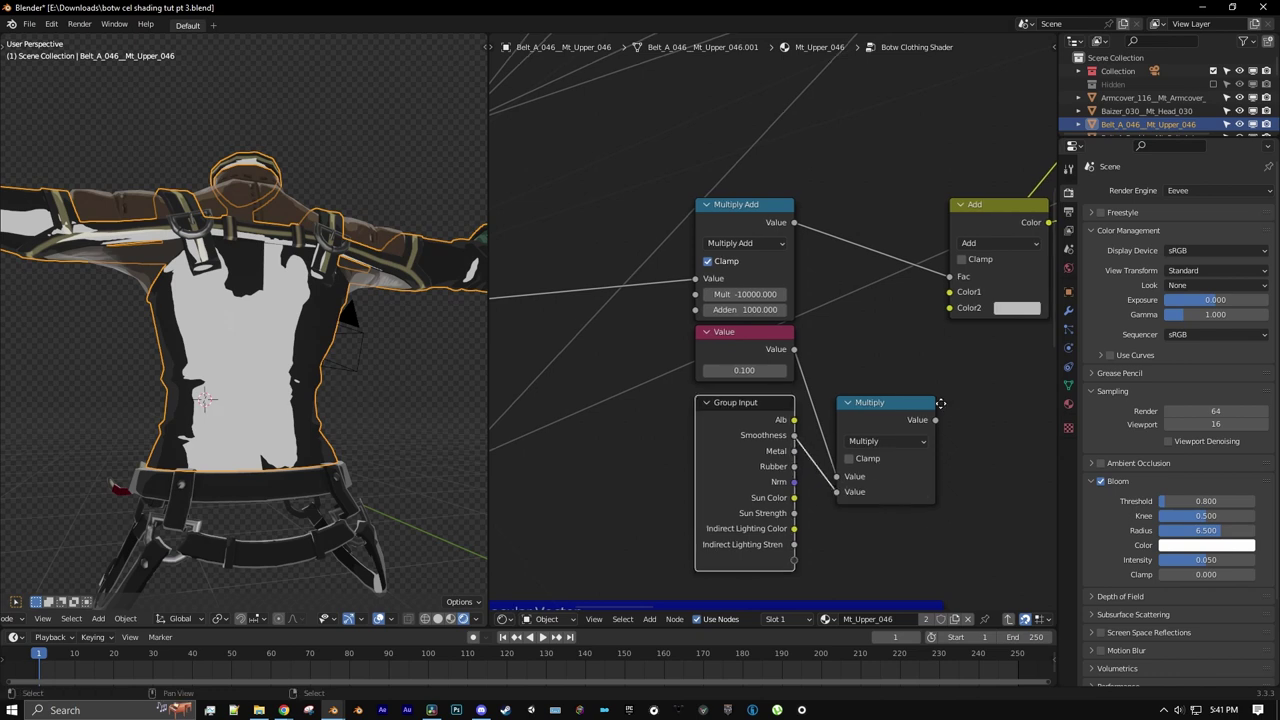
middle_click_drag(940, 405, 841, 445)
left_click_drag(809, 452, 809, 424)
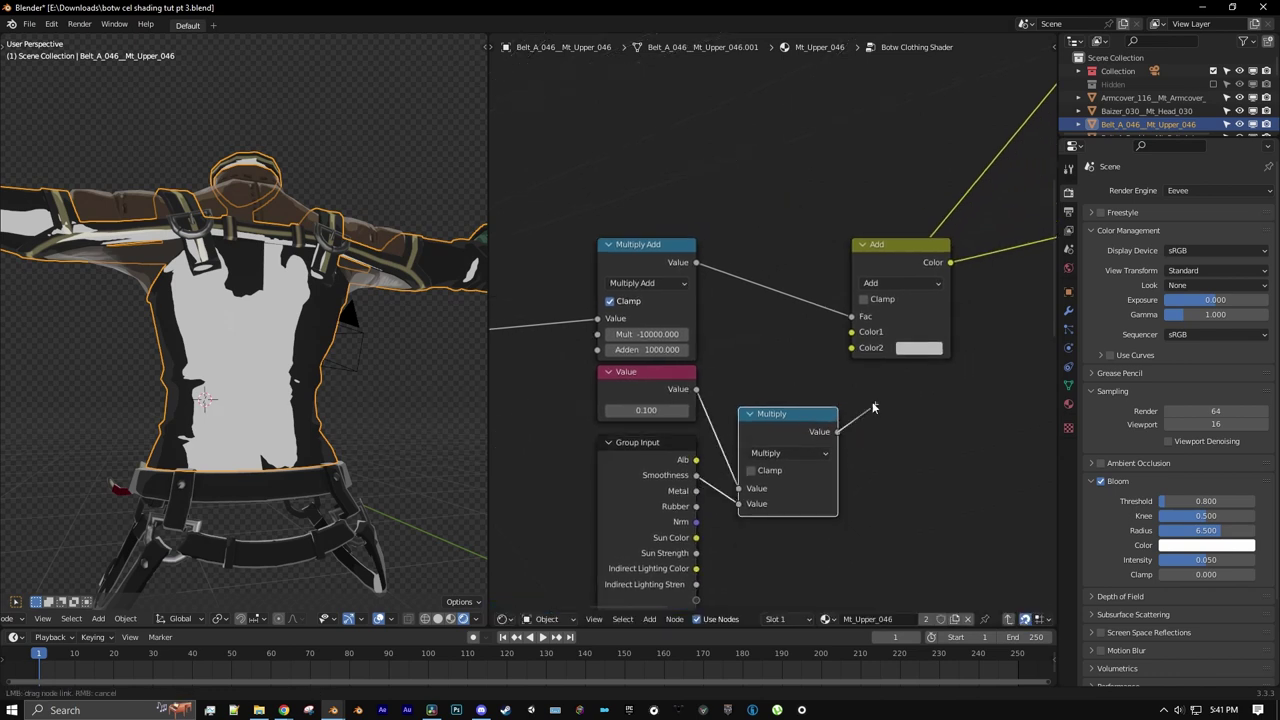
left_click_drag(858, 354, 856, 350)
- Hide the unused sockets of the Group Input node so only Smoothness remains
left_click(634, 523)
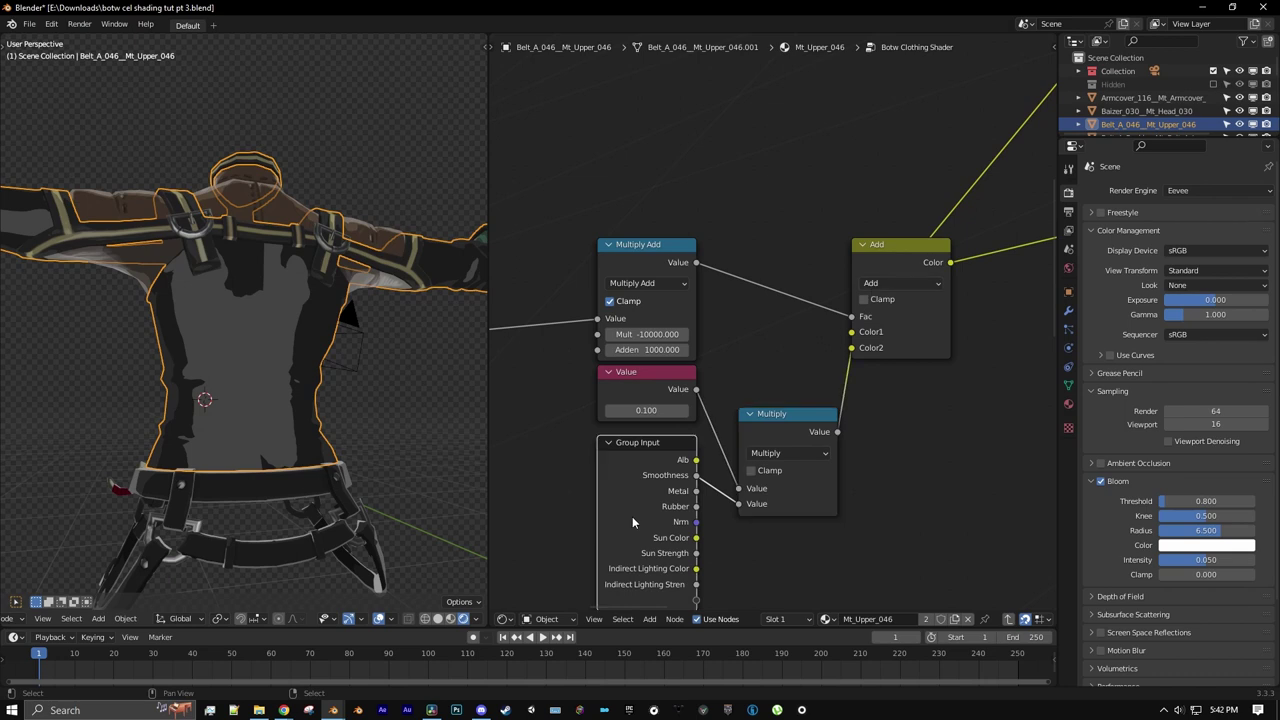
middle_click_drag(634, 523, 698, 413)
scroll(757, 392, "up", 2)
key("ctrl+h")
middle_click_drag(751, 346, 714, 381)
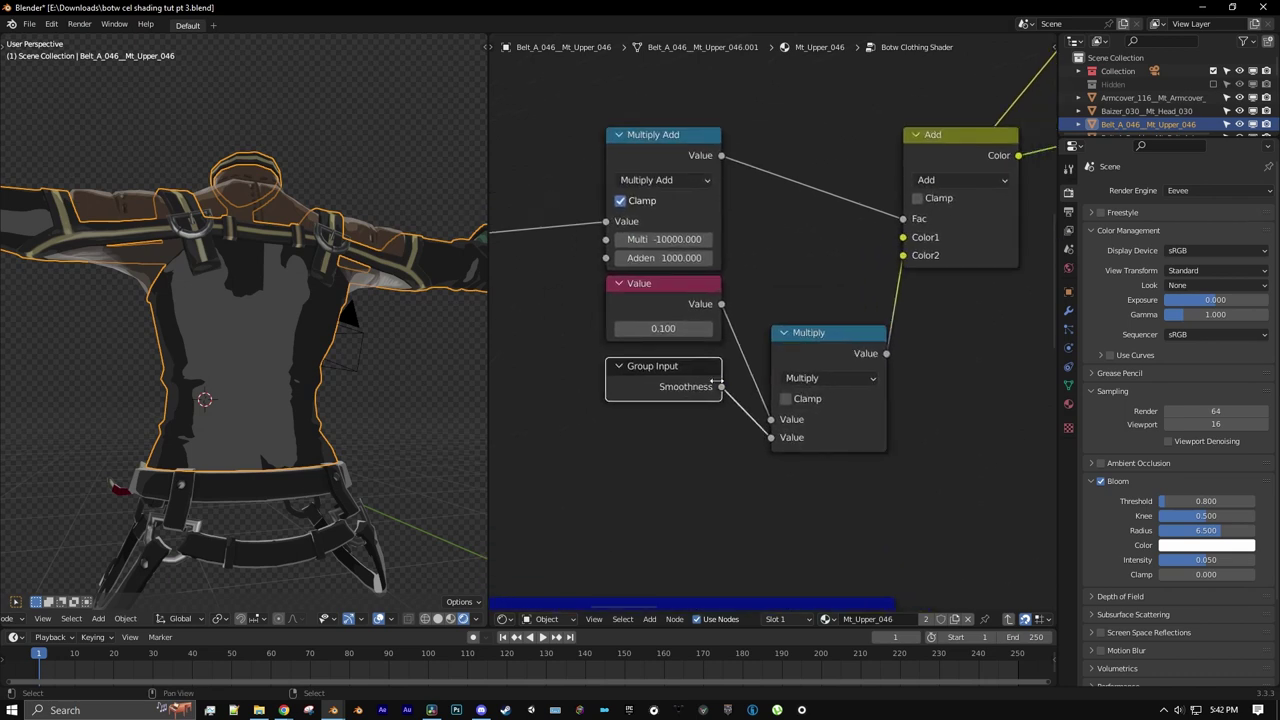
- Duplicate the color Add node and insert the copy on the link after the original
middle_click_drag(899, 289, 700, 402)
scroll(724, 392, "down", 1)
middle_click_drag(868, 326, 789, 376)
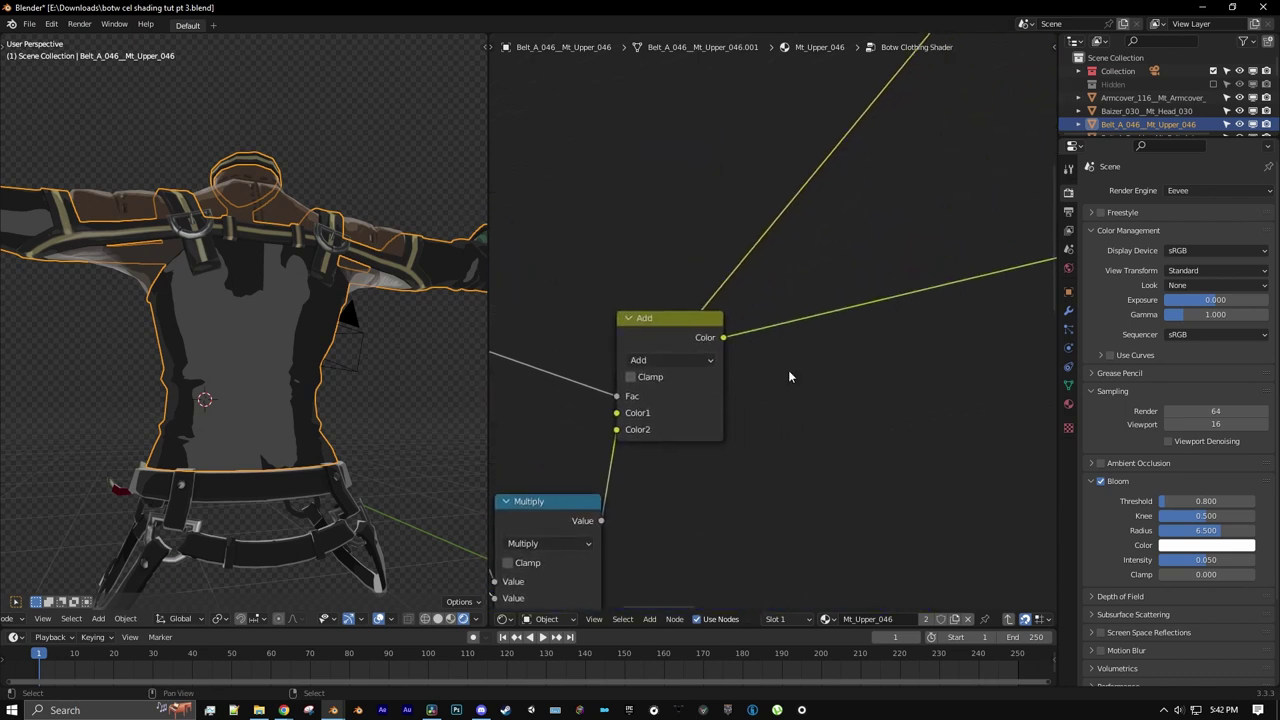
key("shift+d")
left_click(790, 348)
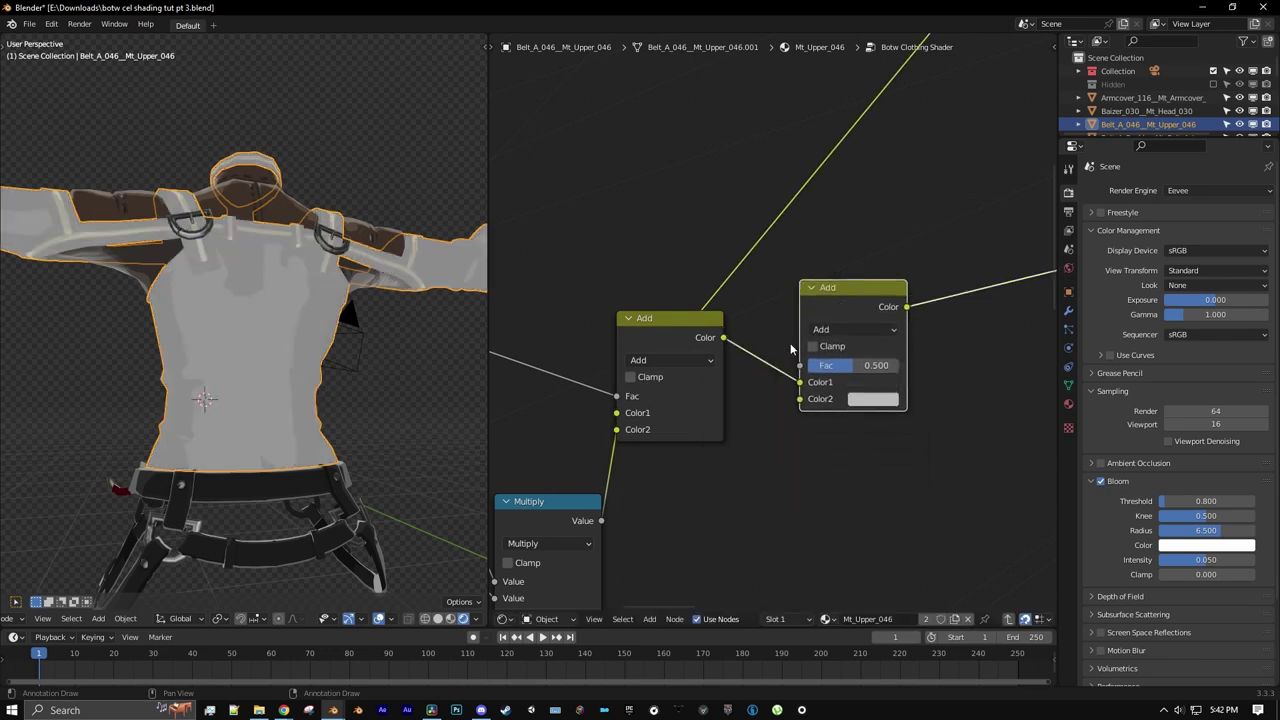
- Connect the Value output of the Fade Rimlight frame's last Multiply node to the duplicated Add node's Fac
scroll(914, 308, "down", 6)
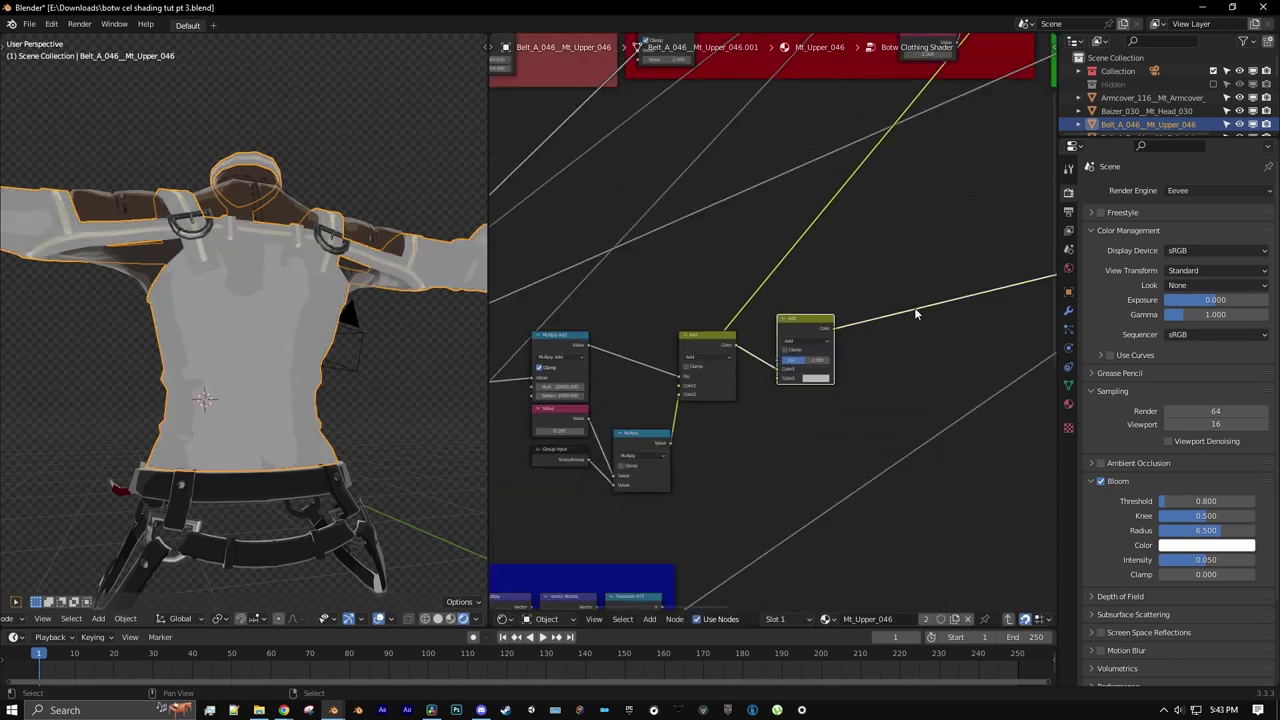
middle_click_drag(925, 260, 663, 435)
scroll(908, 338, "up", 1)
middle_click_drag(1040, 352, 826, 366)
scroll(1040, 365, "up", 3)
scroll(826, 366, "up", 7)
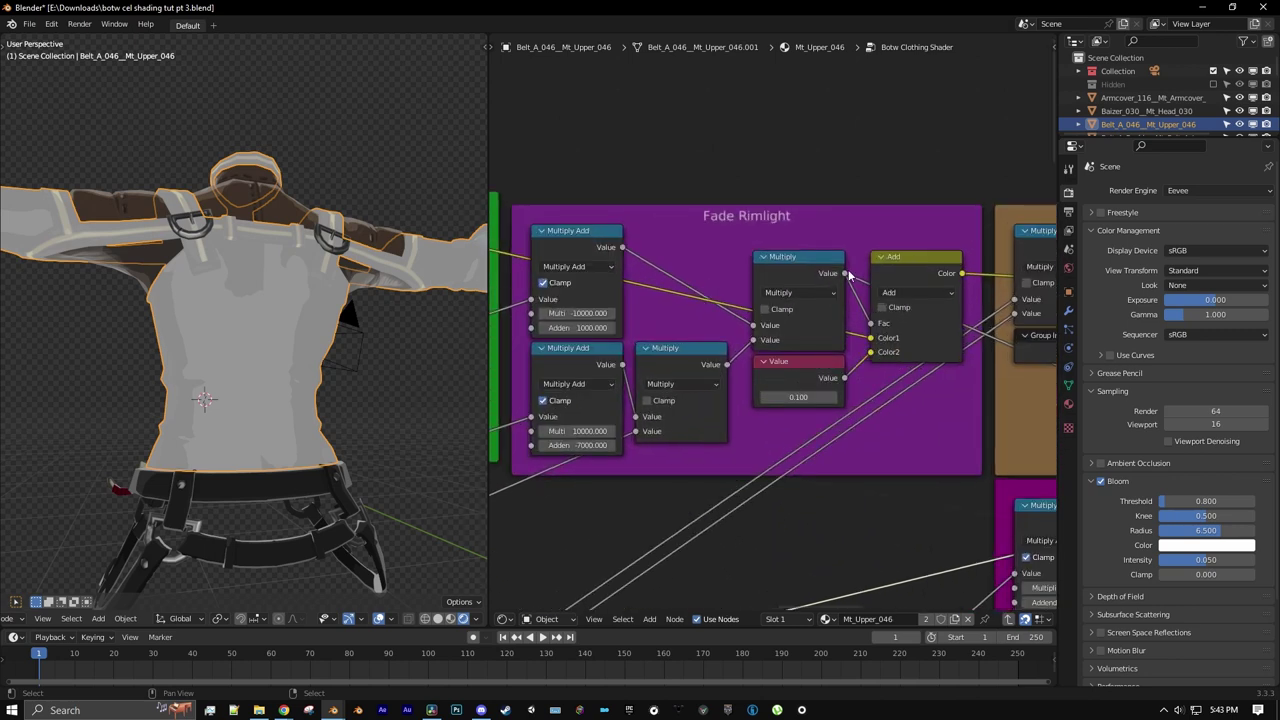
left_click_drag(878, 291, 665, 247)
middle_click_drag(705, 304, 786, 357)
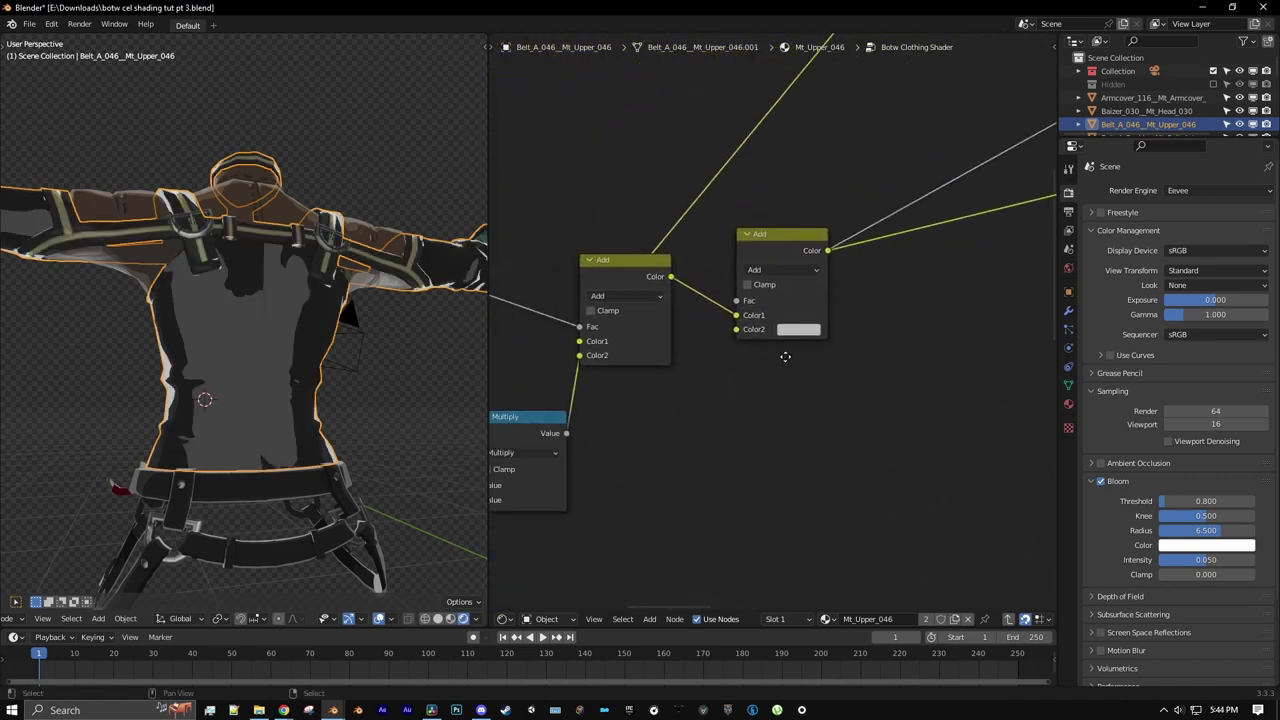
- Duplicate the 0.100 Value node and connect the copy to the second Add node's Color2
middle_click_drag(682, 389, 900, 357)
left_click(625, 363)
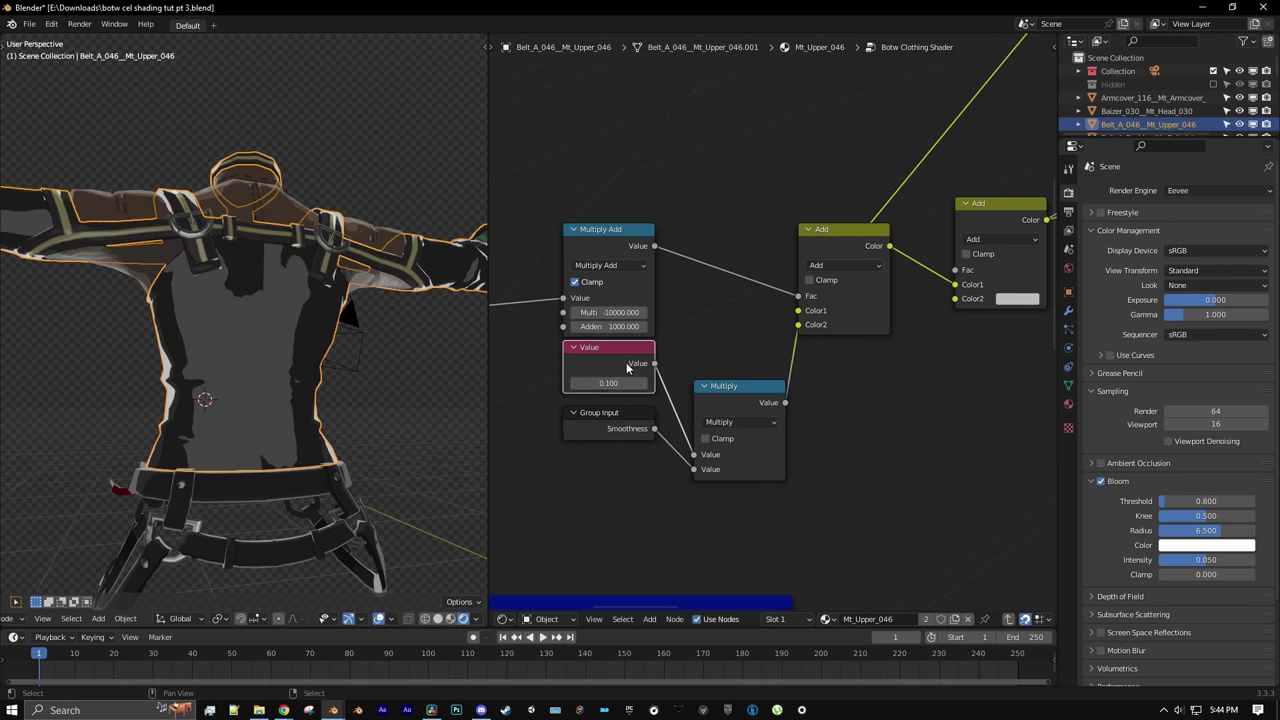
key("shift+d")
left_click(878, 374)
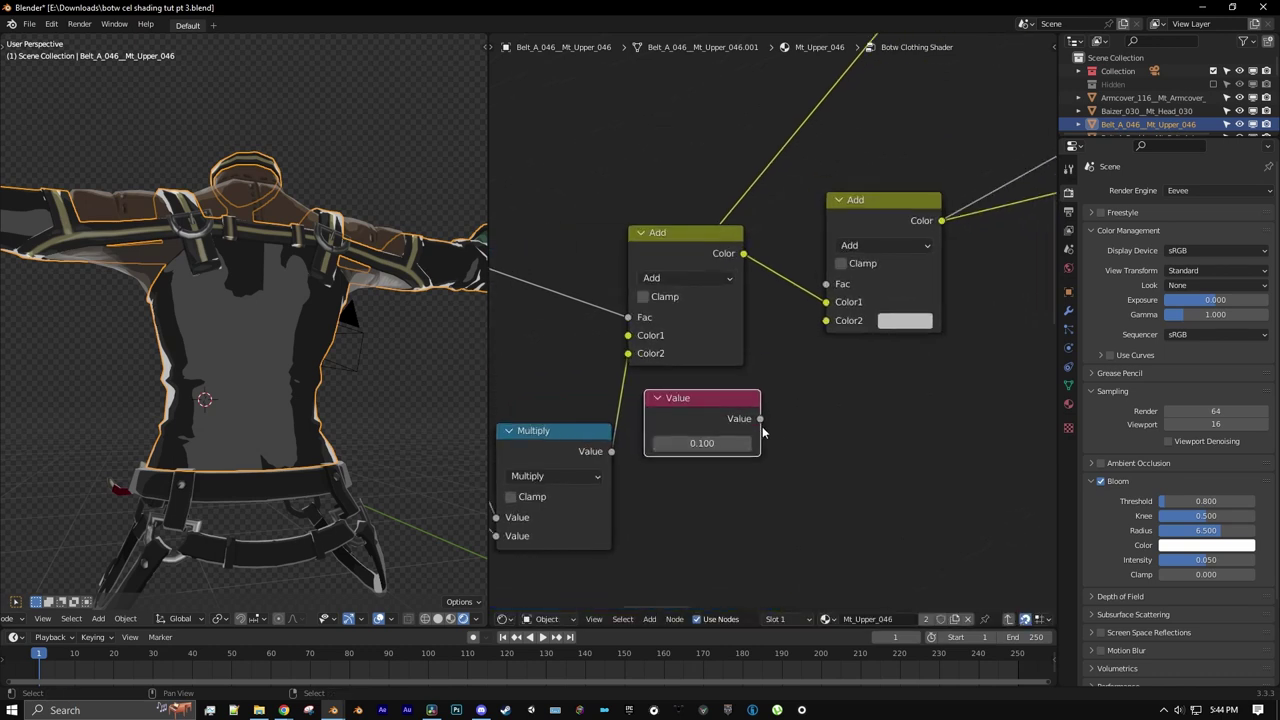
mouse_move(760, 418)
left_mouse_down()
mouse_move(775, 416)
mouse_move(826, 320)
left_mouse_up()
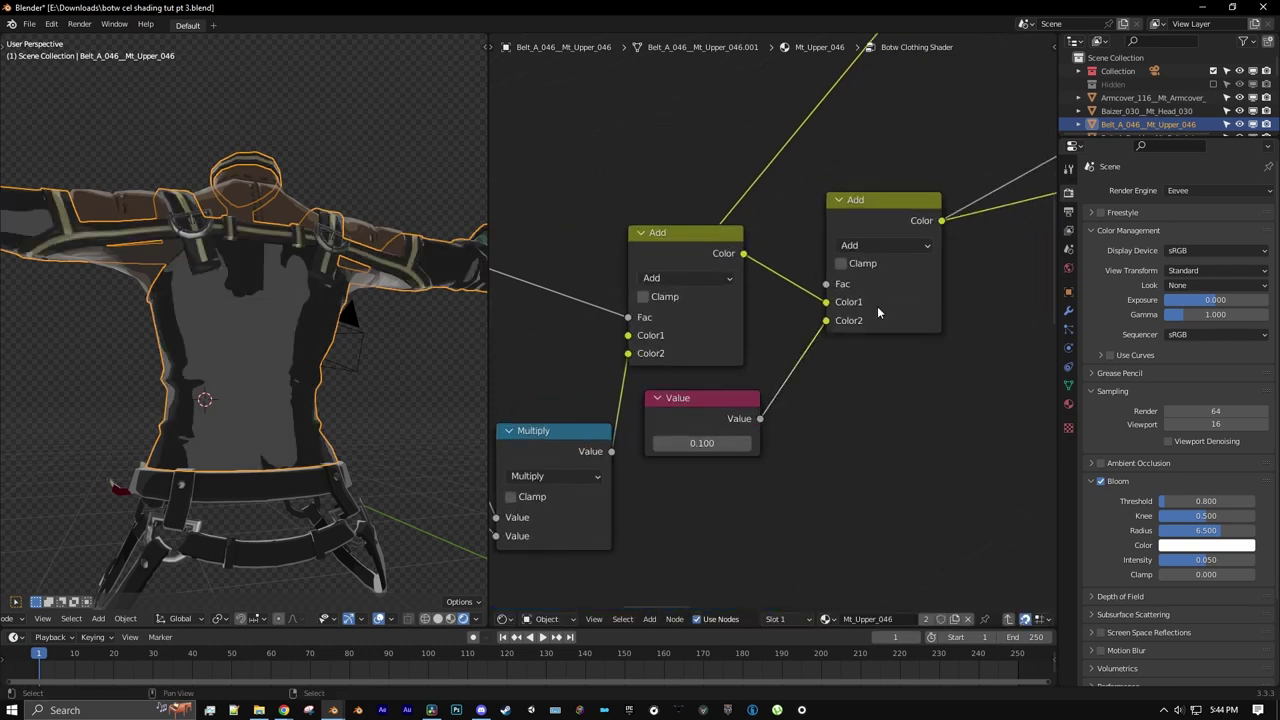
- Enable Clamp on both color Add nodes
left_click(642, 297)
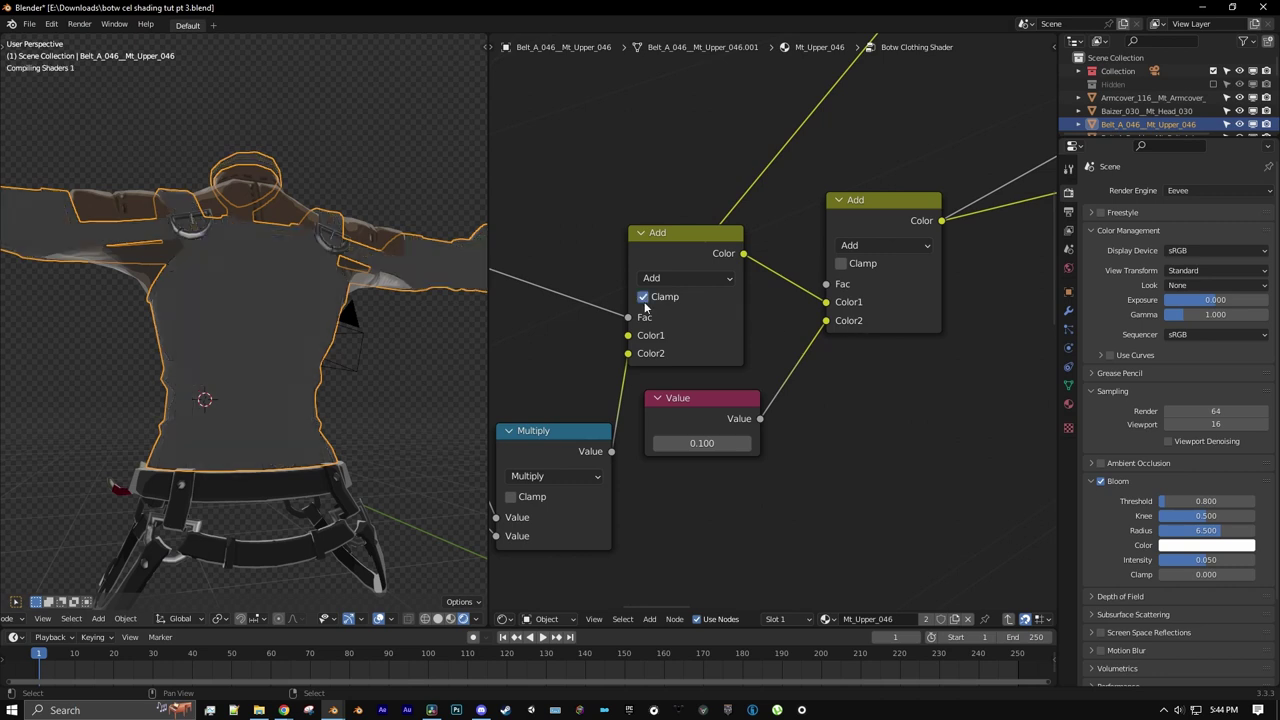
left_click(841, 264)
scroll(799, 371, "down", 4)
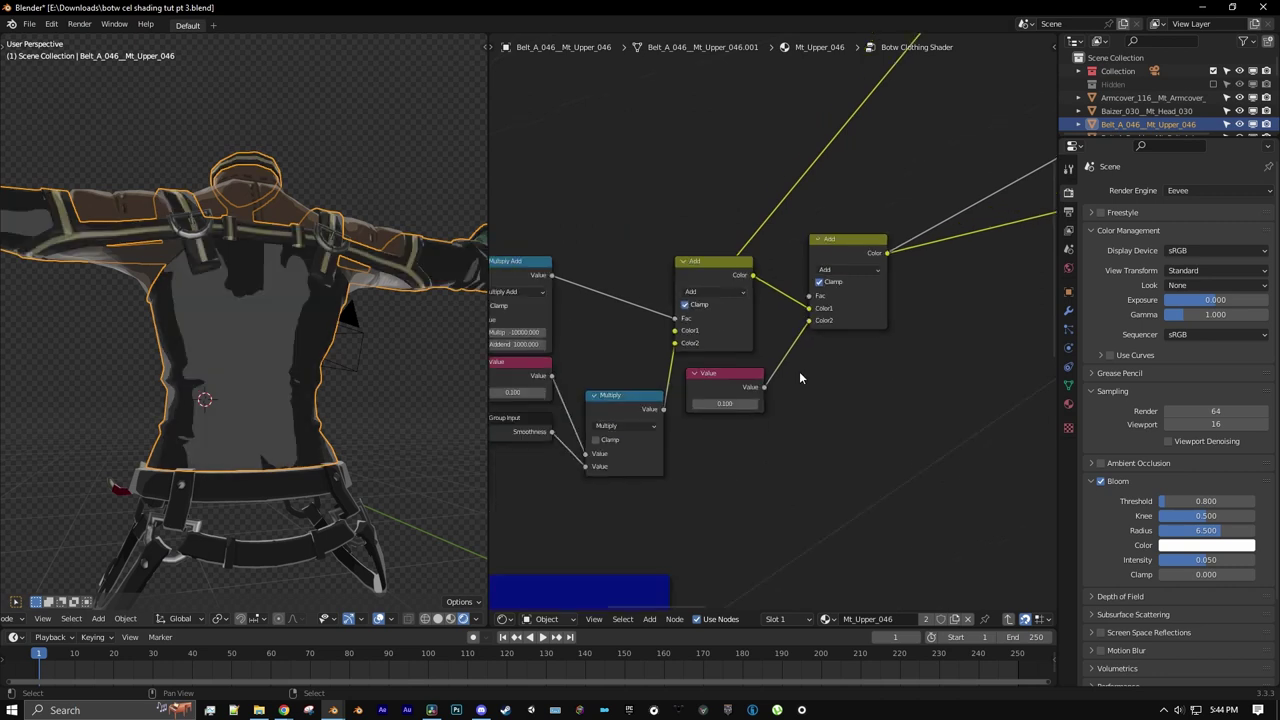
- Add a Frame above the Specular Vector frame and put all the new rubber highlight nodes inside it
left_click(650, 619)
mouse_move(676, 465)
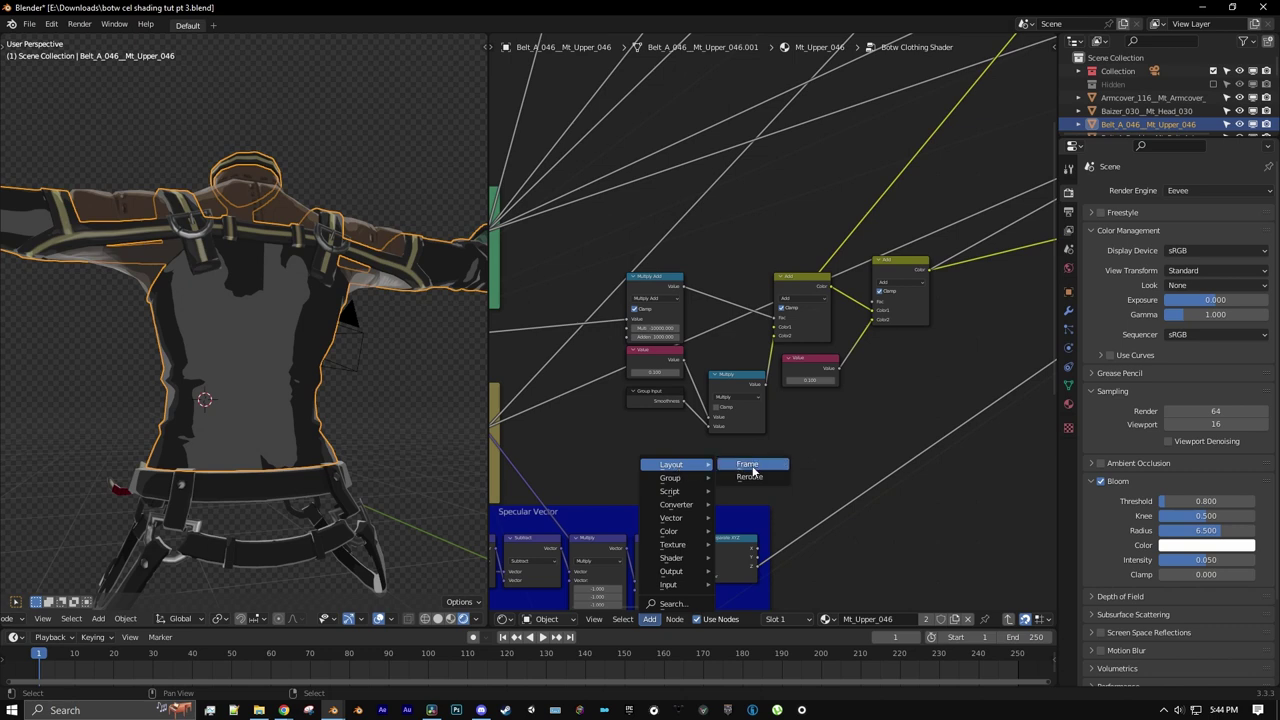
left_click(748, 465)
left_click(740, 268)
left_click_drag(586, 300, 884, 406)
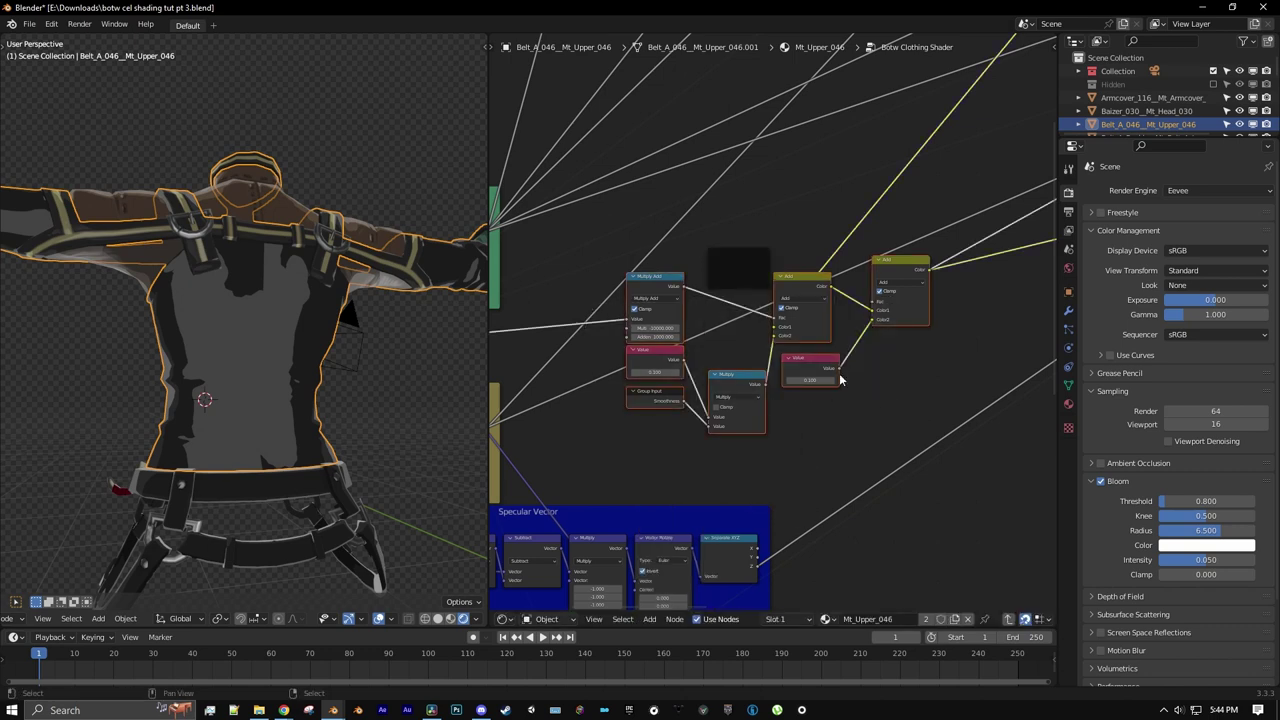
left_click_drag(667, 291, 729, 268)
- Arrange the Multiply, Value and two Add nodes compactly side by side within the new frame
scroll(824, 356, "up", 4)
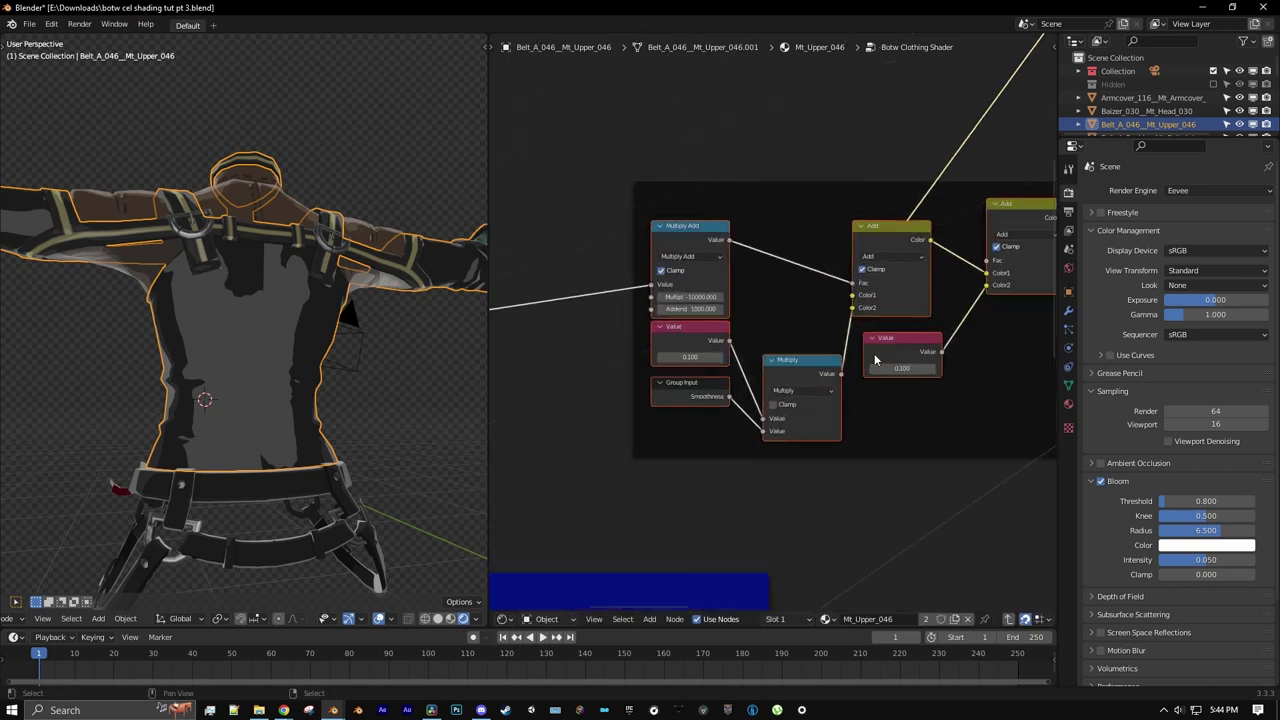
middle_click_drag(883, 359, 786, 407)
scroll(772, 416, "up", 2)
left_click_drag(692, 421, 666, 387)
left_click_drag(806, 275, 780, 277)
left_click_drag(814, 400, 772, 390)
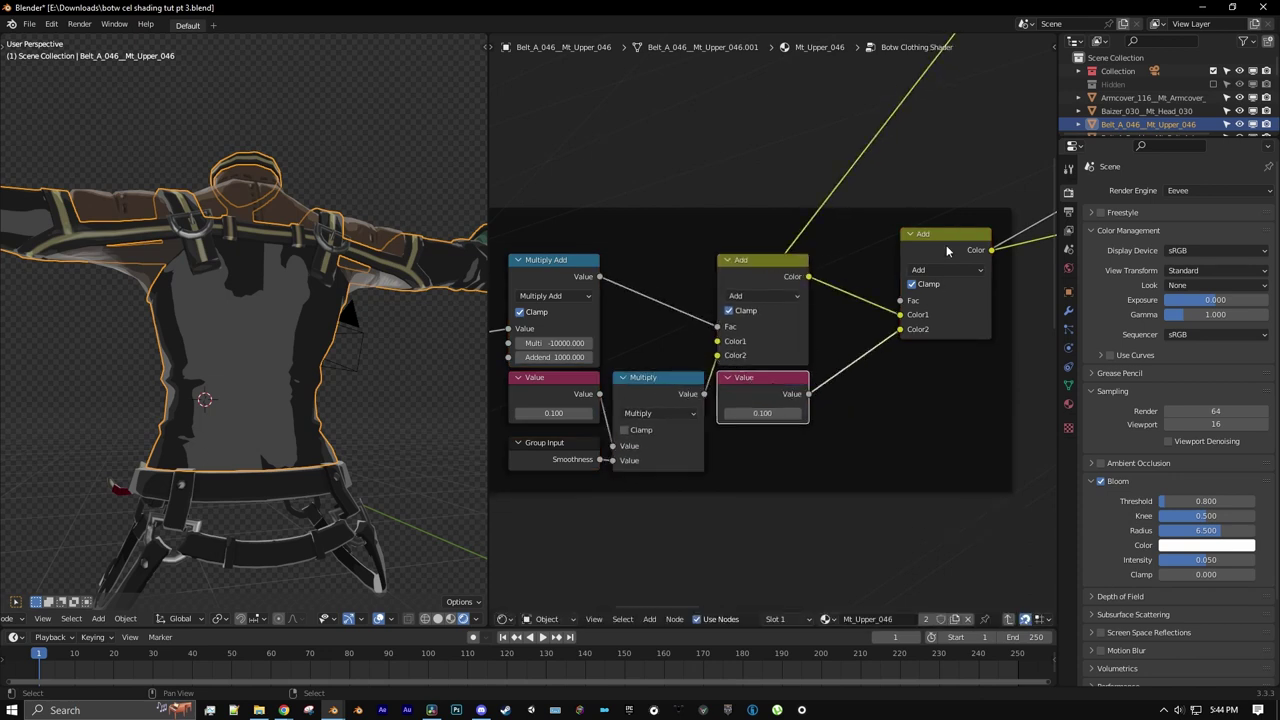
left_click_drag(946, 250, 864, 276)
- Label the new frame Rubber and enable its custom color
left_click(680, 240)
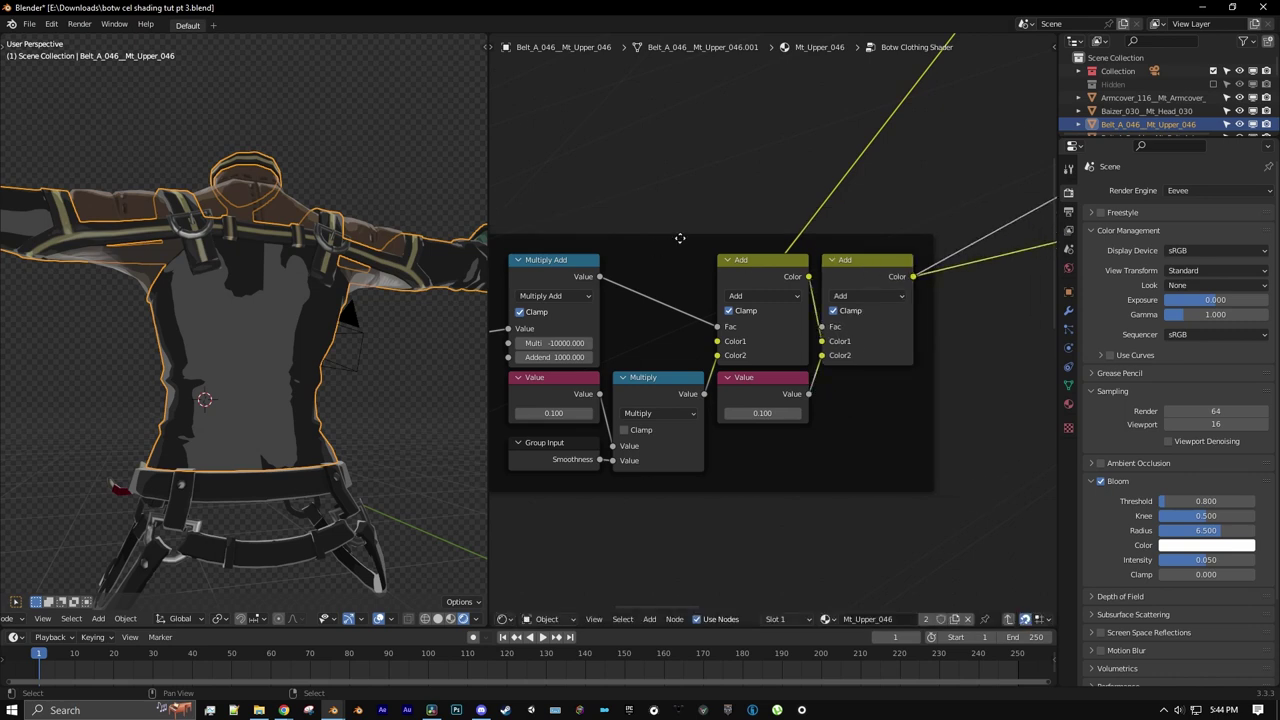
key("n")
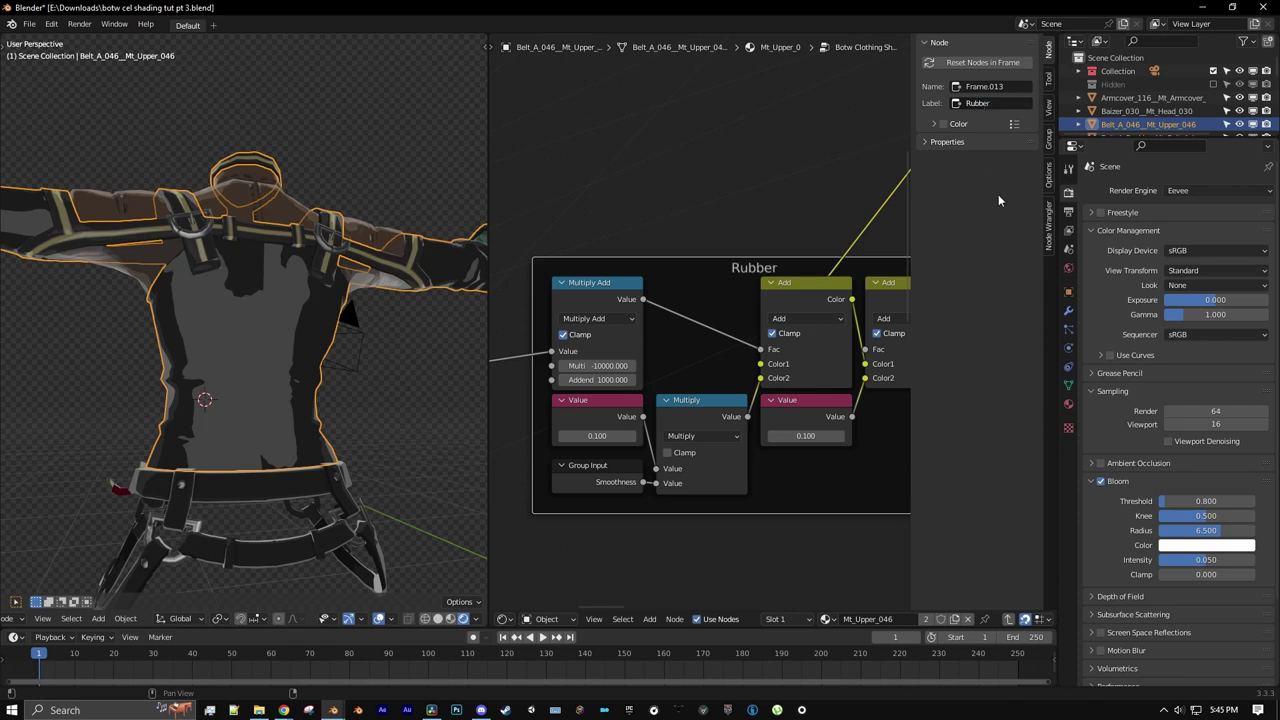
left_click(933, 126)
left_click(943, 124)
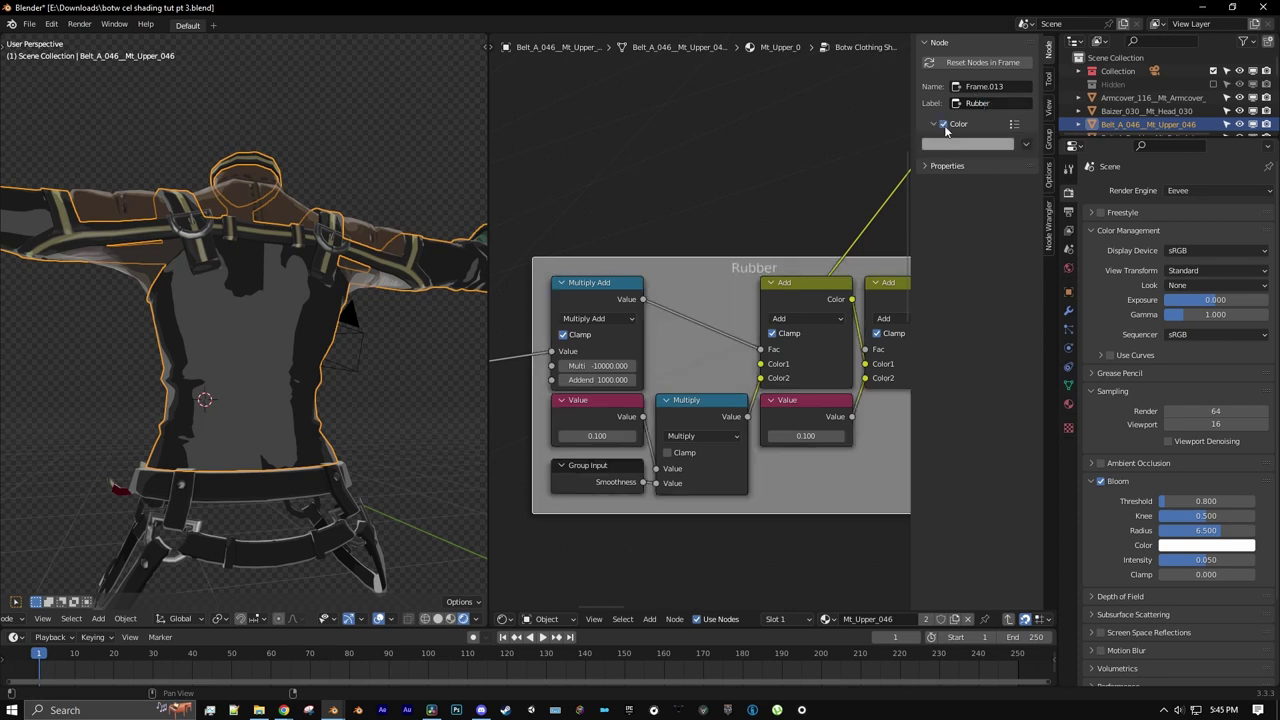
- Set the Rubber frame's custom color to yellow-green
scroll(760, 328, "down", 8)
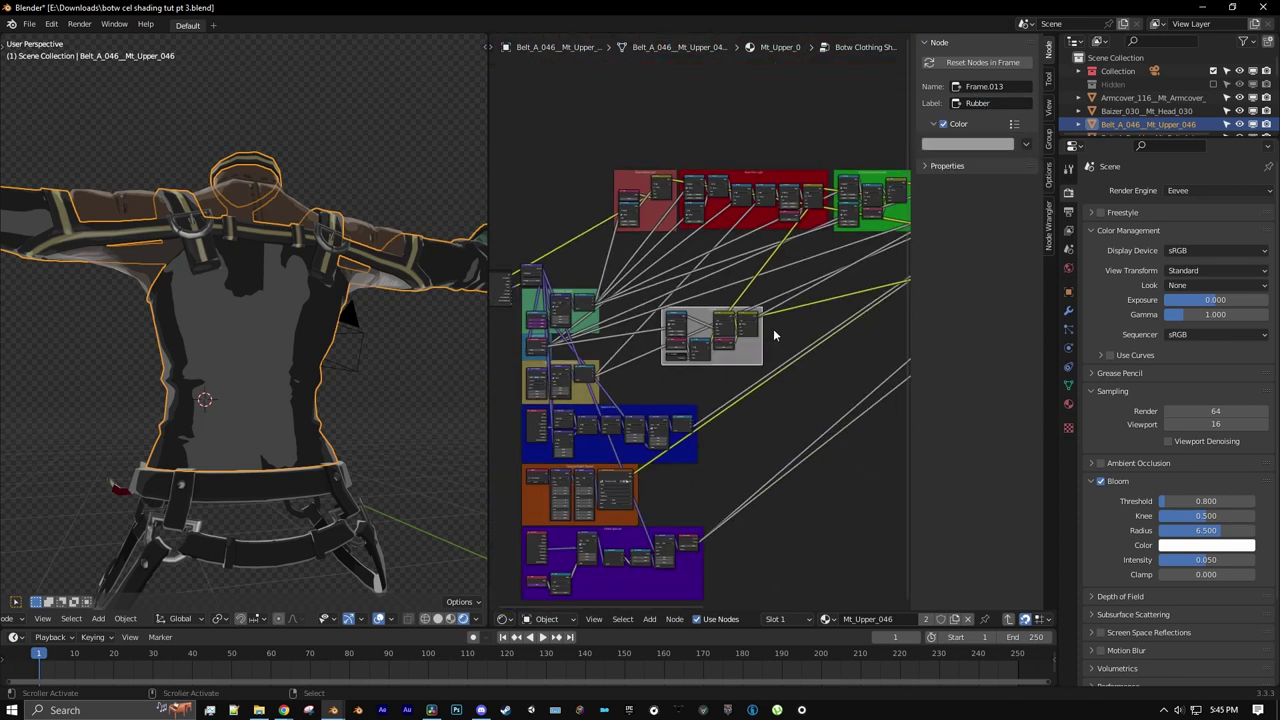
scroll(749, 328, "up", 8)
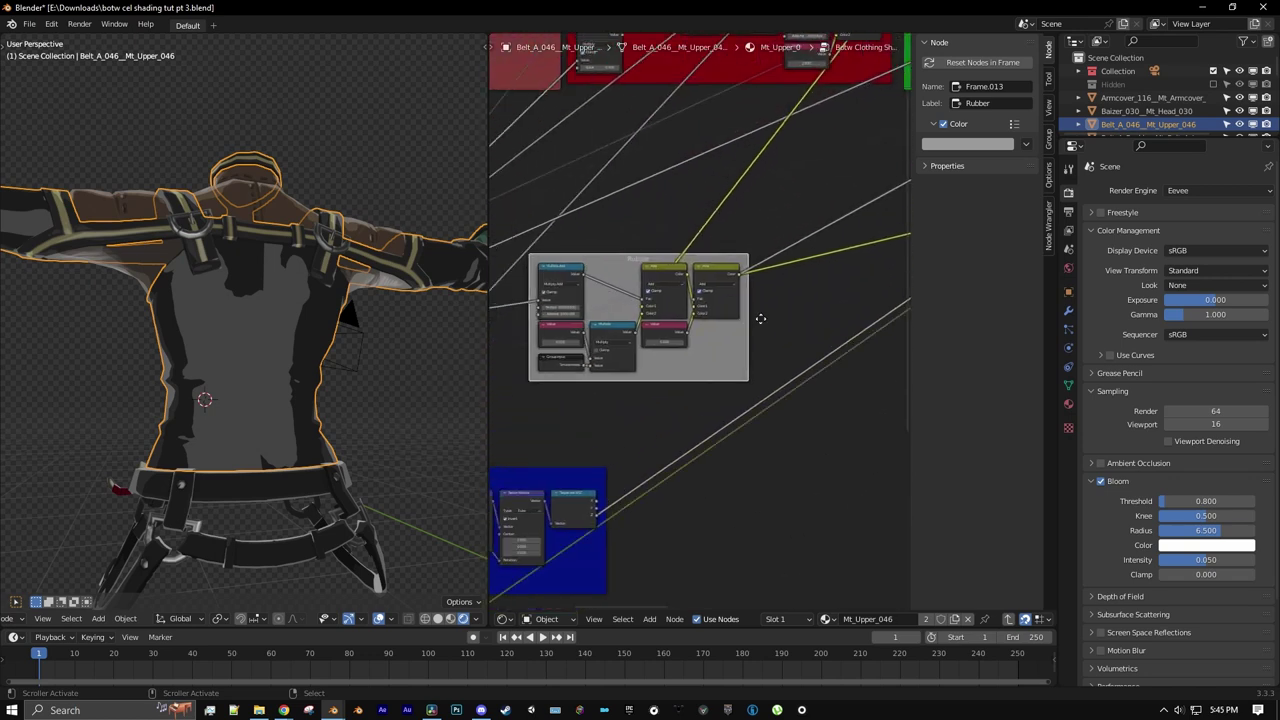
middle_click_drag(757, 272, 762, 280)
left_click(967, 143)
left_click(966, 208)
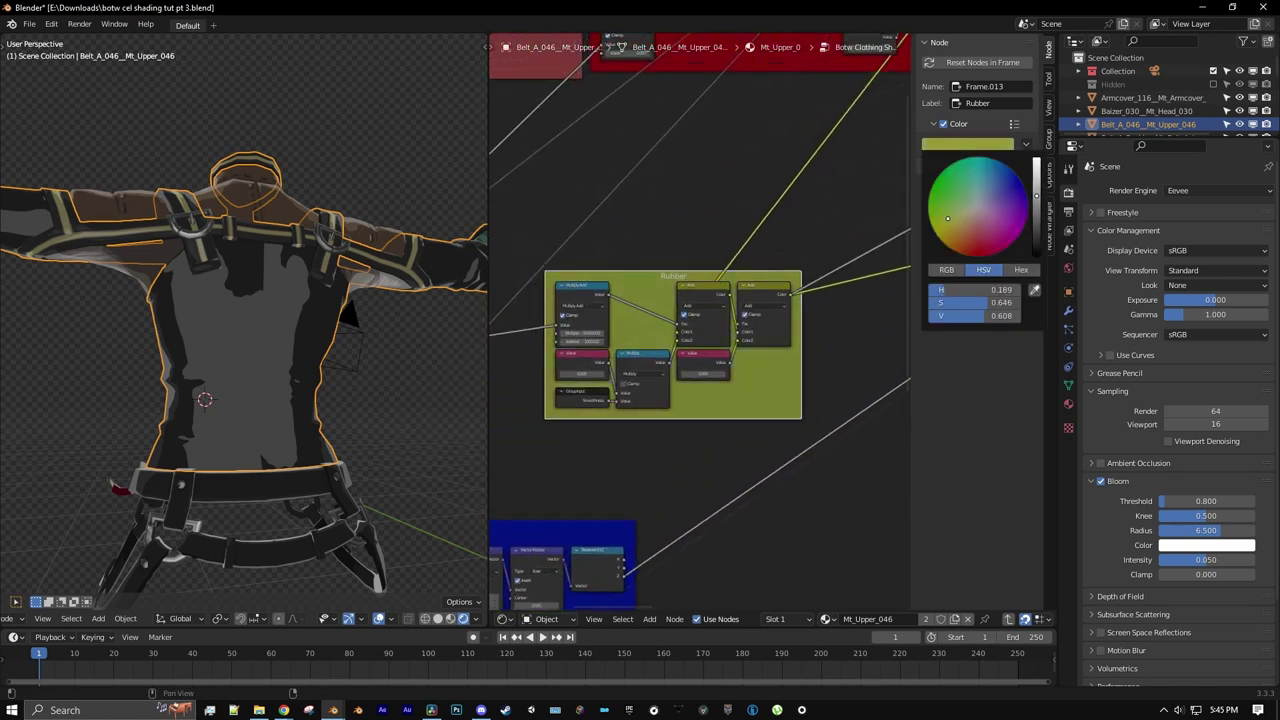
scroll(752, 336, "down", 5)
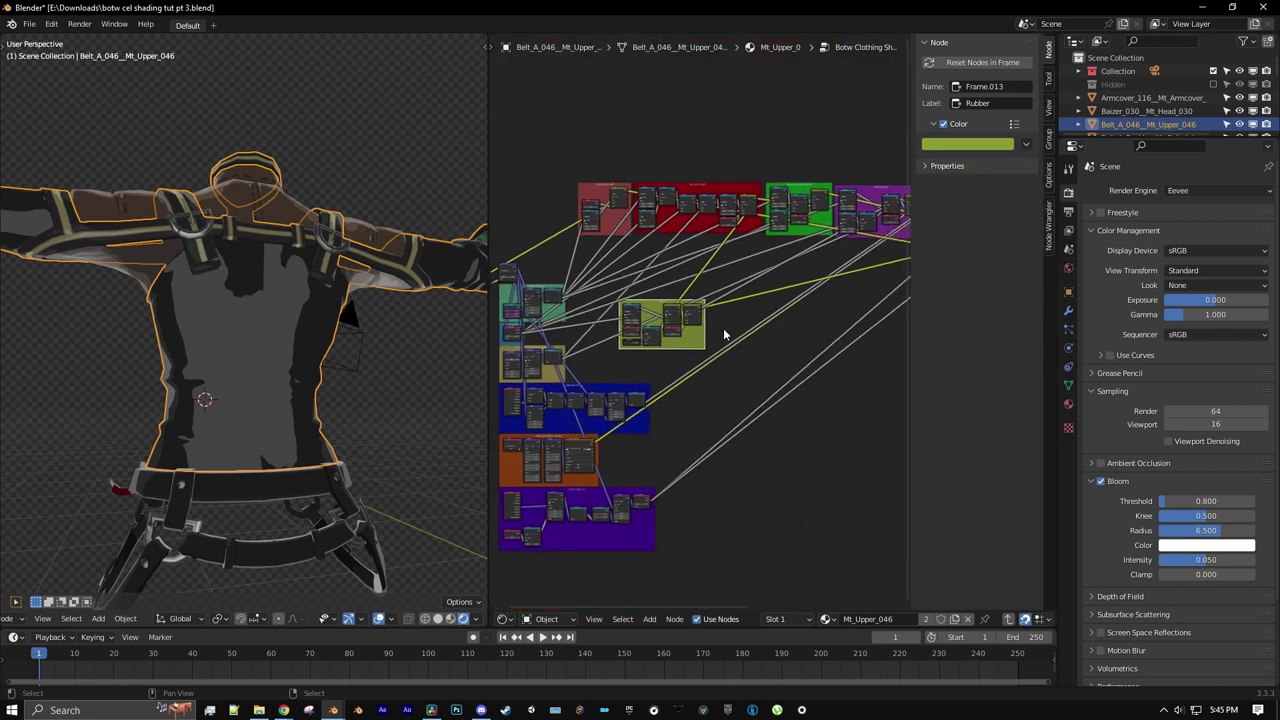
scroll(738, 327, "up", 5)
key("n")
- Move the Rubber frame directly beneath the Metal frame, aligned with its start
left_click_drag(706, 286, 997, 257)
middle_click_drag(942, 264, 557, 303)
left_click_drag(557, 303, 786, 331)
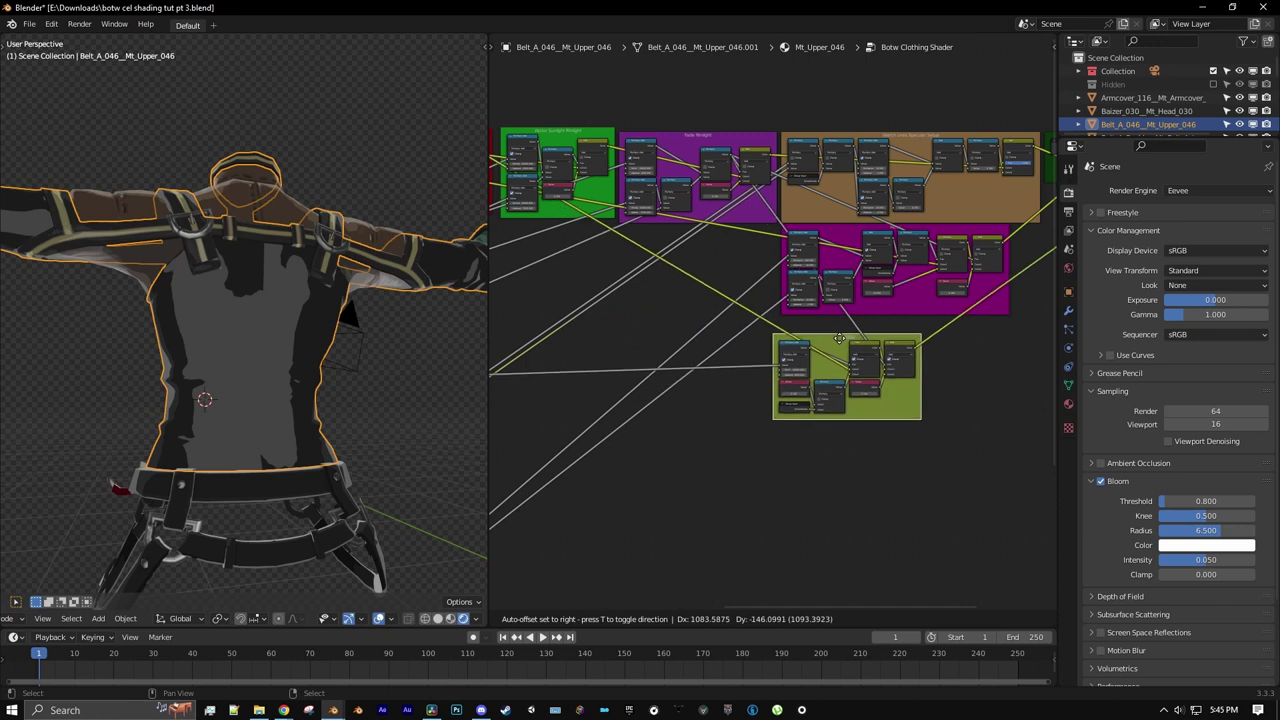
scroll(770, 330, "up", 5)
left_click_drag(932, 357, 952, 319)
- Connect the Rubber frame's last Add color to Color2 of the second Mix node in the Sketch/Metal/Rubber Mixer frame
scroll(974, 363, "down", 13)
middle_click_drag(941, 350, 739, 373)
scroll(817, 352, "up", 4)
middle_click_drag(921, 262, 887, 296)
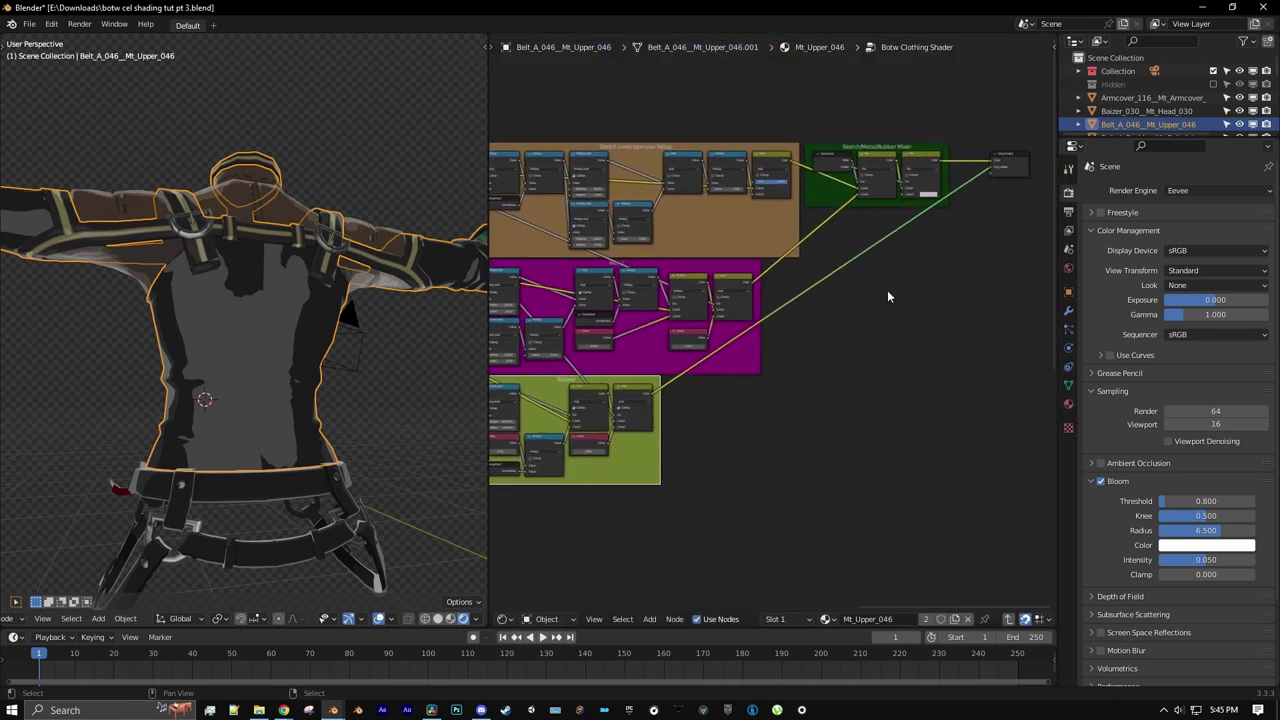
scroll(887, 296, "up", 2)
middle_click_drag(653, 388, 743, 337)
scroll(758, 363, "up", 3)
scroll(758, 369, "up", 1)
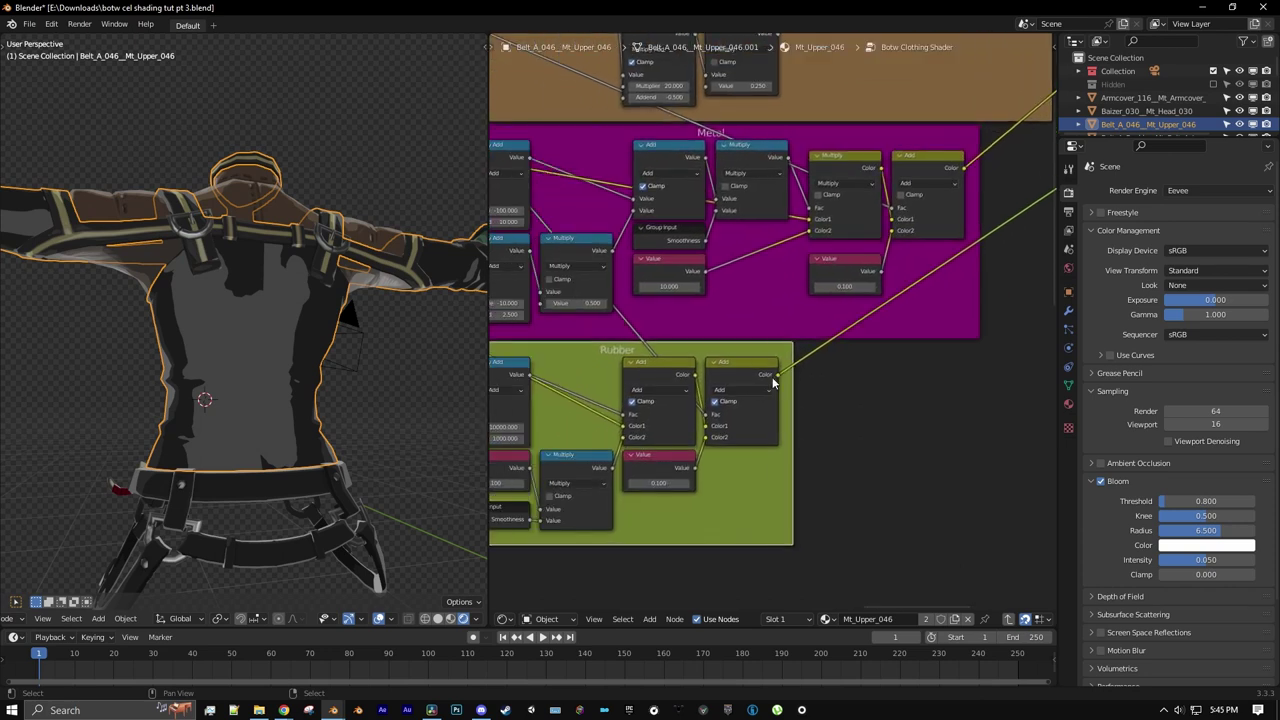
mouse_move(778, 374)
left_mouse_down()
mouse_move(812, 383)
mouse_move(1035, 252)
mouse_move(1033, 27)
mouse_move(952, 232)
mouse_move(888, 236)
mouse_move(905, 272)
mouse_move(856, 265)
left_mouse_up()
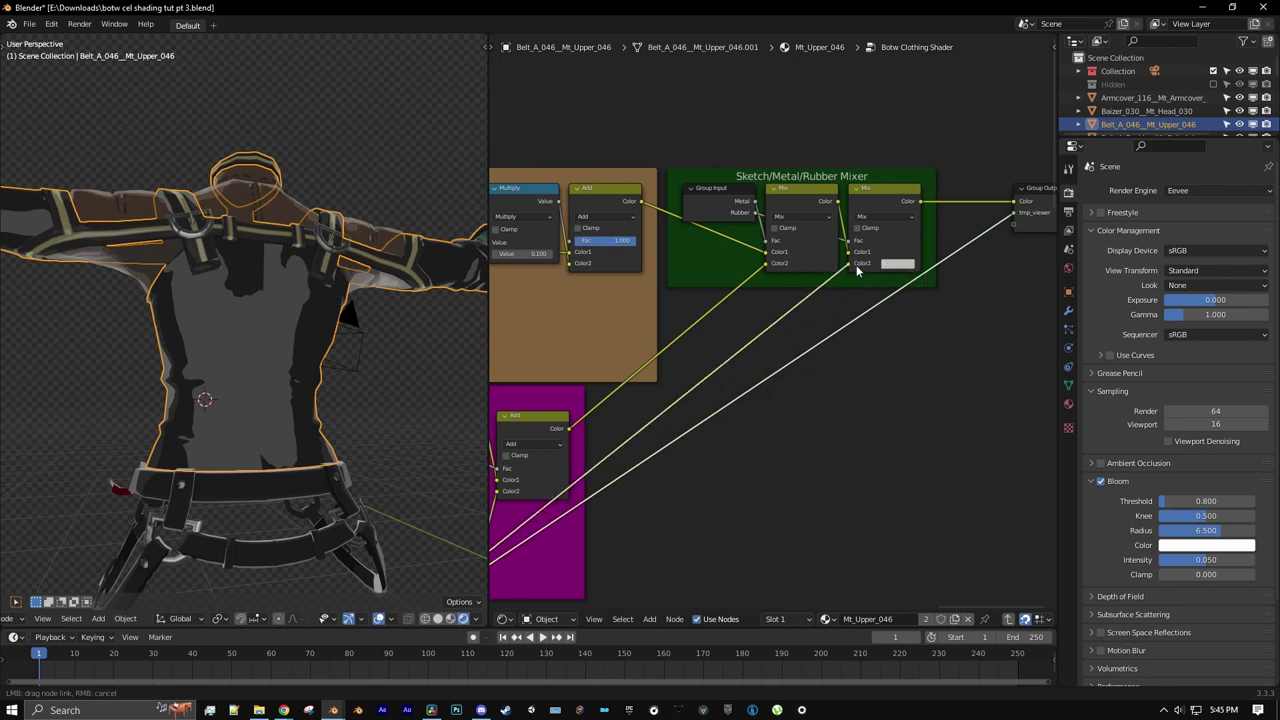
- Inspect the clothing shader on the outfit from the side and the front
middle_click_drag(200, 340, 300, 360)
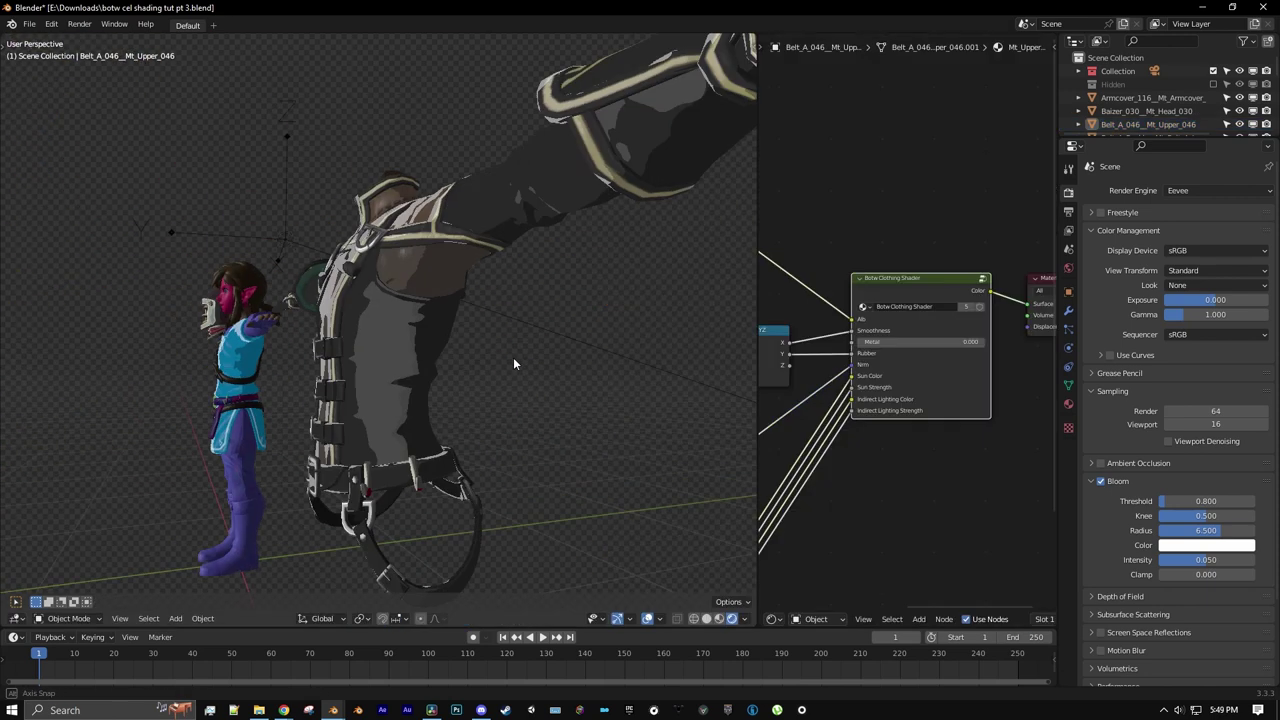
middle_click_drag(513, 364, 476, 381)
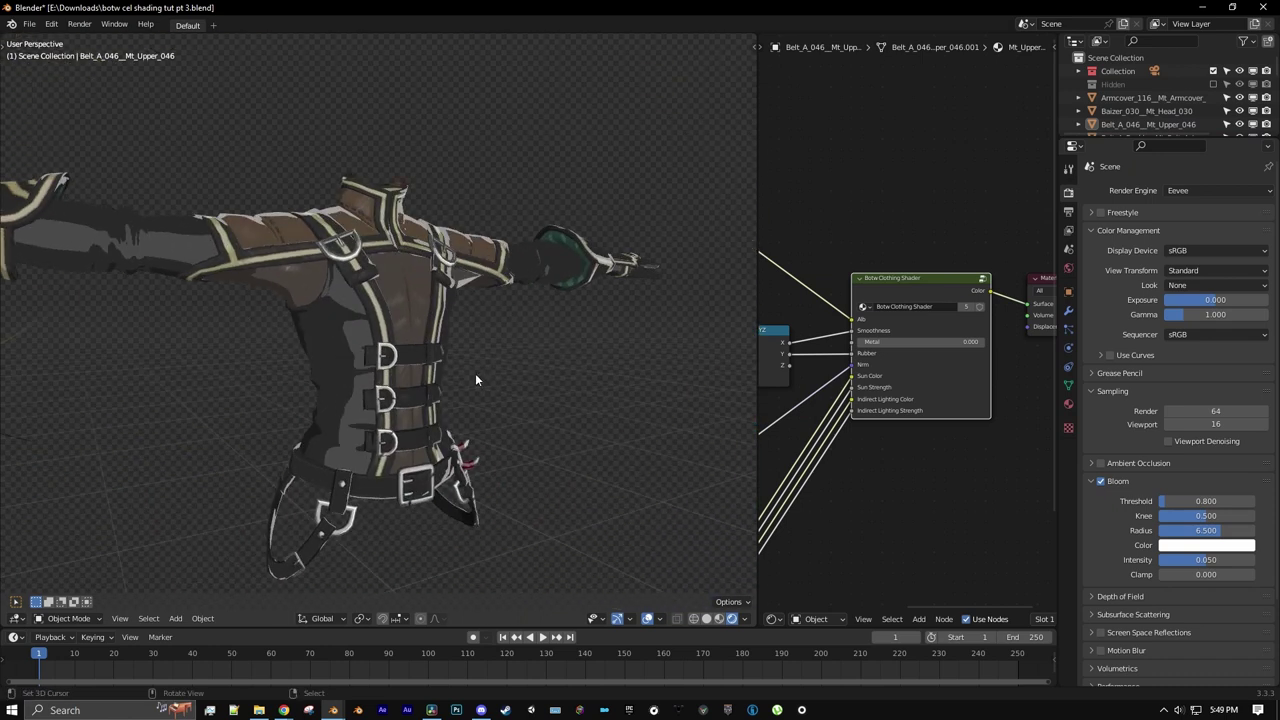